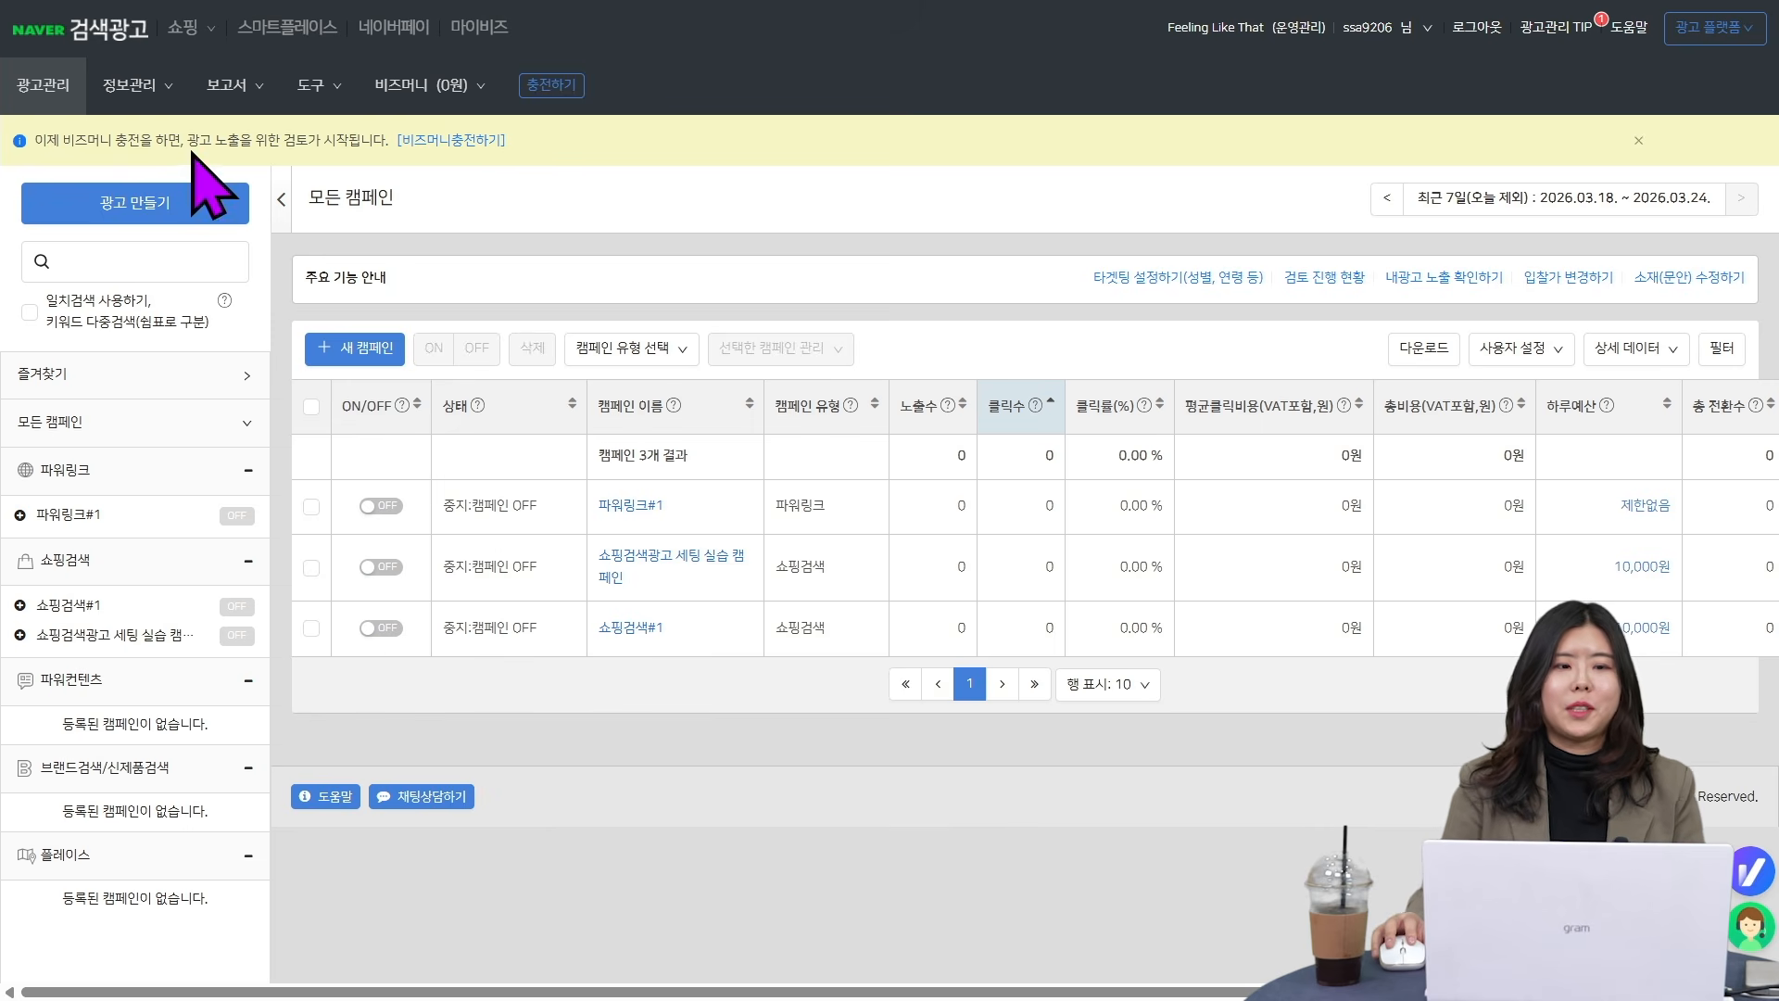
- Open the business channel management page (비즈채널 관리) from the advertising account's information management section
left_click(129, 85)
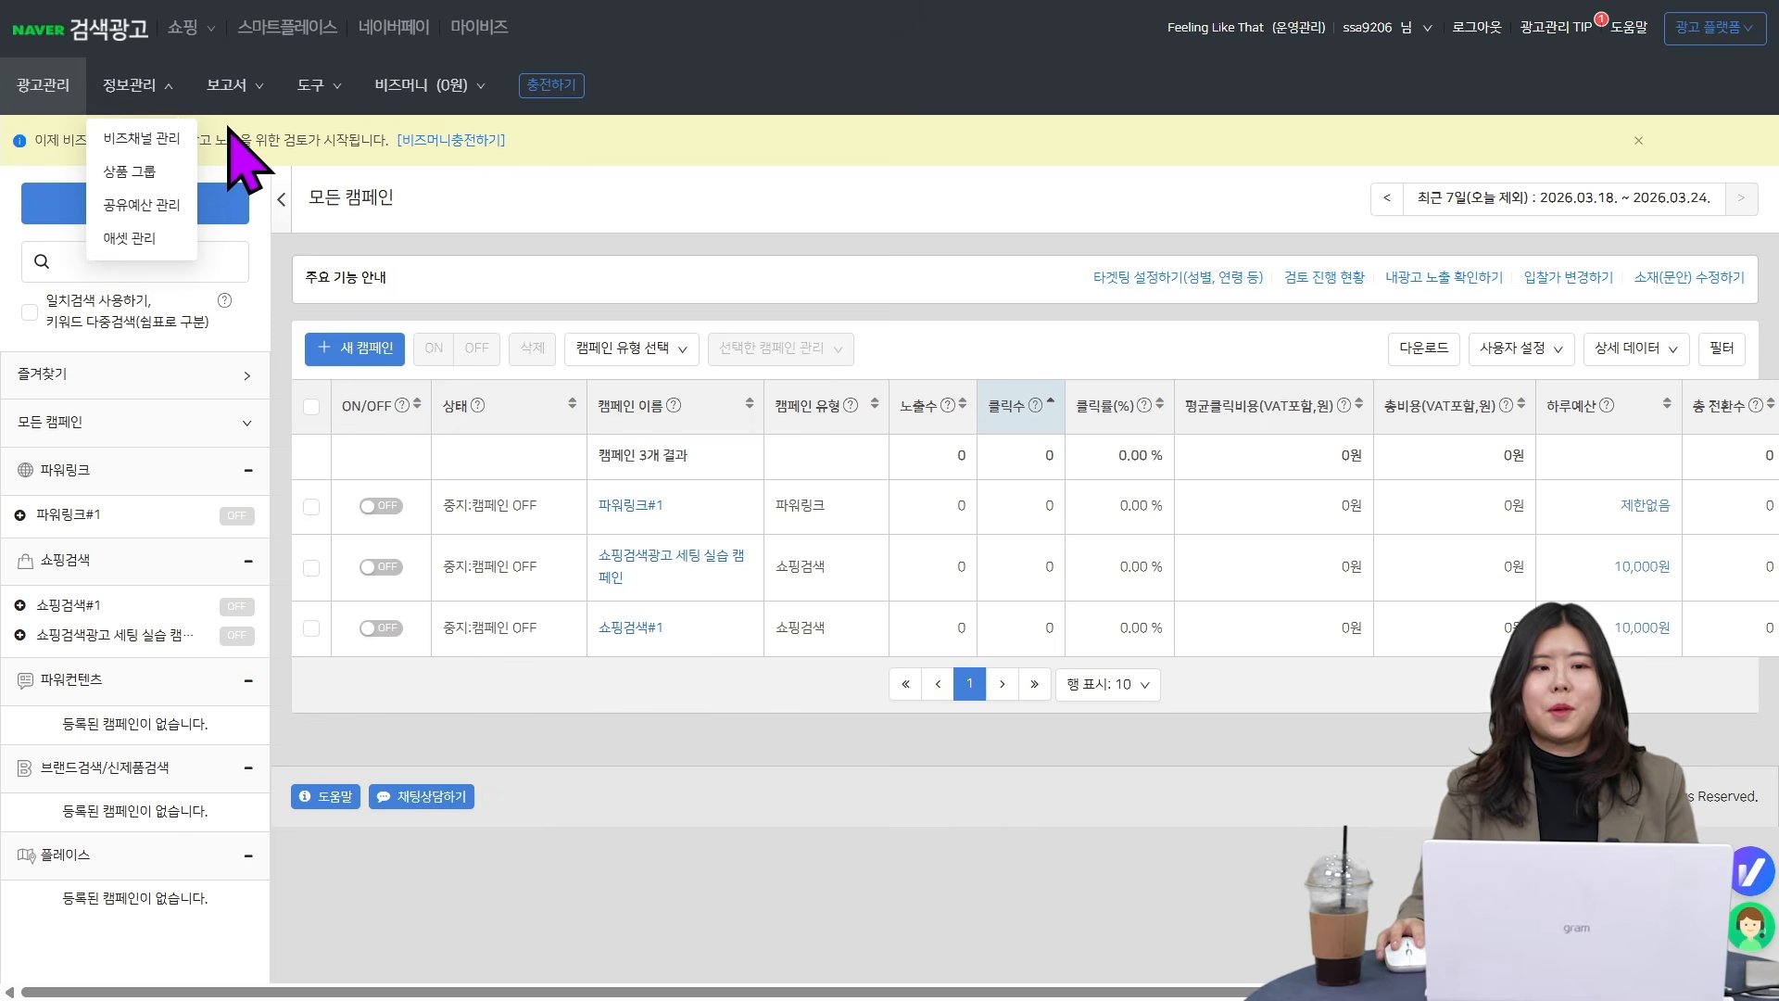
left_click(139, 139)
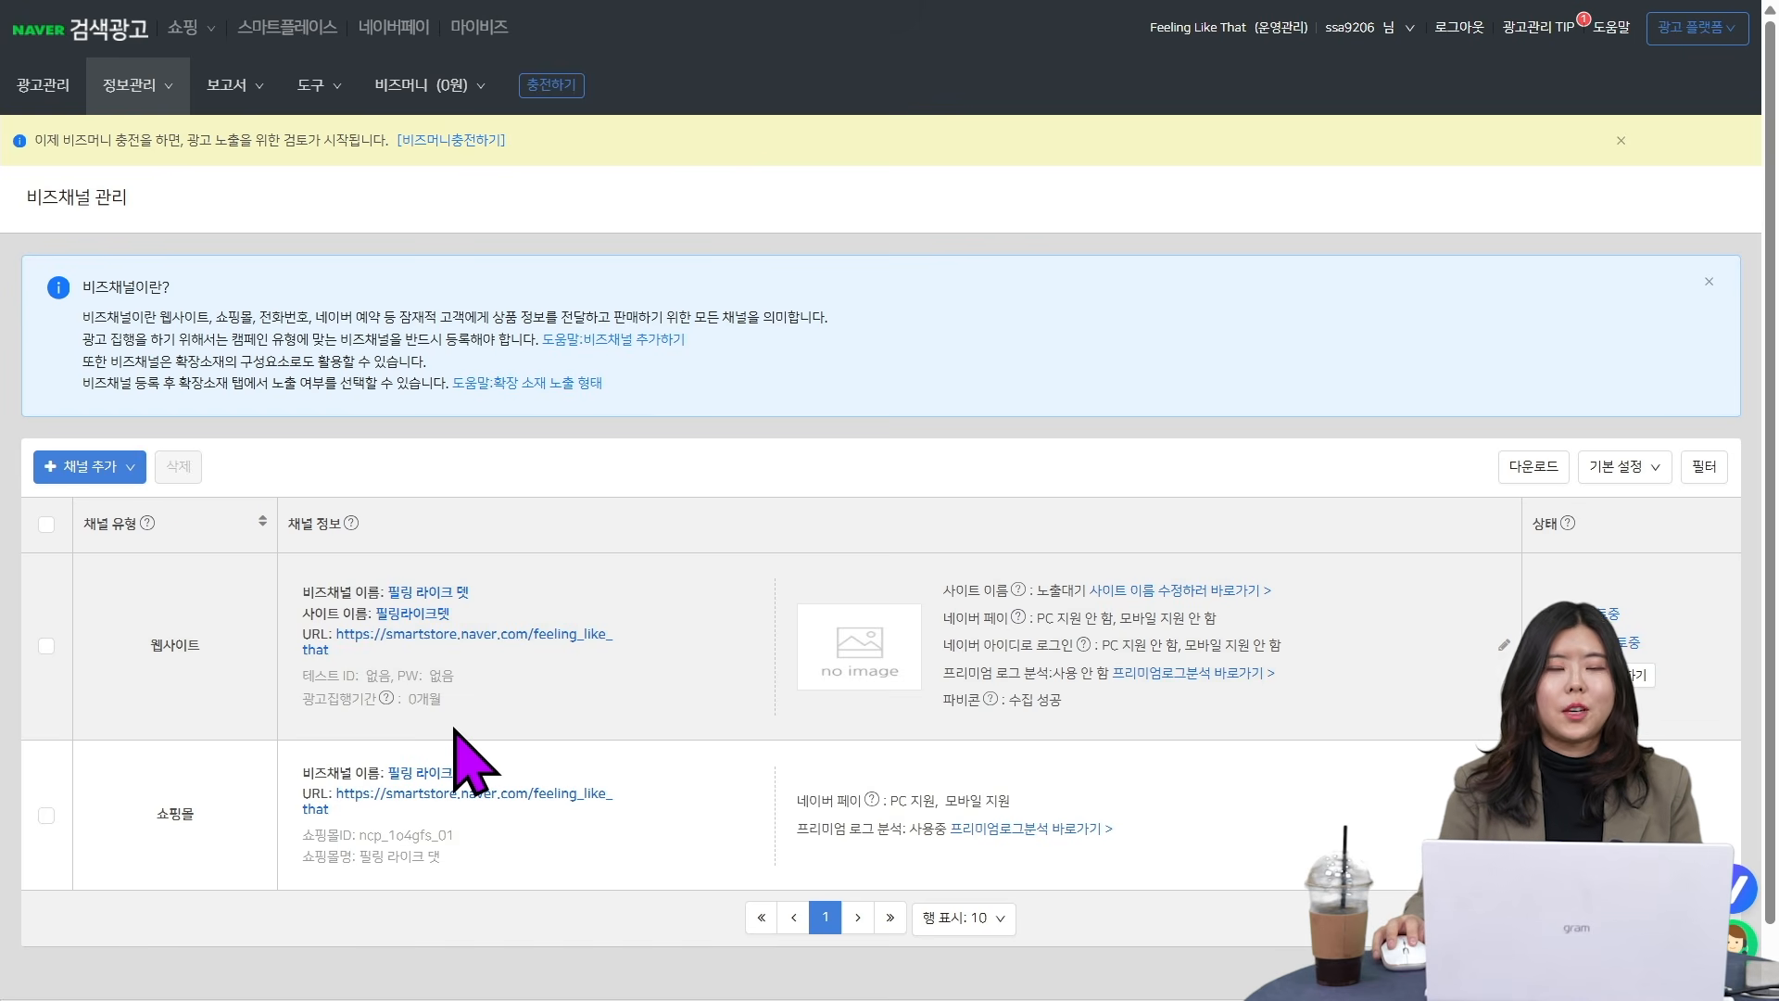
- Try adding a shopping mall (쇼핑몰) business channel named 쇼핑몰 up to its Naver Shopping partner account authentication, and cancel it
left_click(125, 467)
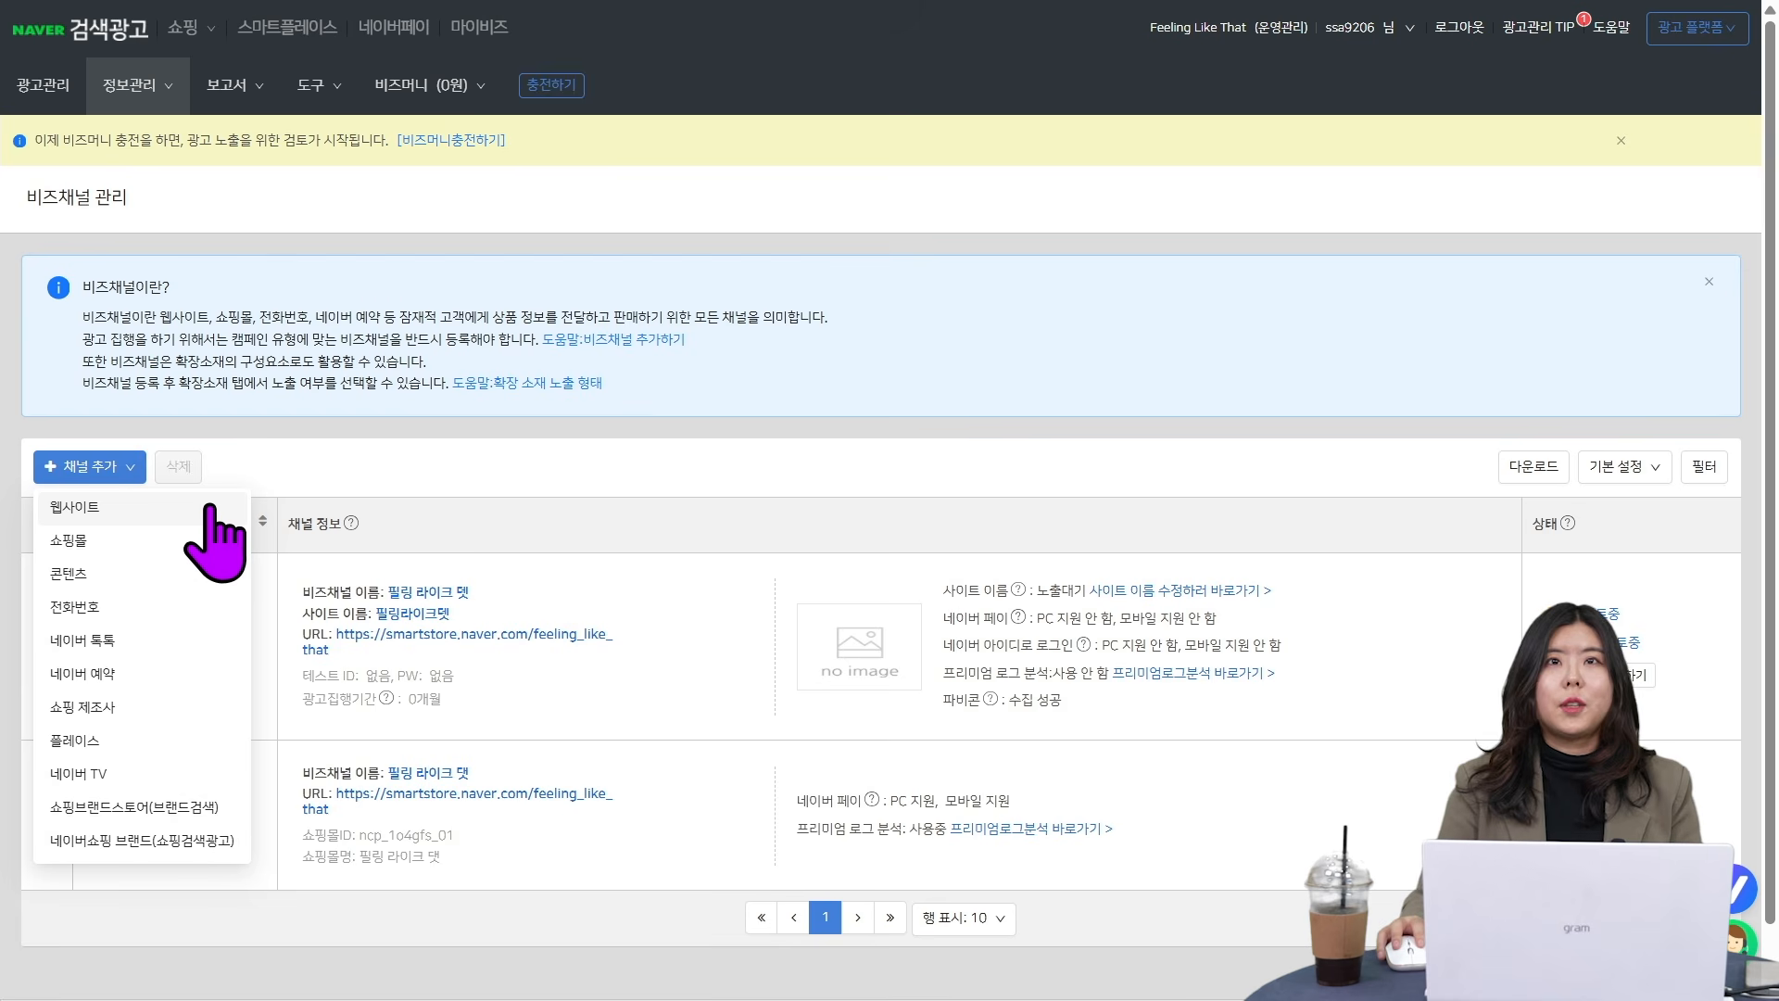
left_click(154, 554)
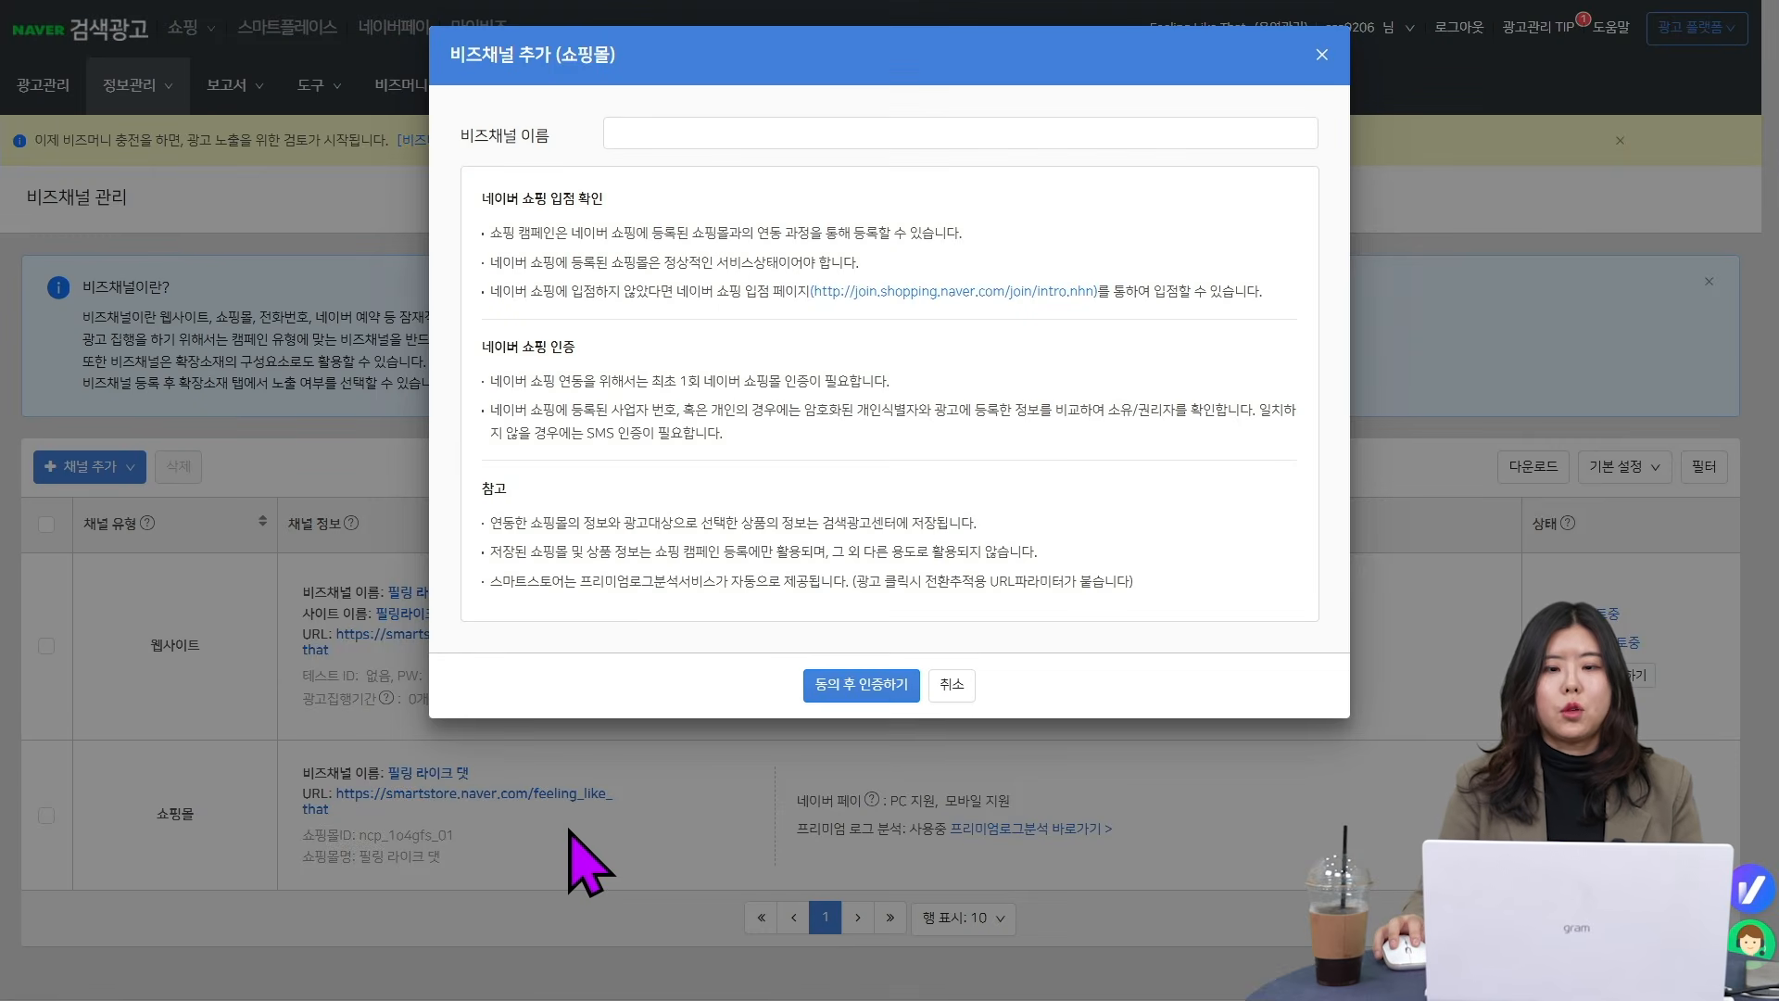
left_click(756, 139)
type("쇼핑몰")
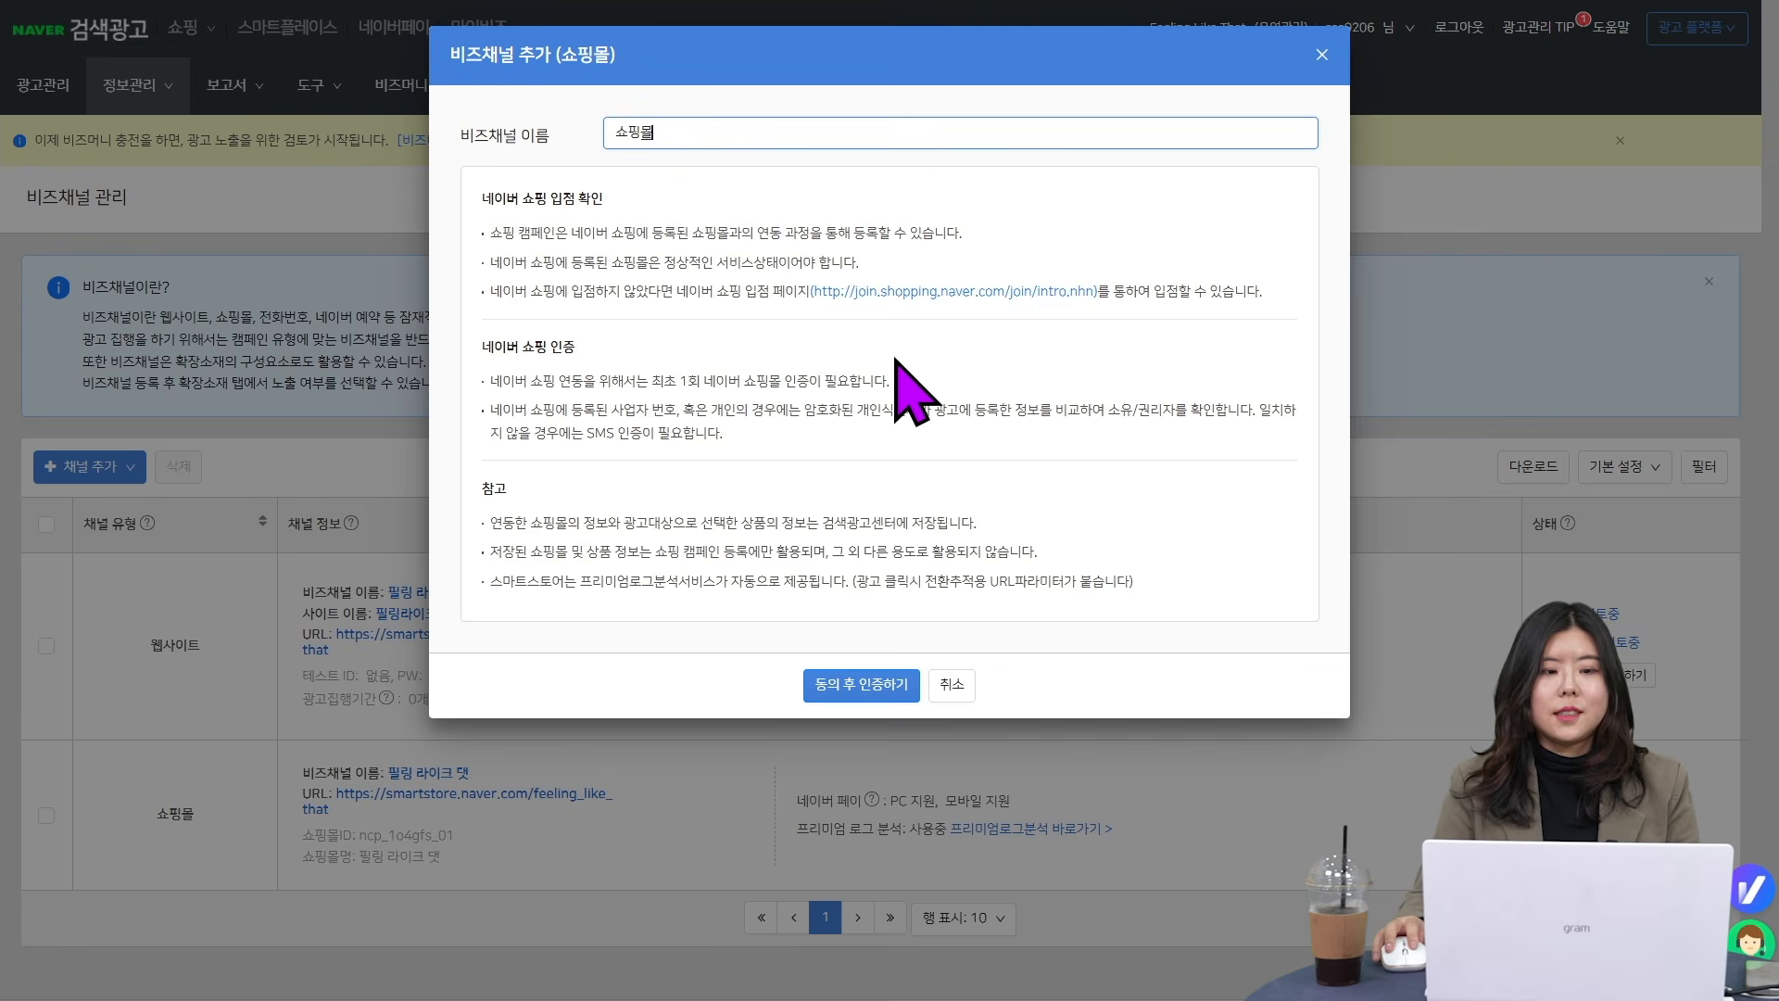
left_click(862, 691)
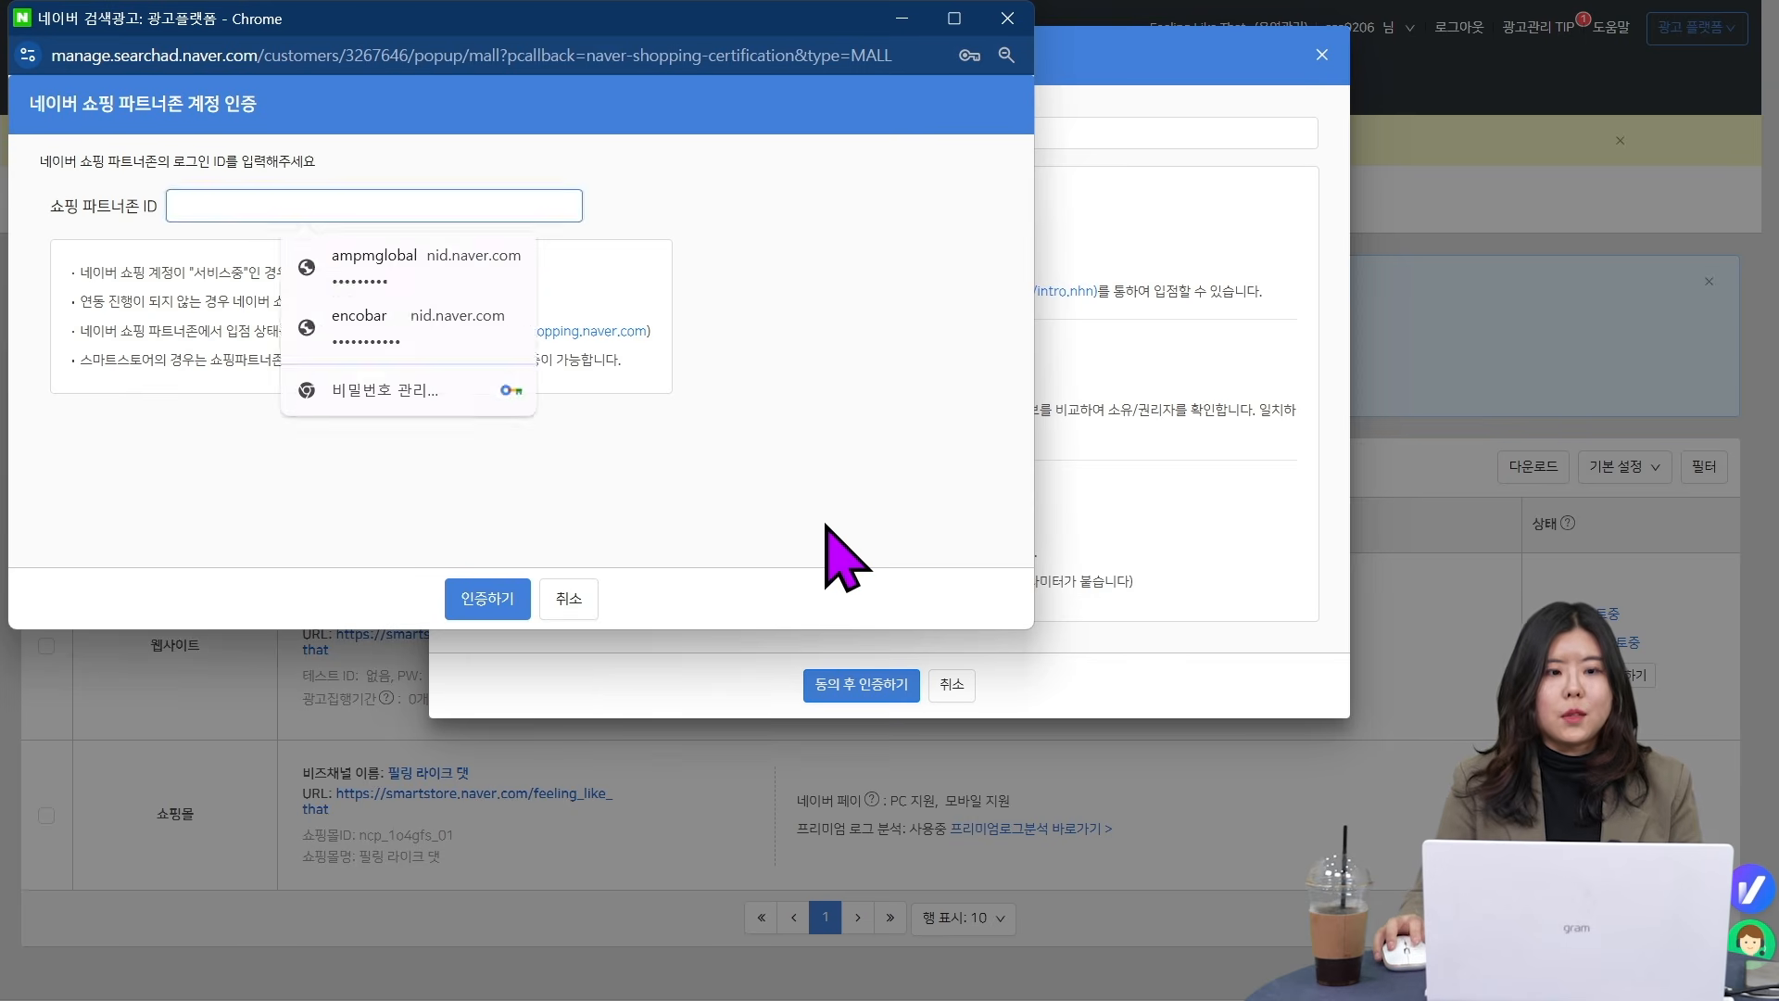
left_click(826, 526)
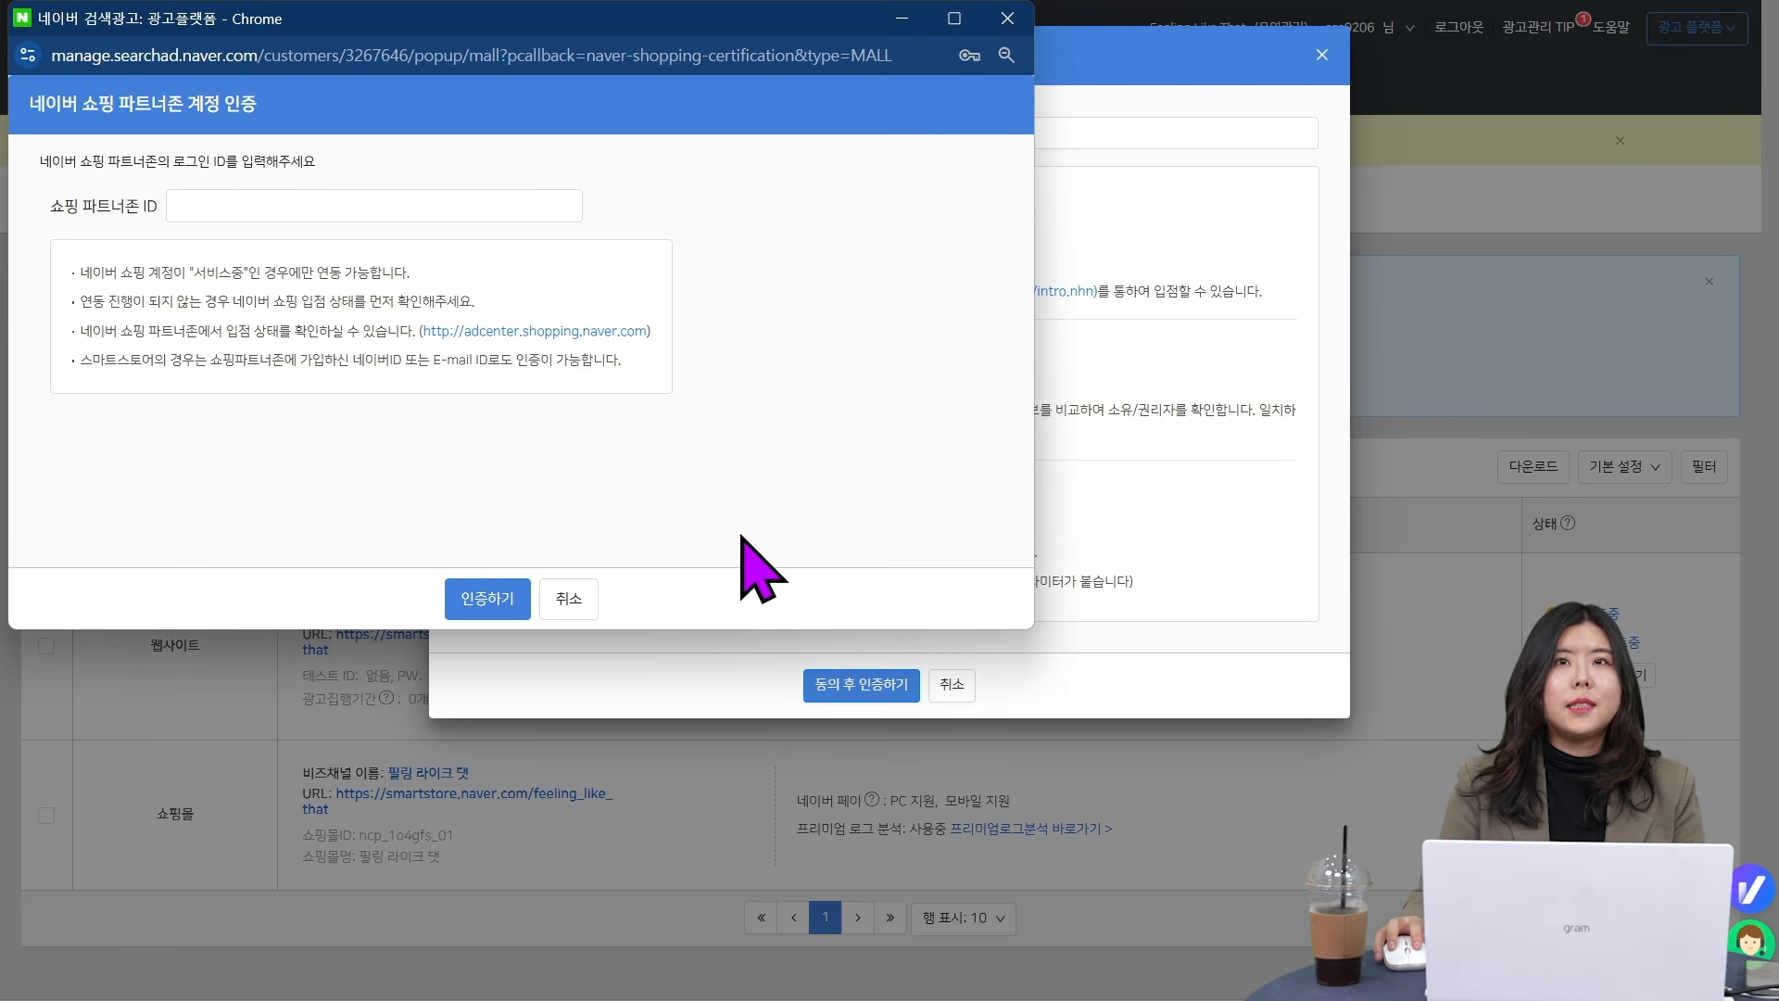
left_click(569, 601)
- Start a website (웹사이트) business channel with the channel name 비즈채널 입력 and the site name 필링라이크댓
left_click(61, 469)
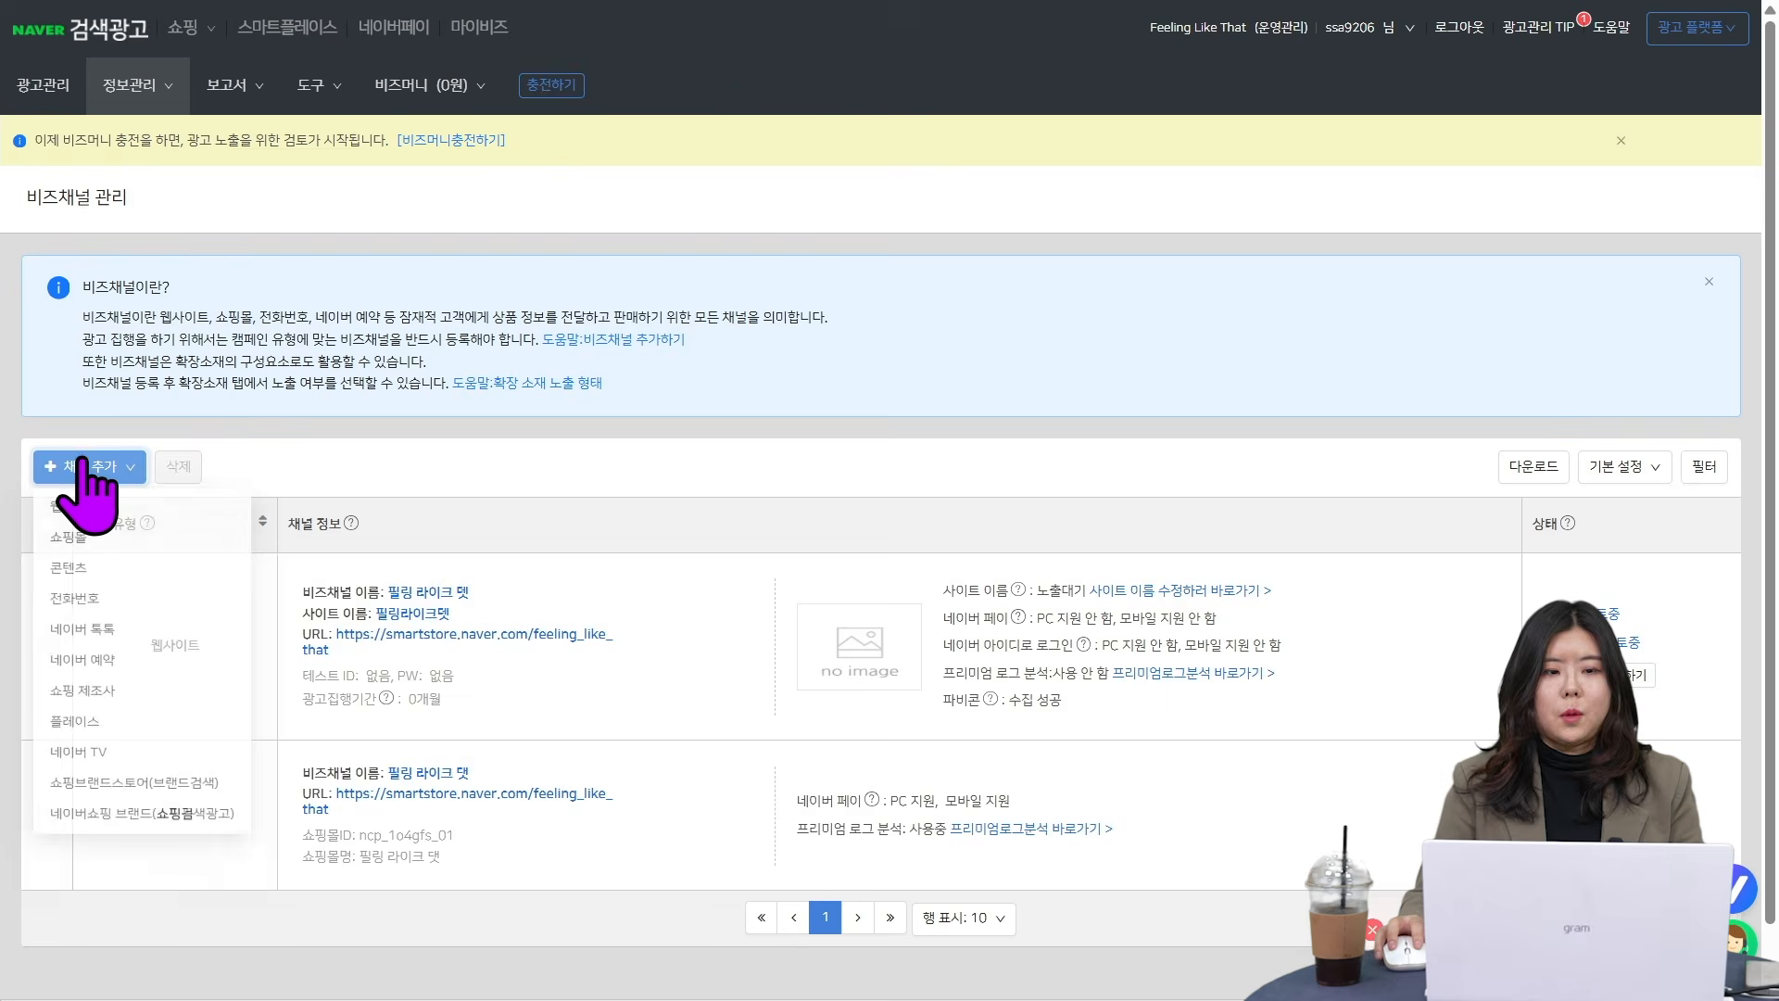
left_click(116, 508)
left_click(866, 176)
left_click(1020, 139)
type("으")
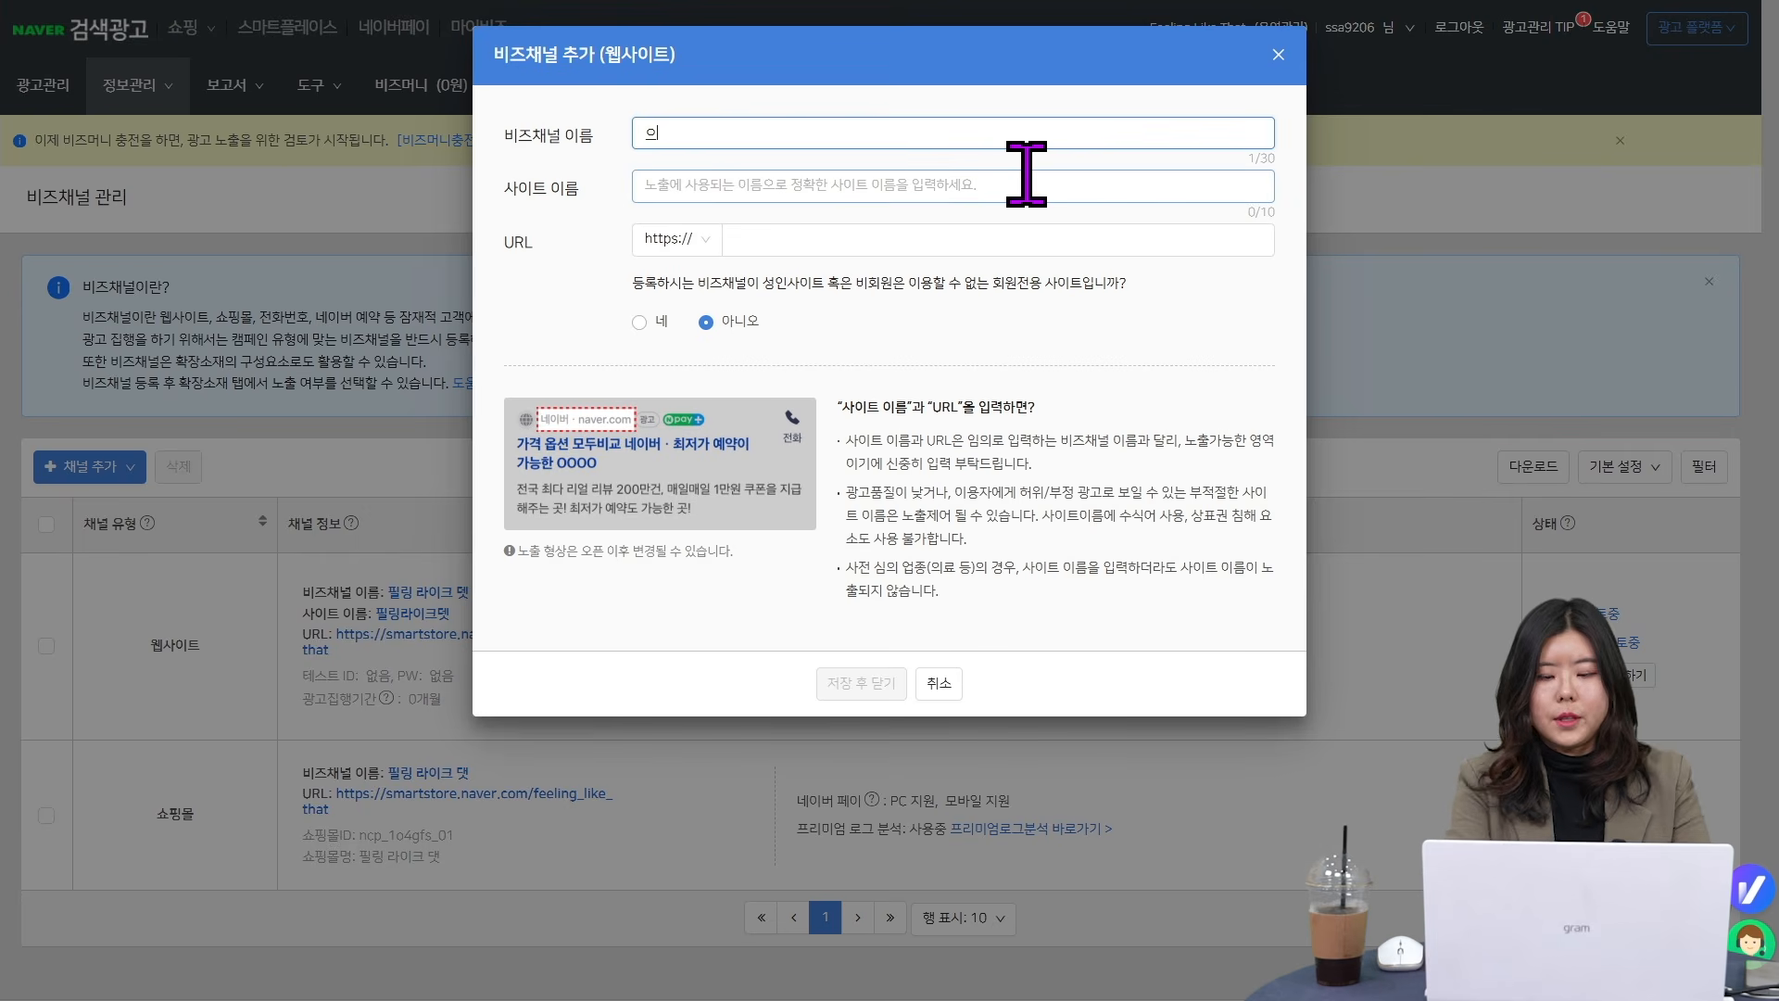
key("BackSpace")
type("비즈채널 입력")
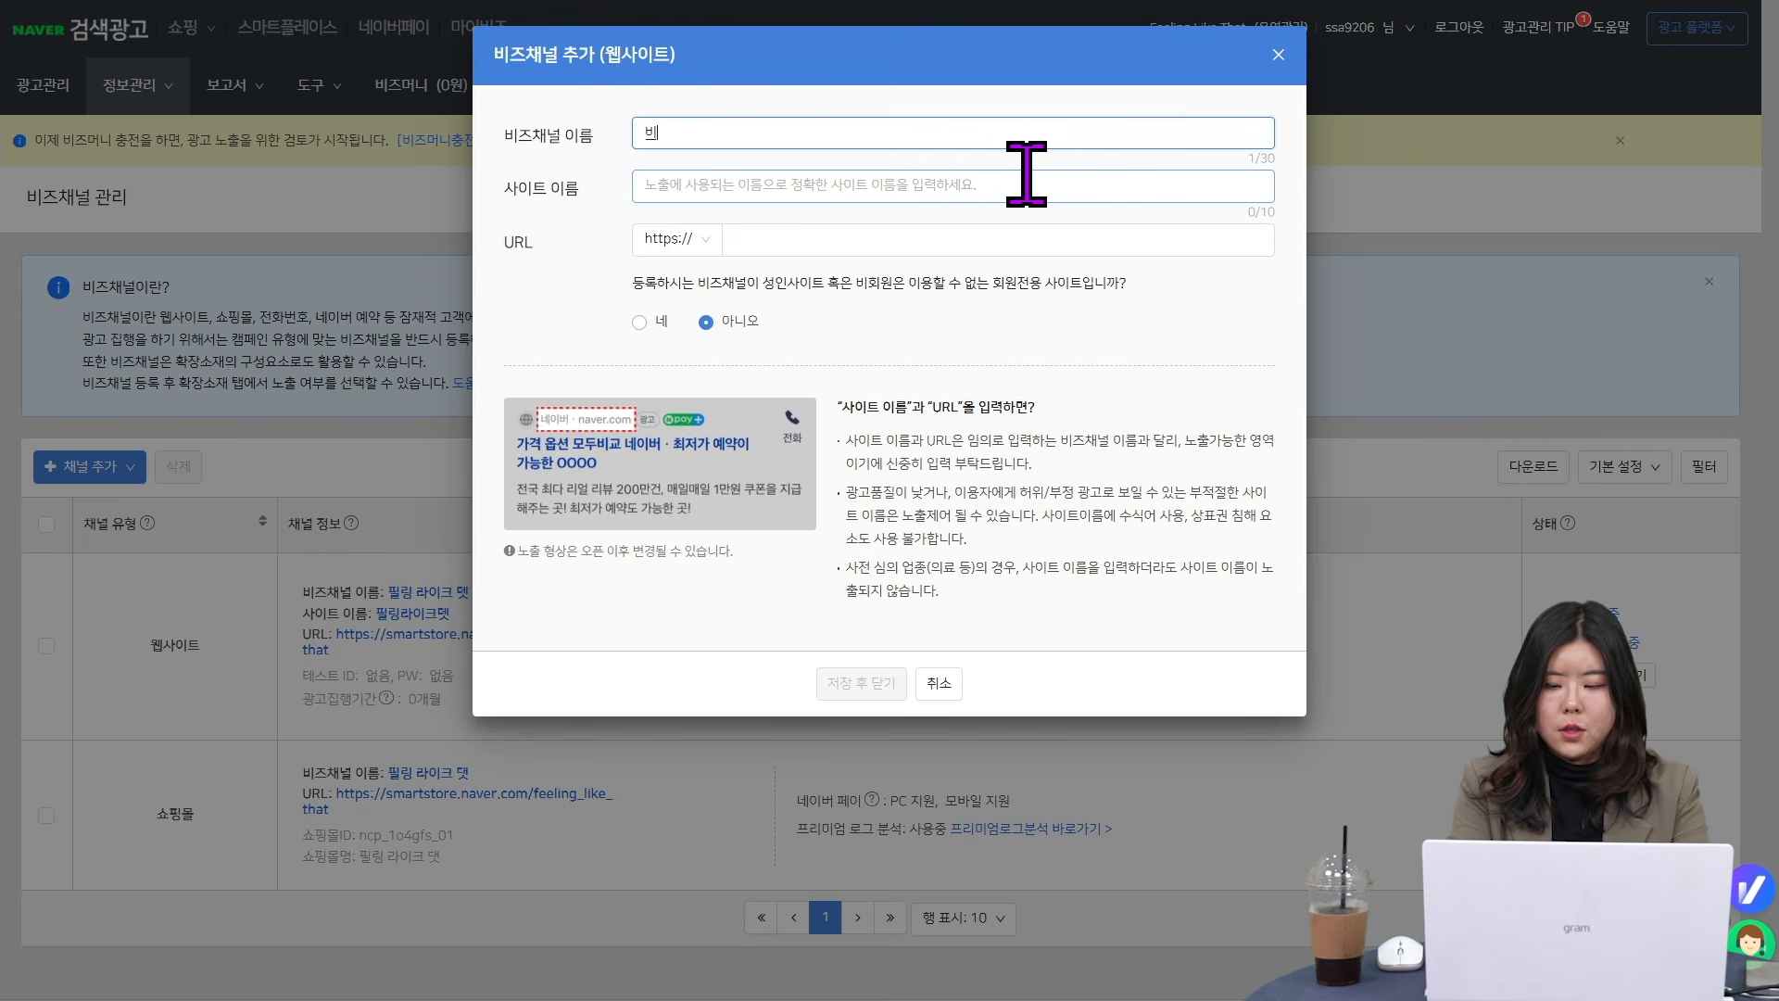
left_click(1026, 176)
type("필")
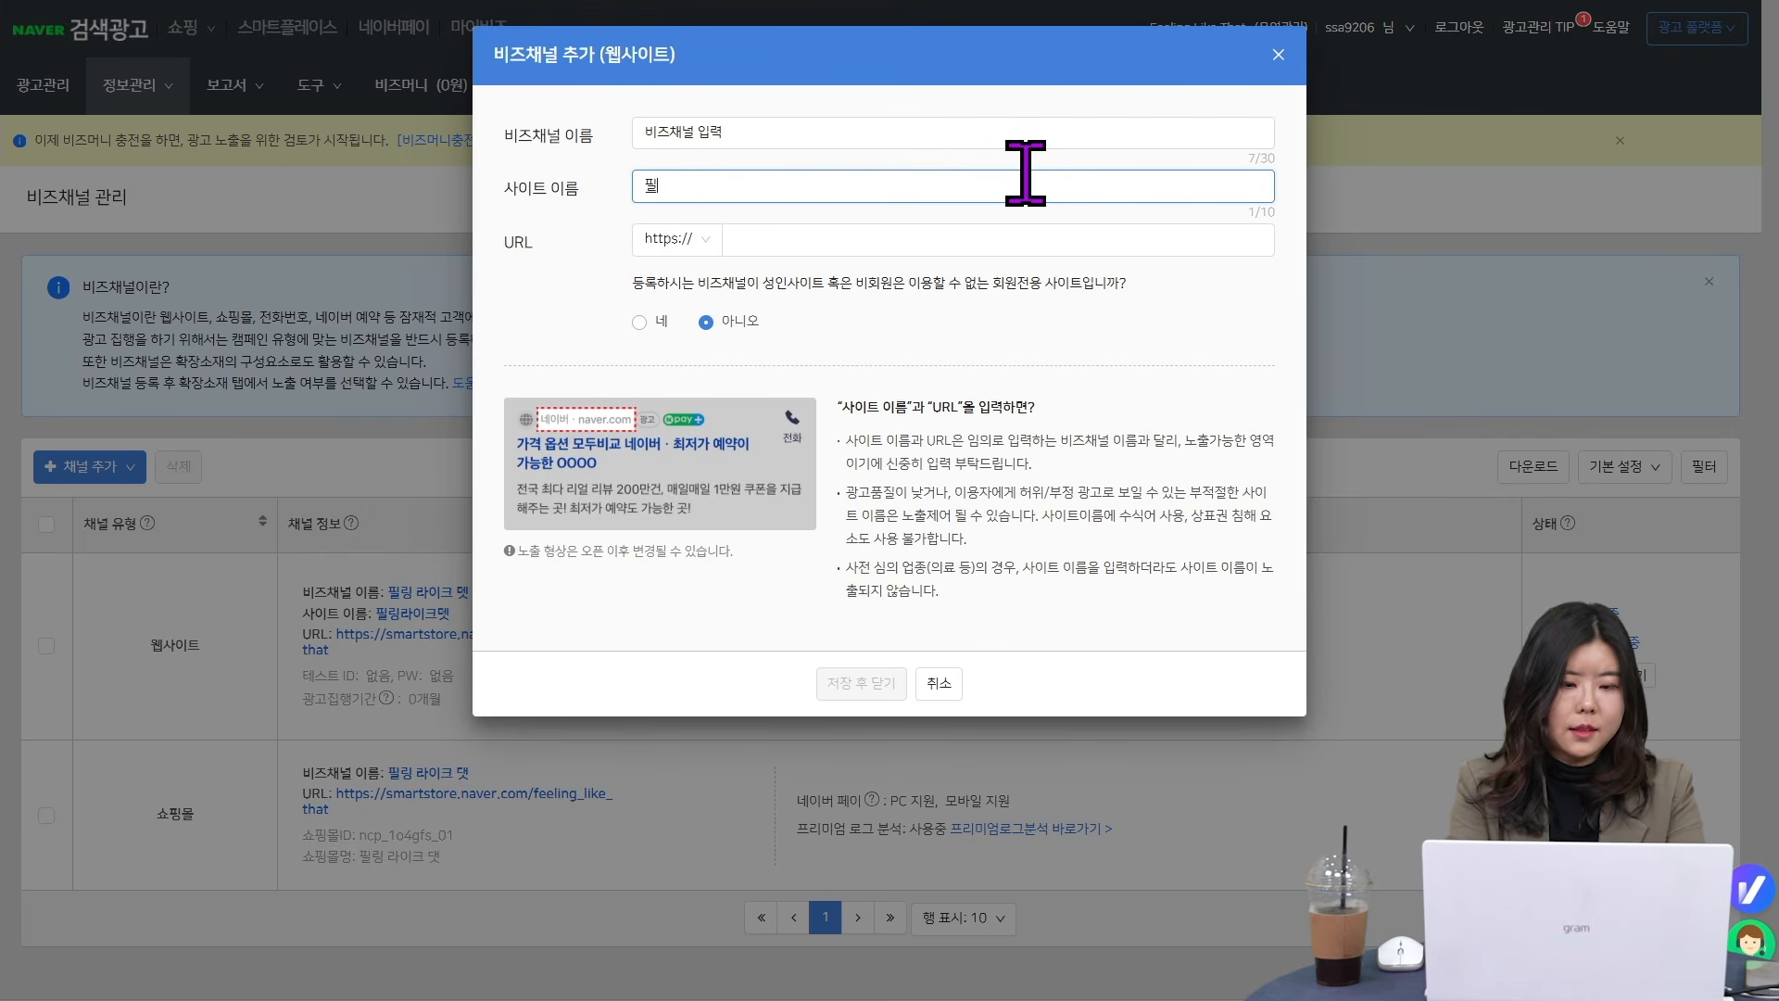
type("링라이크댓")
left_click(1038, 243)
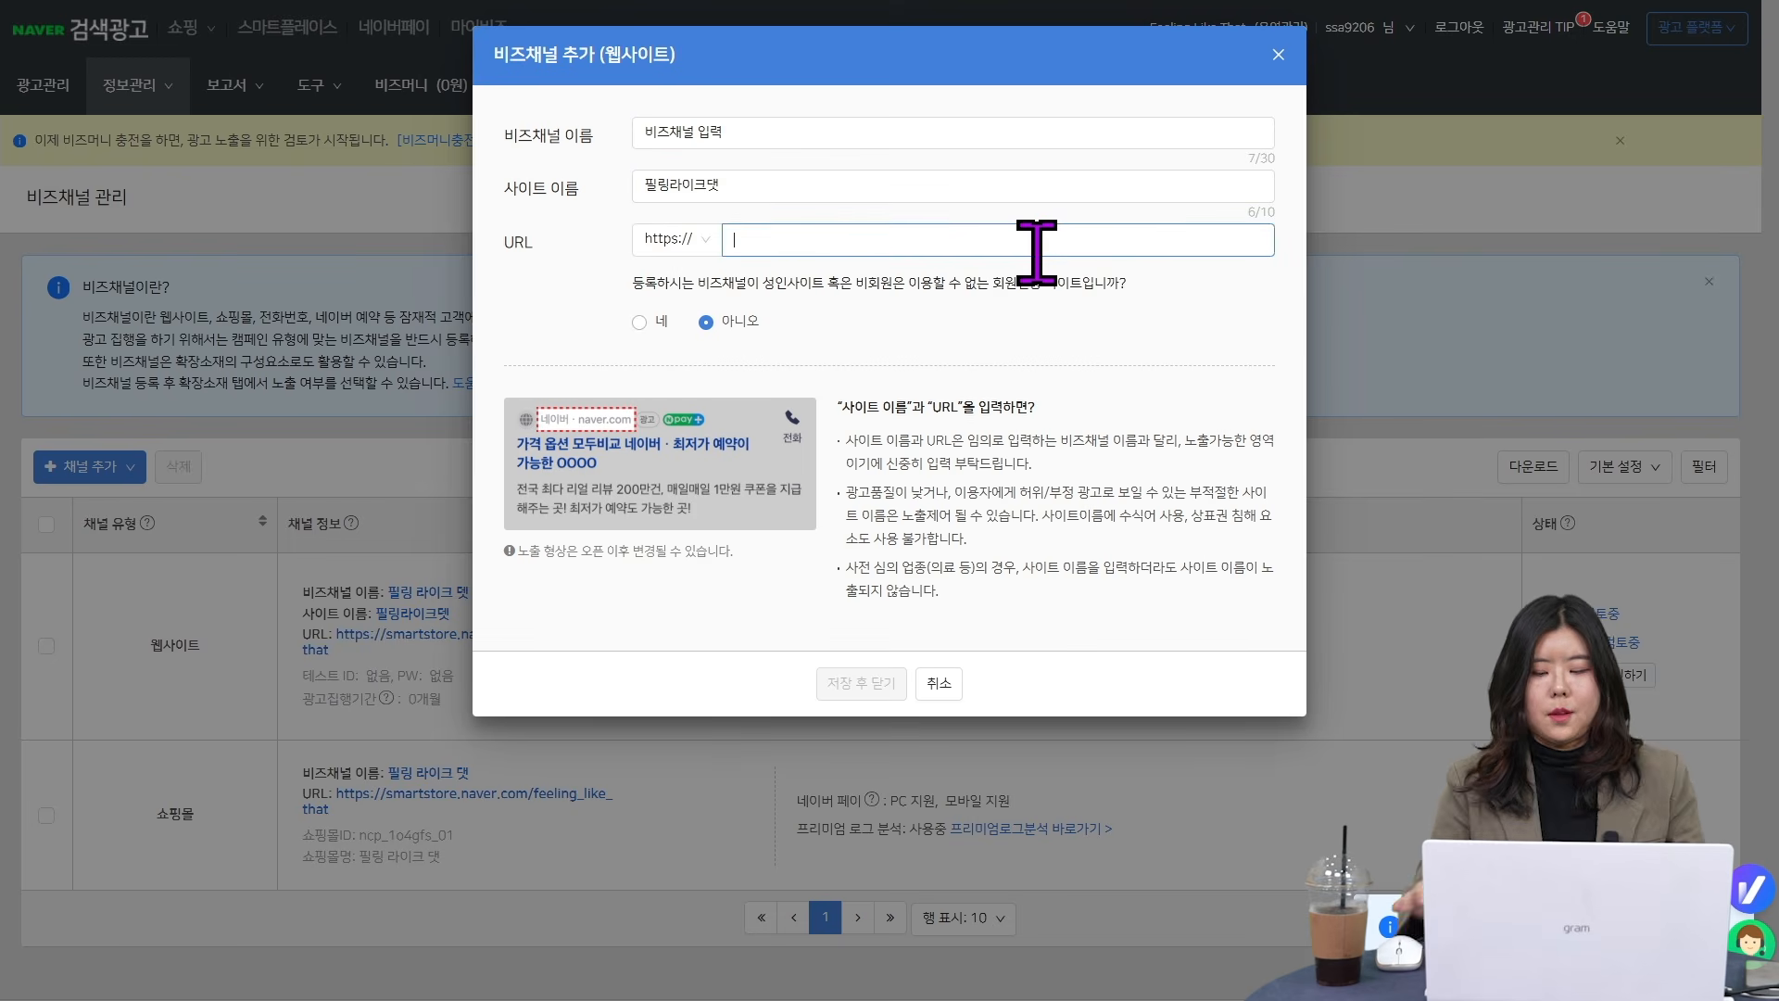
type("wwww")
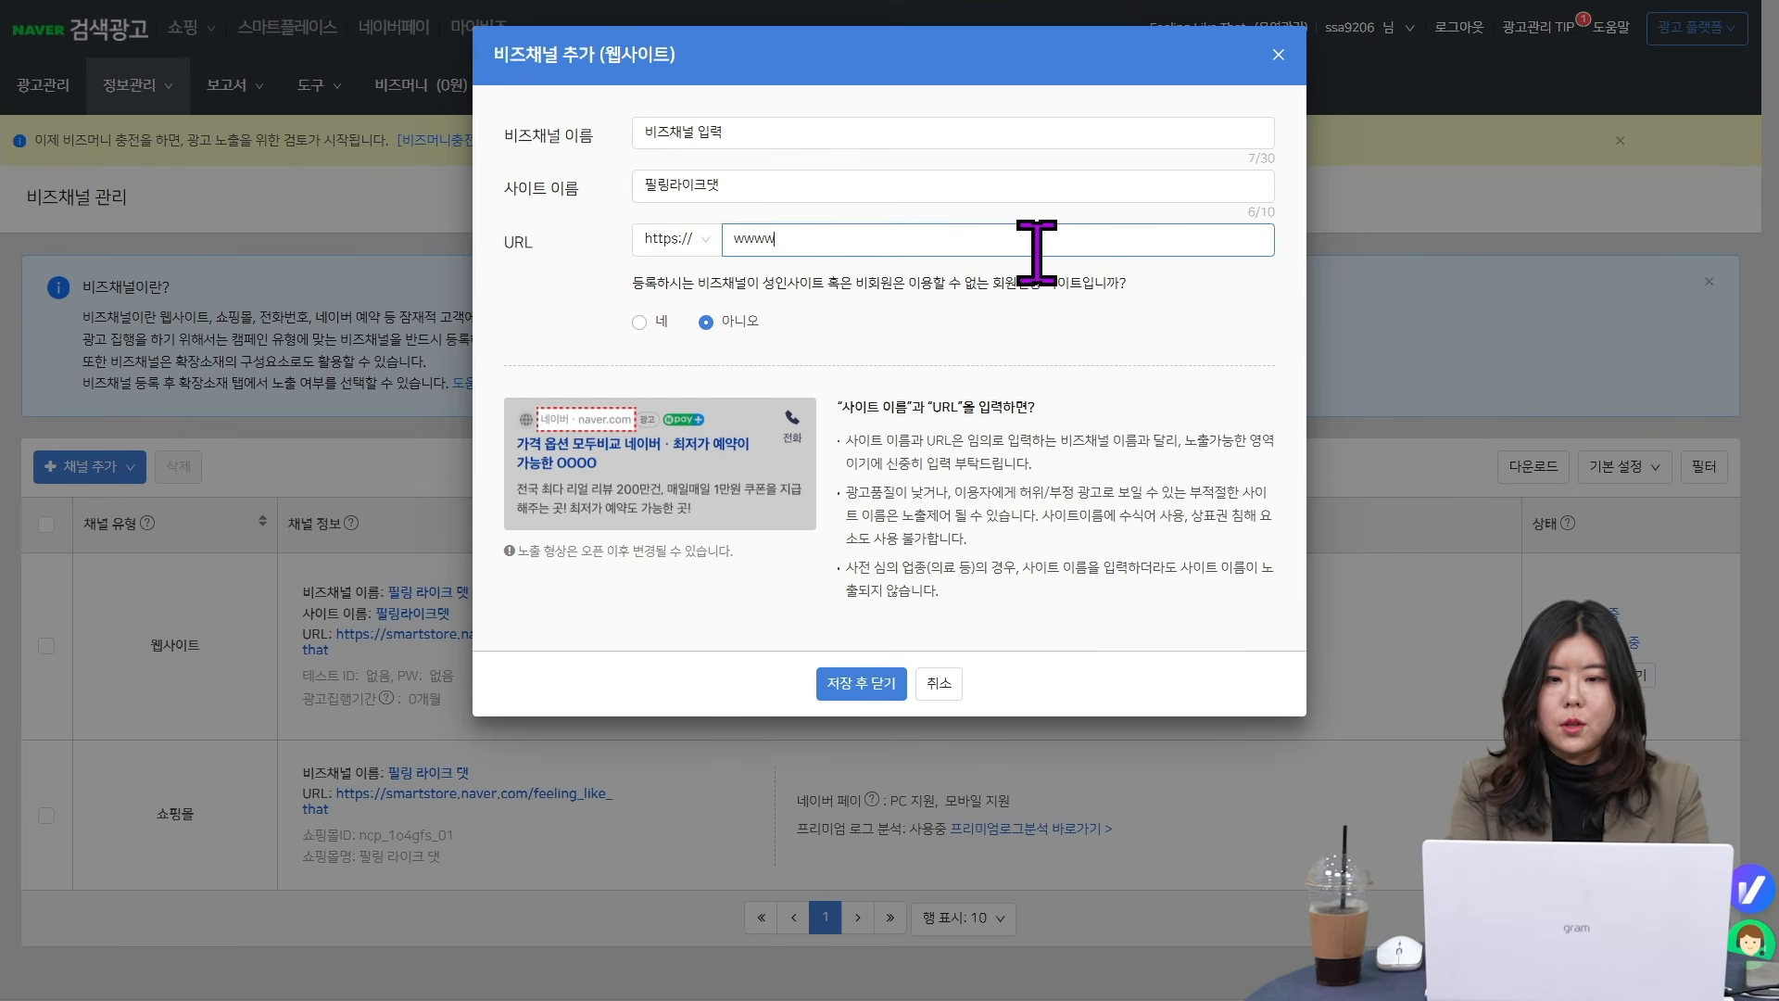
key("BackSpace")
type(".naver.com")
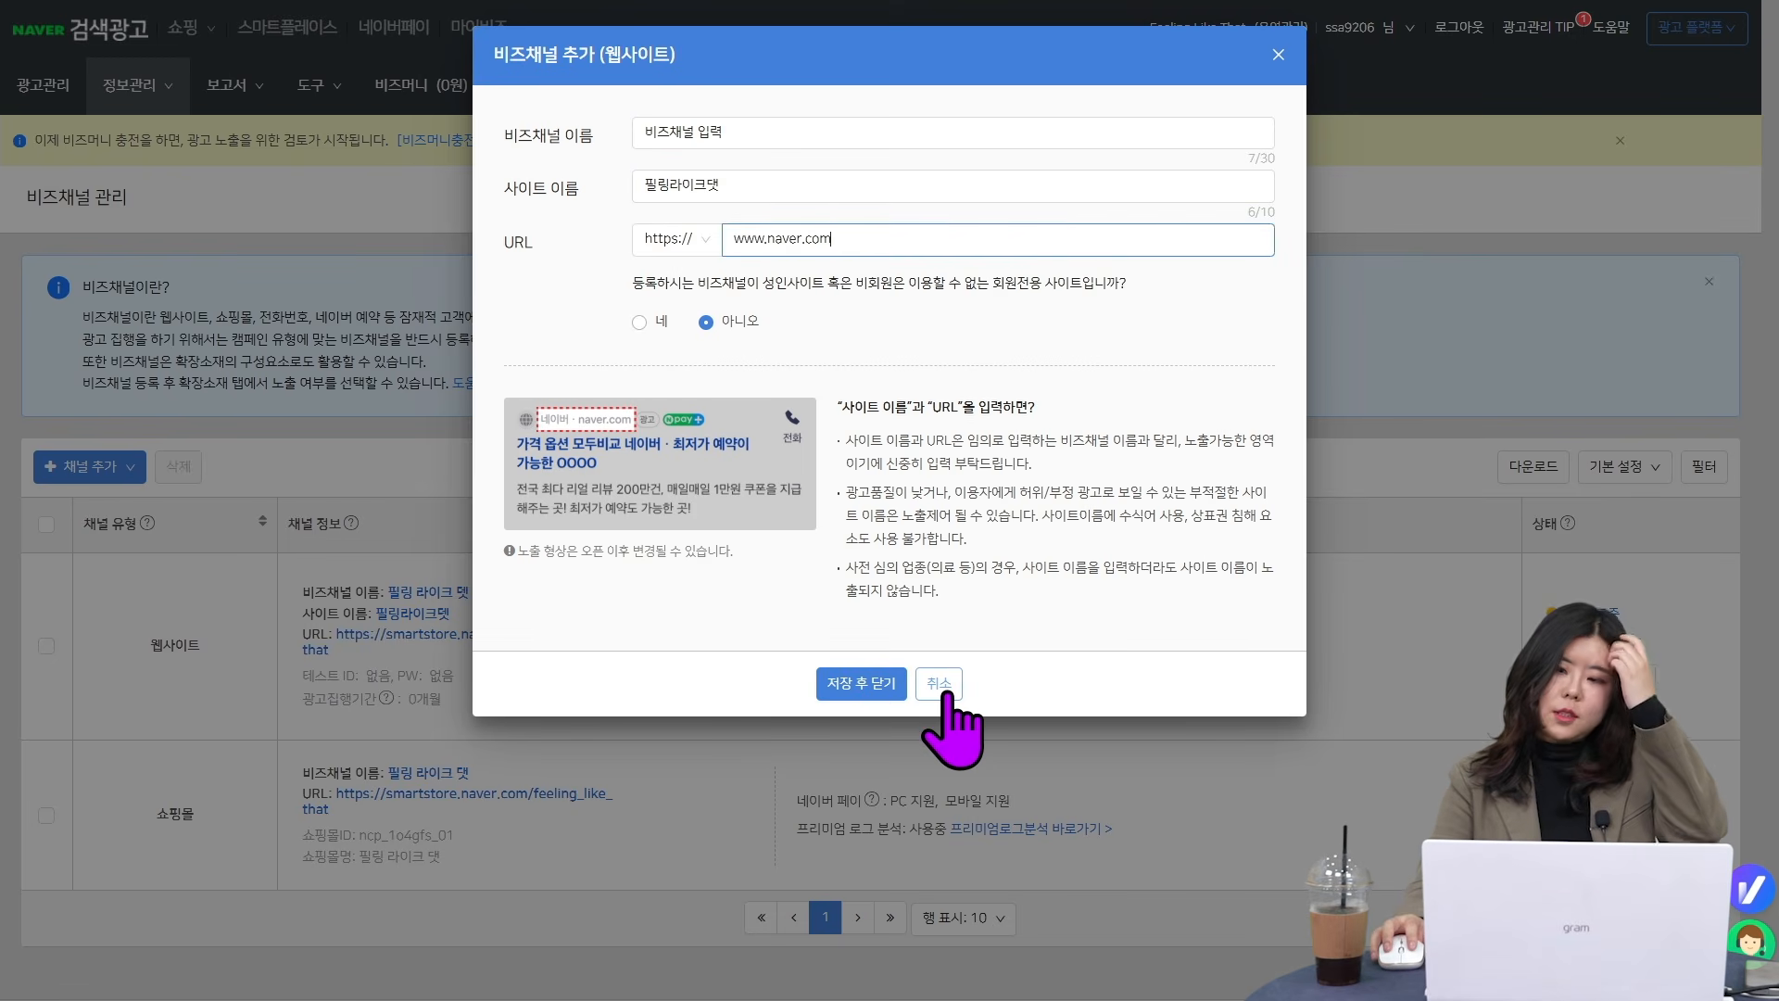
left_click(942, 688)
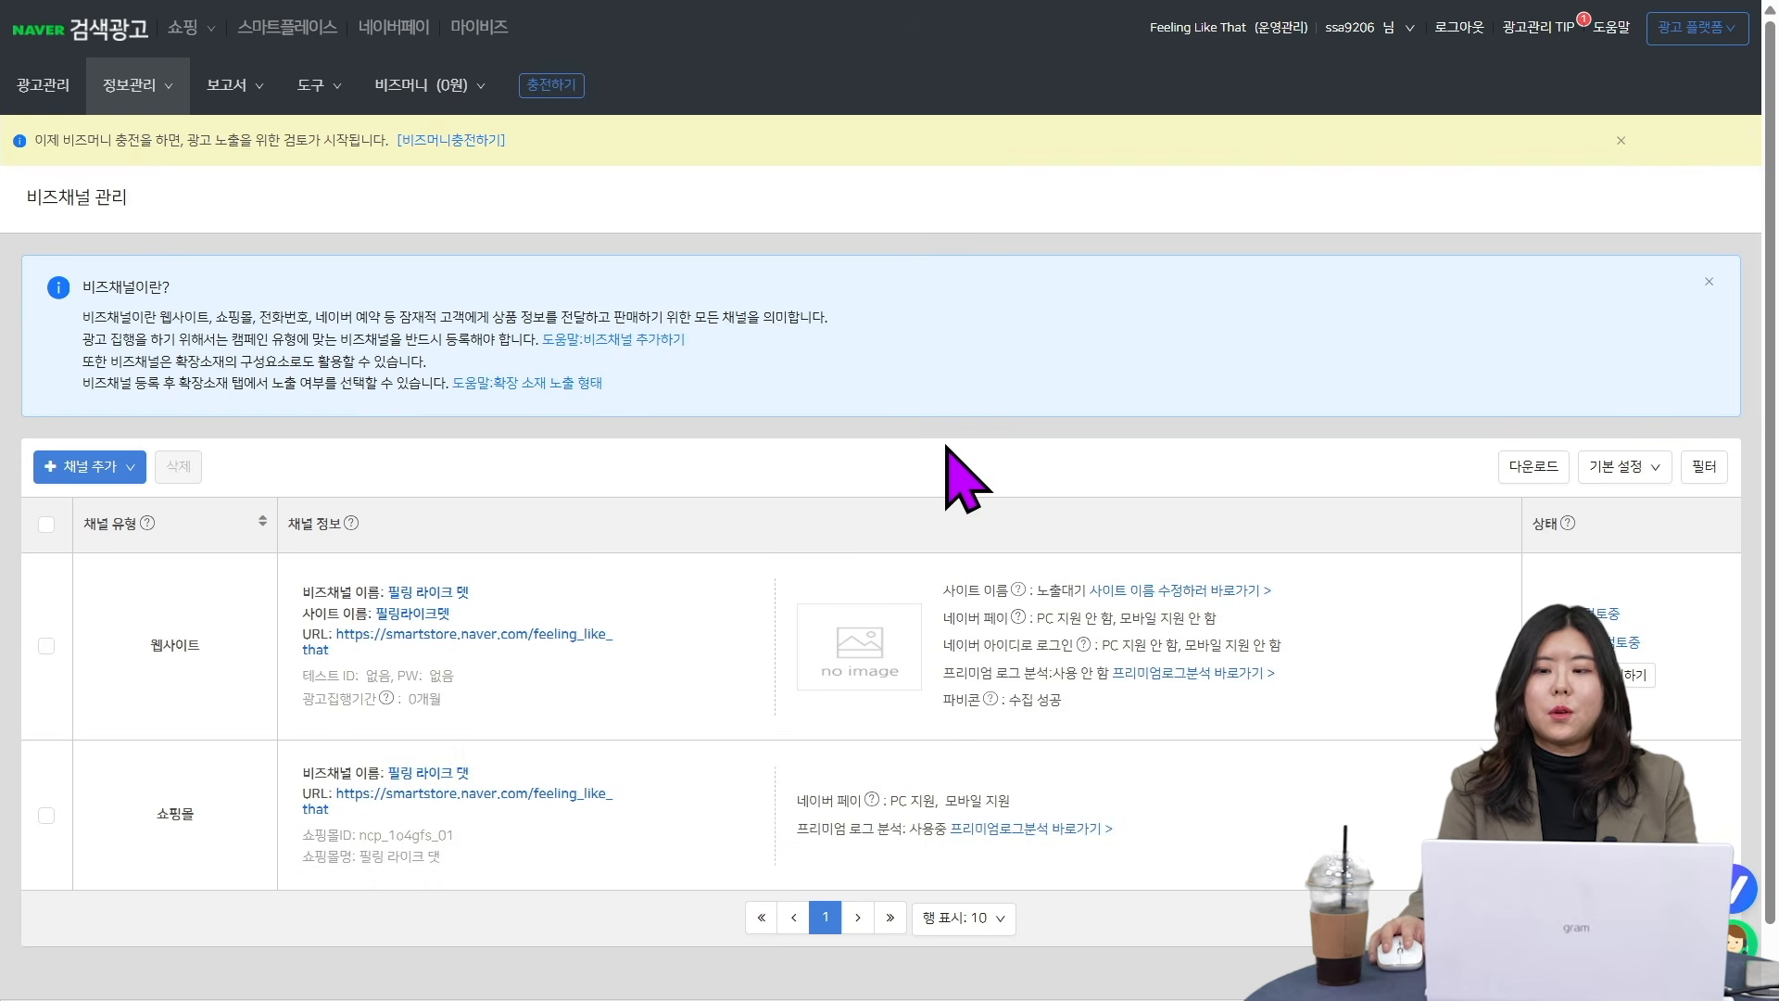
- Review the URL type options for a new content (콘텐츠) channel, cancel its form, and look over the available channel types
scroll(947, 447, "down", 1)
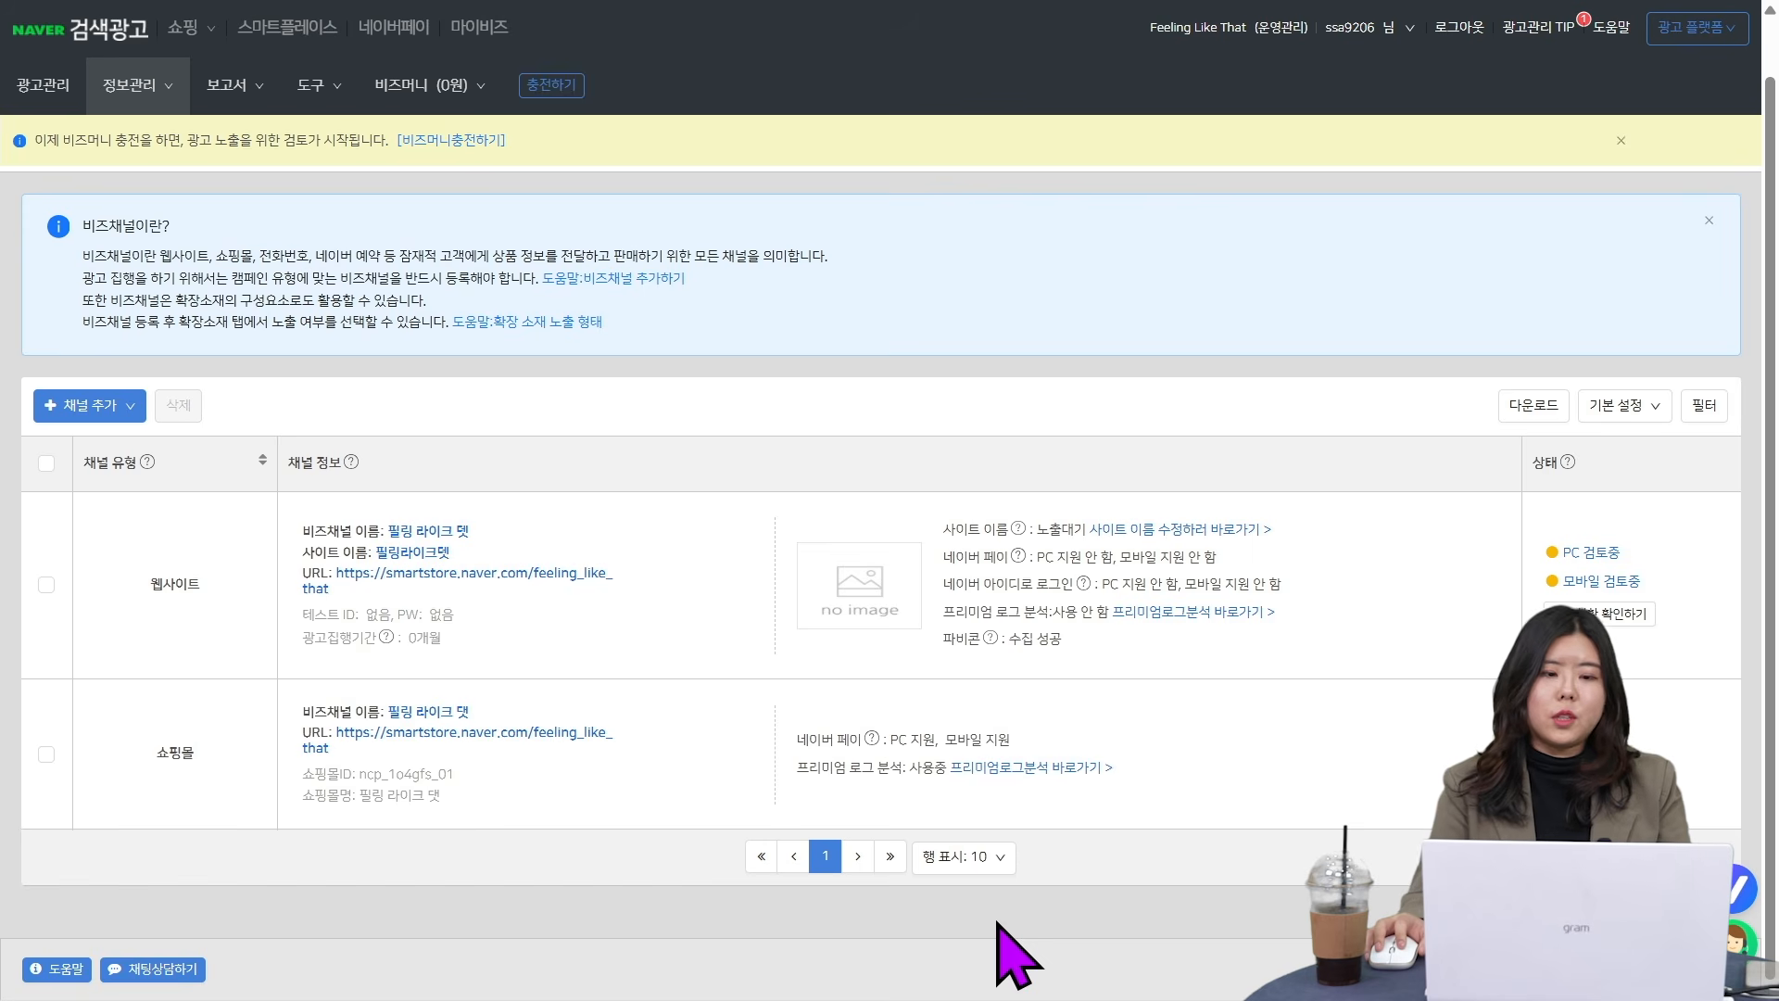
scroll(834, 945, "up", 1)
left_click(88, 466)
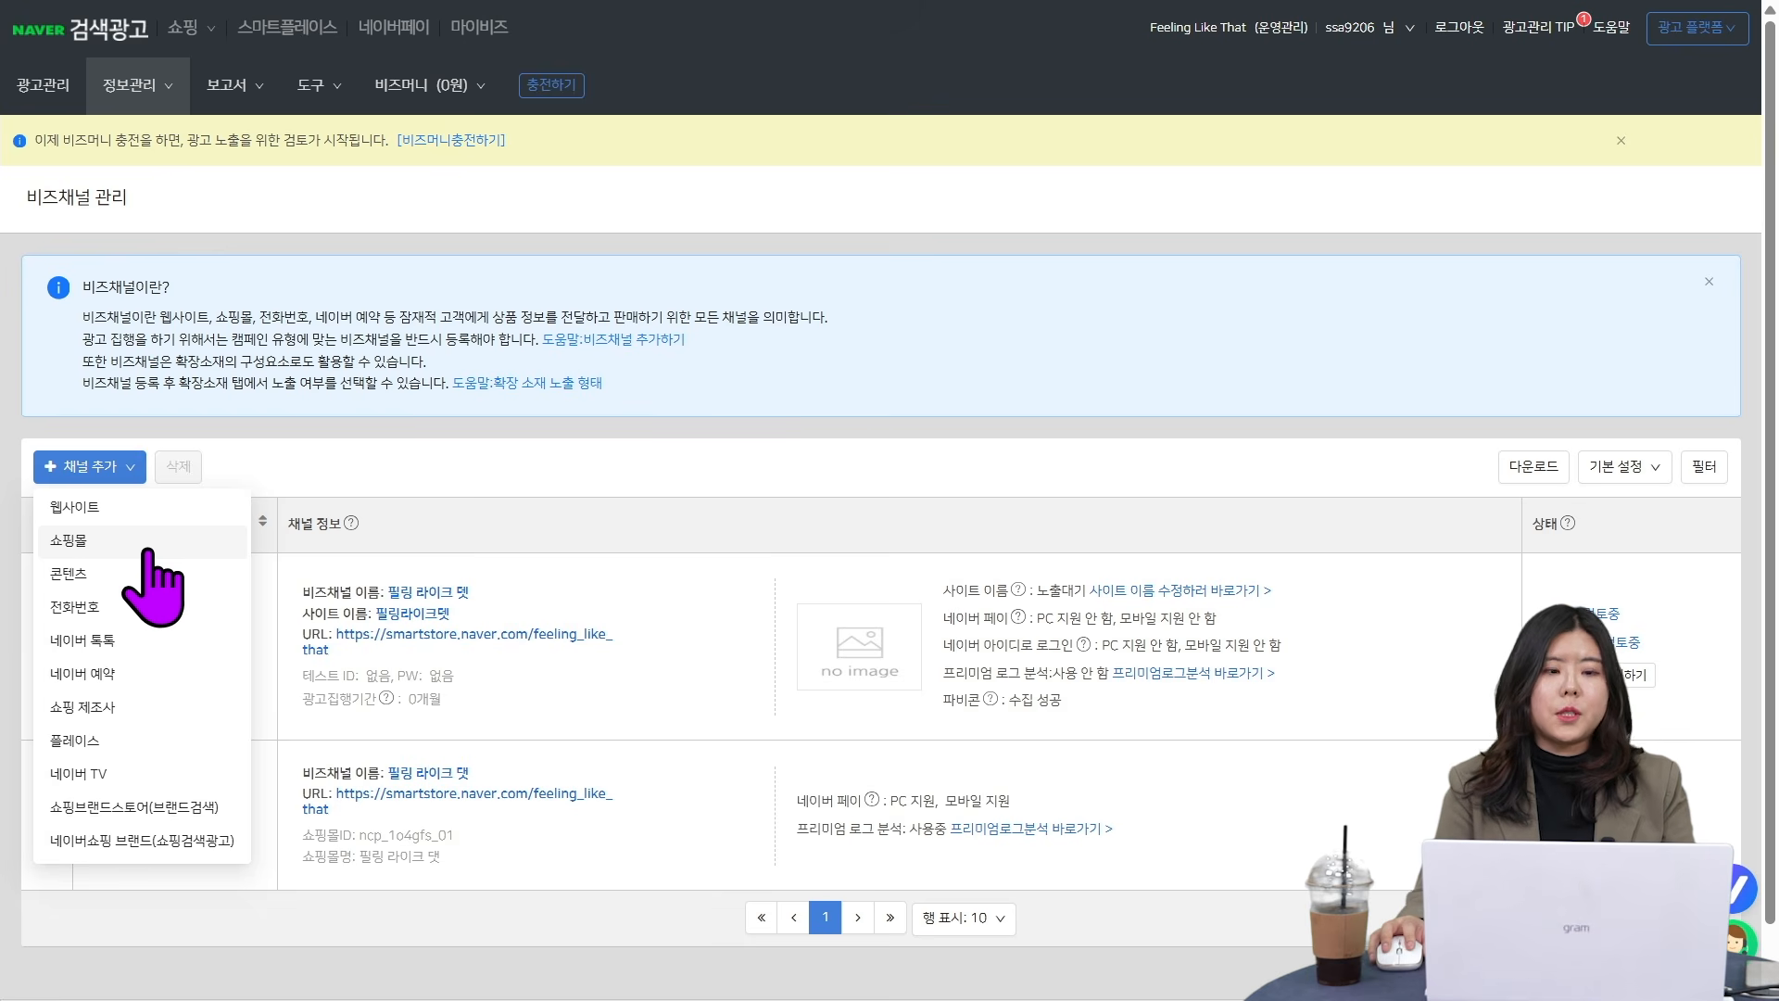
left_click(139, 575)
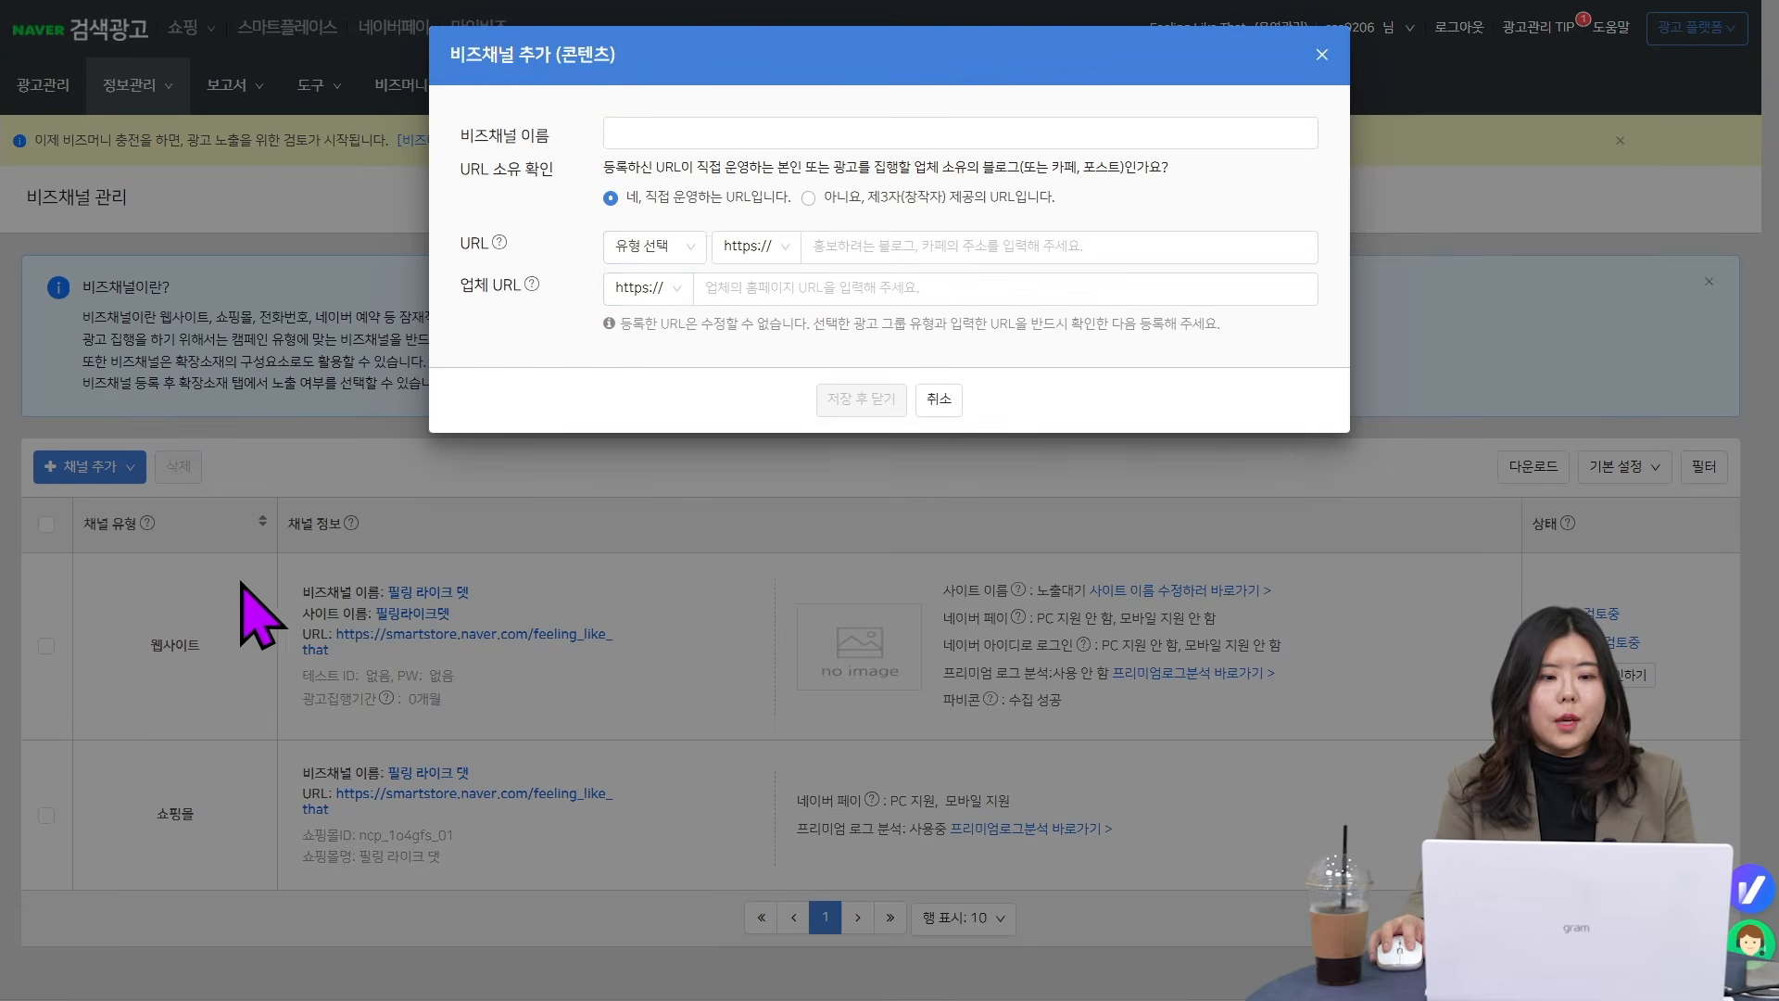
left_click(650, 247)
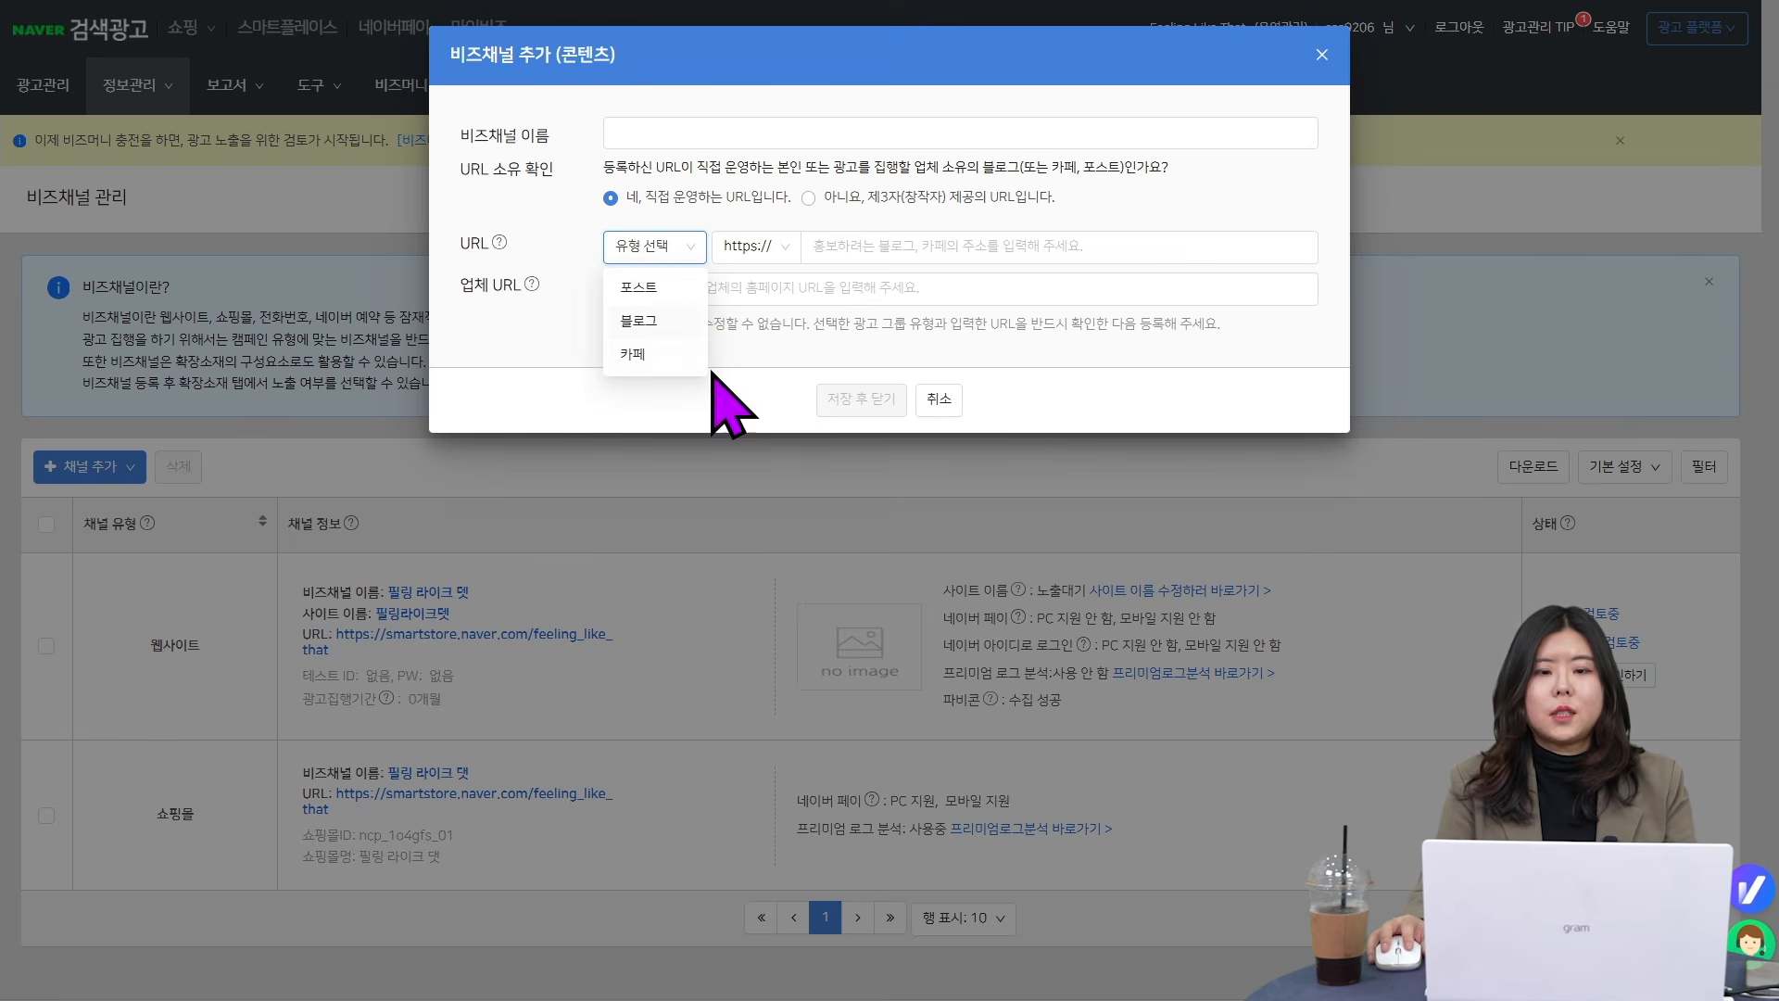
left_click(954, 400)
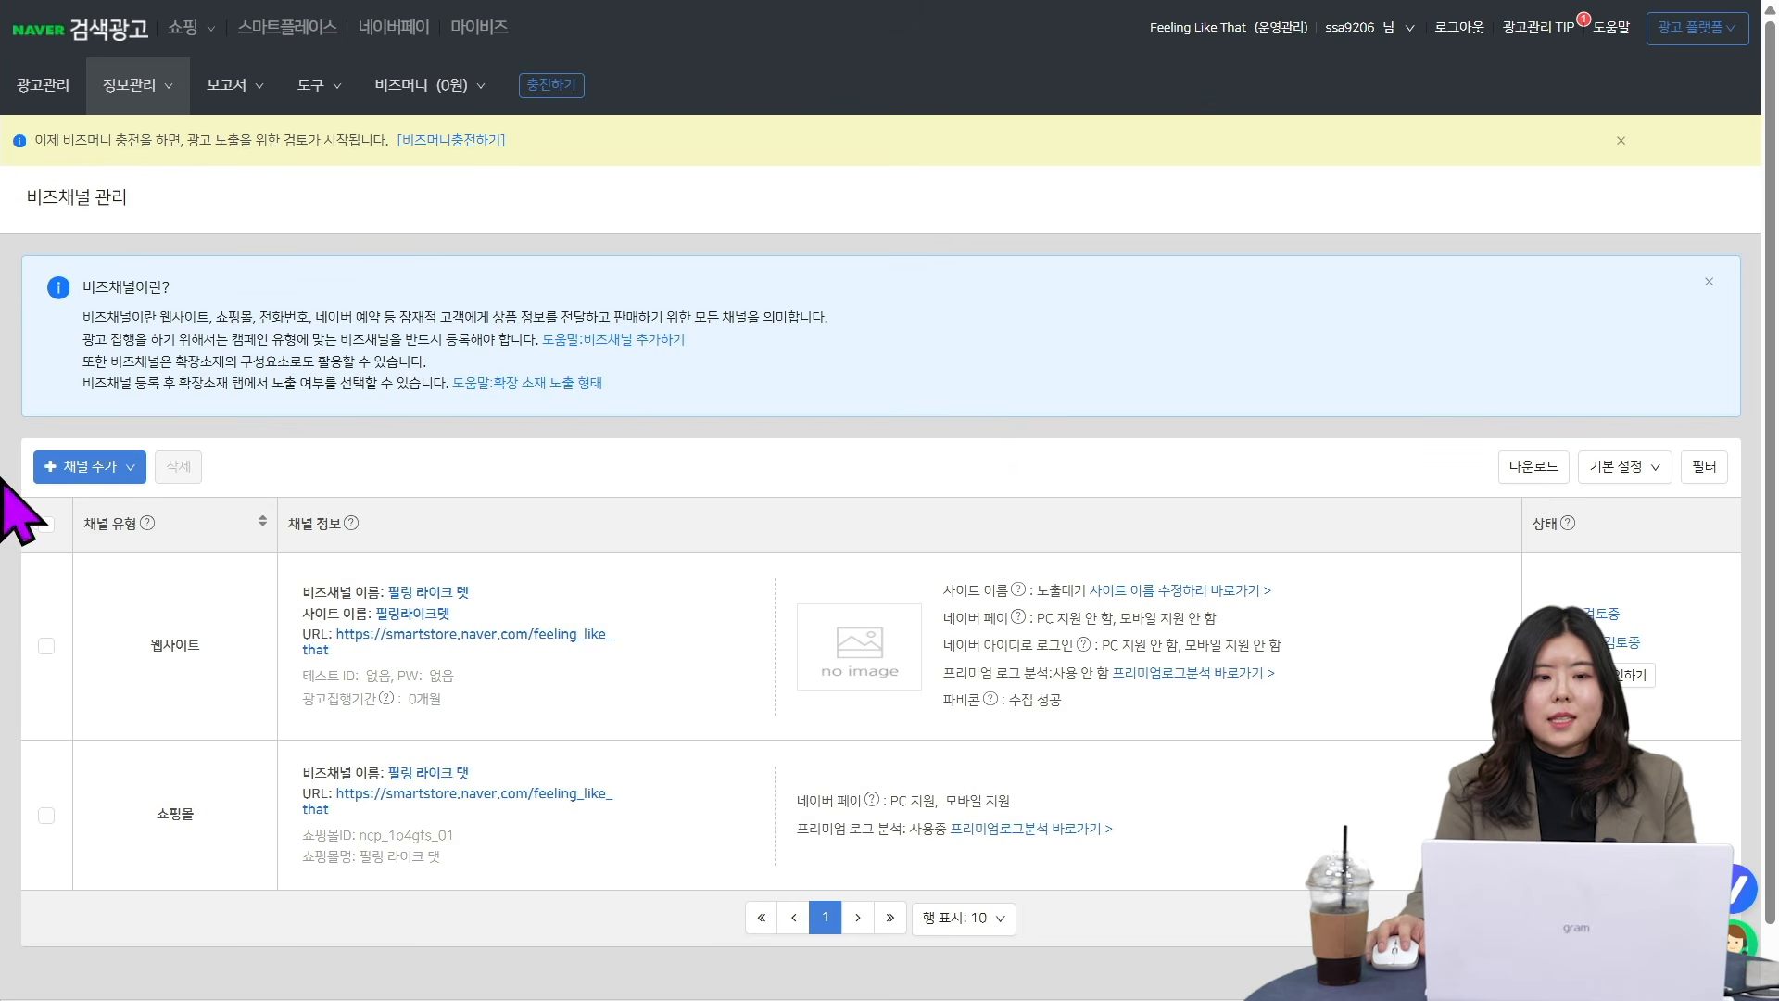
left_click(88, 468)
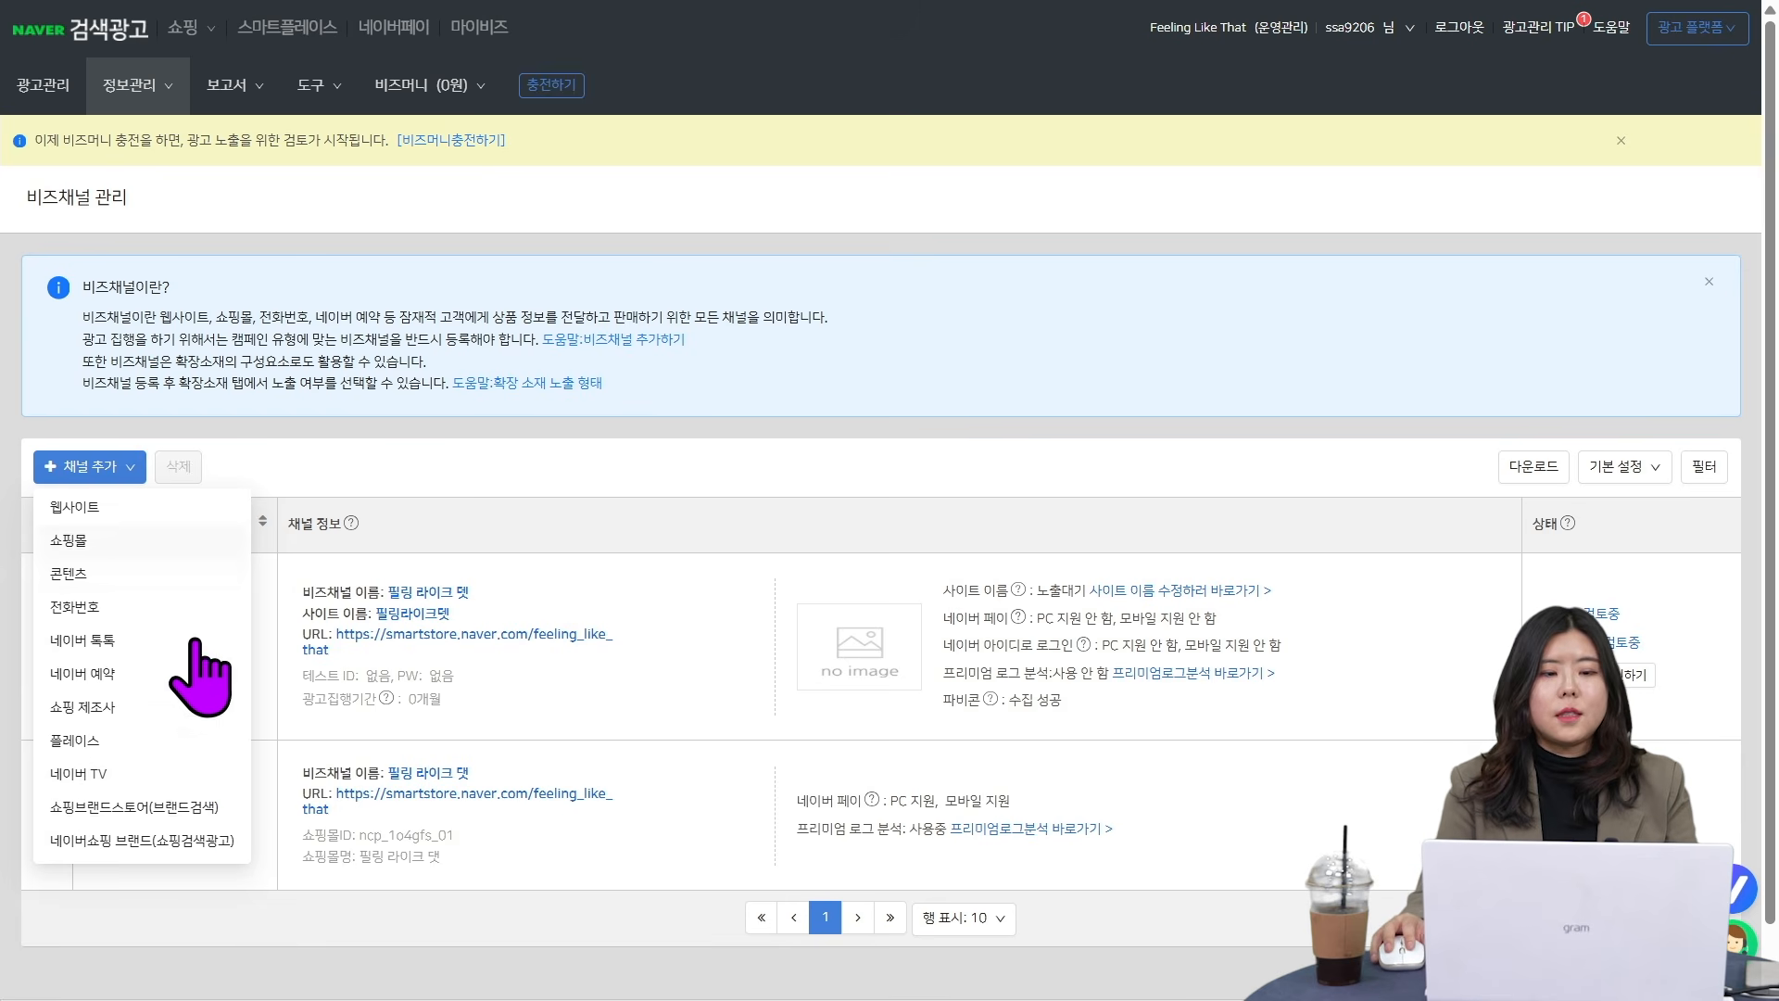
left_click(562, 897)
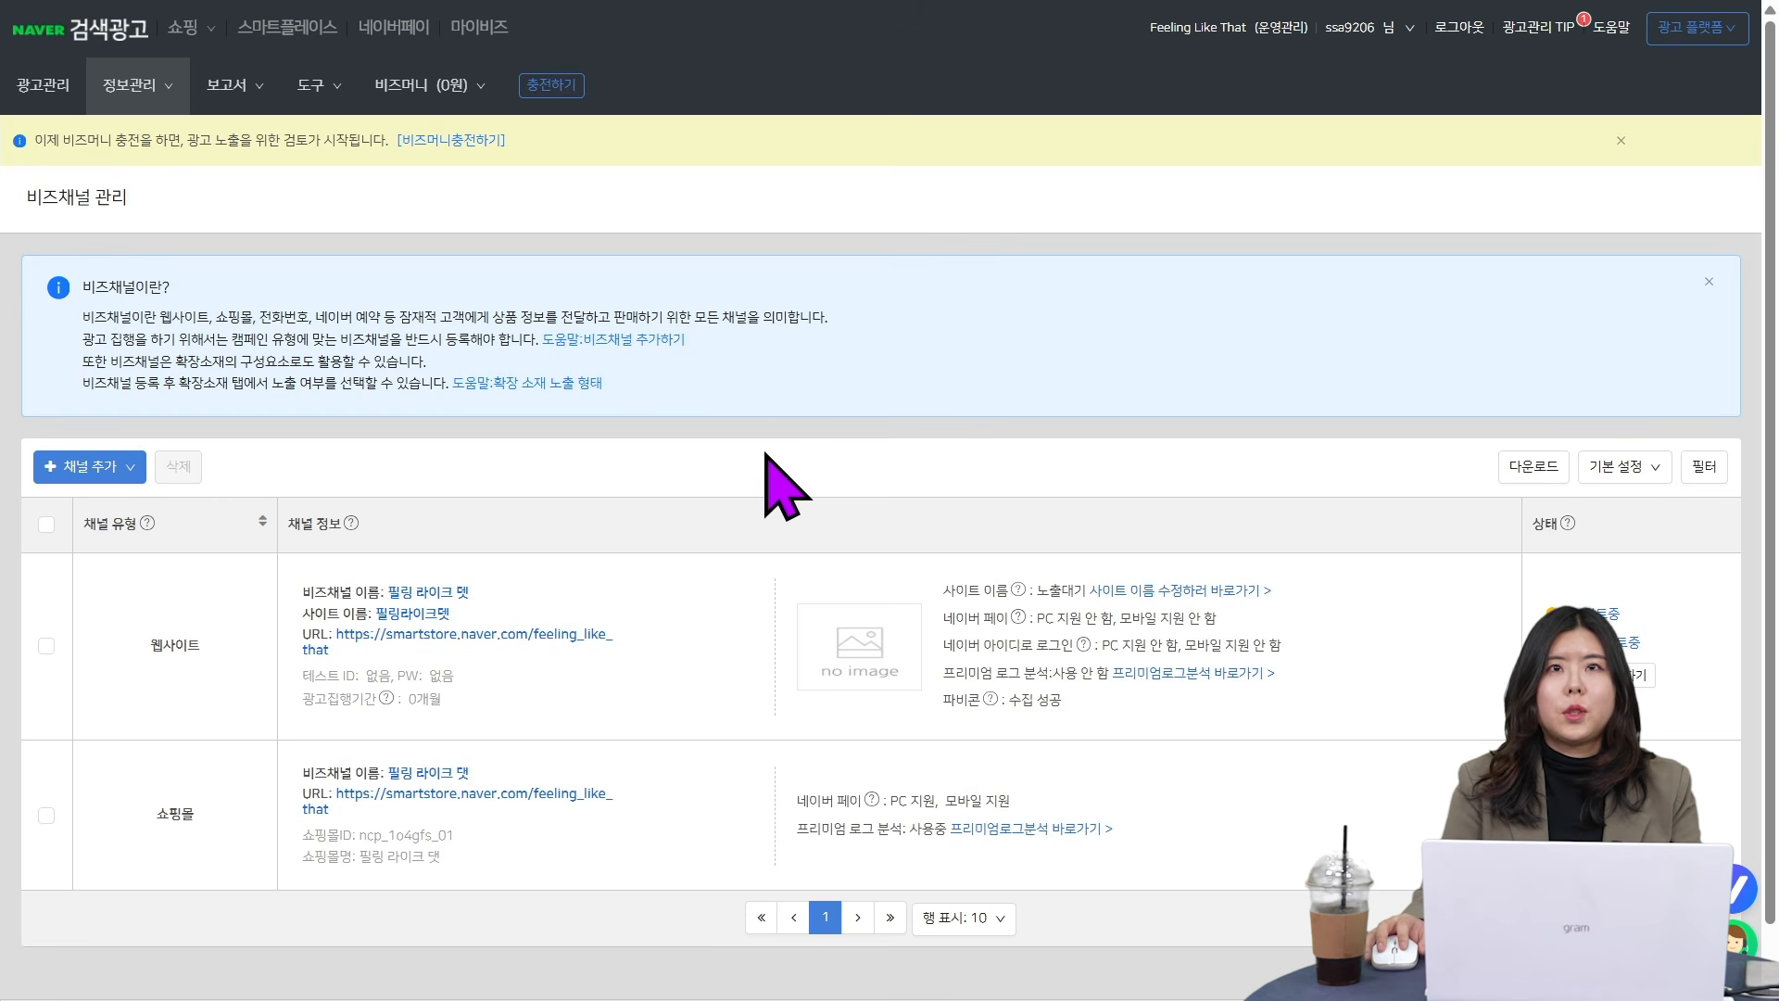
- Open the Premium Log Analysis page (프리미엄 로그 분석) to see the service for the registered sites
left_click(315, 88)
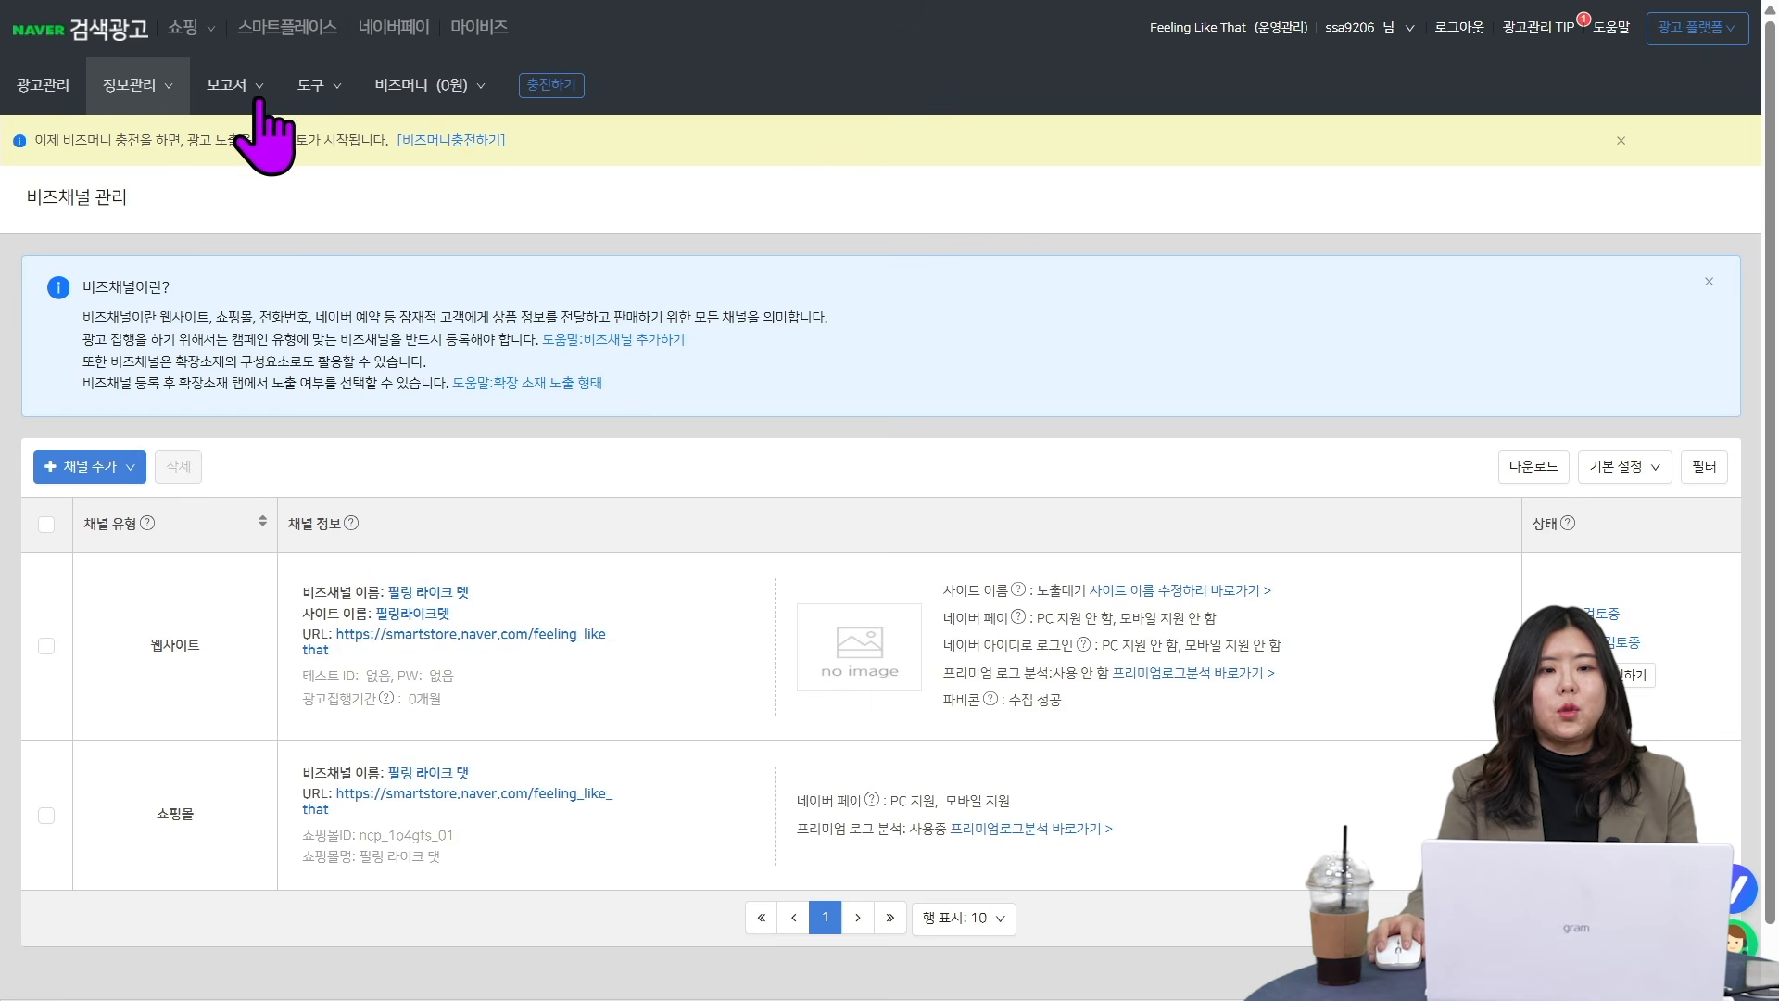
mouse_move(324, 86)
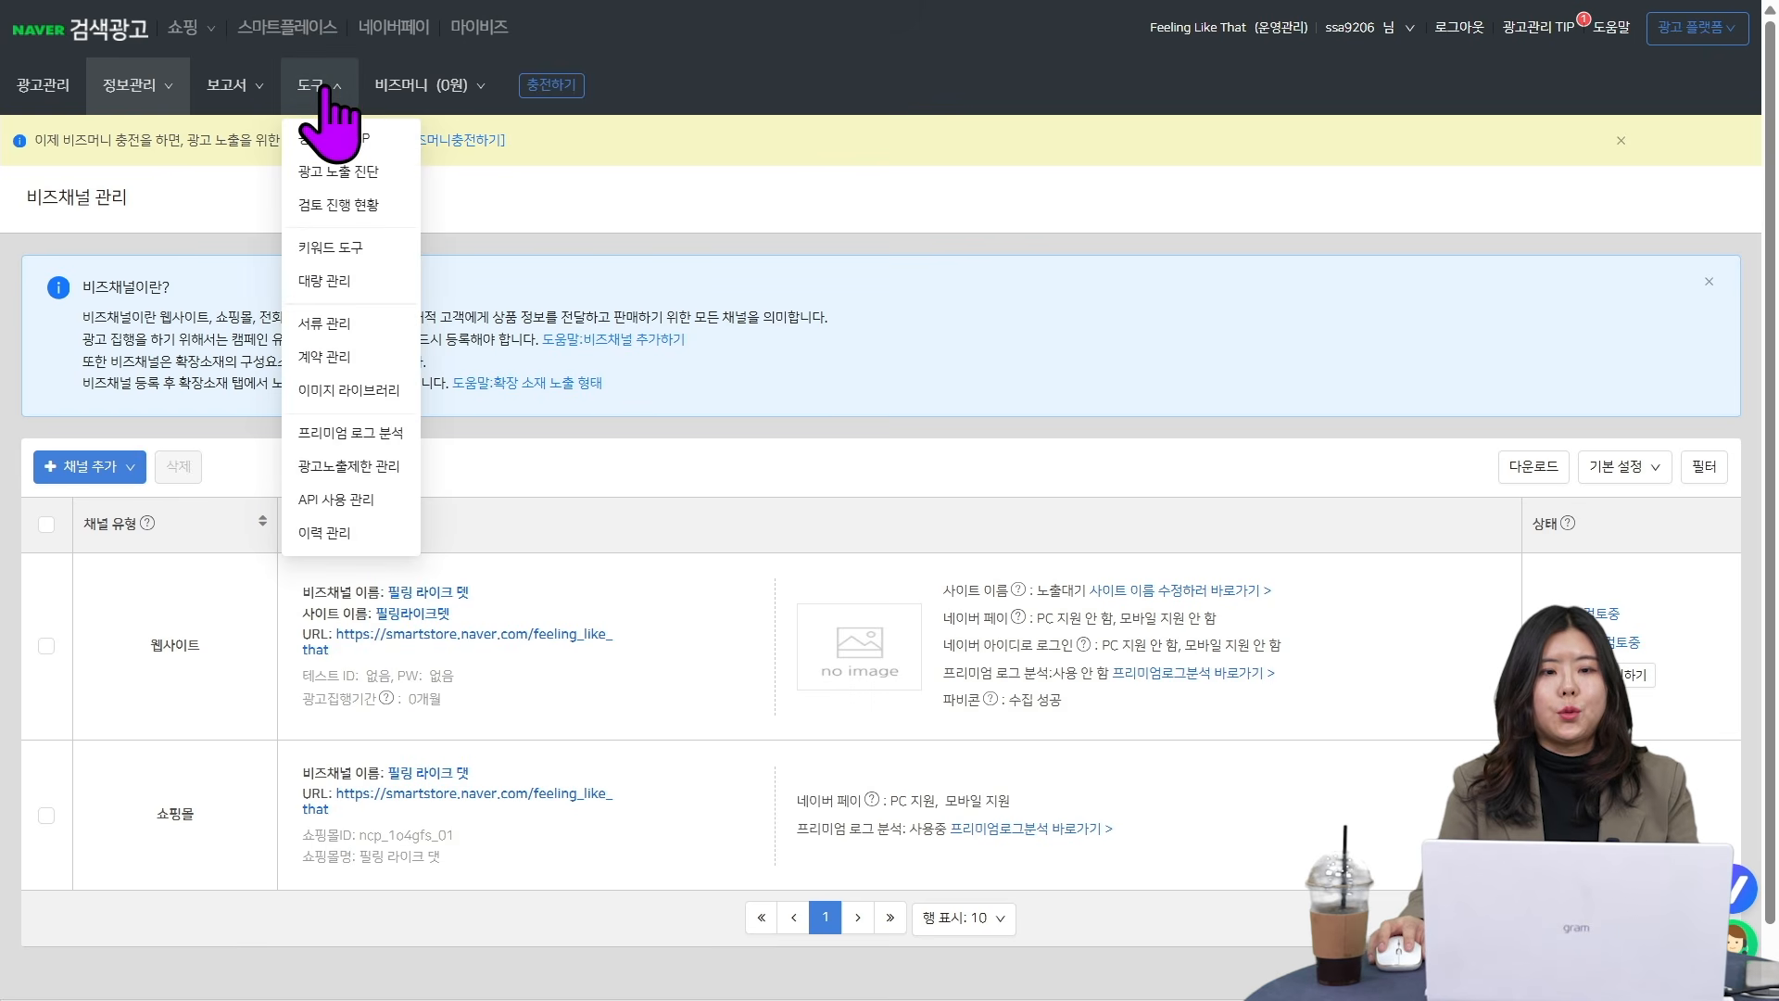
left_click(389, 435)
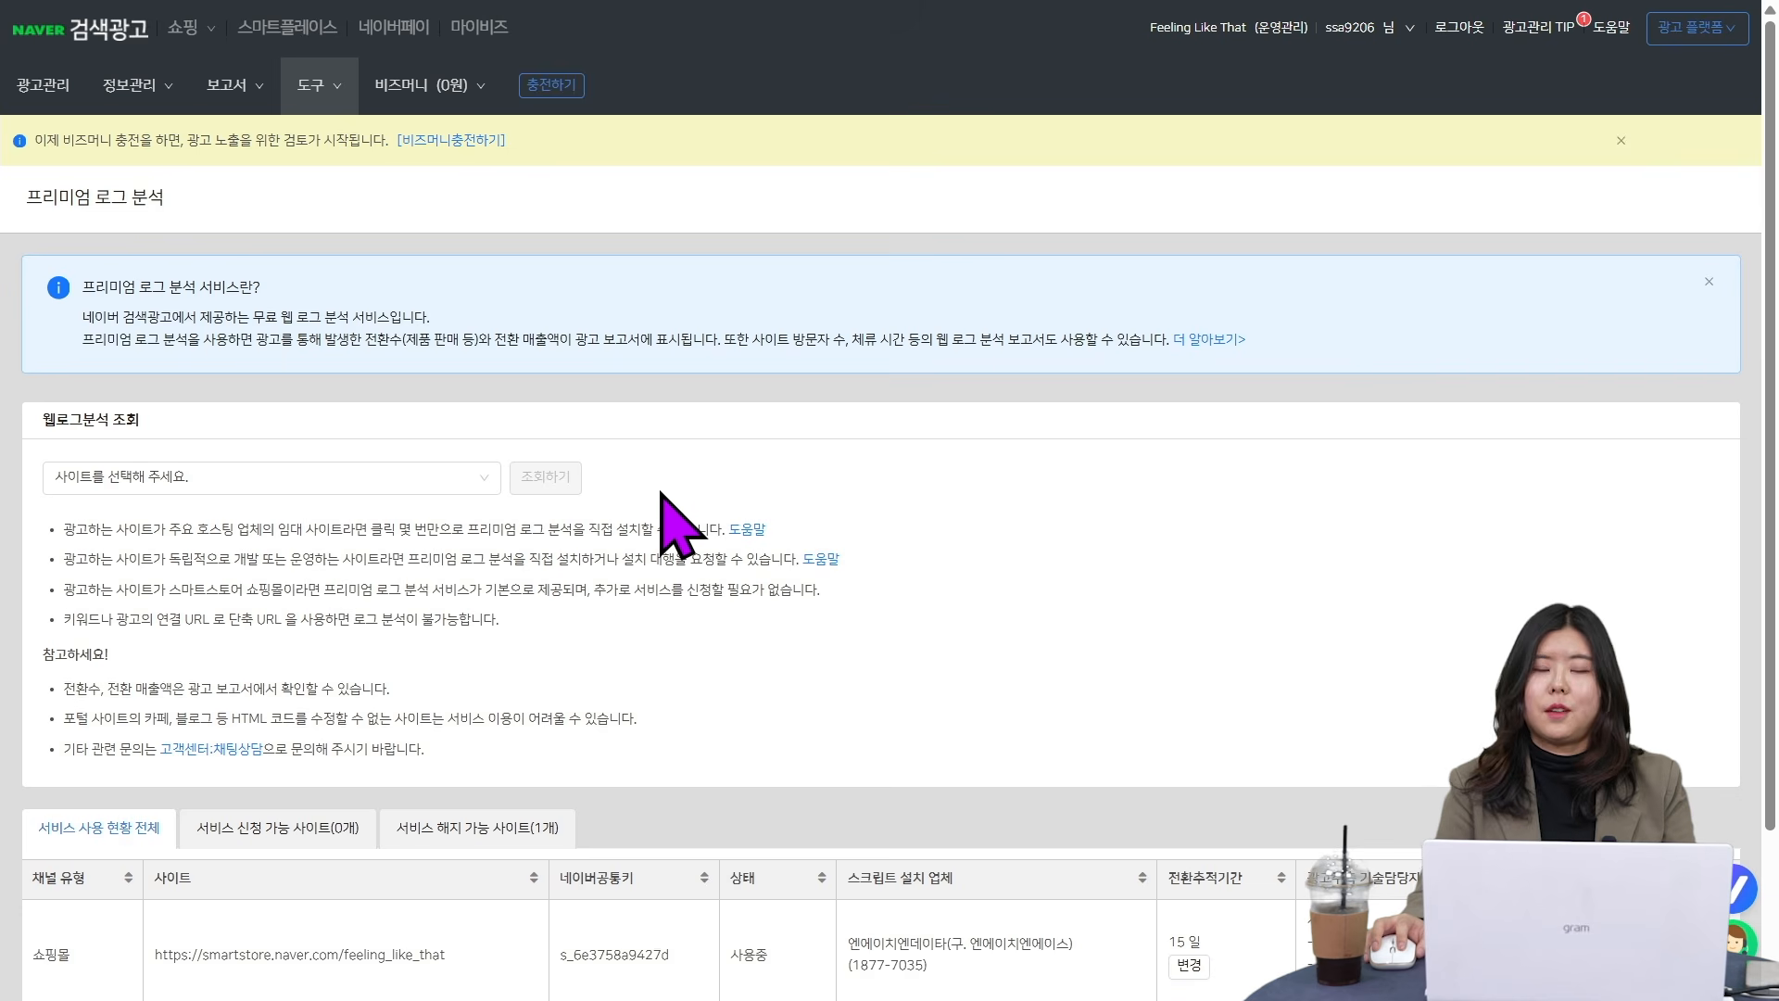
- Inspect the technical contact change form (담당자정보 변경) for the registered shopping mall and close it without saving
scroll(669, 501, "down", 1)
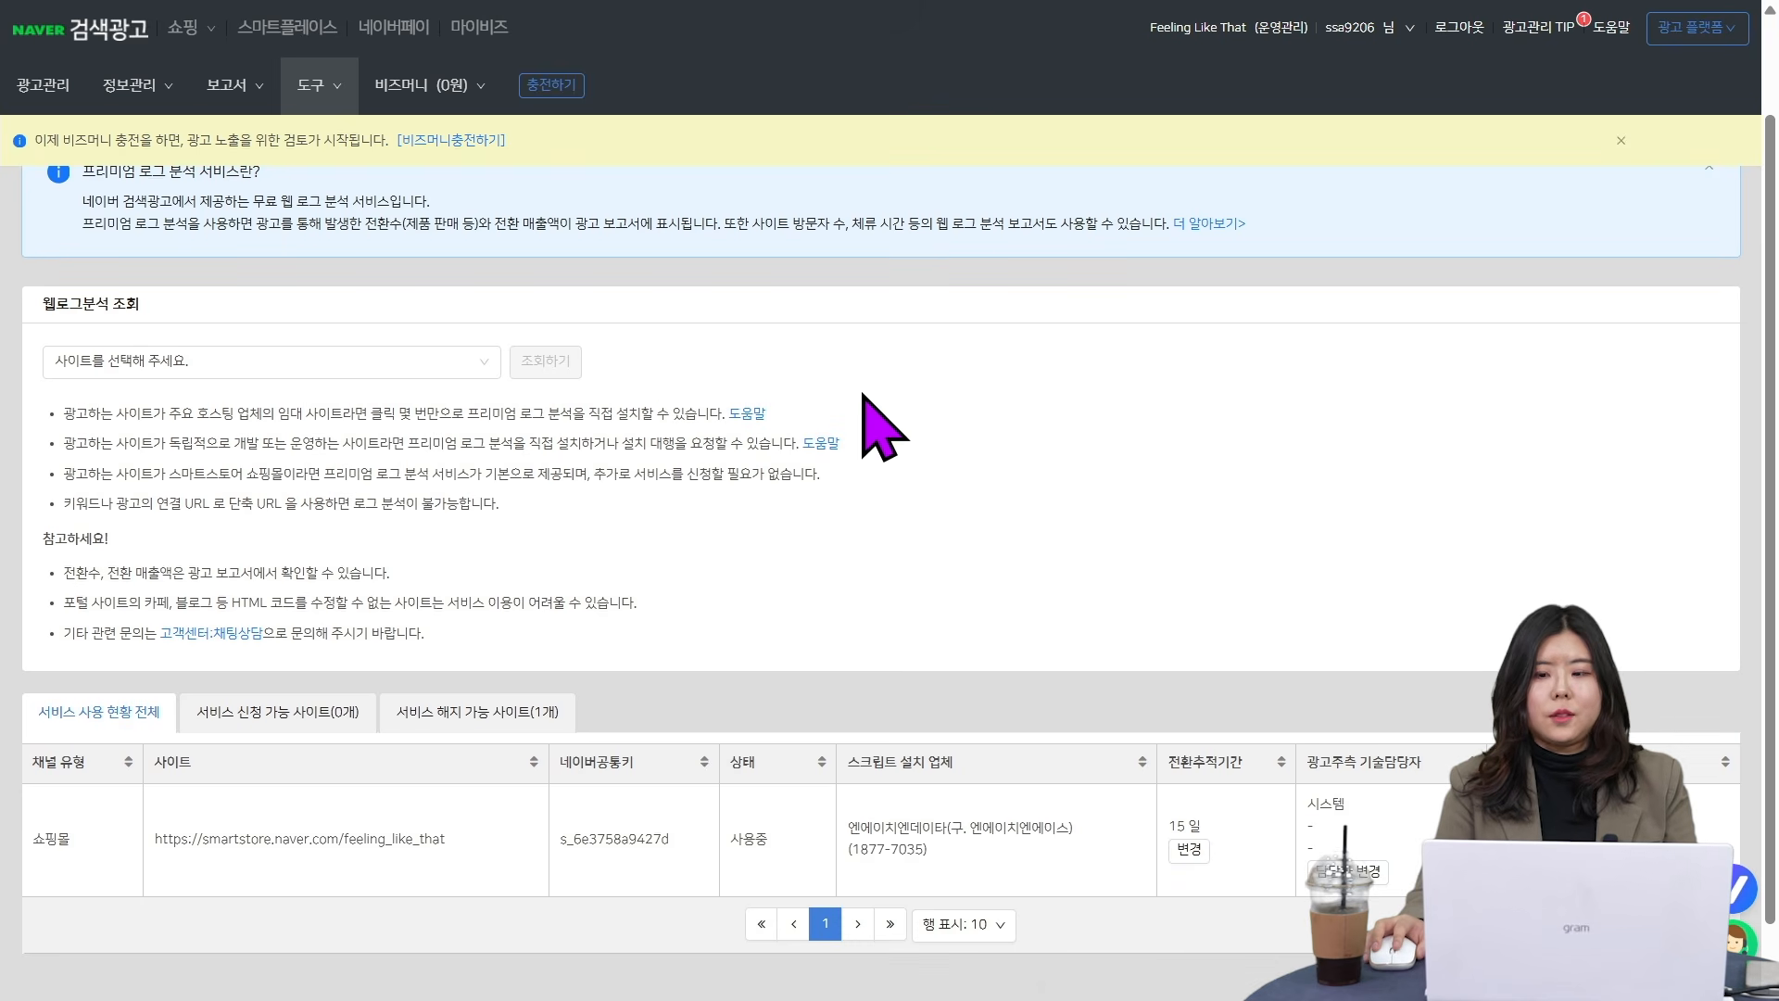
scroll(964, 501, "down", 1)
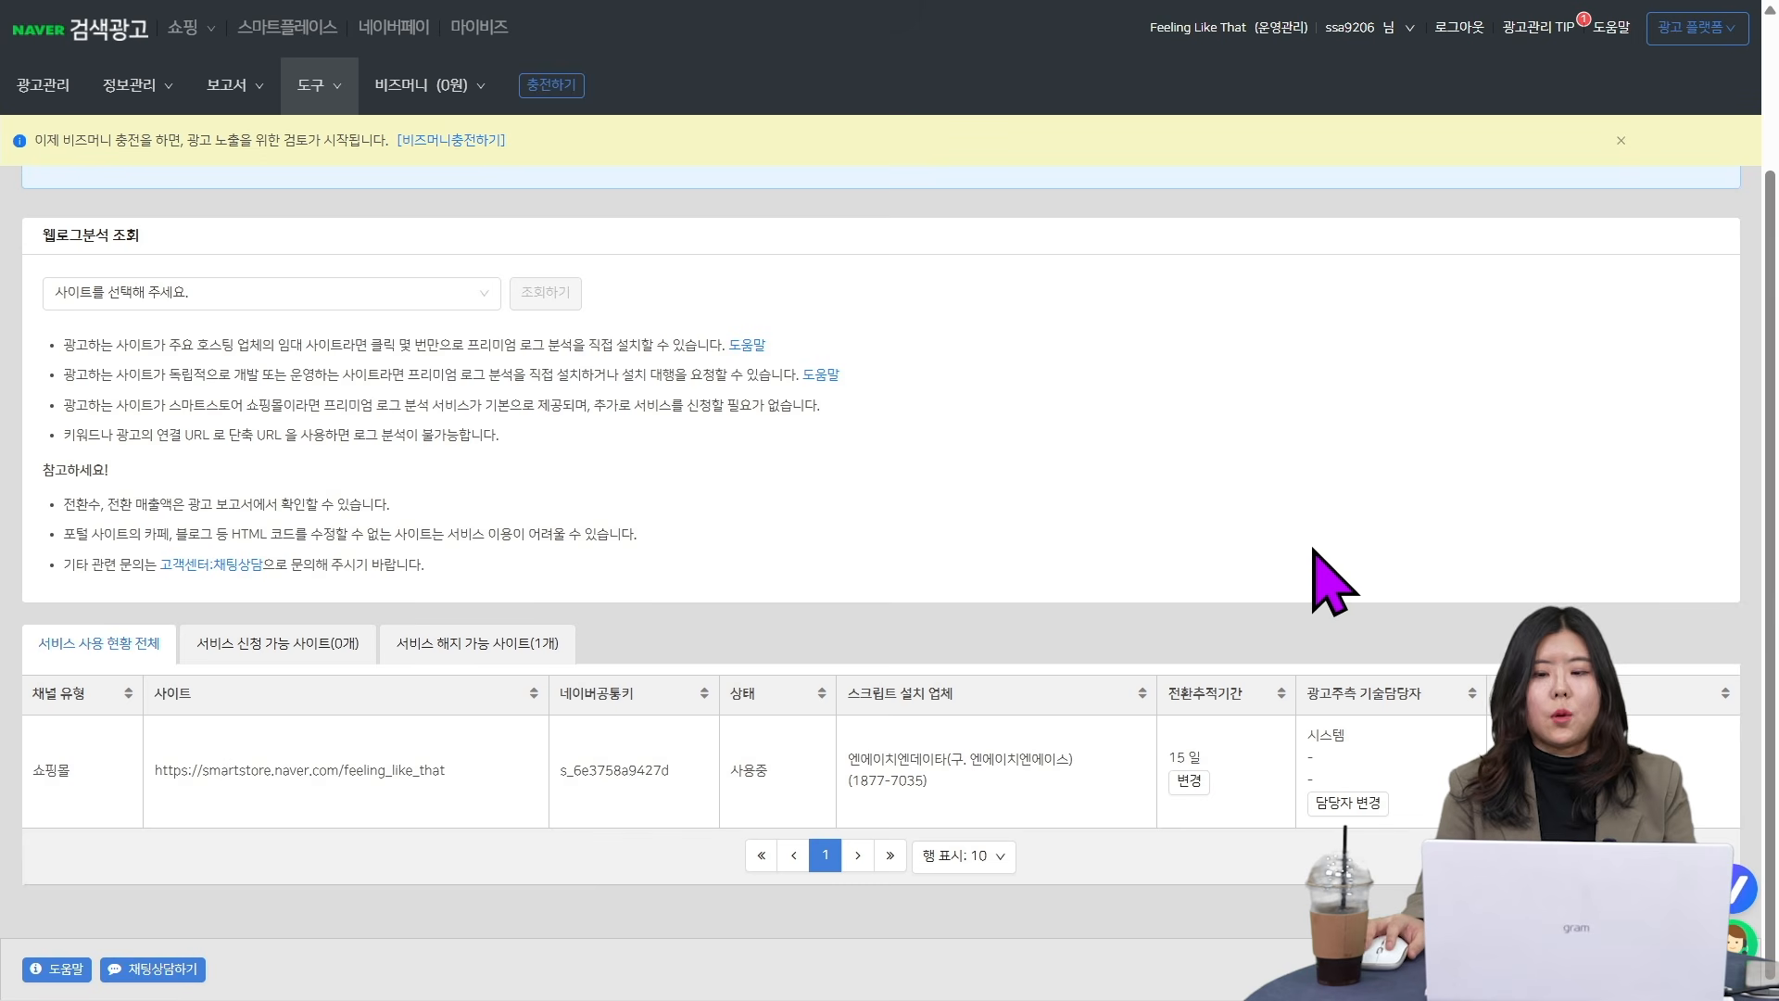
left_click(1334, 805)
left_click(828, 209)
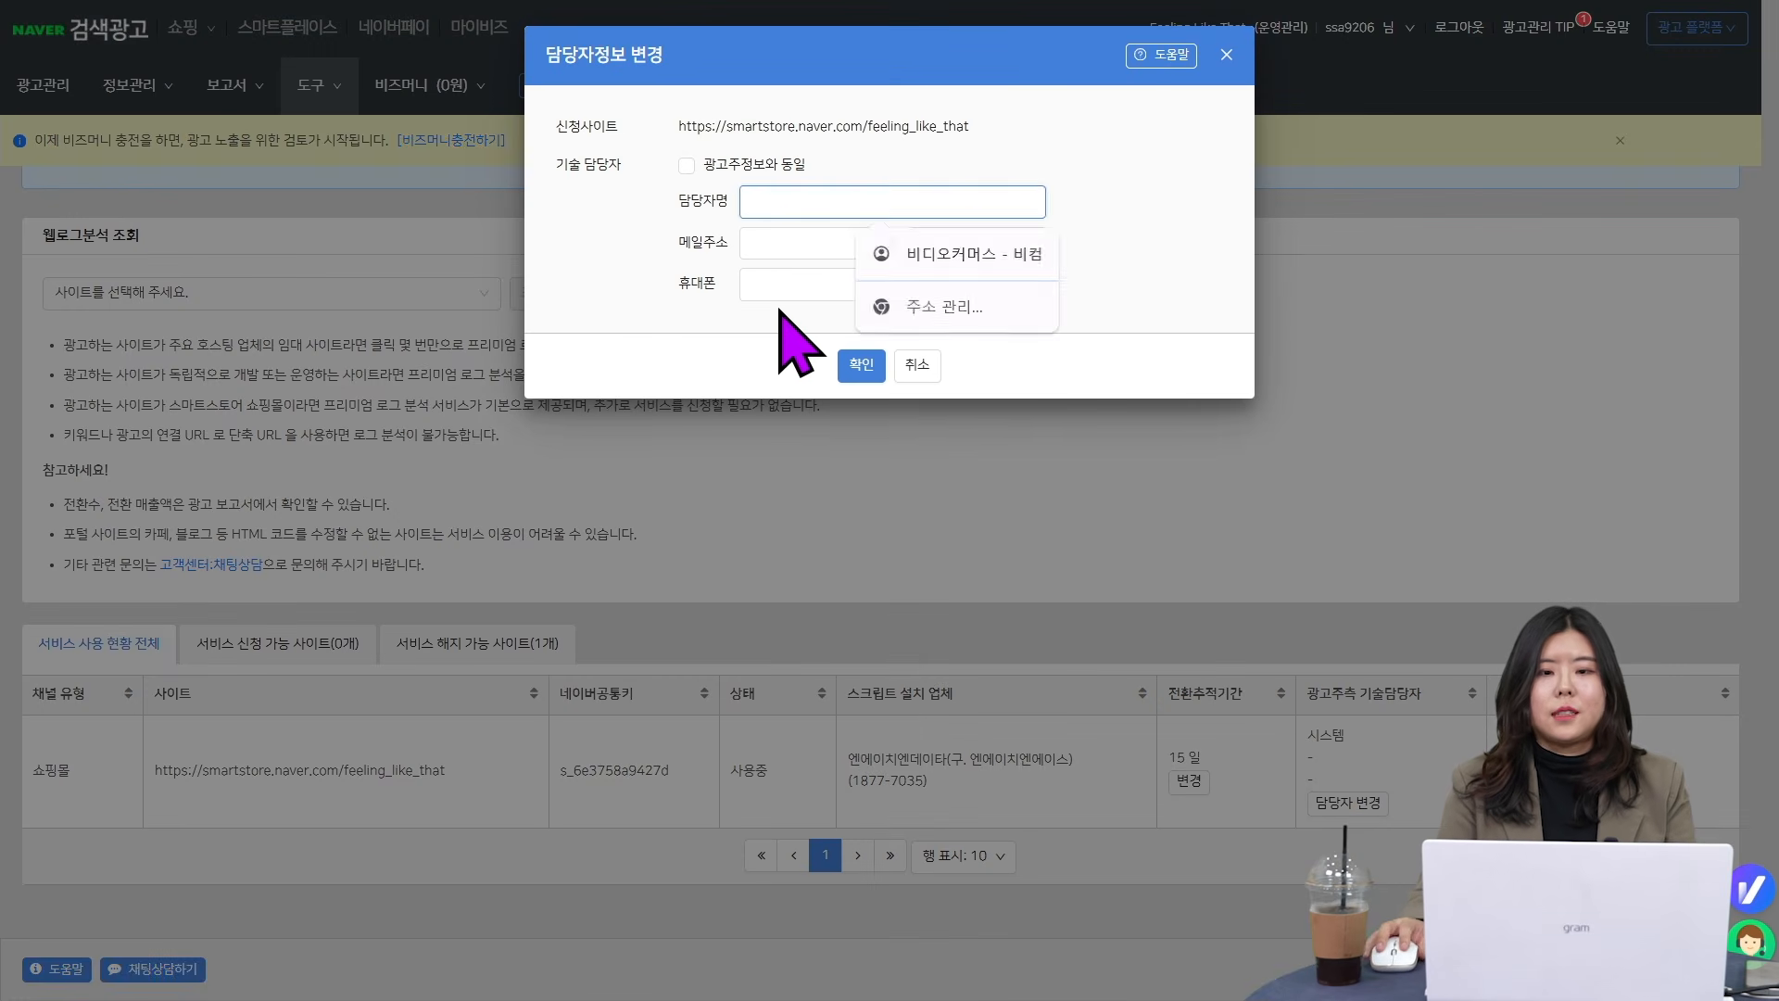
left_click(790, 246)
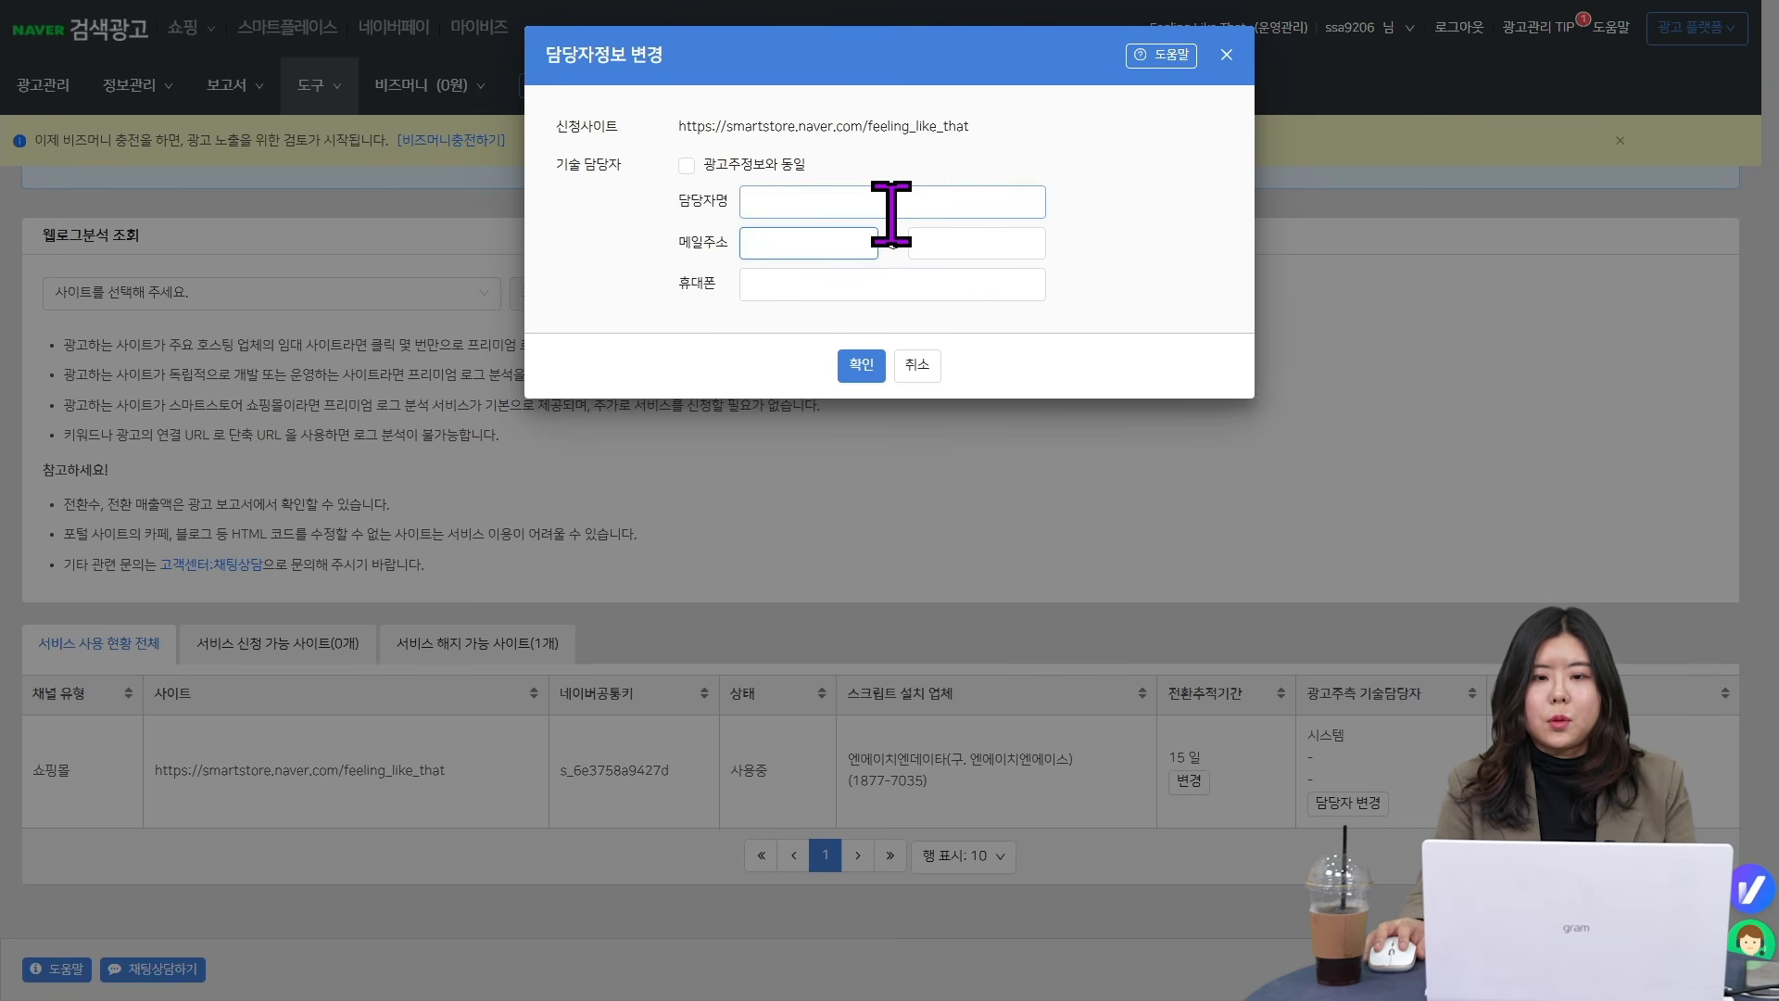
left_click(916, 365)
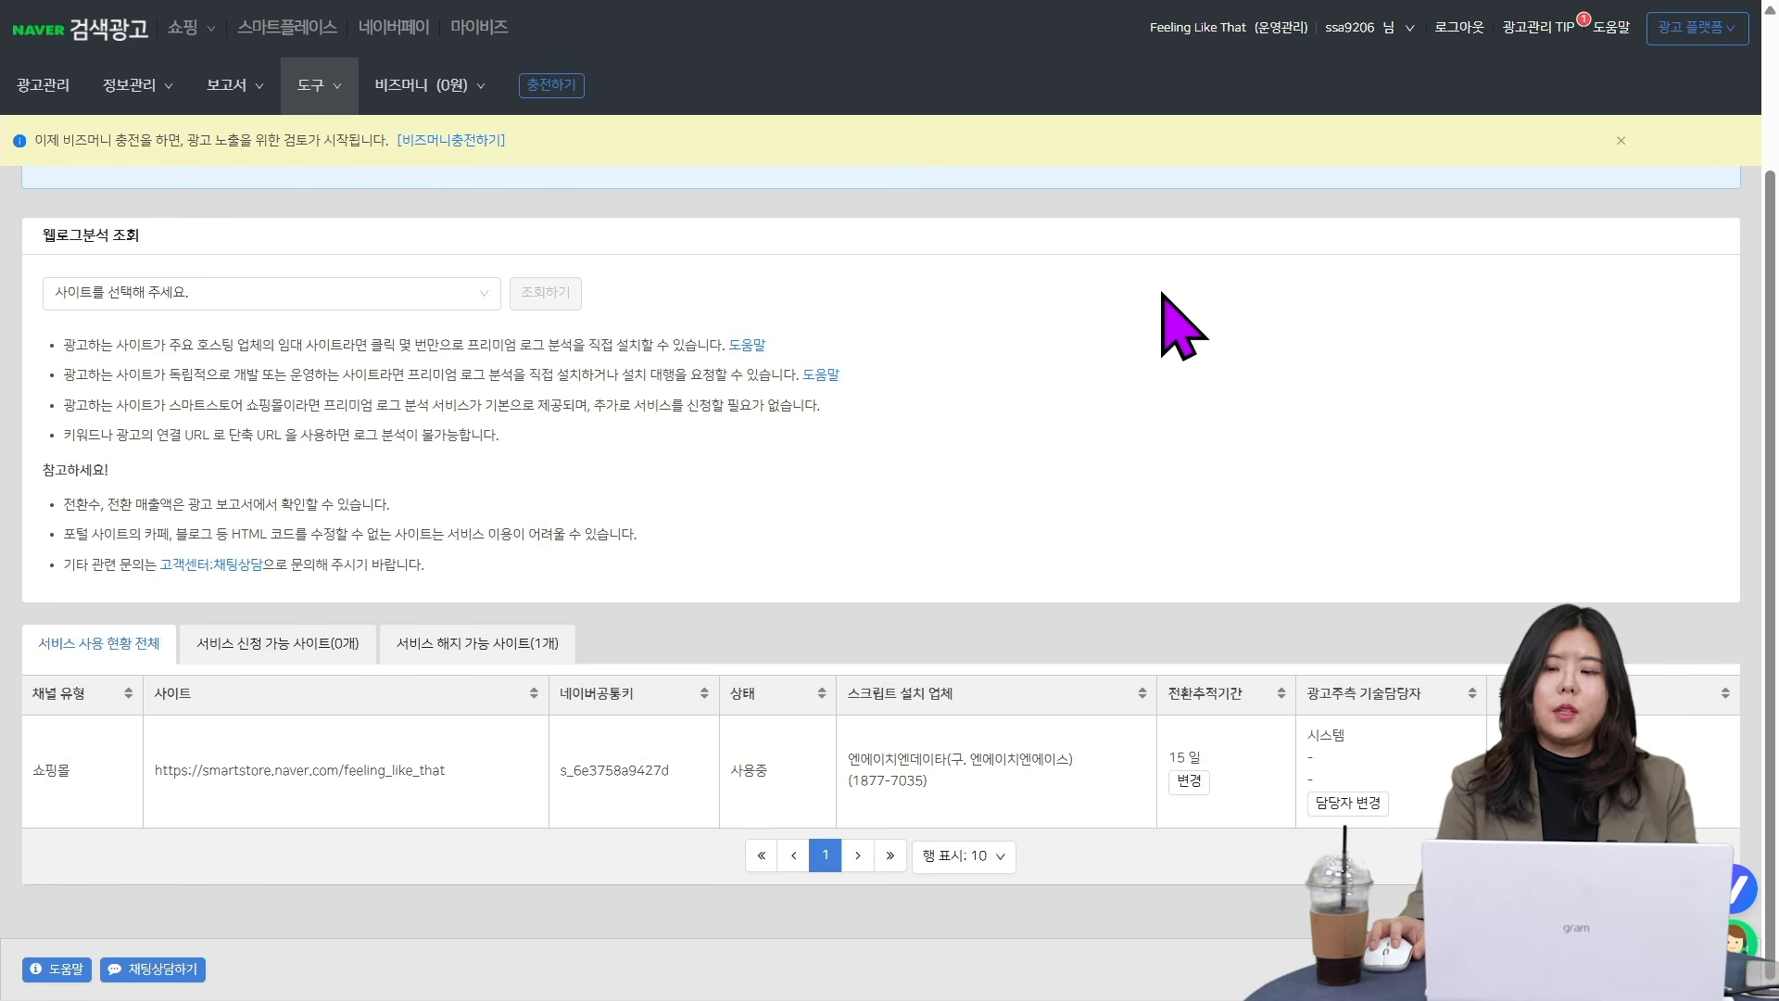
- Review where business channel management and Premium Log Analysis are found, and examine the log analysis service status table again
scroll(1216, 483, "up", 1)
scroll(1215, 484, "up", 2)
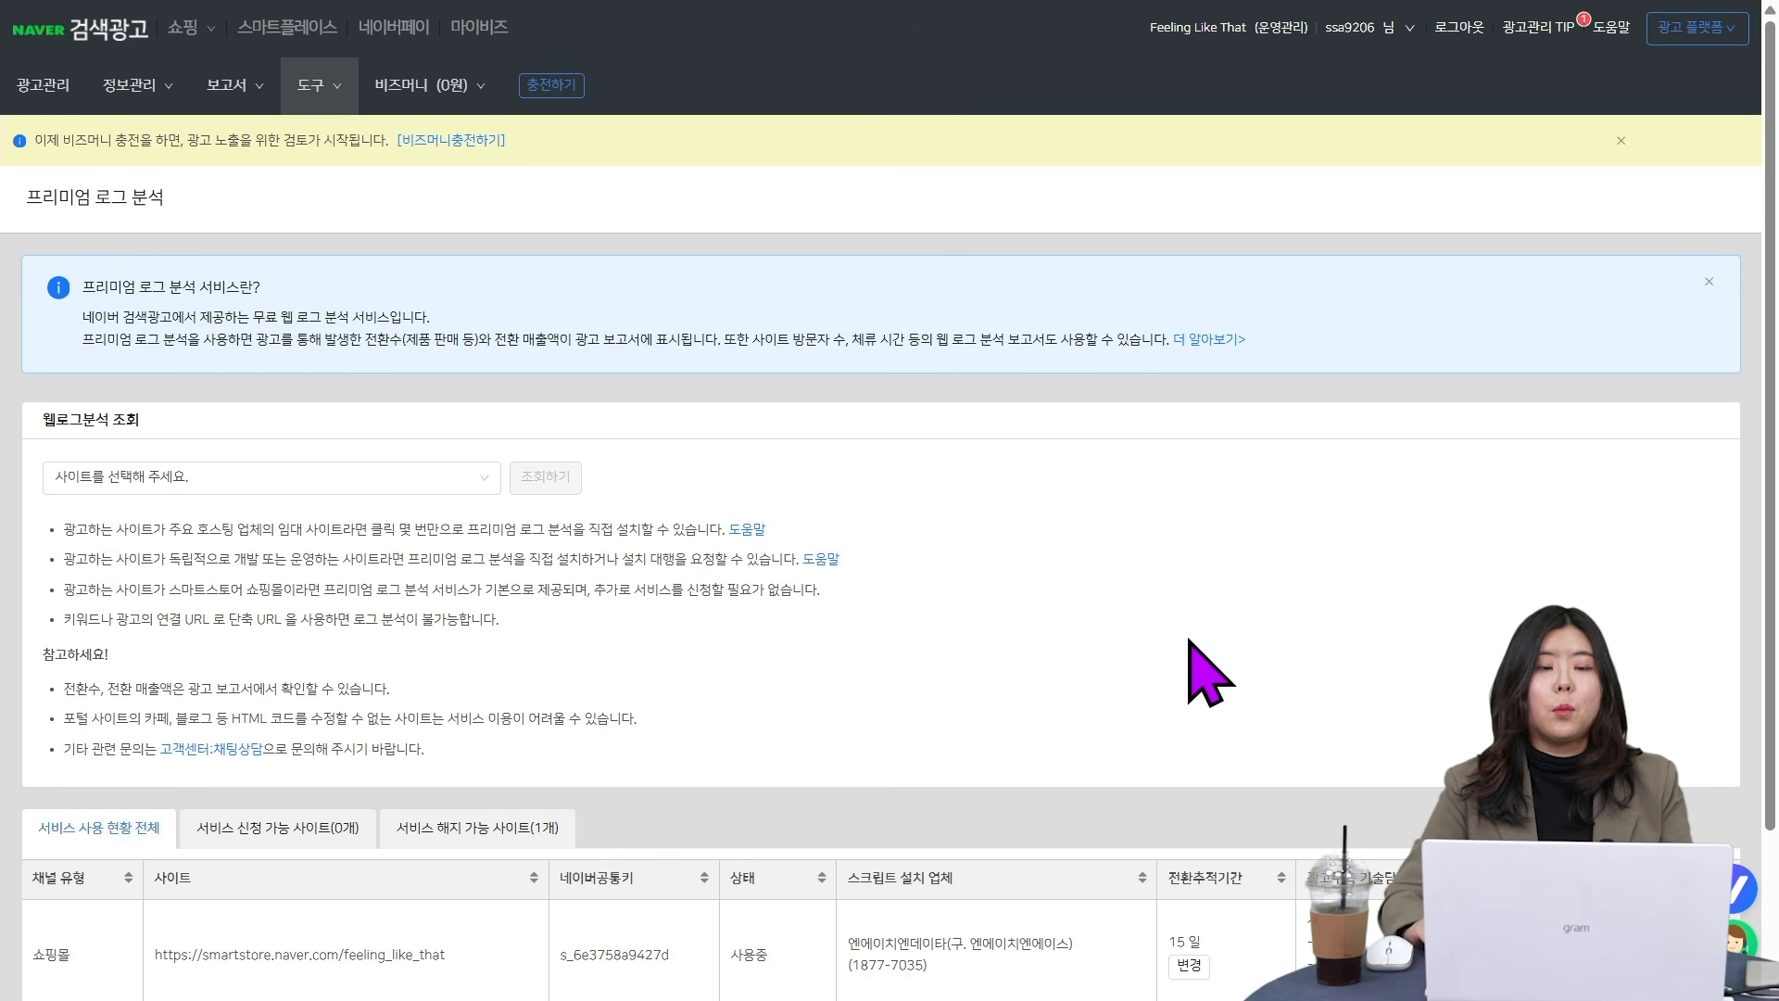
left_click(139, 85)
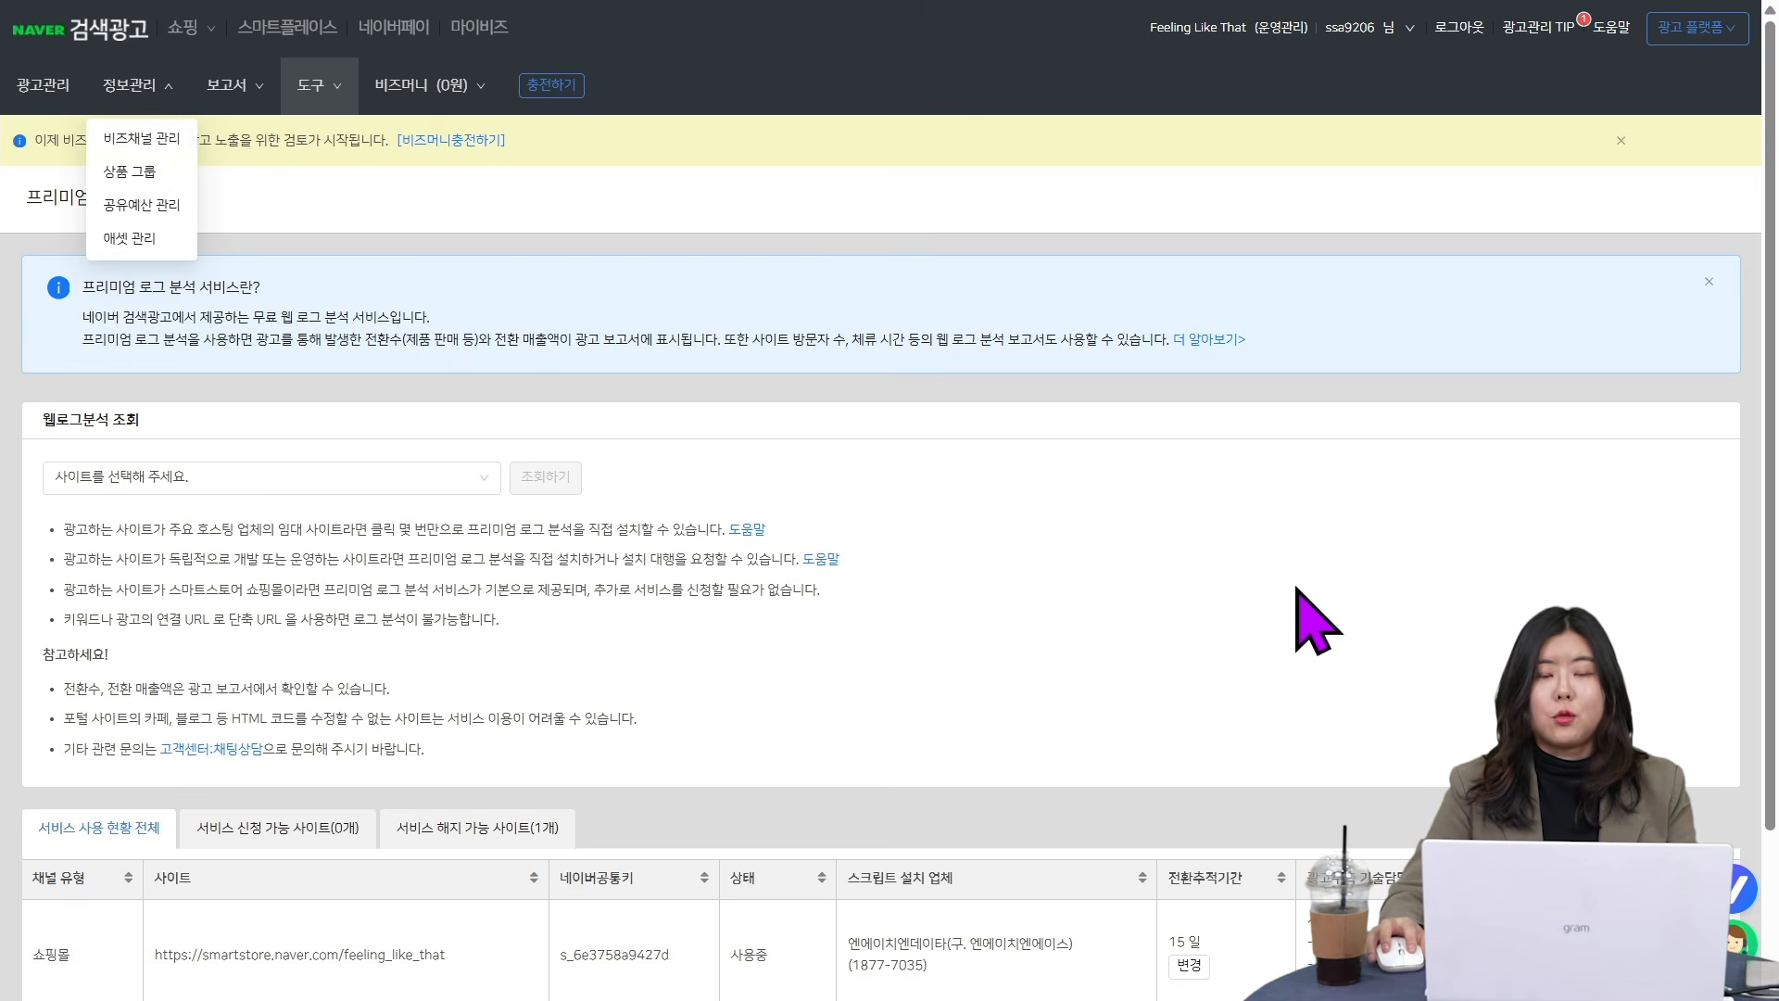
left_click(706, 433)
left_click(317, 86)
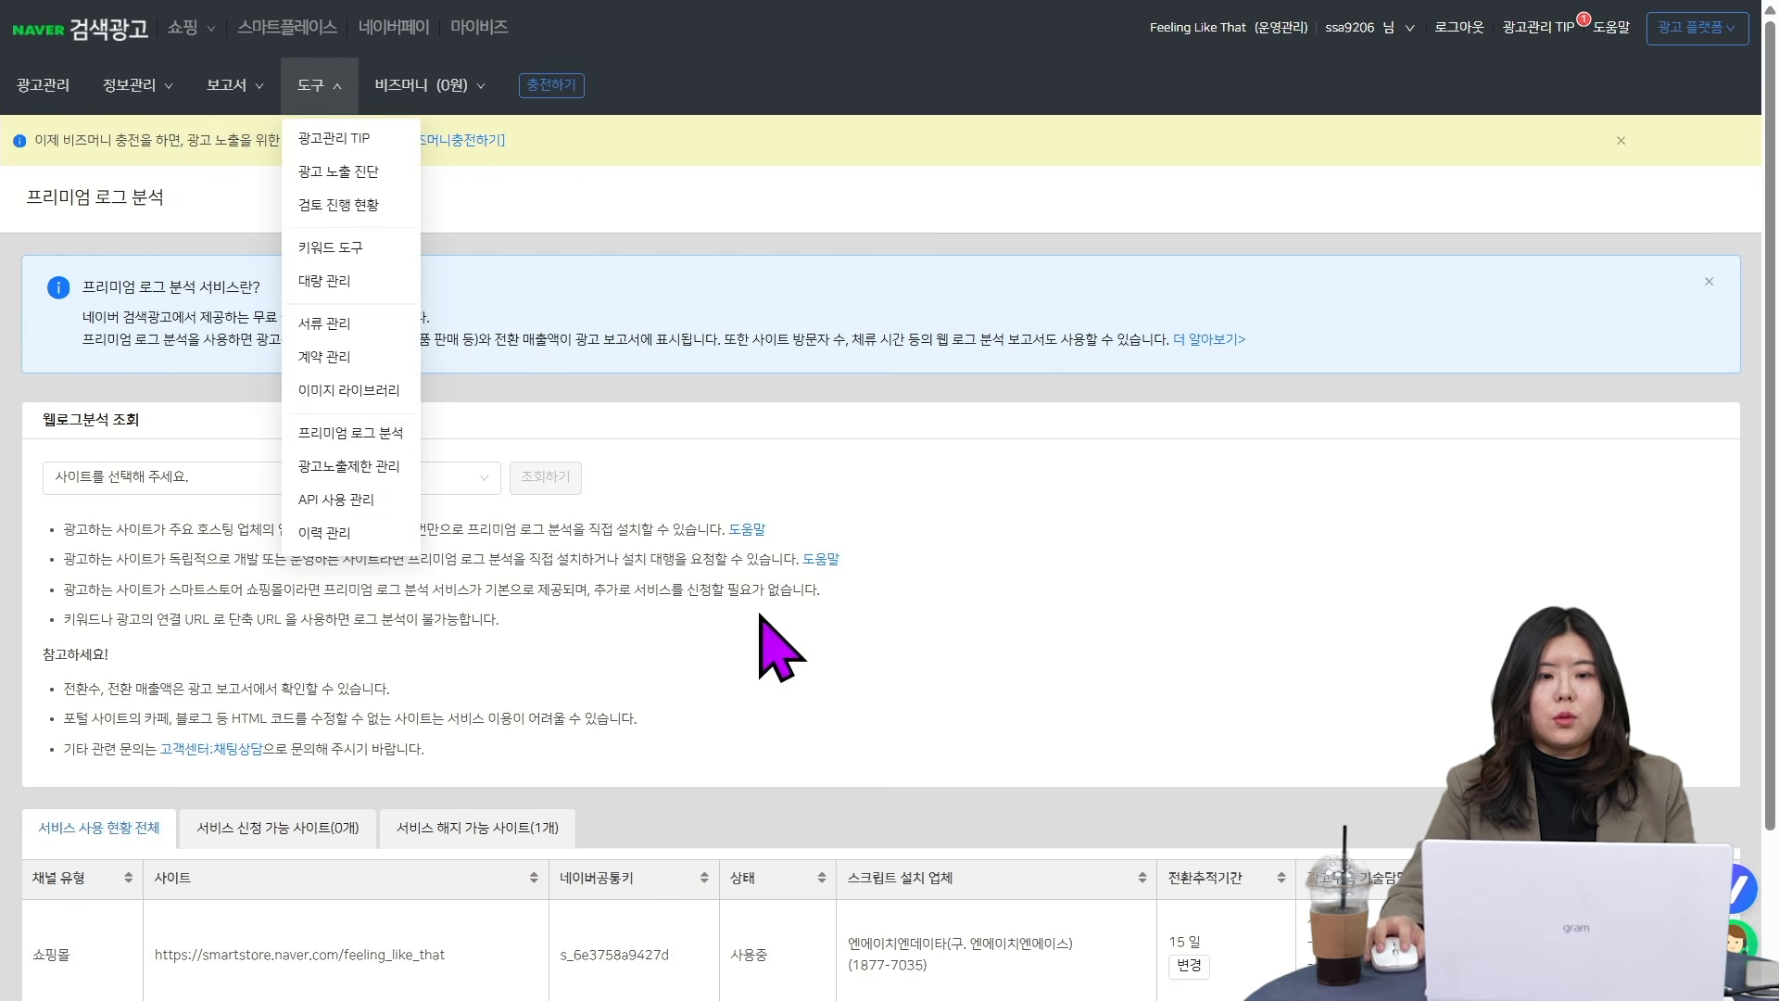
left_click(360, 438)
scroll(1312, 639, "down", 2)
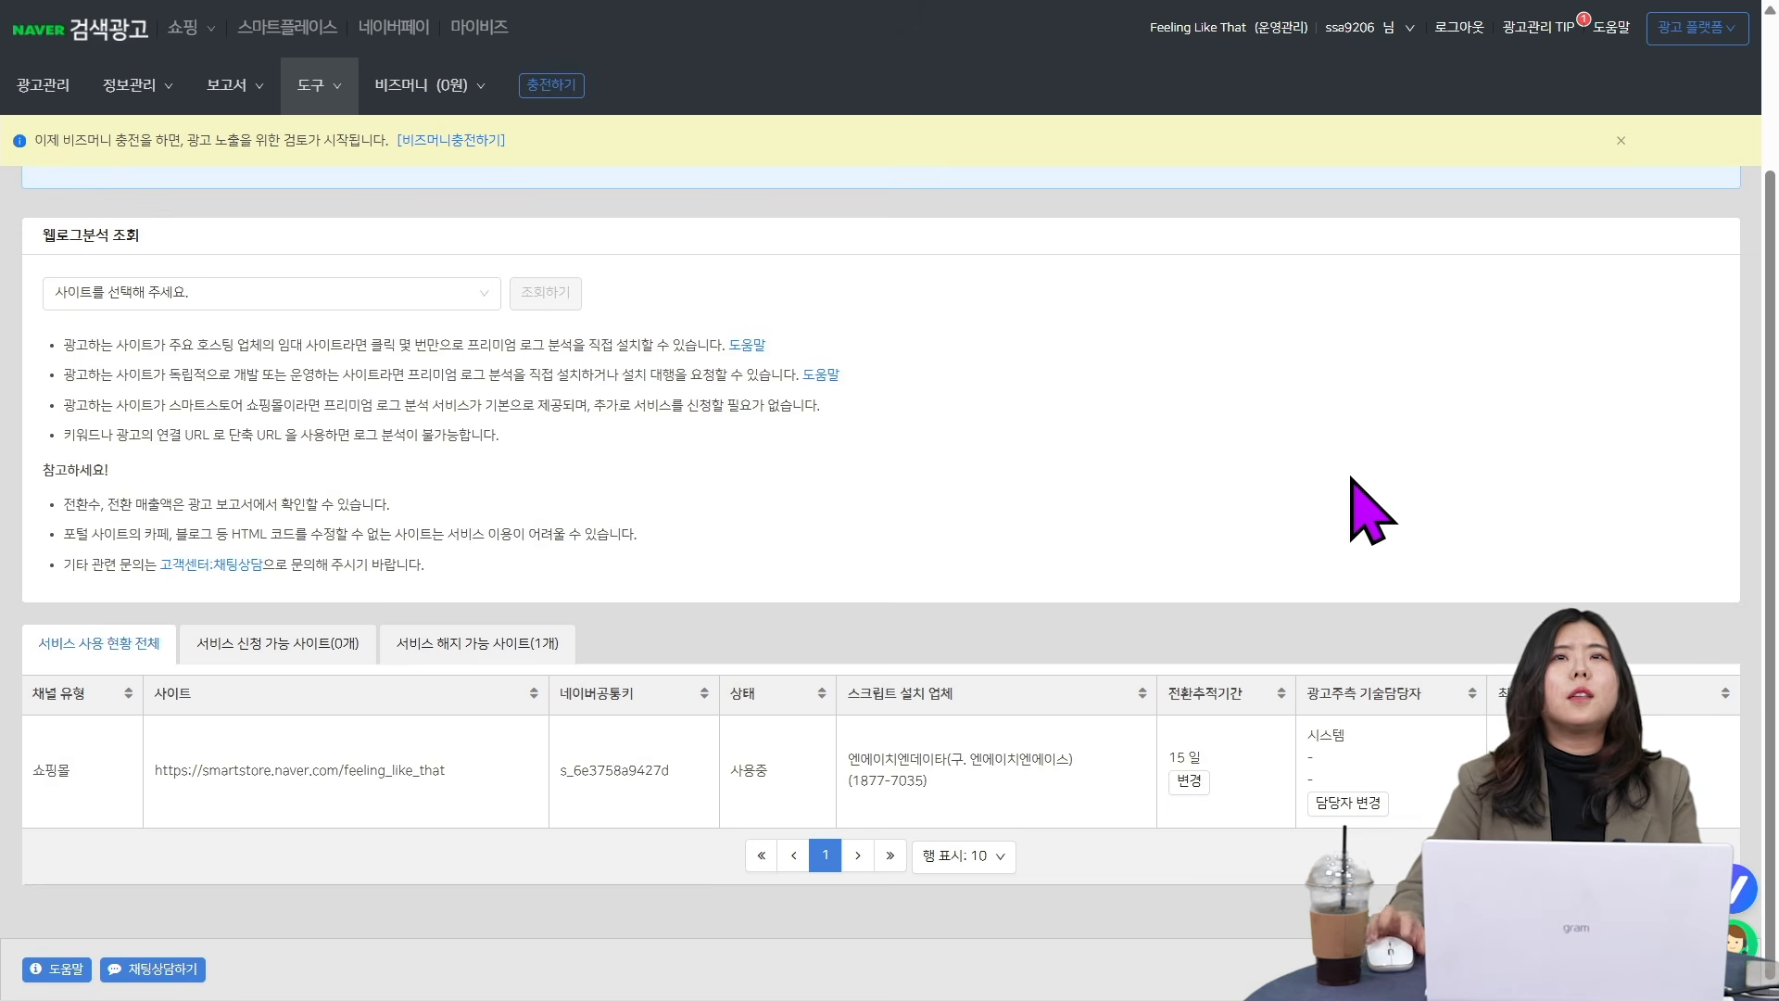
scroll(1363, 510, "up", 2)
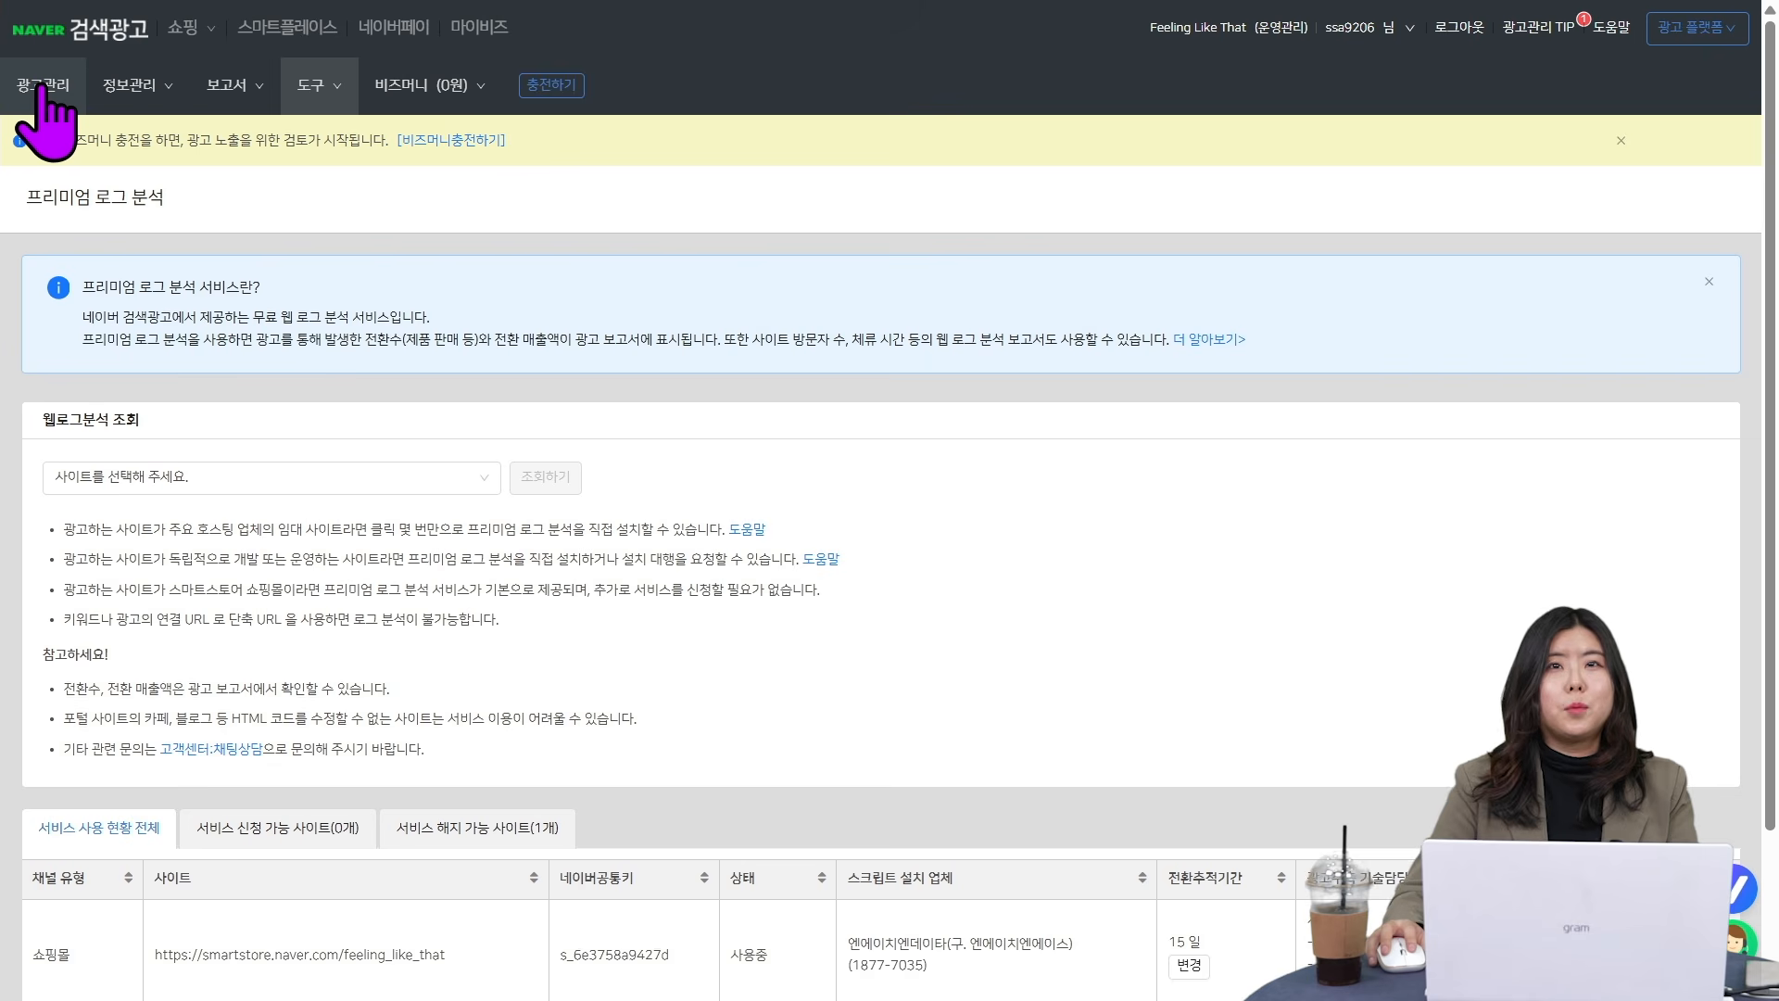
- Open the campaign management page and begin a new ad with the shopping search campaign type (쇼핑검색 유형)
left_click(41, 86)
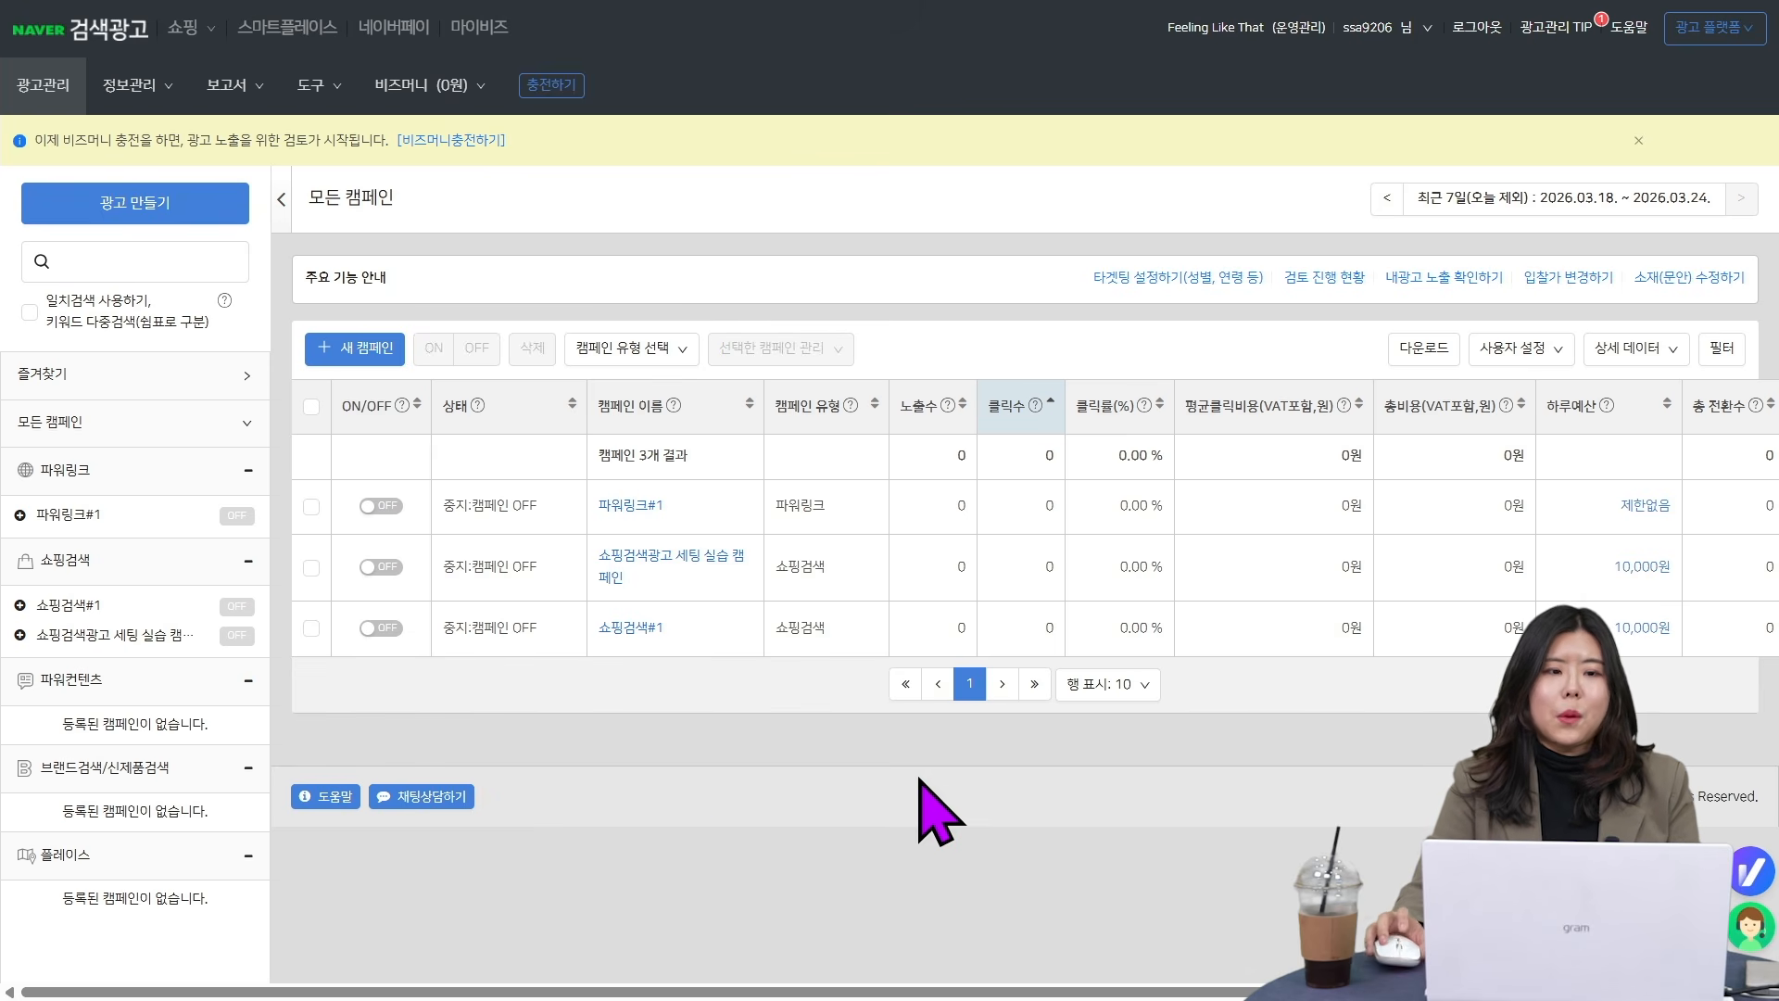
left_click(237, 218)
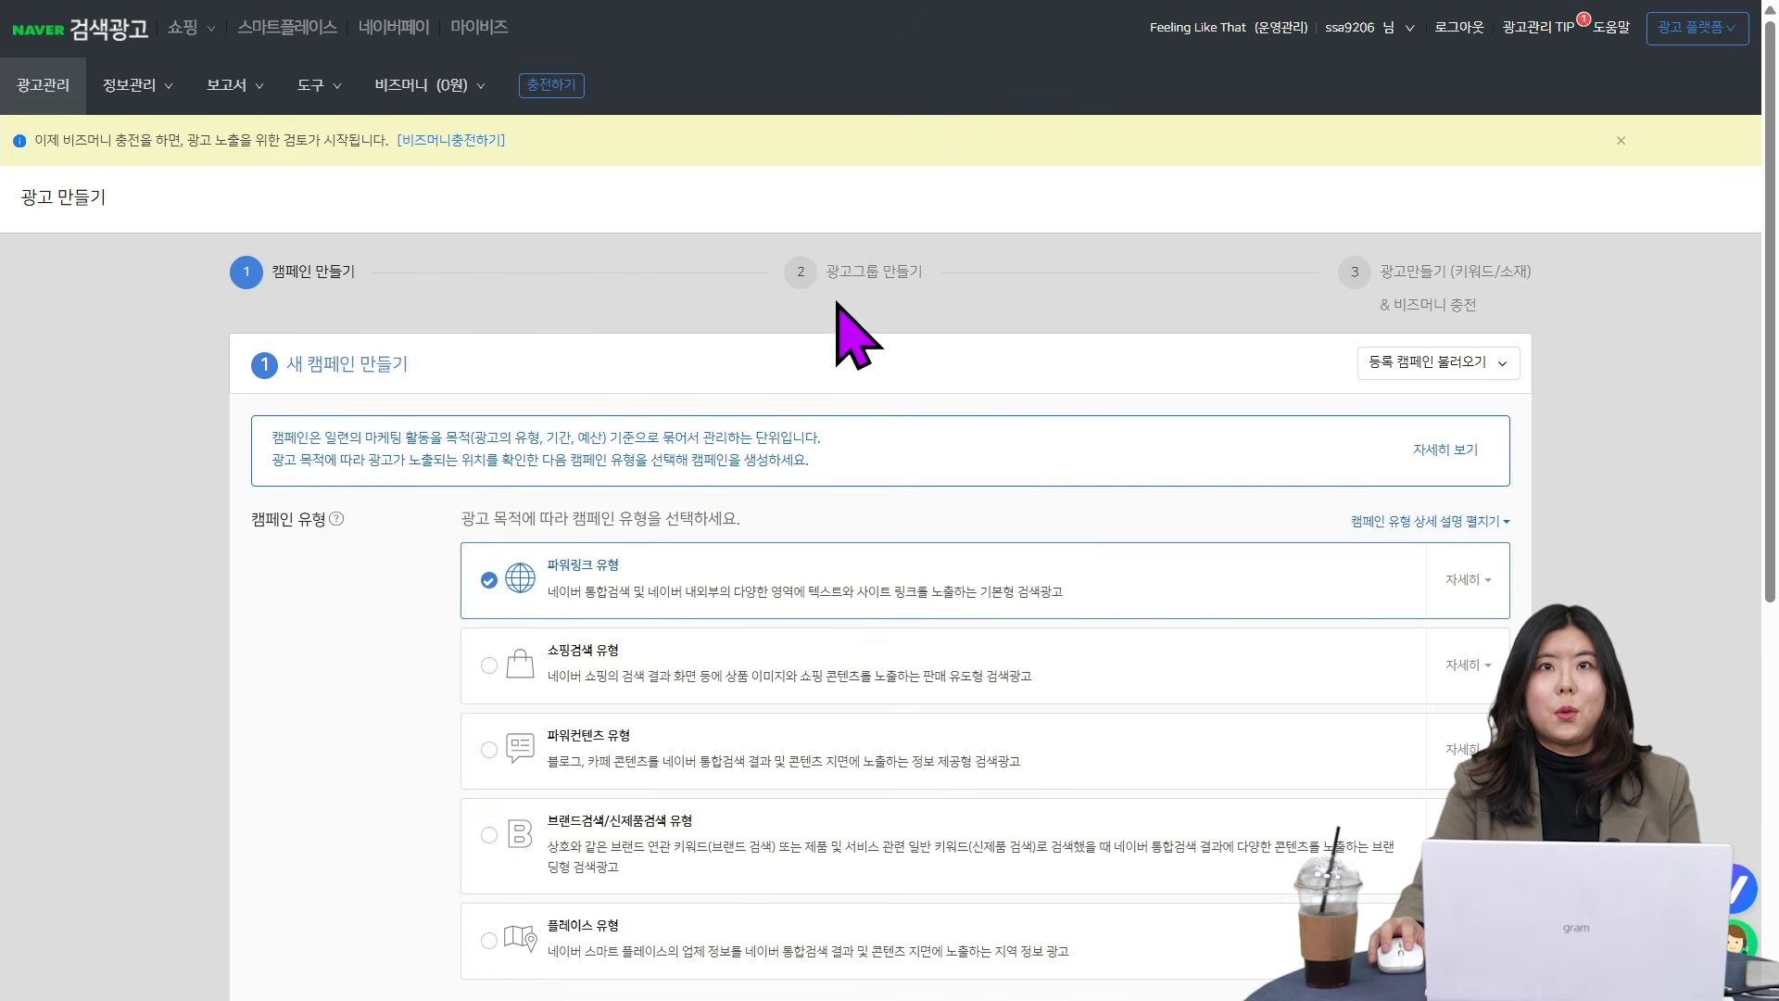
scroll(1701, 602, "down", 1)
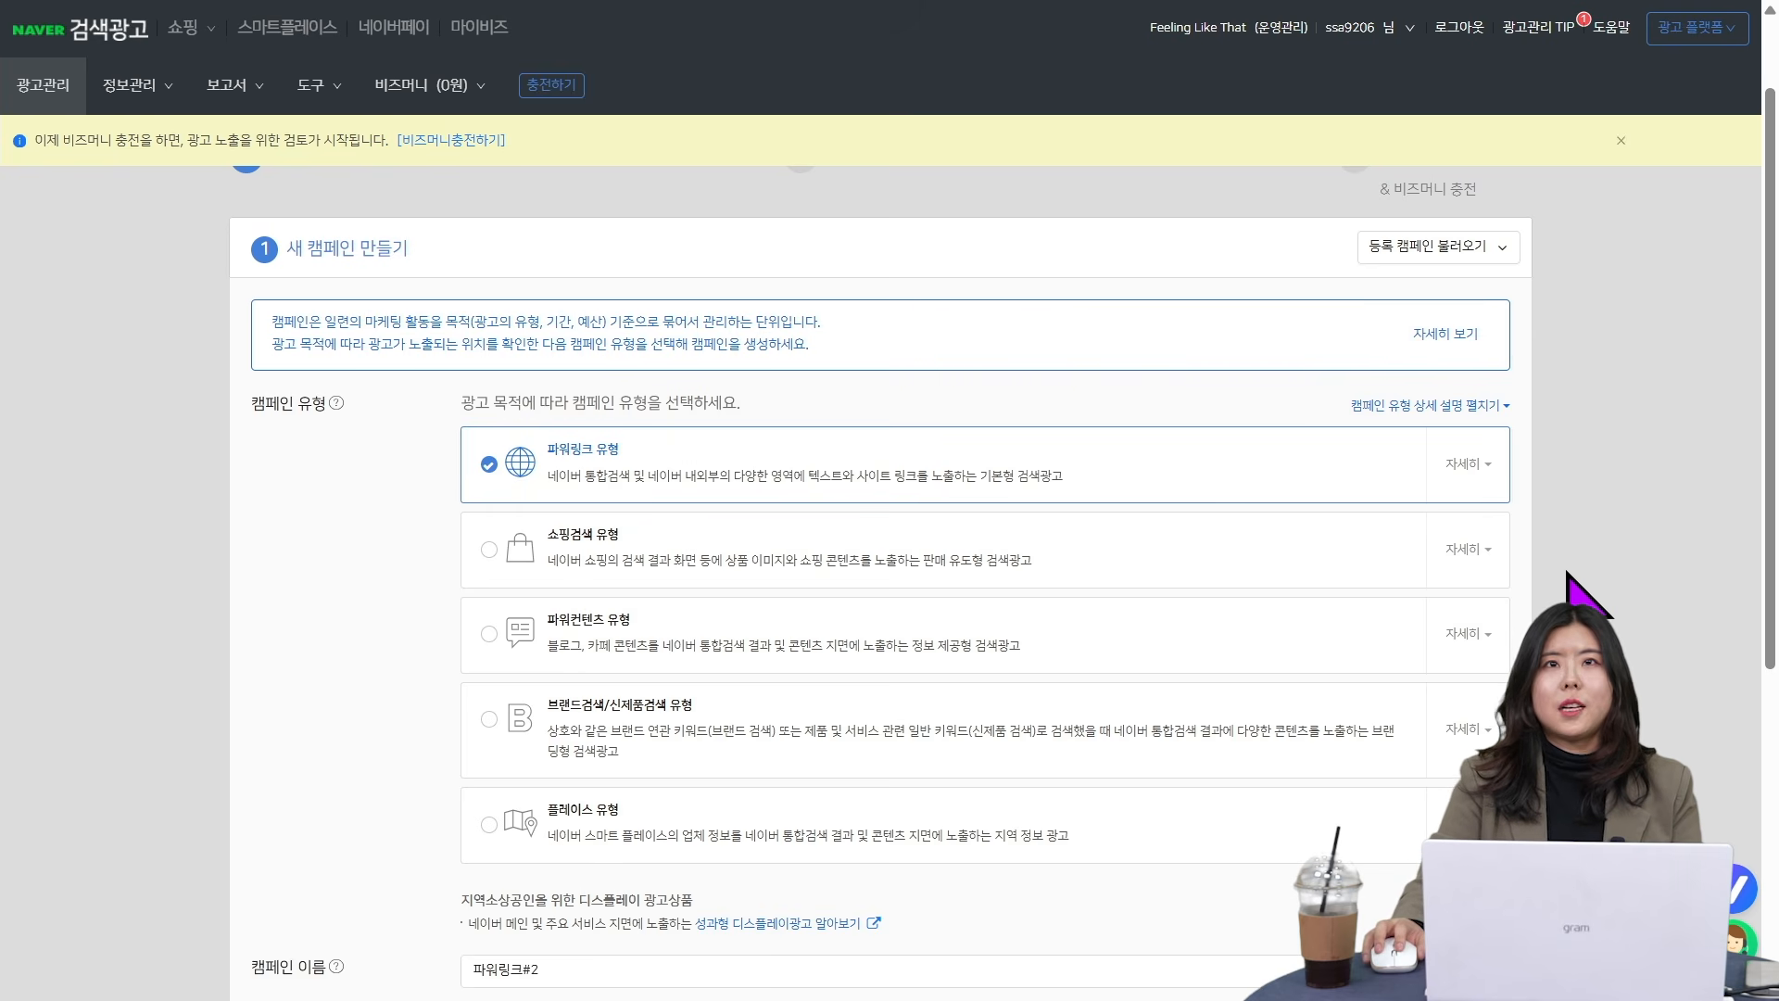
left_click(488, 550)
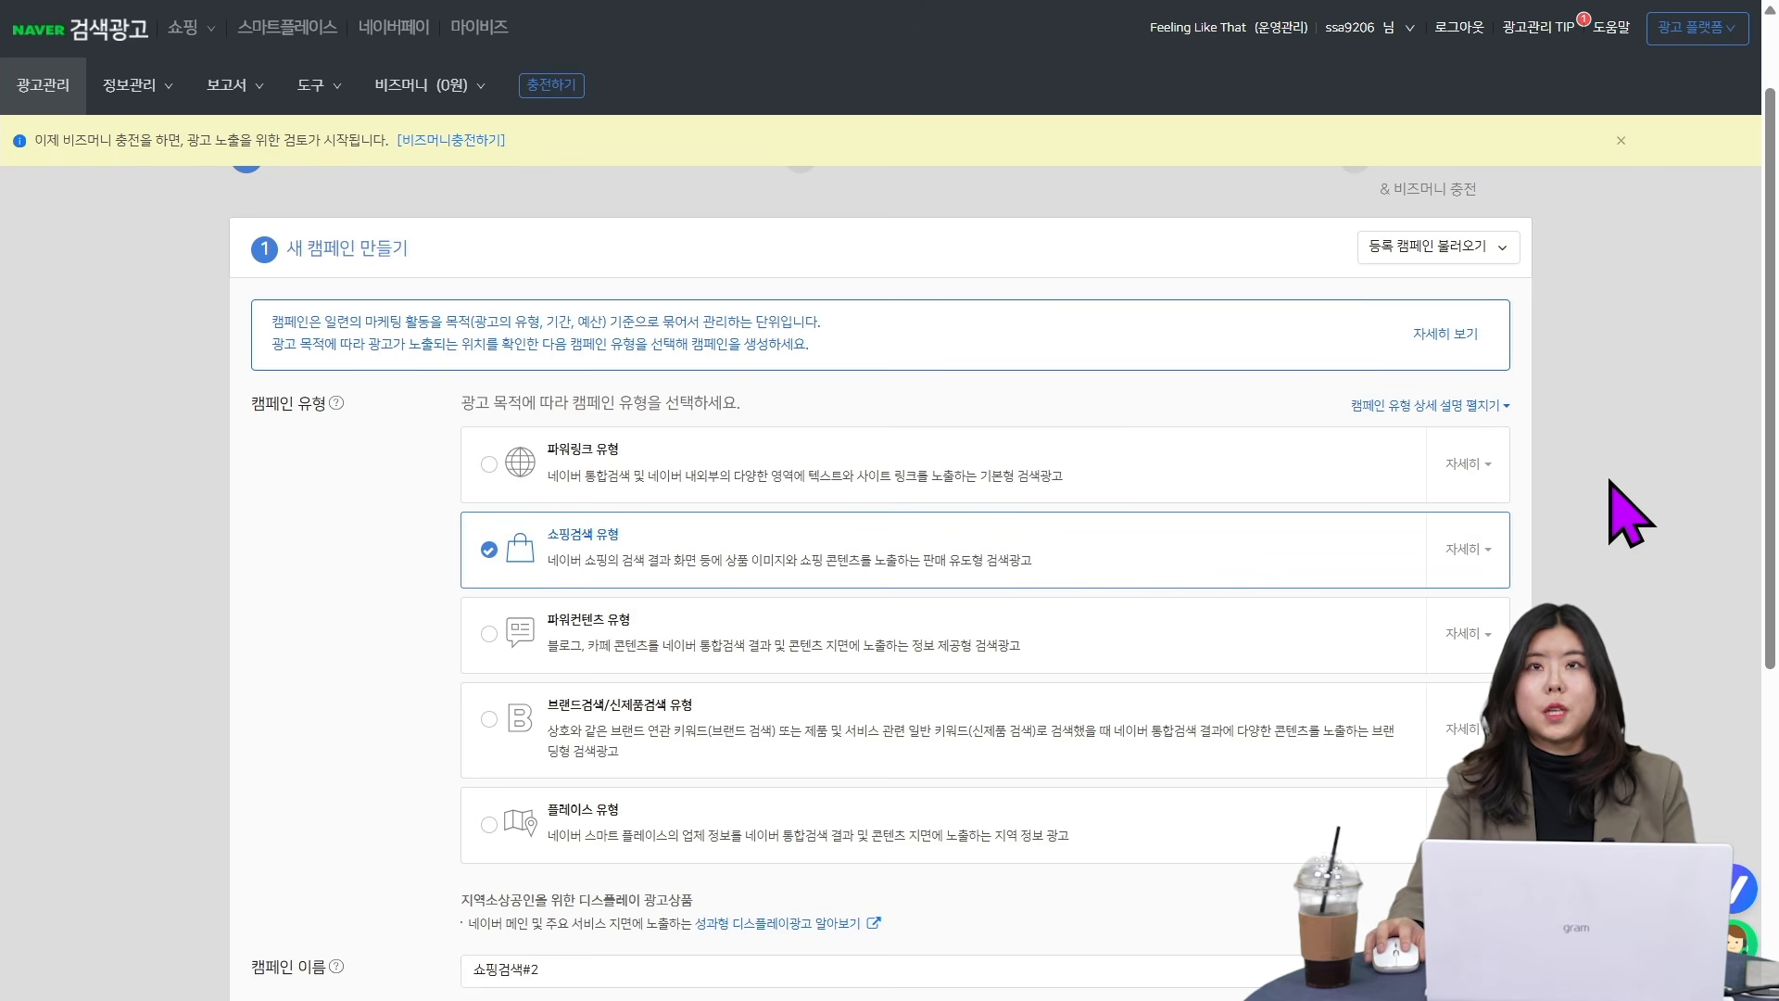
- Read the detailed description and help article for the 파워링크 campaign type, and close both again
left_click(1481, 465)
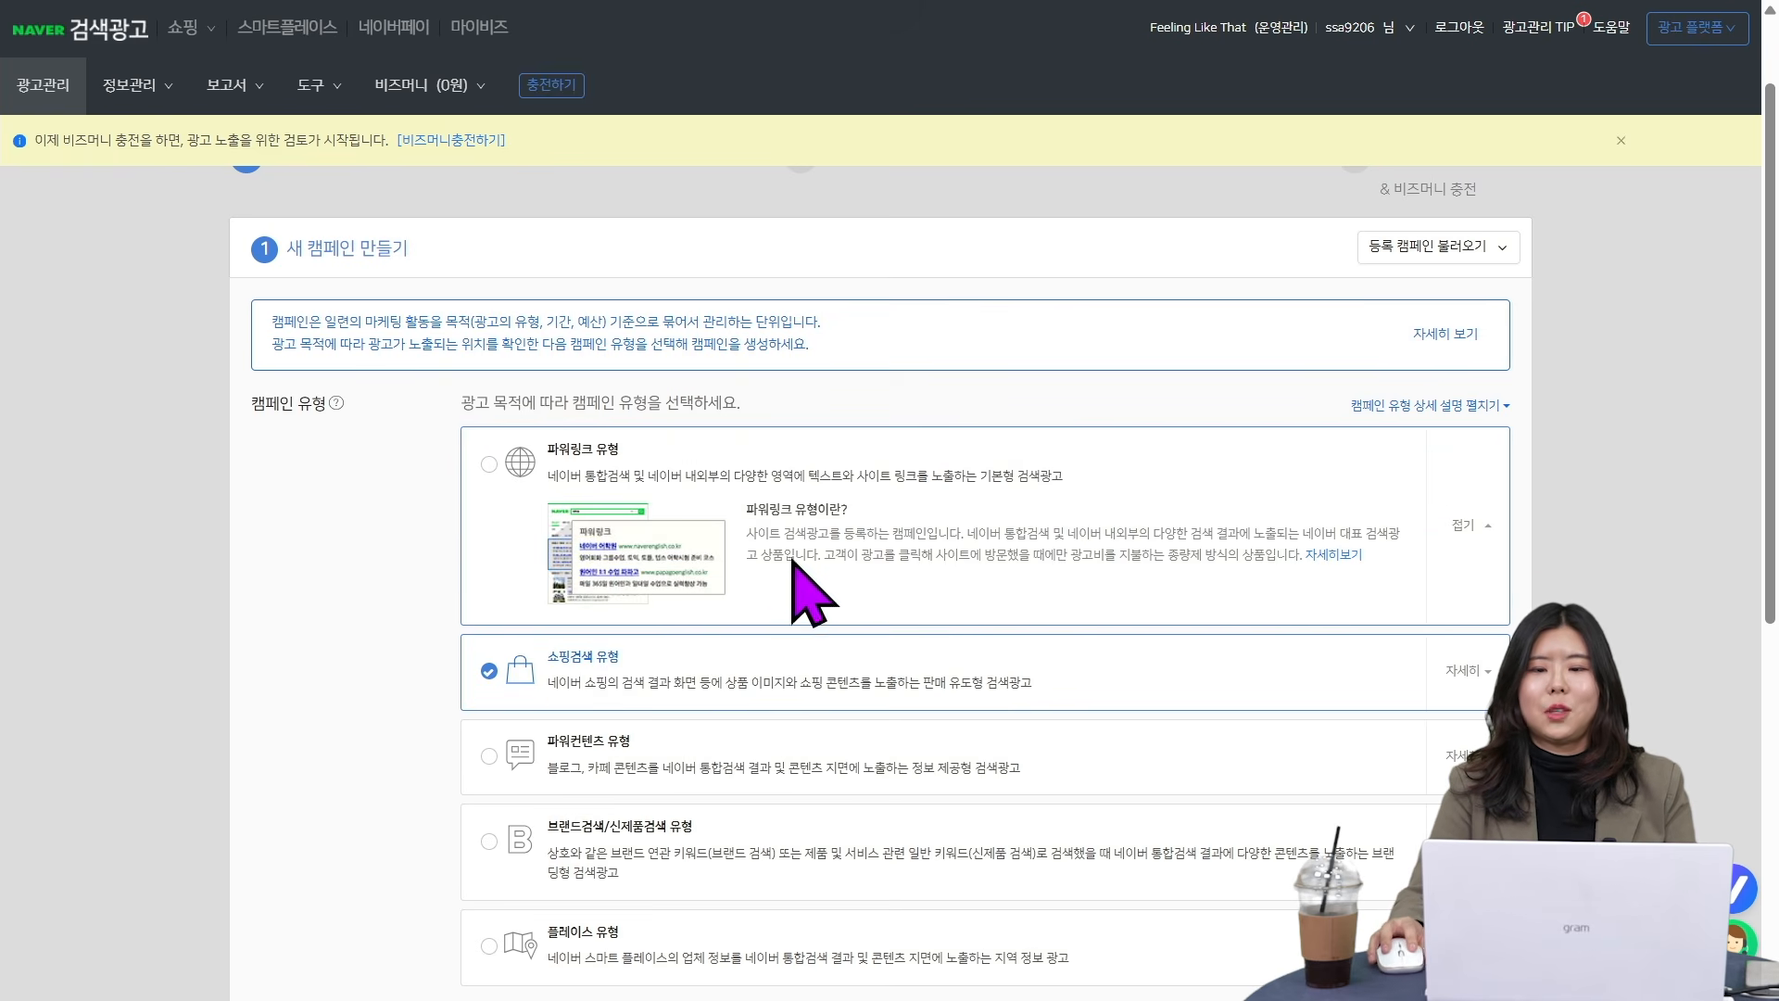
left_click(1349, 553)
scroll(1480, 556, "down", 5)
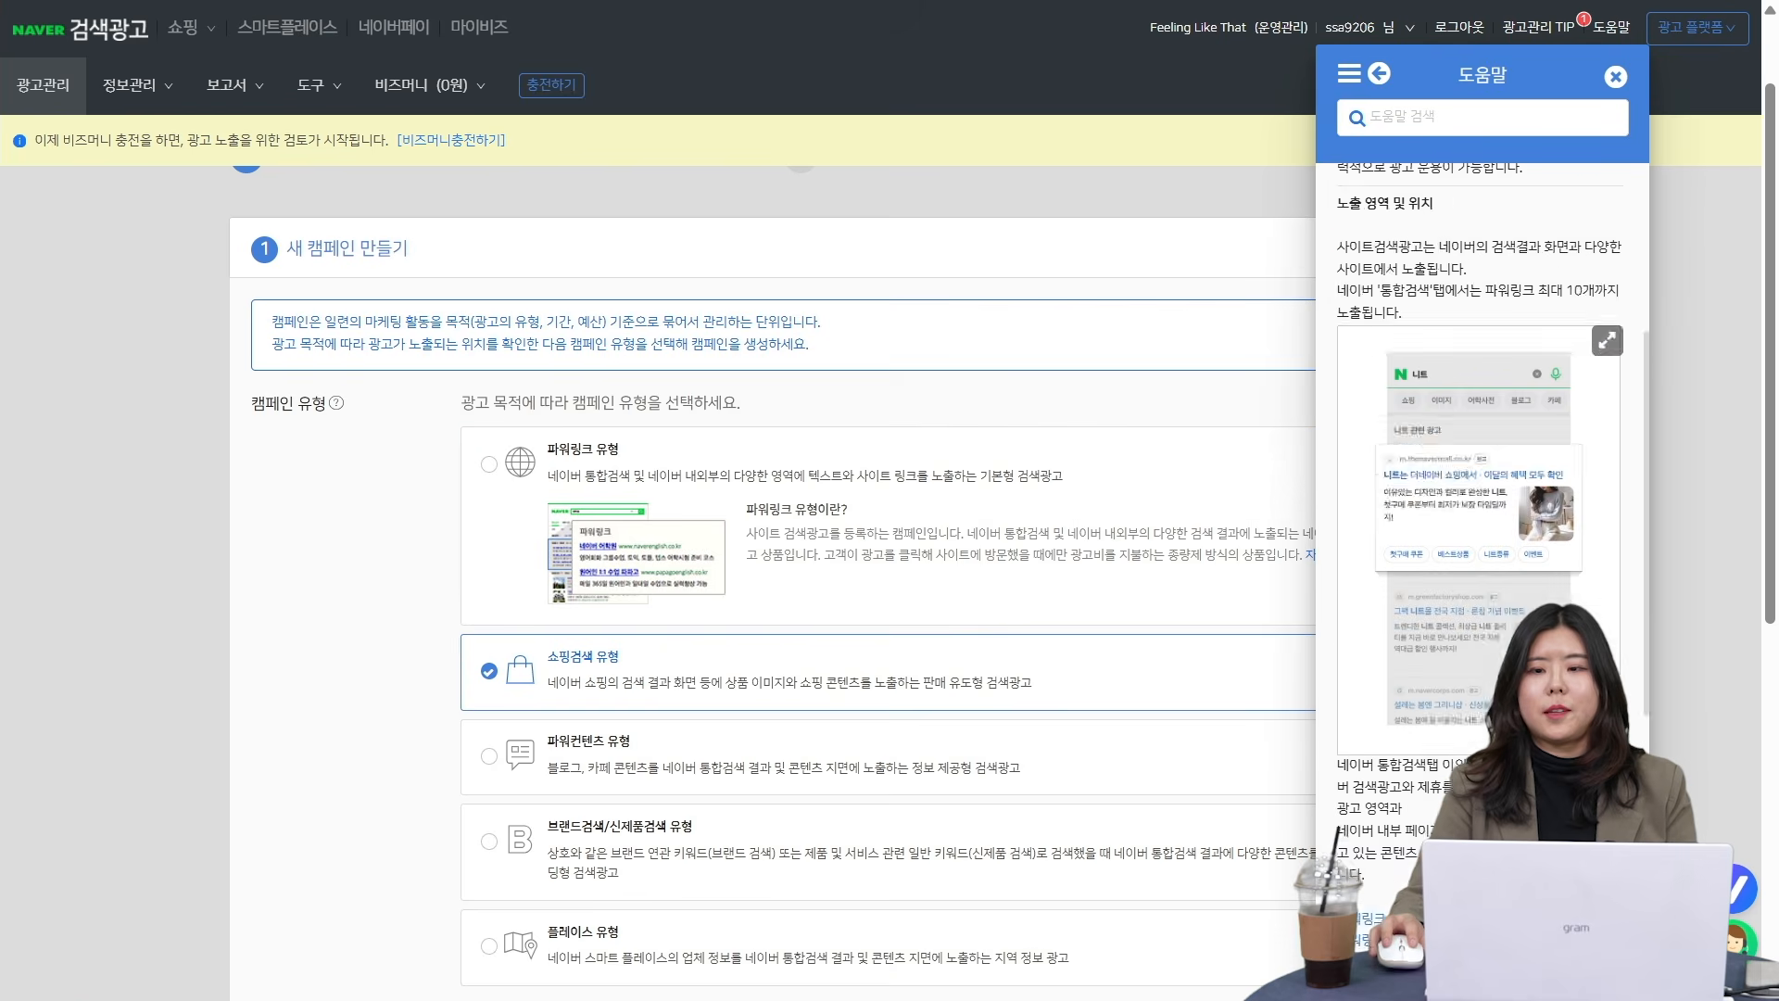
scroll(1480, 371, "up", 5)
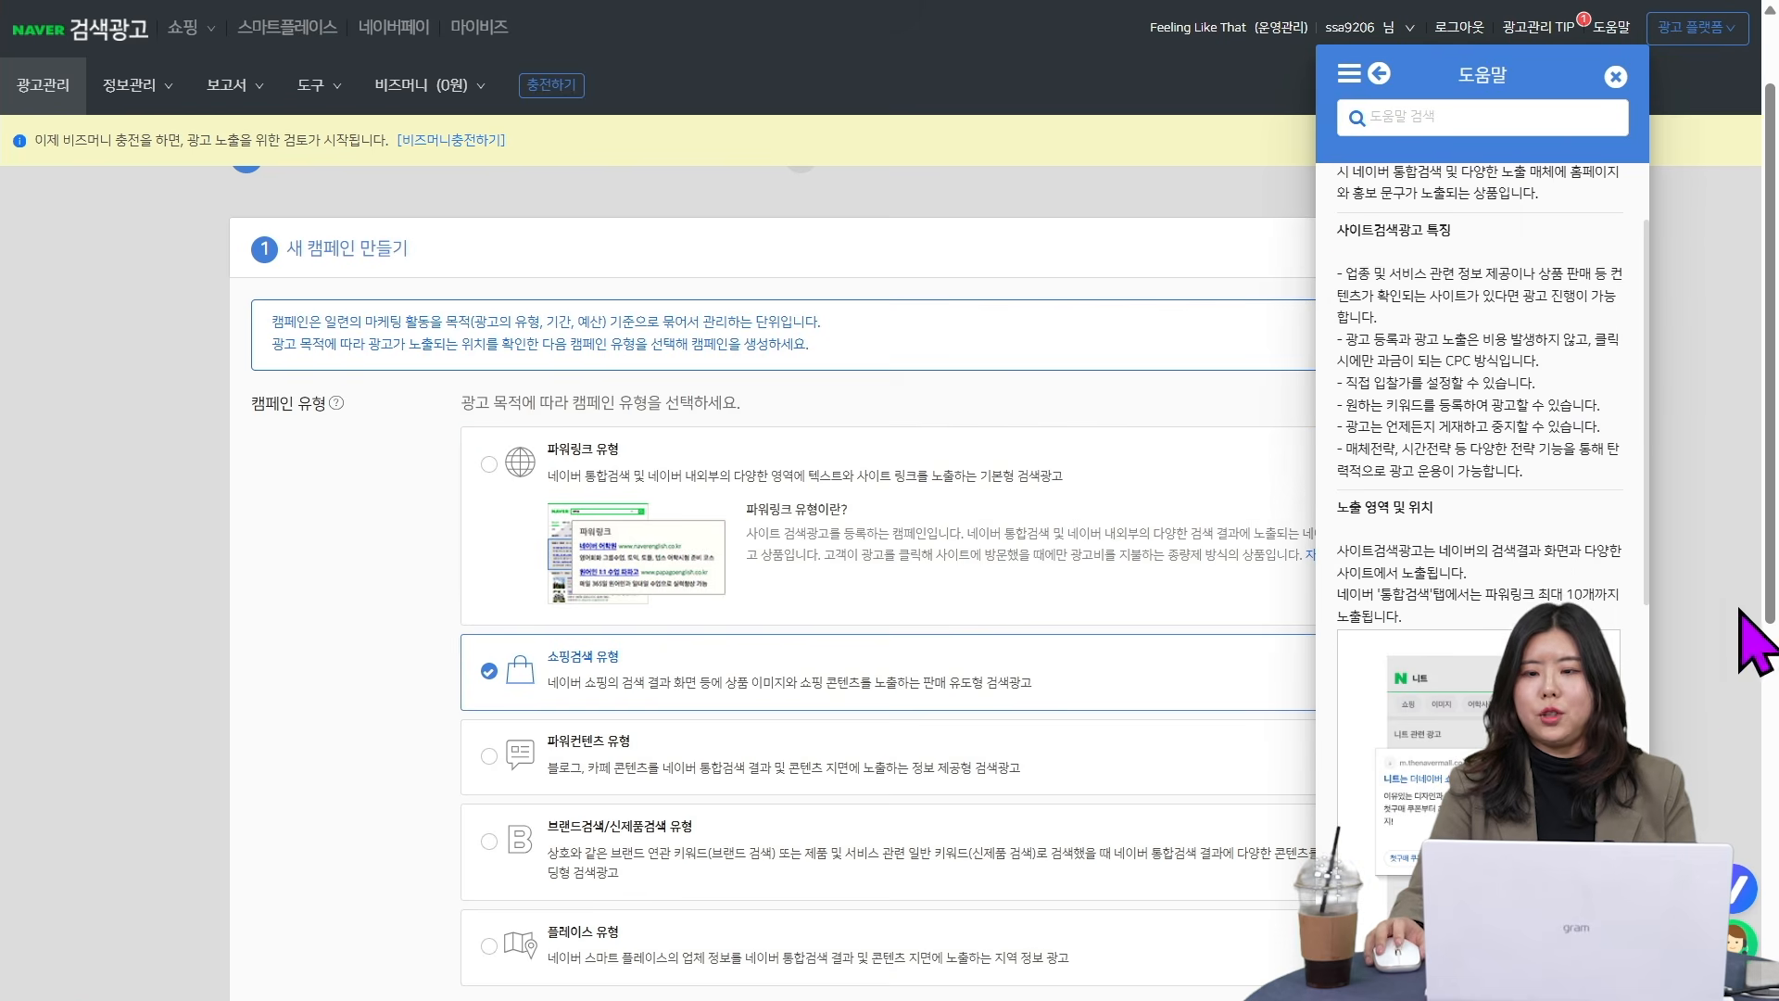
left_click(1616, 76)
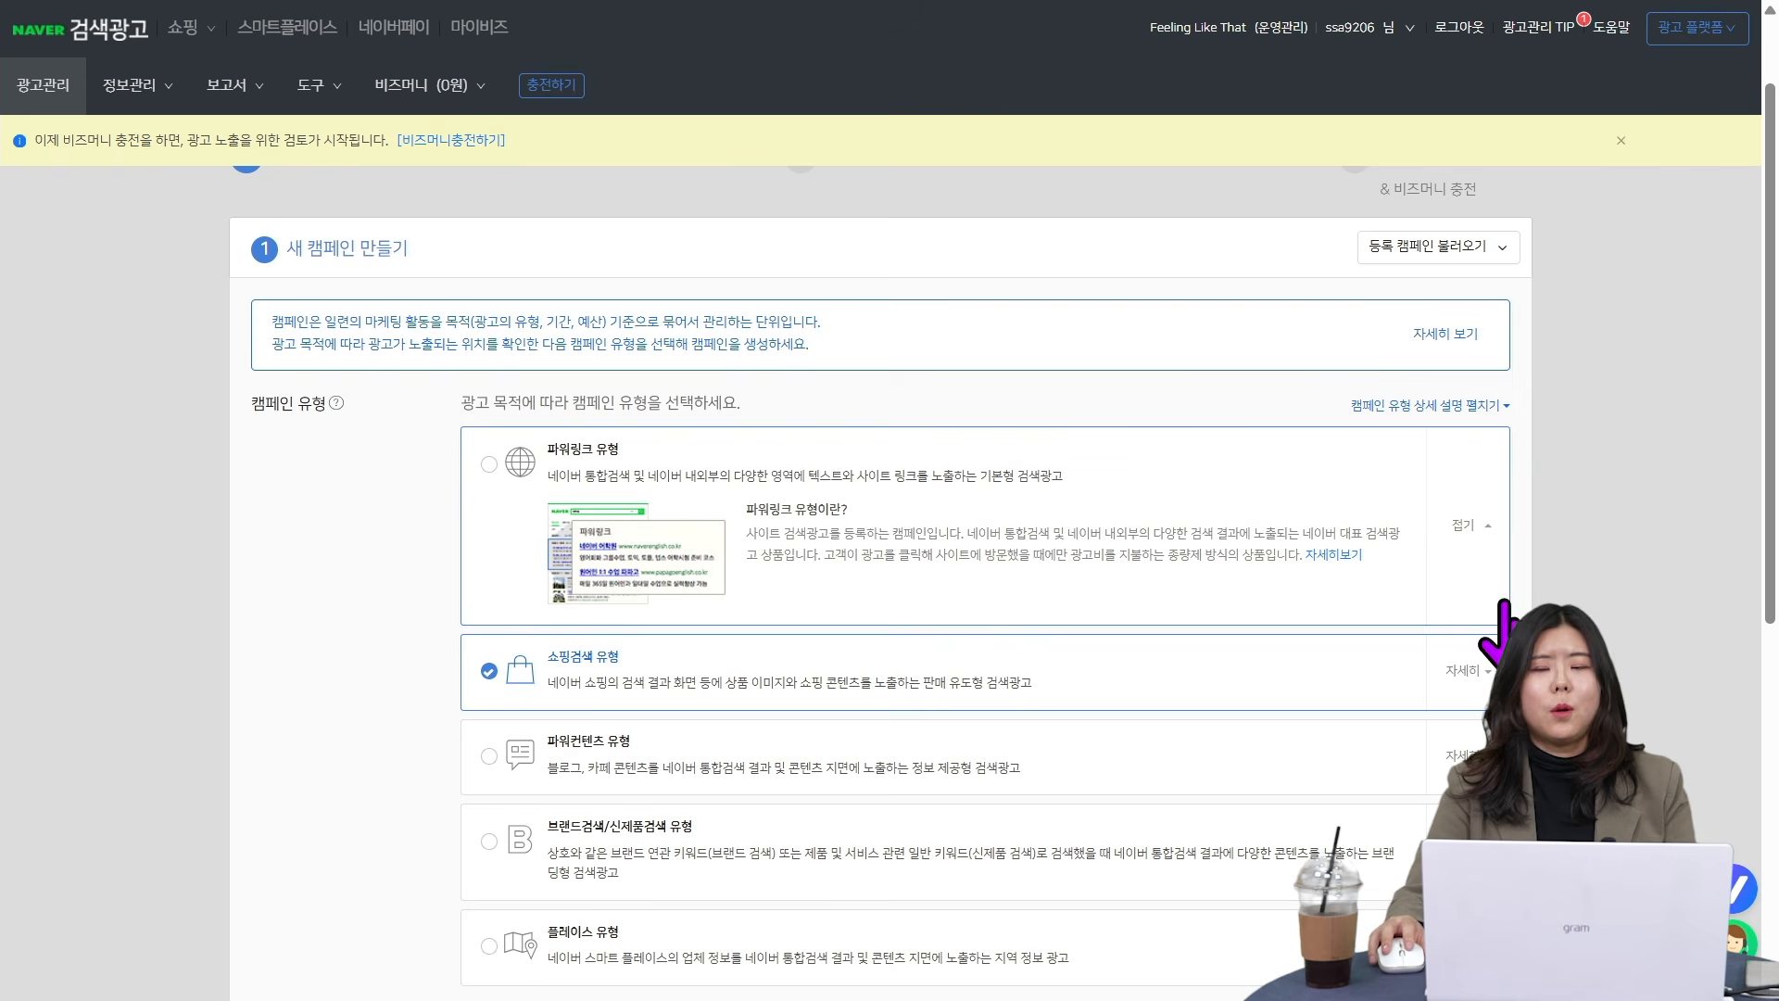
left_click(1499, 521)
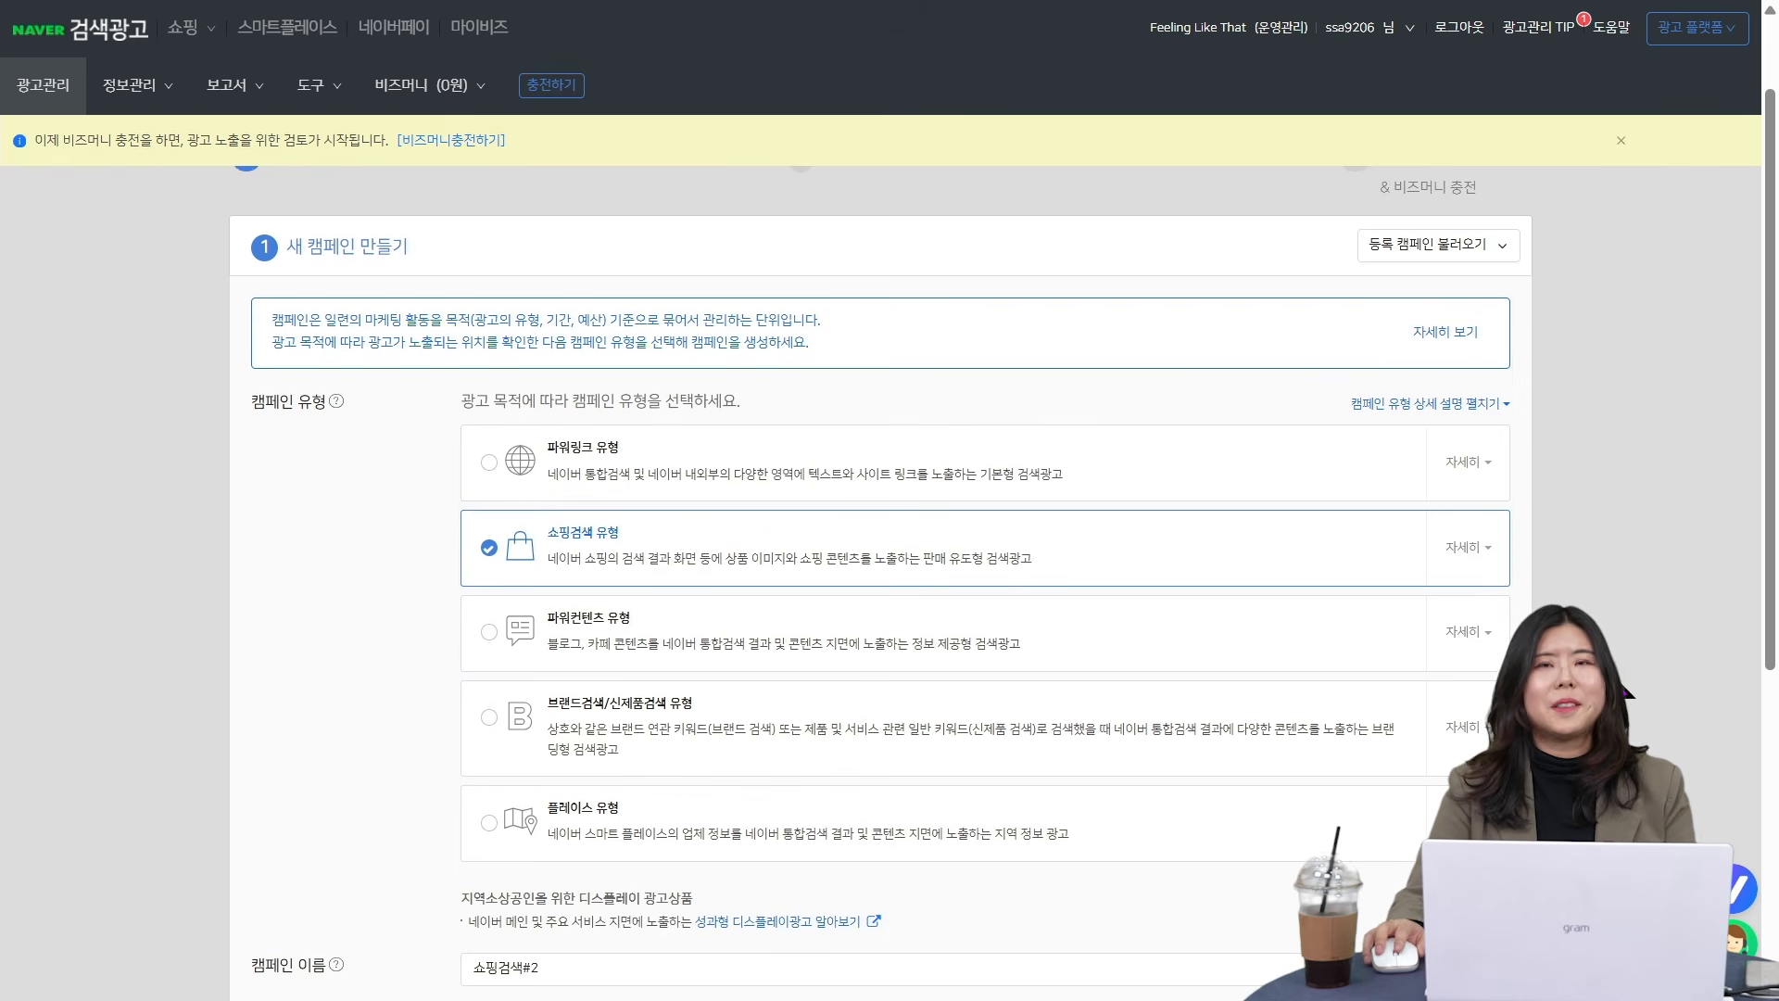
- Abandon the unfinished campaign form and restart ad creation with the shopping search campaign type (쇼핑검색 유형)
scroll(1410, 624, "down", 4)
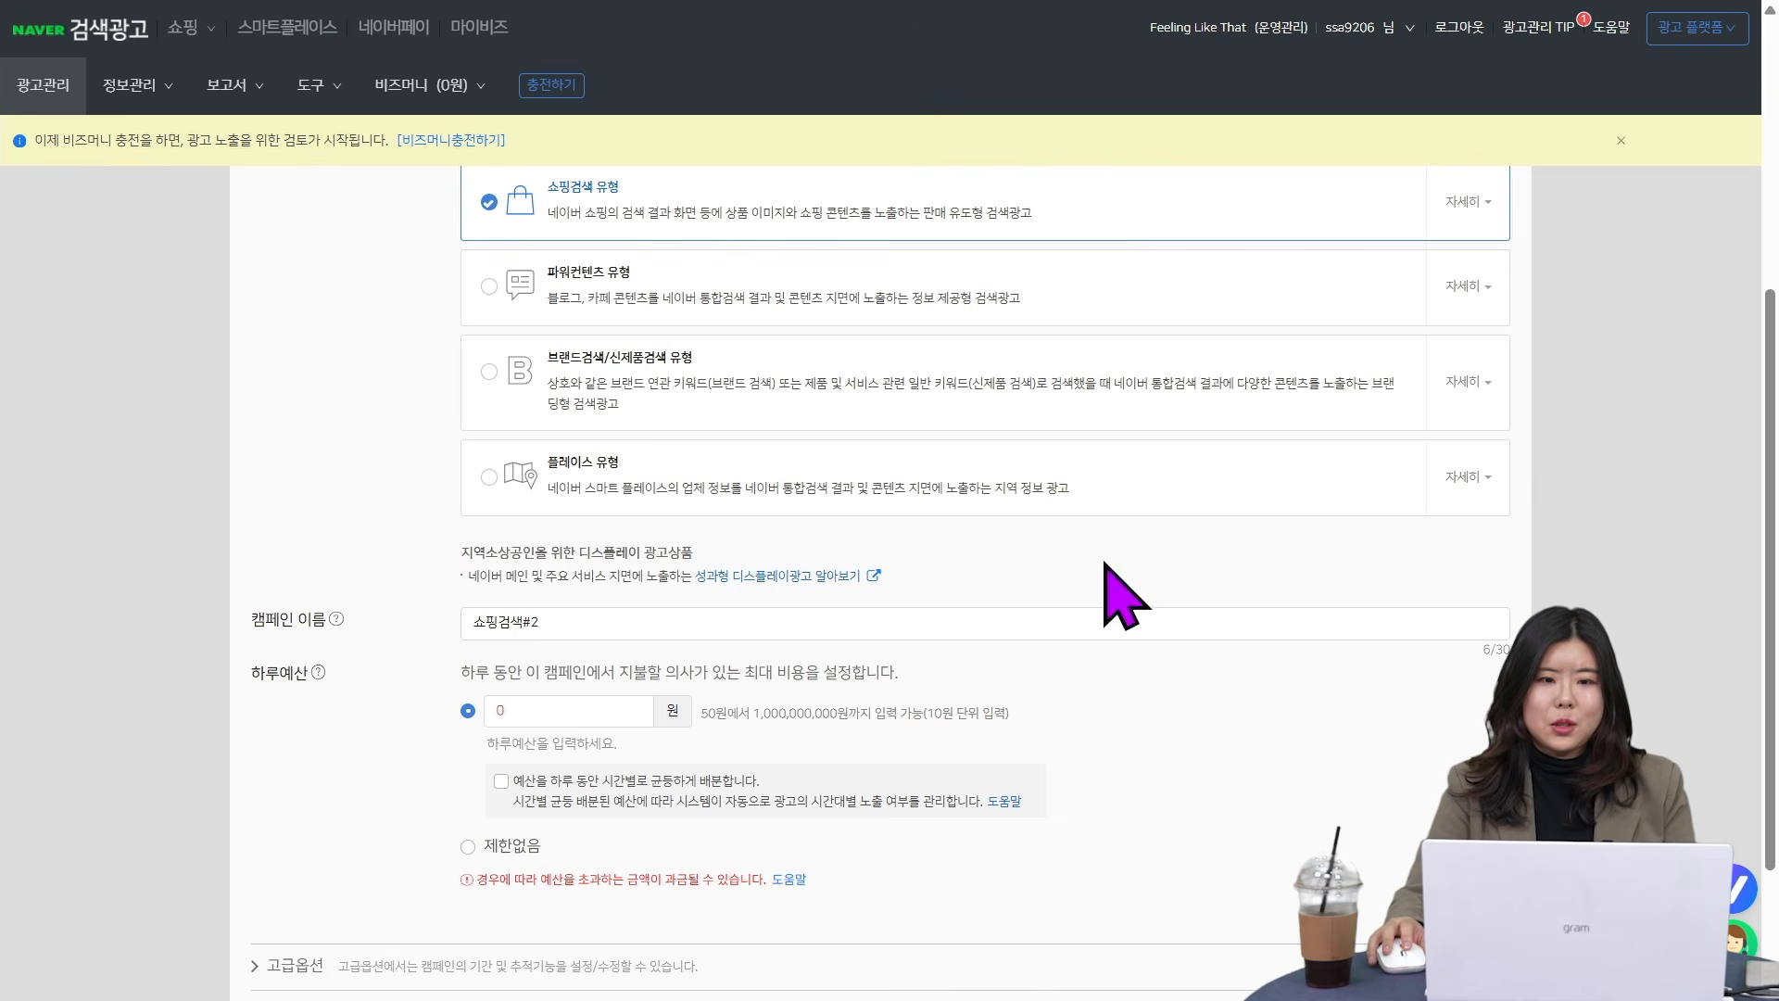
triple_click(588, 620)
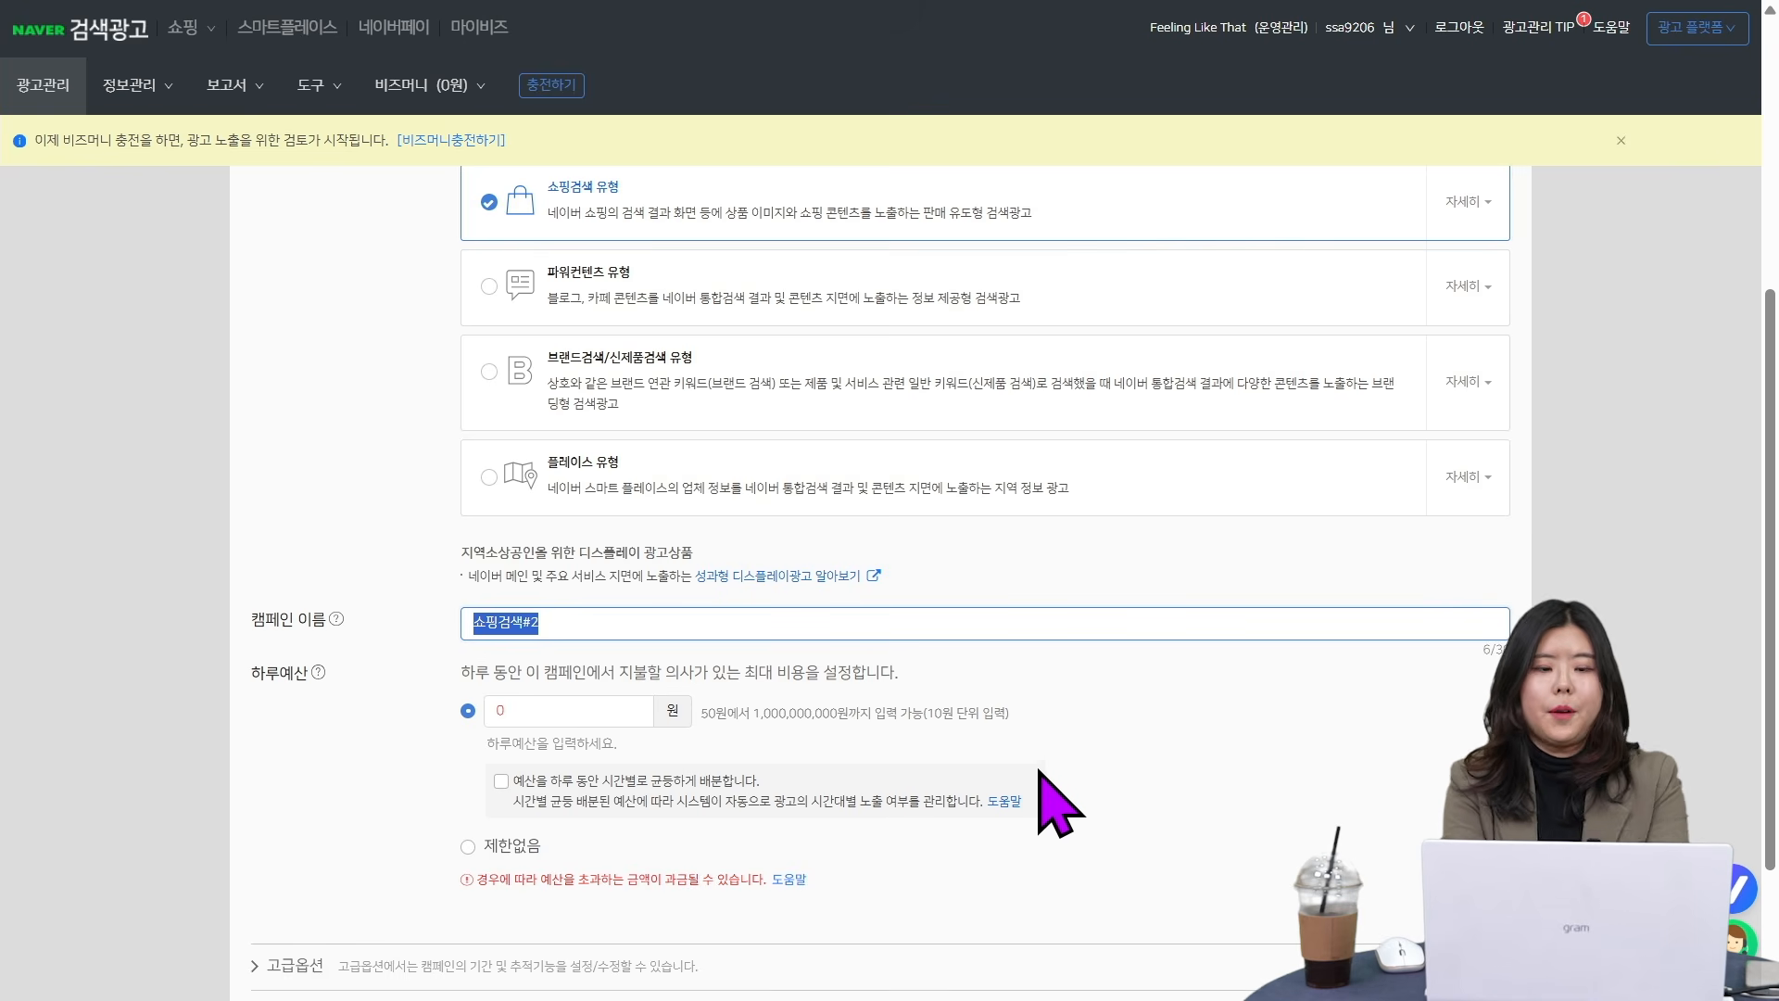
left_click(58, 83)
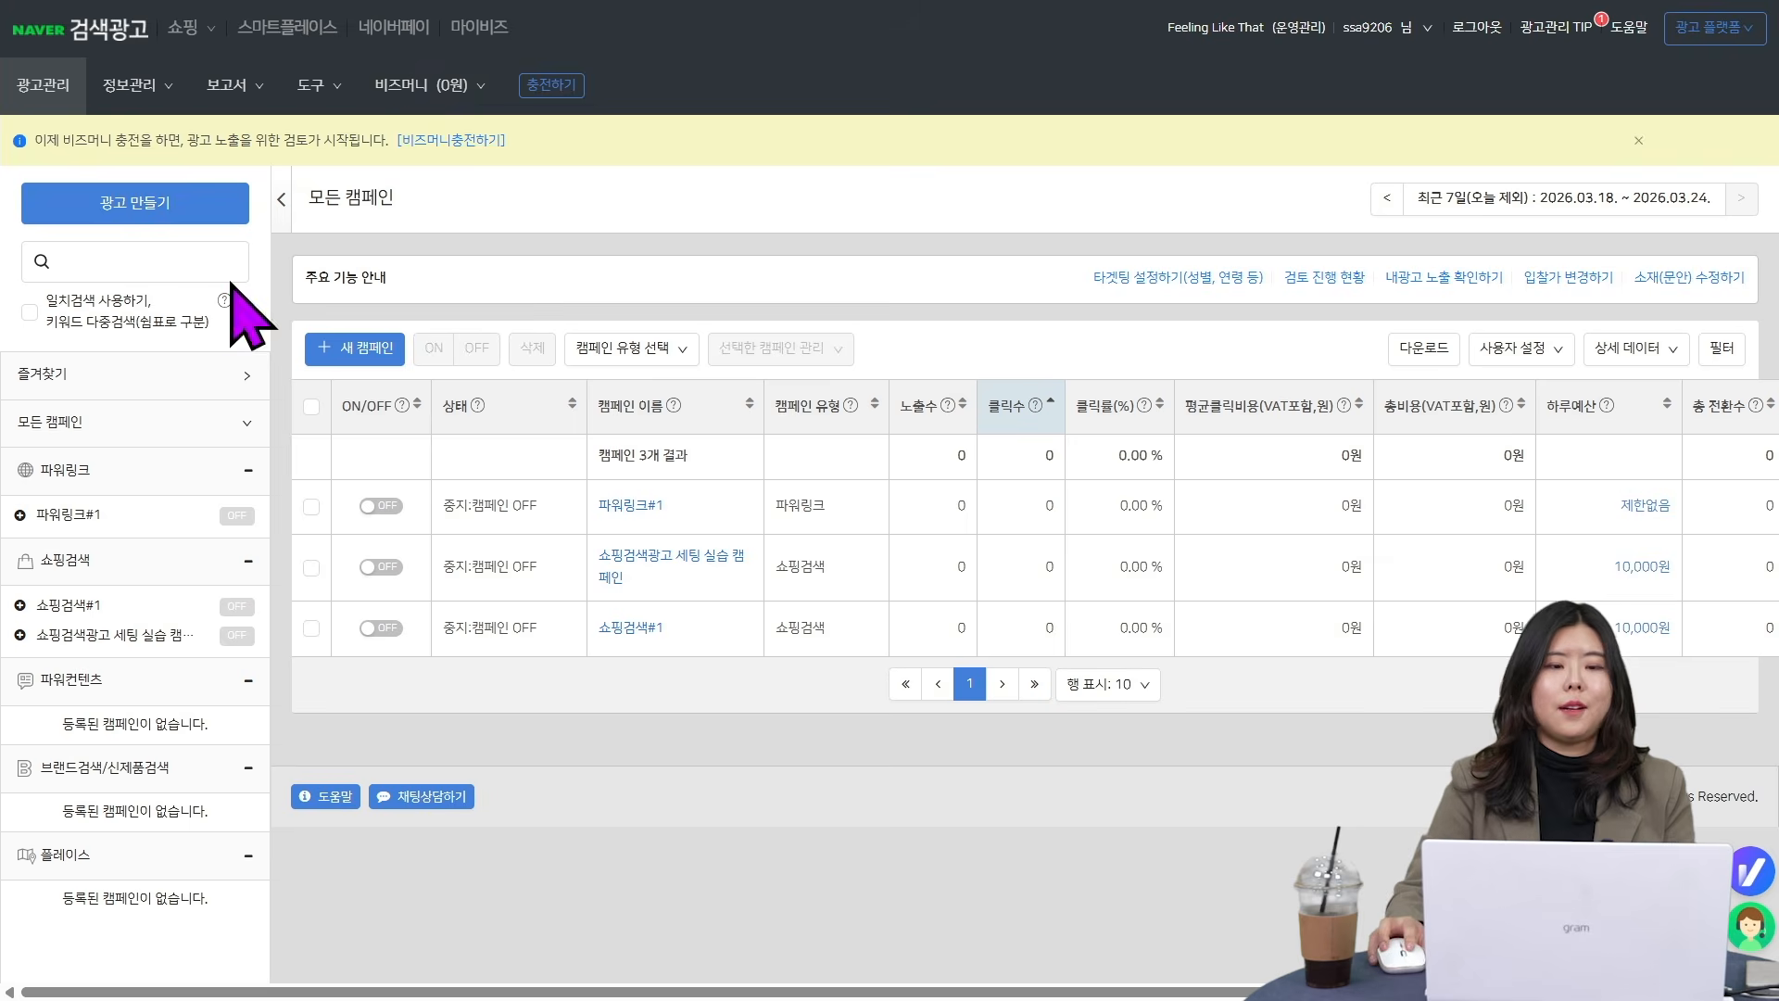
left_click(223, 204)
scroll(649, 648, "down", 1)
left_click(642, 583)
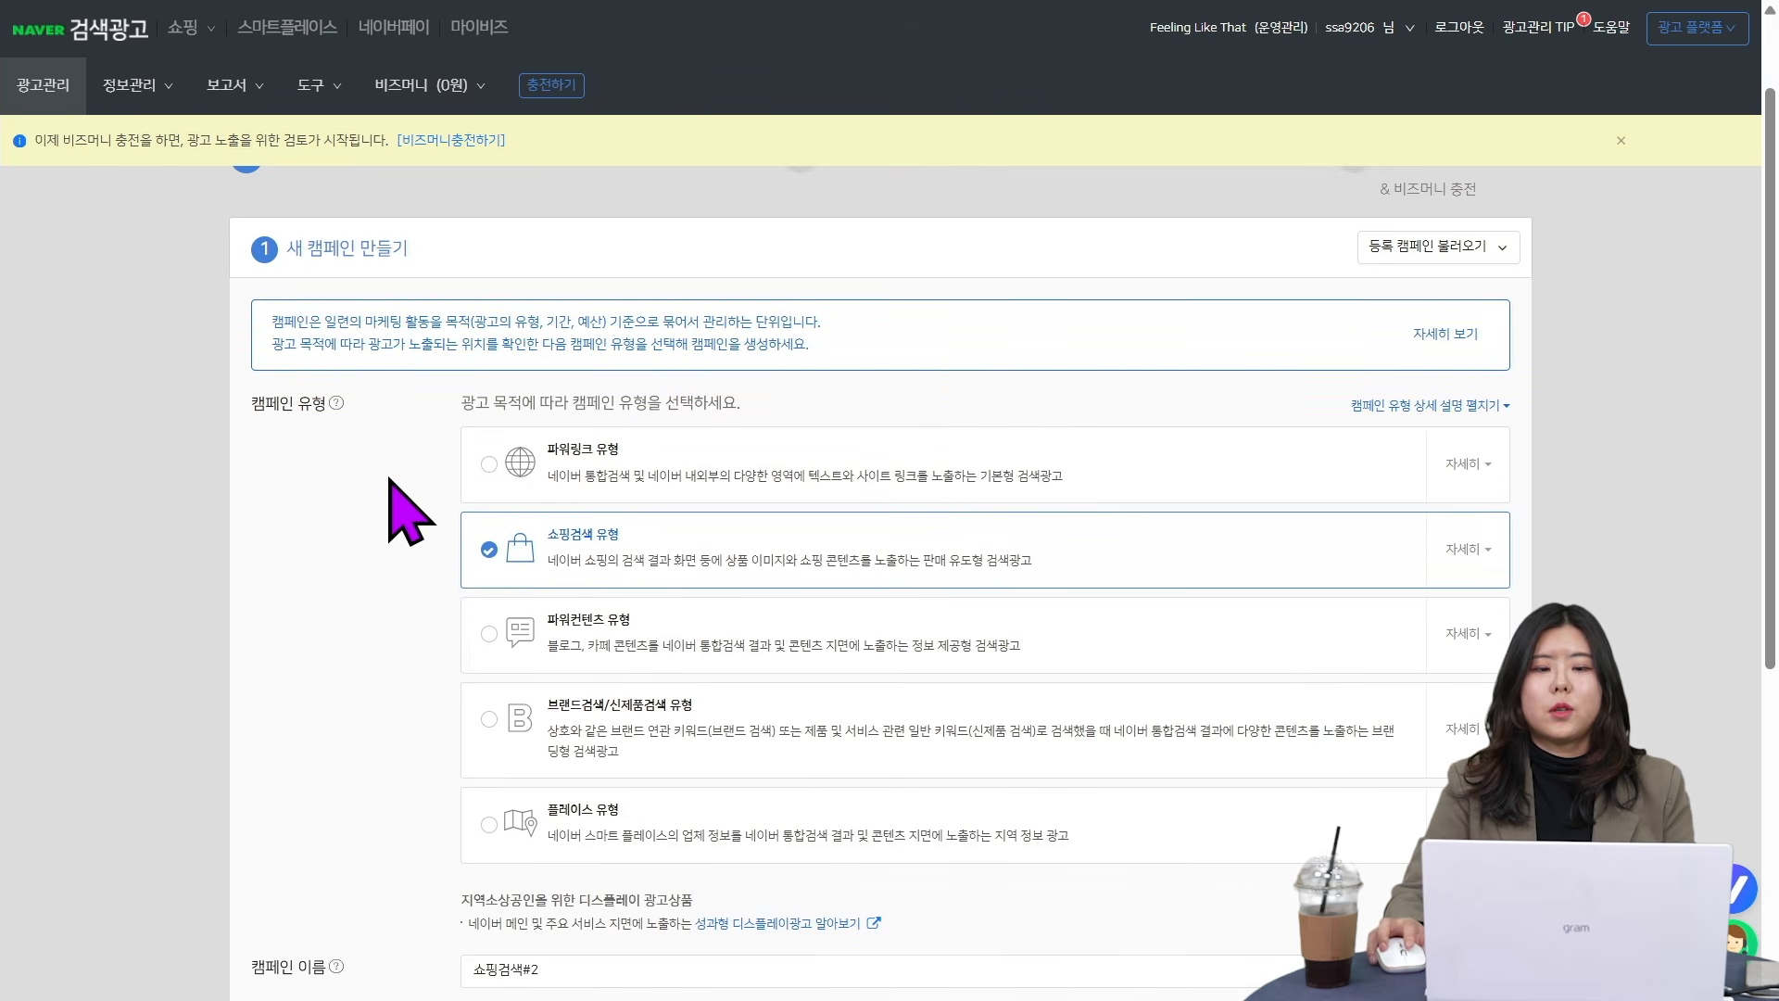
- Replace the default campaign name with the numbering example "1 2 3"
scroll(491, 523, "down", 5)
left_click(528, 504)
key("ctrl+a")
key("BackSpace")
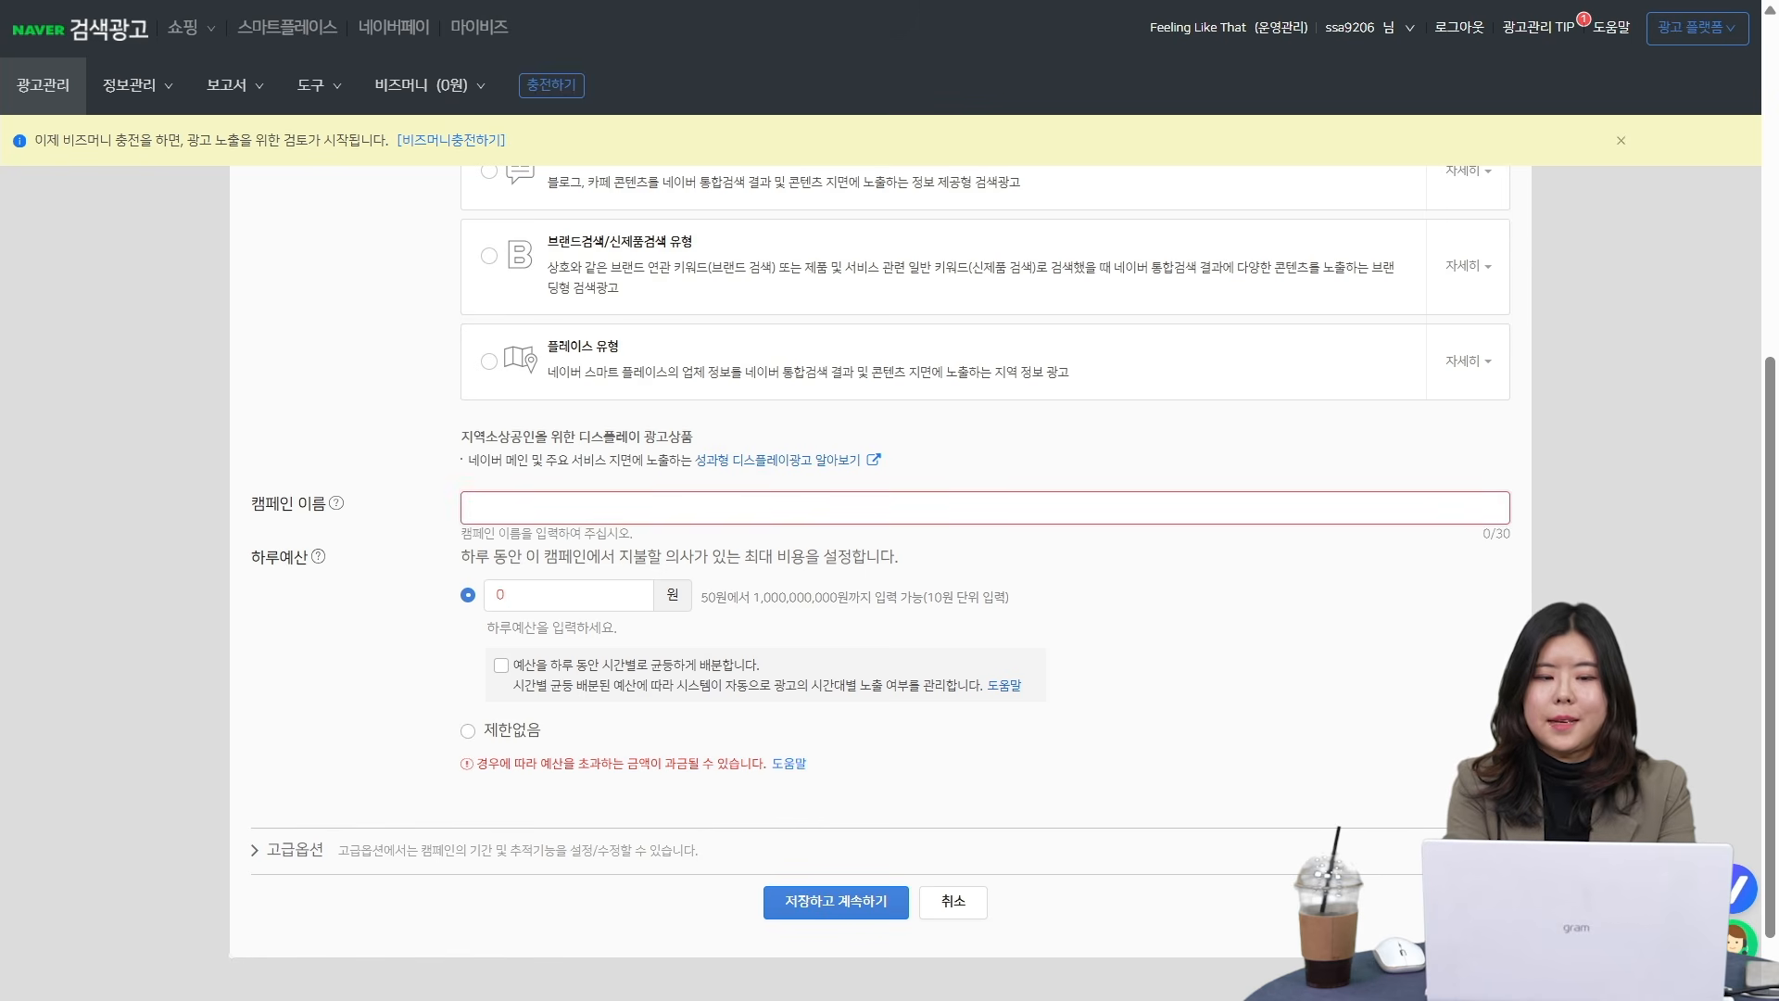
type("123")
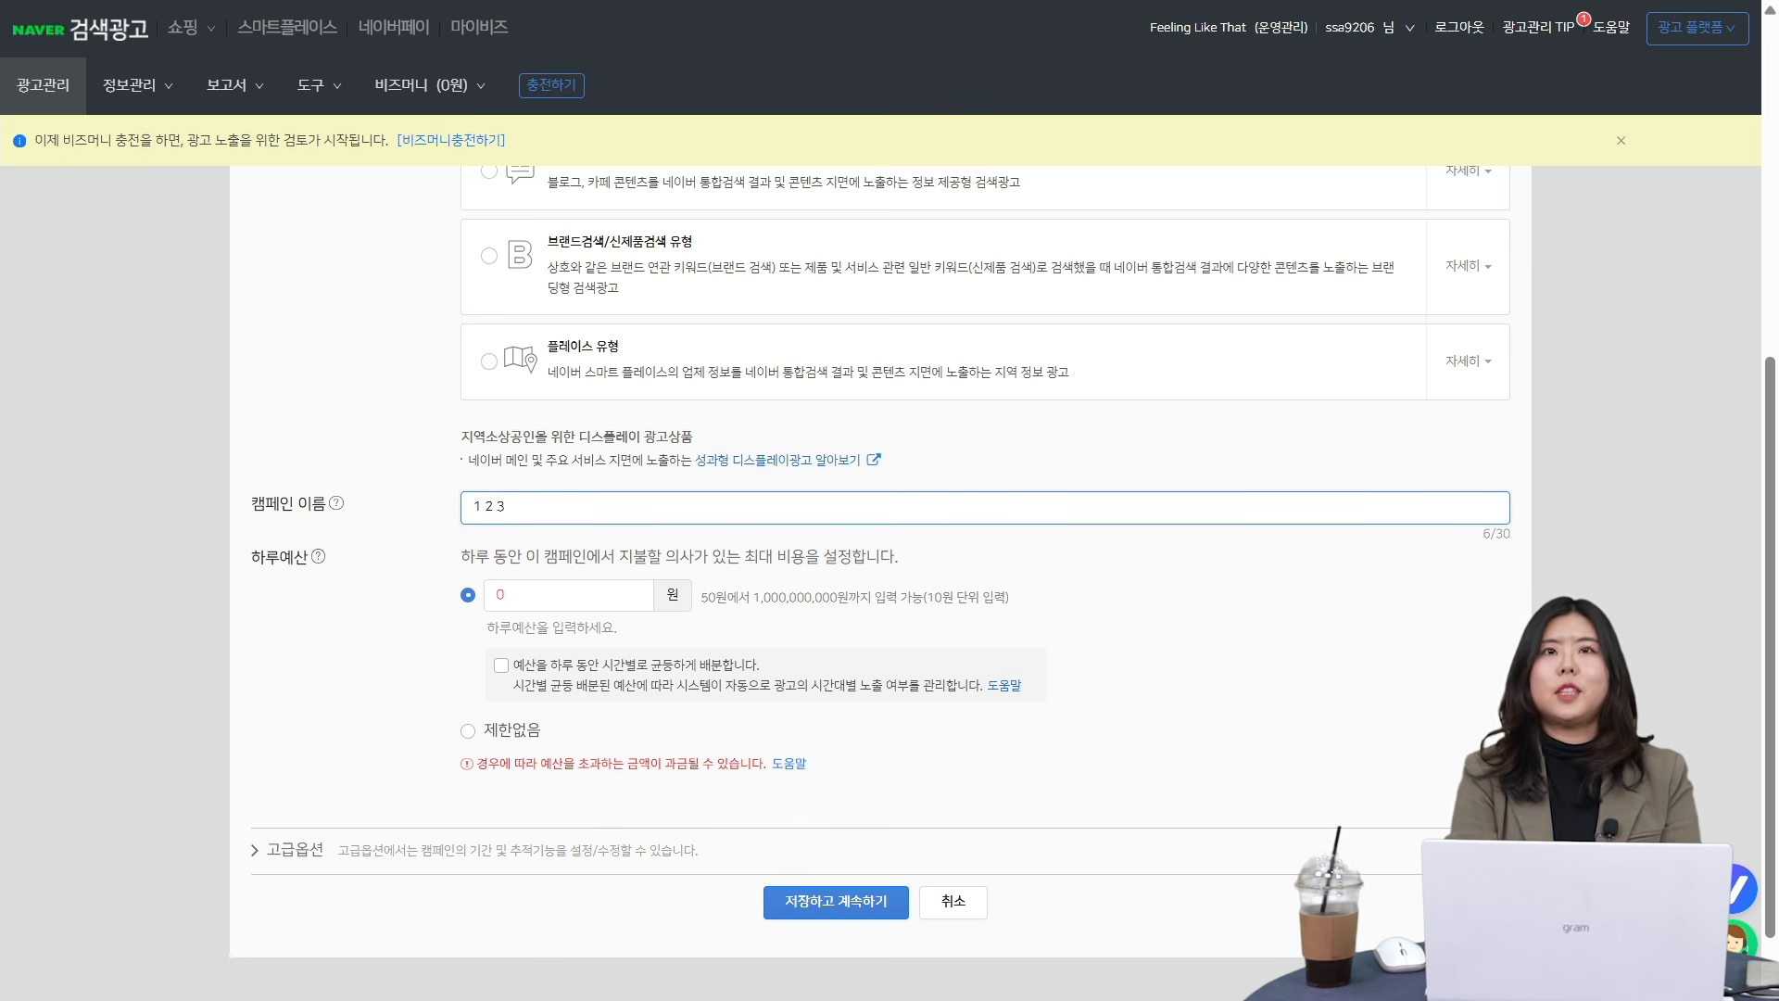
- Change the campaign name to the numbered main-product example "000.메인상품"
key("BackSpace")
key("BackSpace")
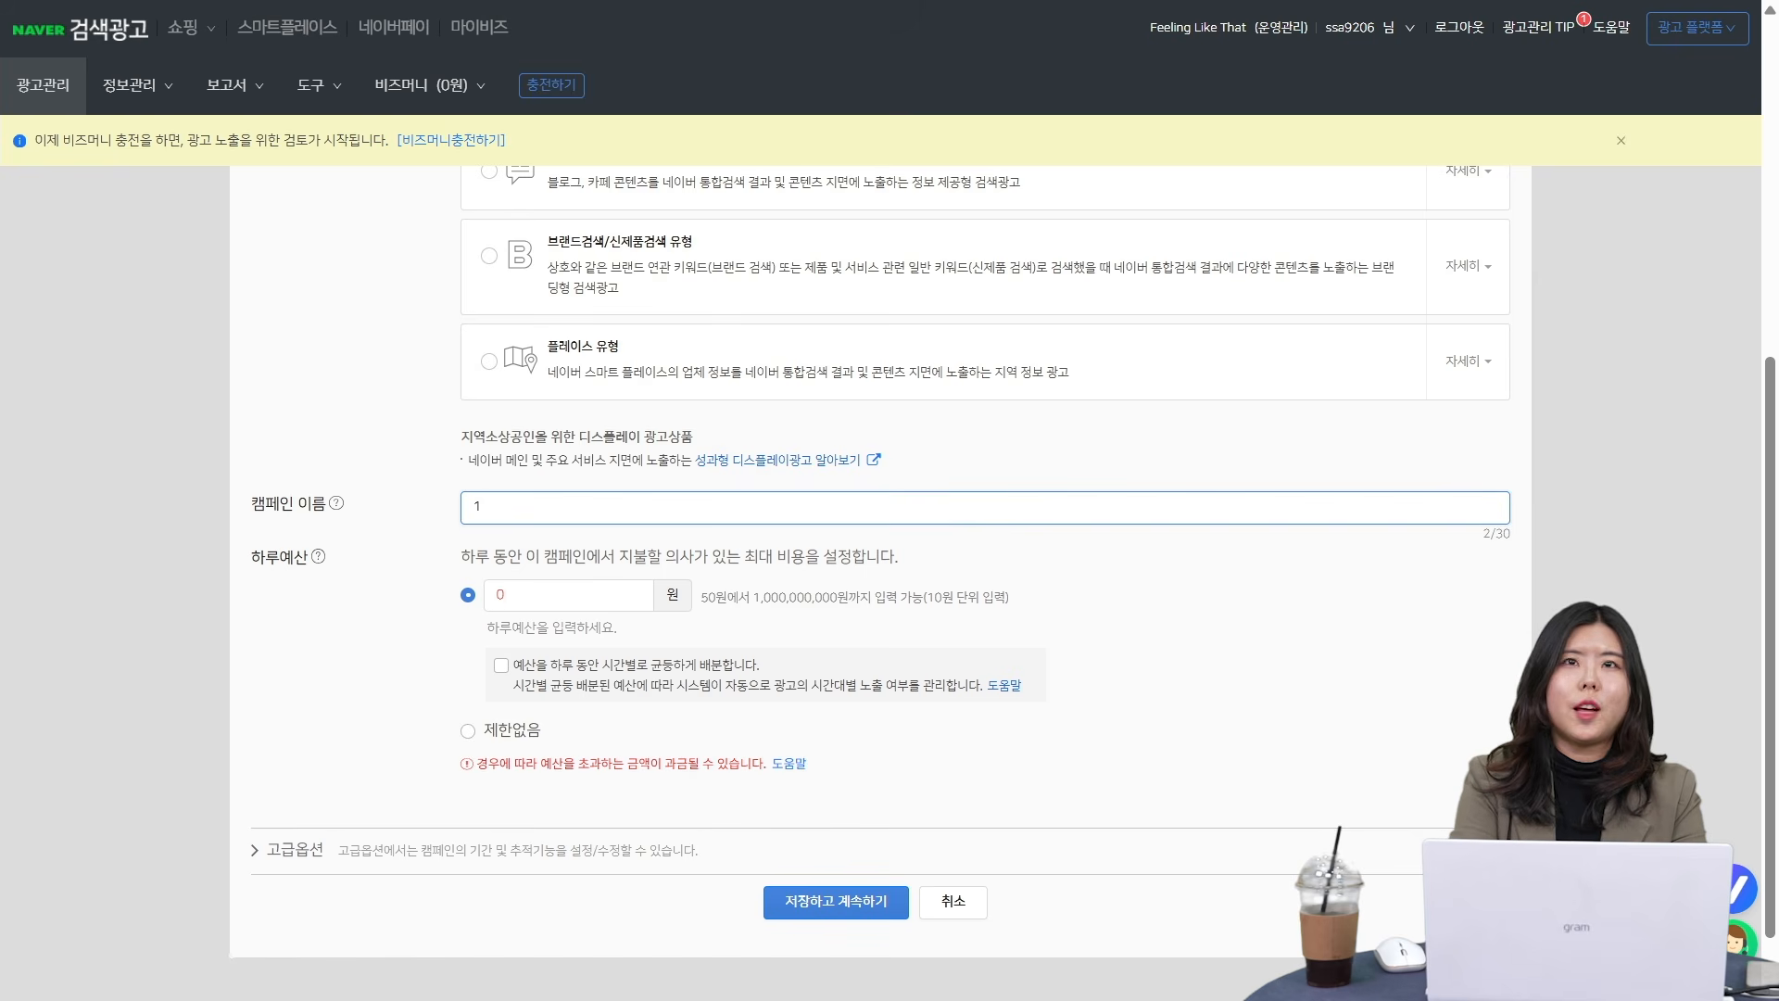
type("000")
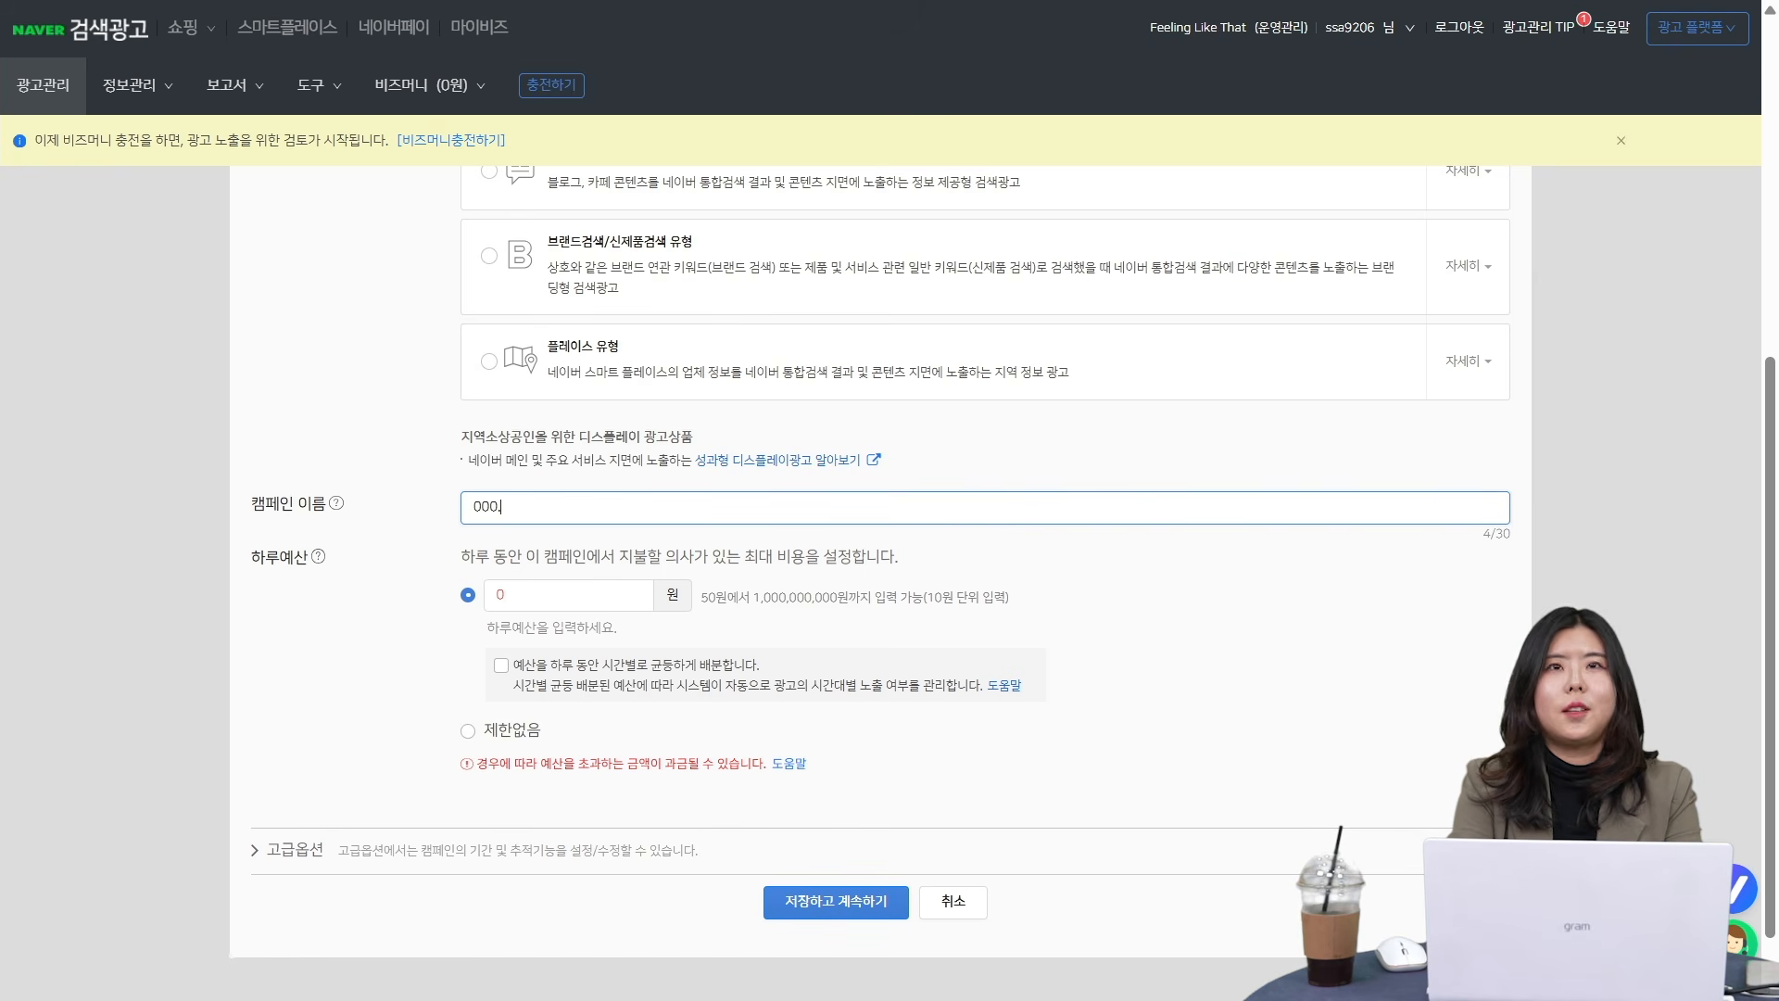
type(".메인상ㅍ미")
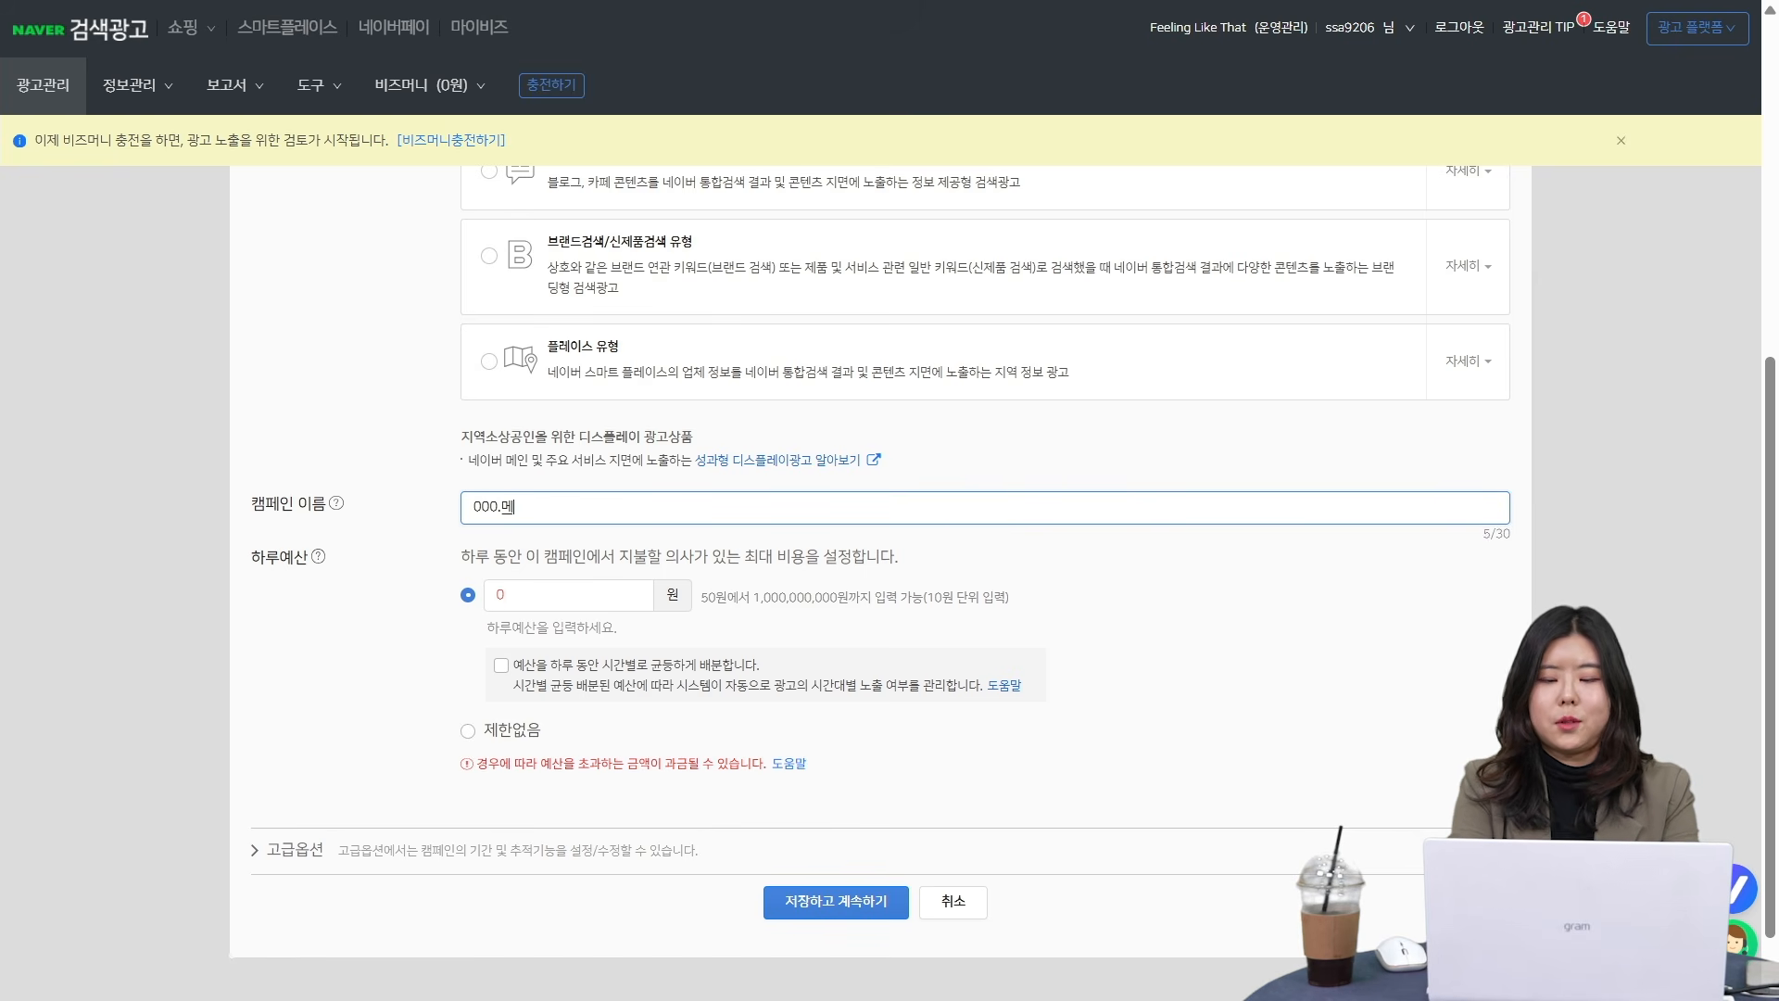
- Change the campaign name to the numbered sub-product example "001.서브상품"
key("BackSpace")
key("BackSpace")
key("BackSpace")
key("BackSpace")
key("BackSpace")
key("BackSpace")
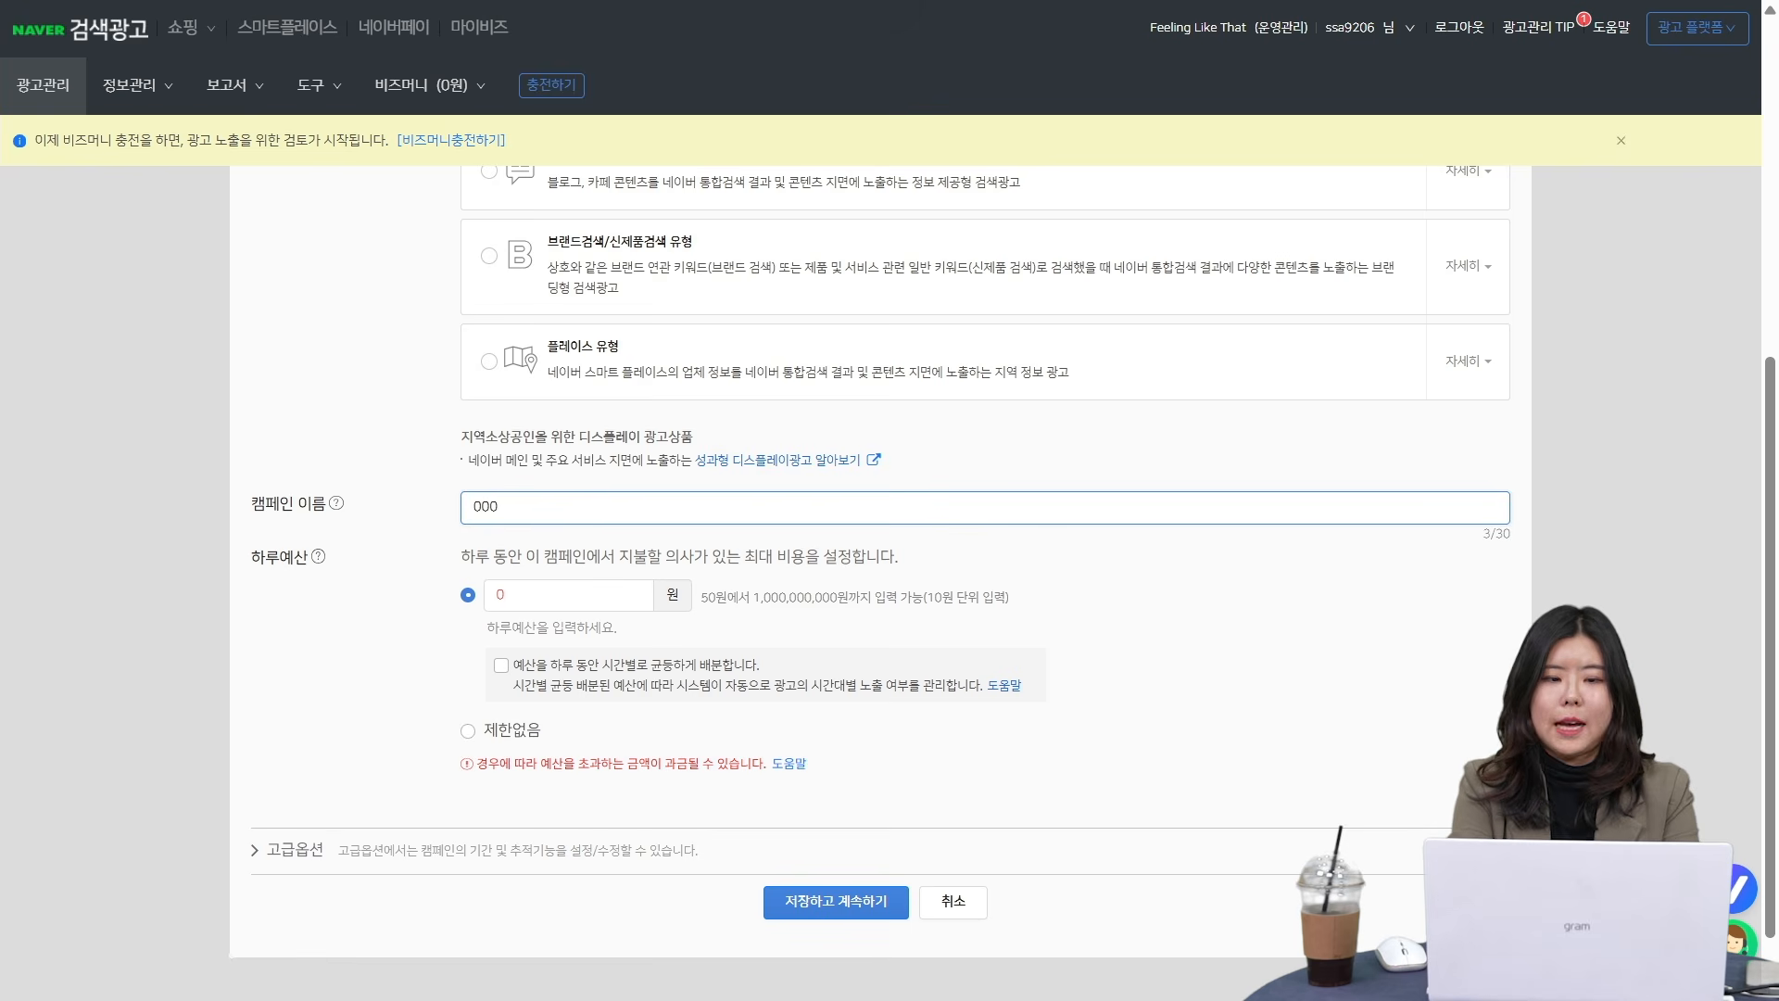
type("1.서브상품")
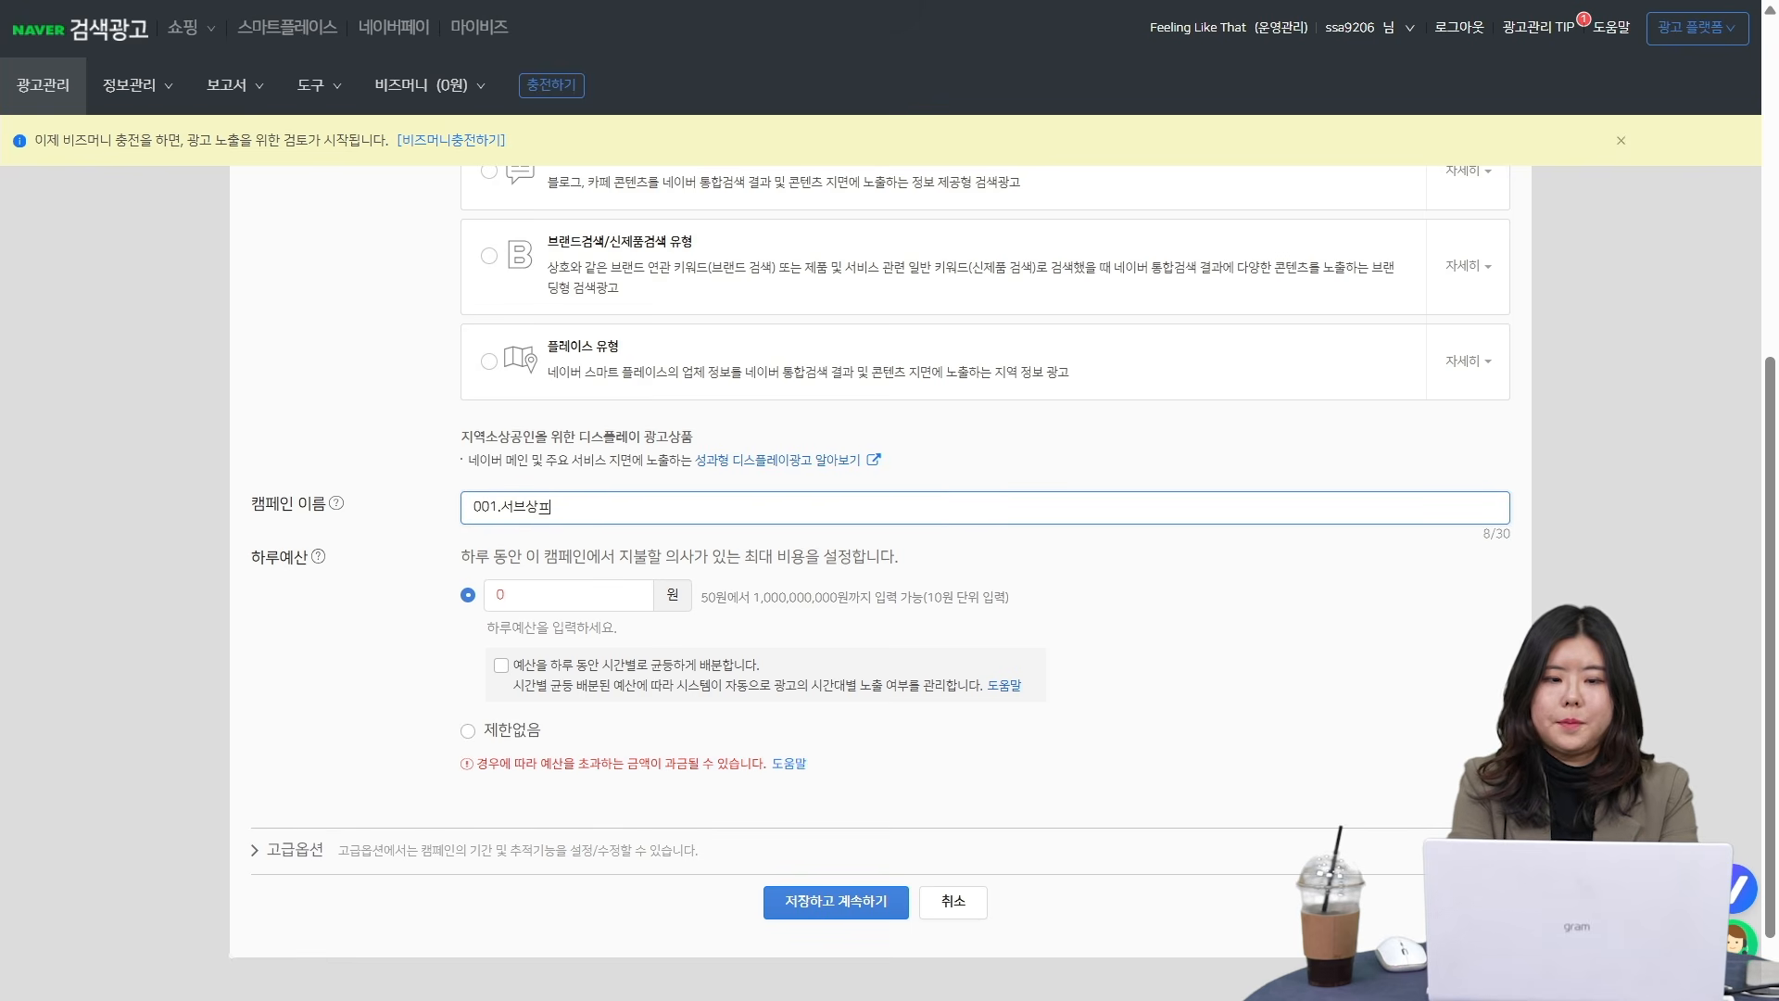
key("Tab")
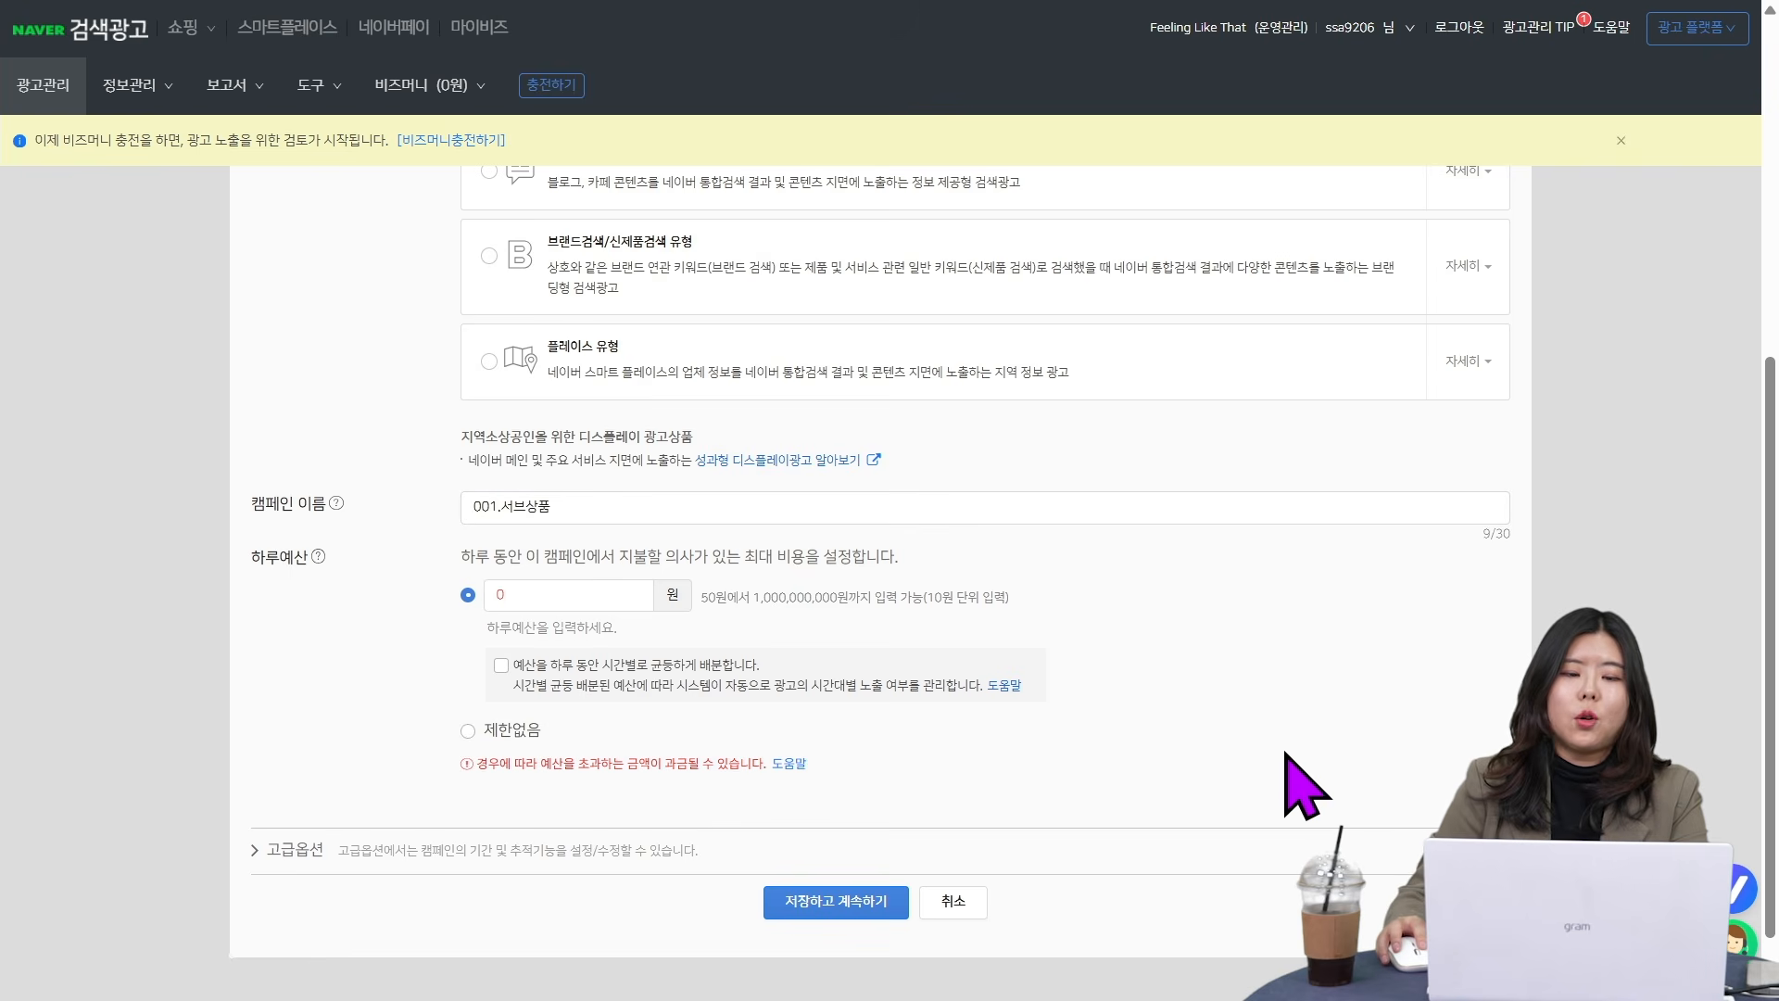
- Replace the sub-product example in the campaign name with "000. 메인상품"
left_click_drag(562, 509, 513, 508)
left_click_drag(399, 485, 396, 487)
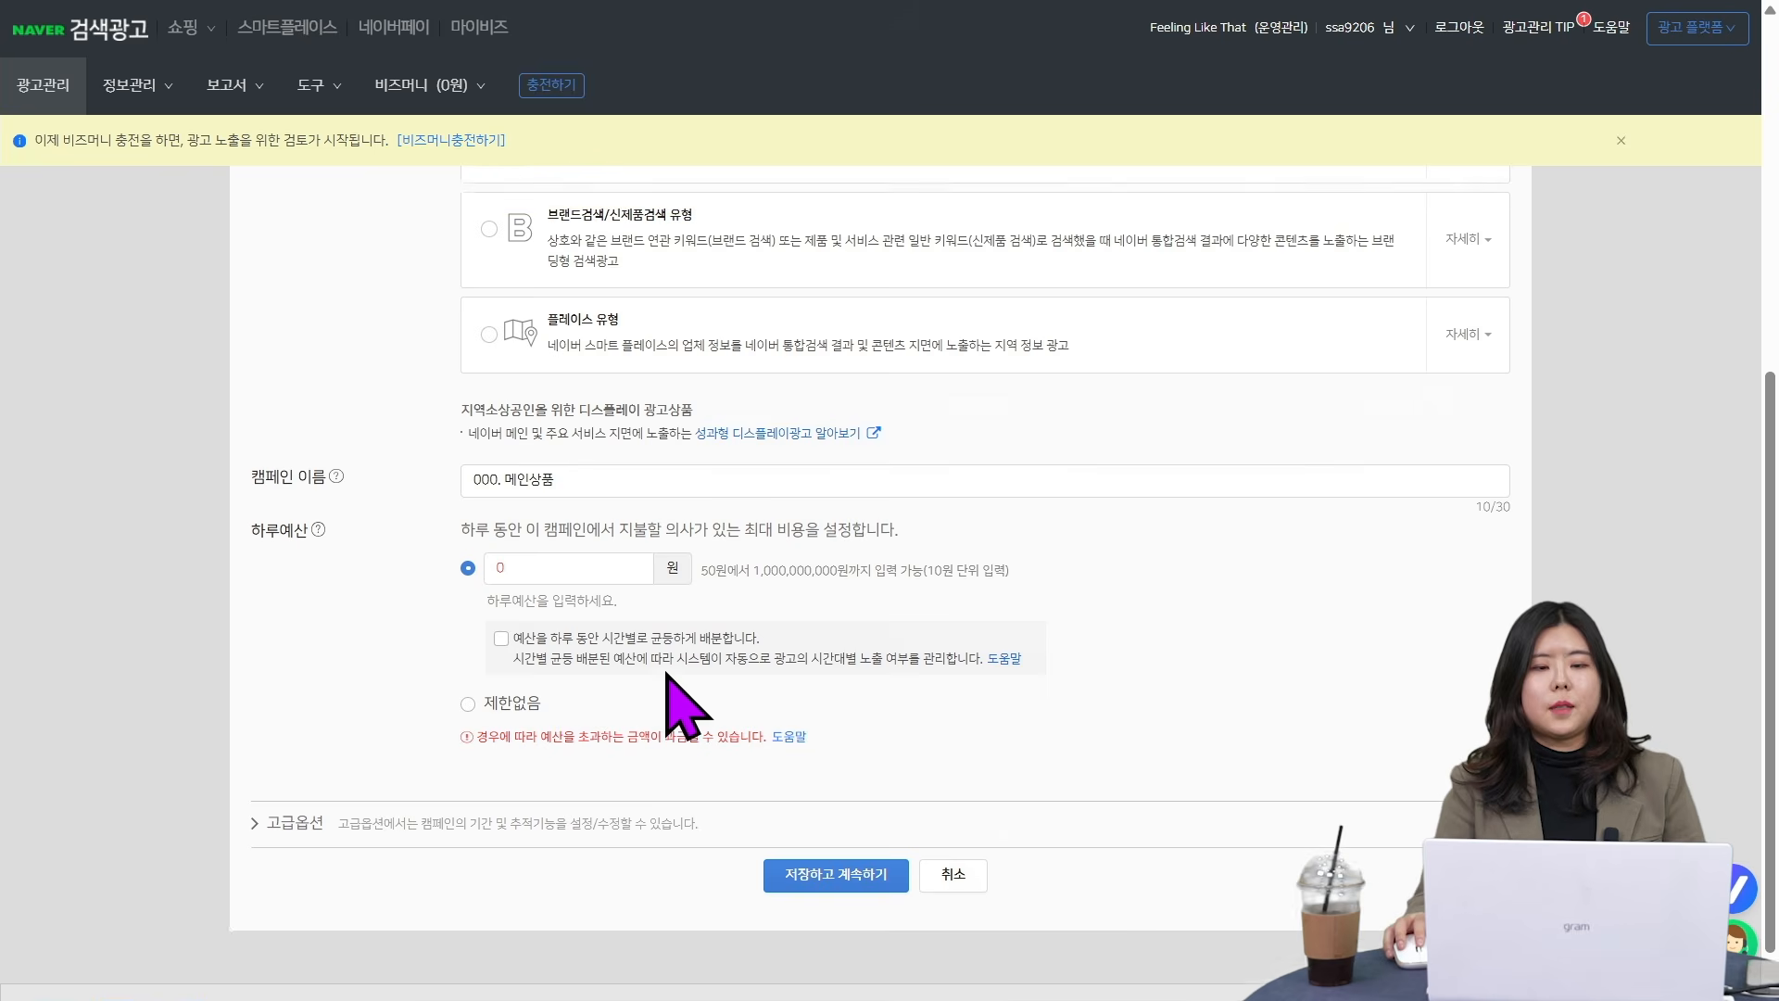
scroll(690, 695, "up", 5)
scroll(686, 709, "down", 5)
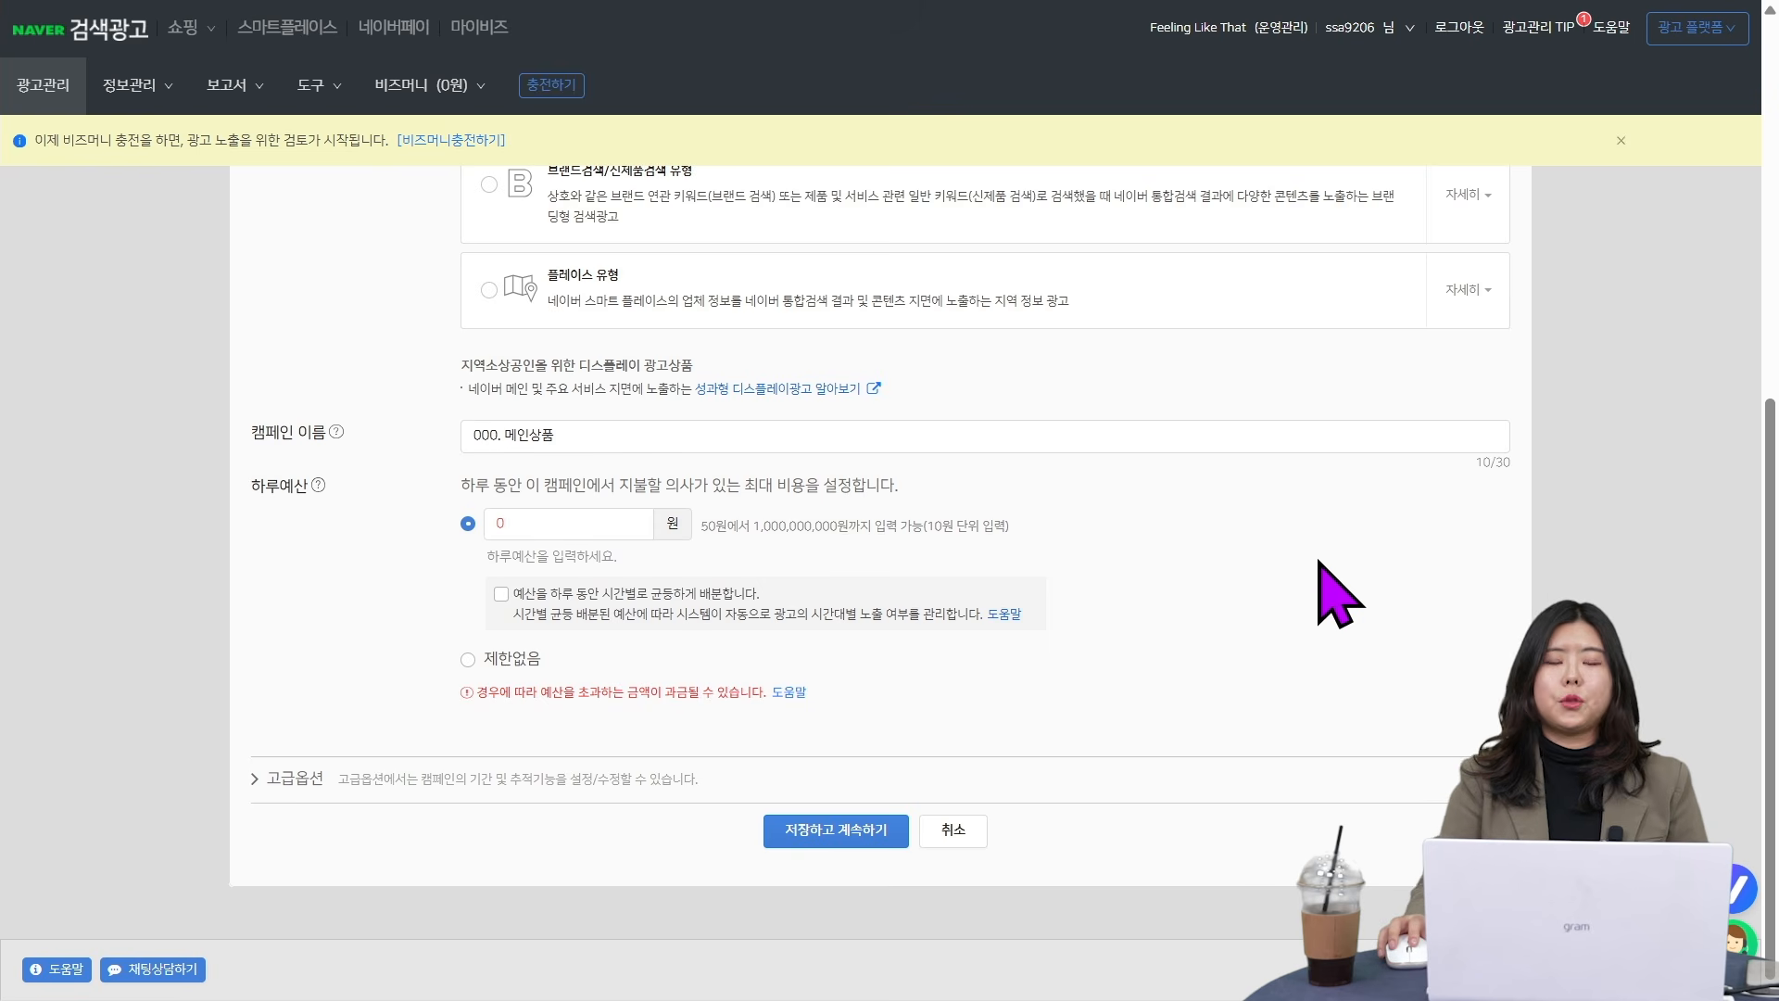
- Set the campaign's daily budget to 100,000원 and enable distributing it evenly by hour over the day
left_click(543, 524)
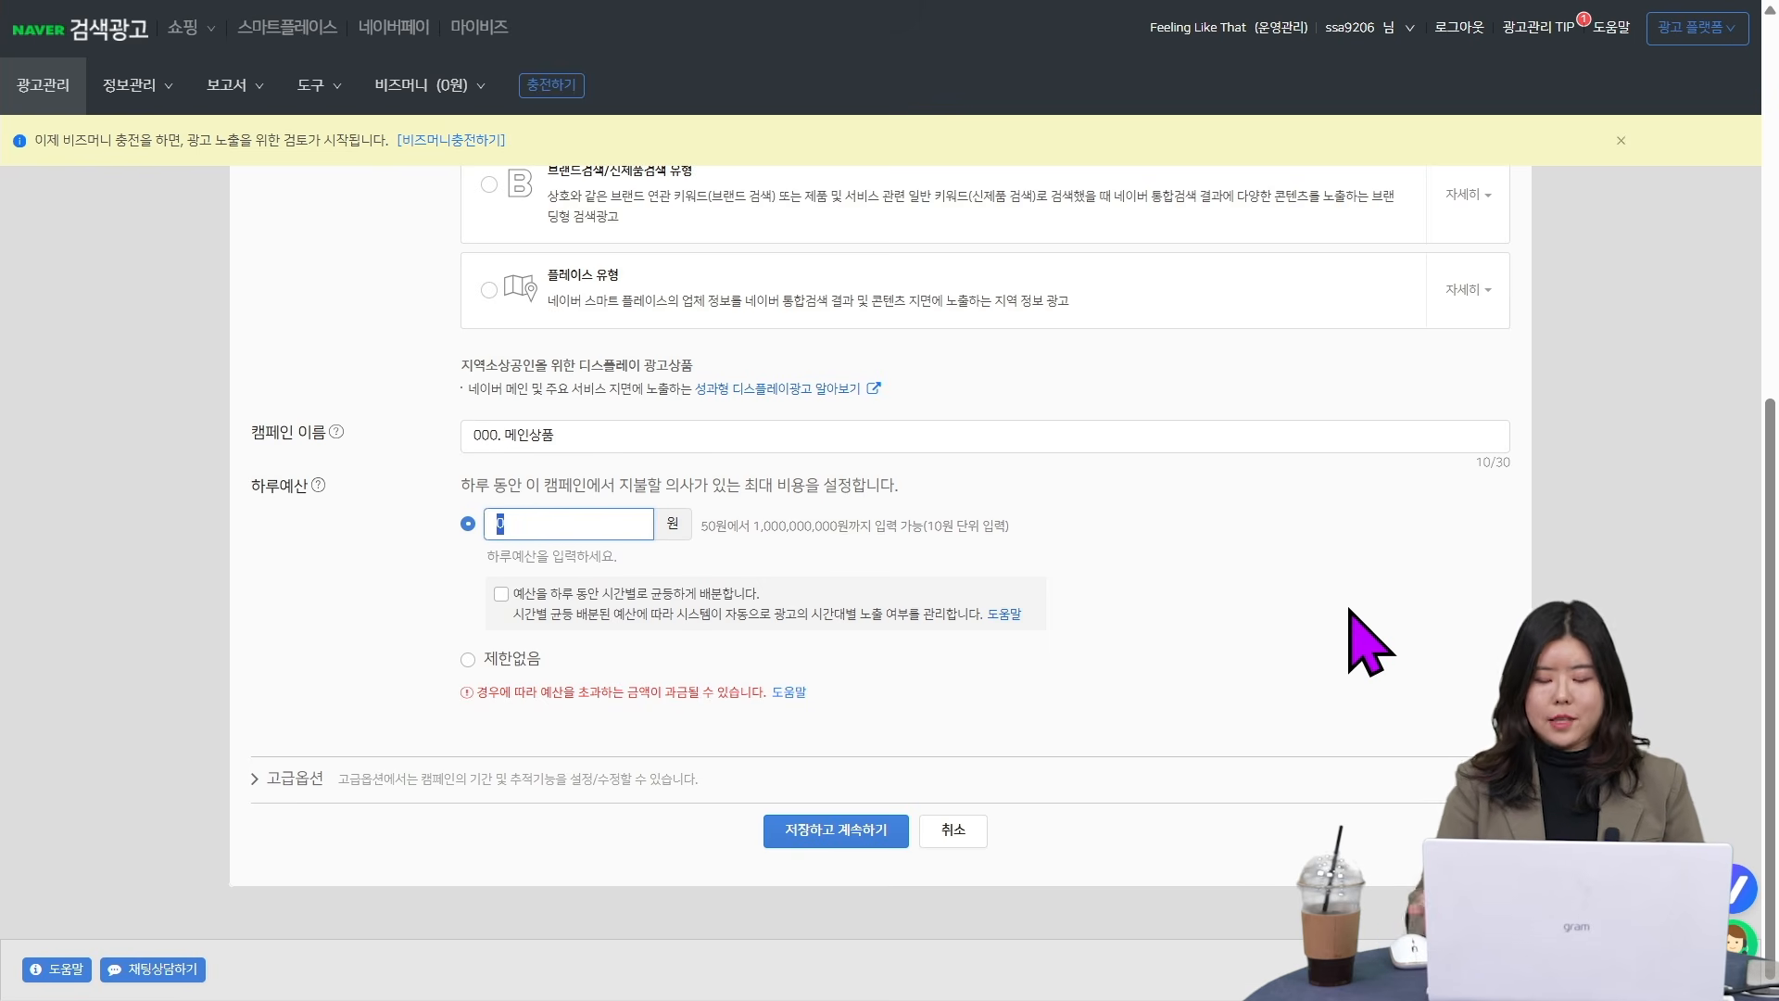
left_click(1273, 552)
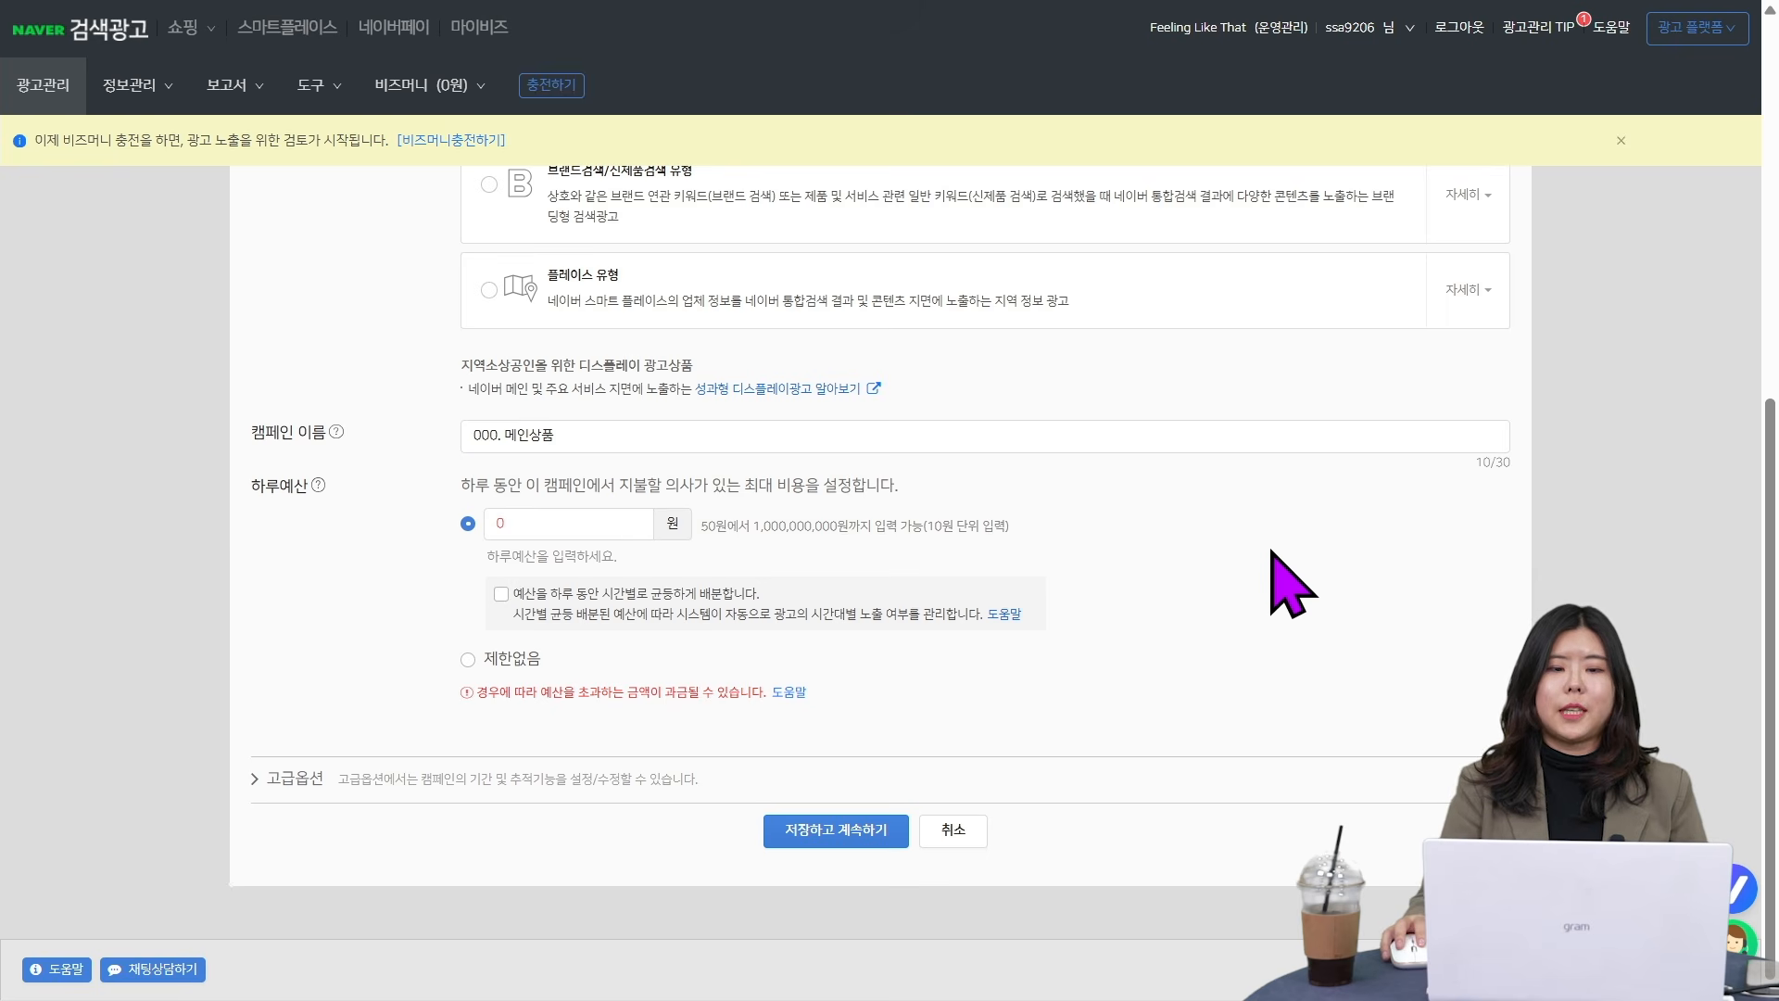
left_click(496, 522)
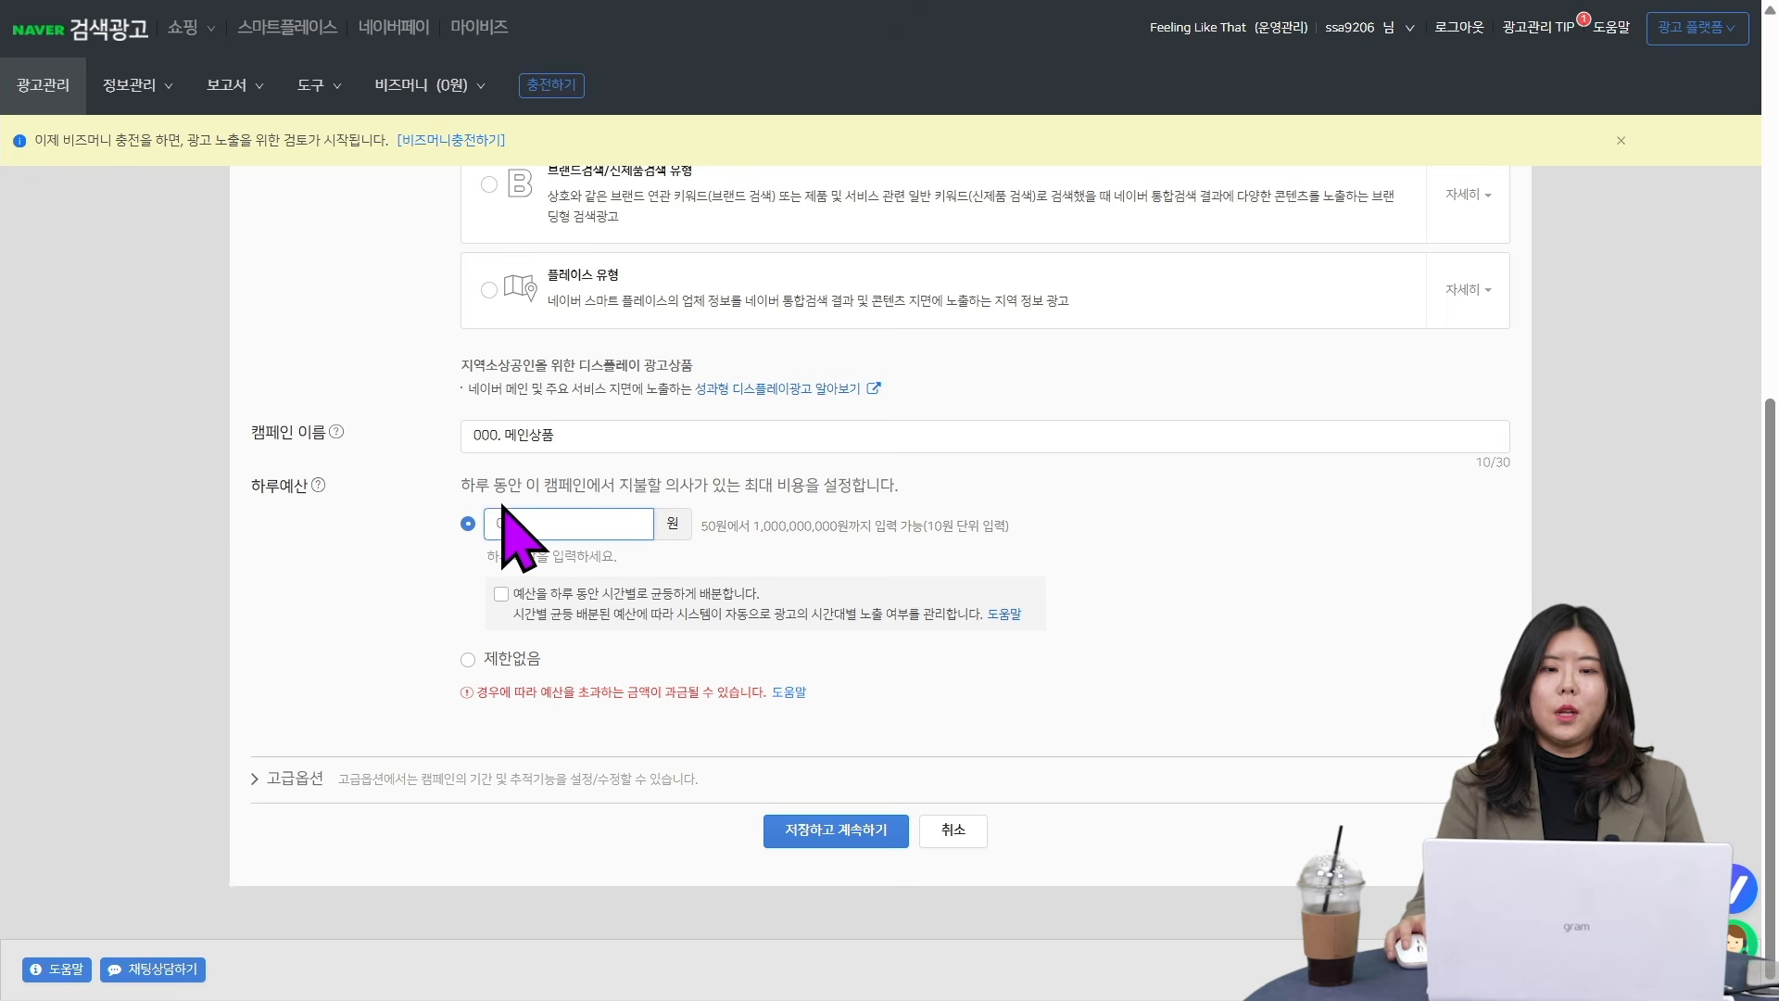
type("1000000")
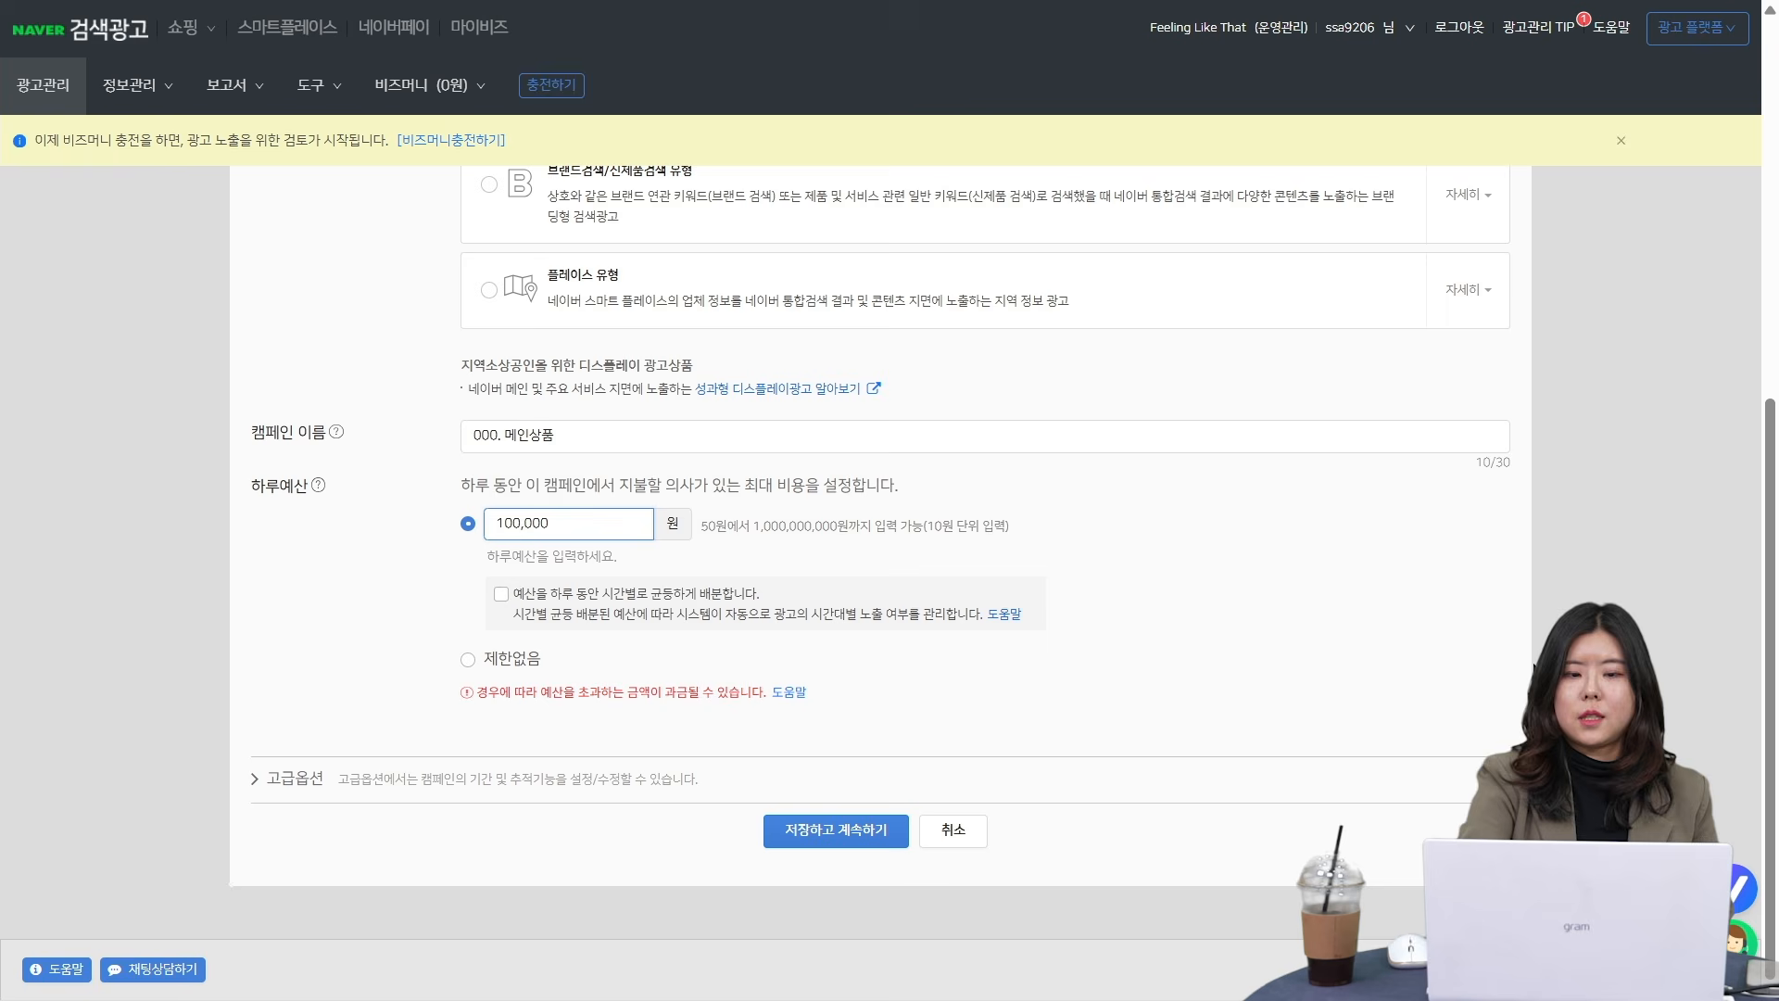
left_click(1204, 624)
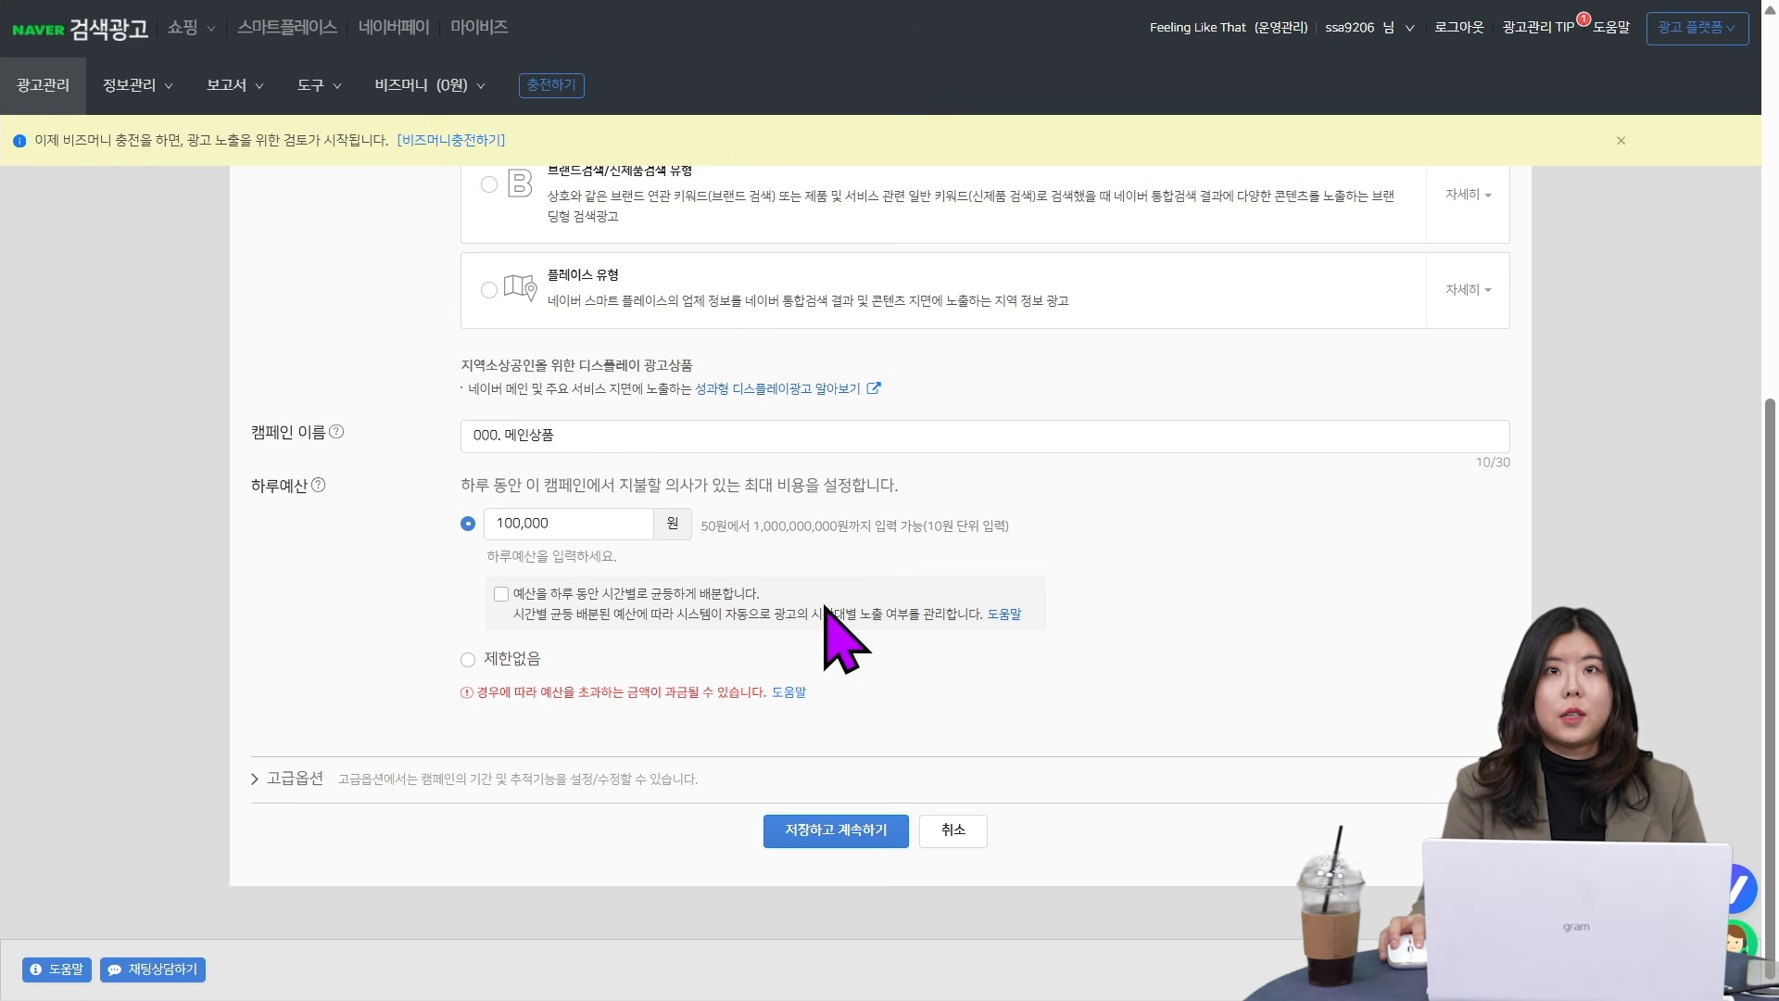
left_click(501, 595)
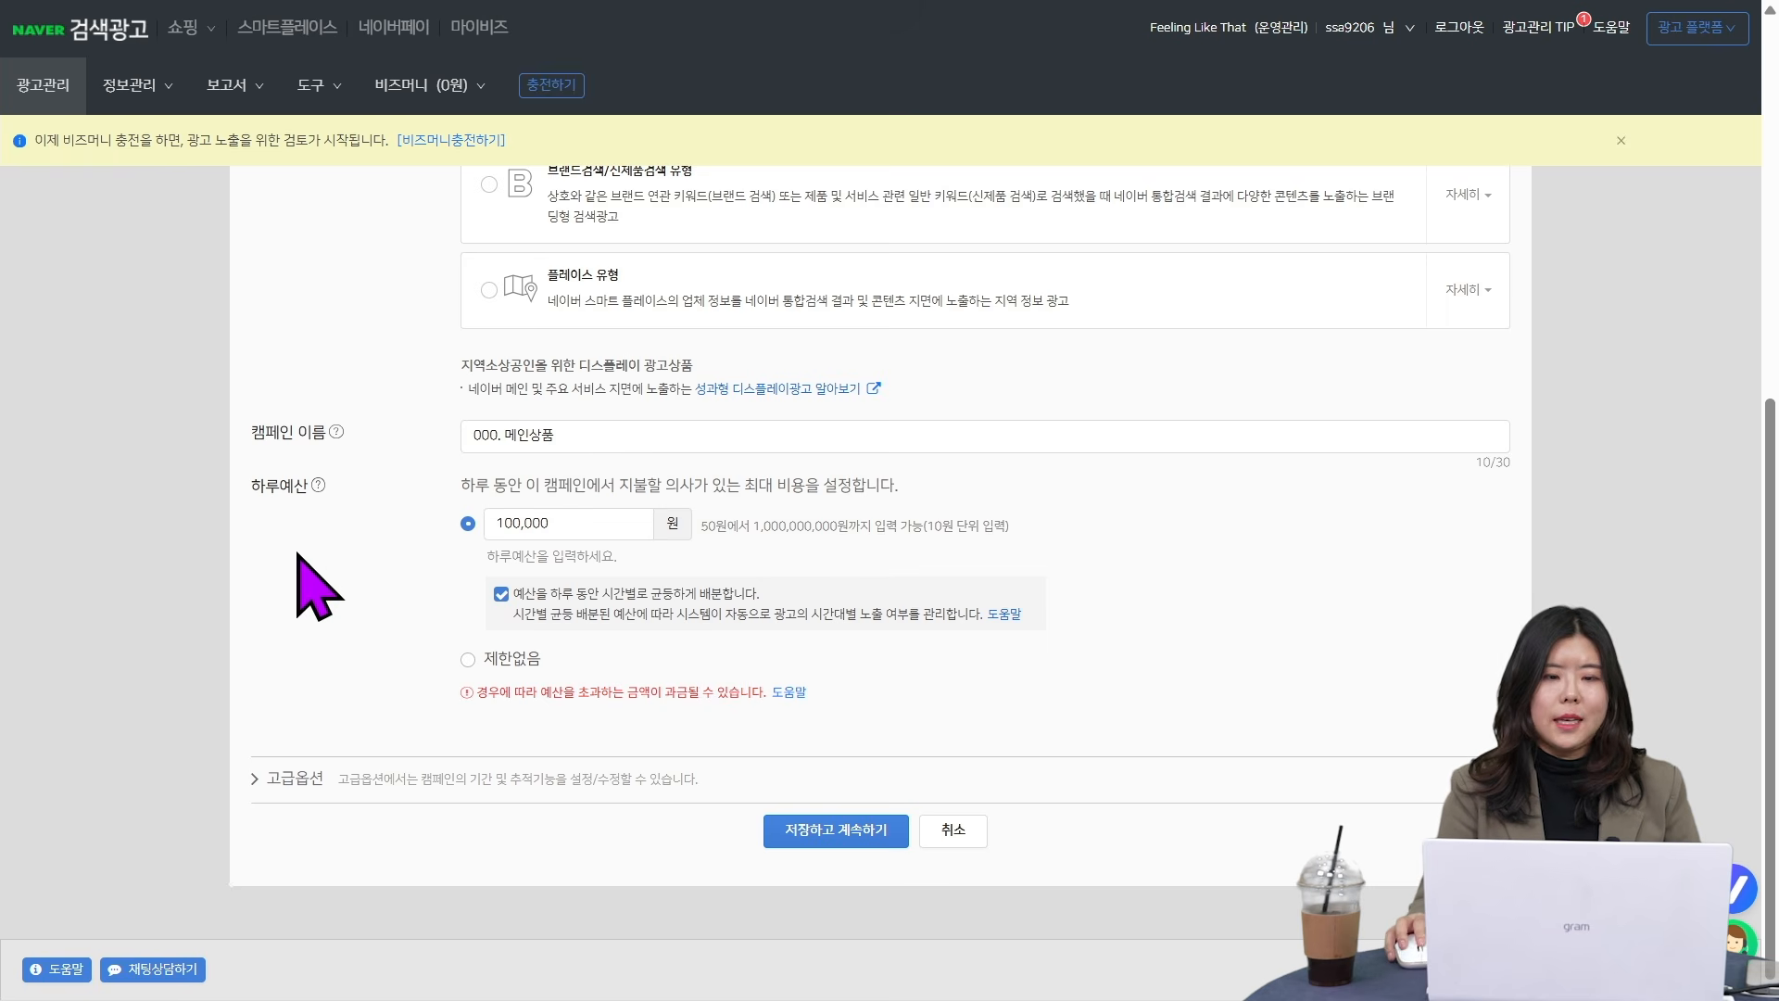
- Set the daily budget to 제한없음 and the advanced period option to 시작 및 종료 날짜 설정, and save the campaign
left_click(469, 660)
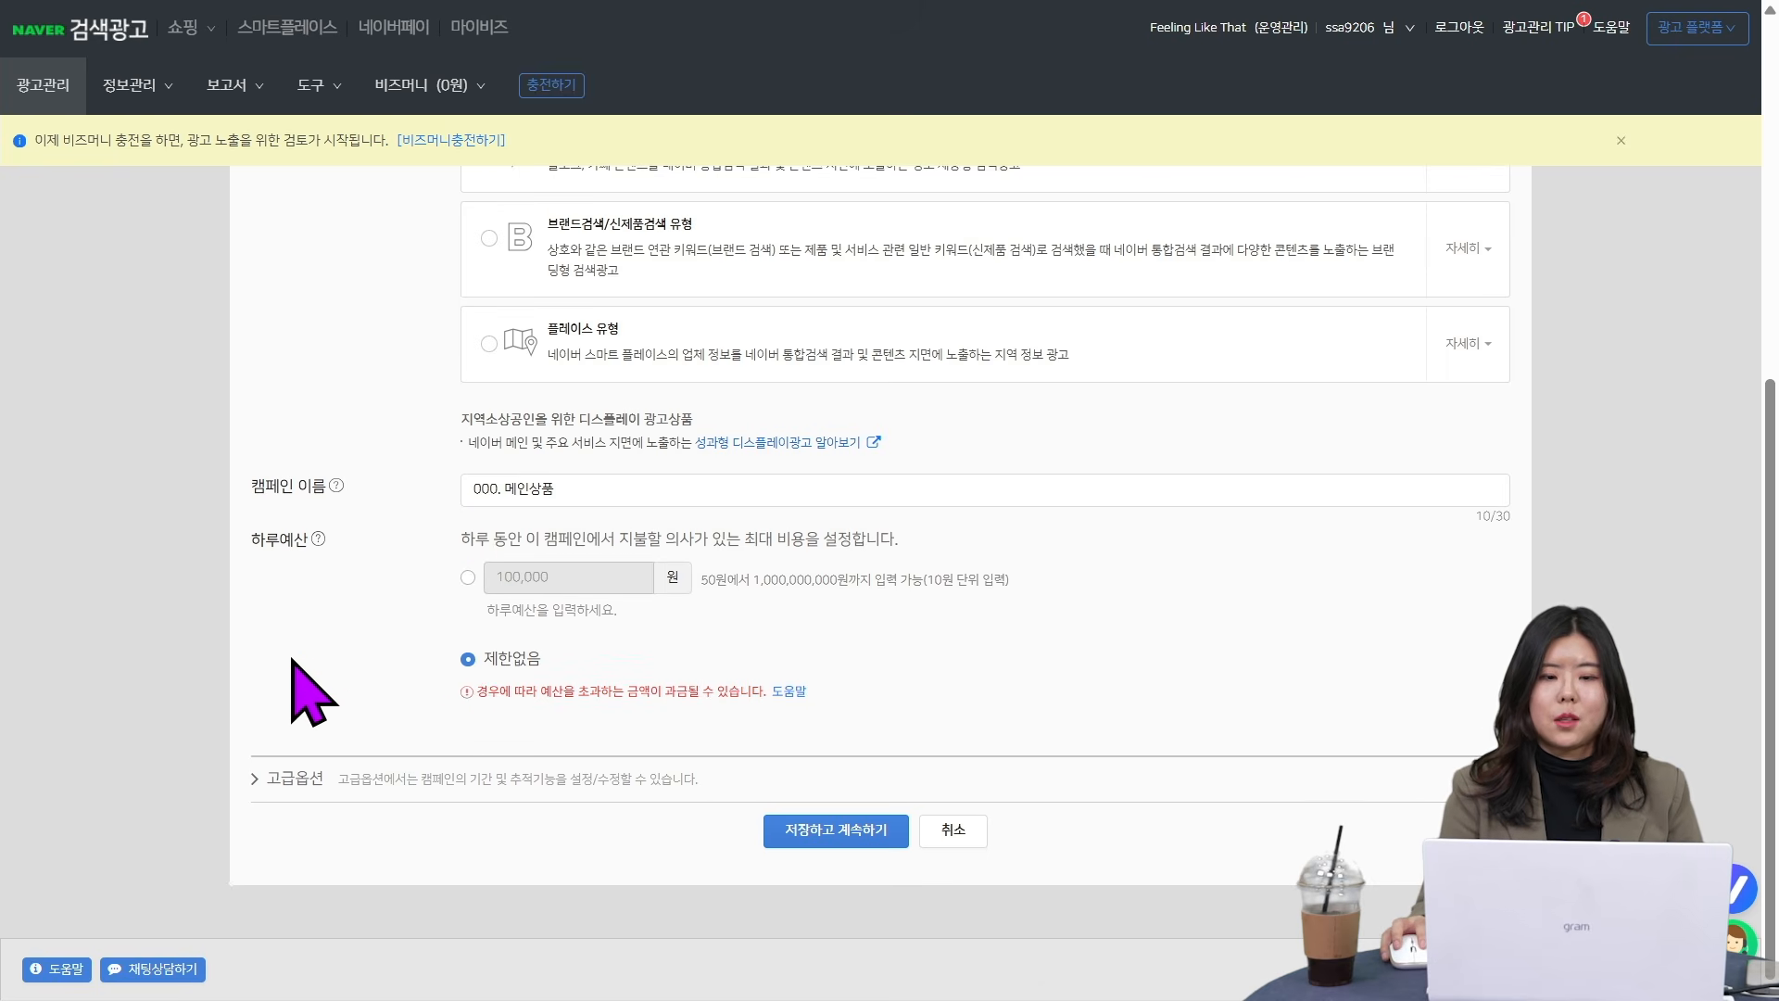
left_click(283, 786)
scroll(382, 788, "down", 2)
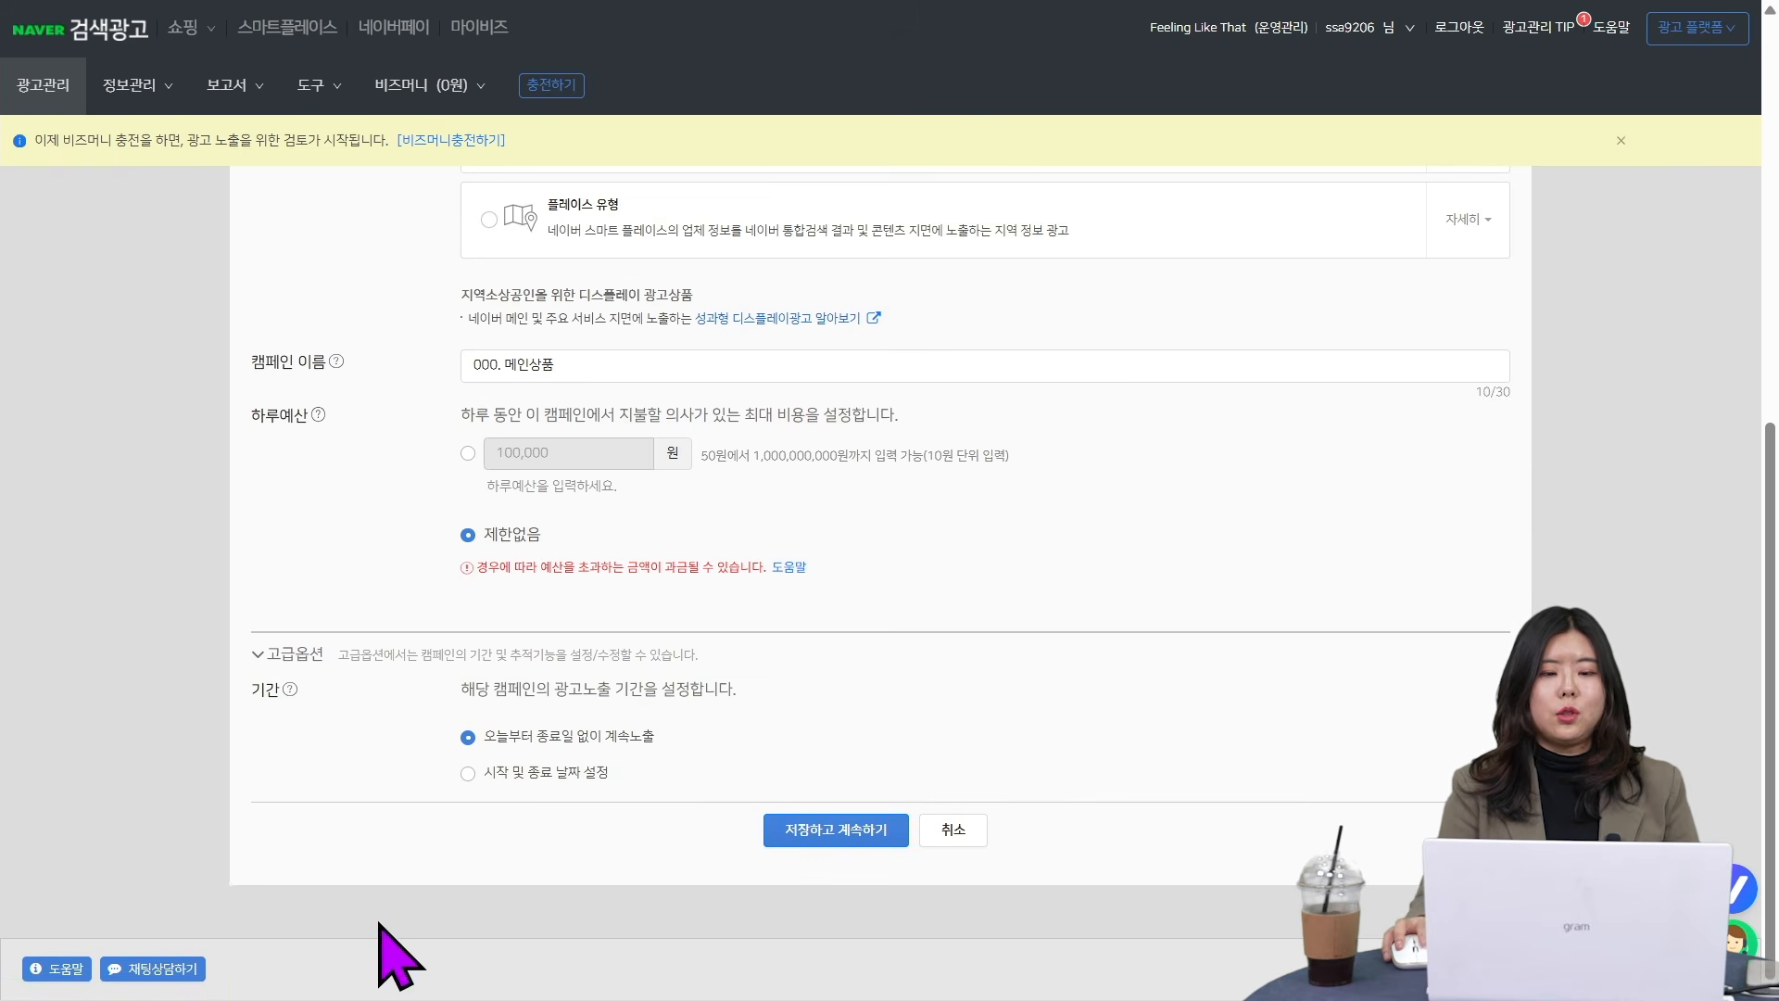
left_click(525, 773)
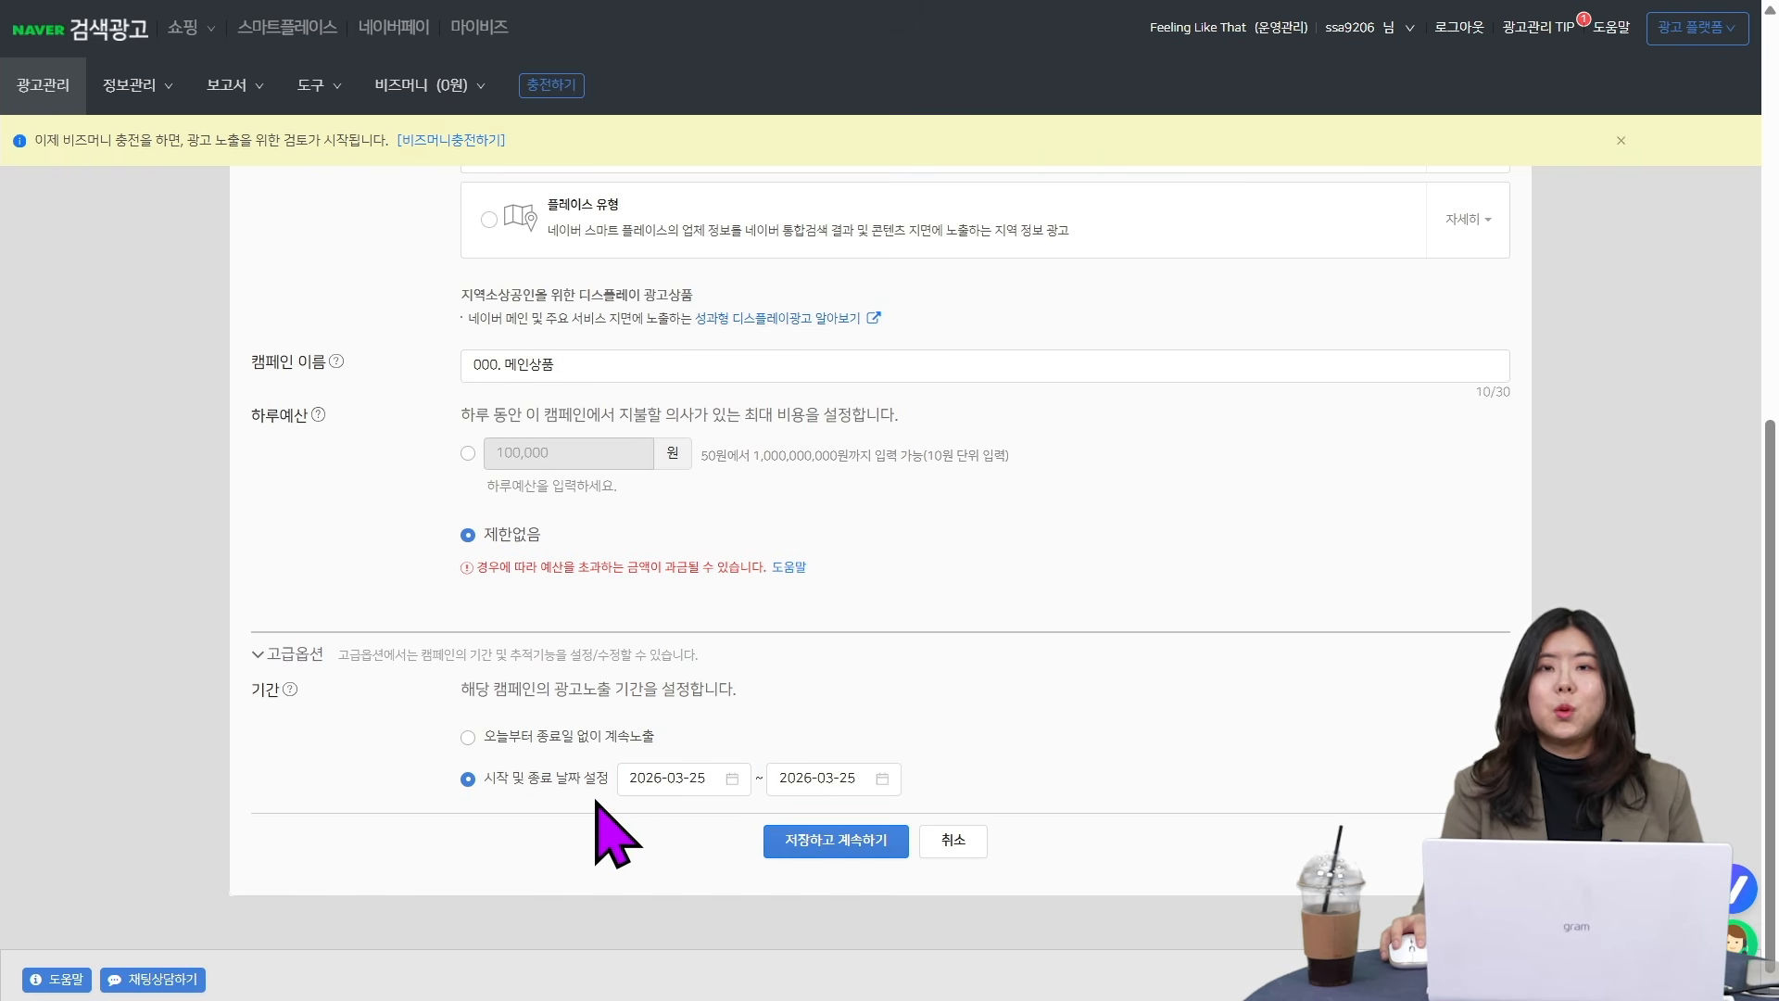
left_click(834, 847)
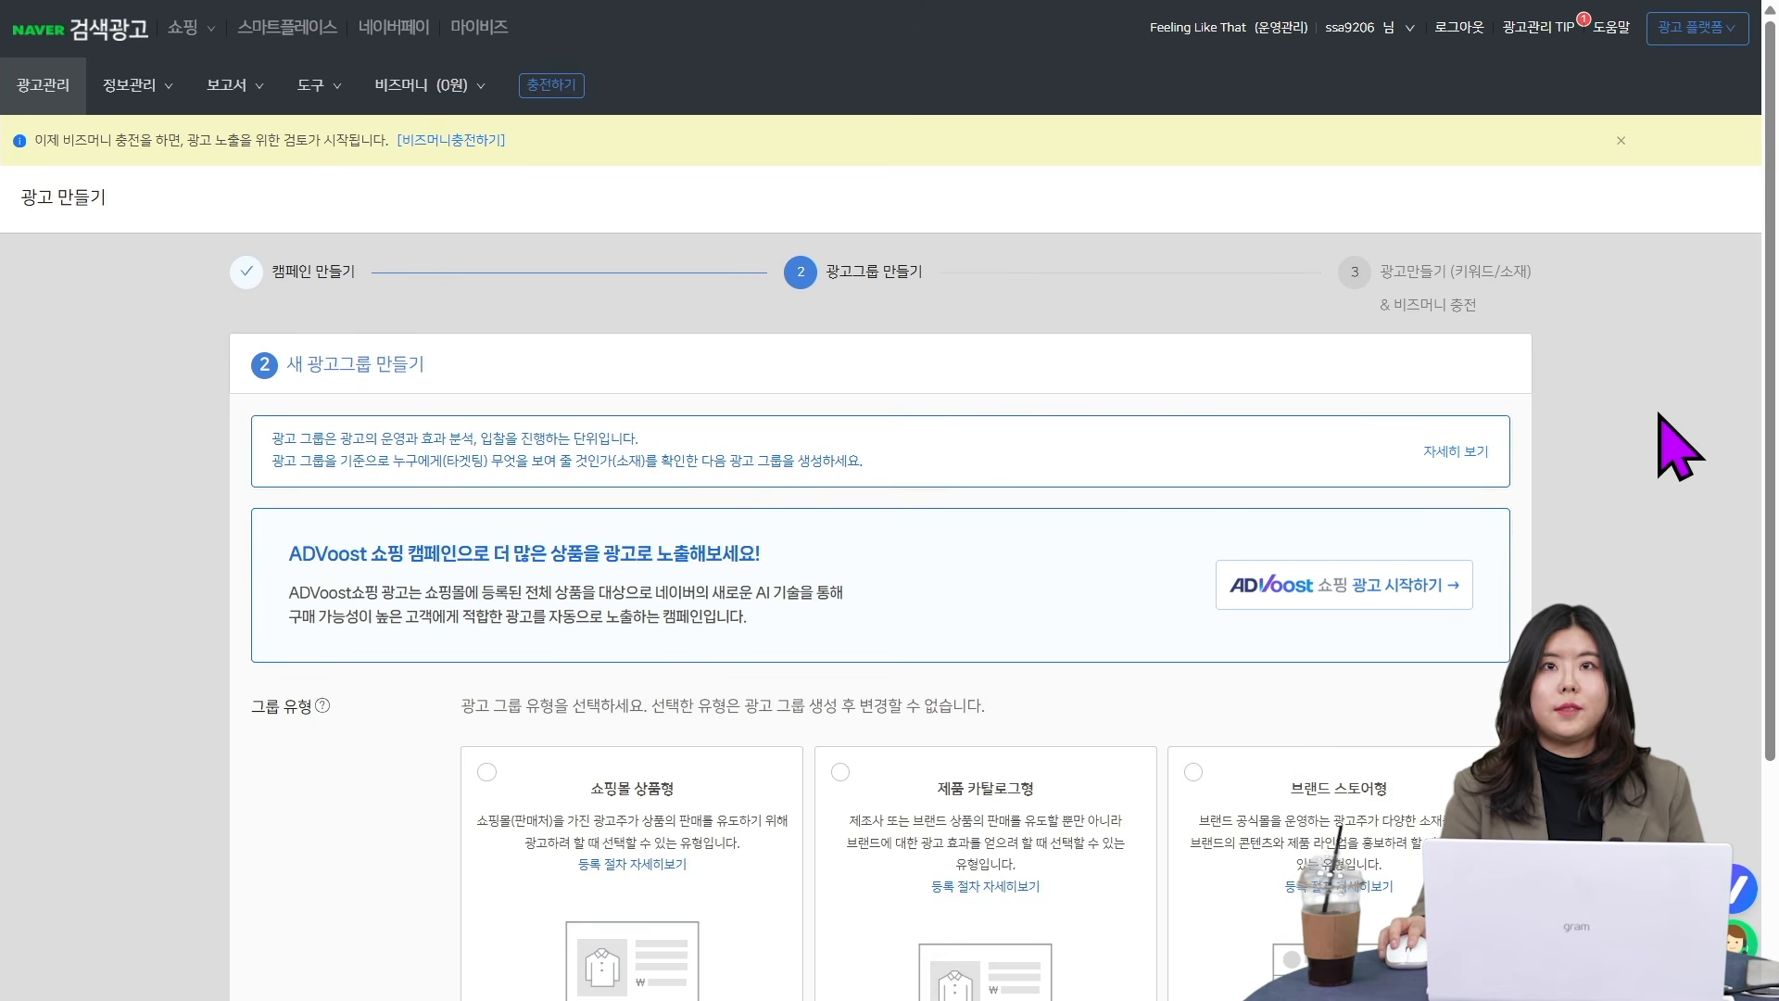
- Choose the shopping mall product type (쇼핑몰 상품형) for the new ad group
scroll(1659, 440, "down", 3)
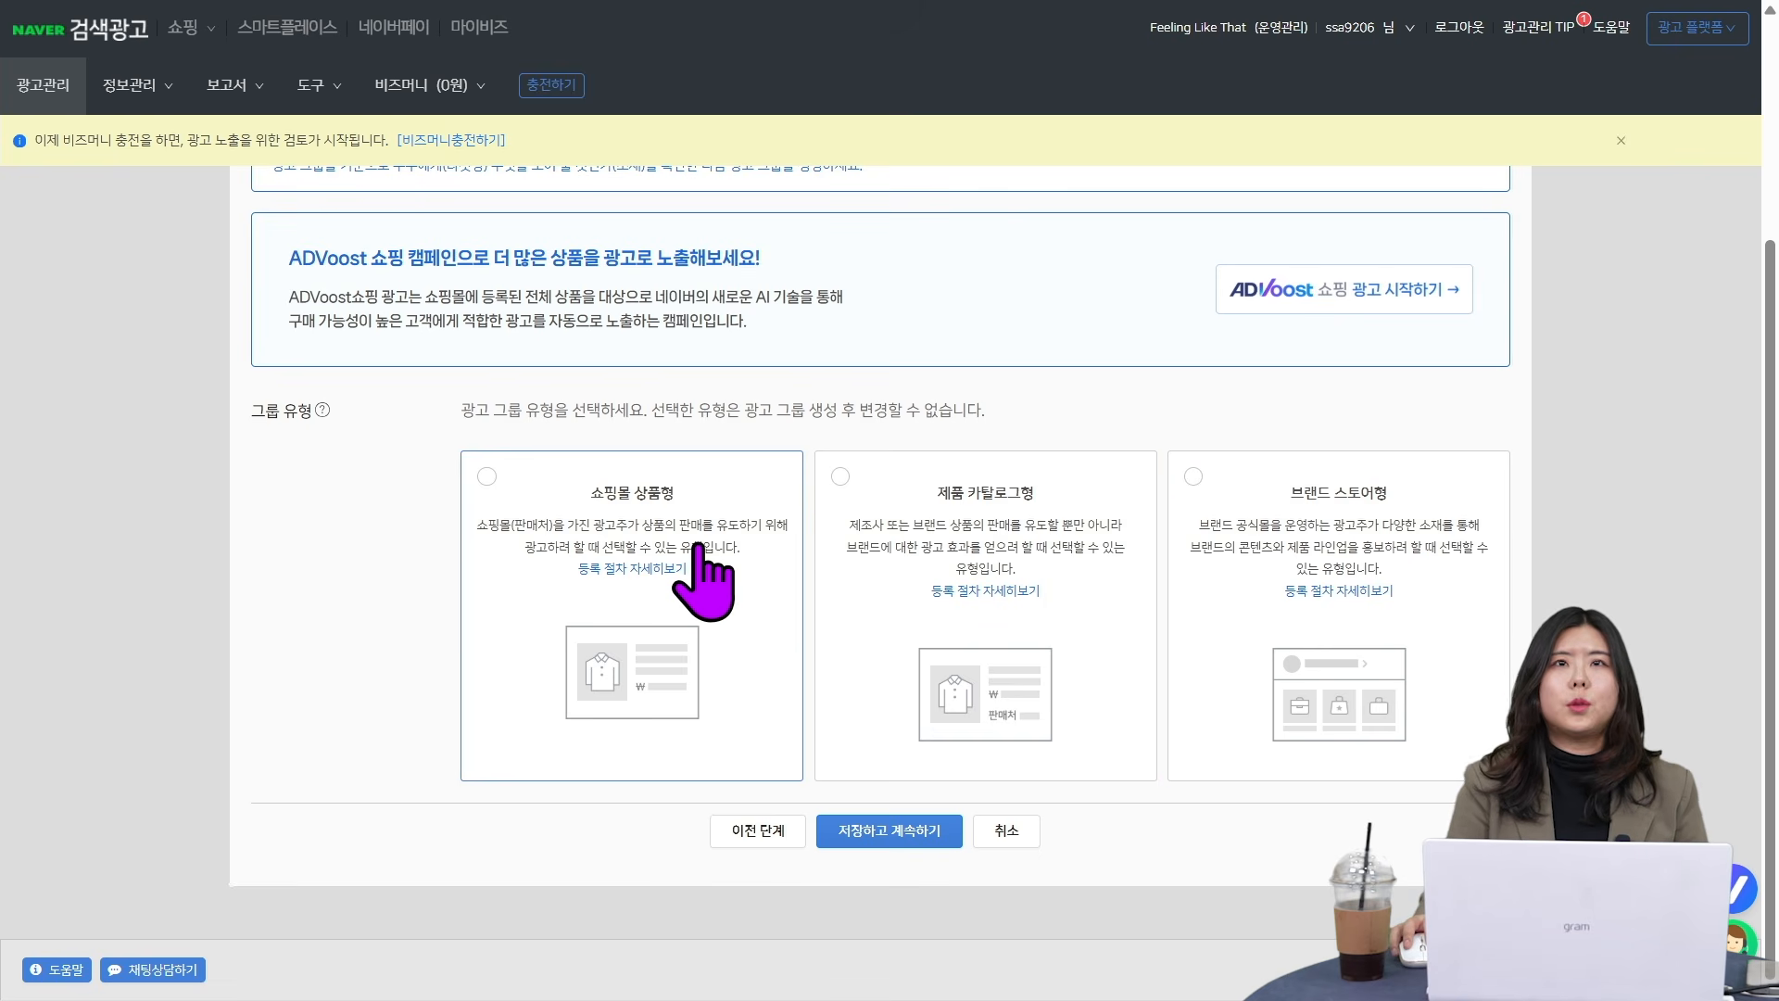
left_click(668, 536)
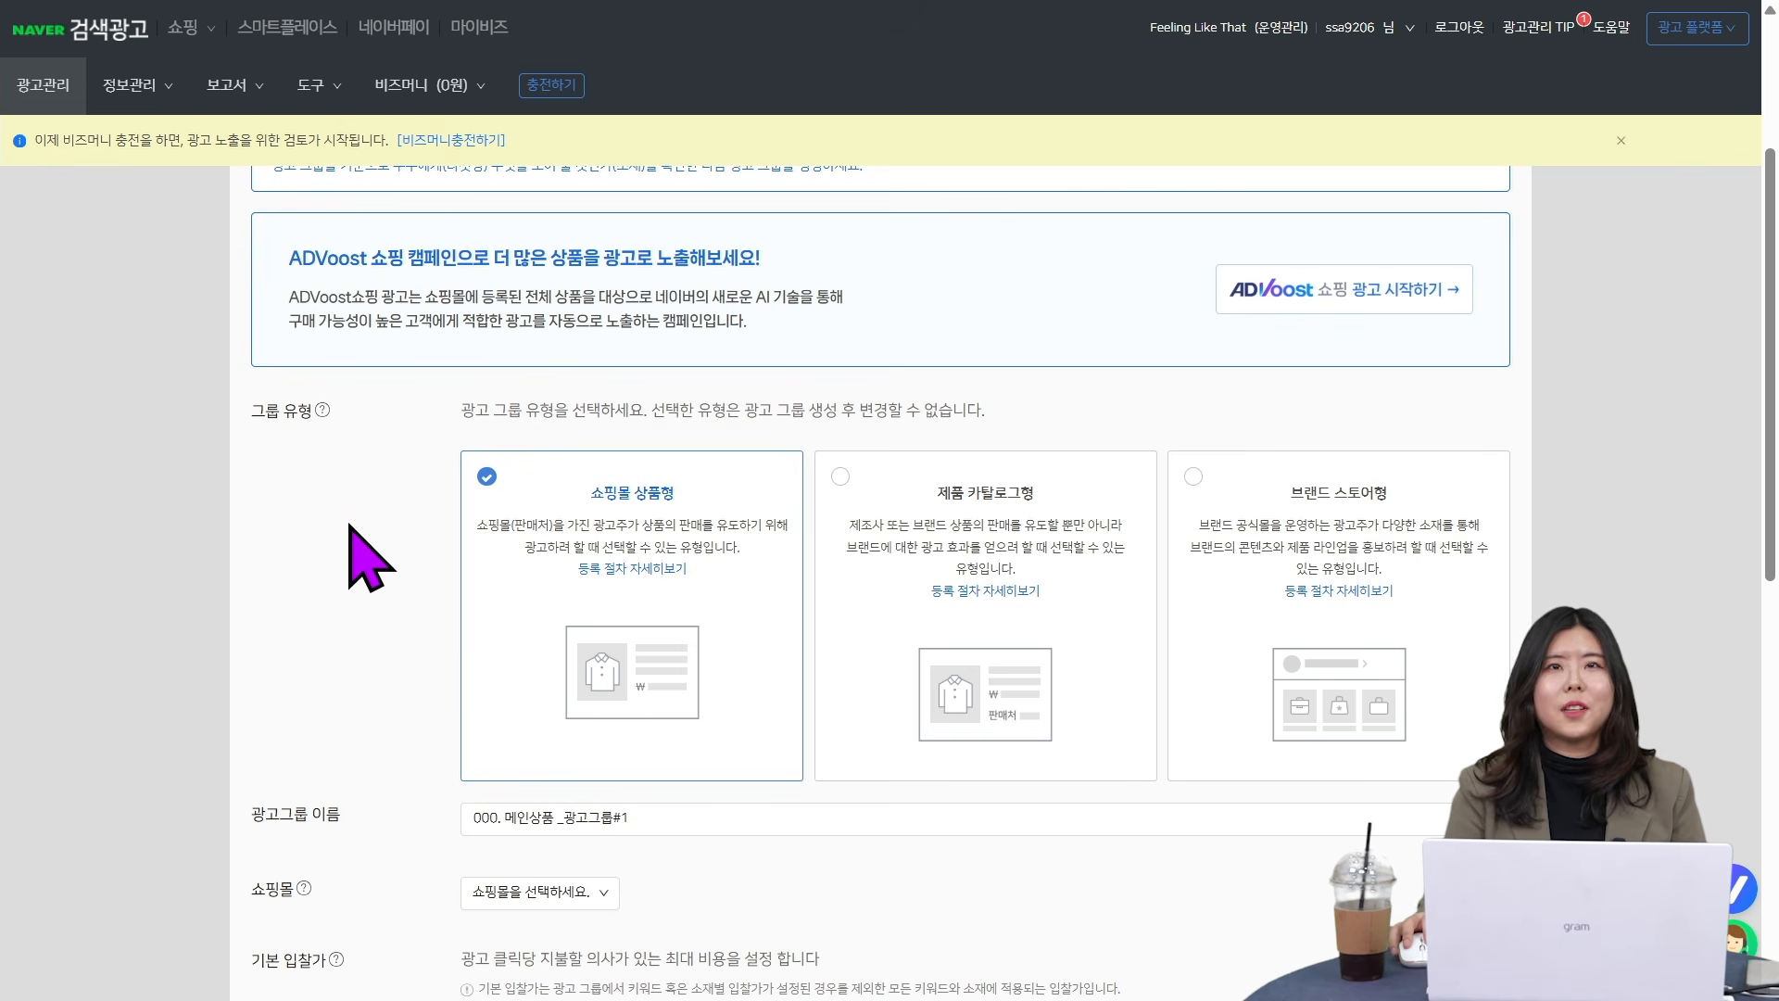
scroll(373, 570, "down", 1)
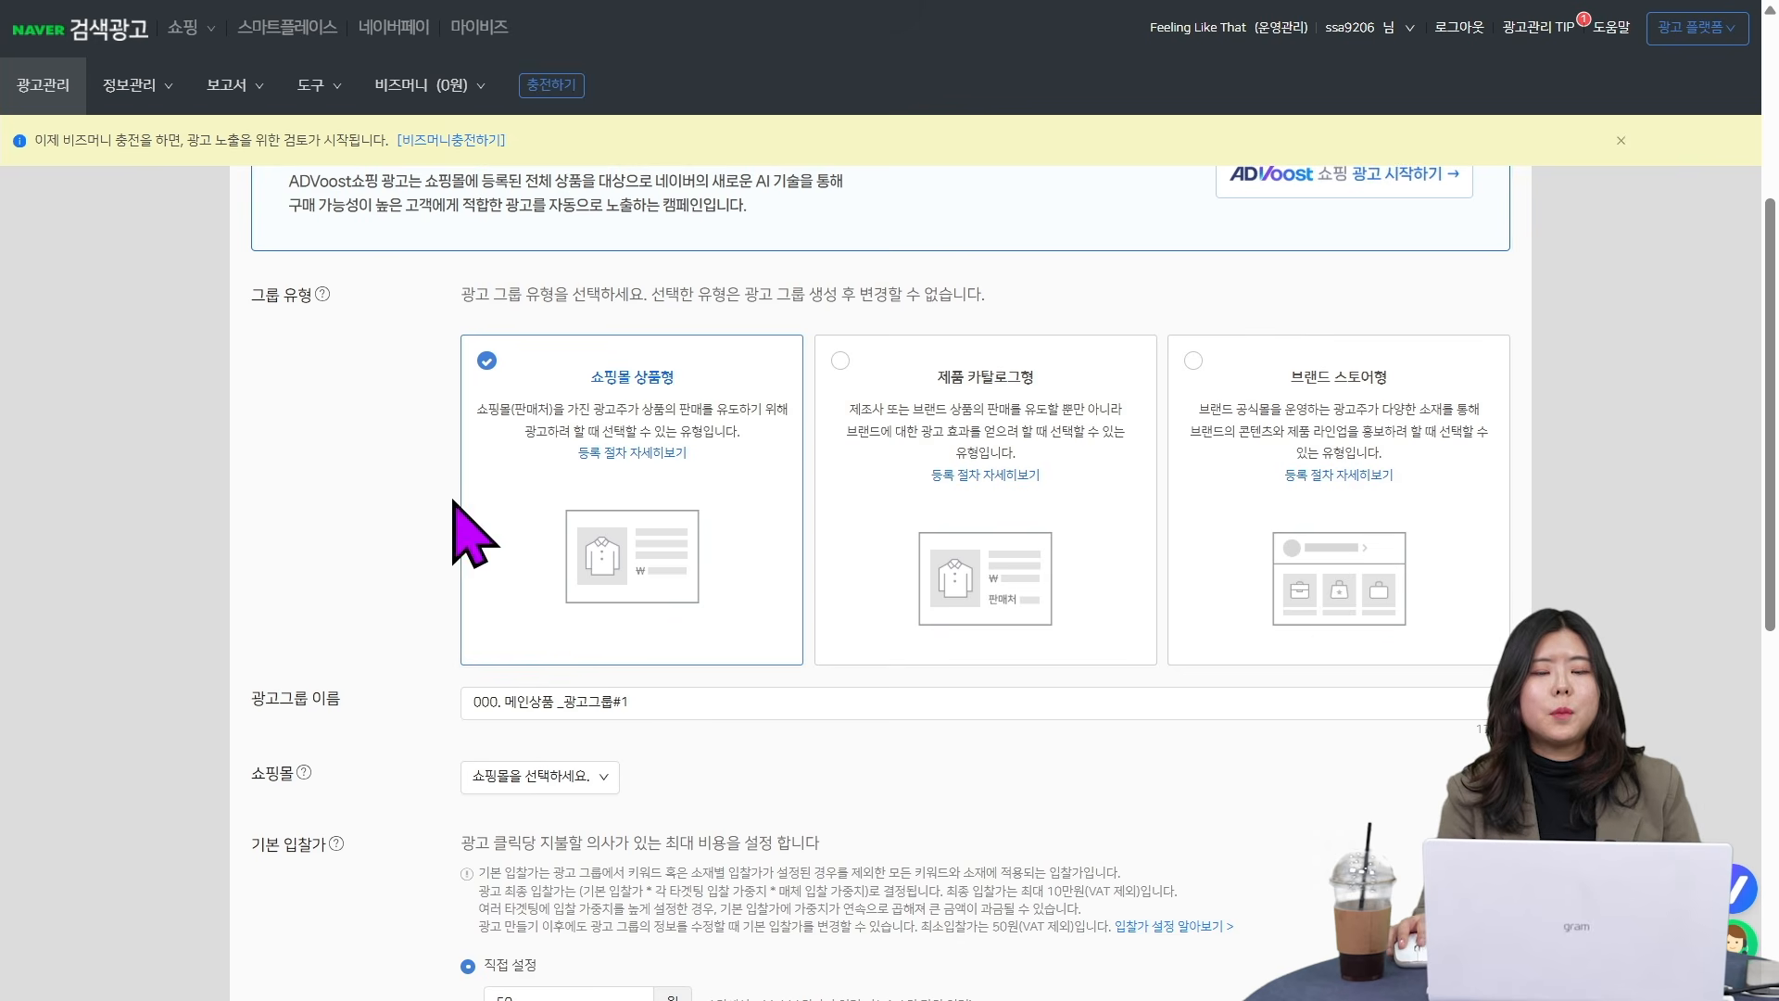
scroll(753, 742, "down", 3)
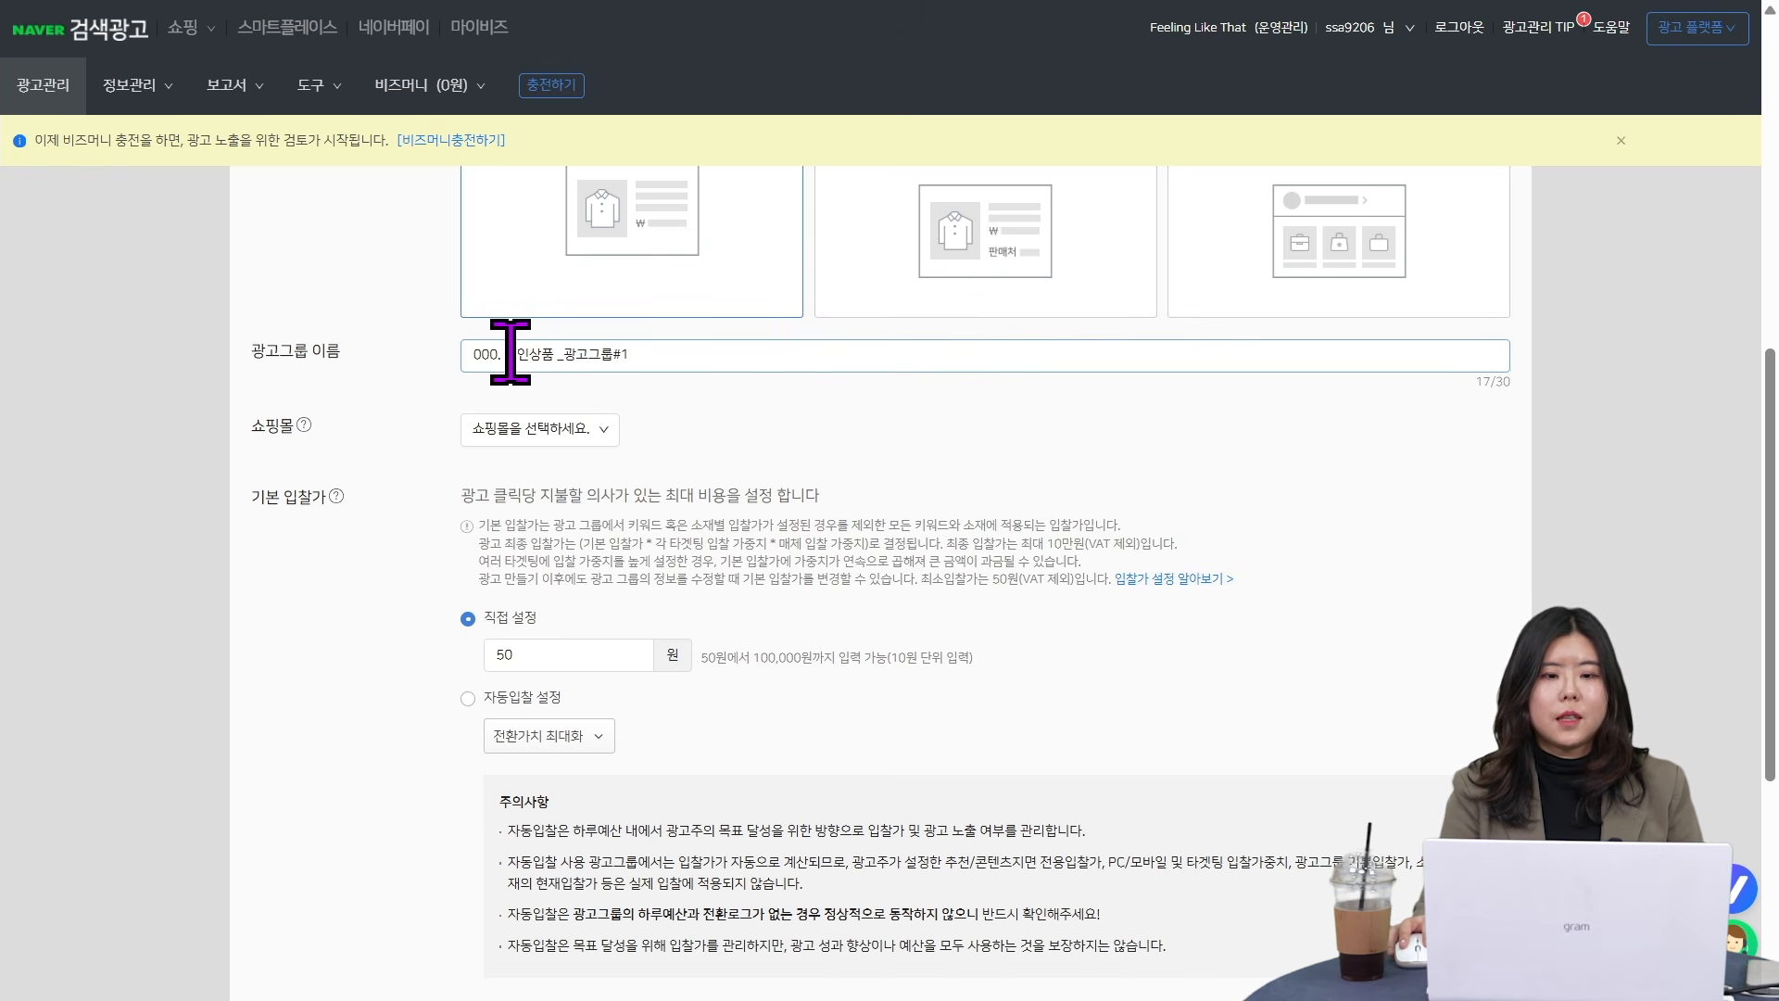
left_click_drag(574, 343, 714, 343)
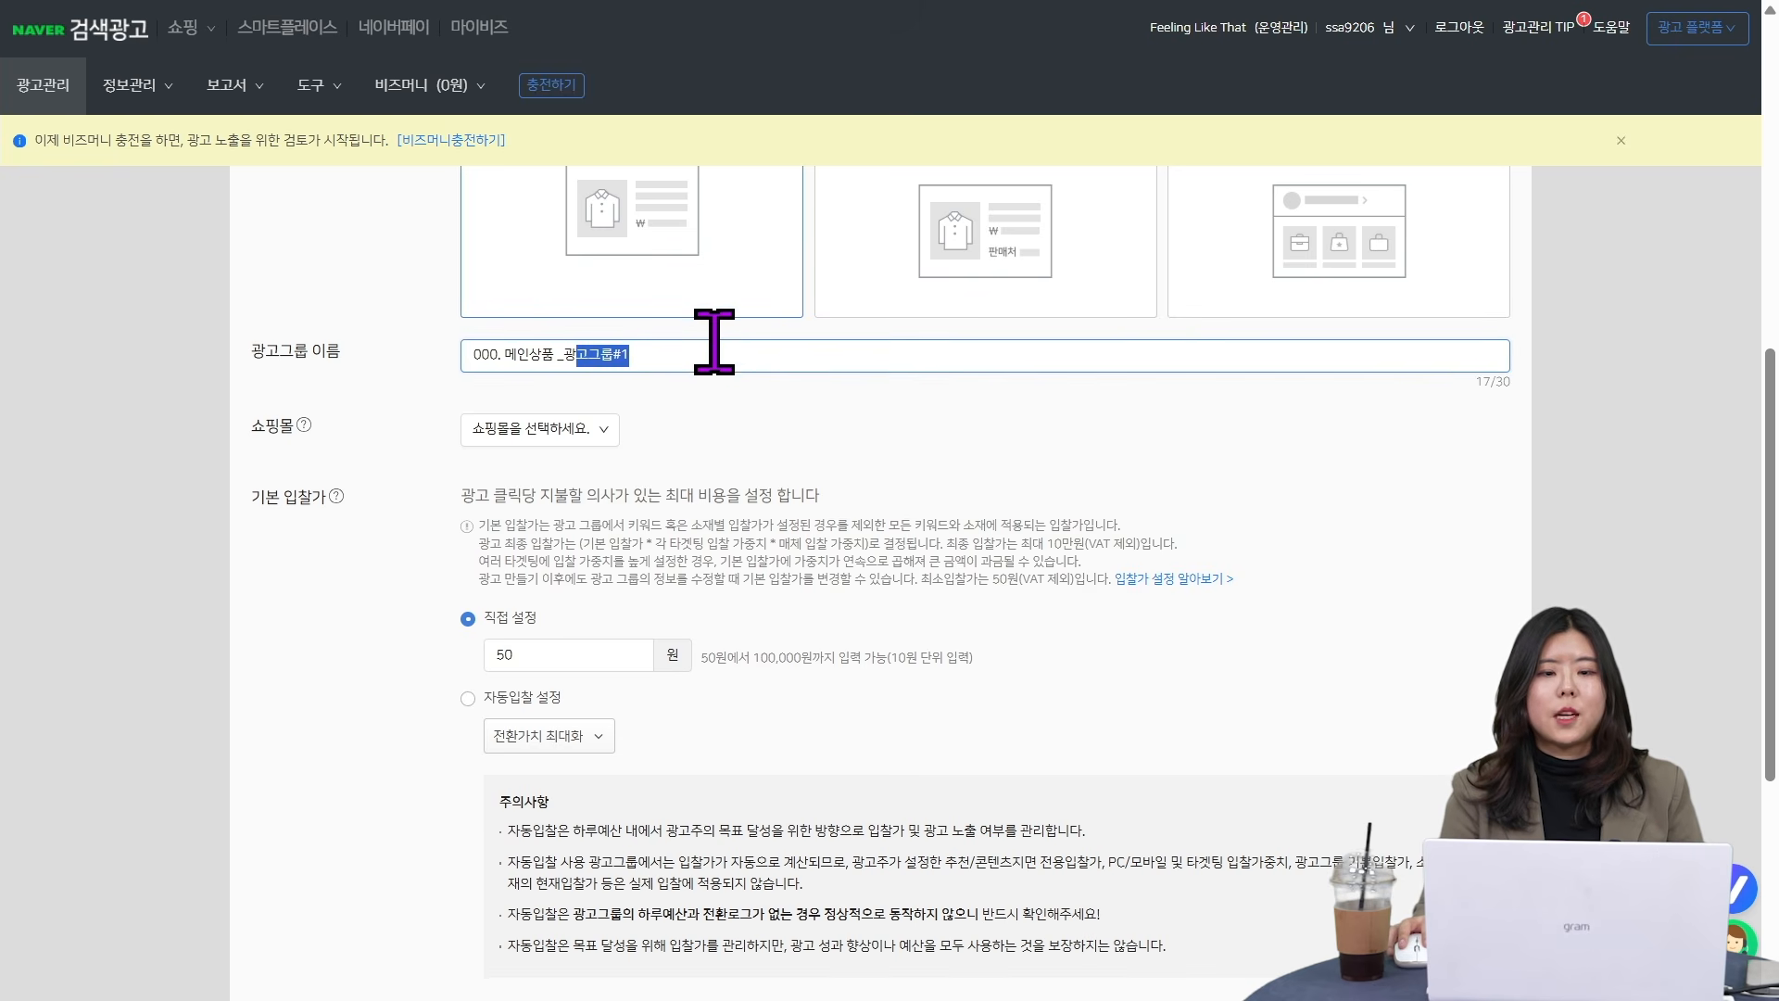
left_click(788, 363)
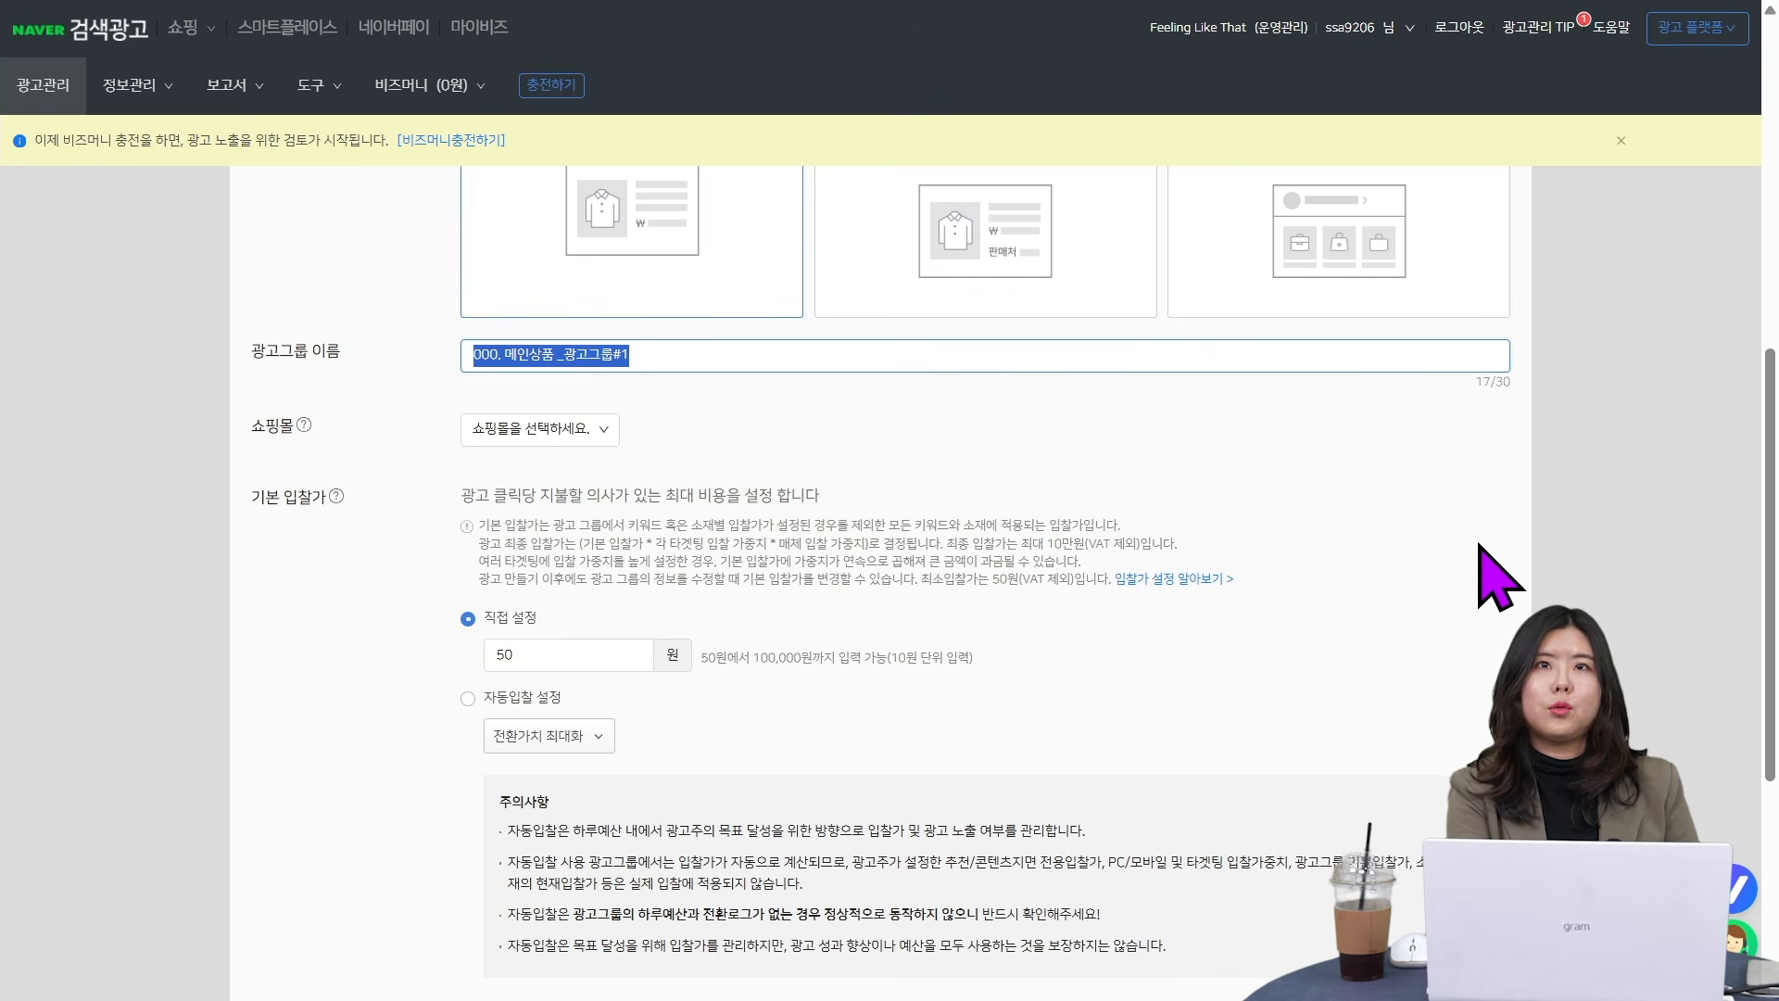
left_click(1498, 575)
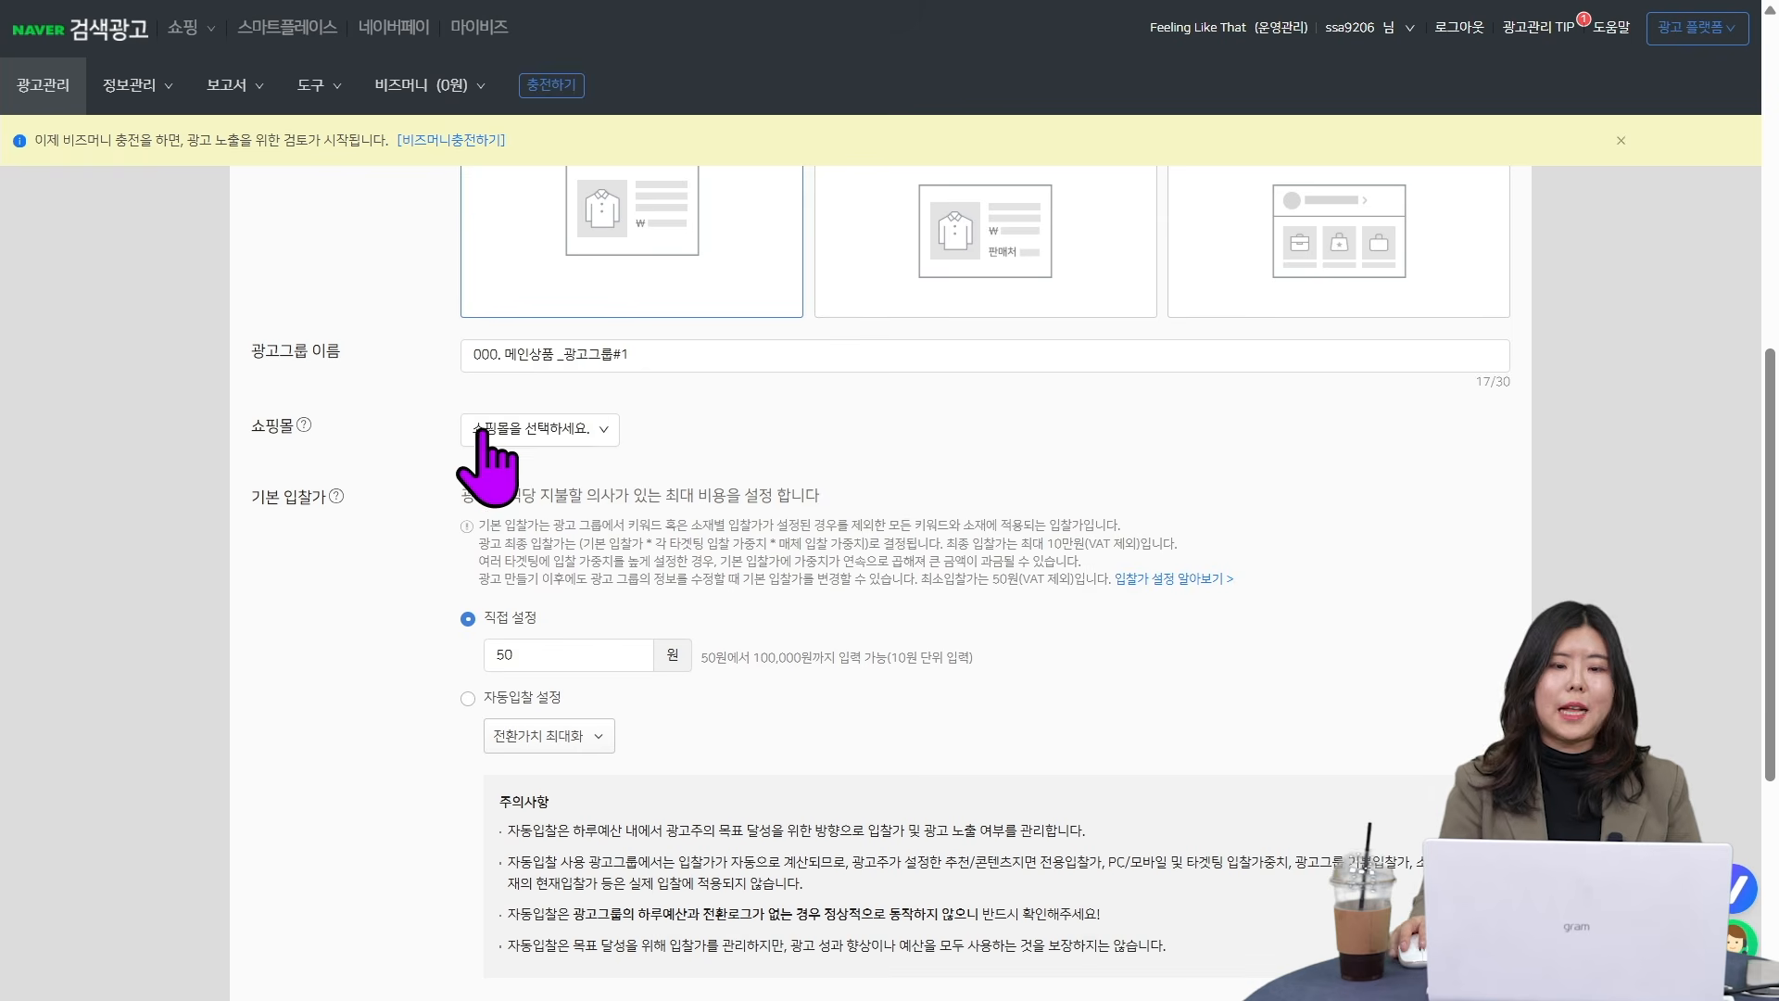
scroll(586, 566, "up", 1)
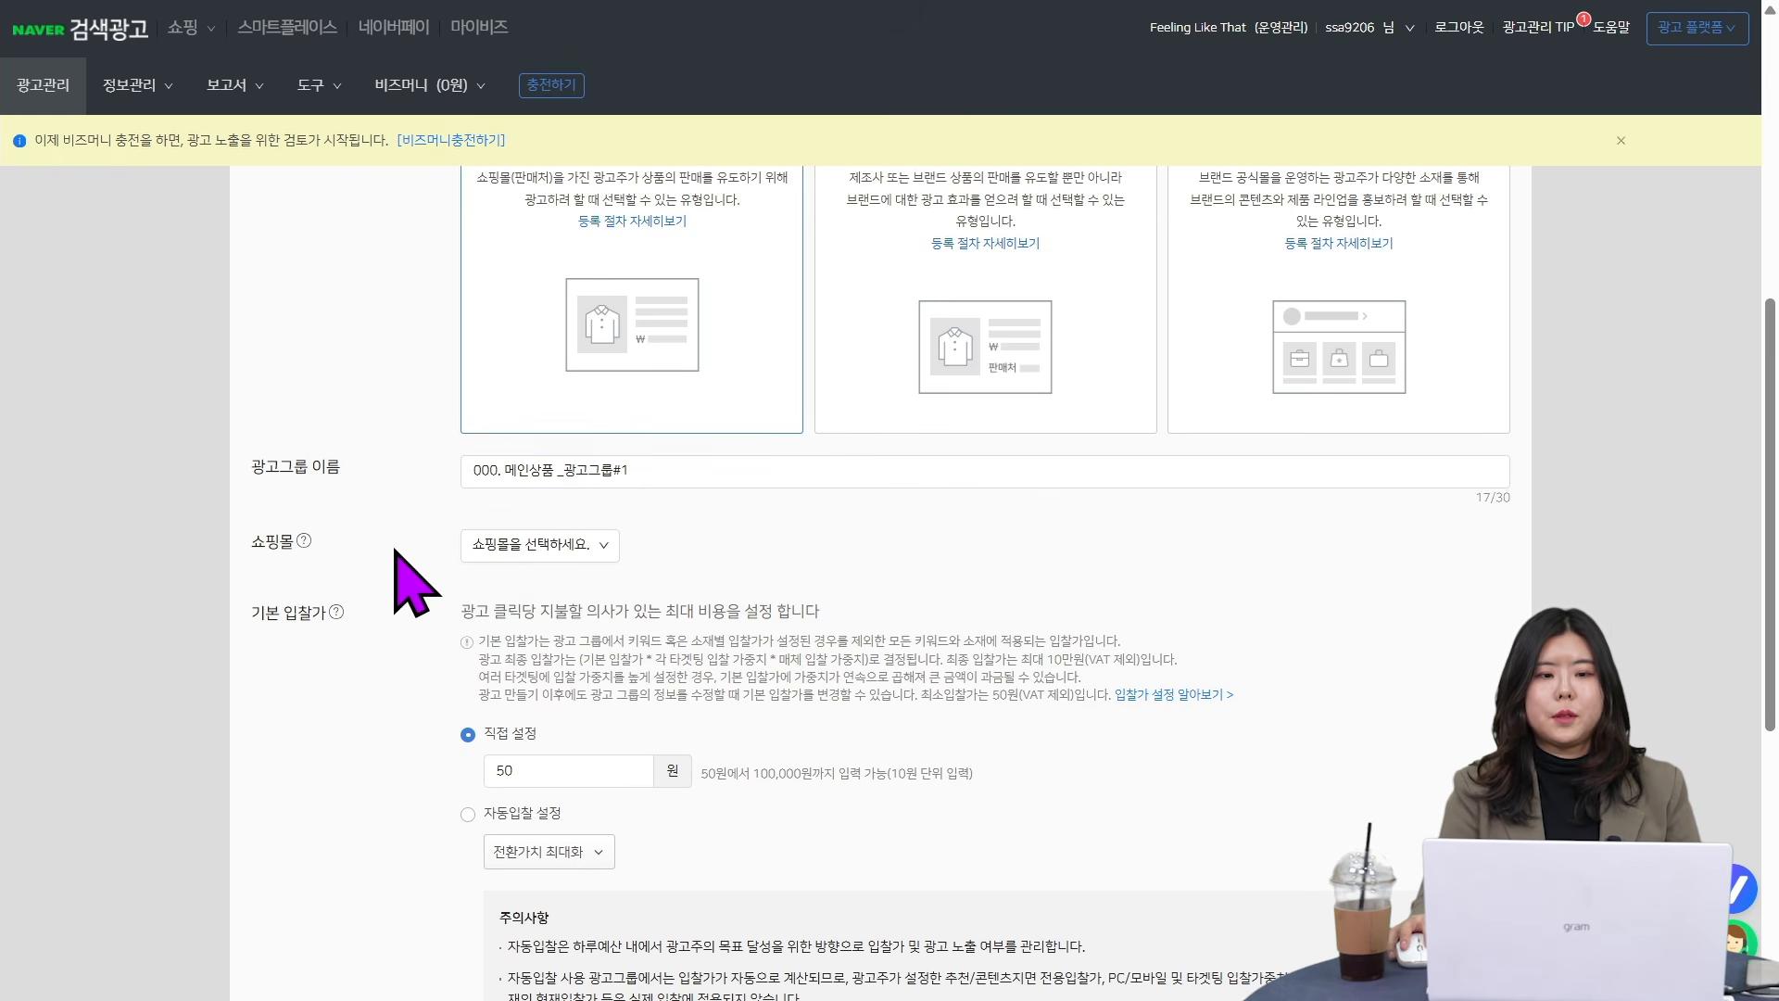
left_click(517, 554)
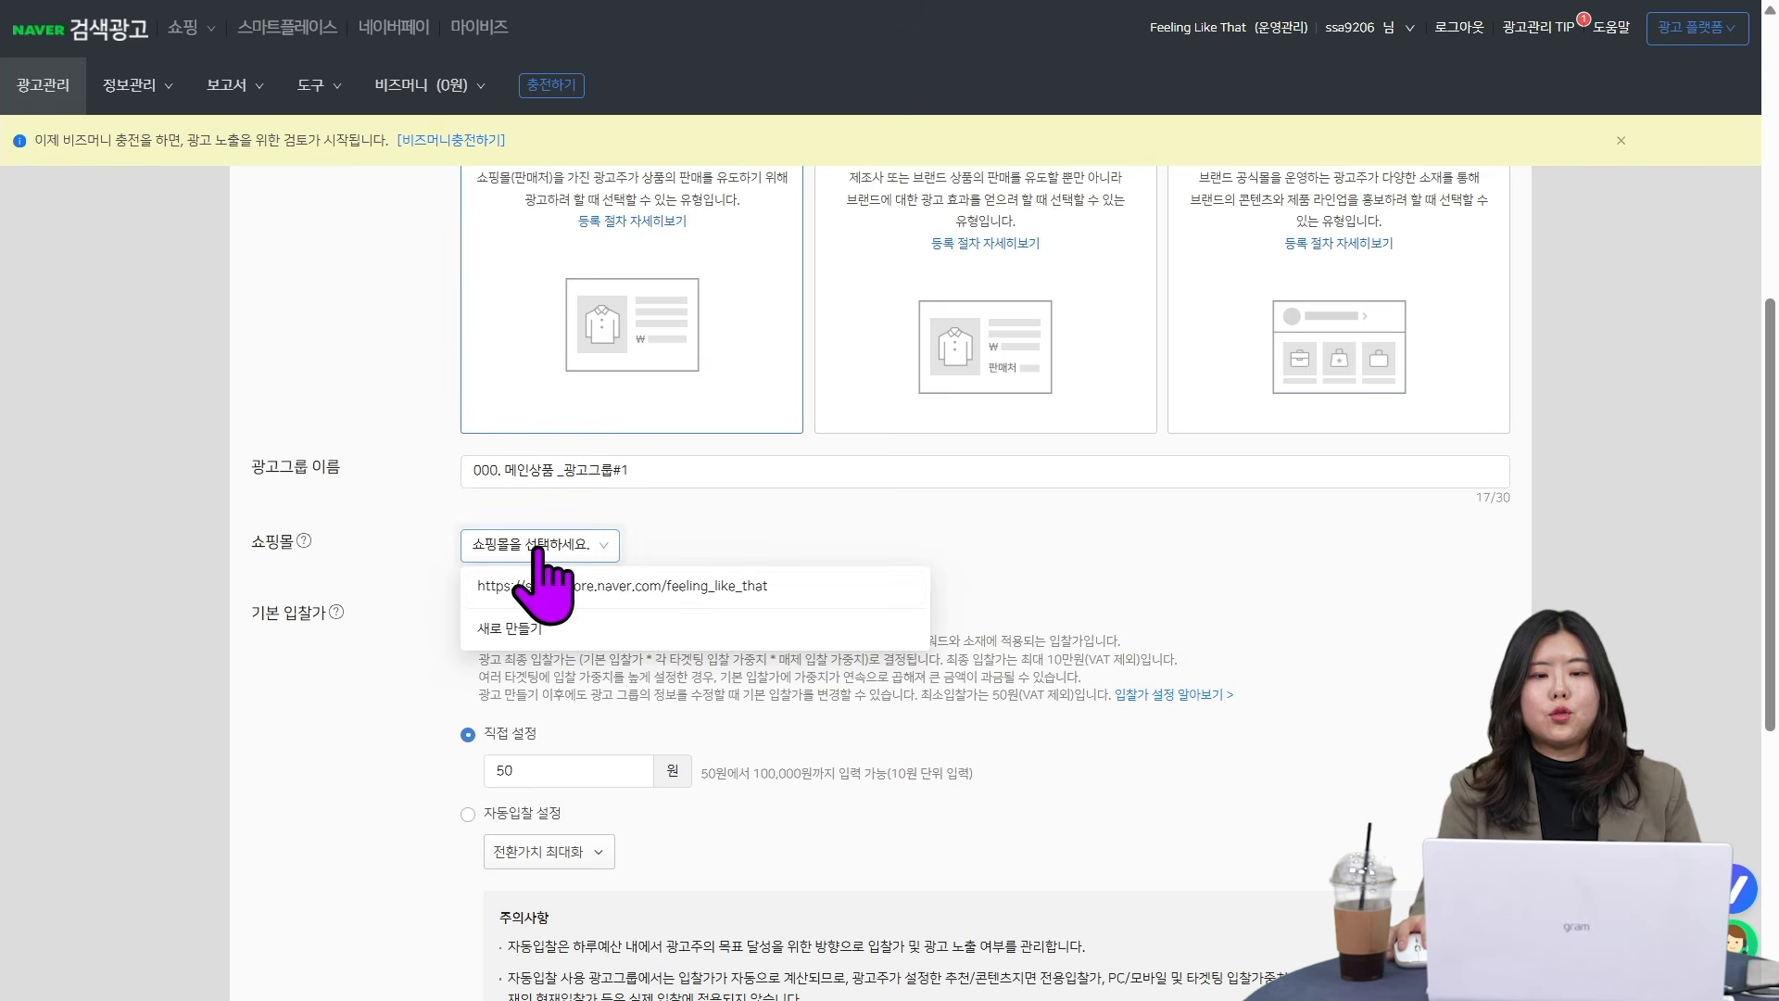
left_click(667, 593)
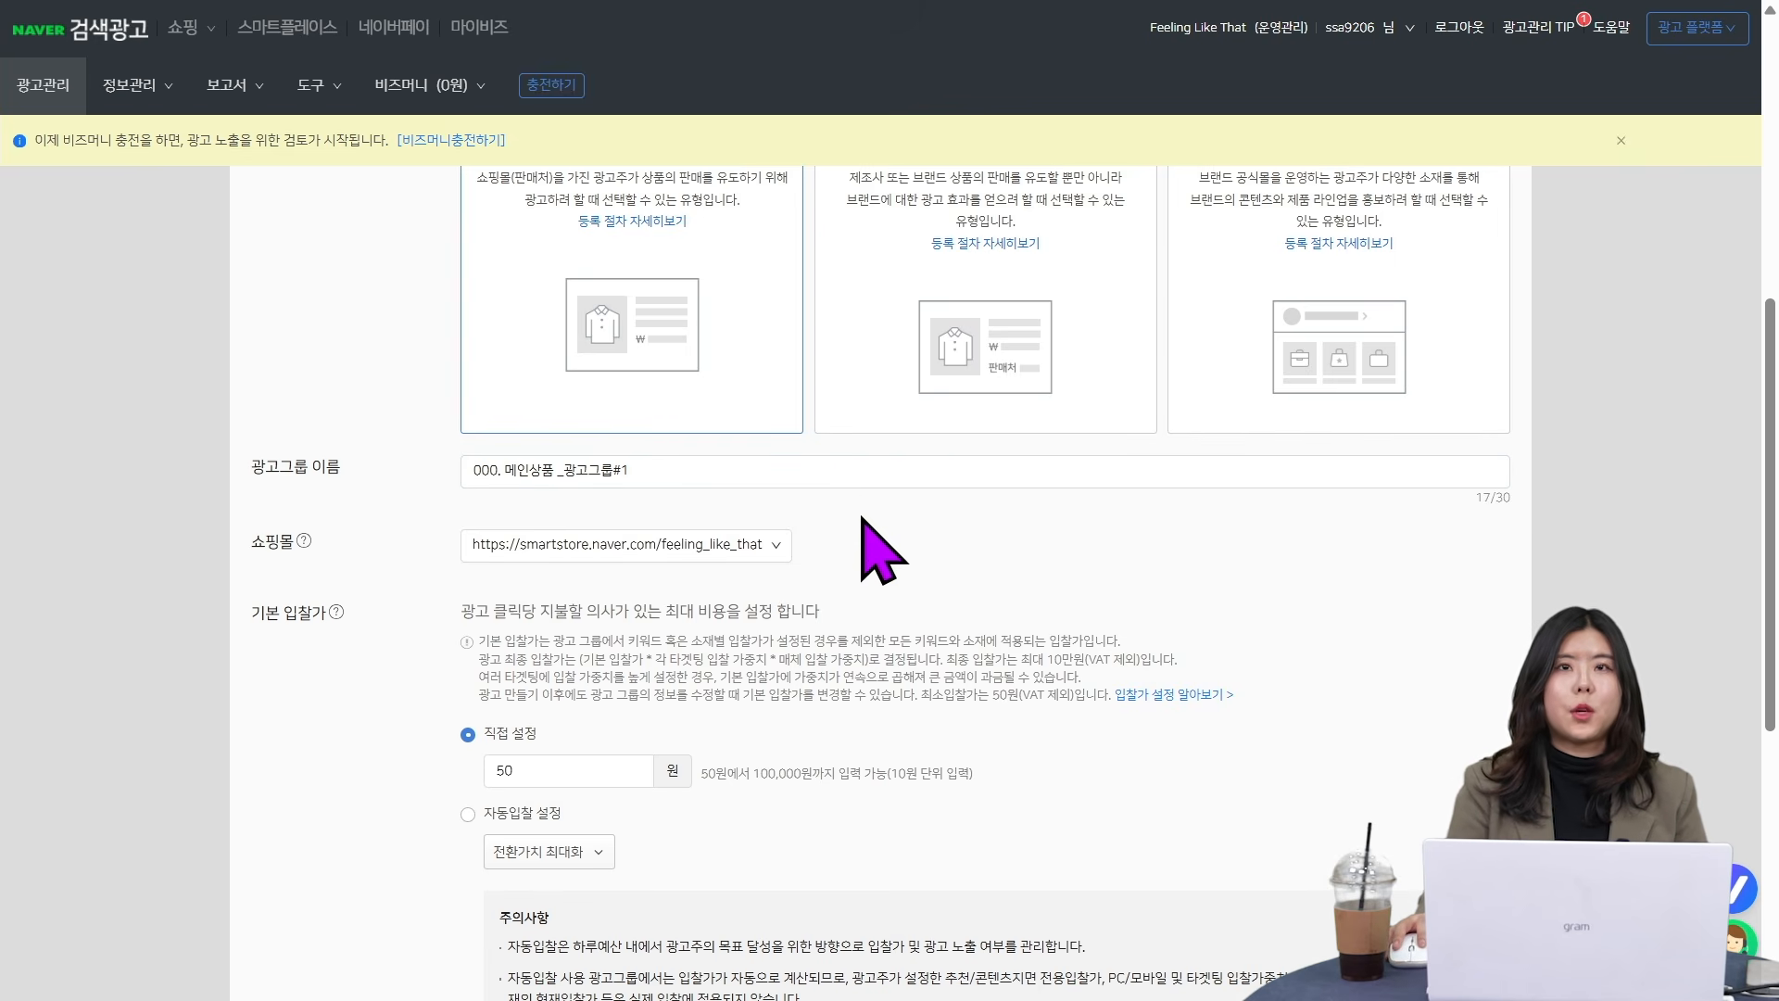
scroll(862, 519, "down", 1)
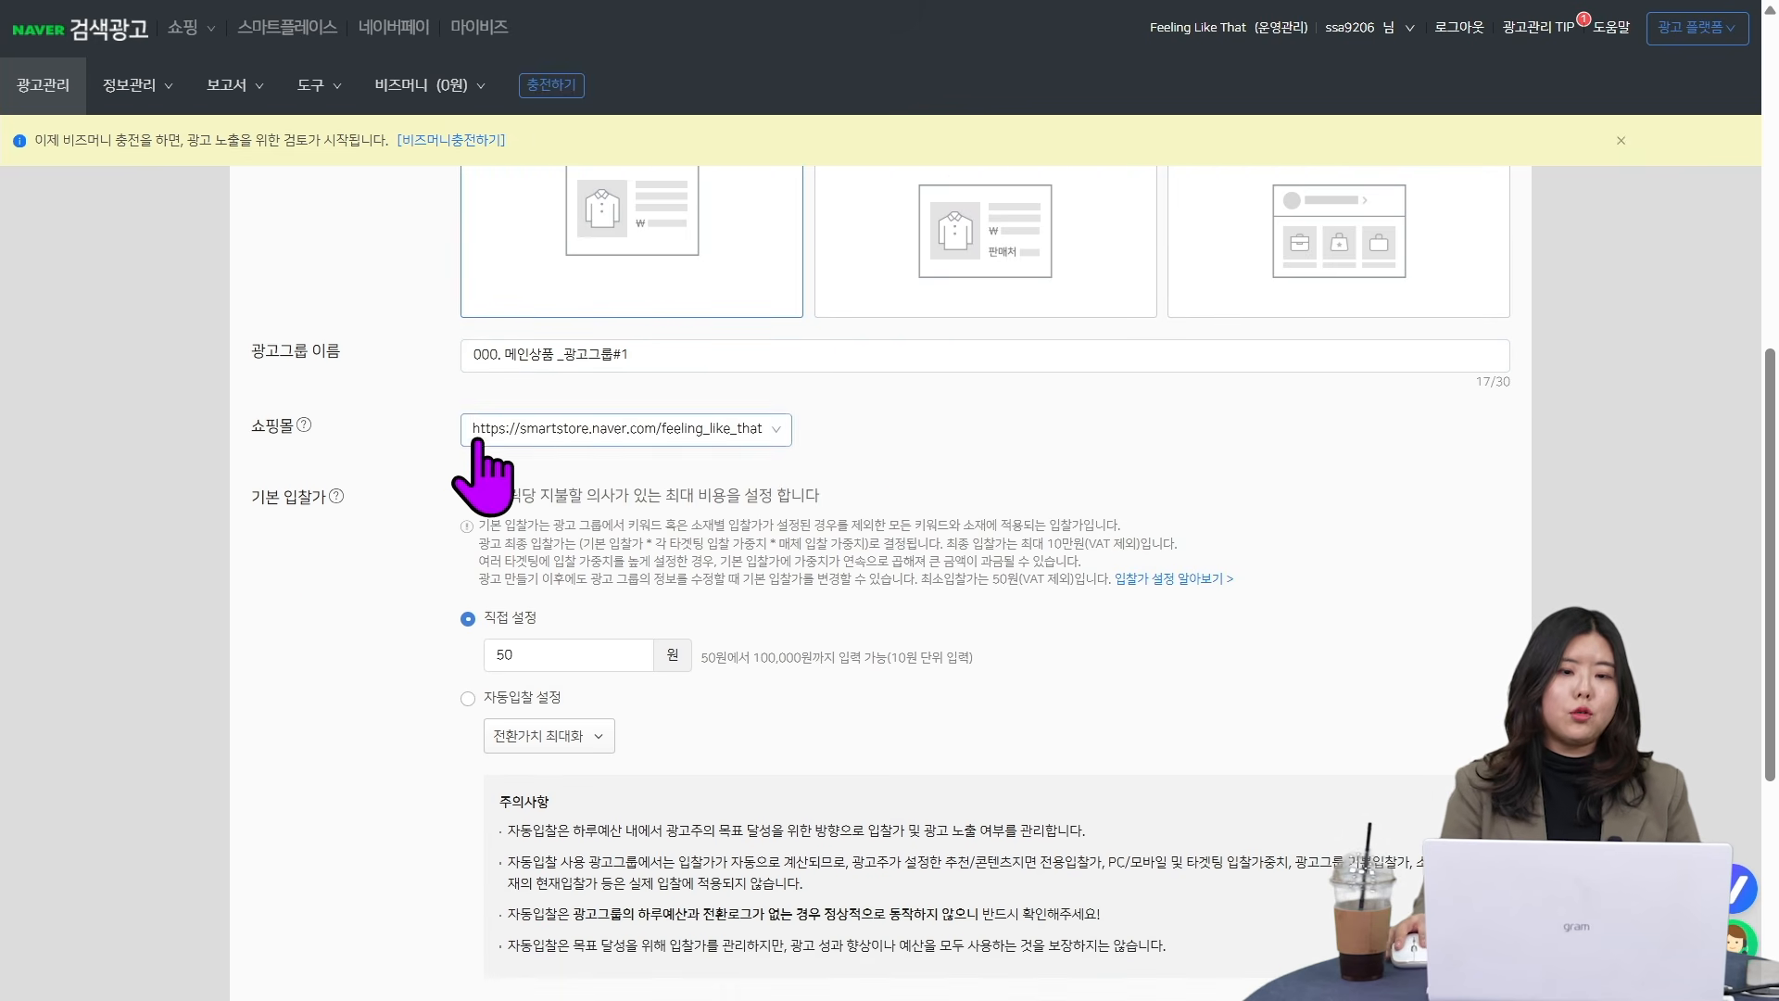
left_click(547, 445)
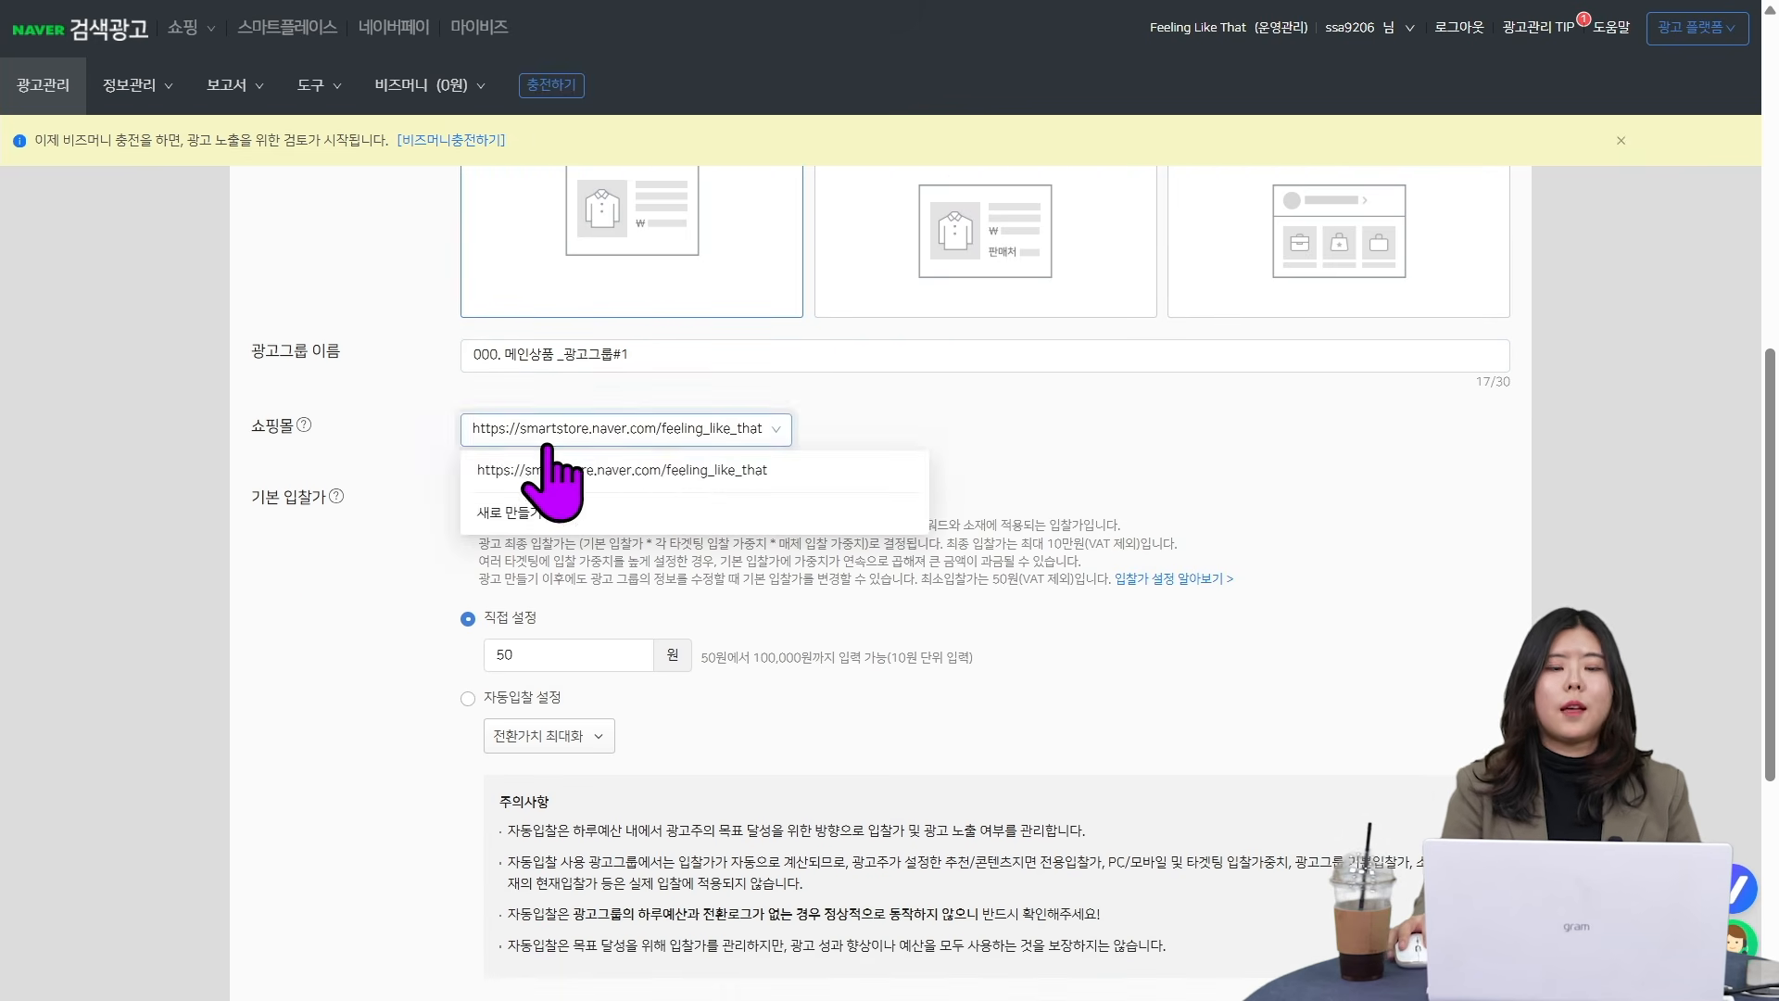
left_click(755, 473)
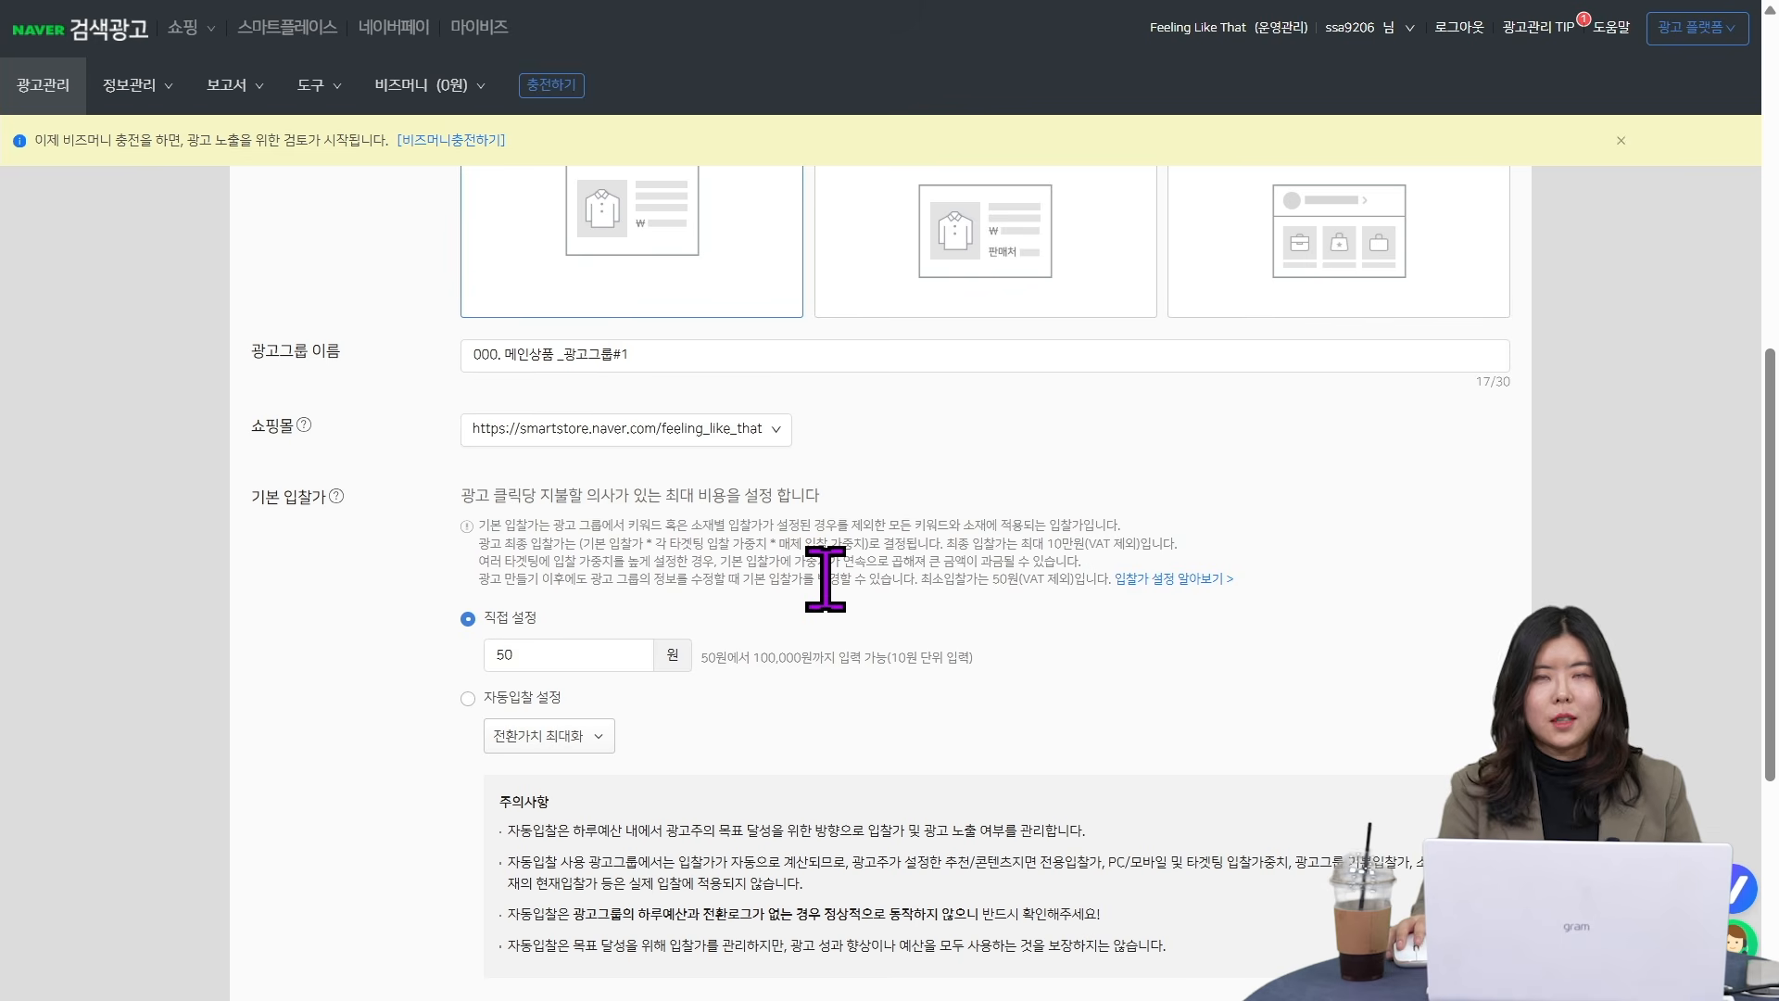
- Set the ad group's directly entered base bid (기본 입찰가) to 500원
scroll(825, 579, "down", 1)
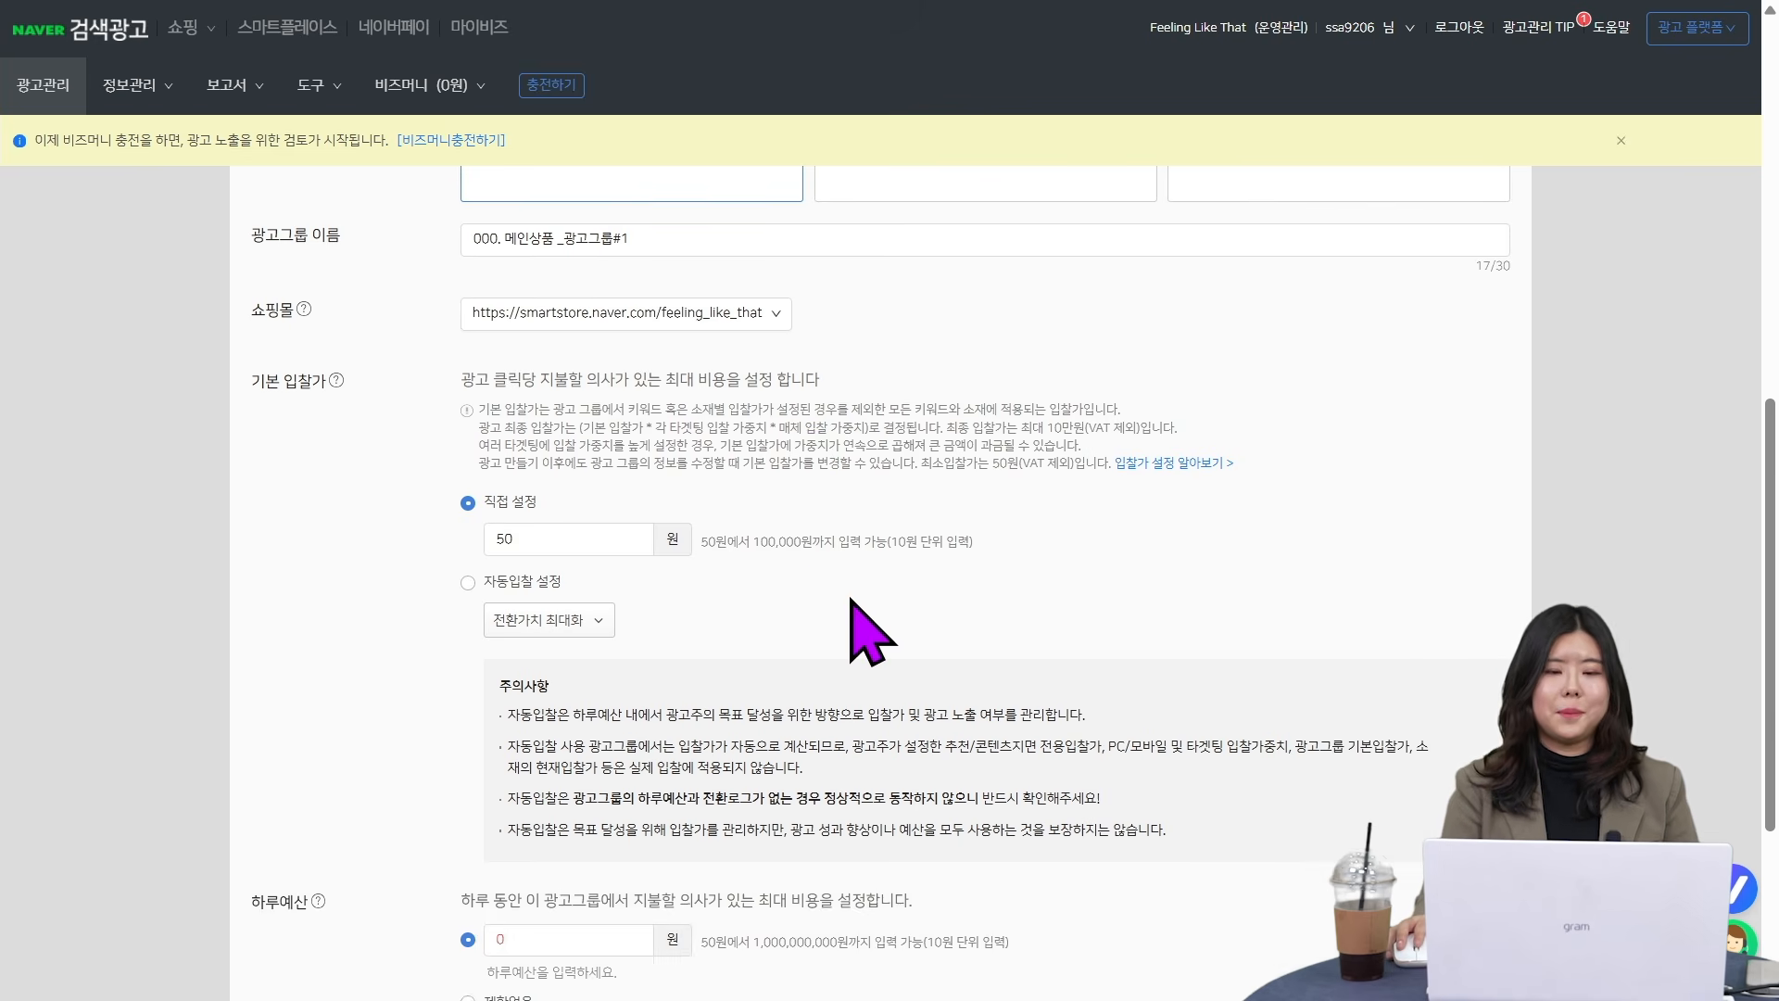
scroll(851, 601, "down", 1)
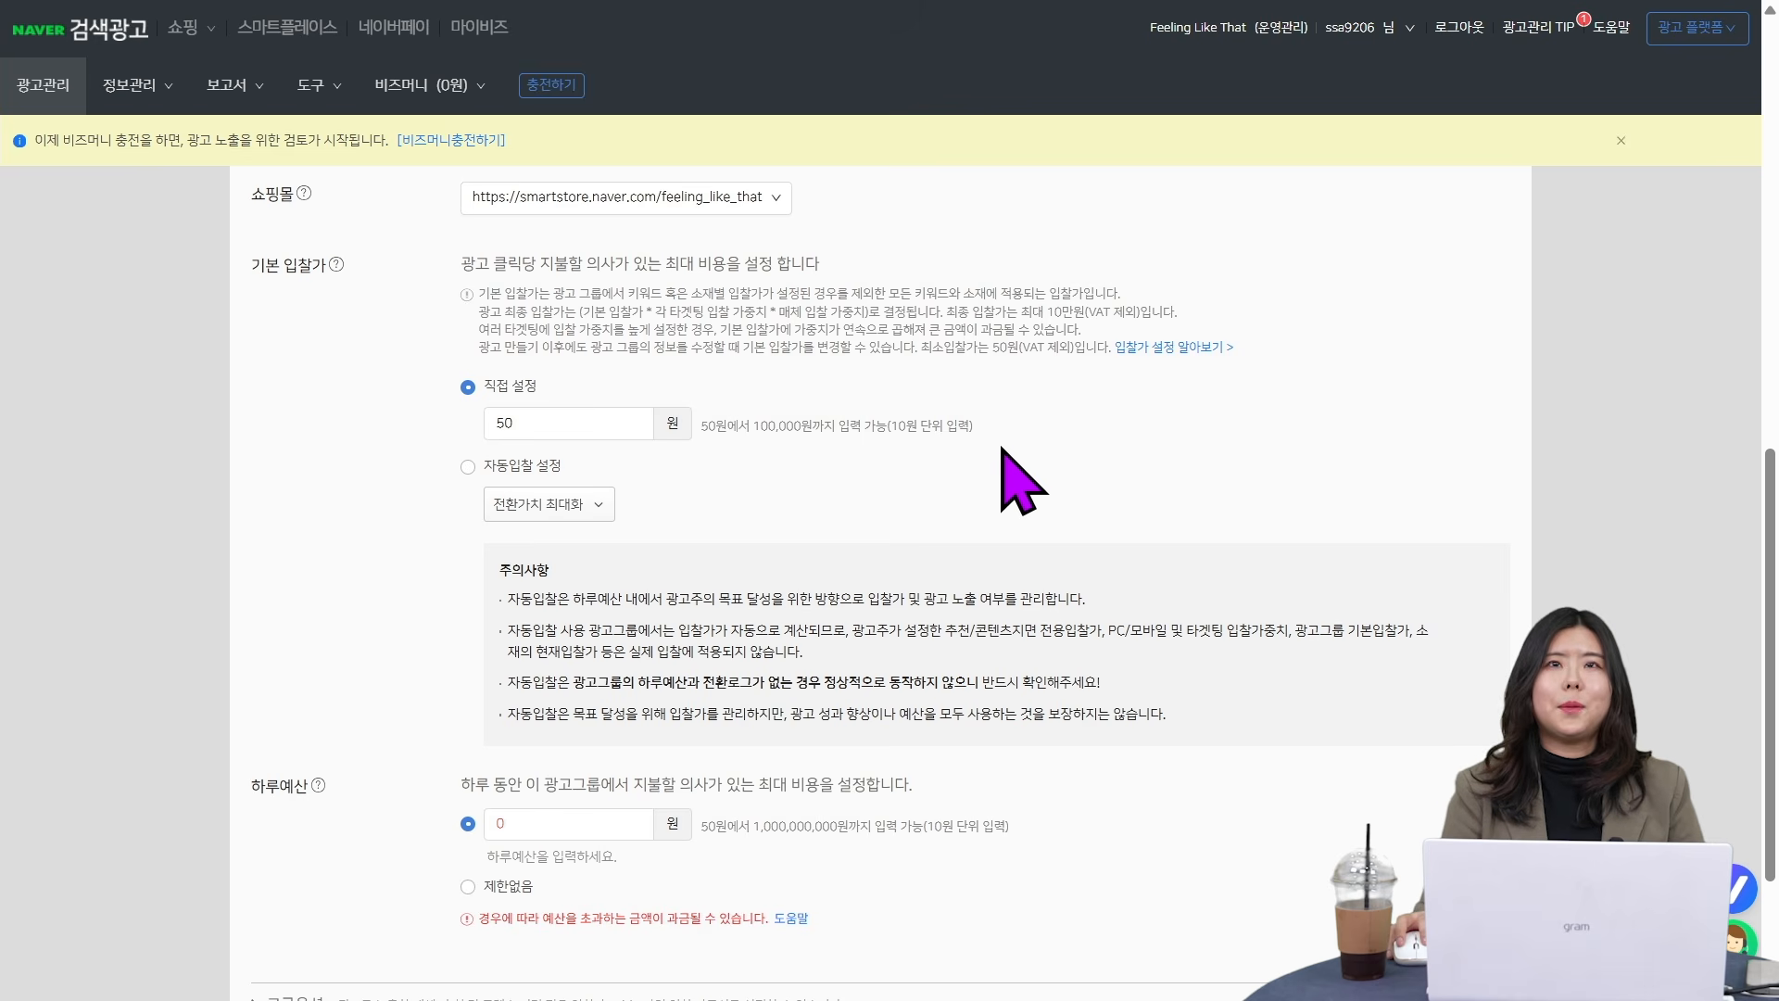
double_click(506, 423)
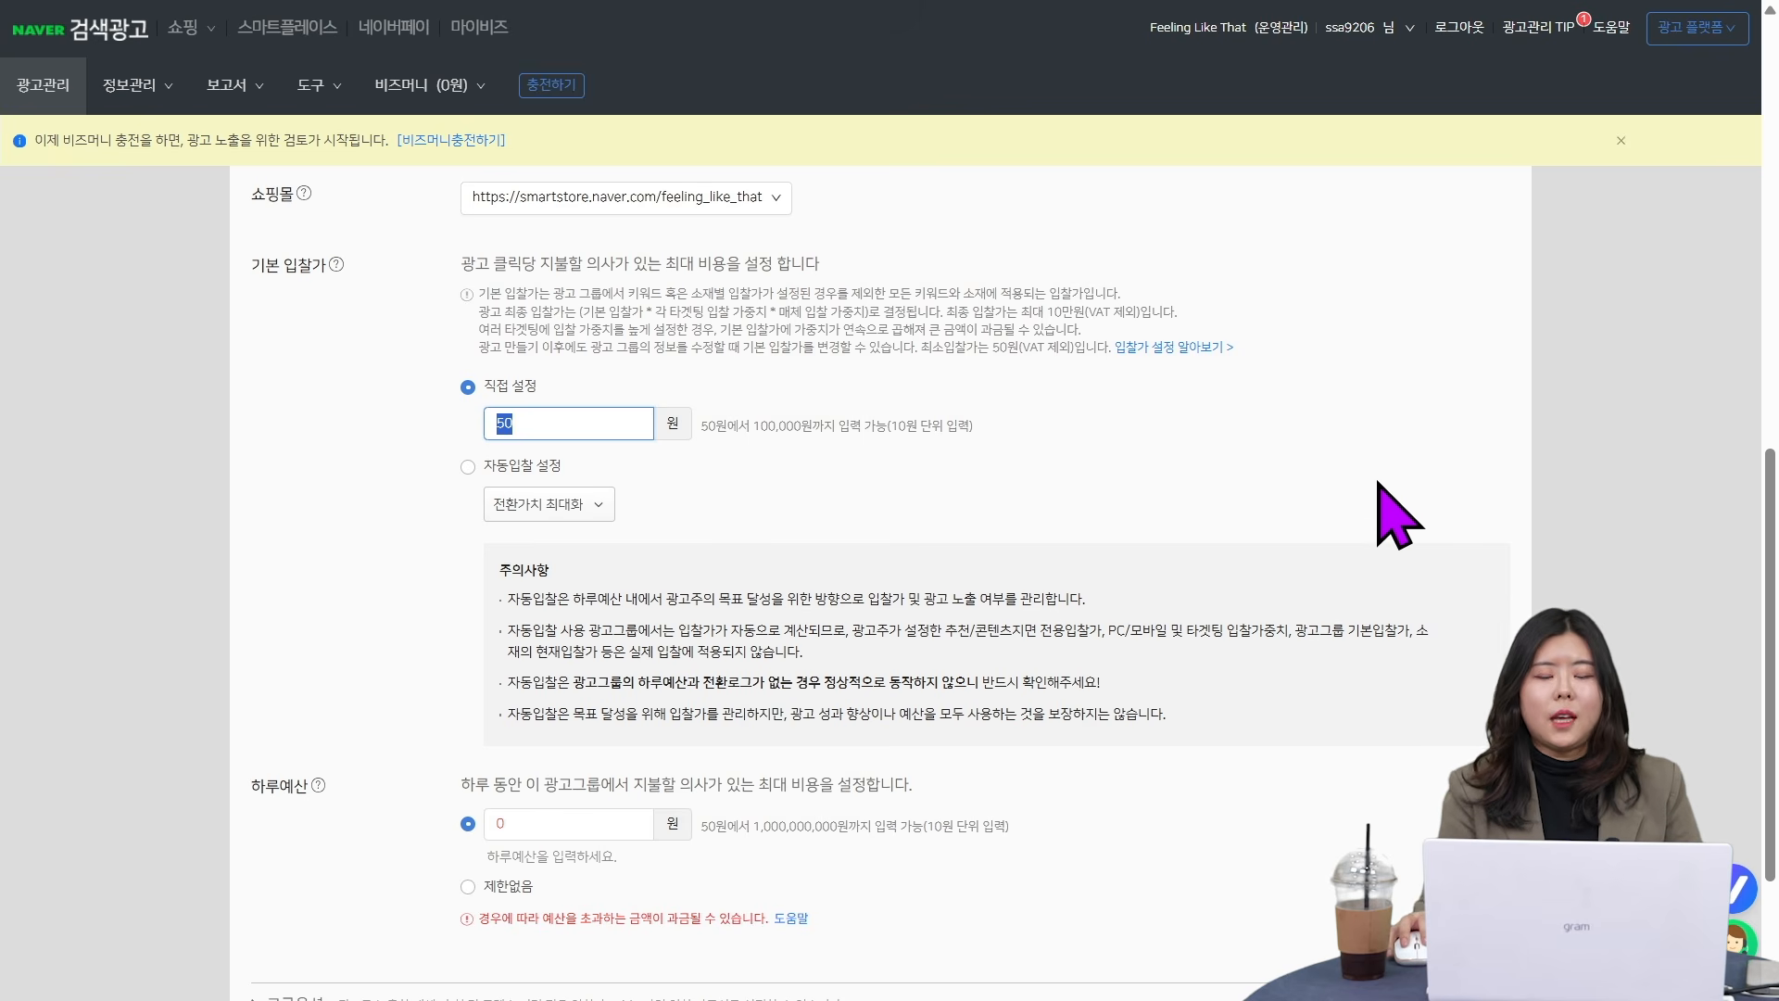
type("500")
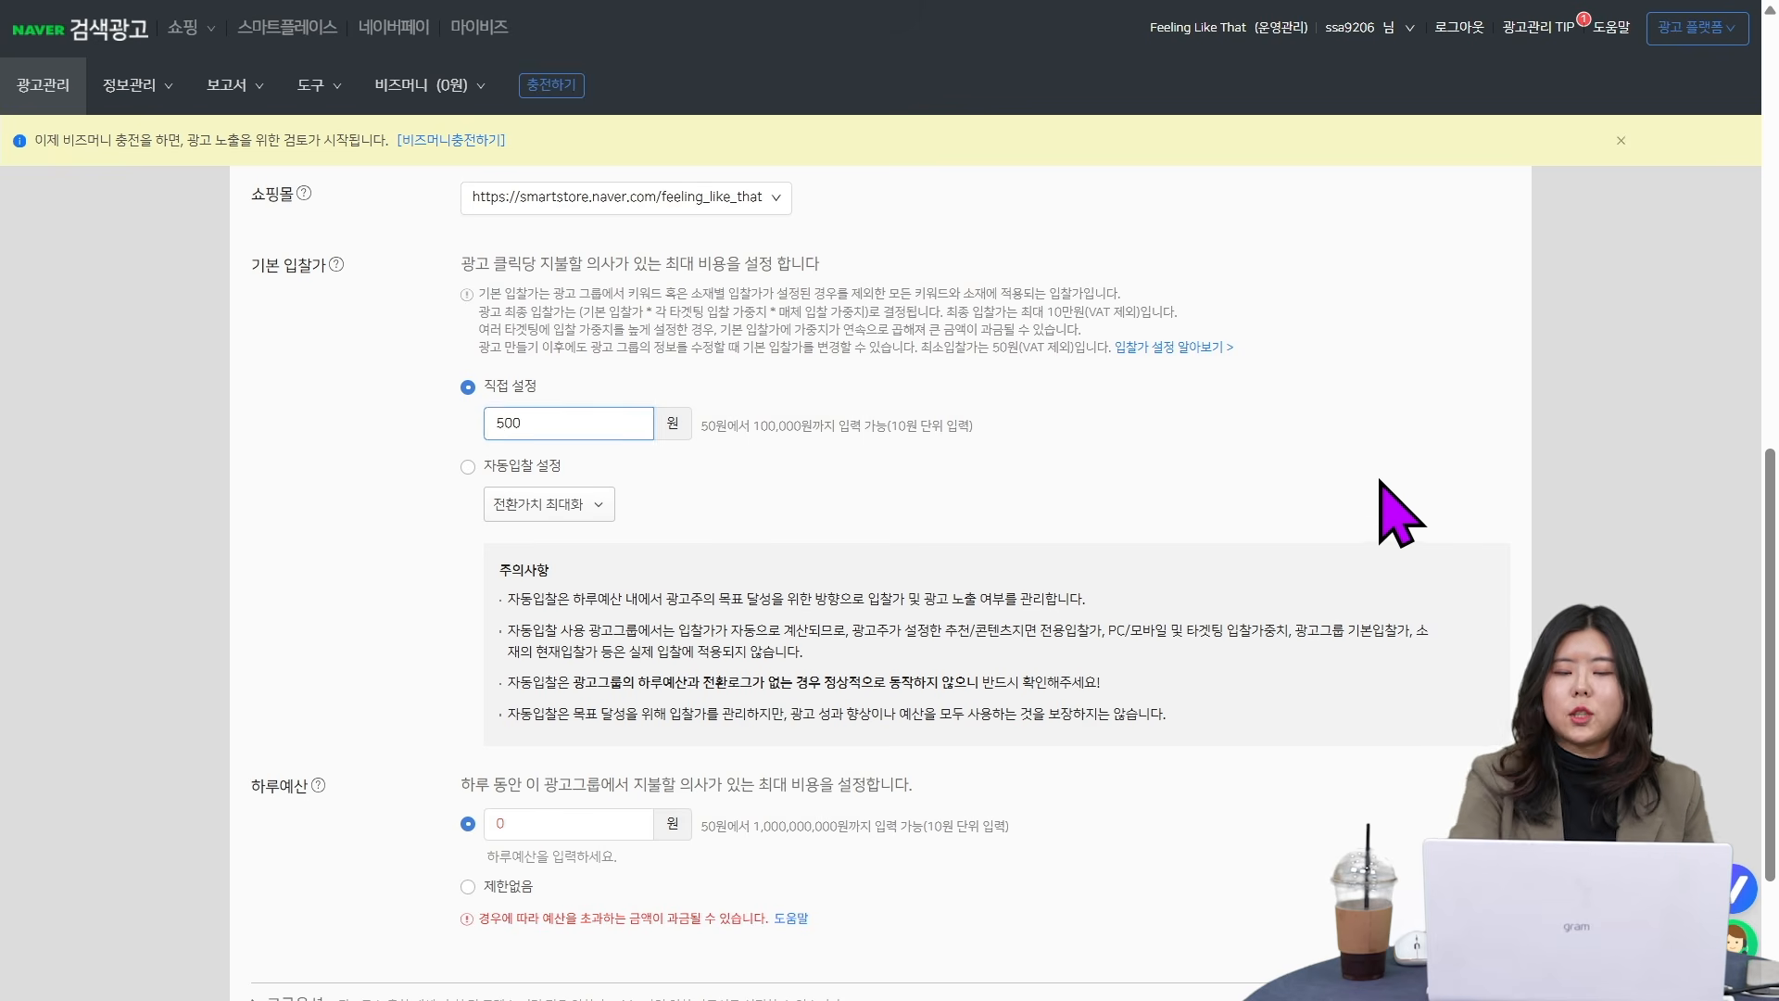
left_click(561, 450)
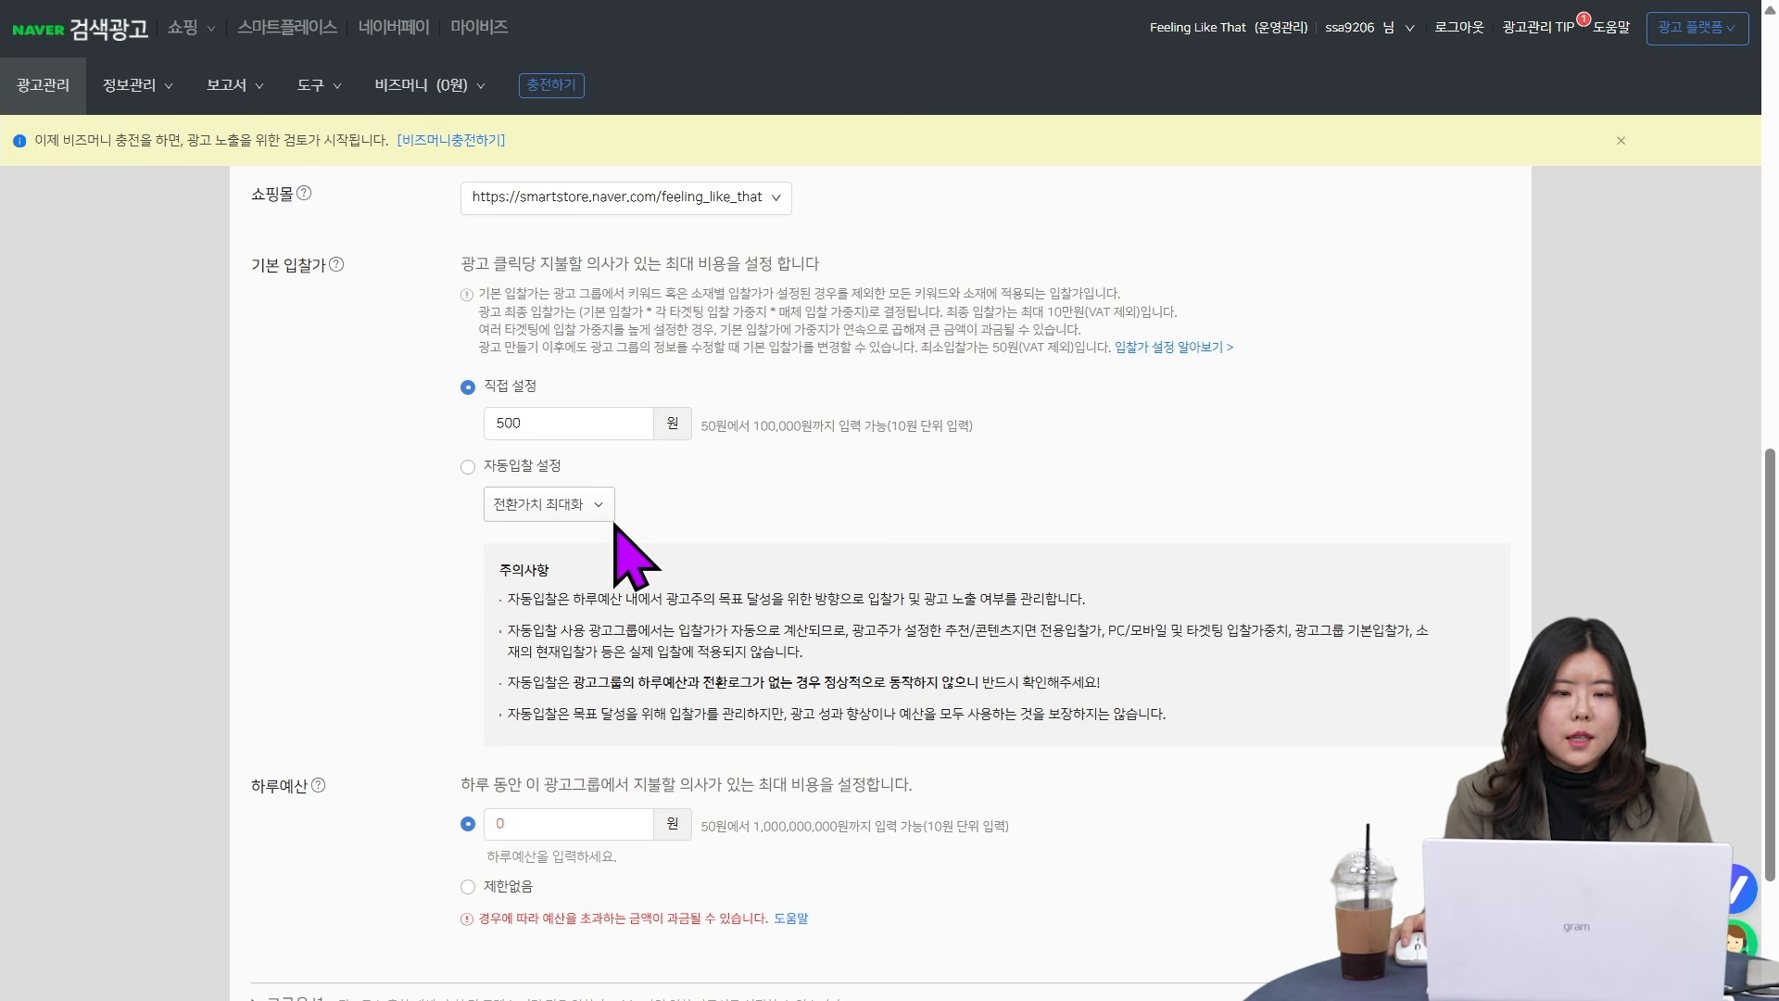
- Try automatic bidding (자동입찰 설정) for the base bid, and return it to direct setting (직접 설정)
left_click(466, 467)
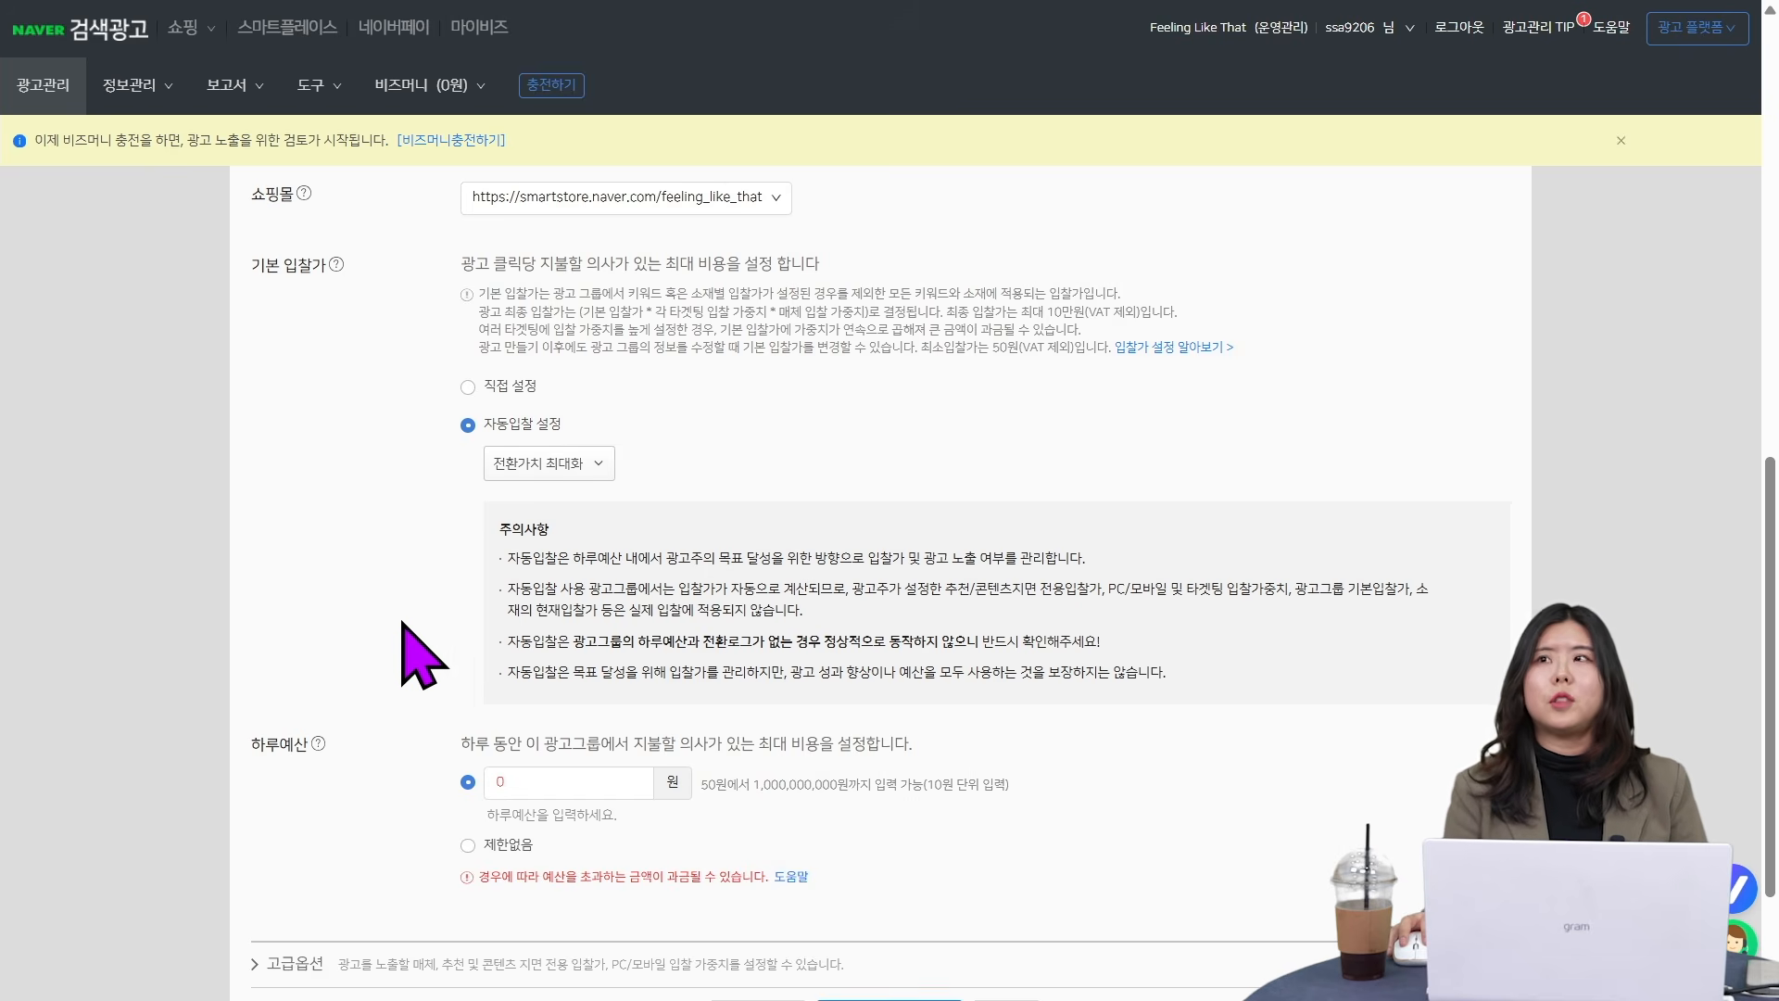
left_click(468, 386)
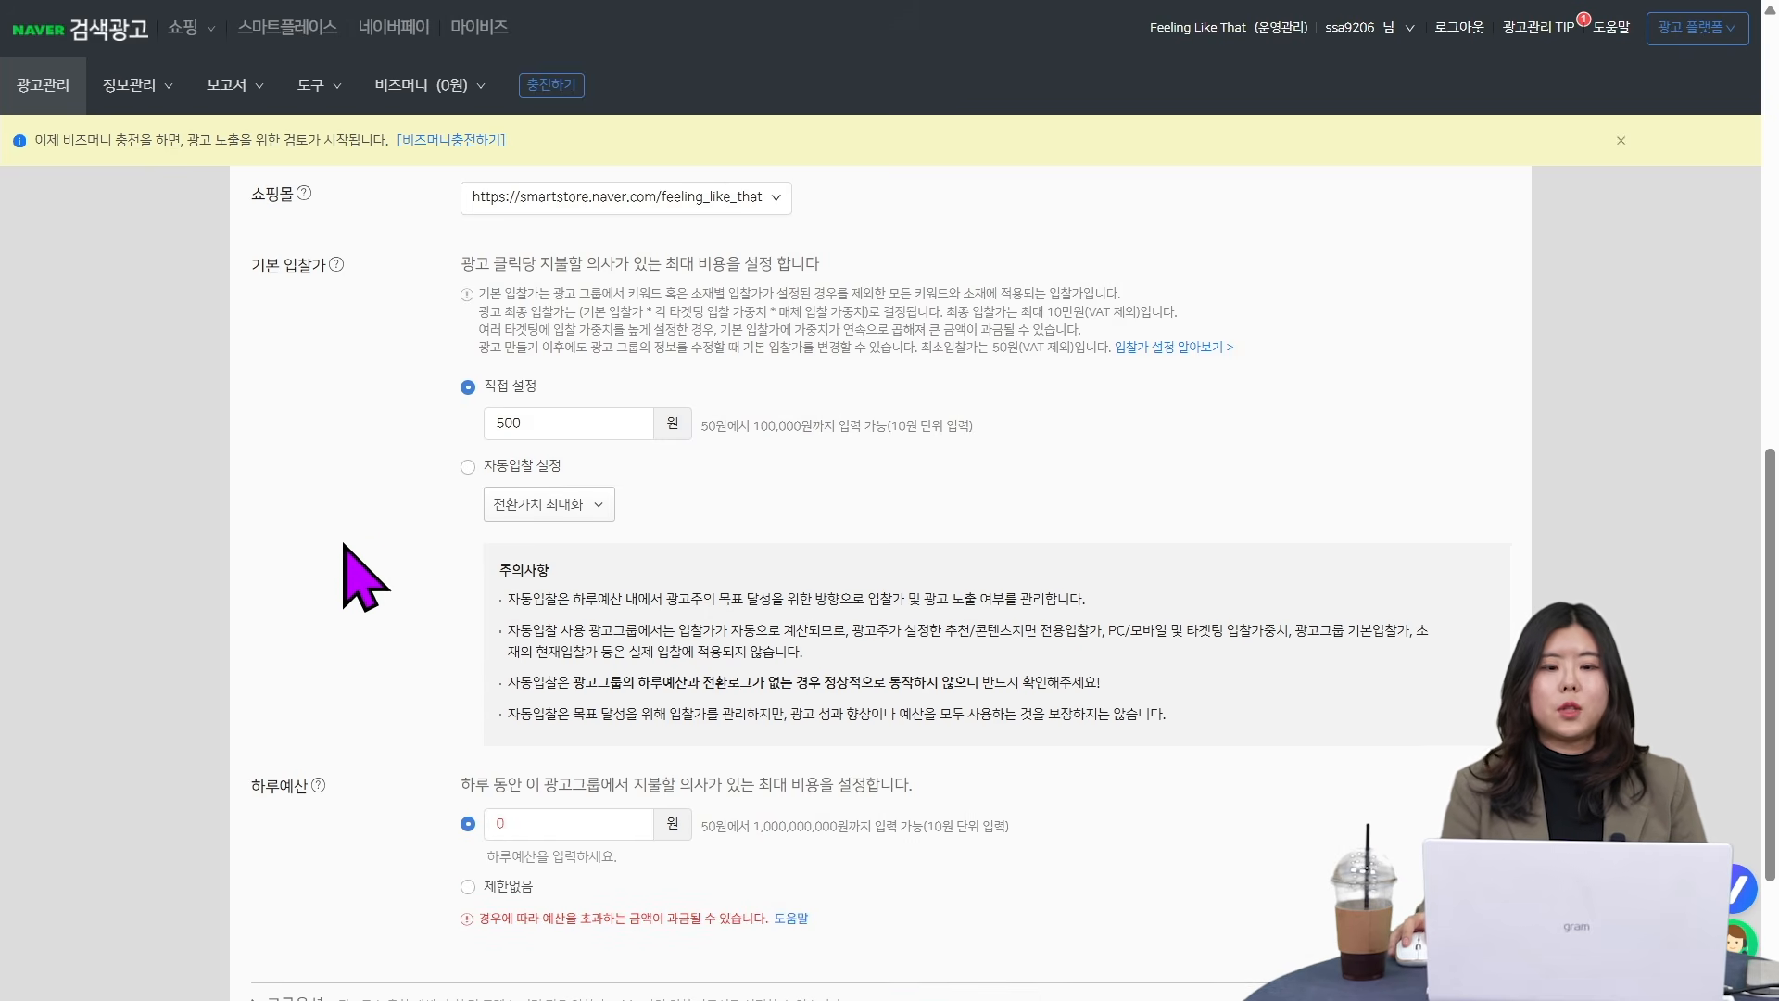
left_click(556, 422)
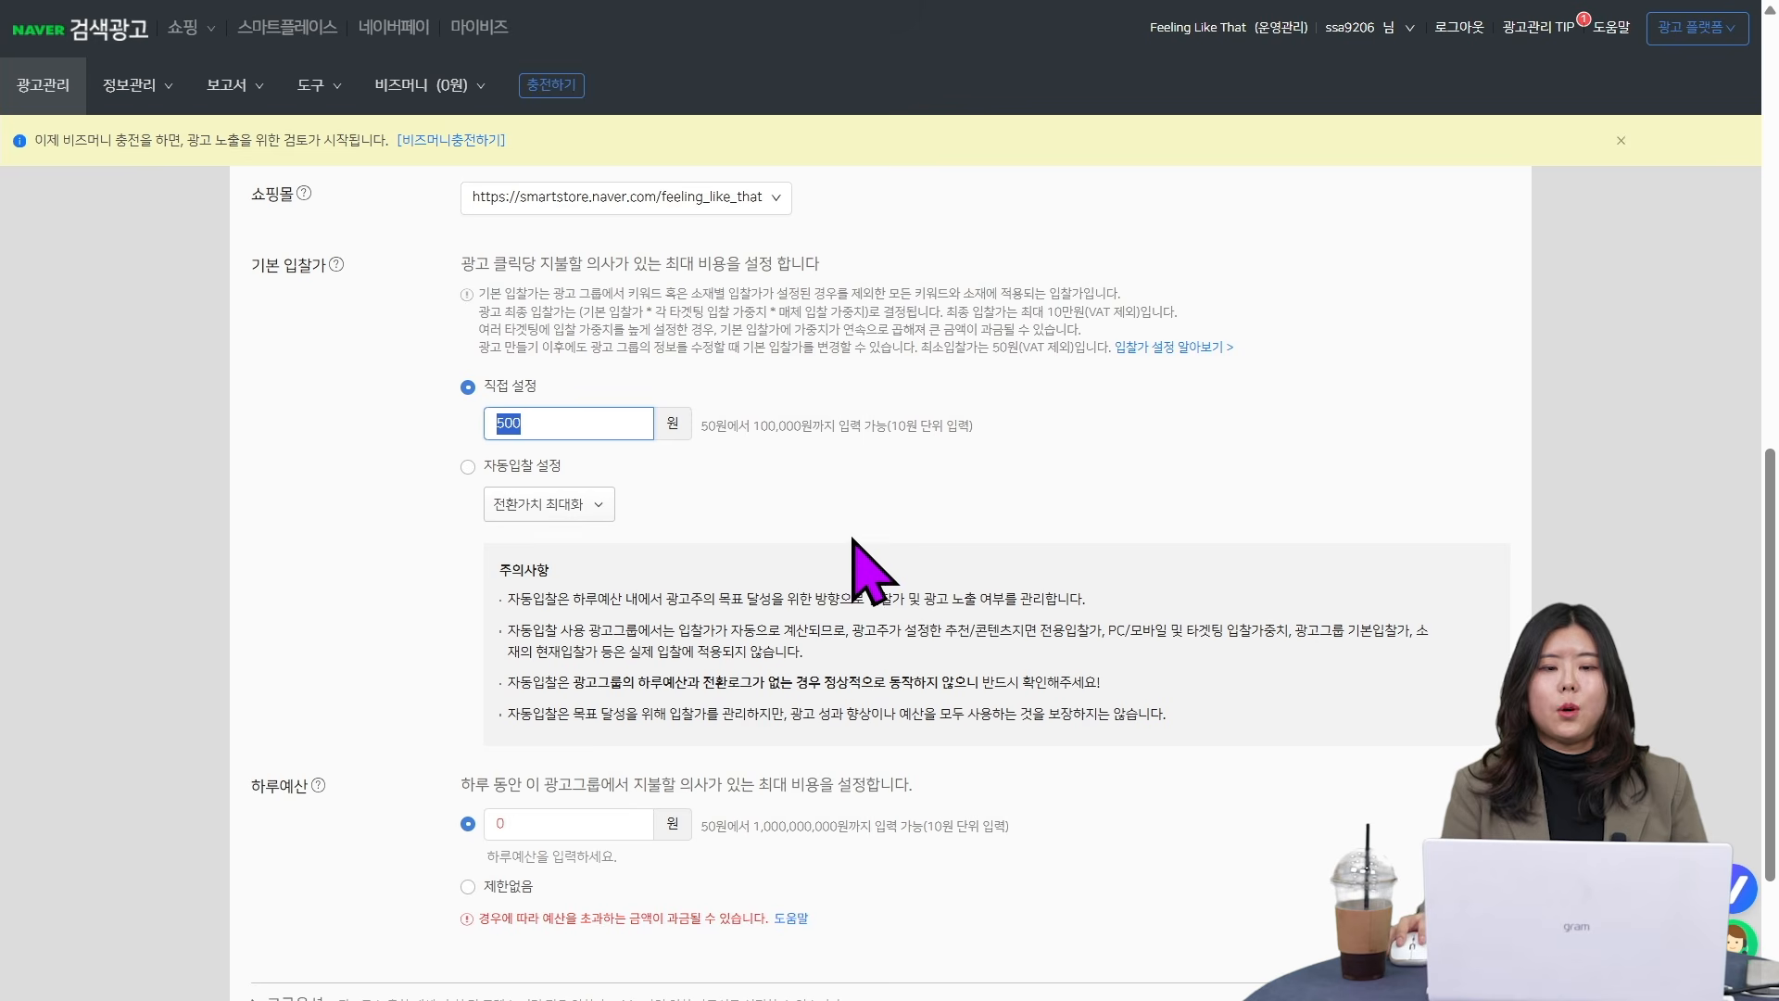
left_click(887, 479)
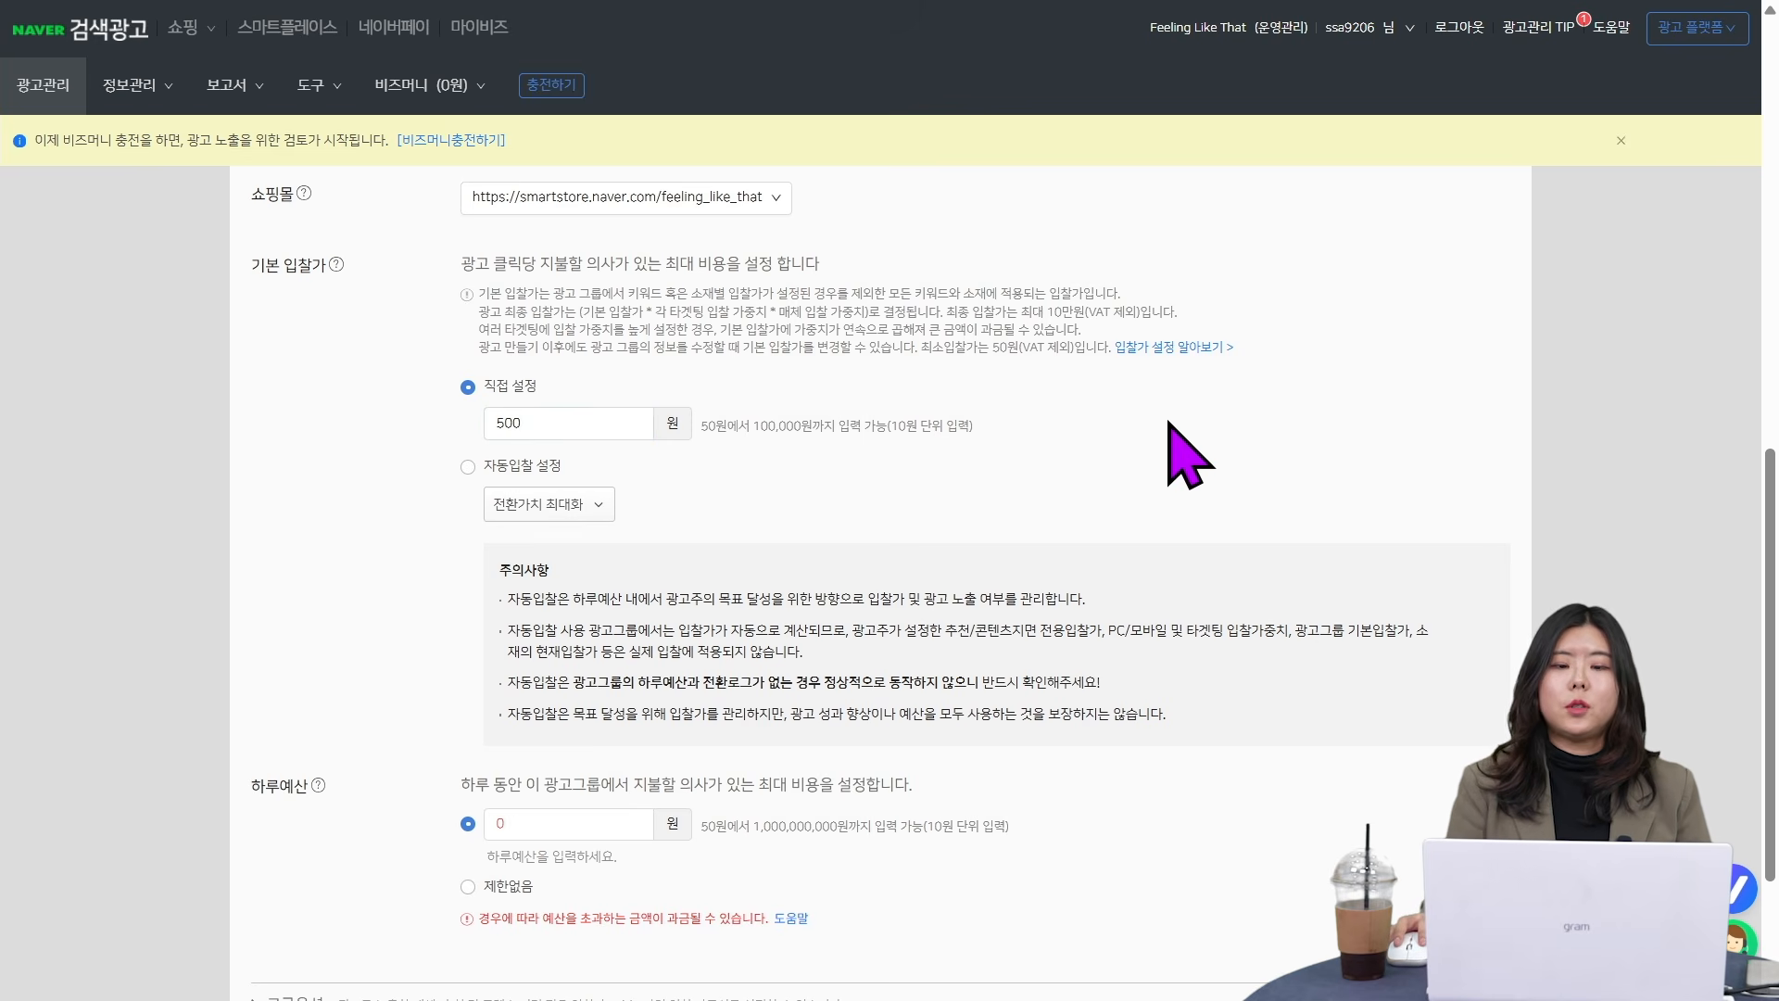
- Set the ad group's daily budget (하루예산) to 10,000원
scroll(1186, 575, "up", 9)
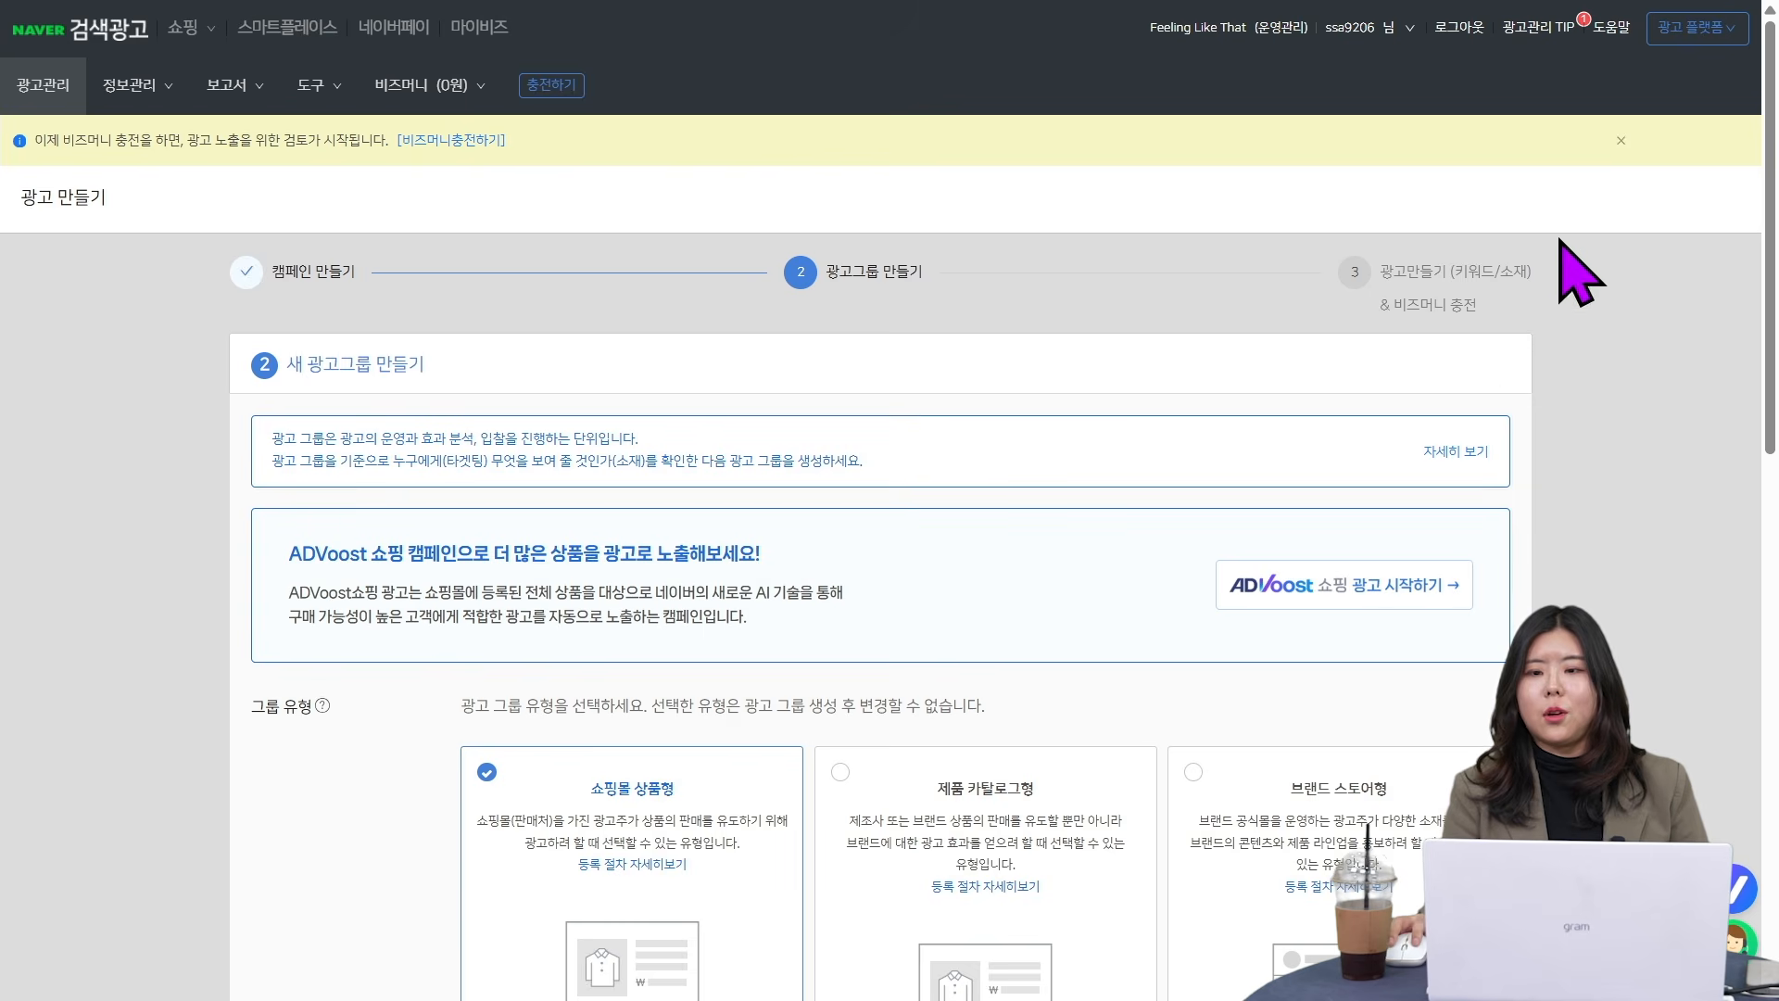
scroll(839, 704, "down", 10)
scroll(834, 770, "down", 3)
scroll(839, 755, "up", 3)
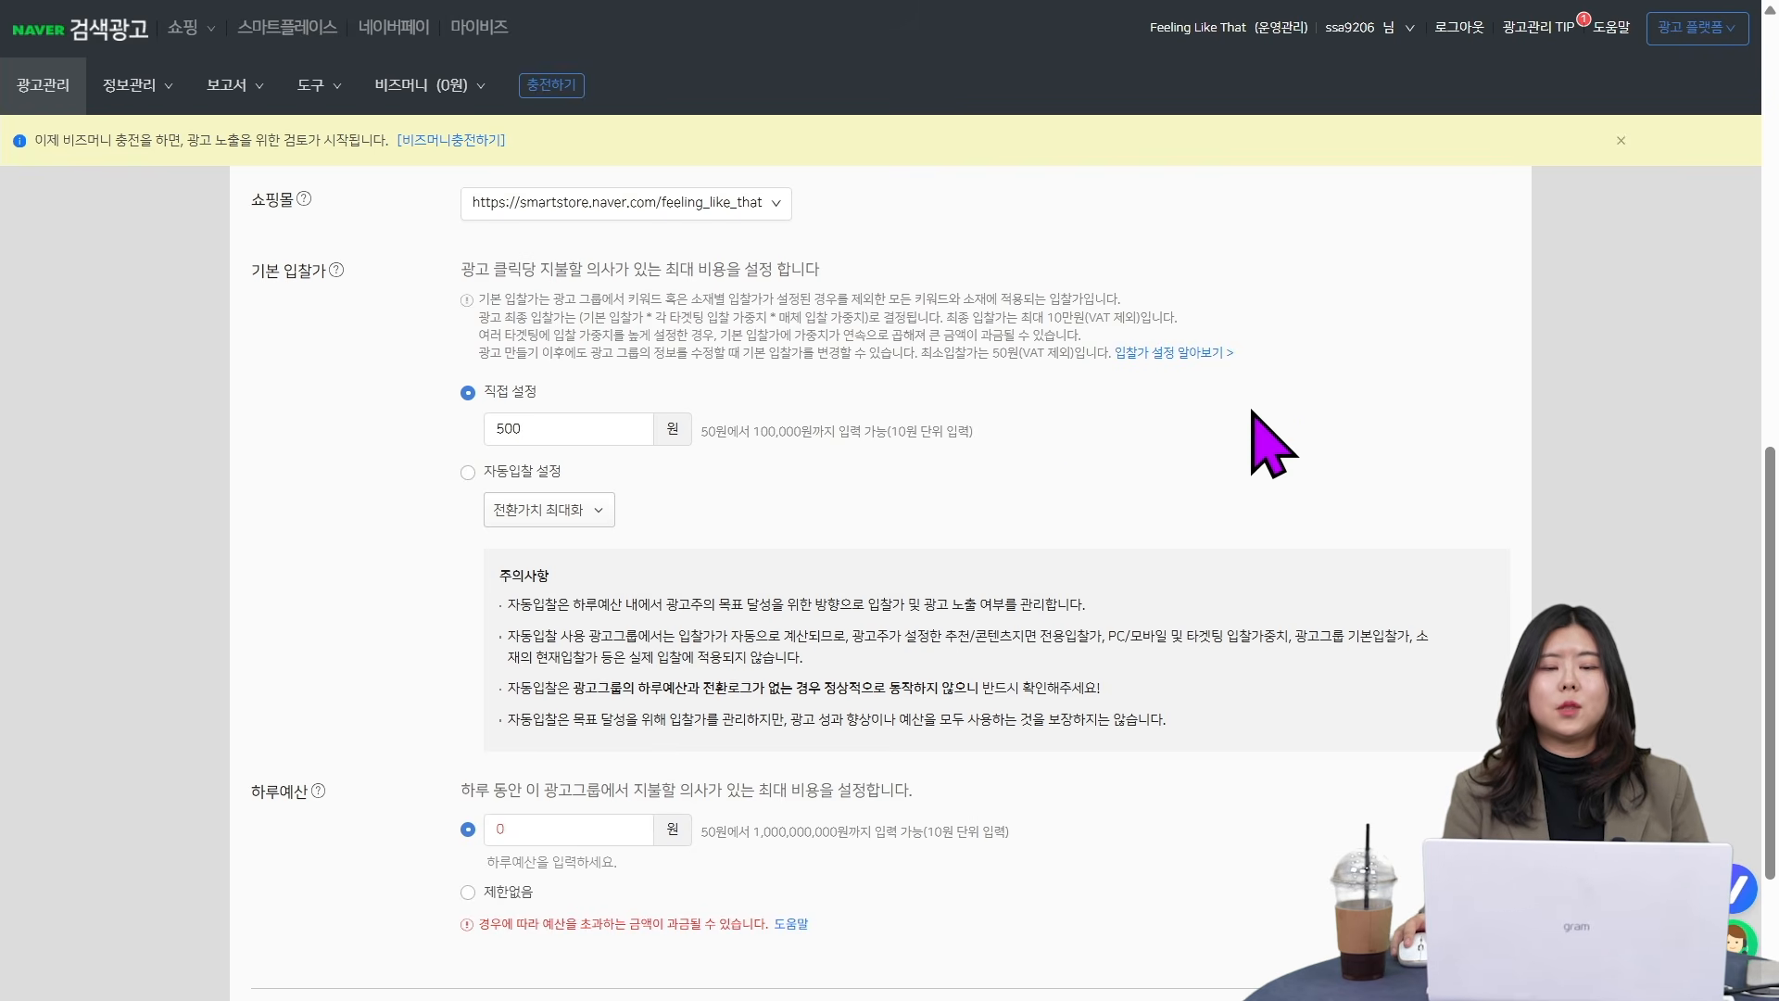
scroll(871, 788, "down", 2)
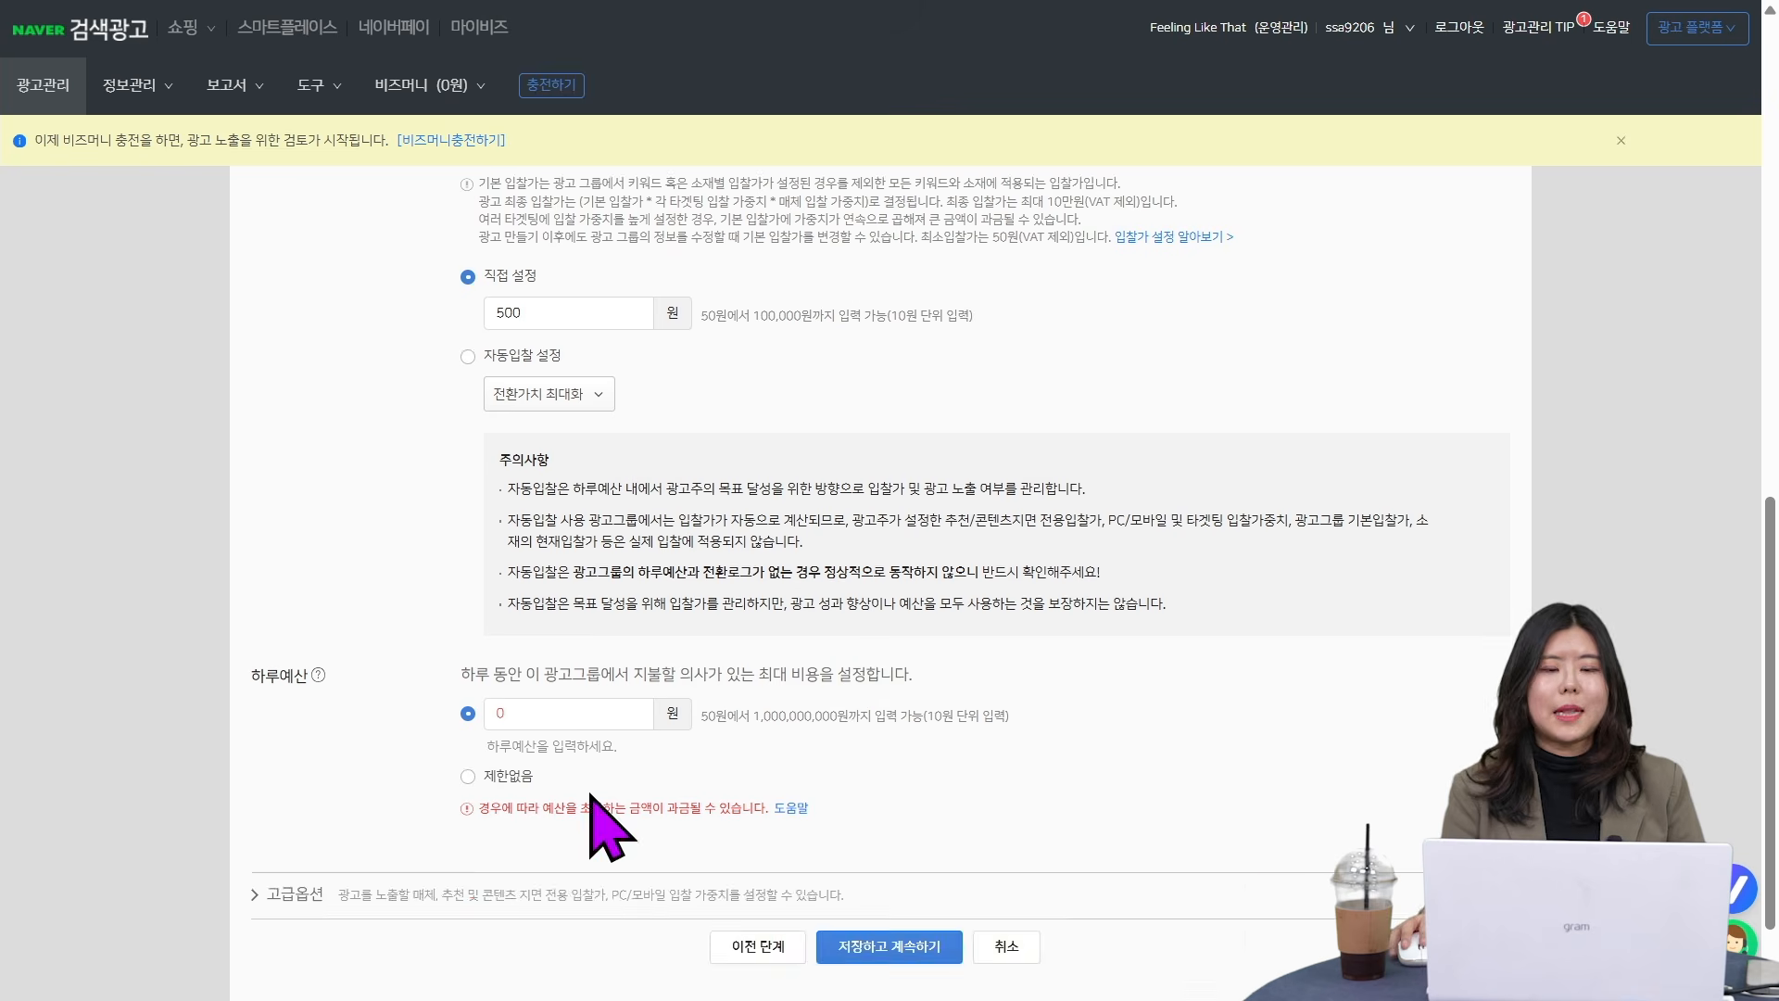
scroll(399, 565, "up", 2)
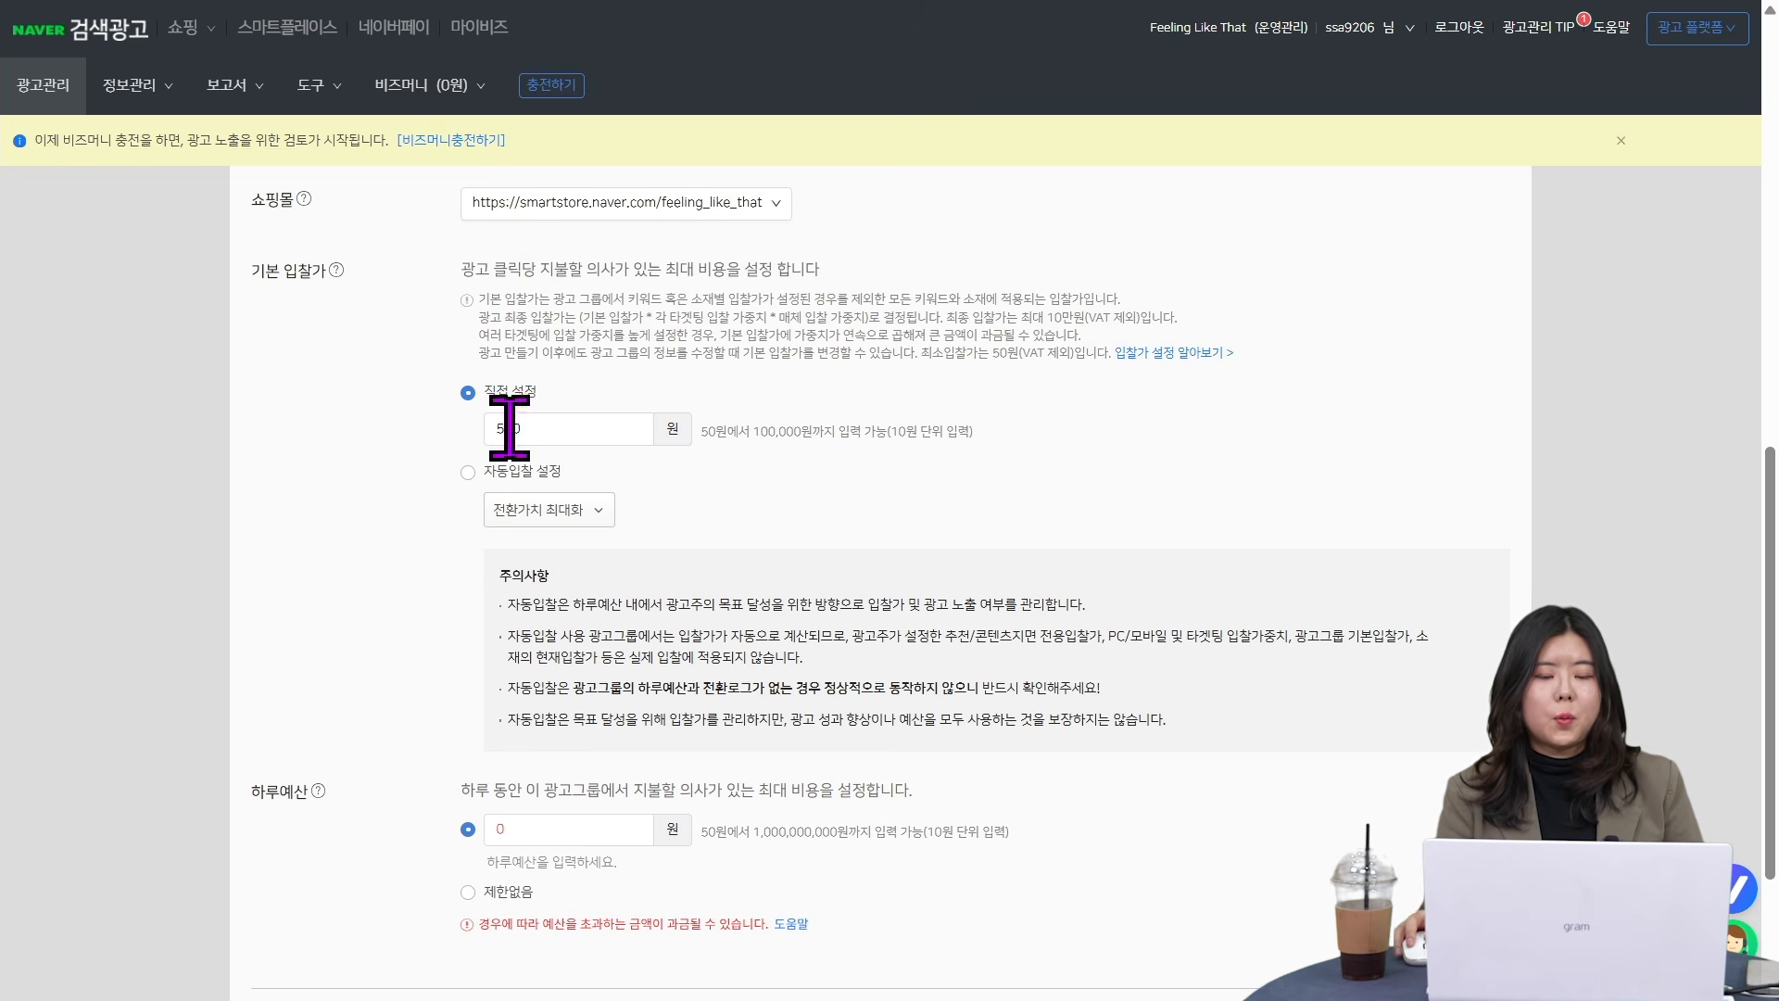
scroll(358, 647, "down", 1)
scroll(362, 649, "down", 3)
left_click(556, 597)
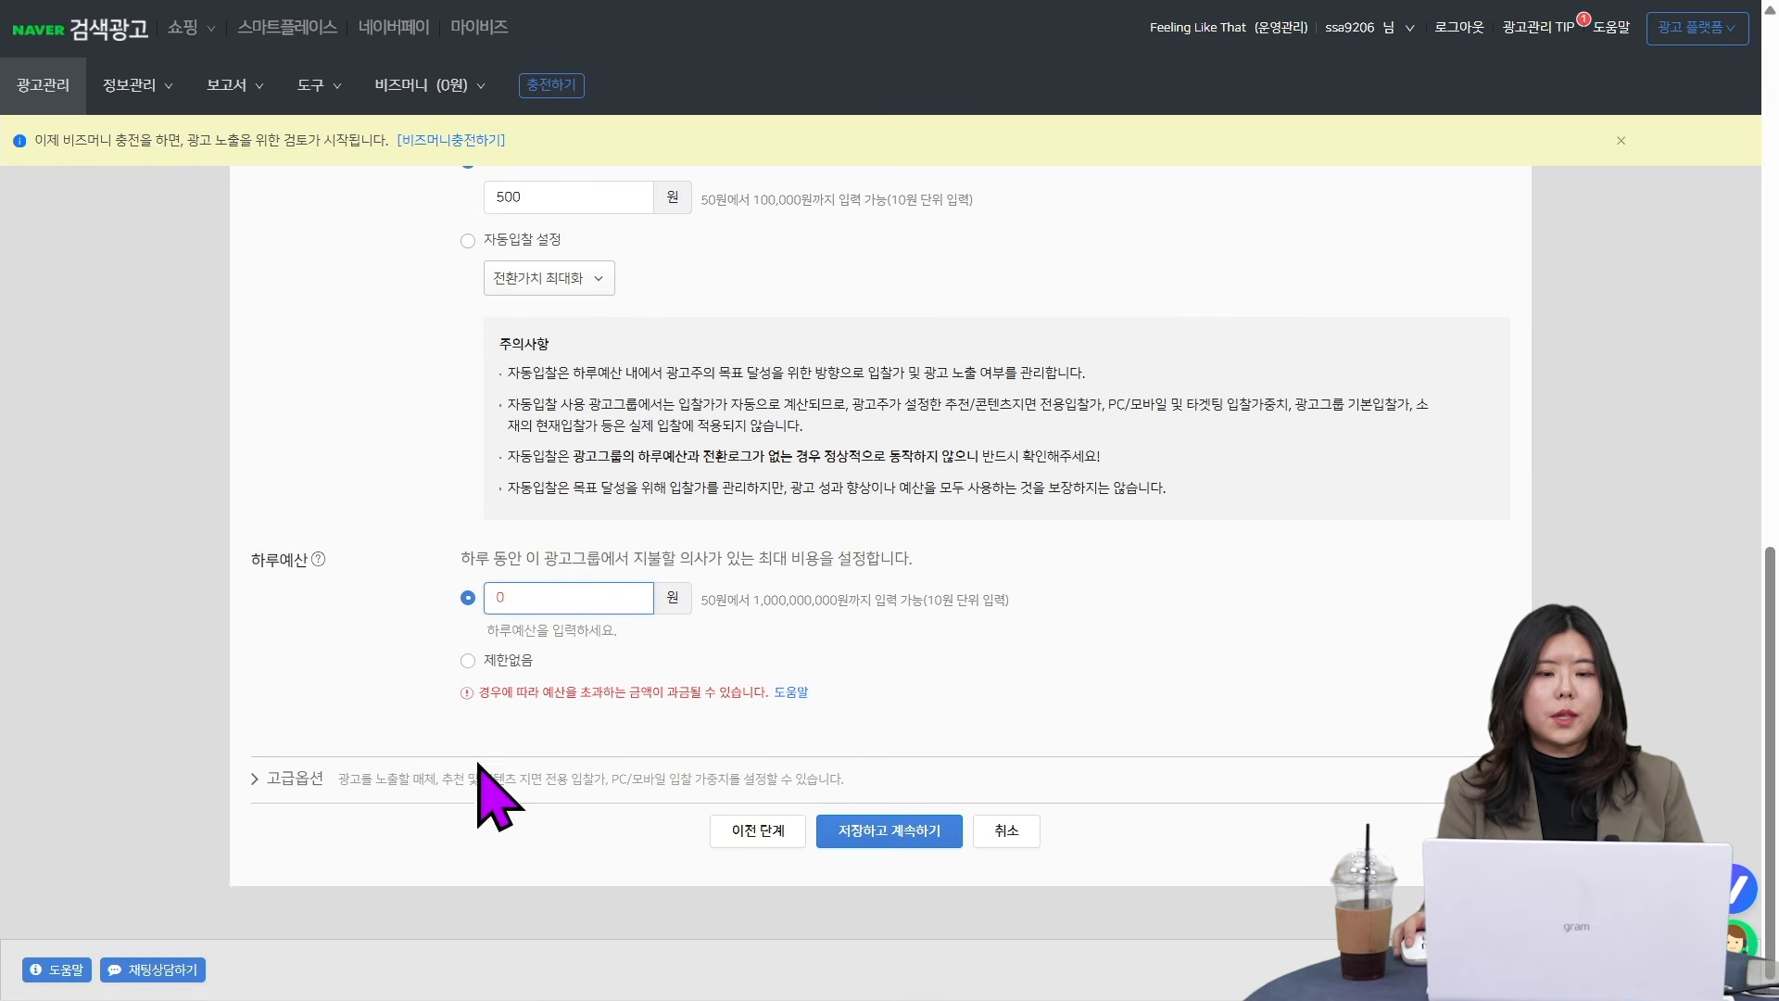
key("BackSpace")
type("100000")
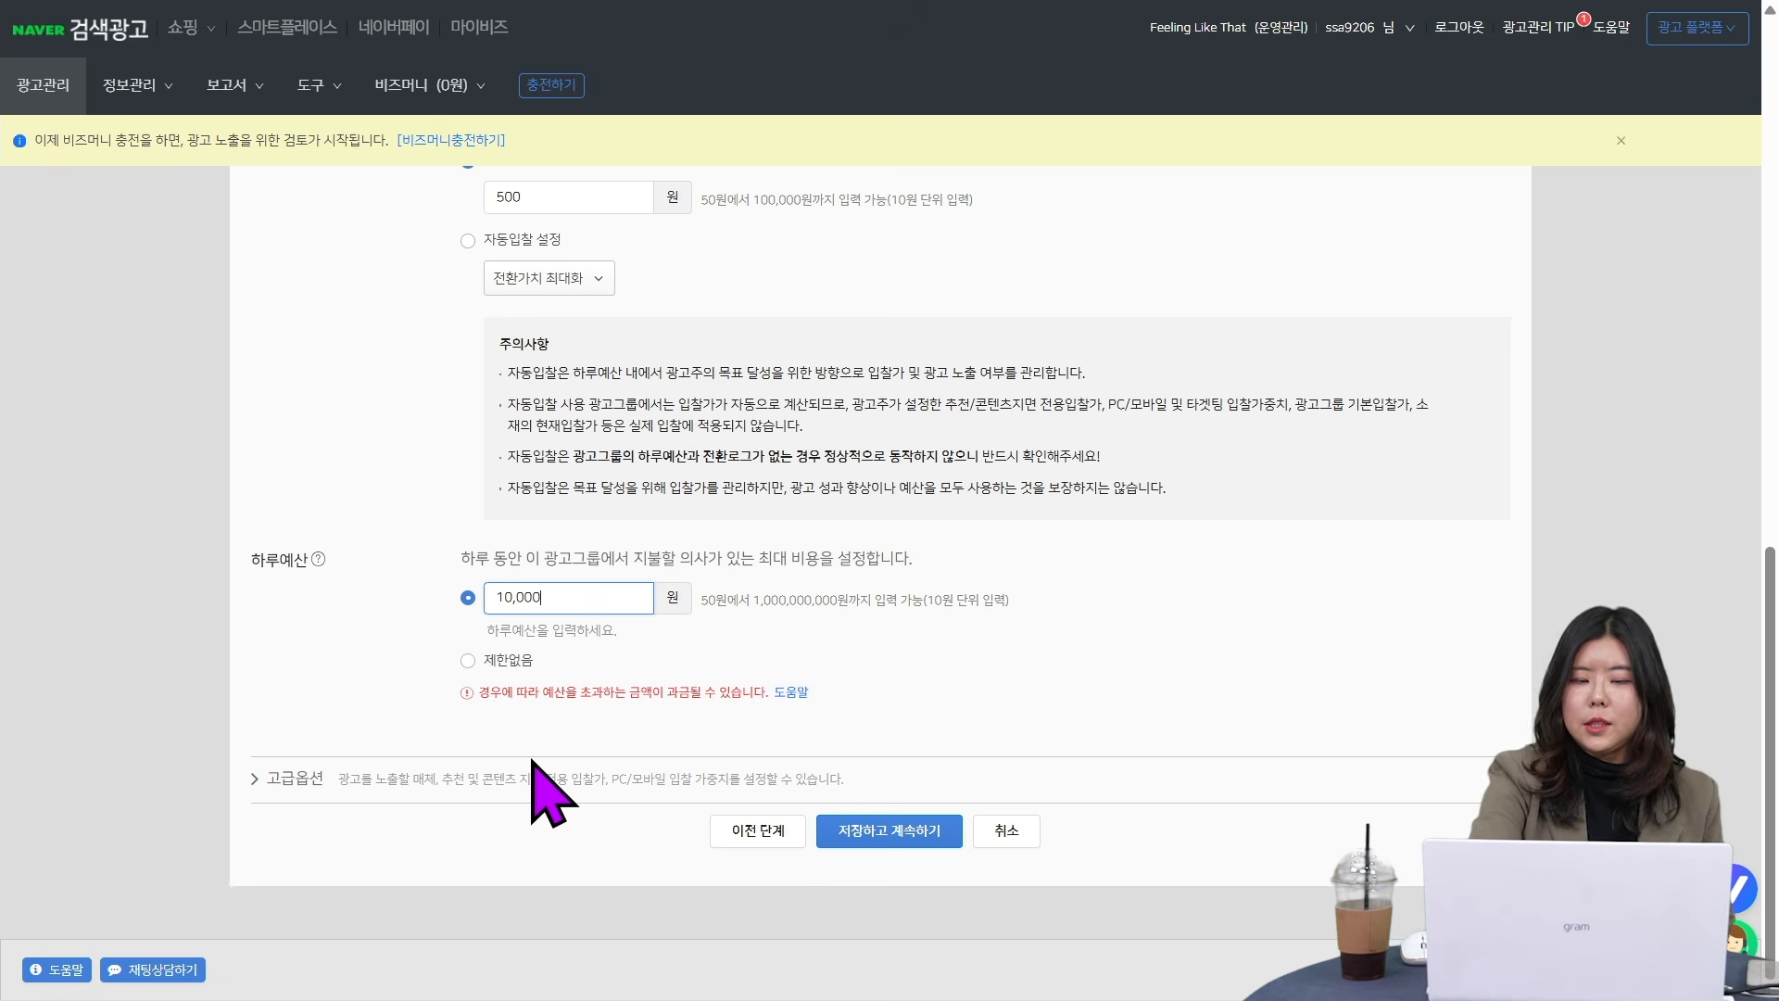
left_click(413, 508)
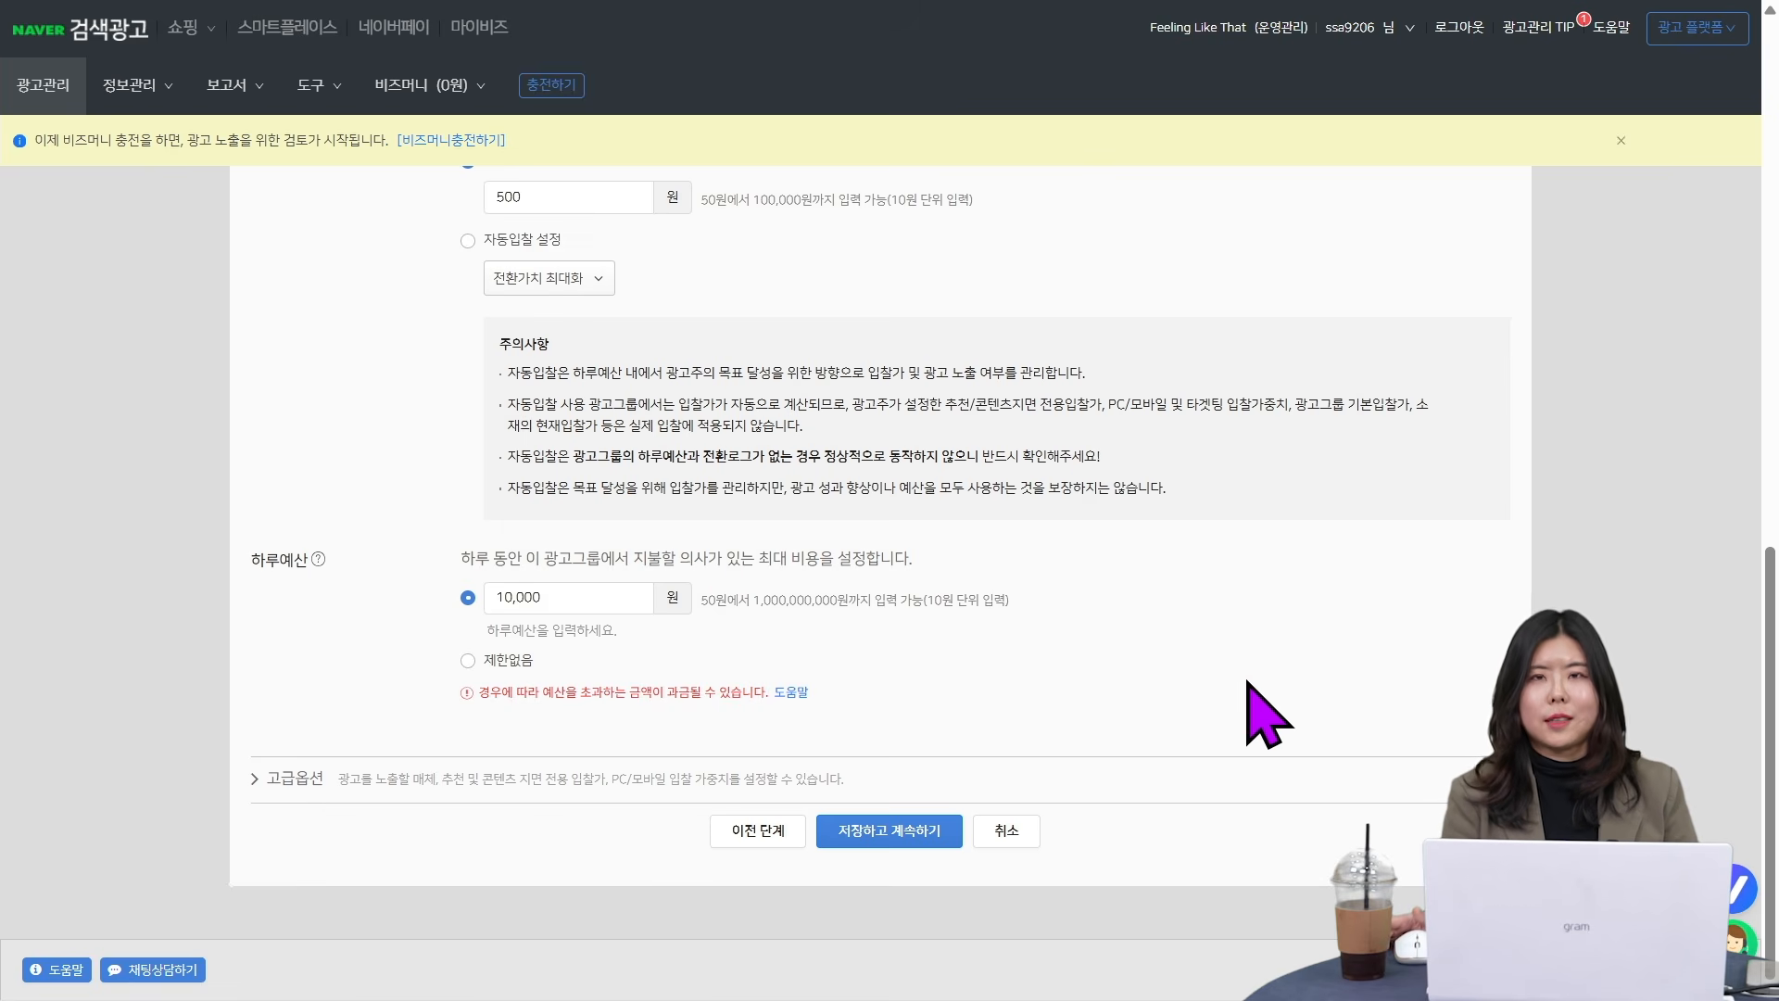
- Set the ad group's daily budget to 제한없음 and expand the advanced options (고급옵션)
left_click(468, 660)
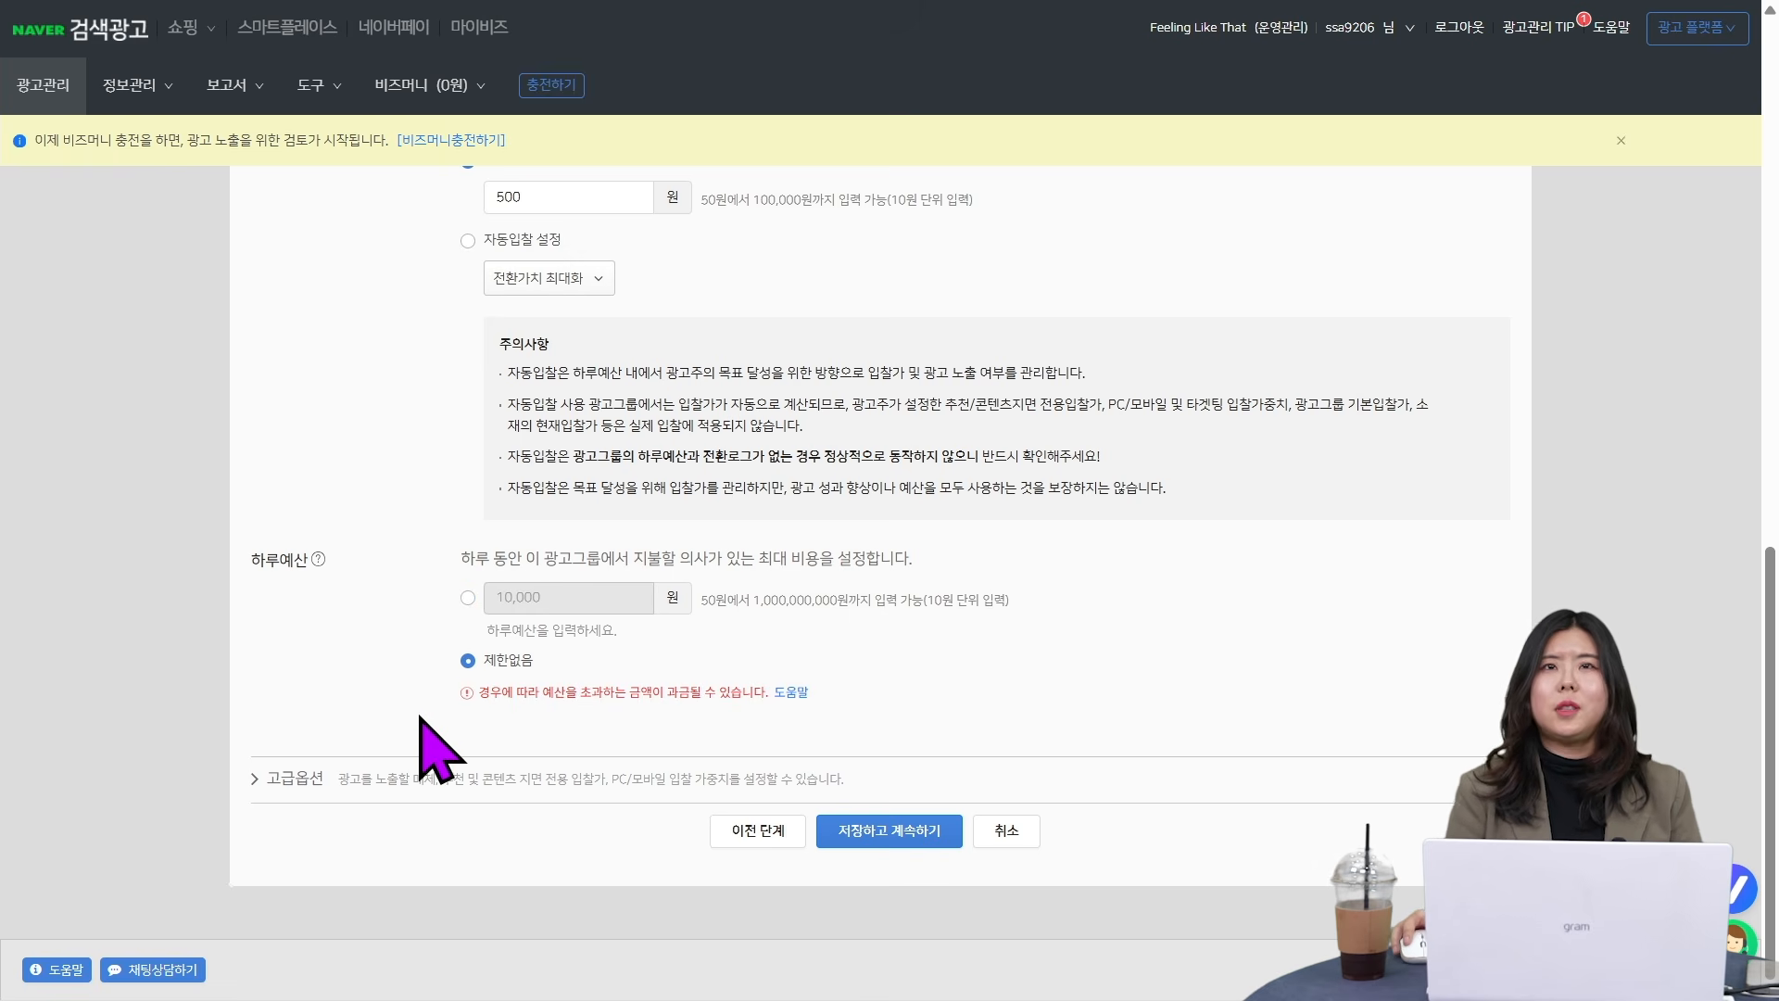
left_click(289, 778)
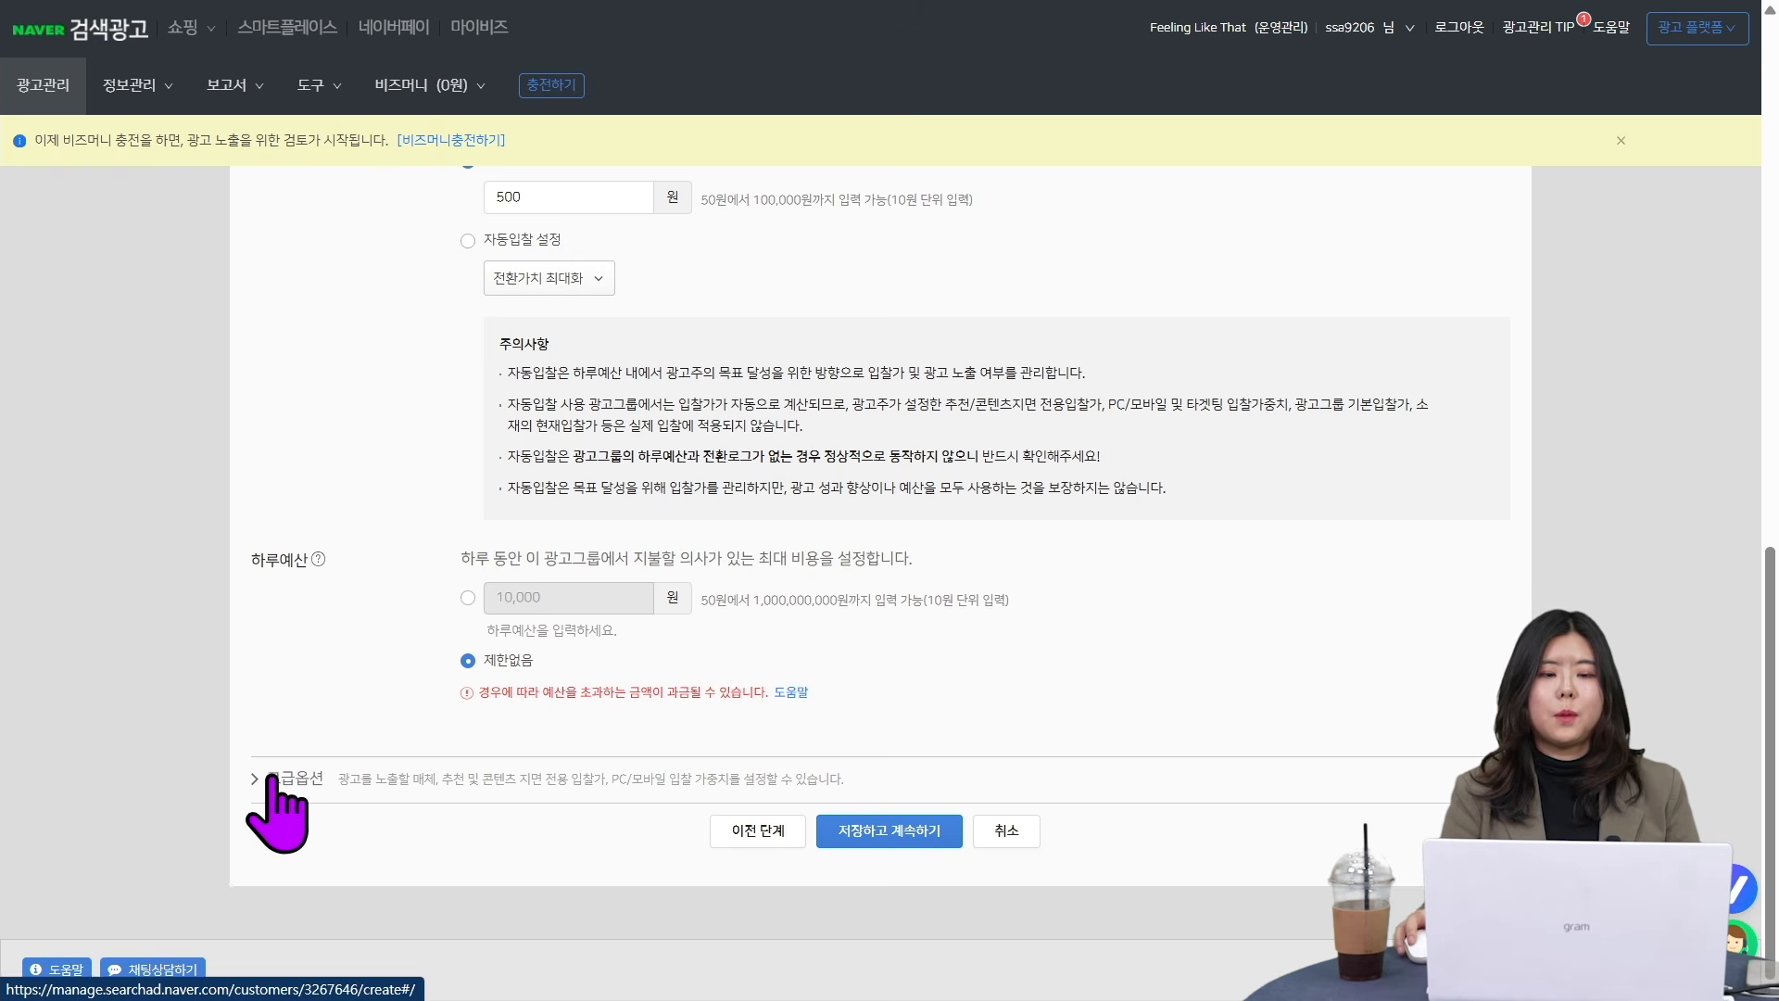
left_click(273, 777)
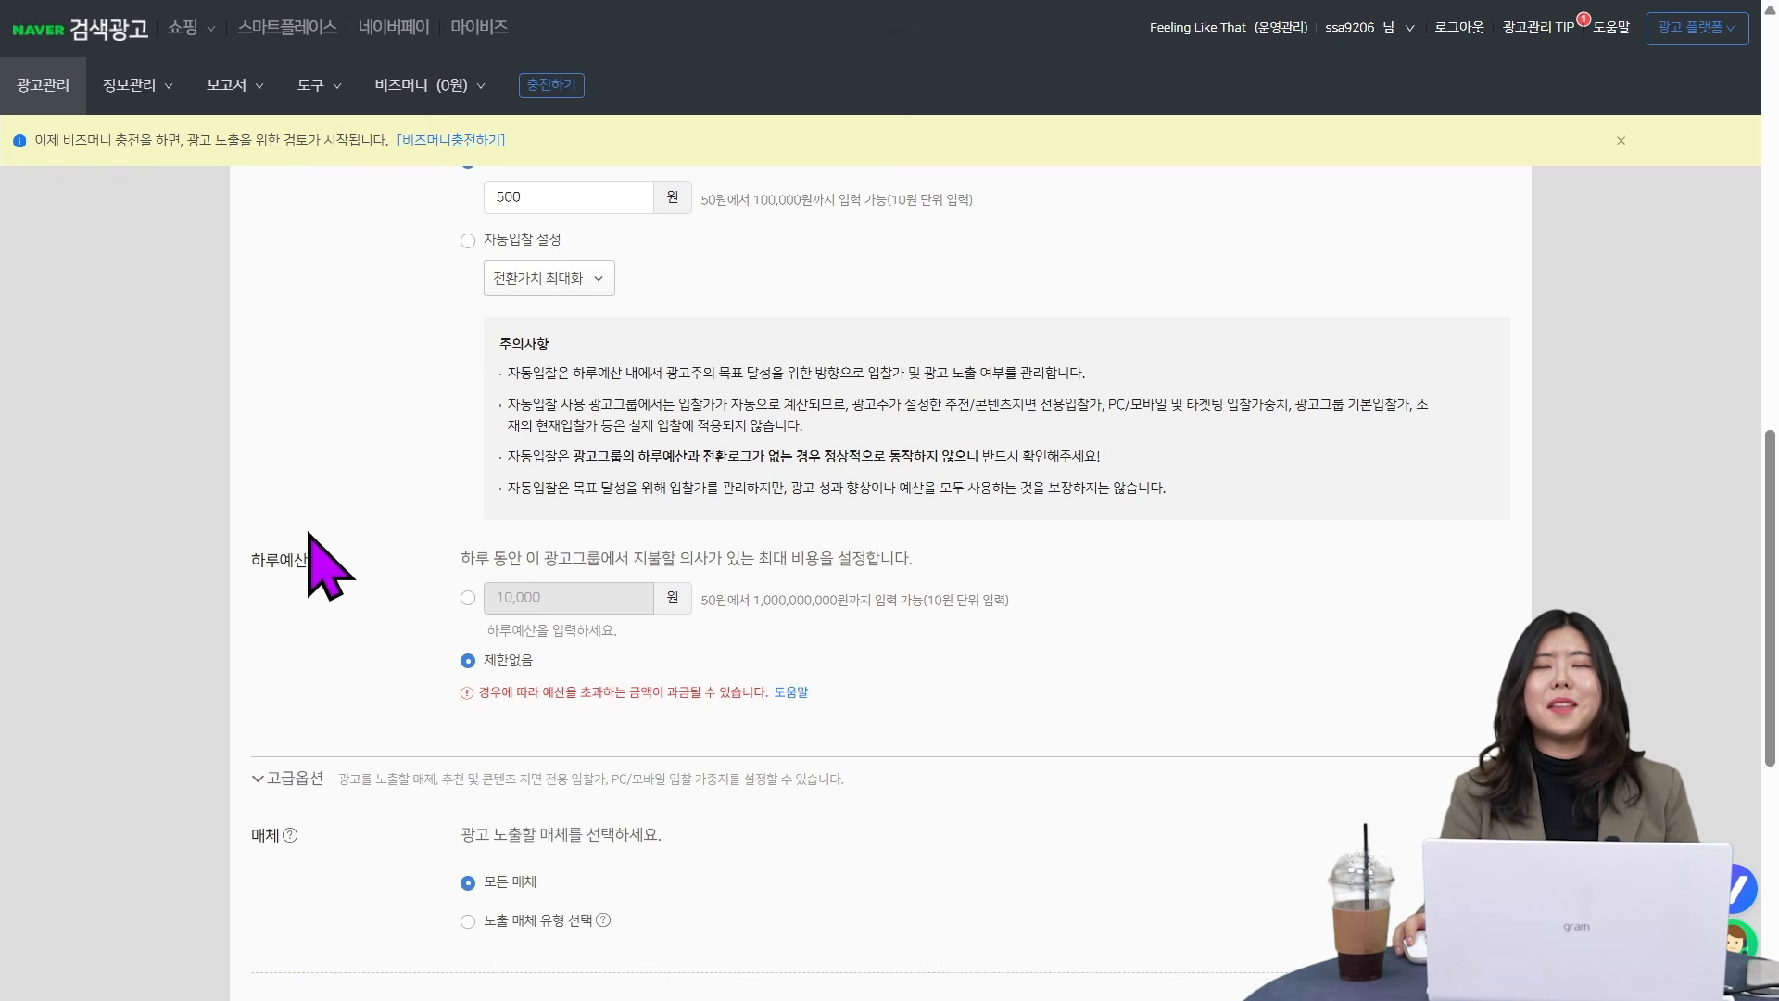
scroll(306, 533, "down", 5)
scroll(364, 470, "down", 1)
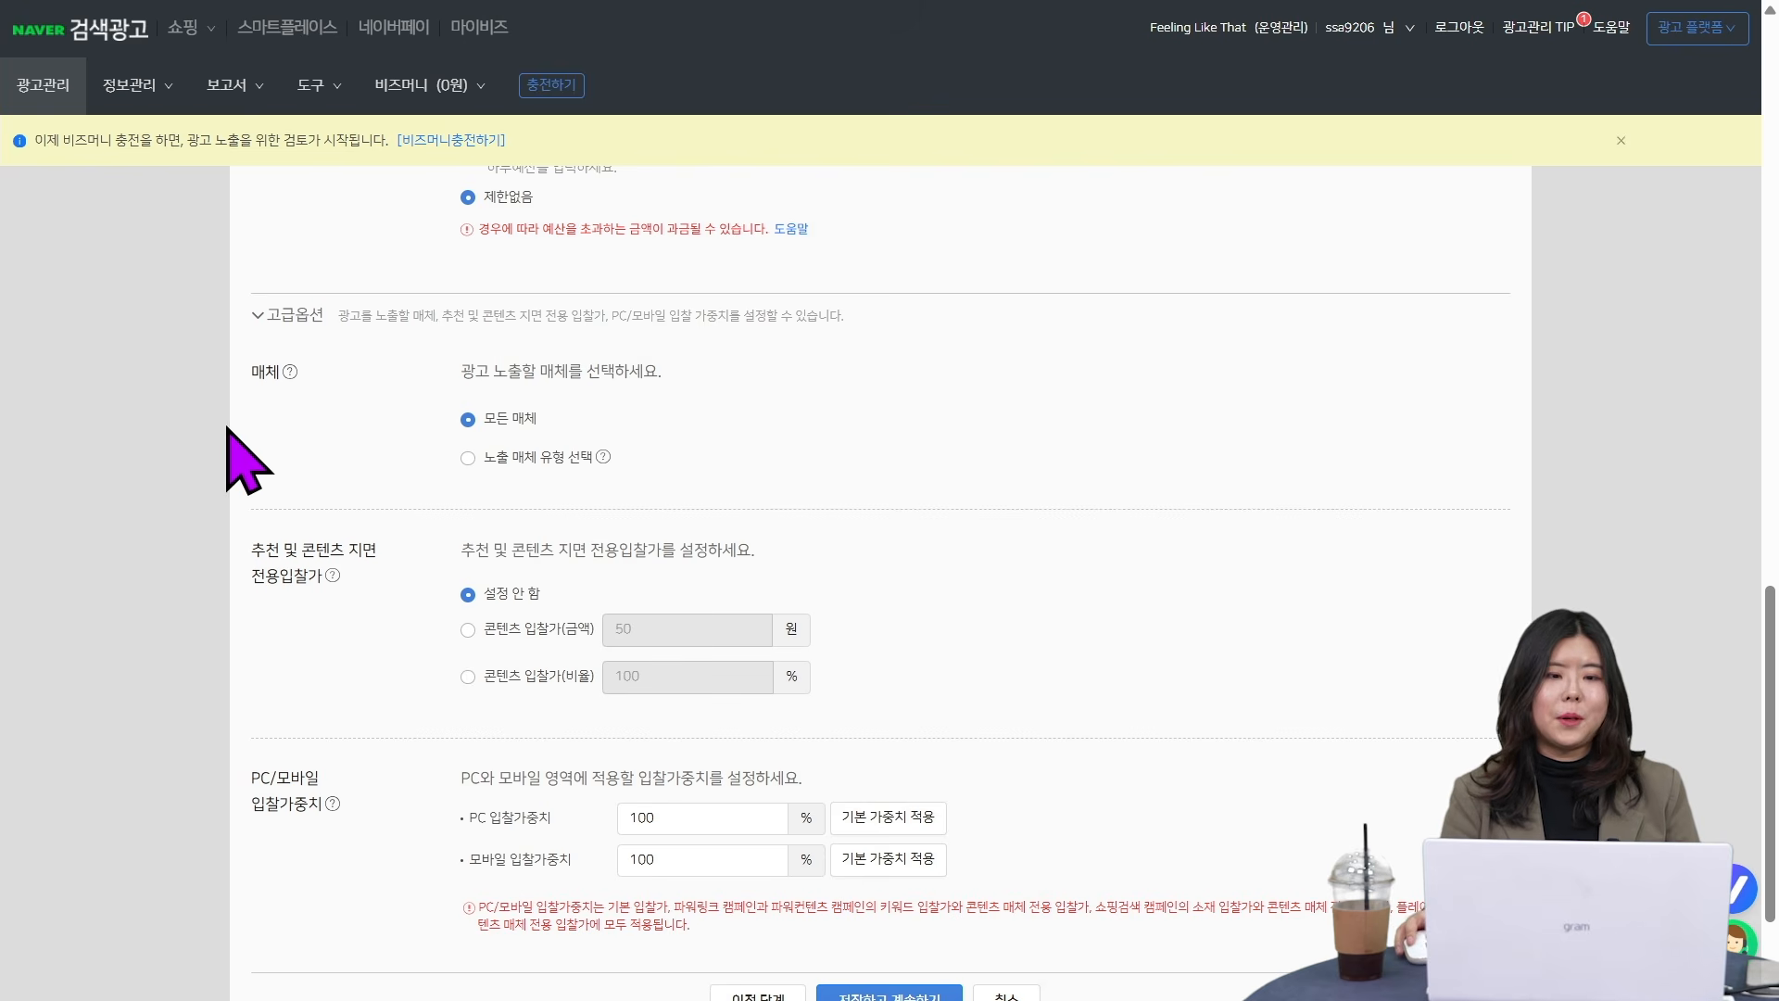
- Set the media option to 노출 매체 유형 선택, expand the restricted media settings, and show more media per page in the list
left_click(468, 458)
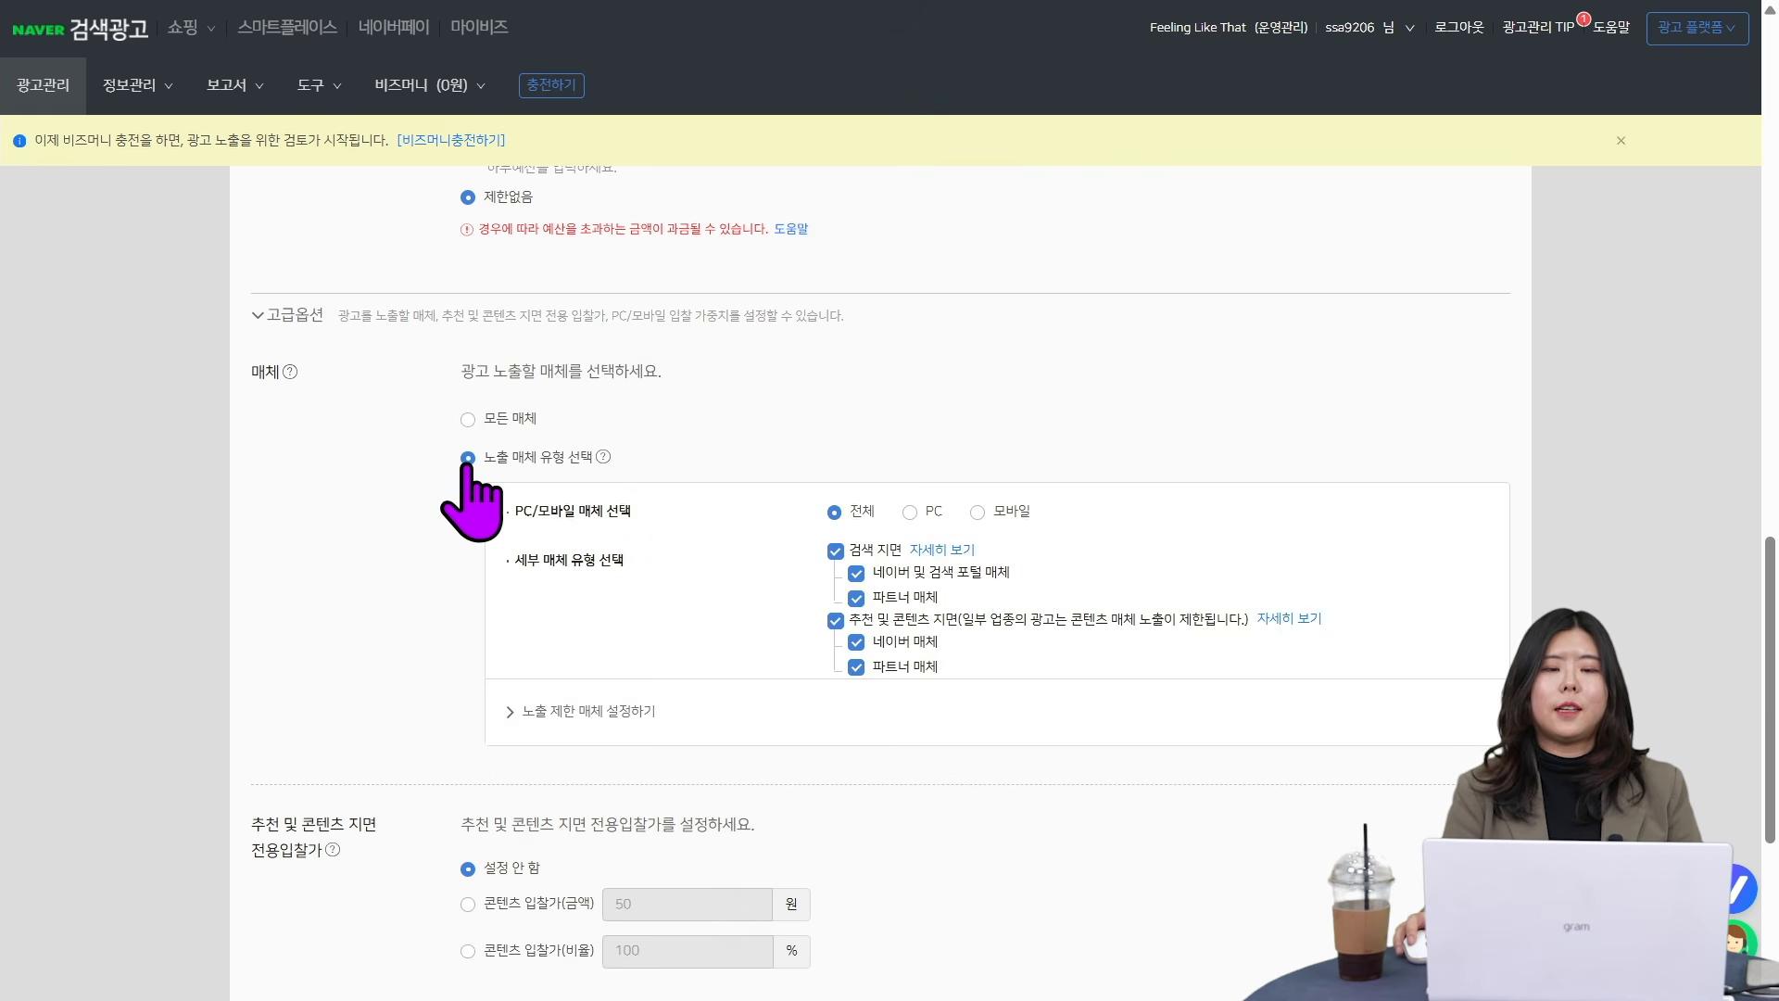
left_click(560, 712)
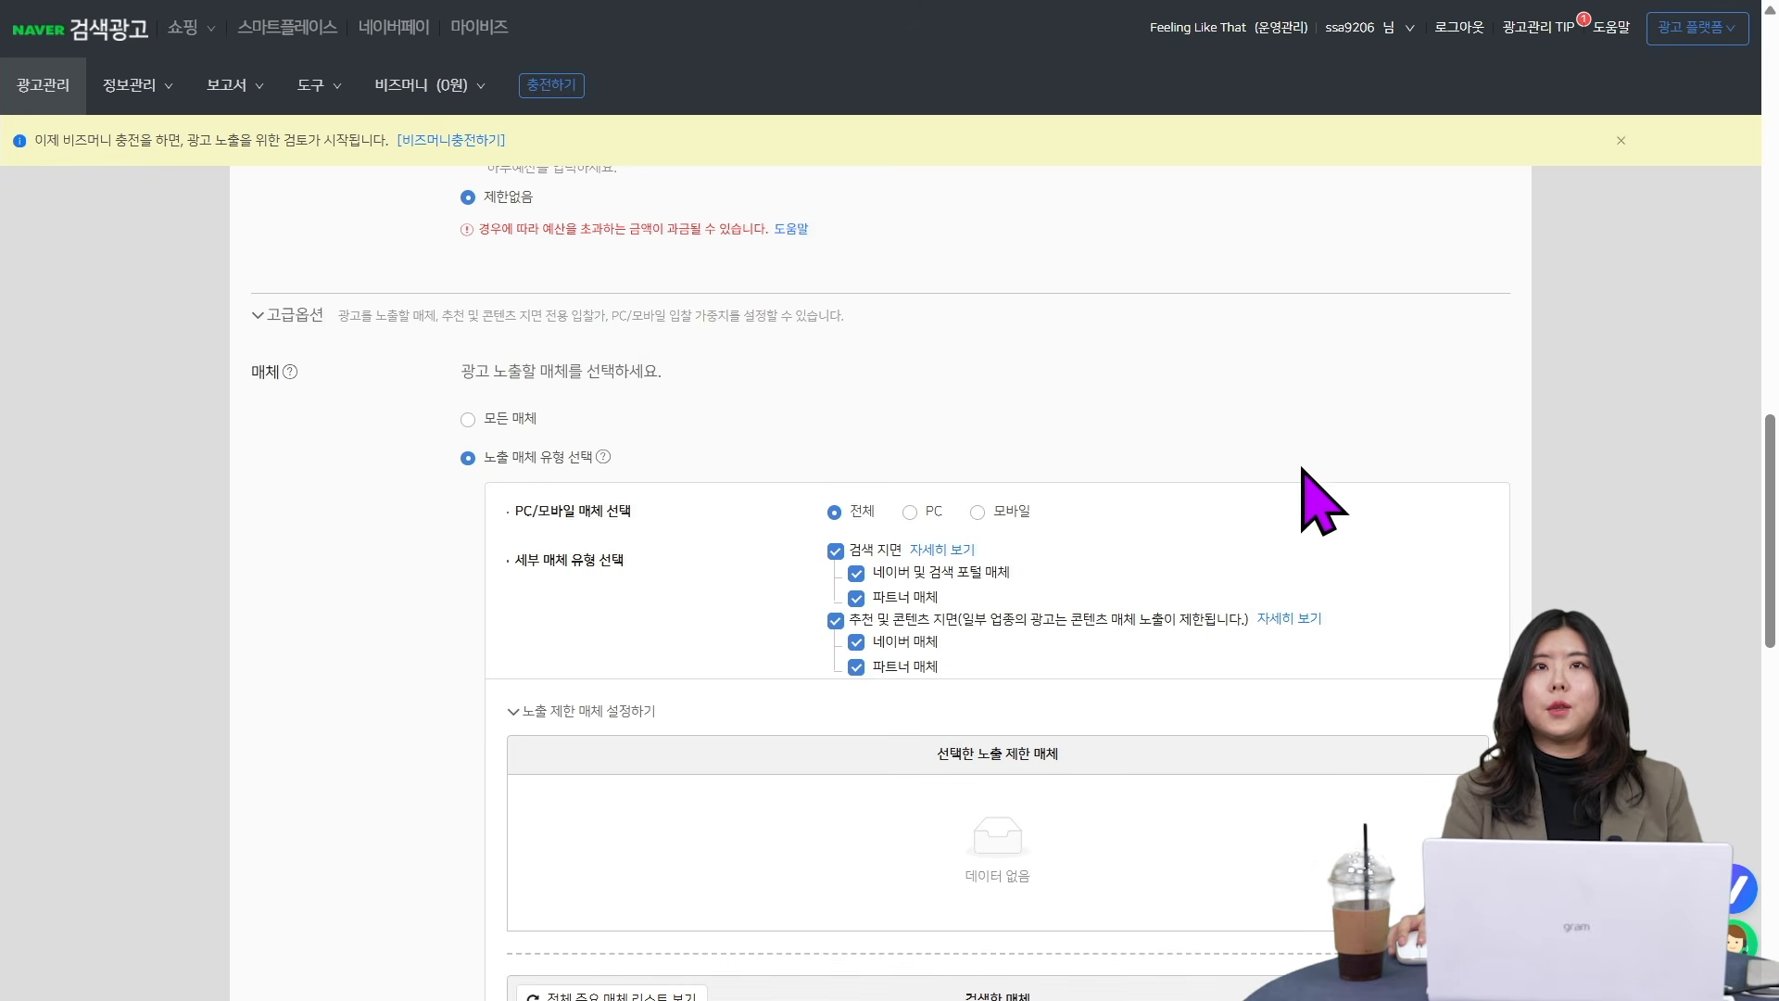
scroll(1302, 473, "down", 3)
scroll(1120, 814, "down", 4)
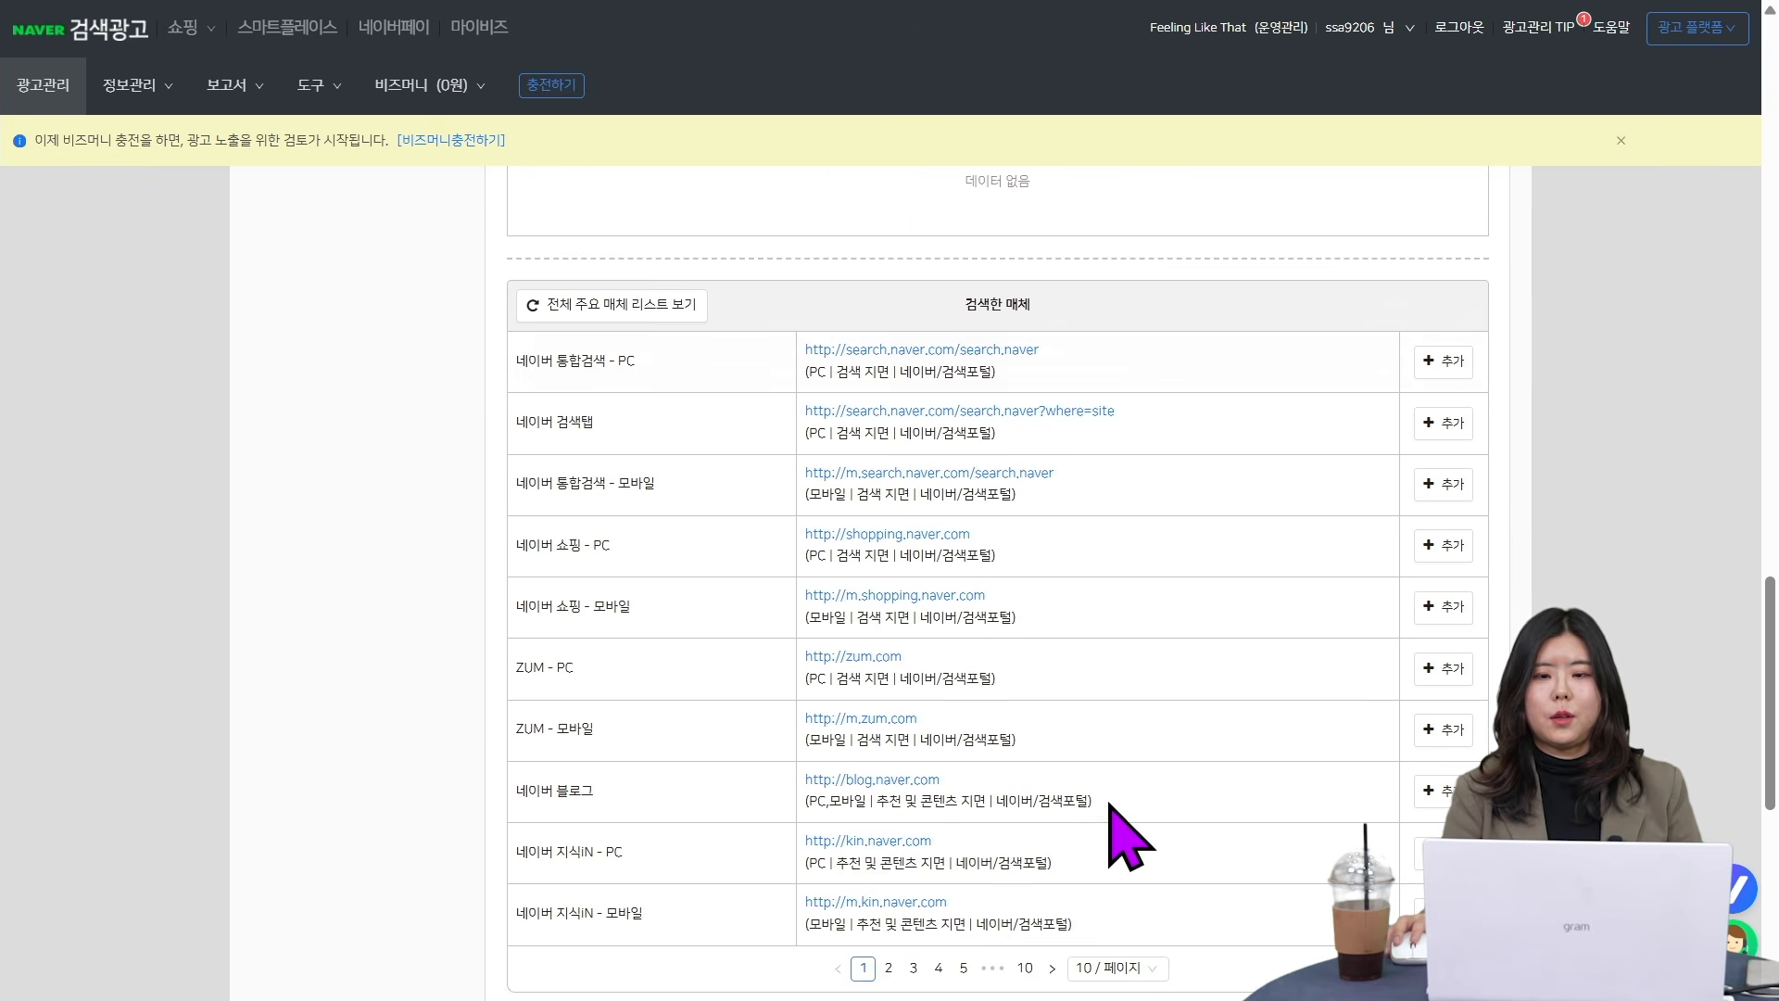
left_click(1149, 969)
left_click(1140, 932)
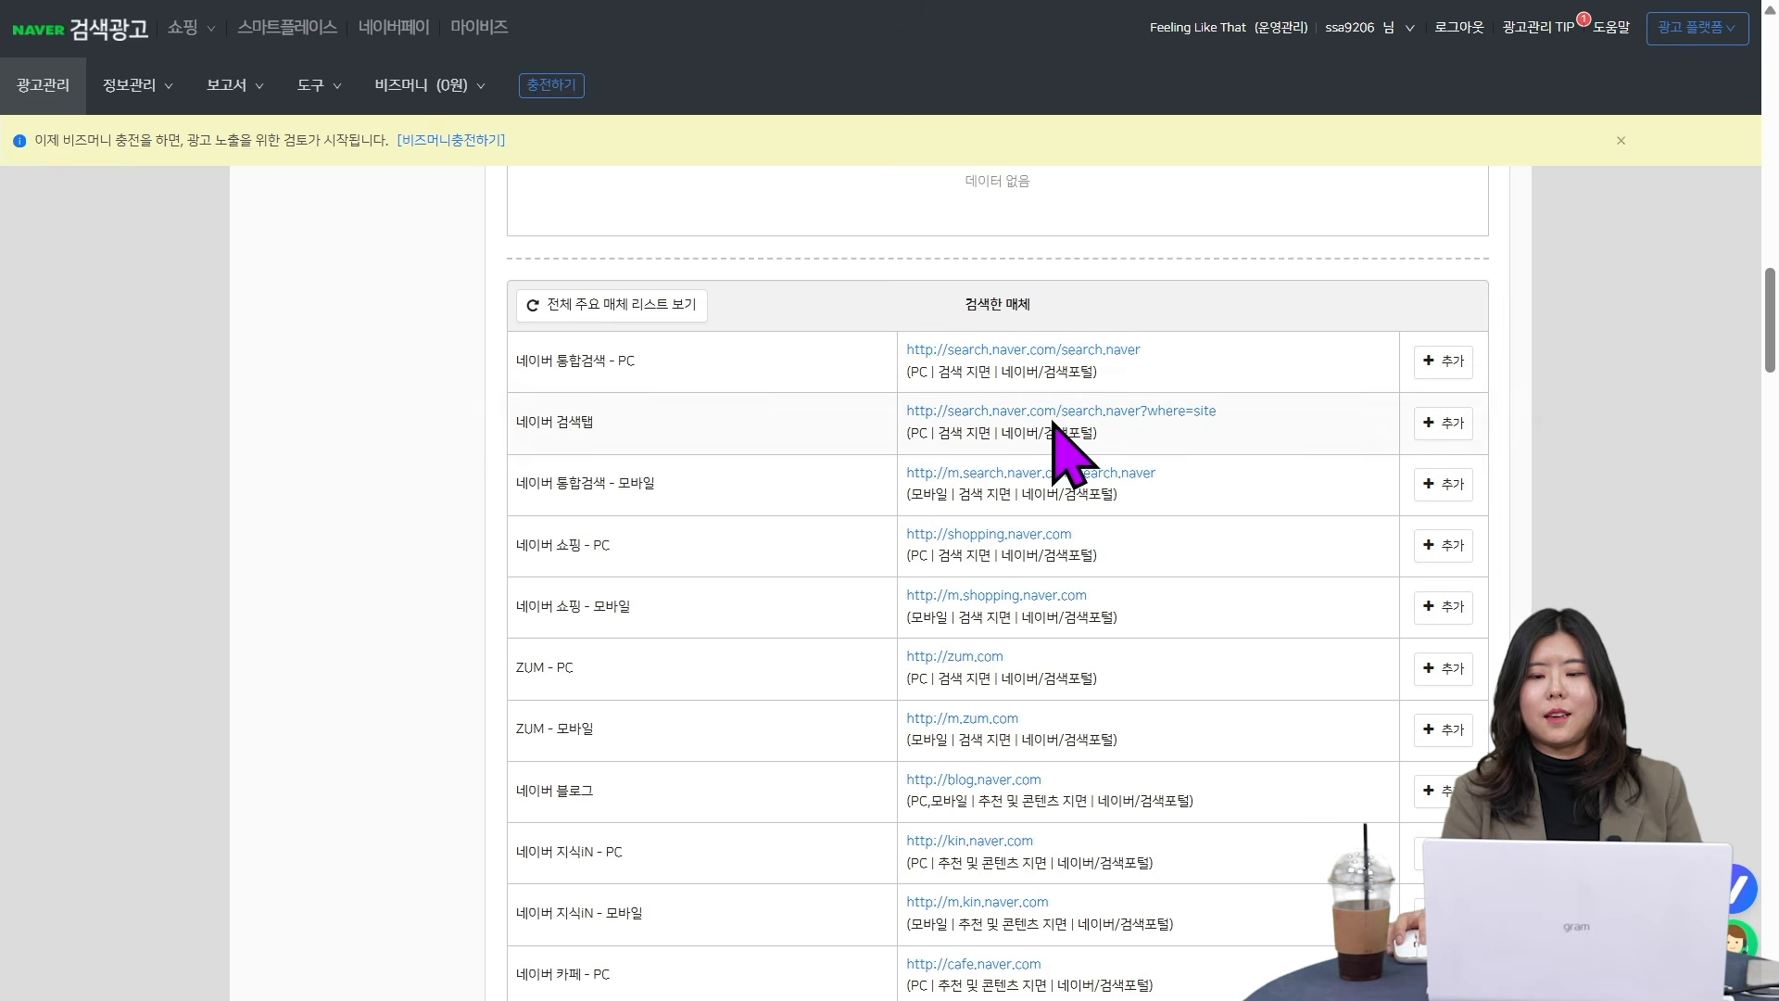
- Look through the list of major media that can be restricted for the ad group, covering search, shopping and partner sites
scroll(1279, 407, "down", 4)
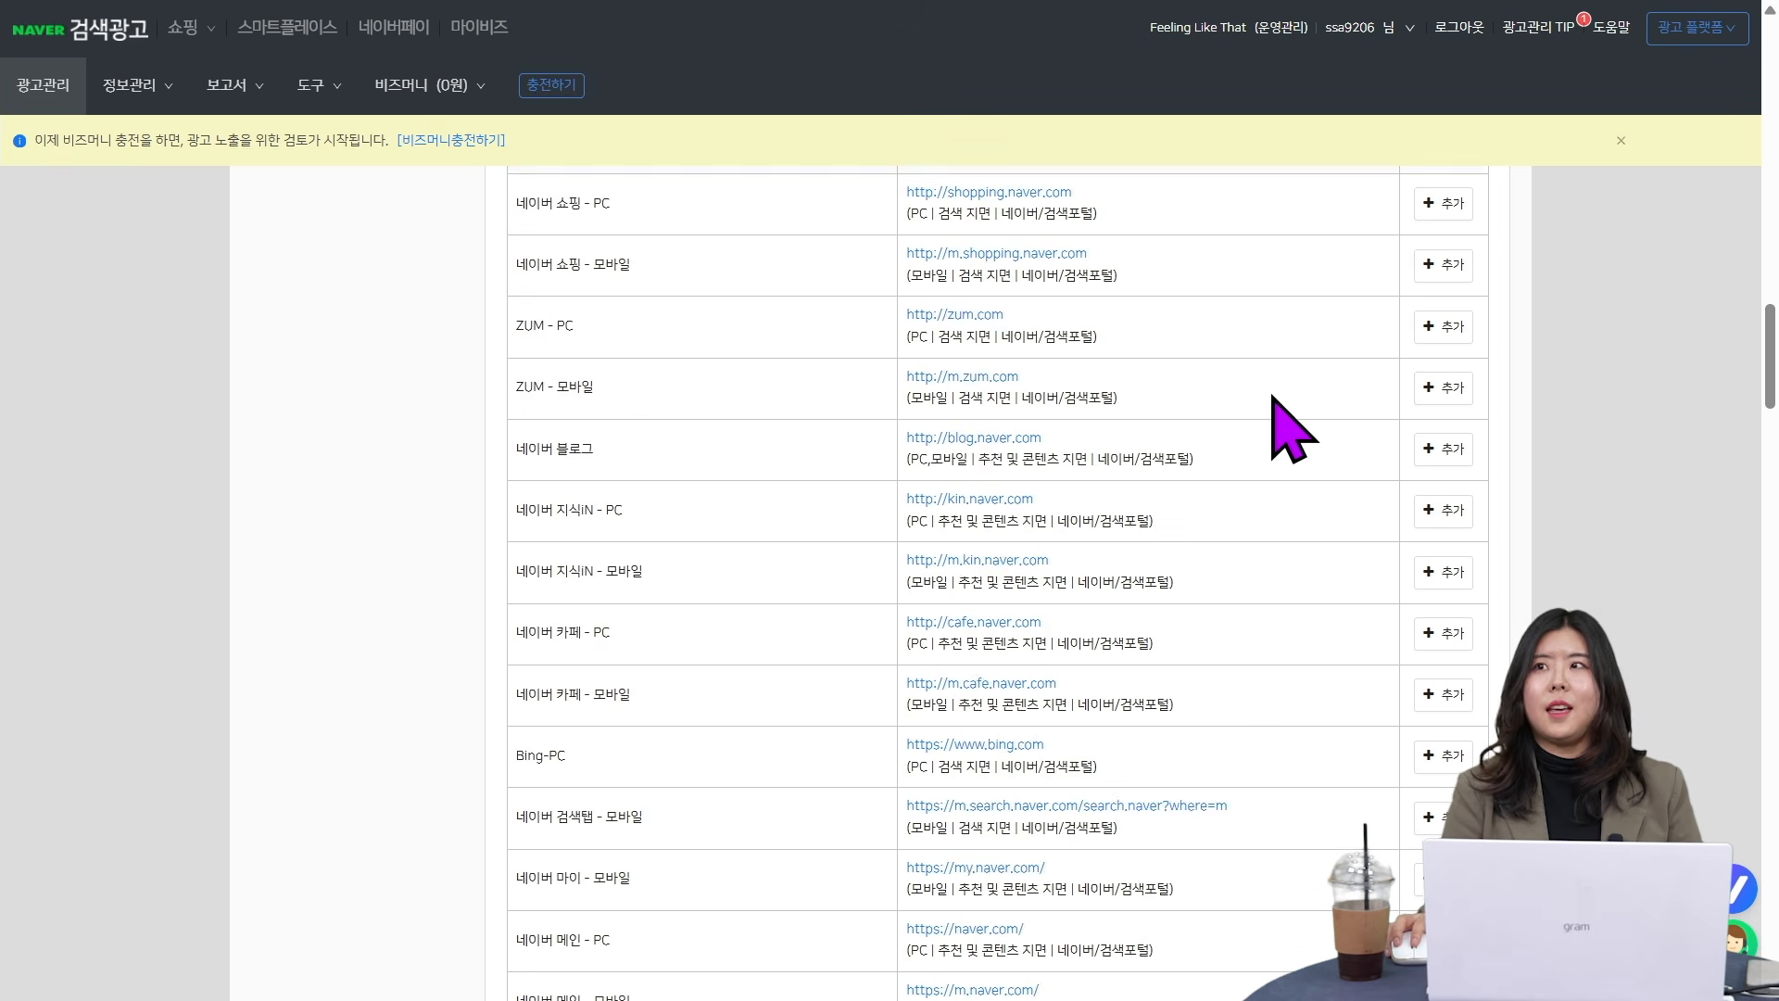
scroll(1293, 428, "down", 12)
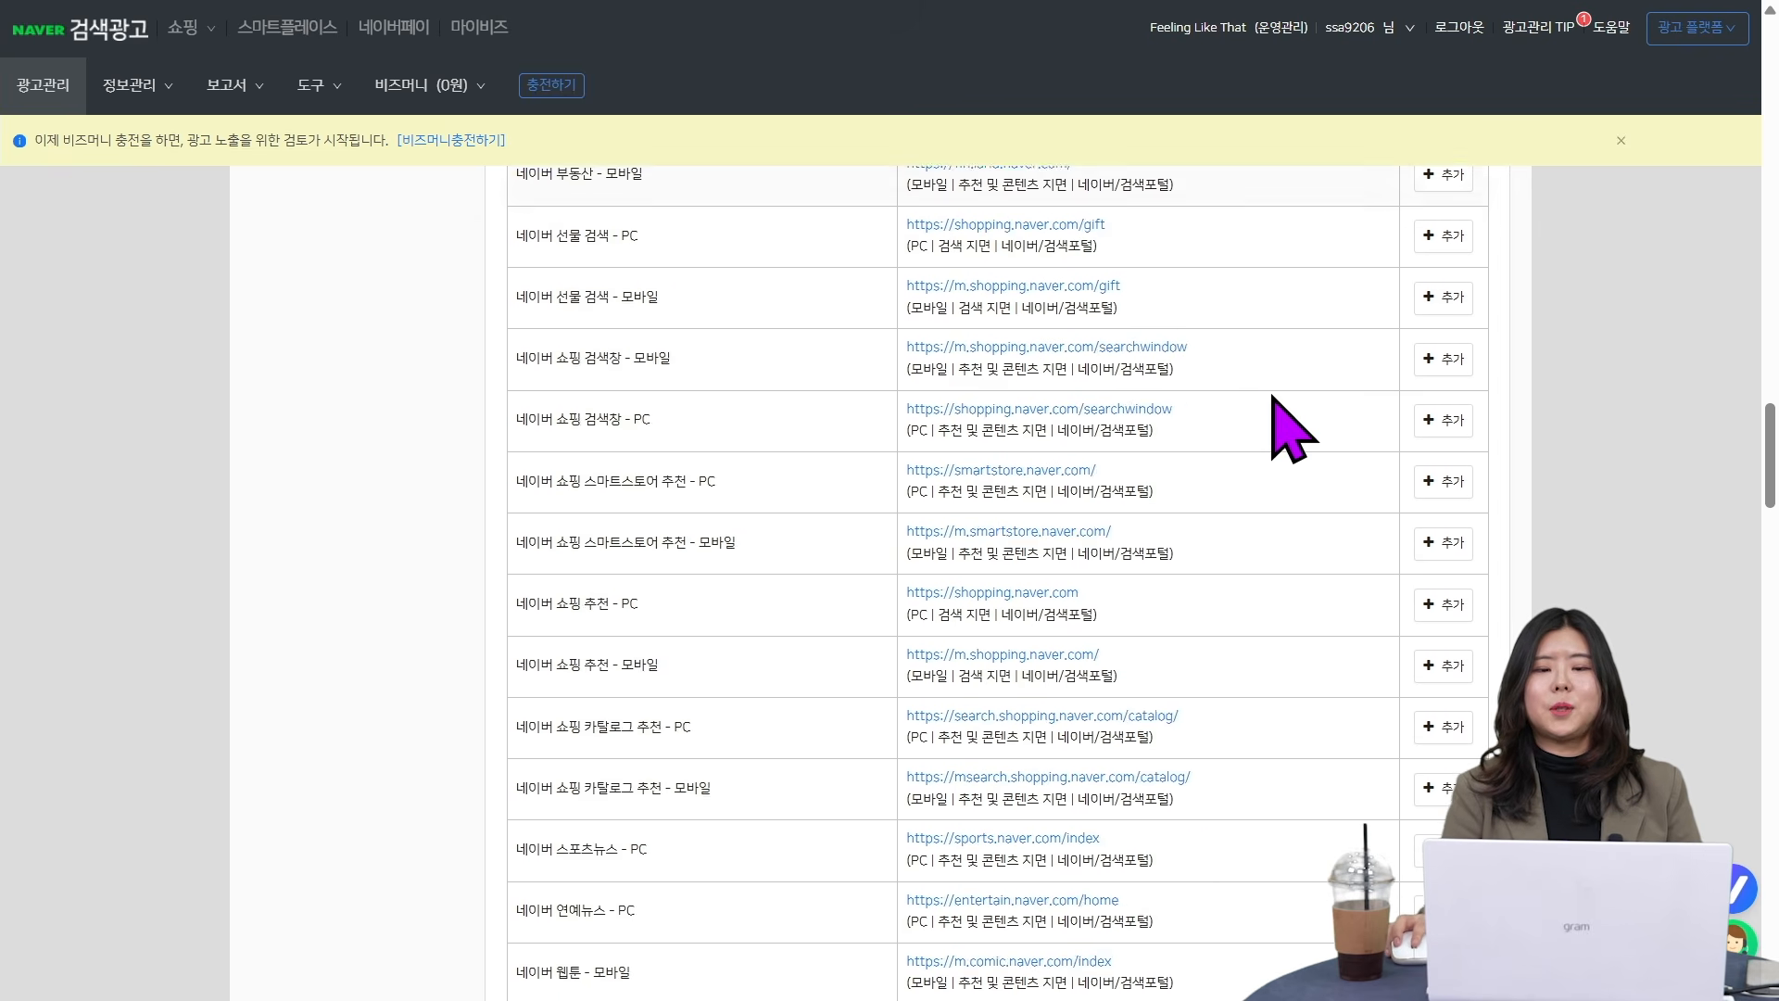
scroll(1274, 398, "down", 4)
scroll(1293, 428, "down", 5)
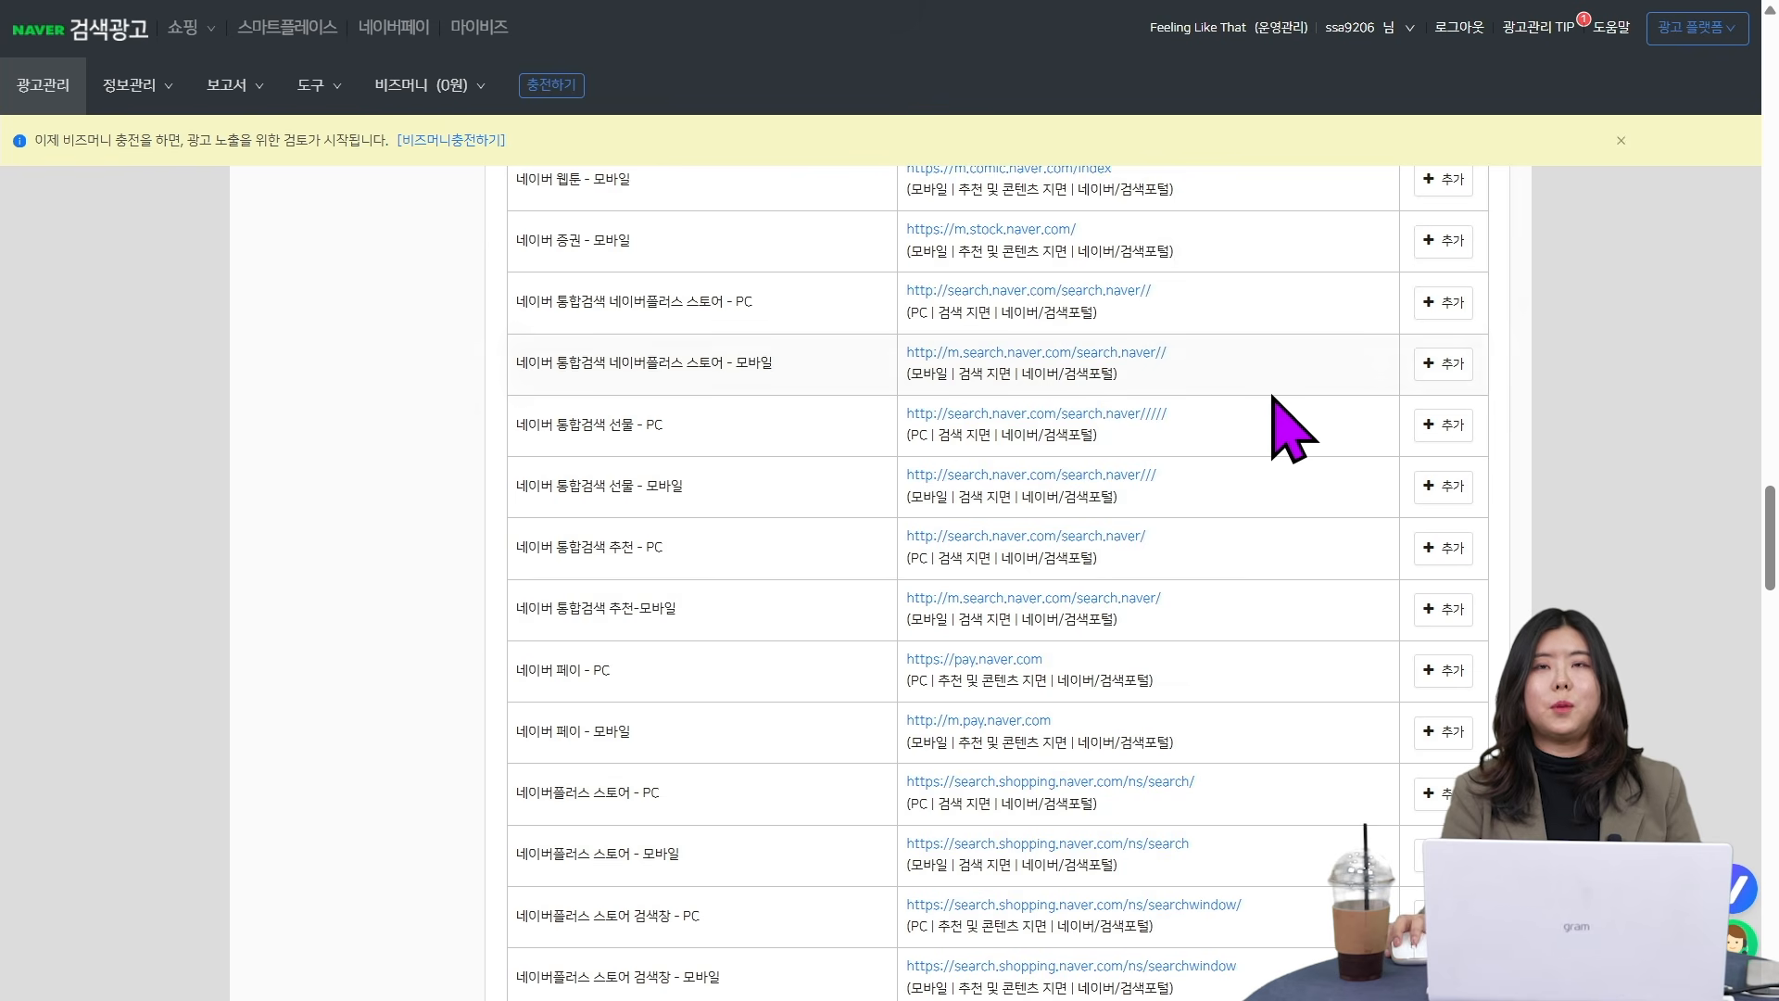
scroll(1292, 428, "down", 12)
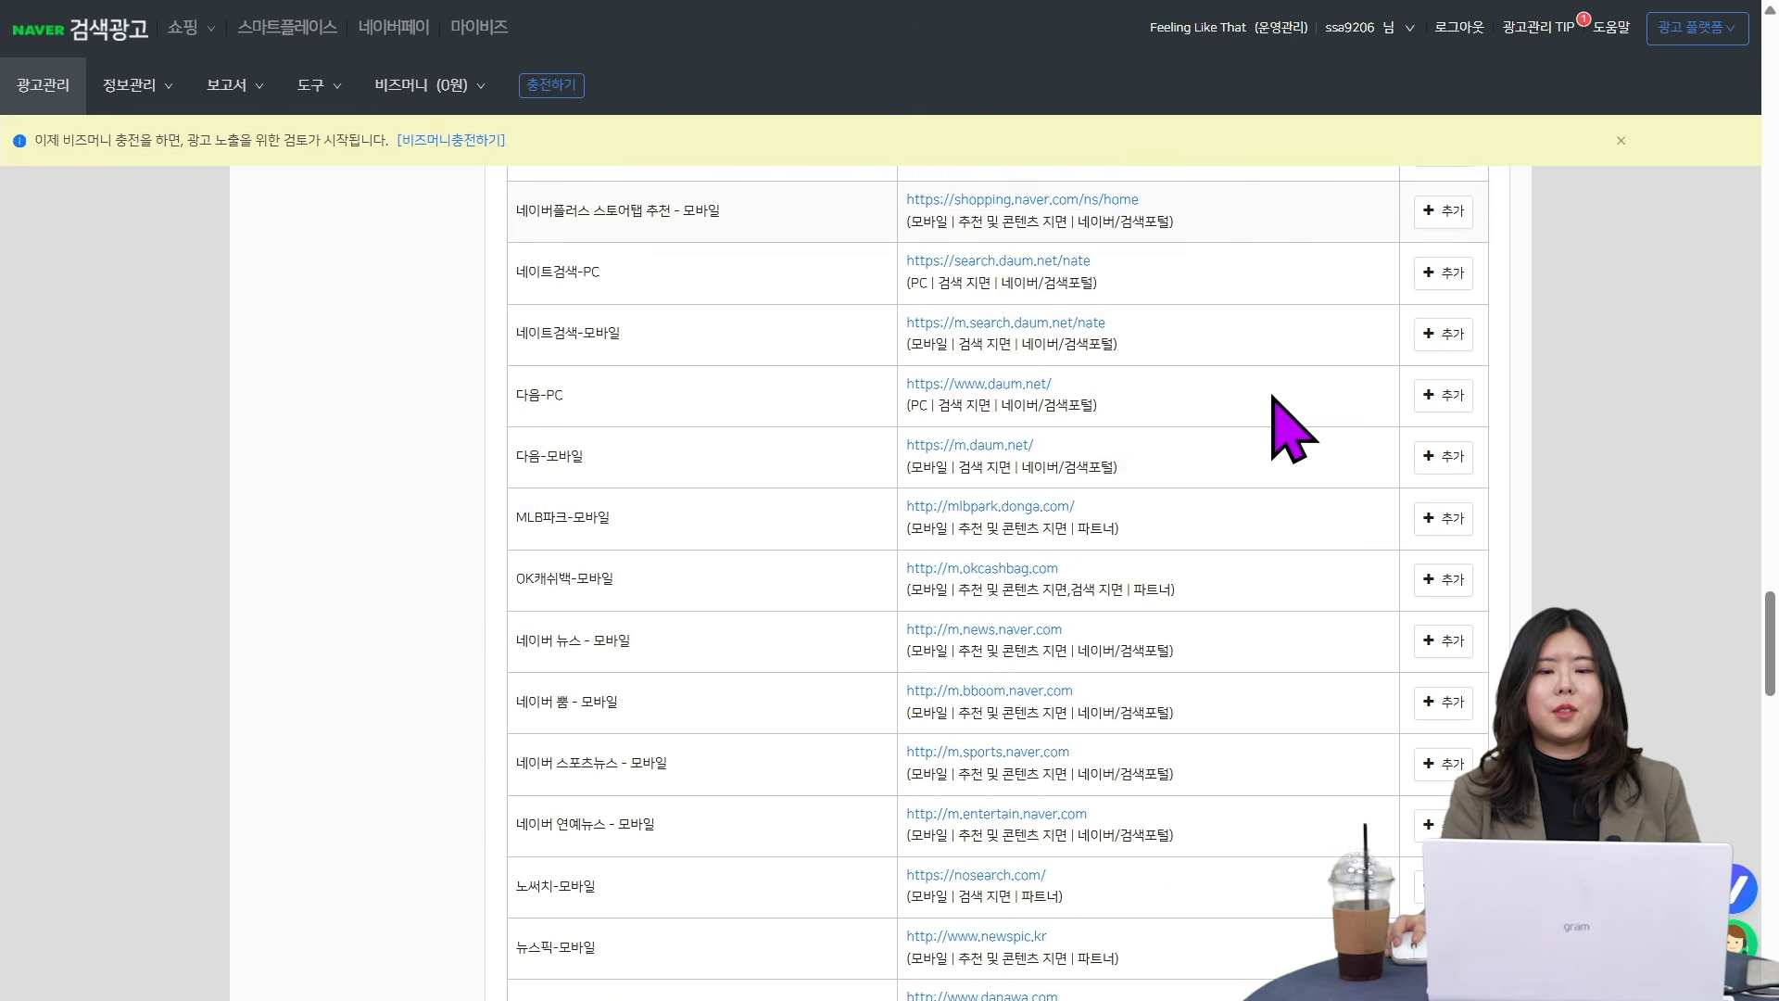
scroll(1293, 428, "down", 2)
scroll(1273, 397, "down", 15)
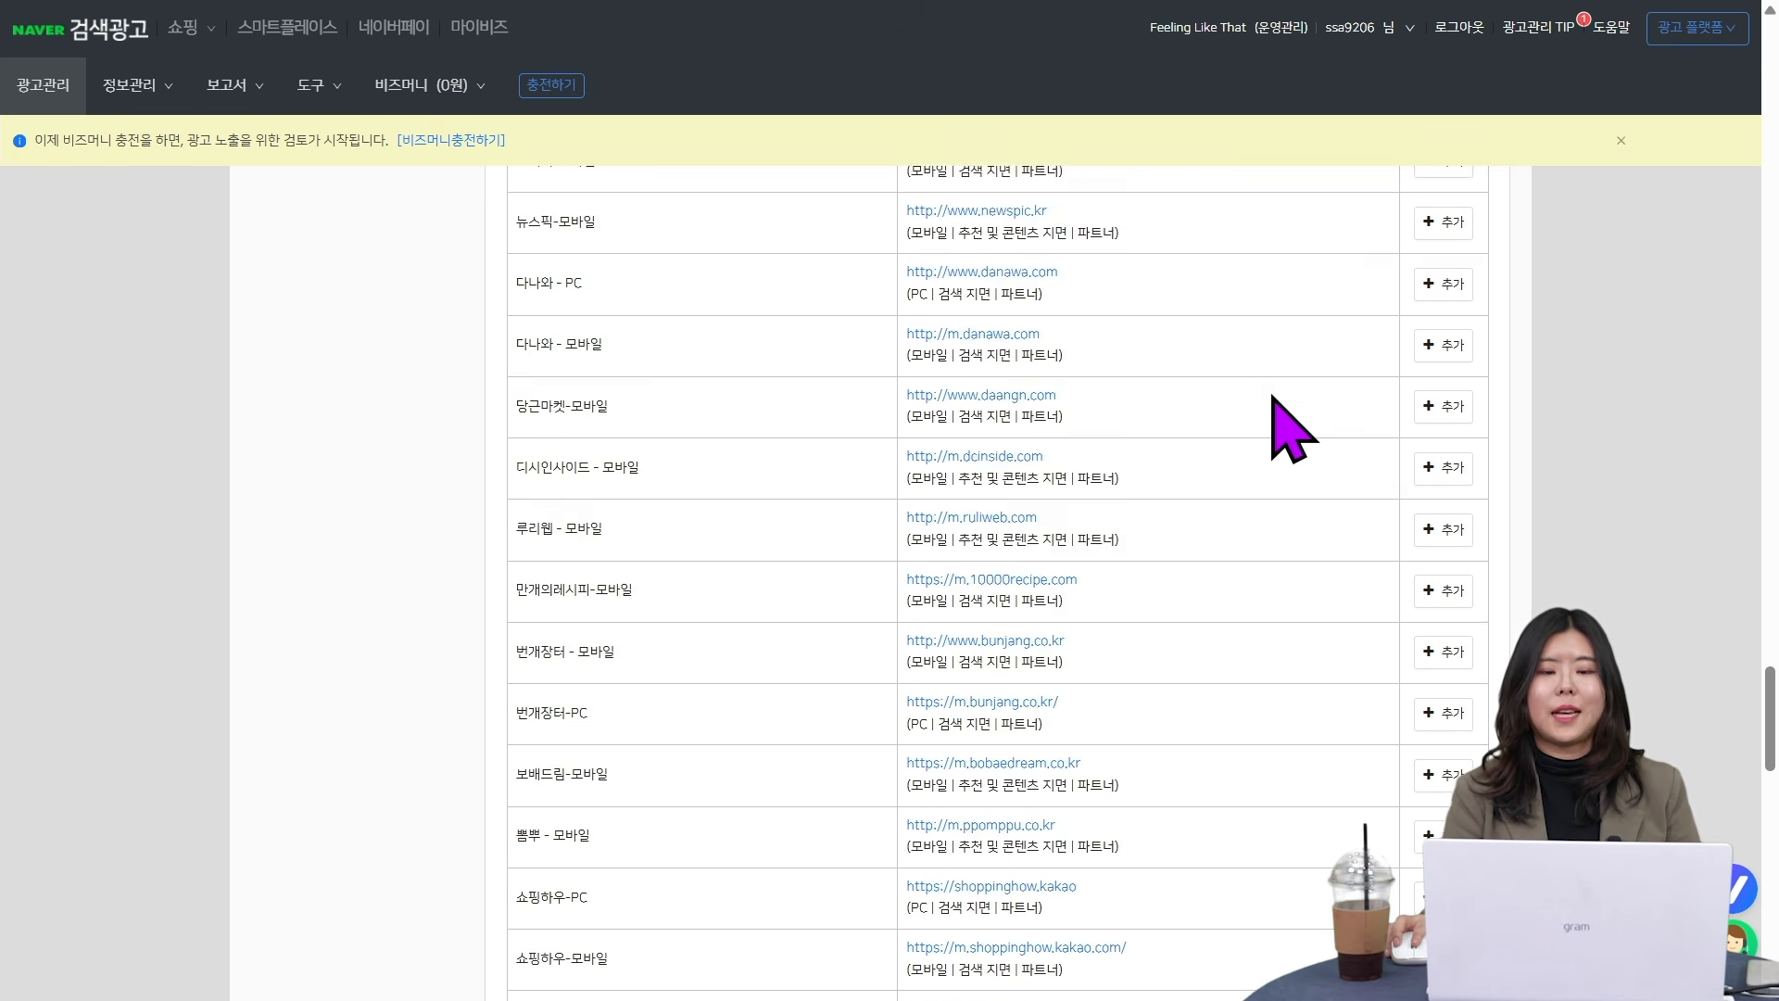
scroll(1380, 702, "up", 15)
scroll(1381, 702, "up", 20)
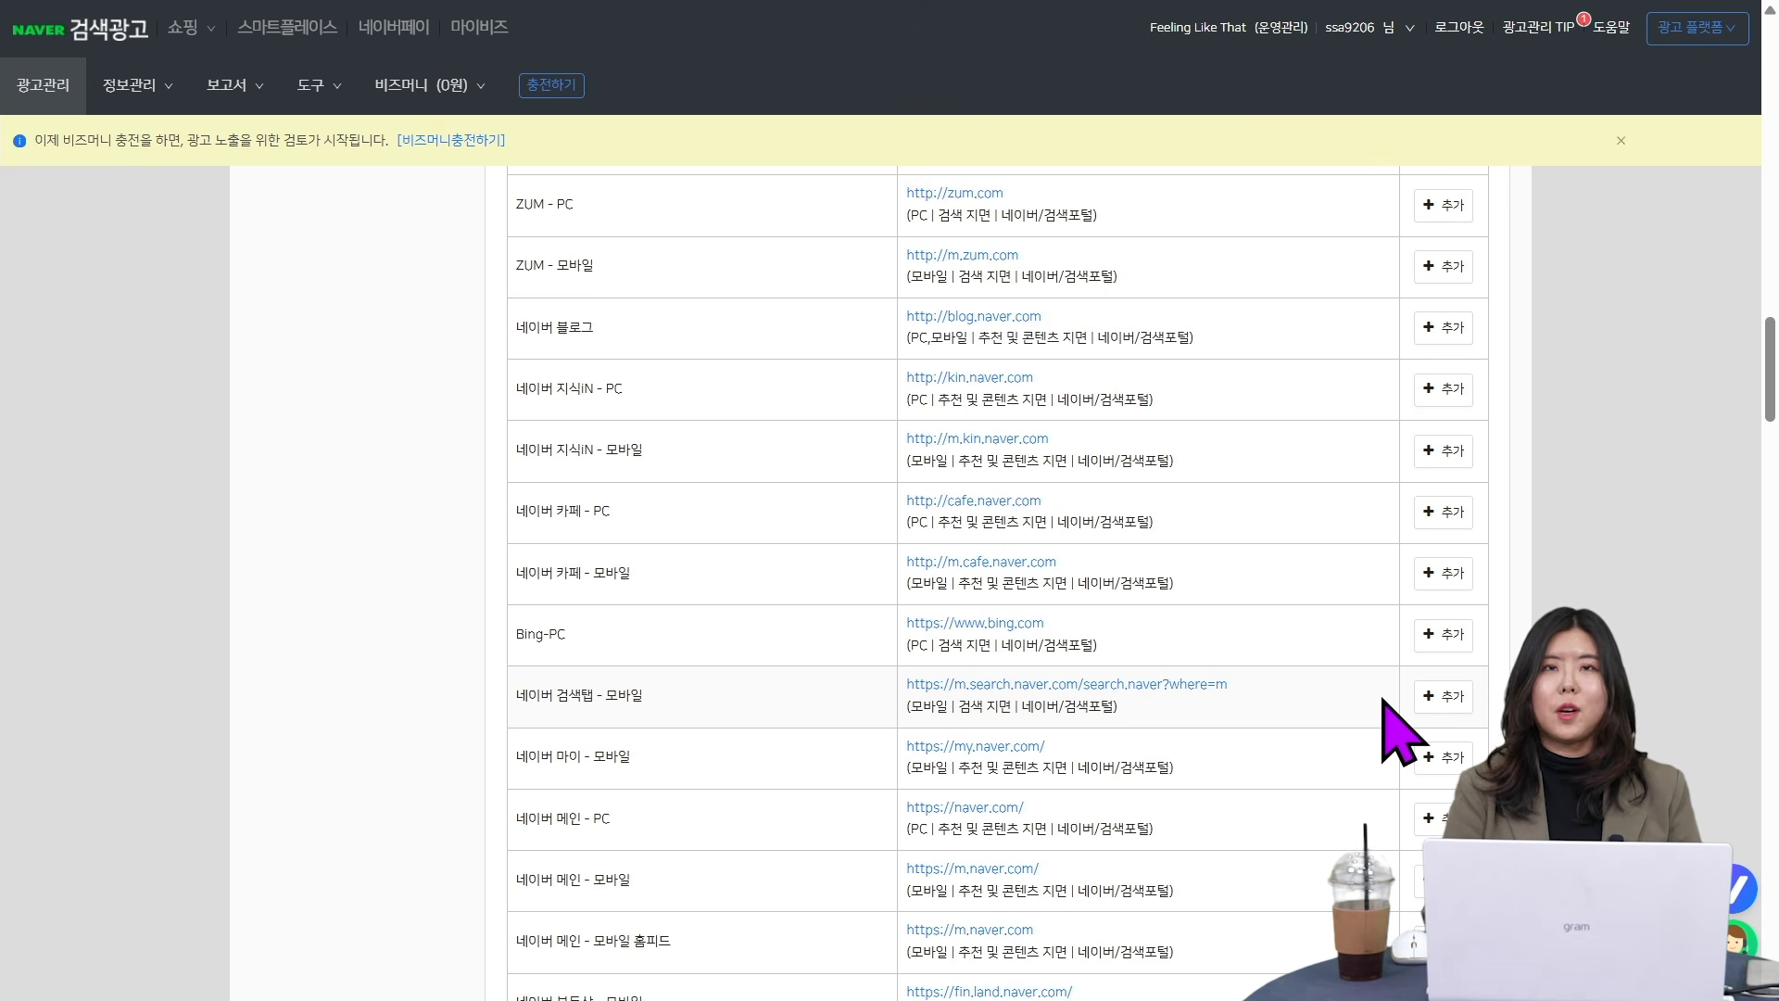
scroll(1383, 701, "up", 5)
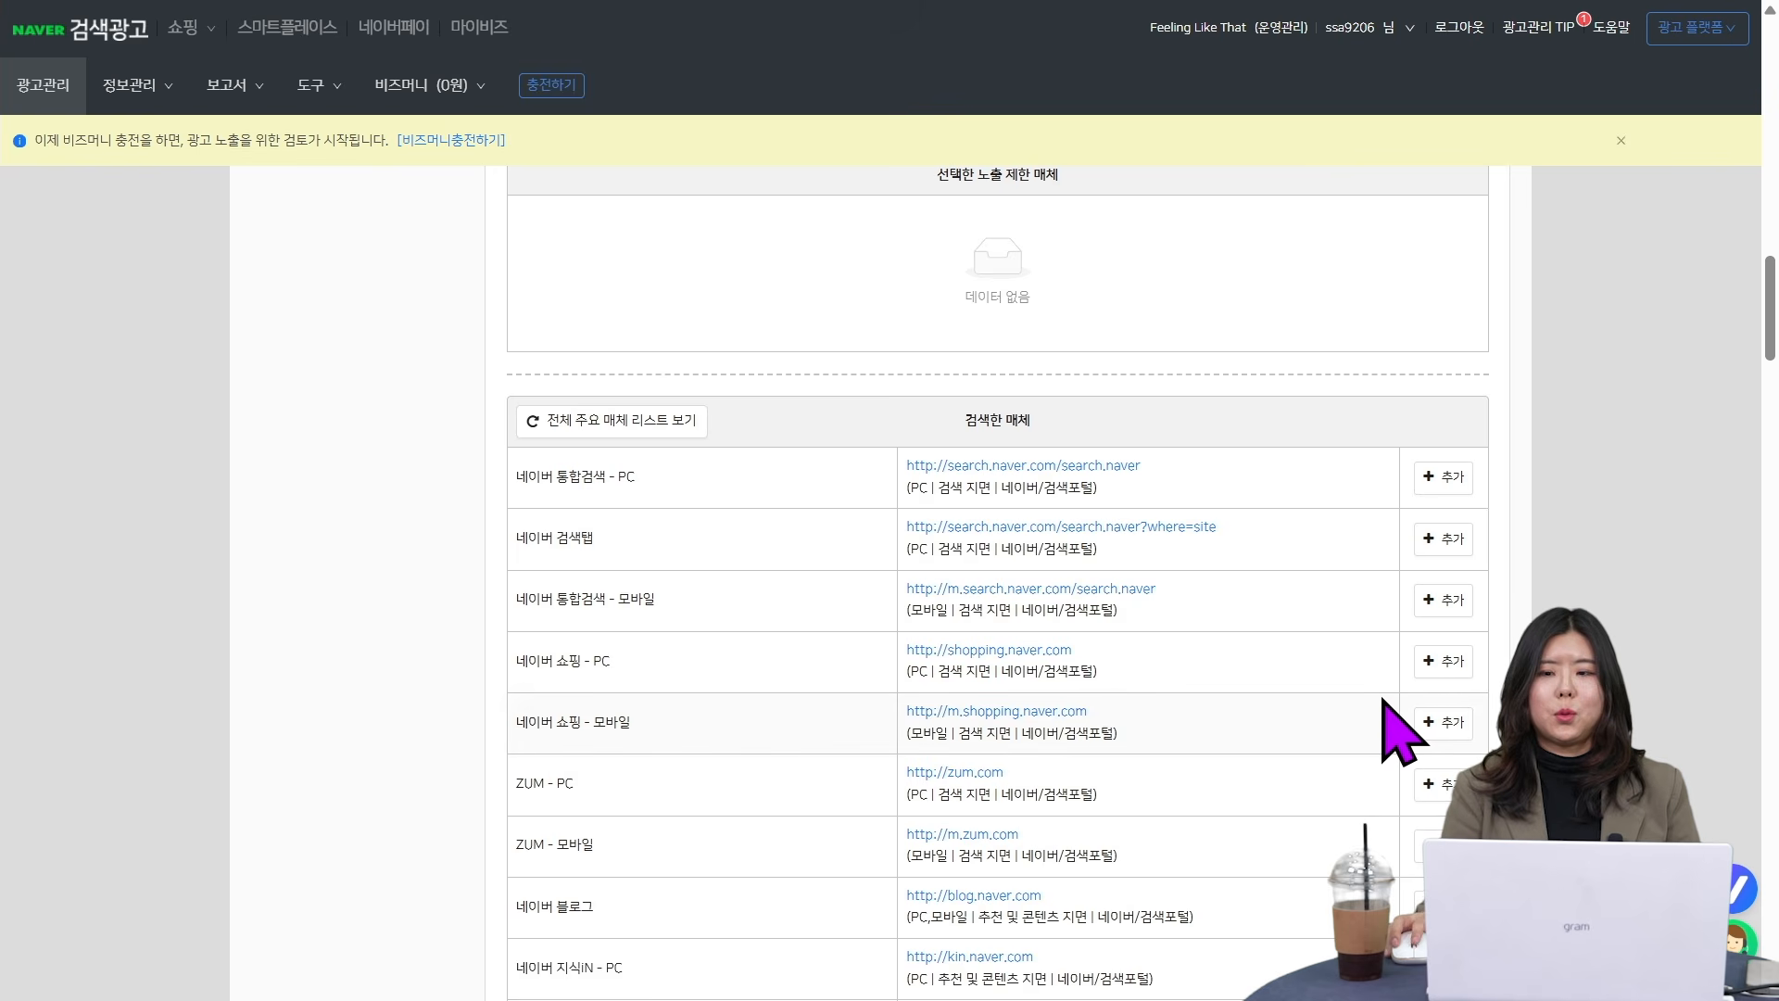
scroll(1404, 732, "up", 5)
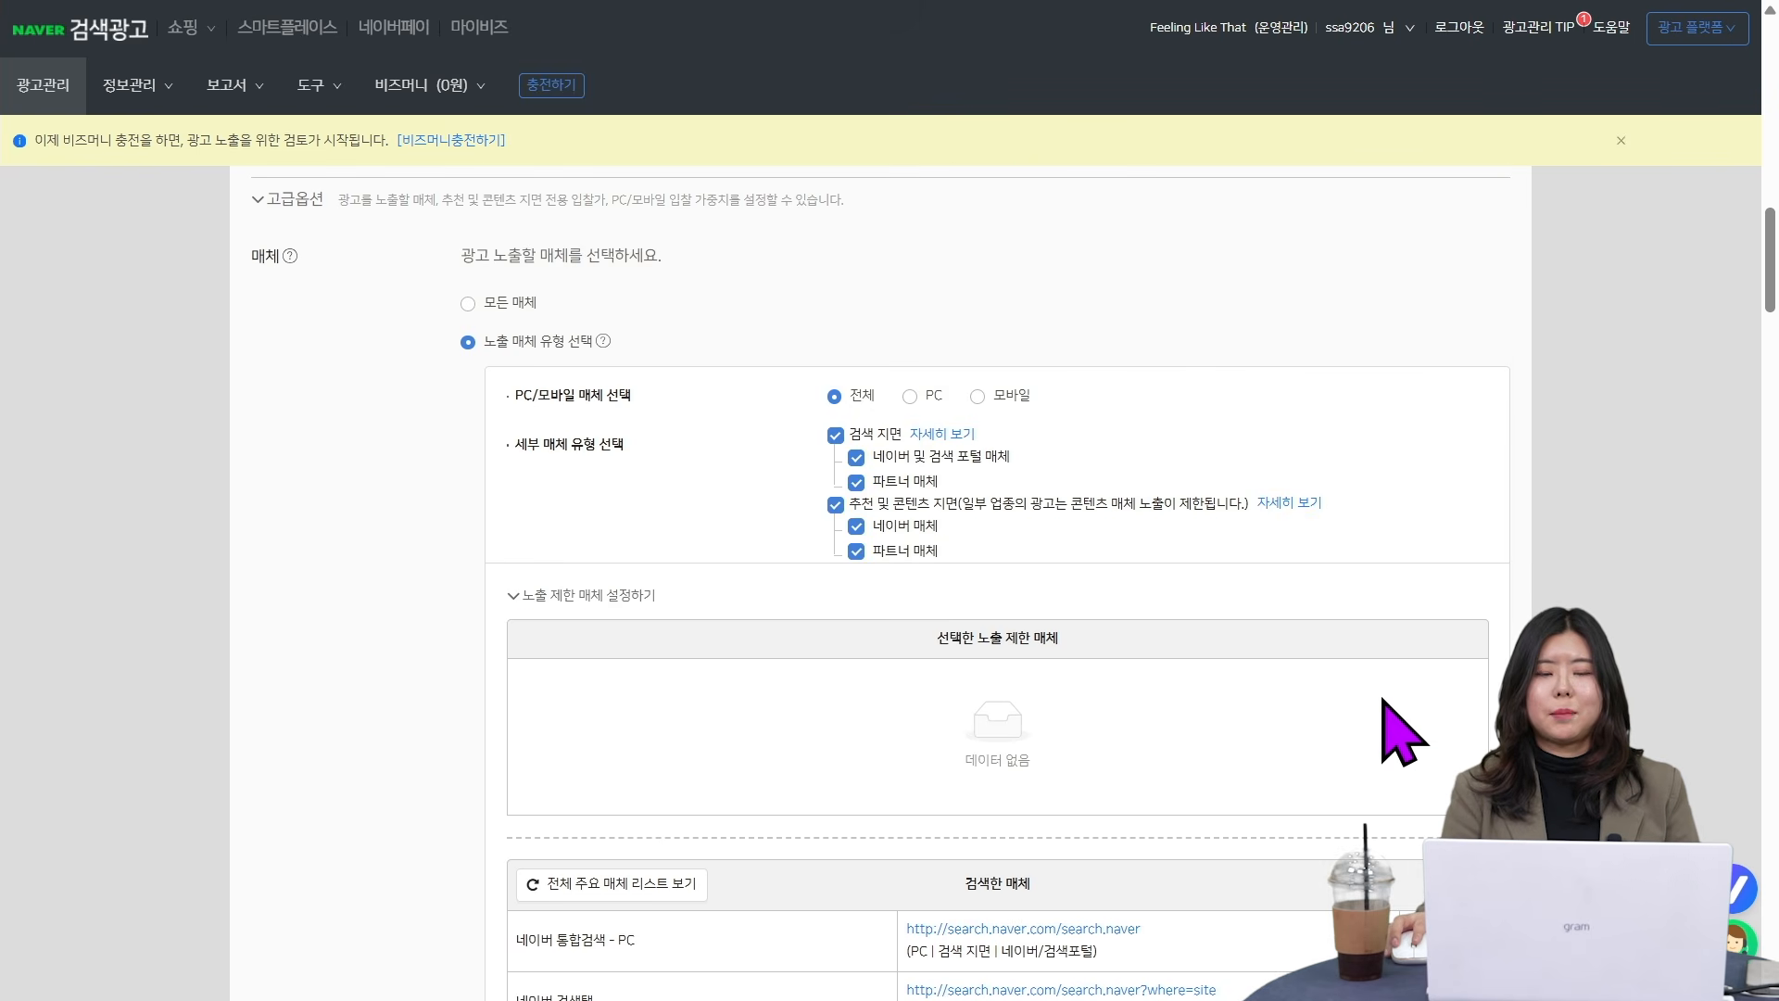
scroll(1384, 701, "down", 6)
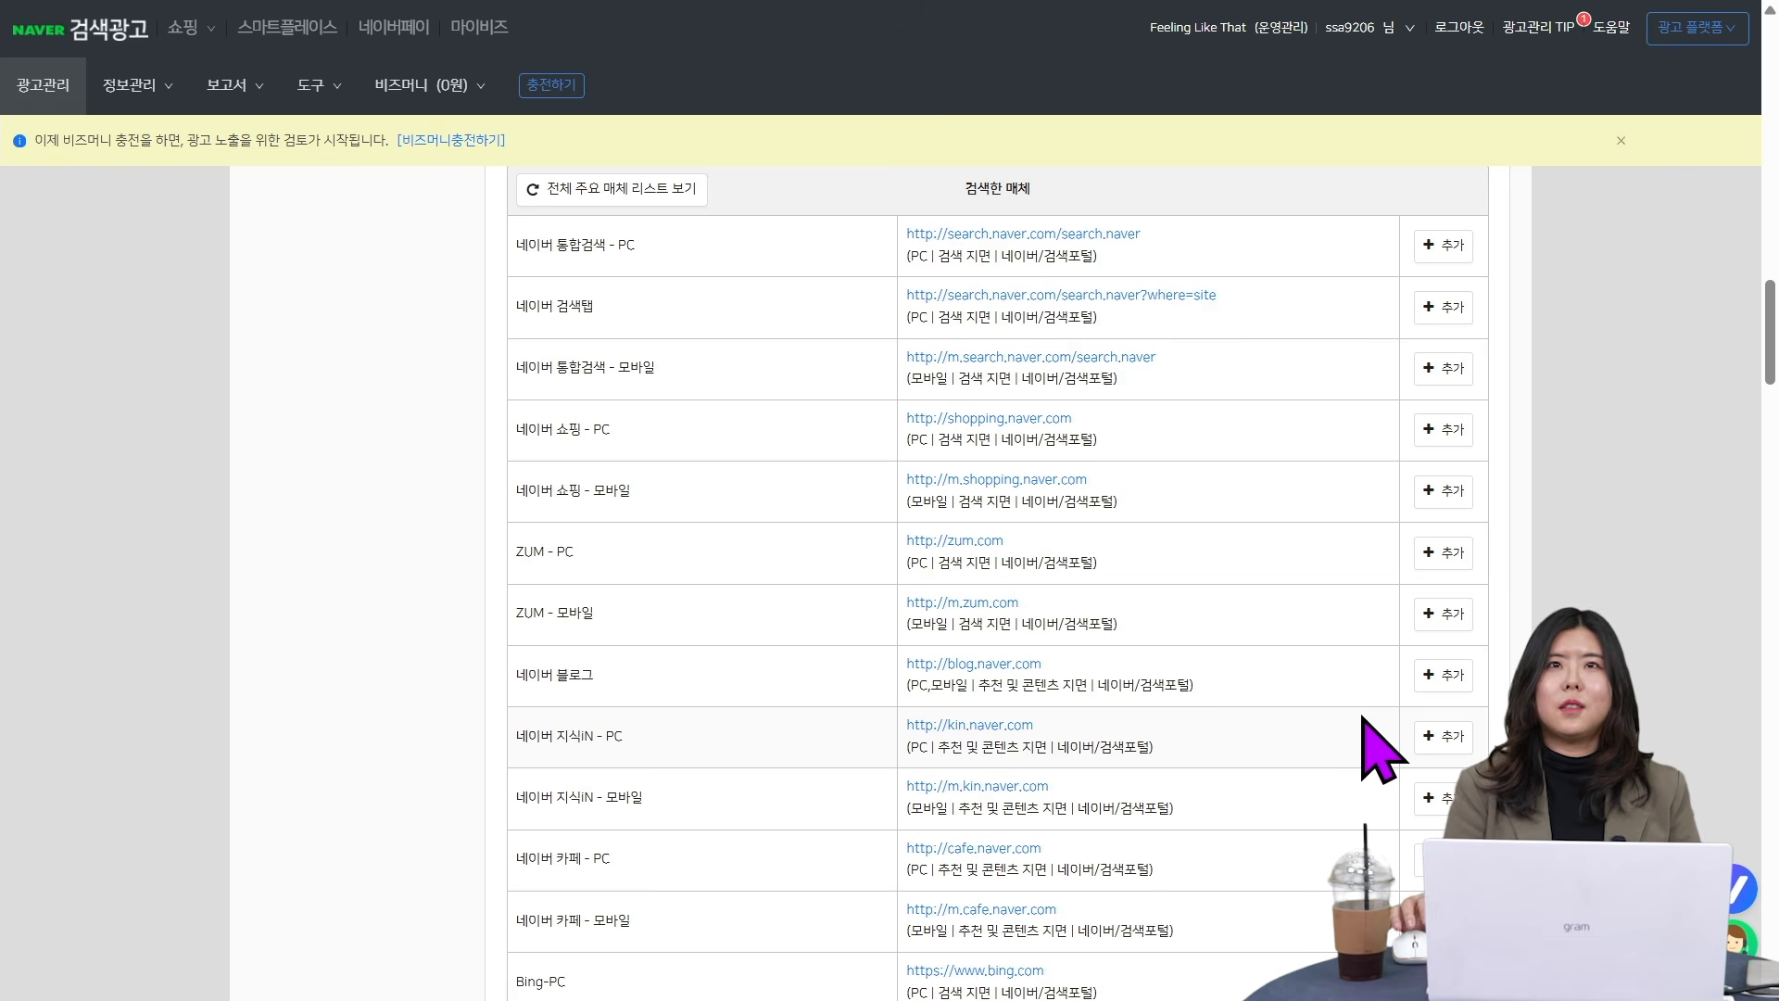
scroll(1358, 688, "up", 2)
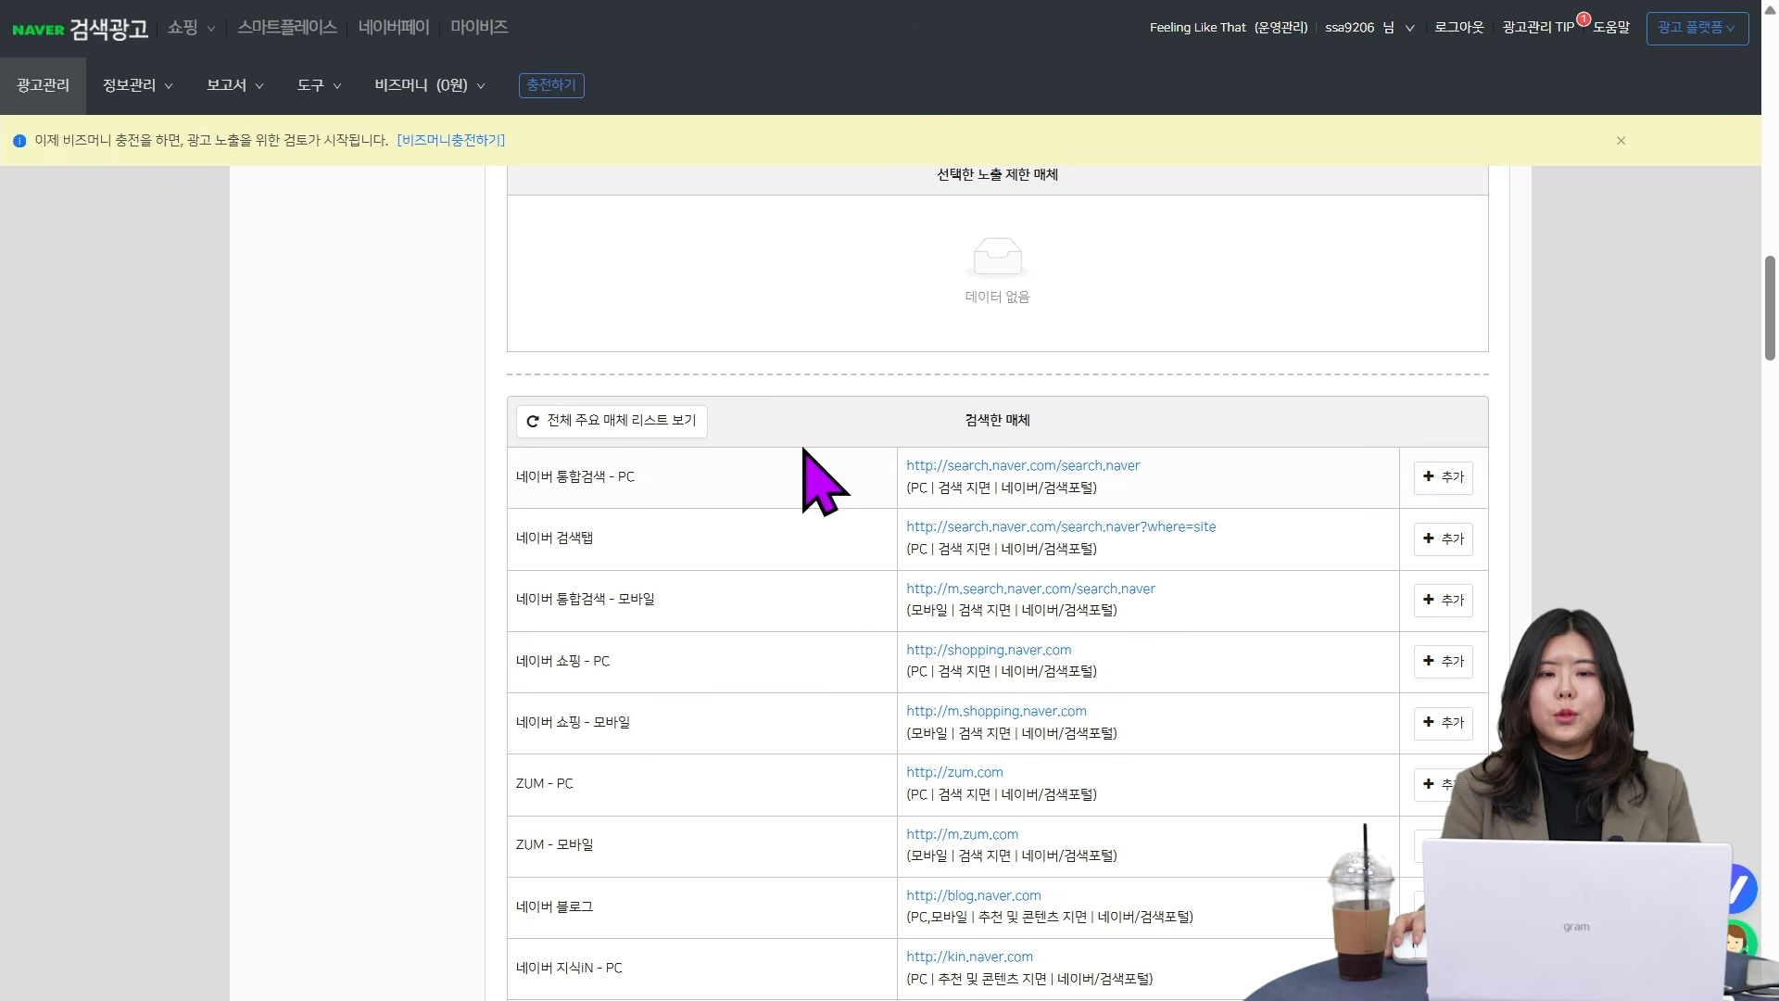
- Add 네이버 통합검색 - PC, 네이버 검색탭, 네이버 통합검색 - 모바일, 네이버 쇼핑 - PC and 네이버 쇼핑 - 모바일 to the restricted media
left_click(1445, 478)
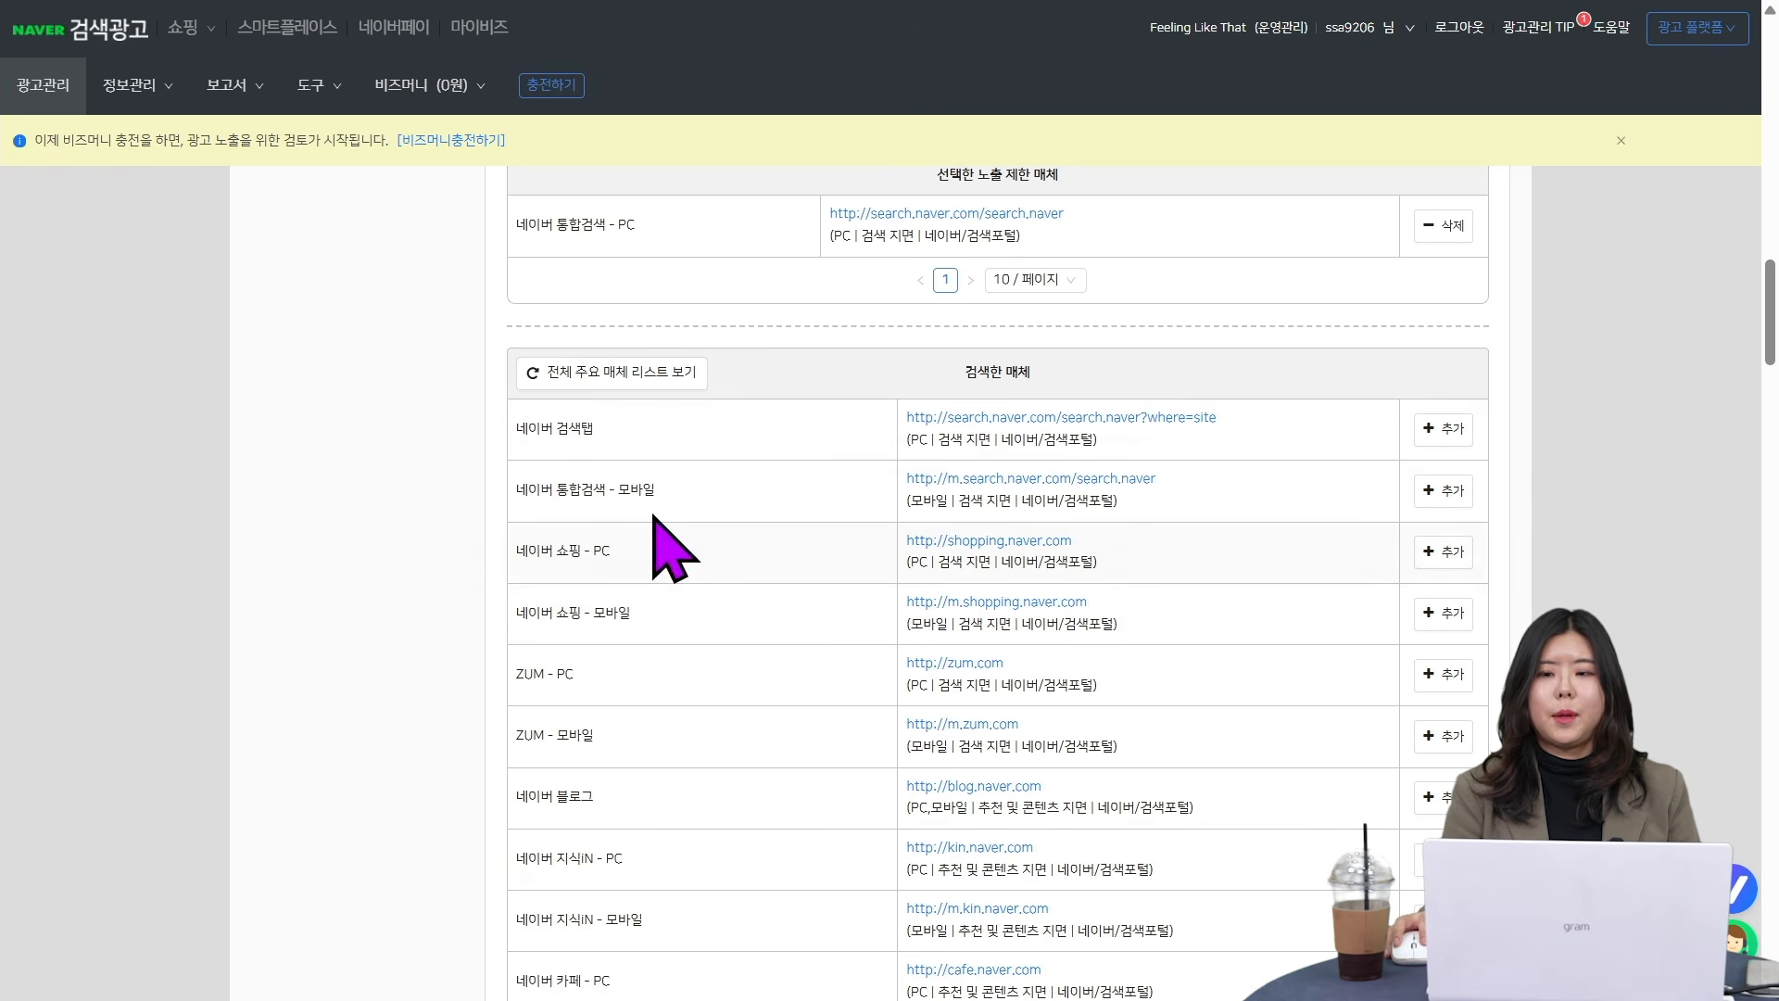
left_click(1441, 429)
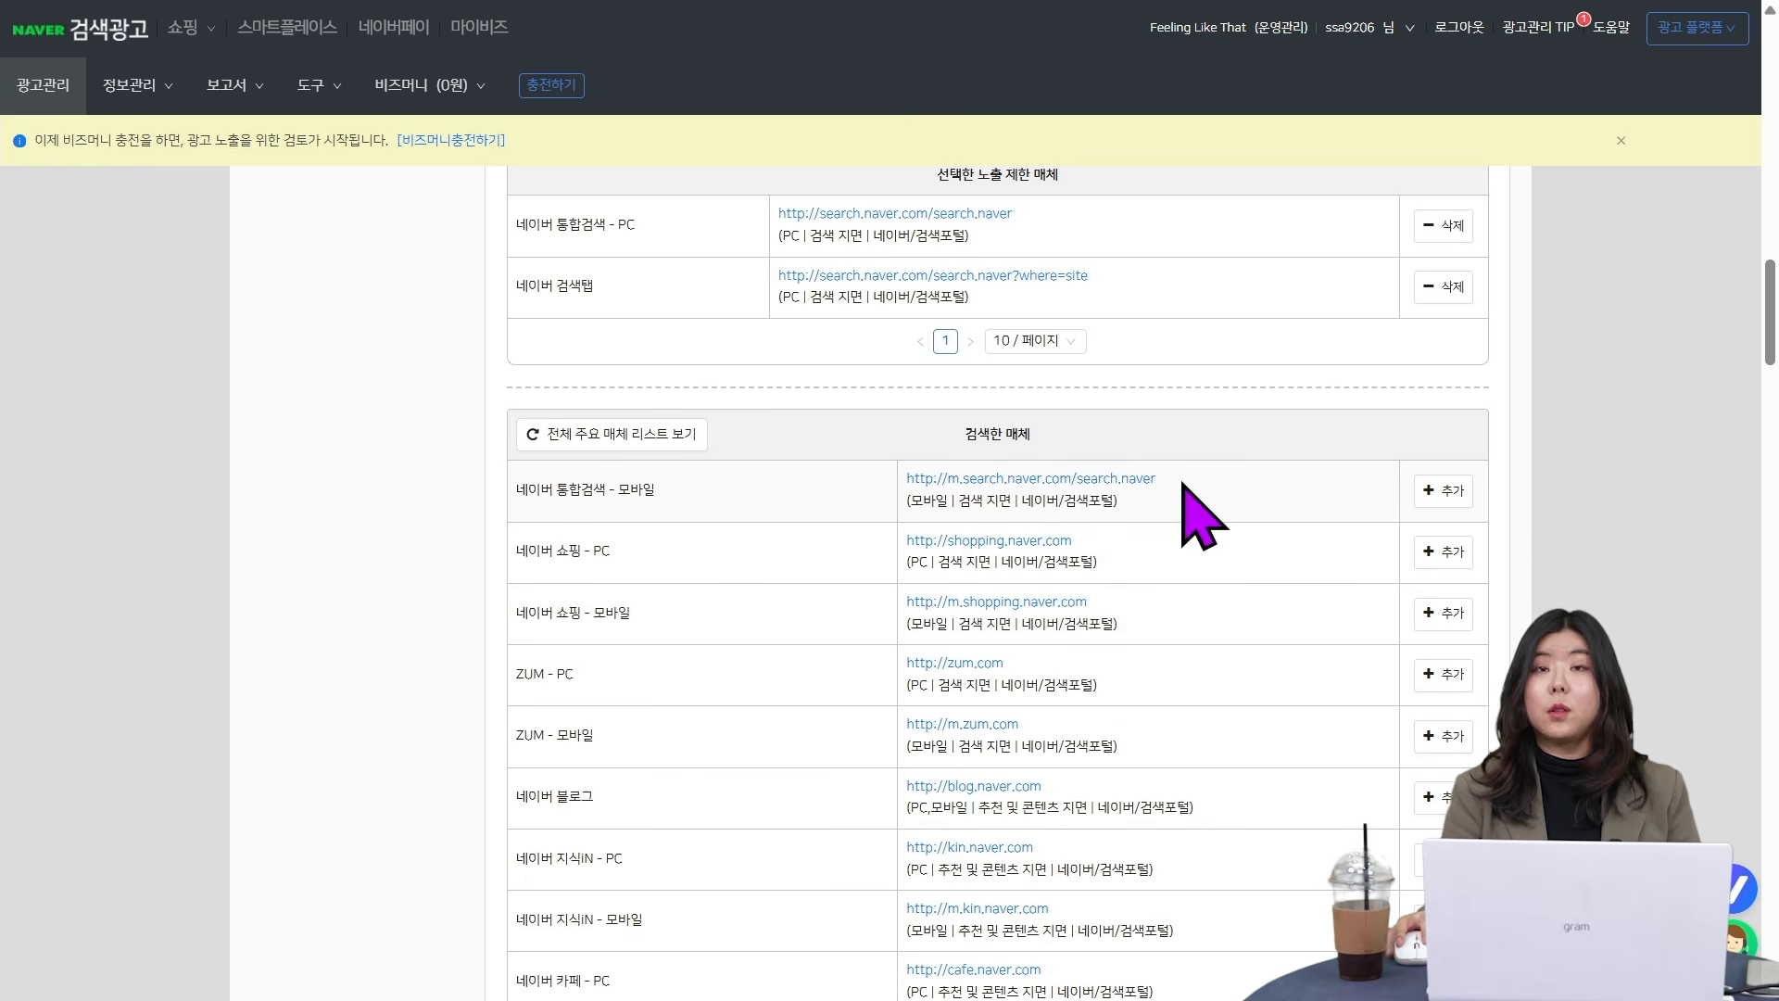
left_click(1460, 490)
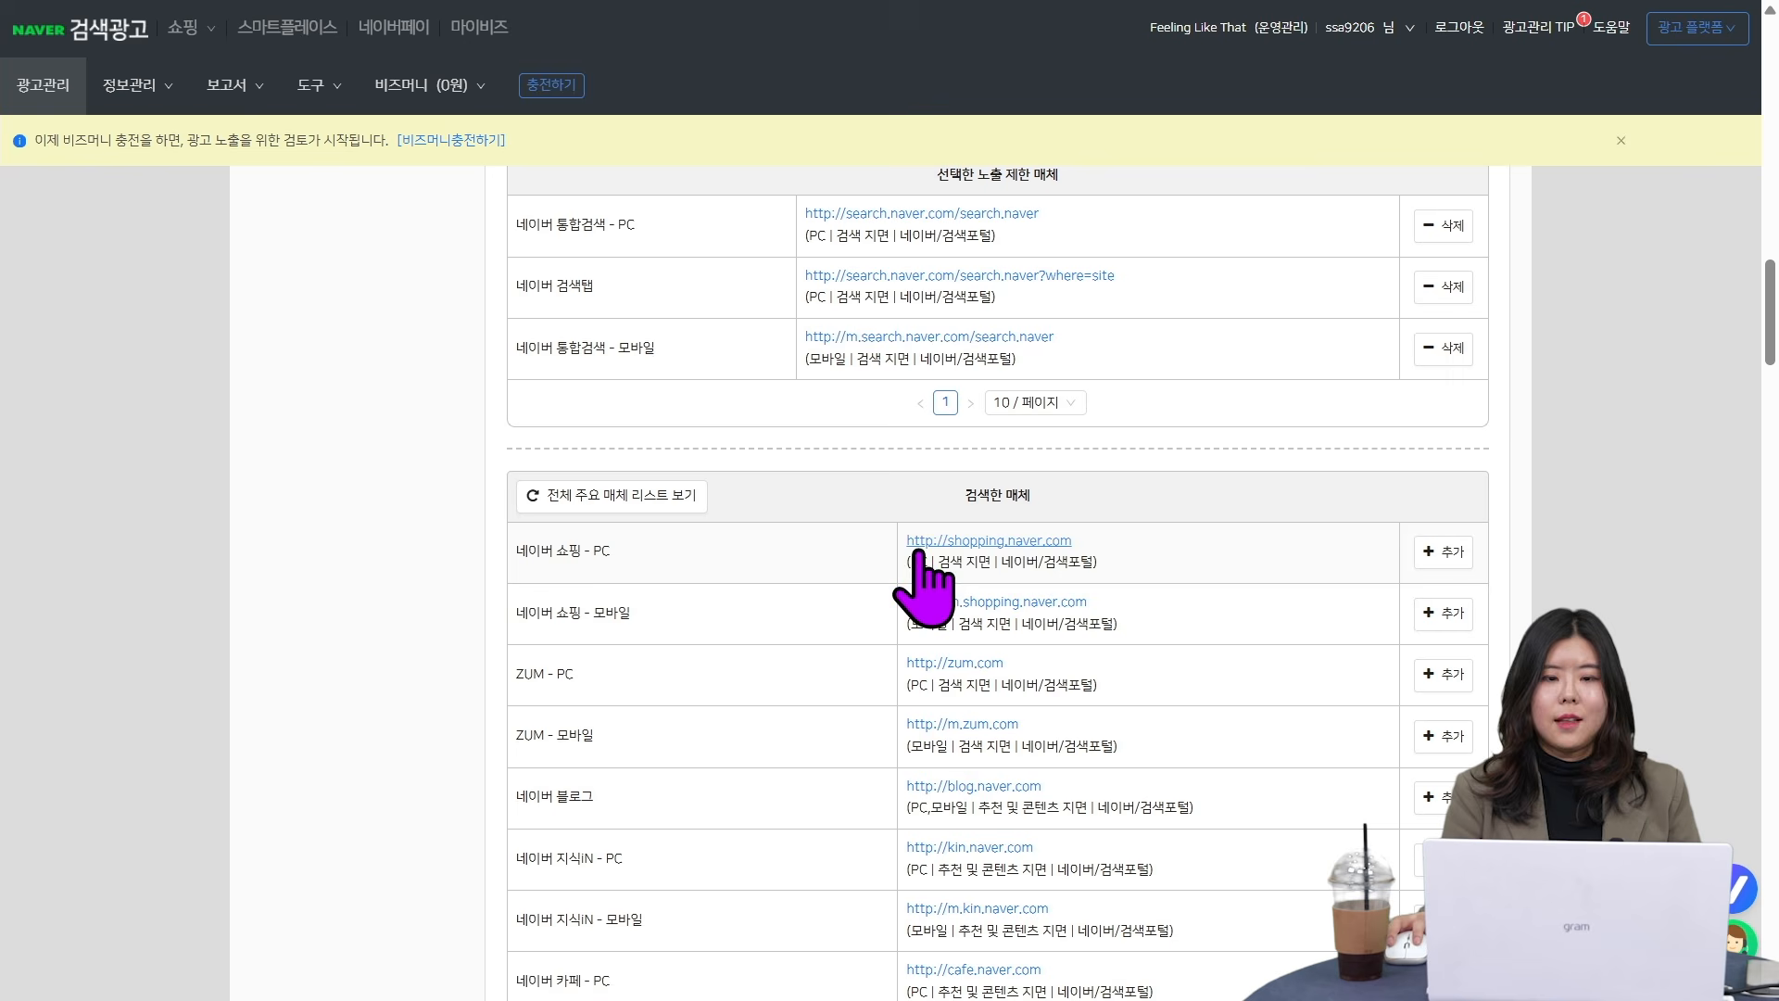
left_click(1463, 552)
left_click(1446, 614)
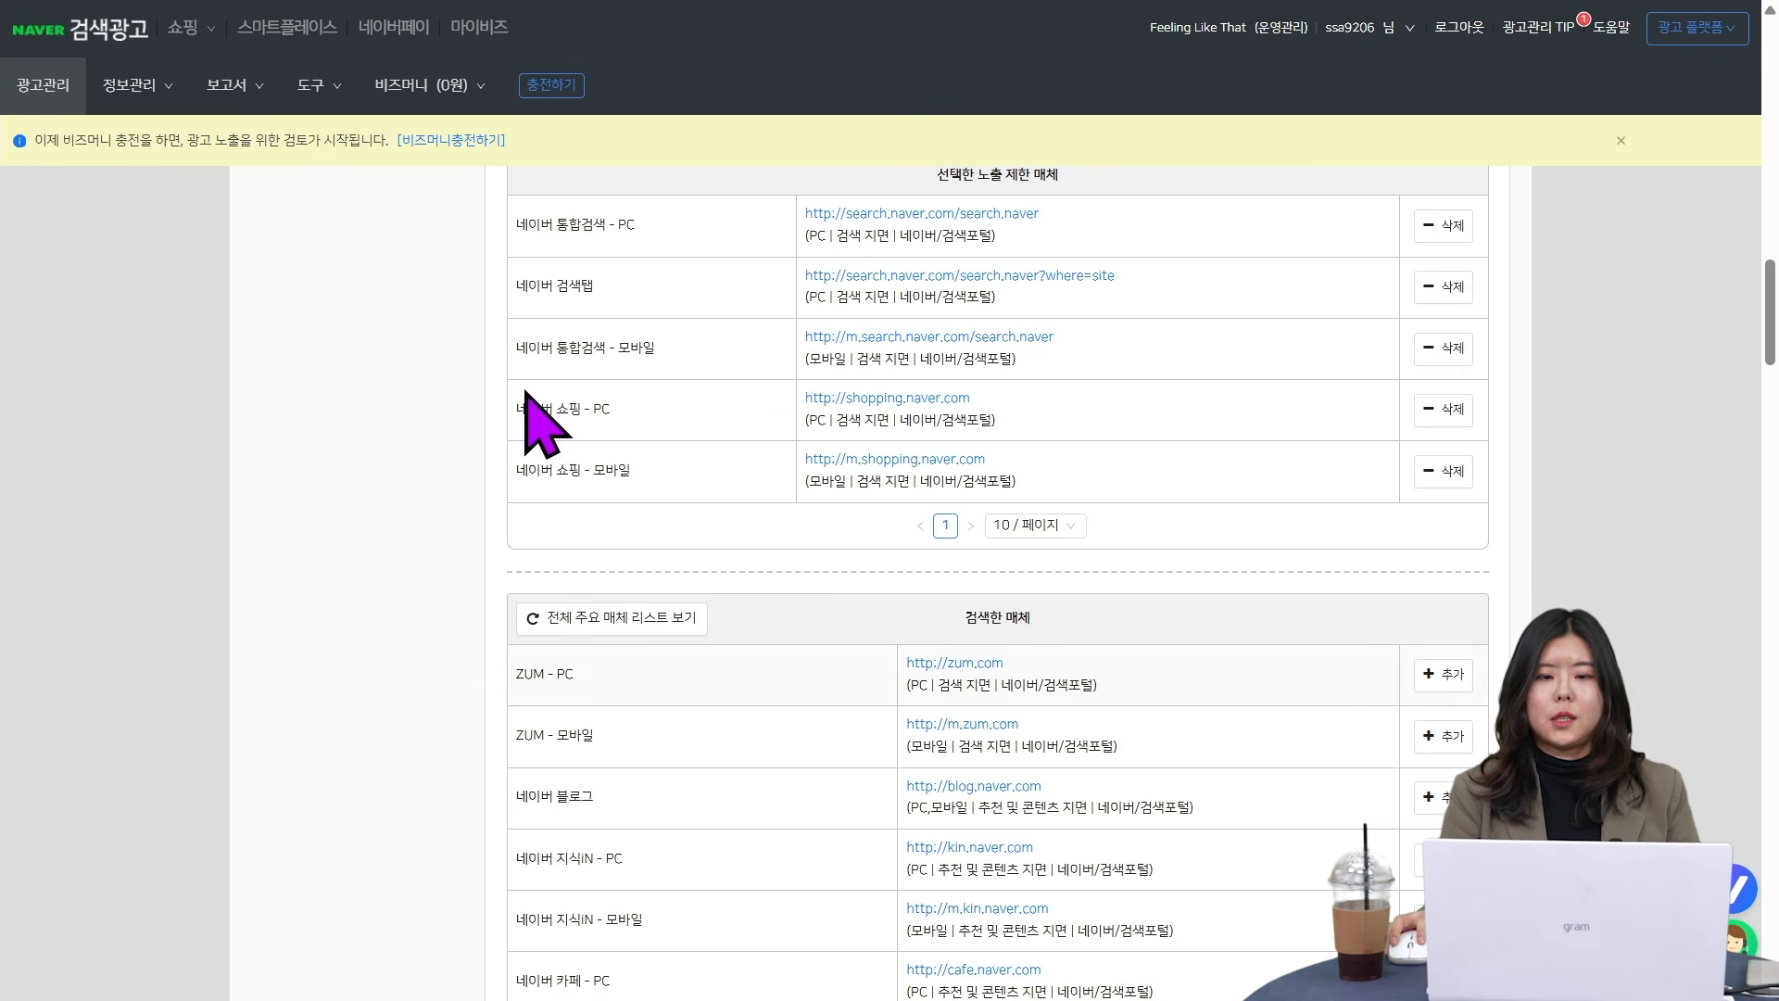
- Add 네이버 쇼핑 추천 - PC and 네이버 쇼핑 추천 - 모바일 to the restricted media
scroll(1041, 816, "down", 10)
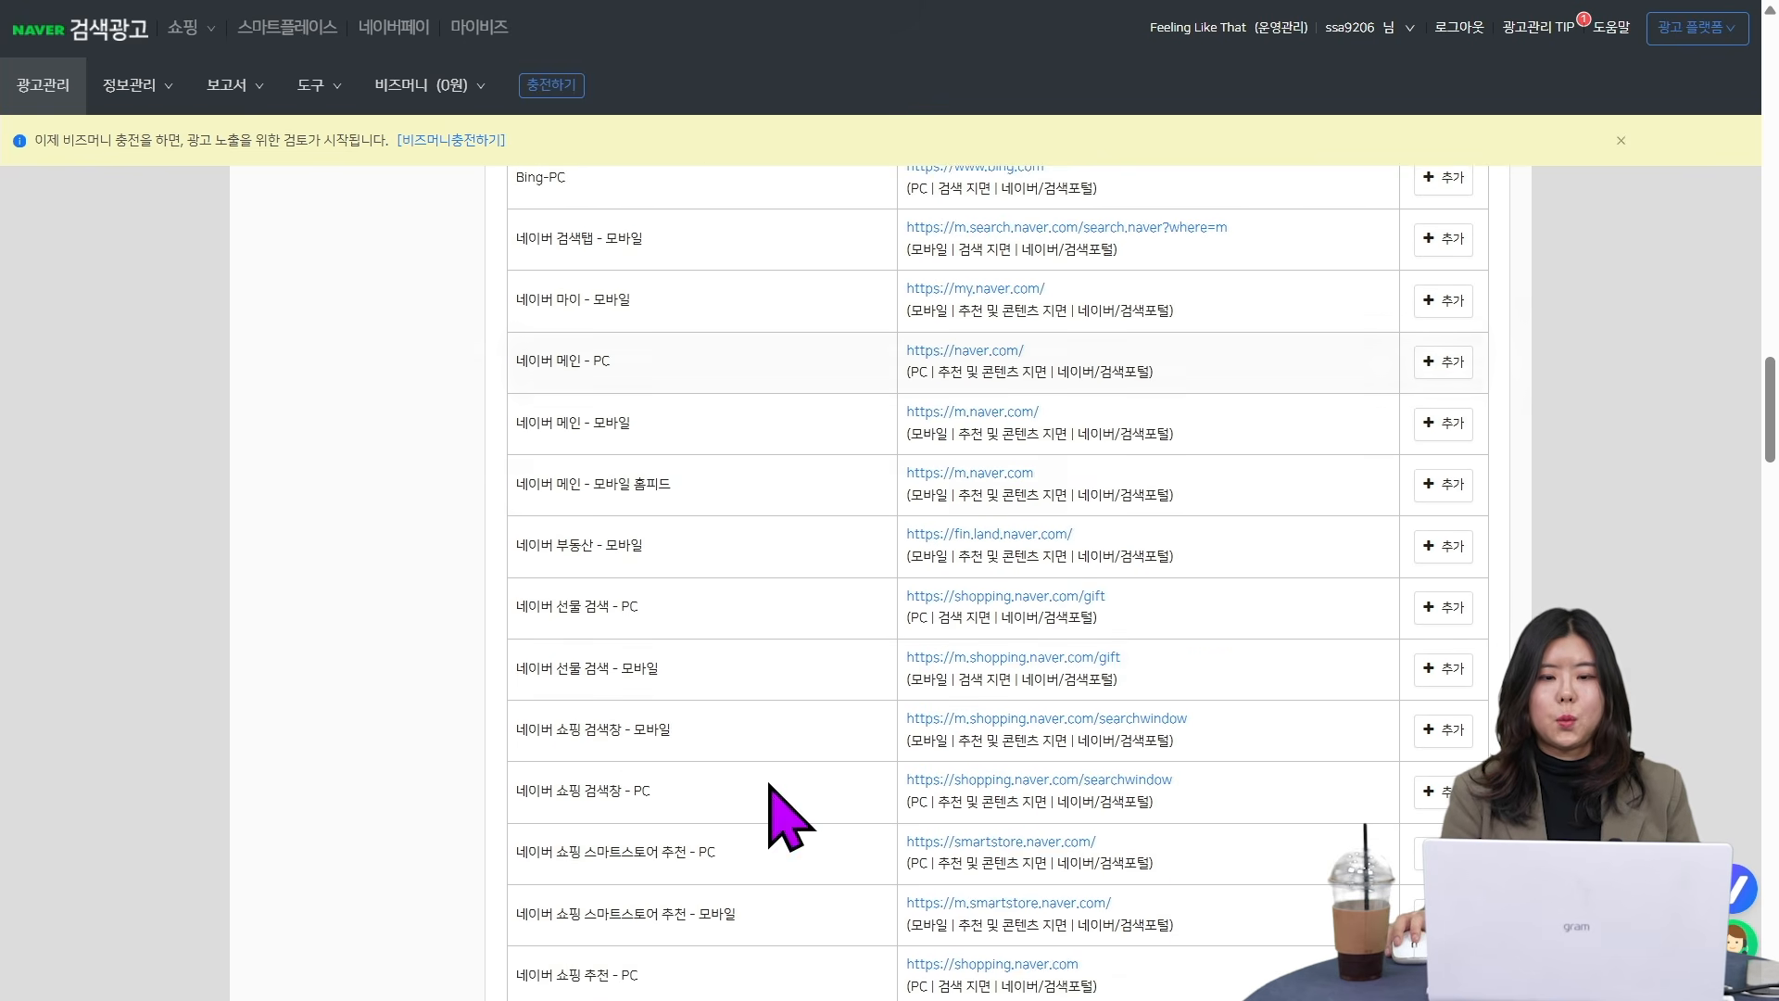
scroll(741, 556, "down", 3)
scroll(732, 695, "down", 4)
left_click(1435, 286)
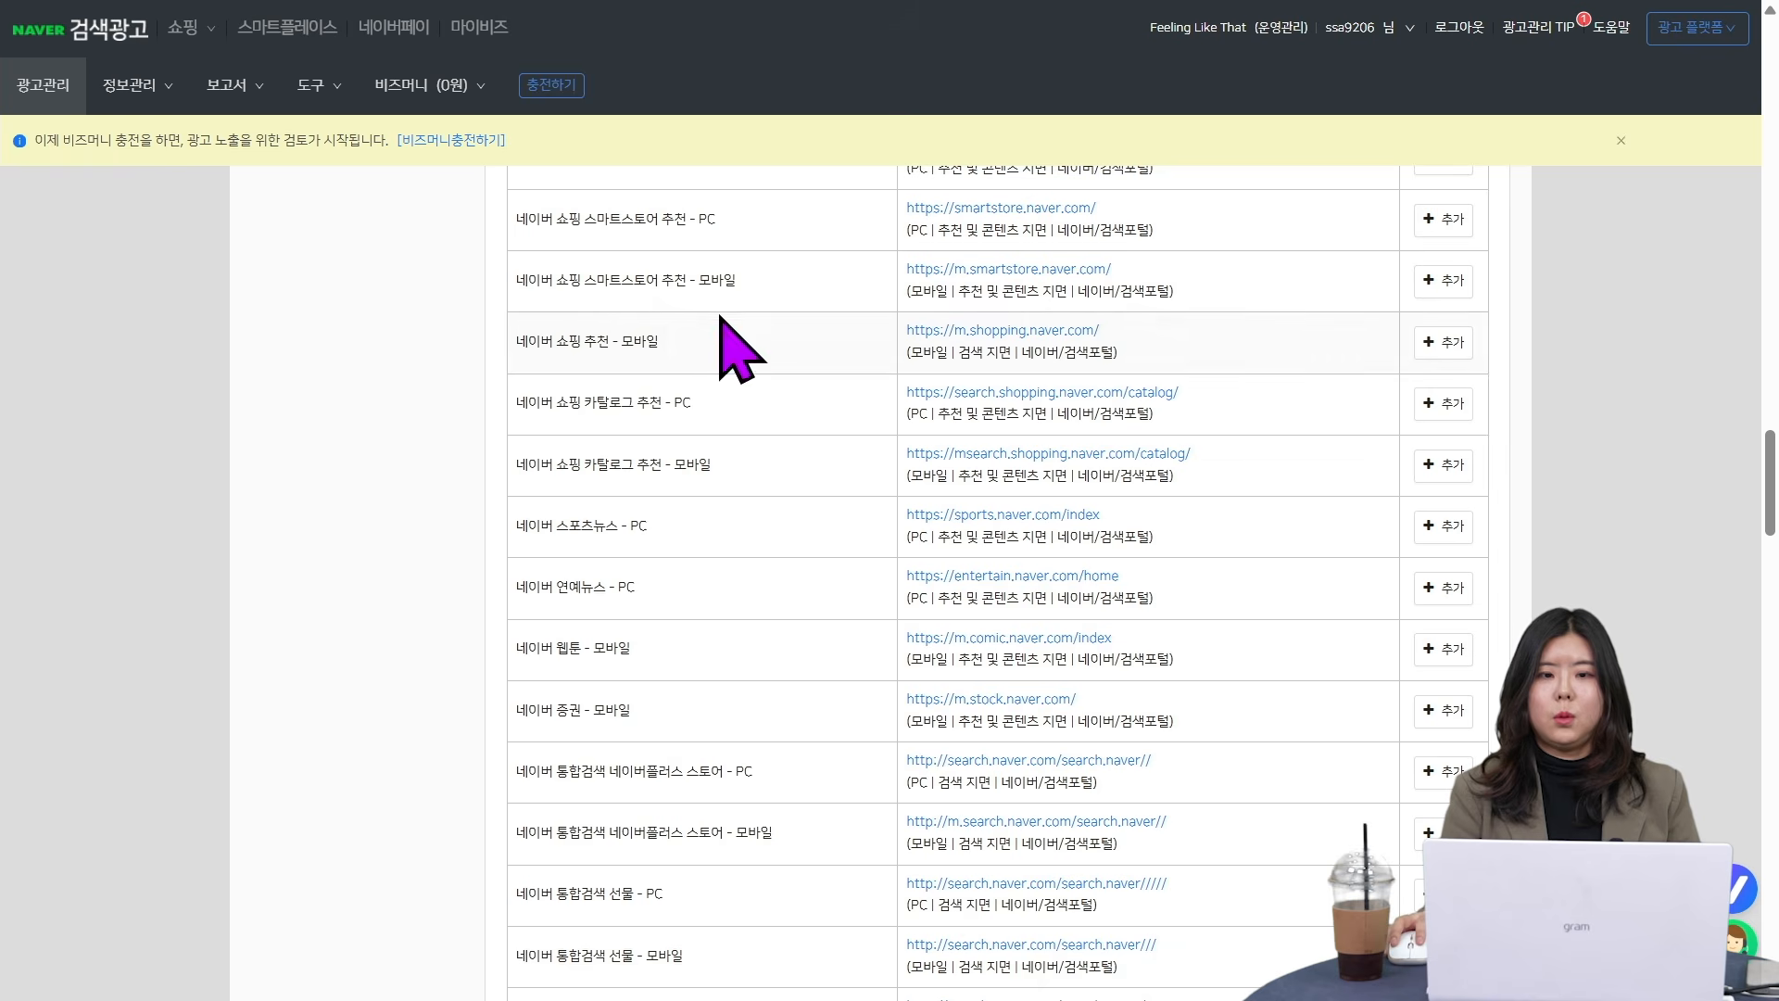
scroll(885, 394, "up", 1)
left_click(1436, 459)
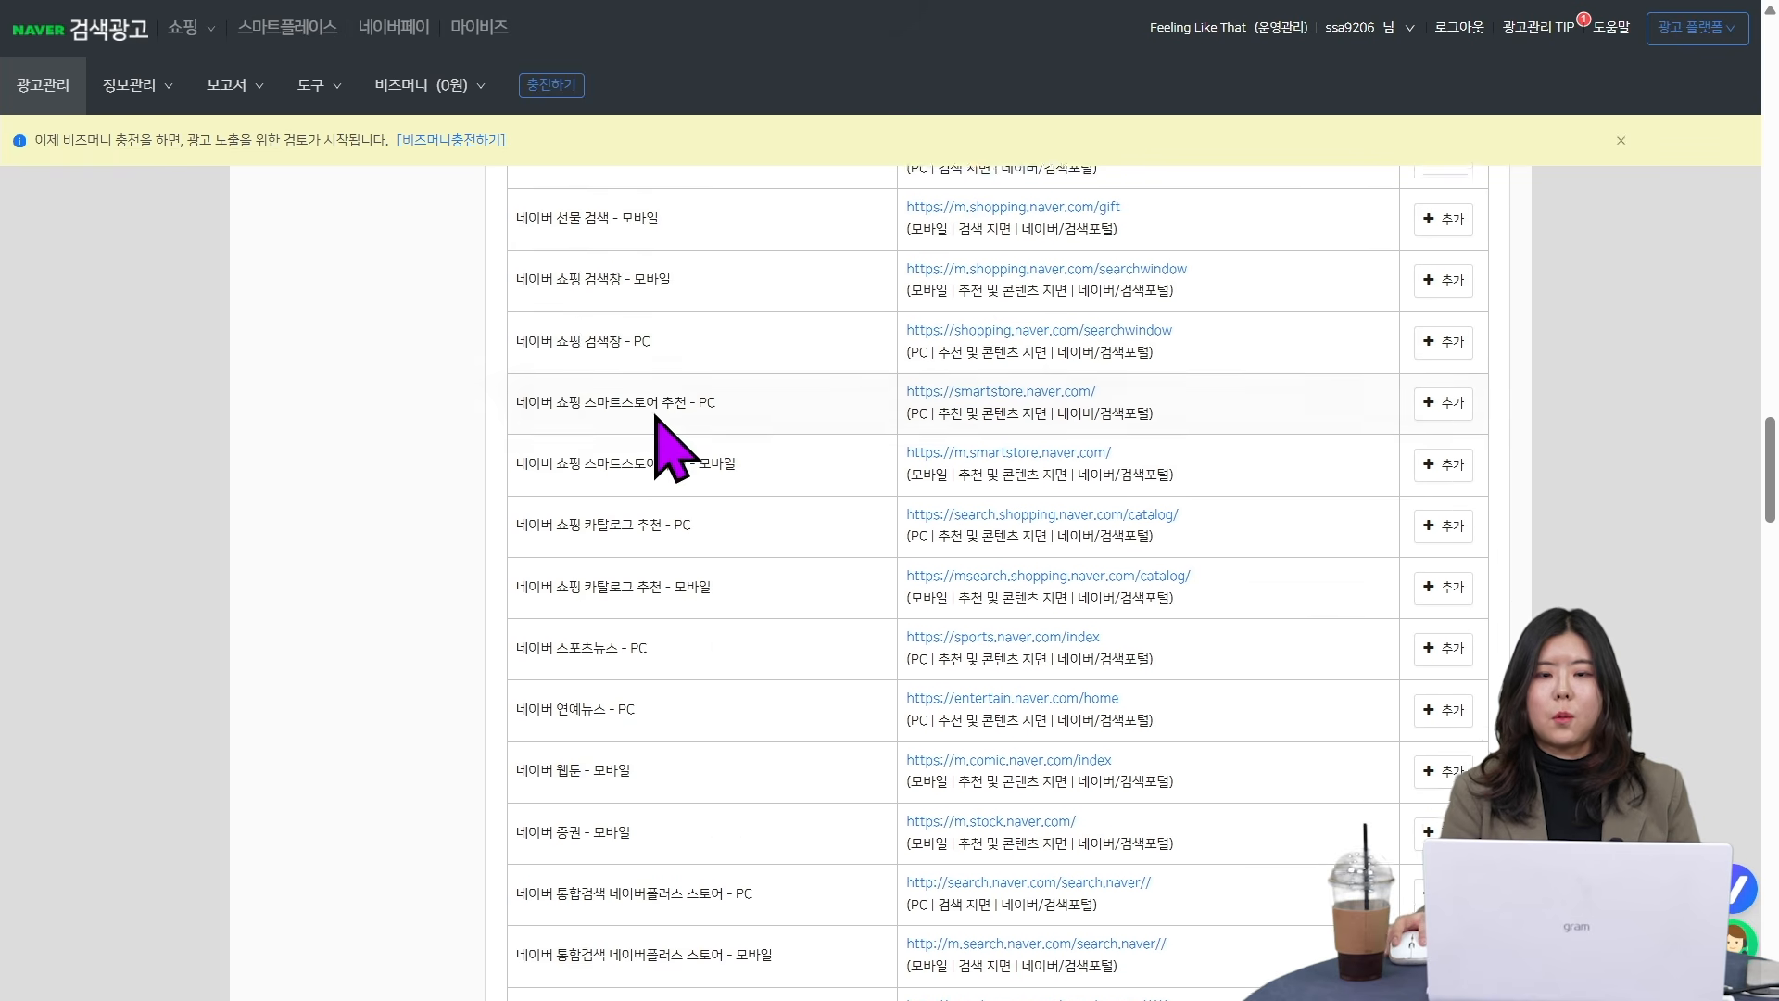
scroll(890, 491, "up", 1)
scroll(1220, 655, "up", 8)
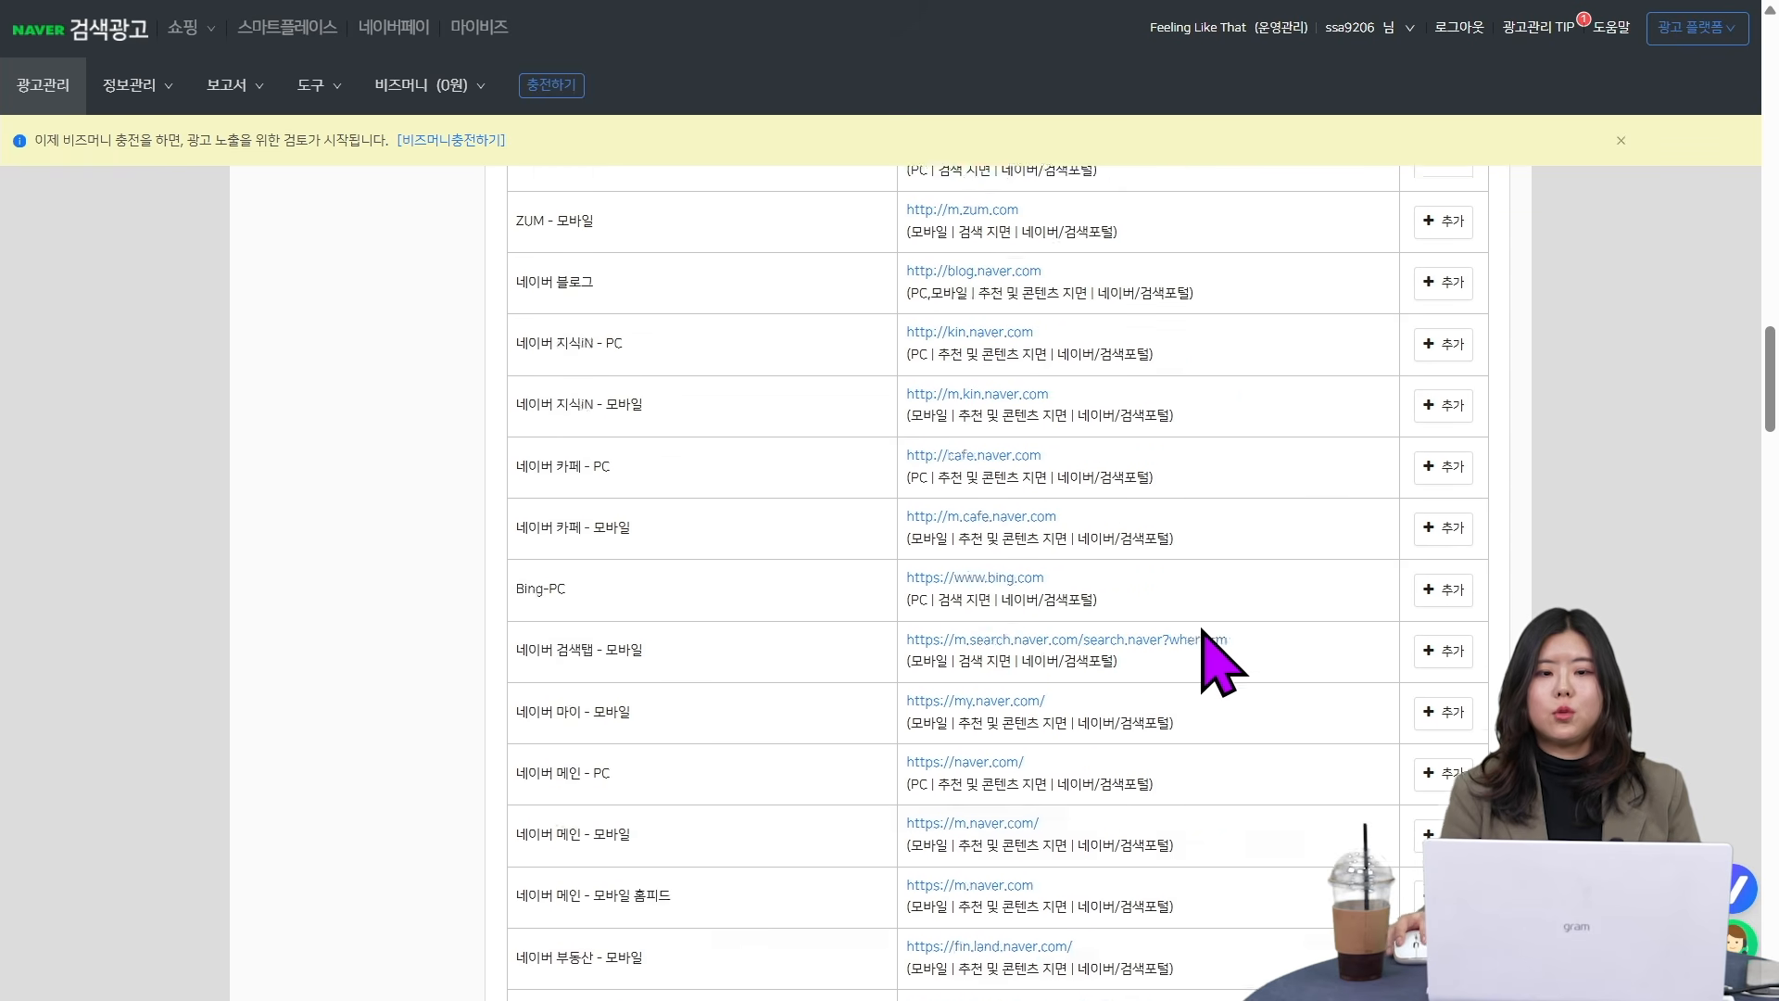
scroll(1019, 677, "down", 2)
scroll(732, 630, "down", 4)
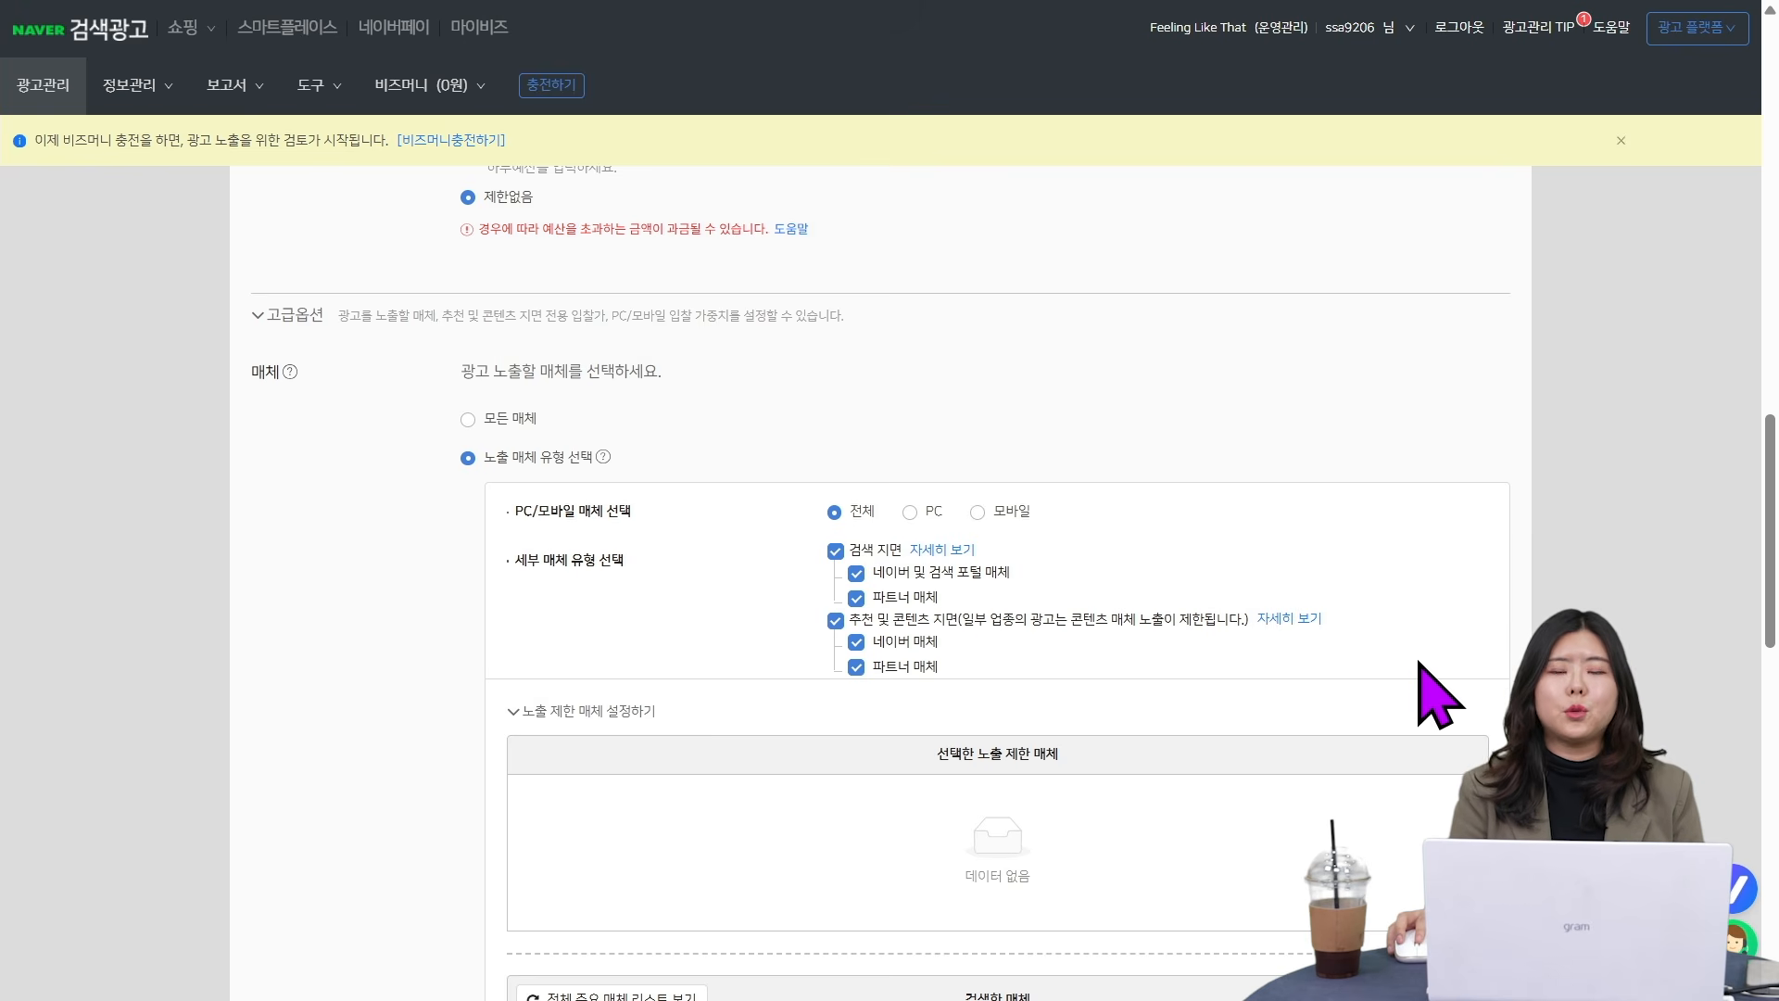
- Exclude partner media (파트너 매체) from both the search placements (검색 지면) and the recommendation and content placements (추천 및 콘텐츠 지면)
scroll(1298, 612, "down", 3)
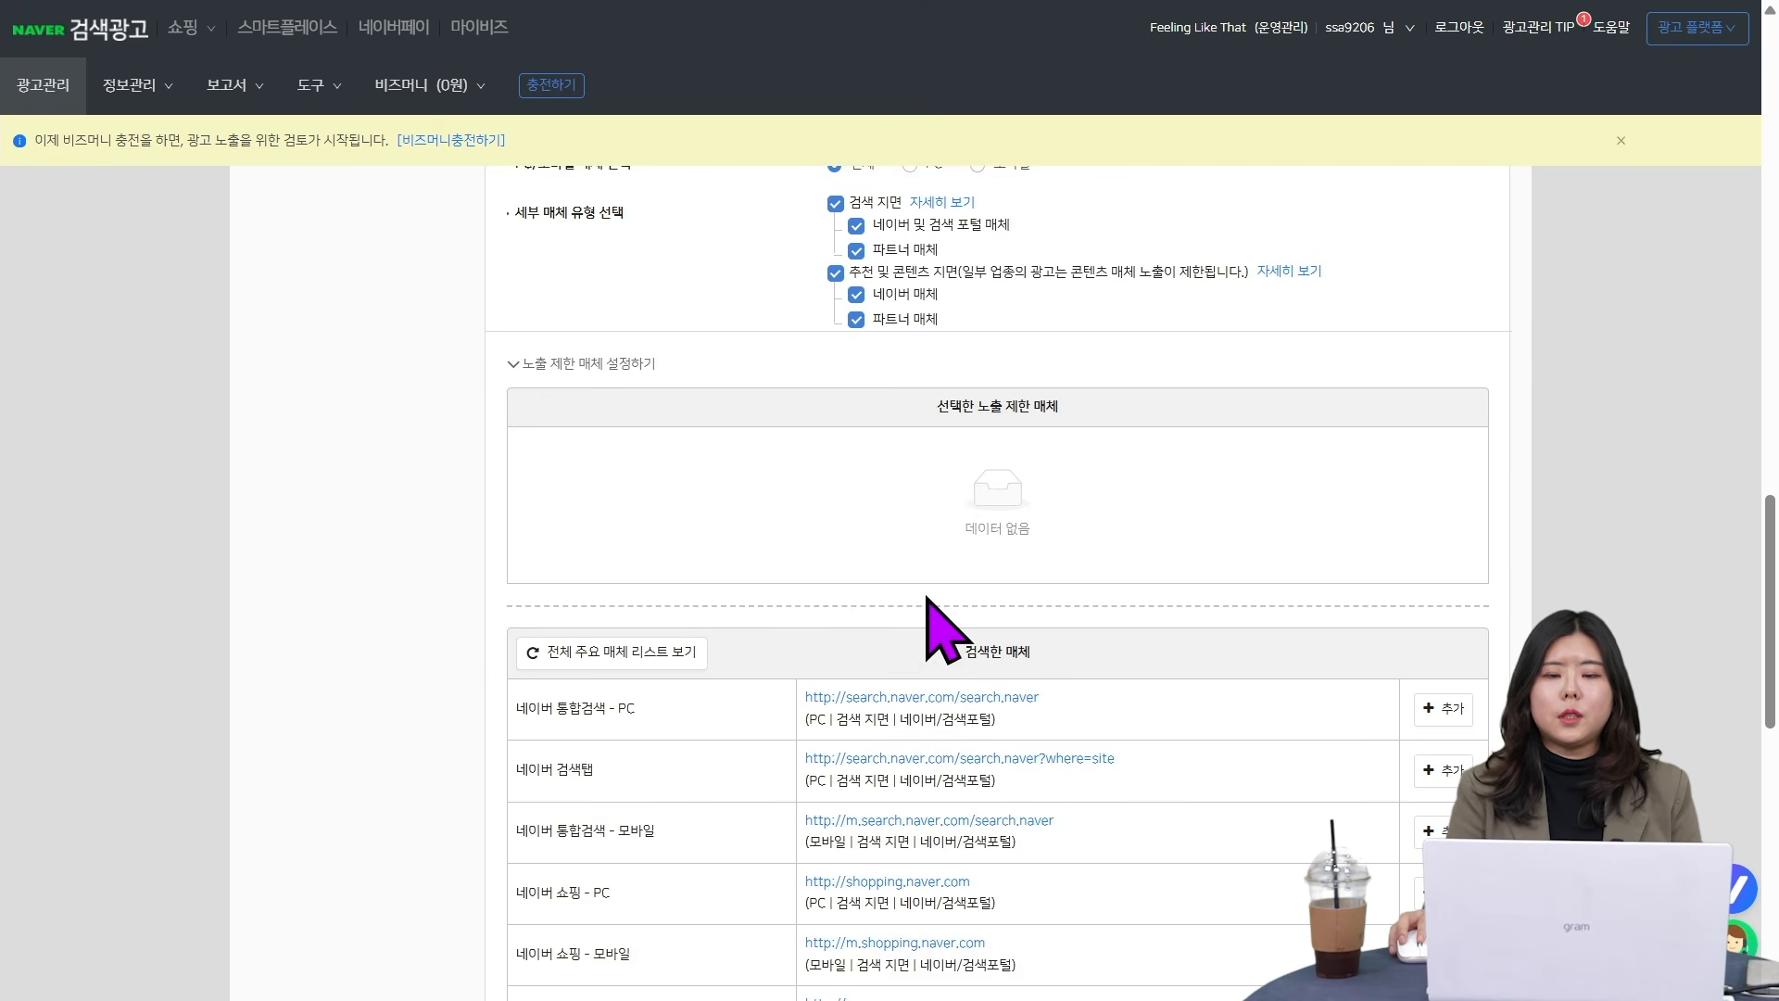
scroll(927, 598, "up", 2)
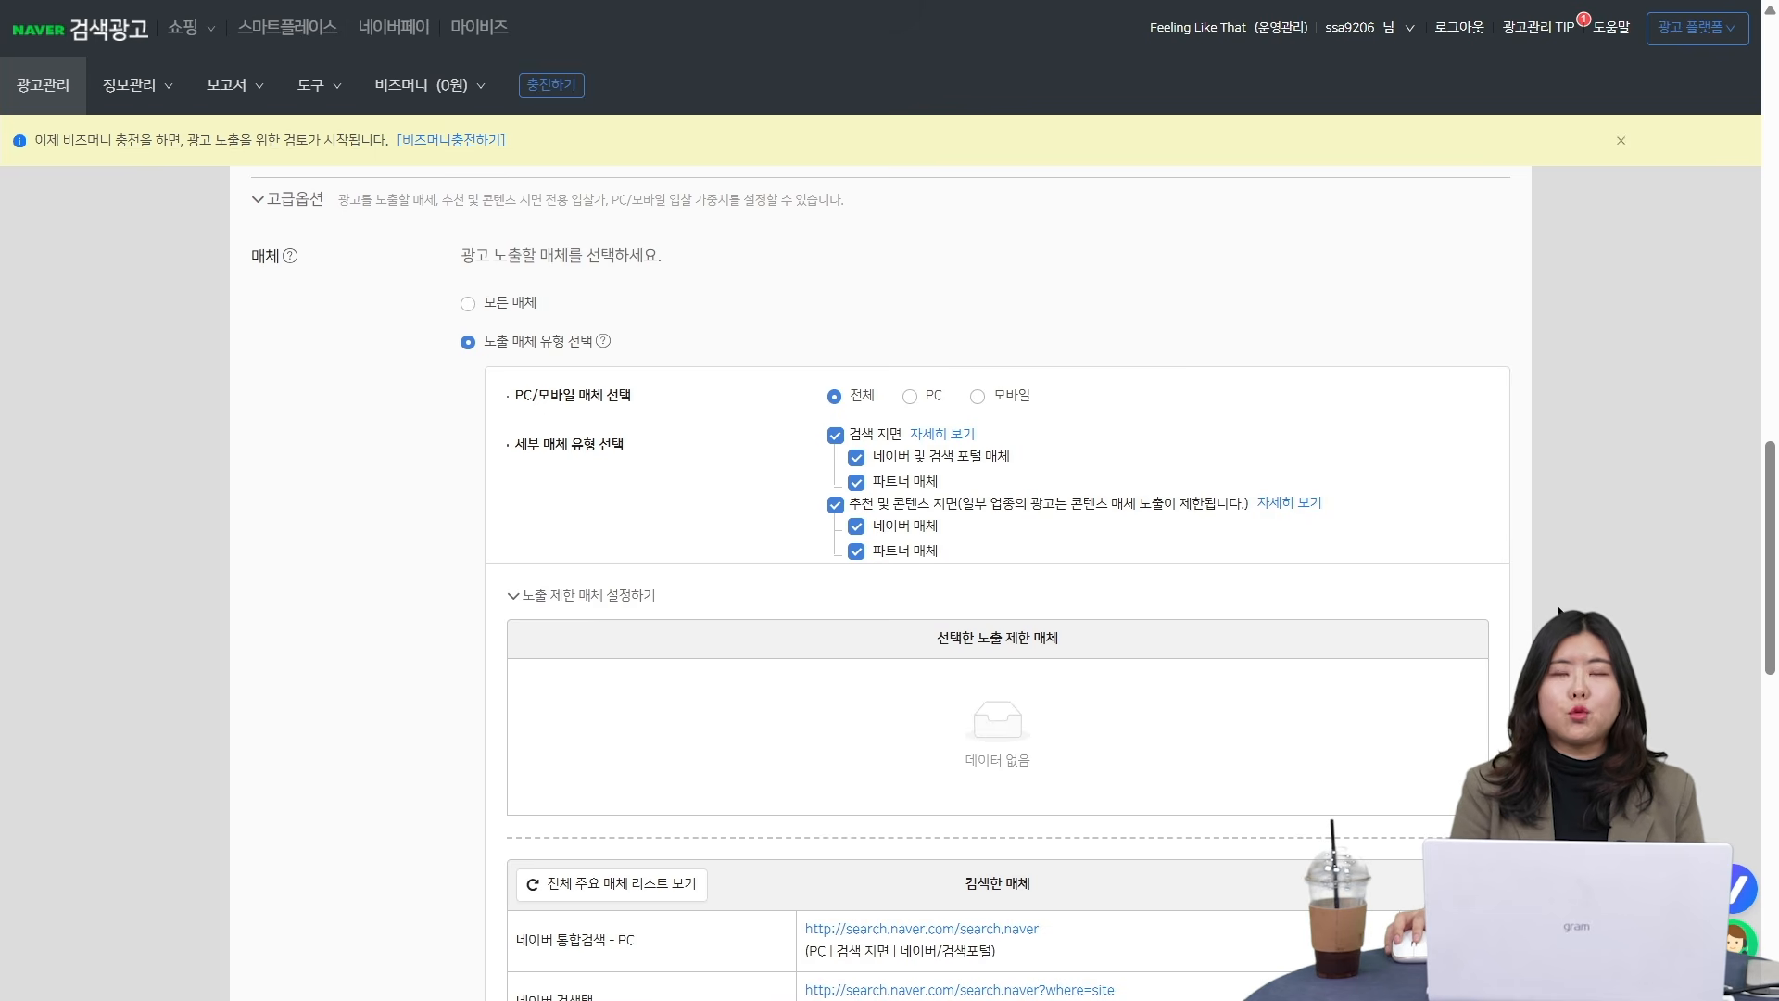
left_click(927, 552)
left_click(917, 484)
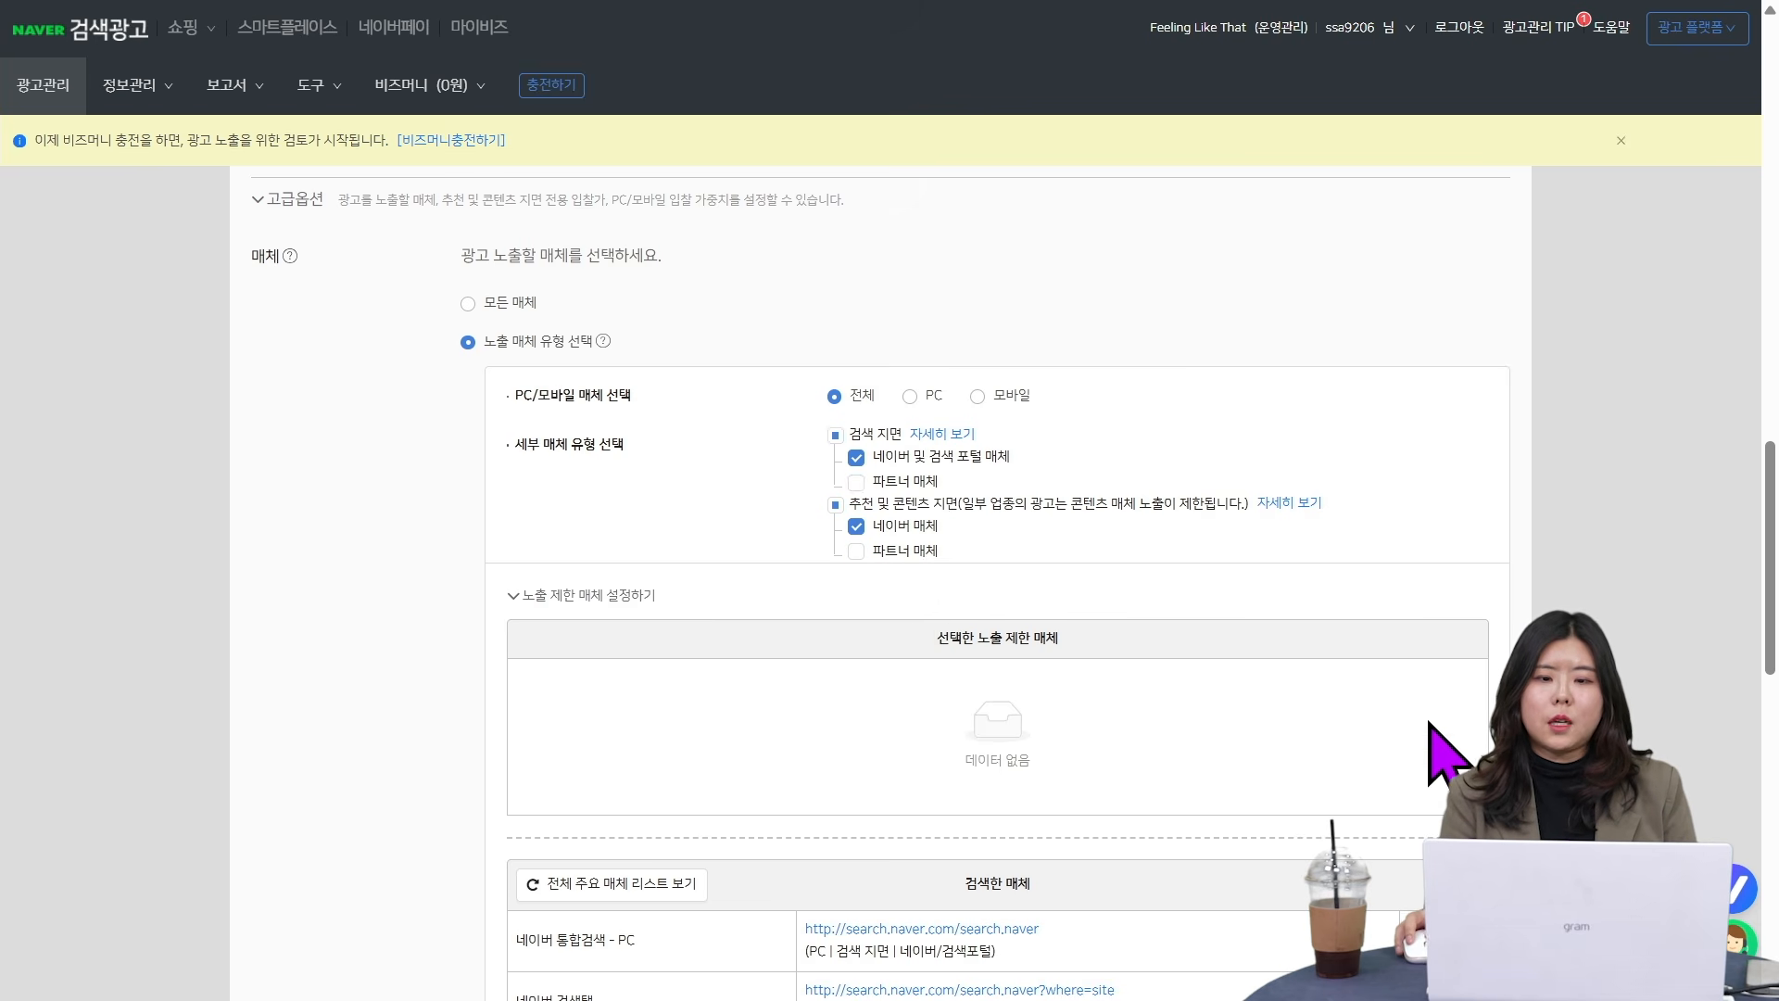
- Add ZUM - PC, ZUM - 모바일 and Bing-PC to the restricted media (노출 제한 매체)
scroll(1430, 722, "down", 5)
scroll(1271, 708, "down", 5)
scroll(1006, 646, "up", 3)
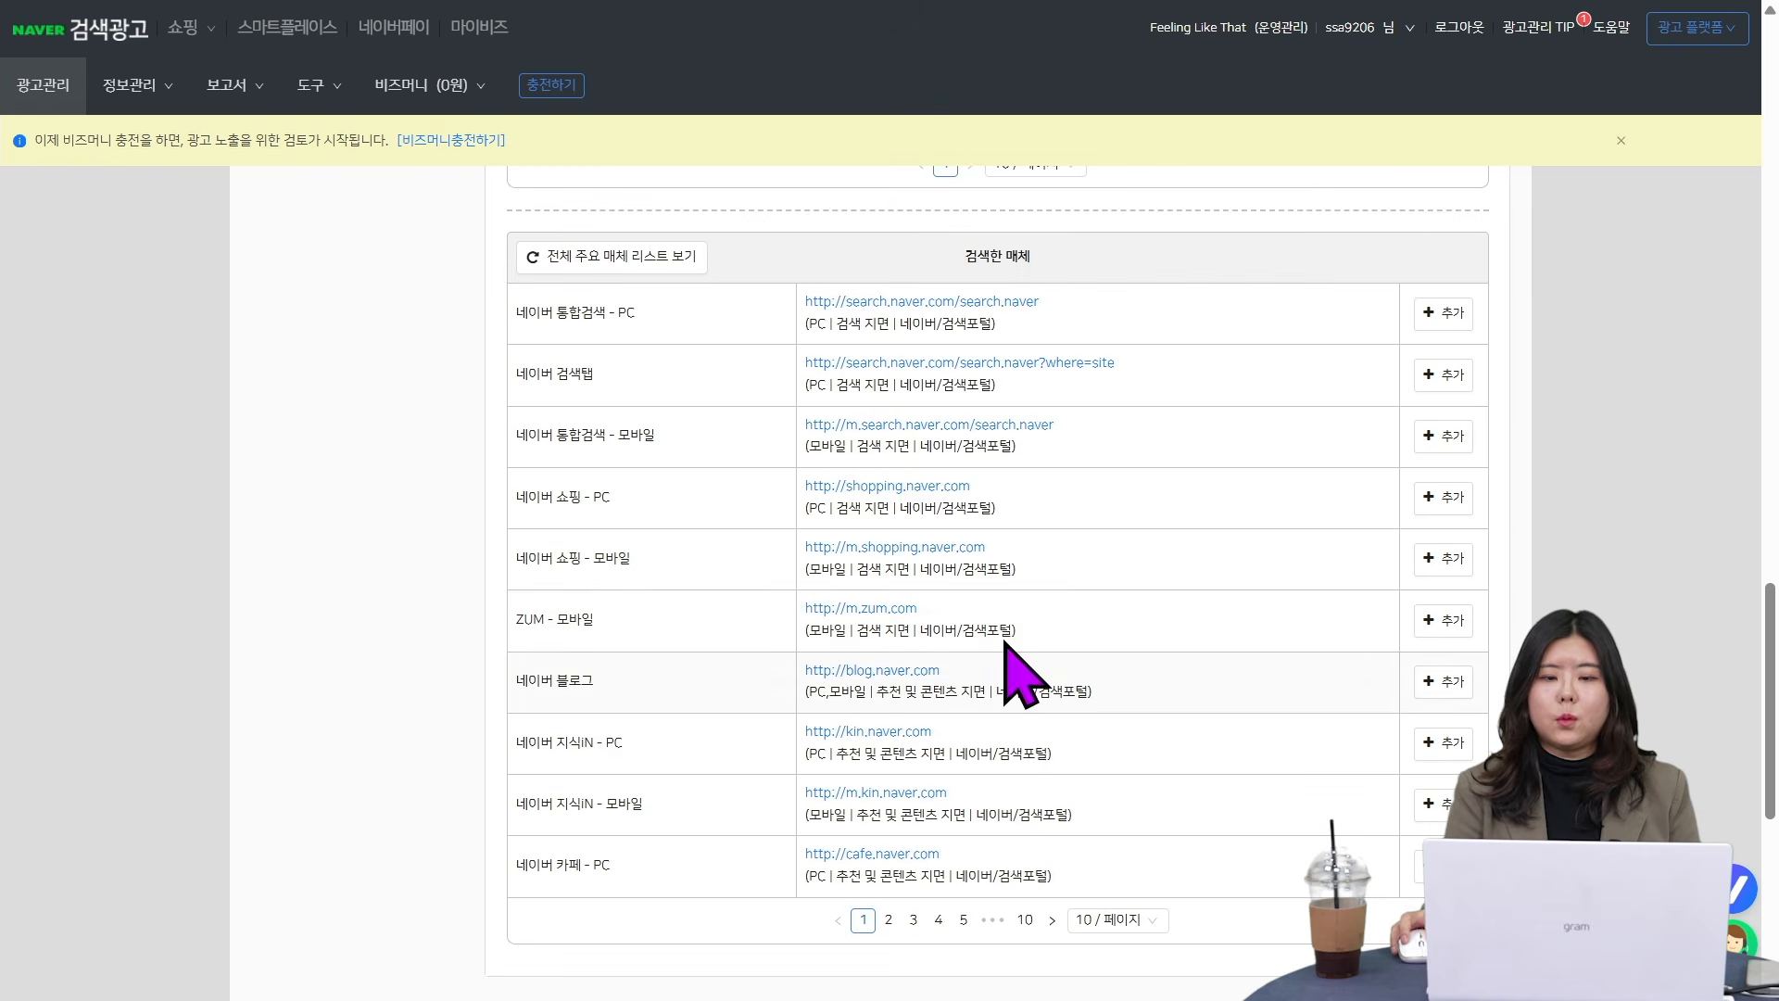
left_click(1460, 621)
scroll(985, 834, "down", 1)
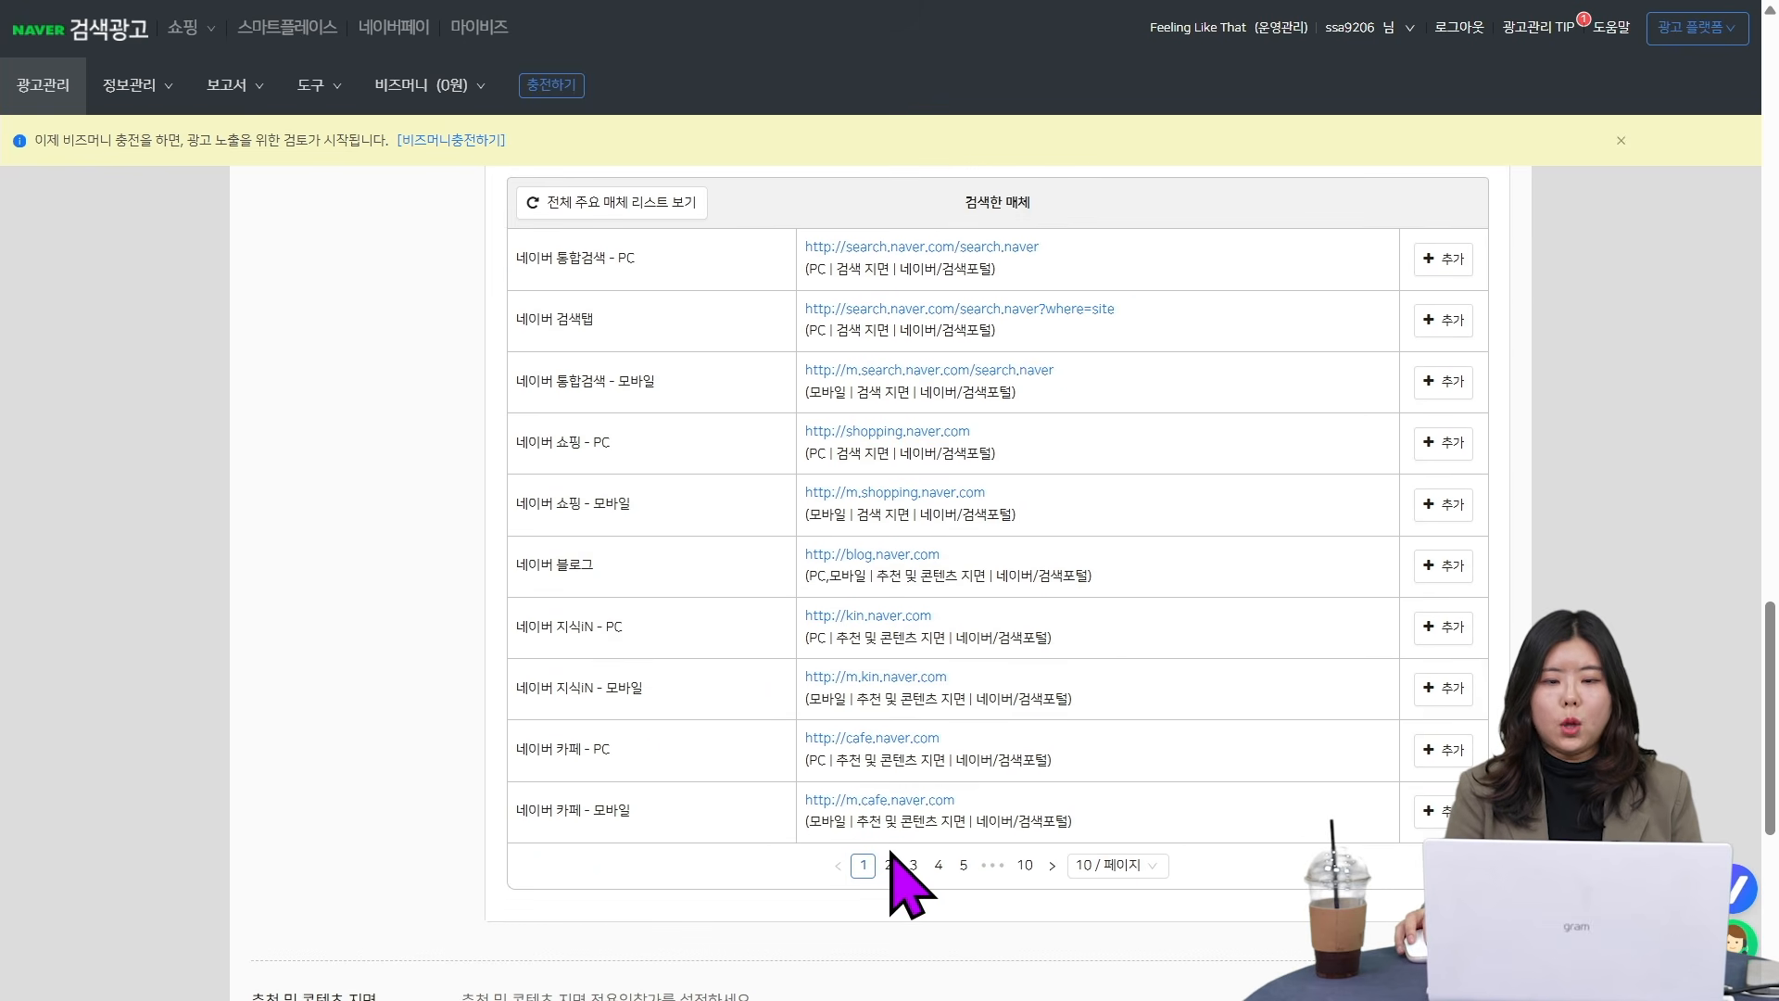
left_click(889, 864)
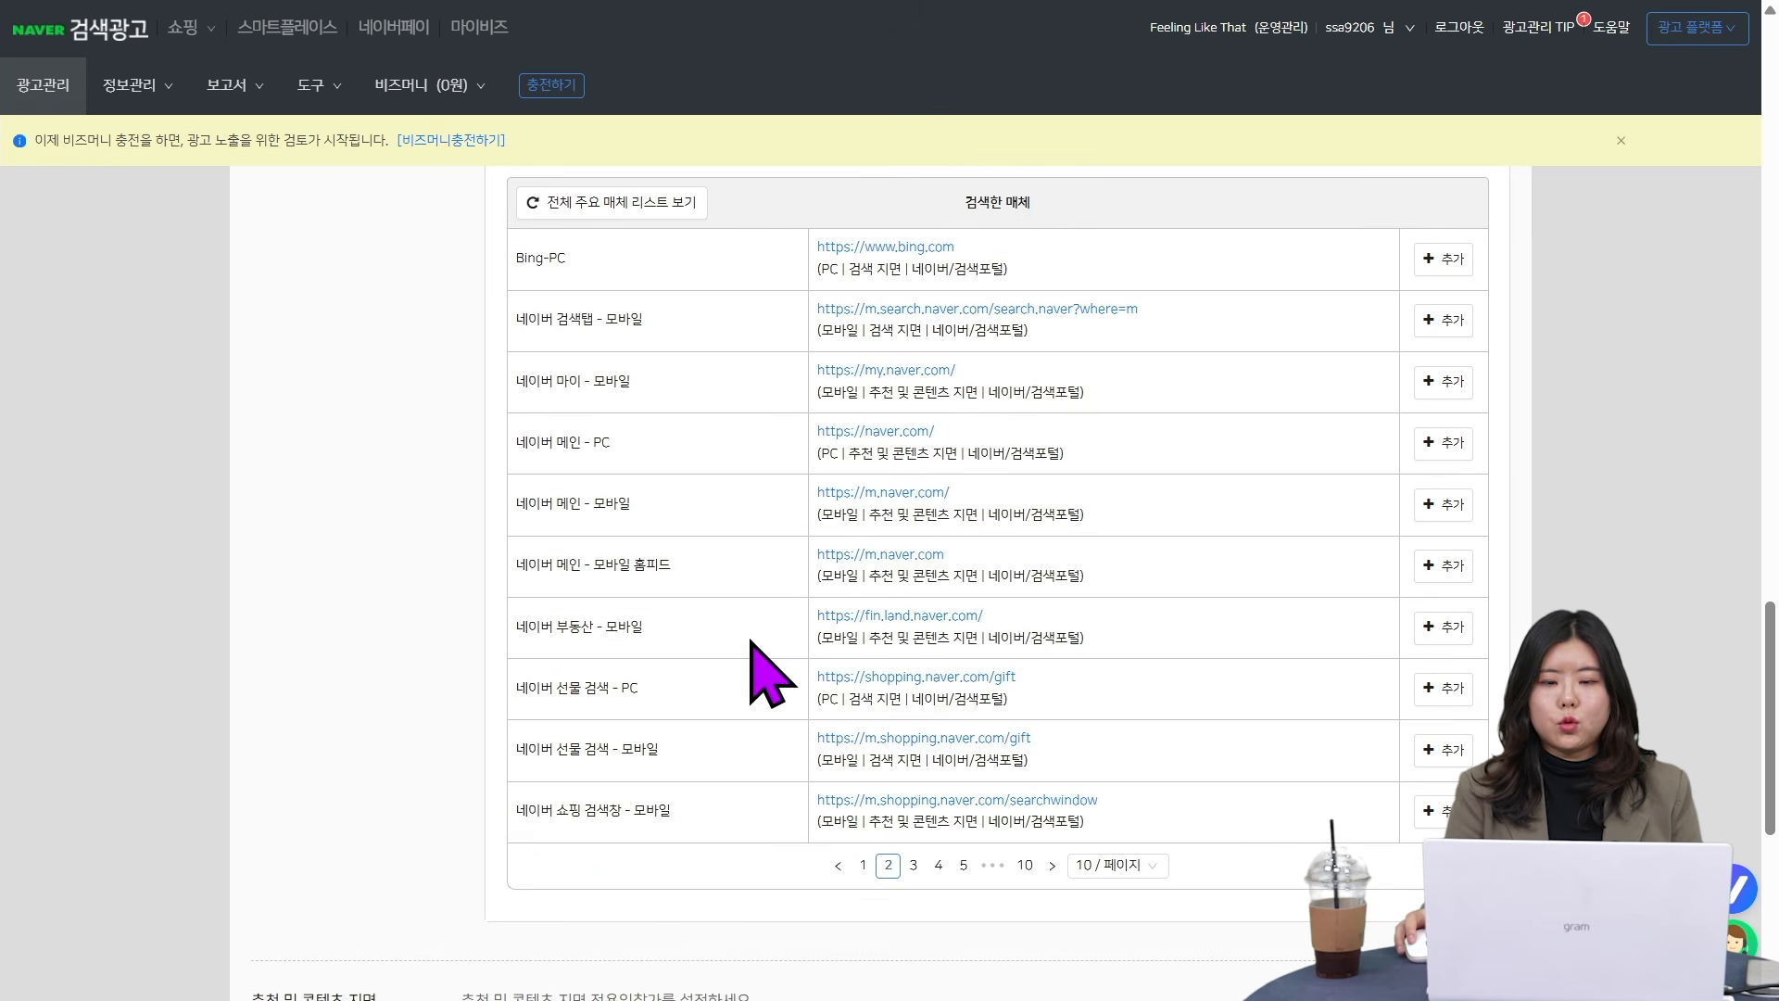
left_click(1459, 264)
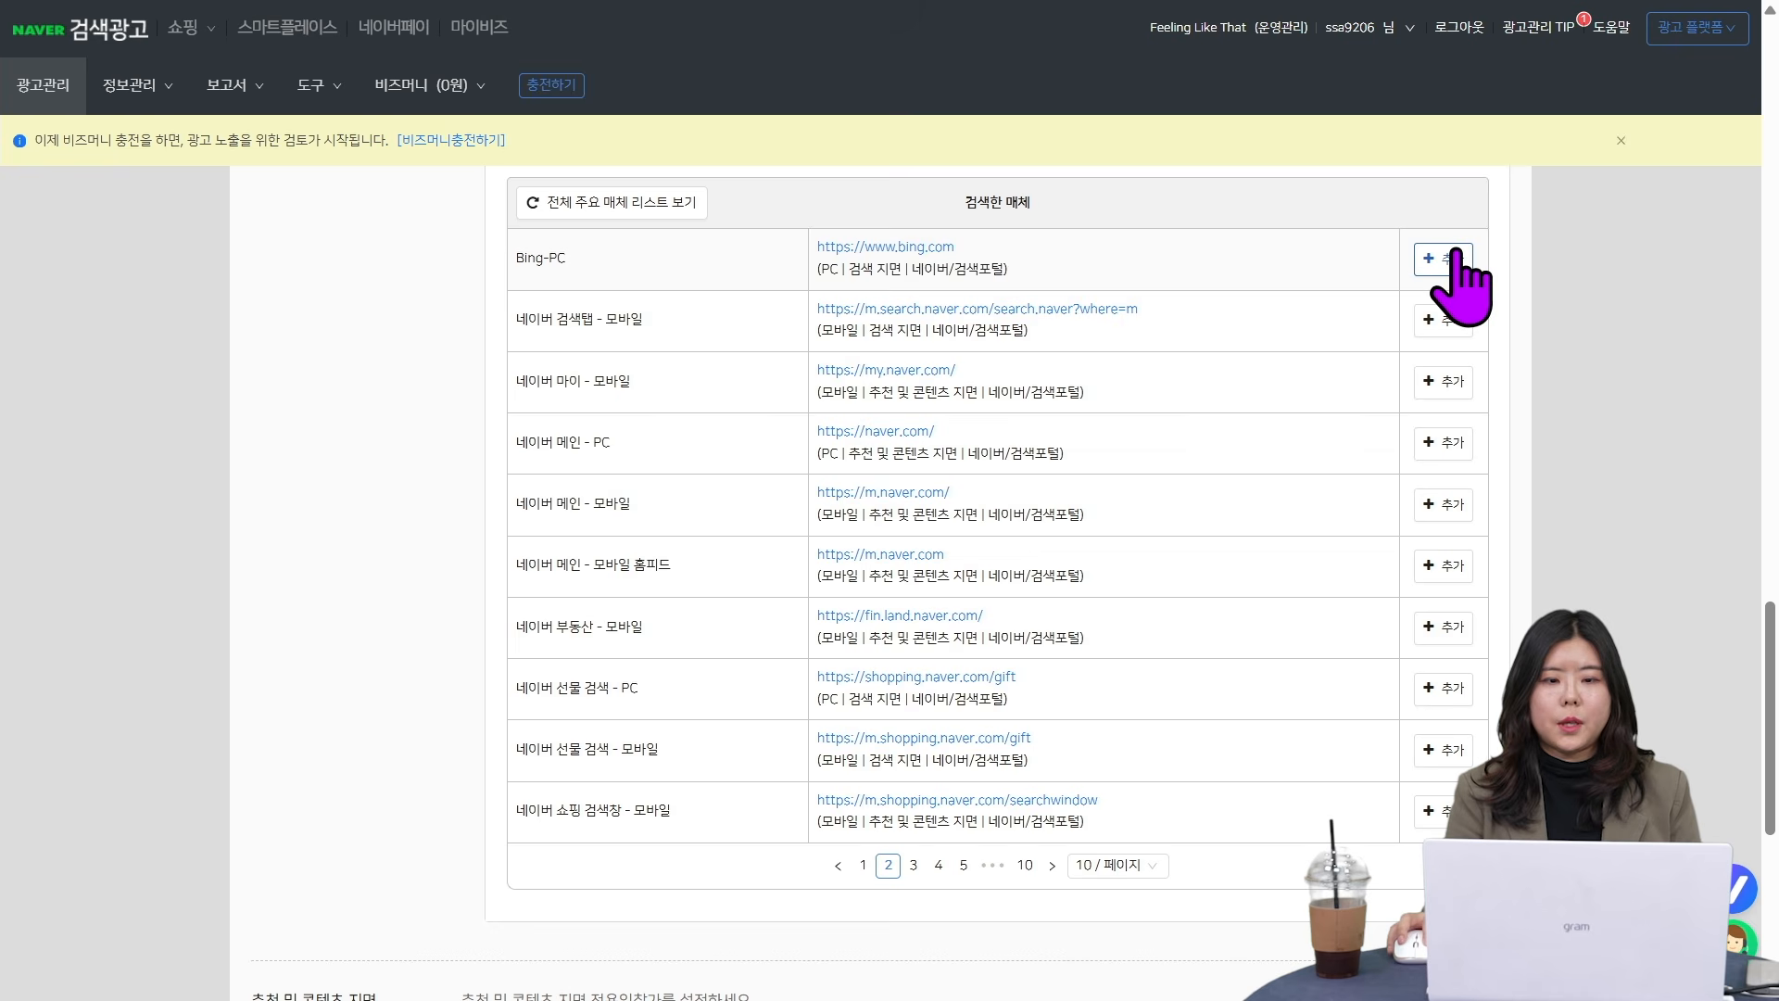
scroll(615, 457, "up", 5)
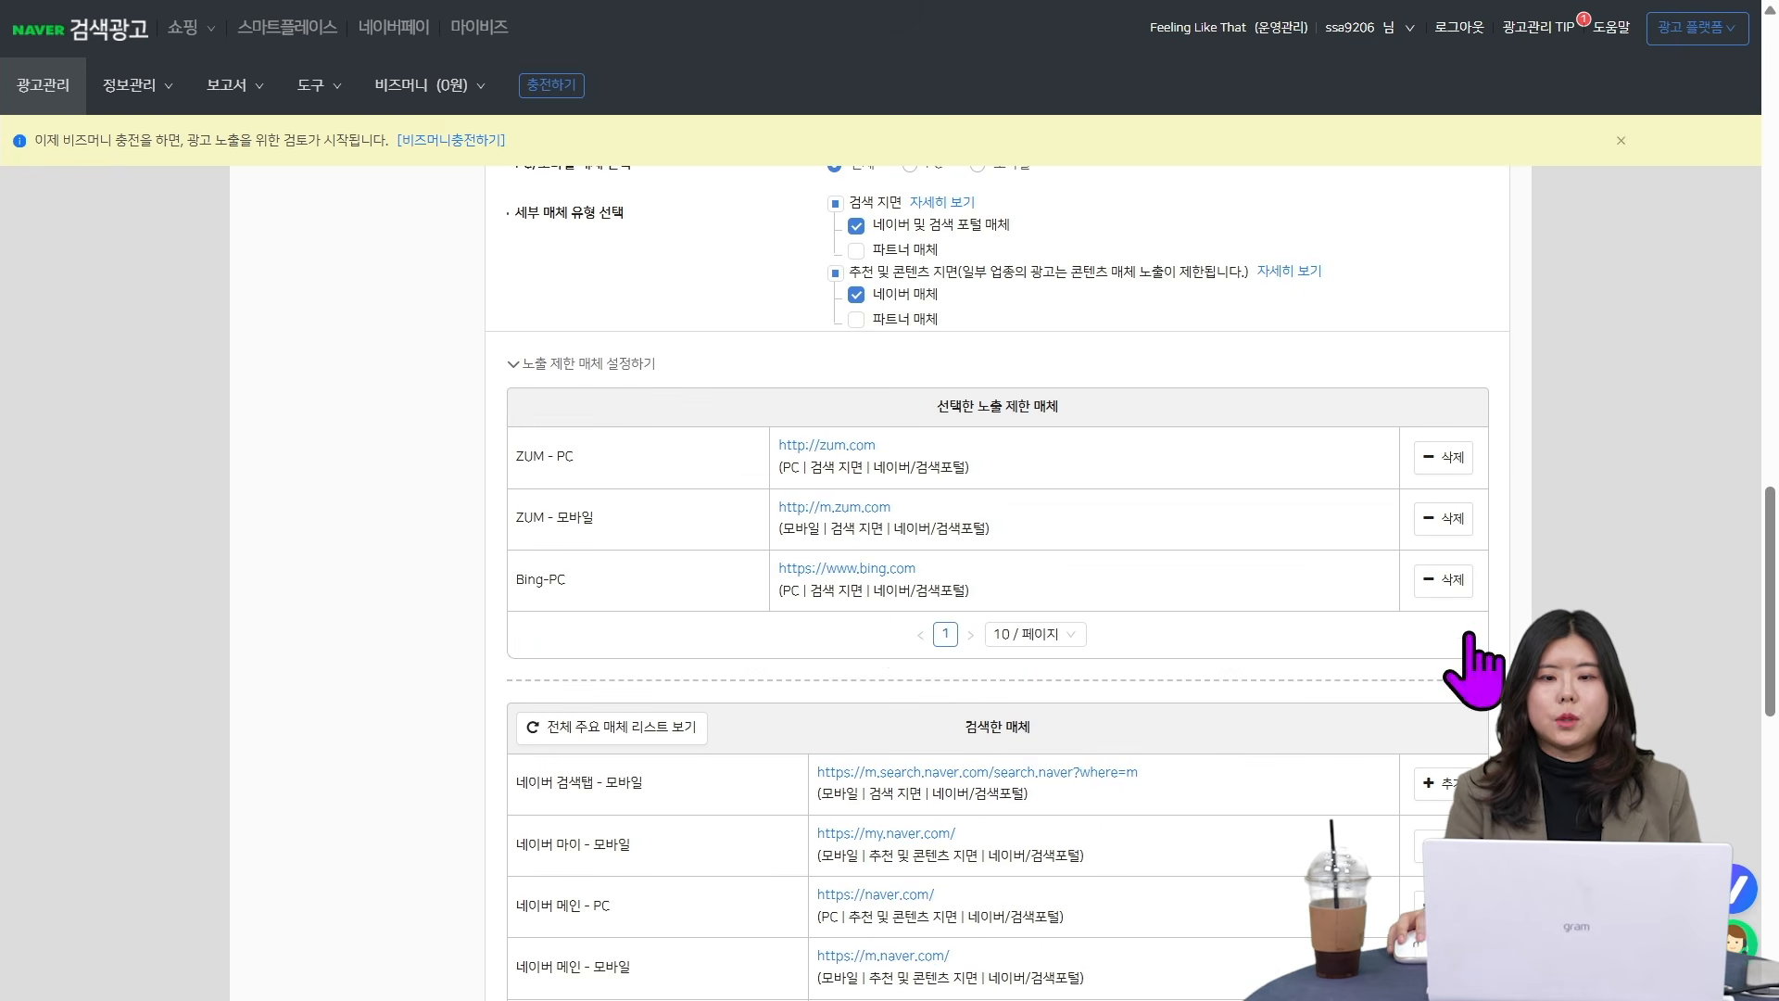
- Set the ad group's media option to 모든 매체
scroll(1362, 769, "up", 3)
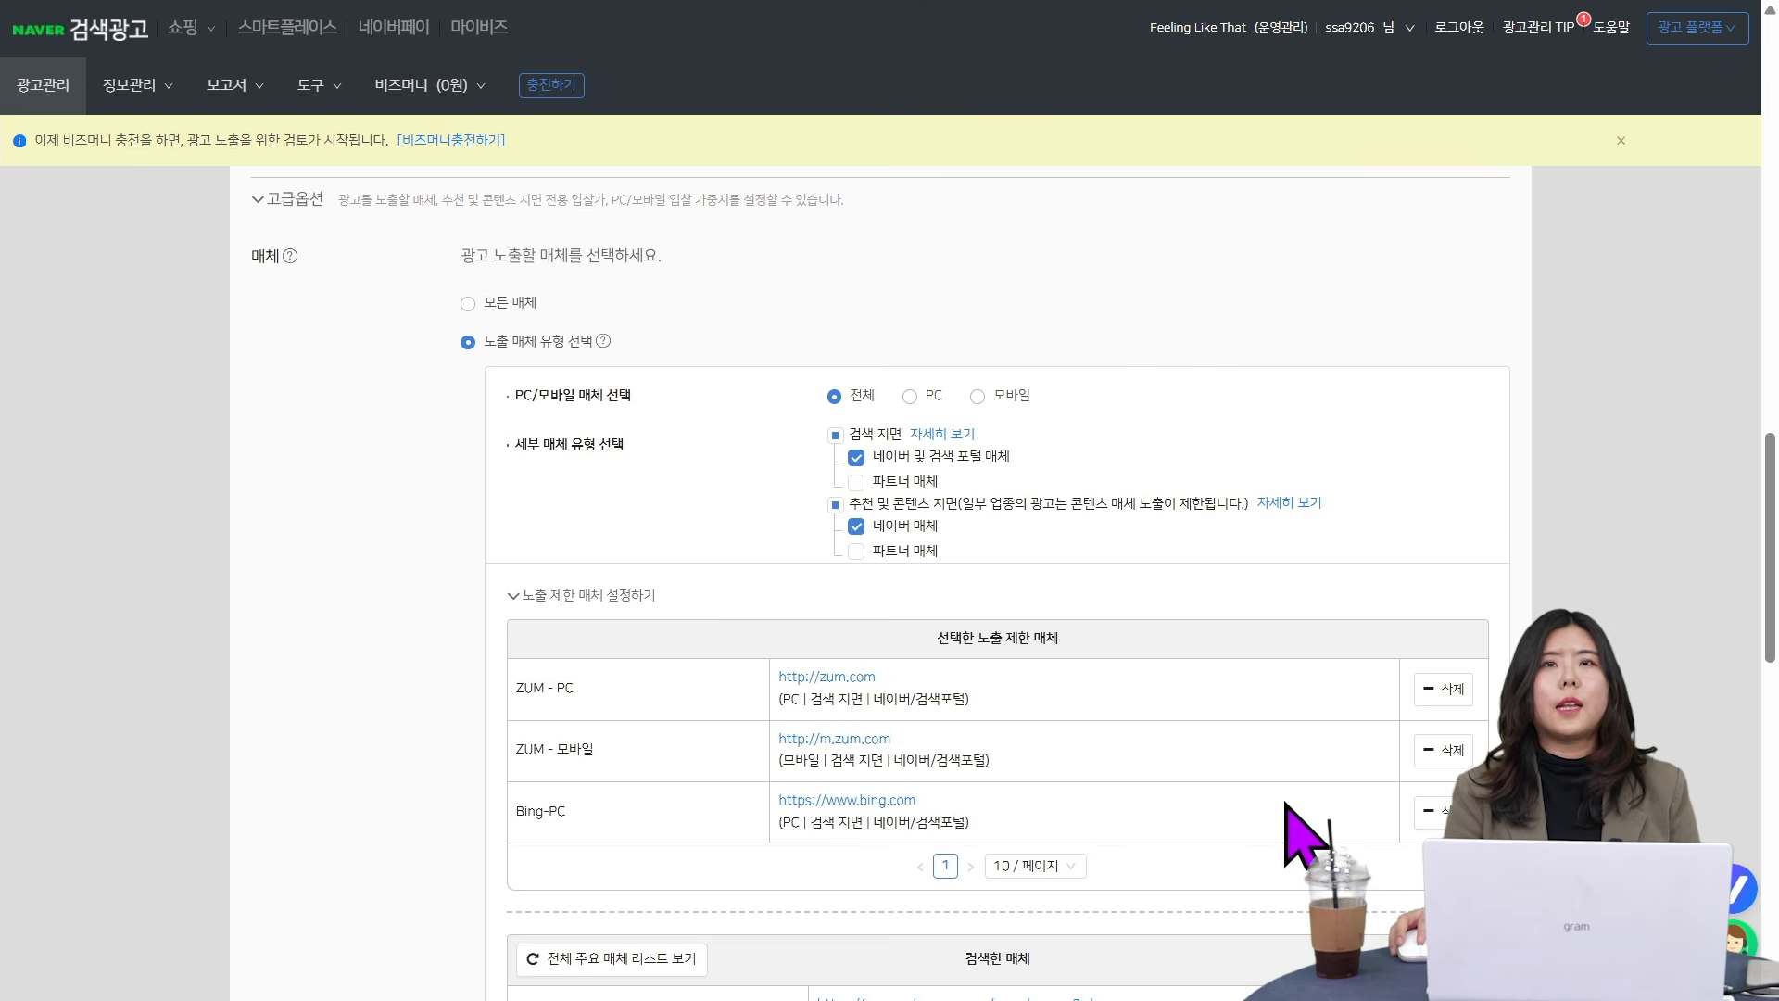
scroll(1336, 880, "down", 4)
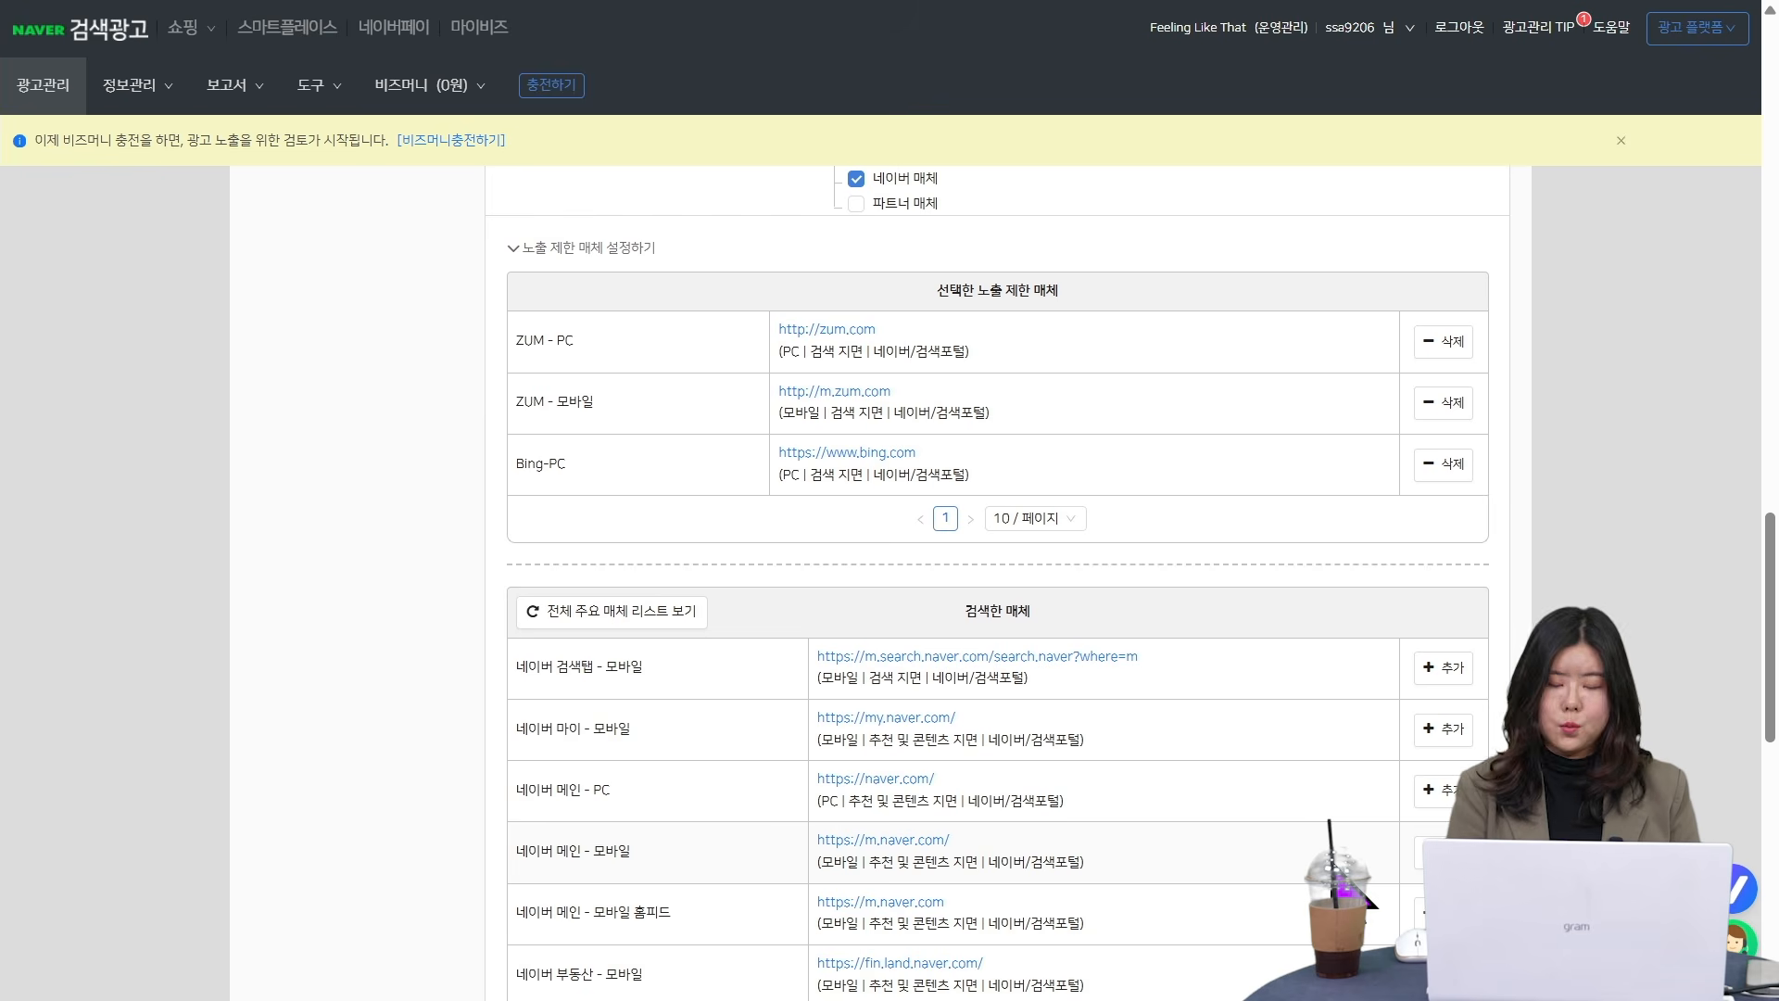
scroll(926, 735, "up", 8)
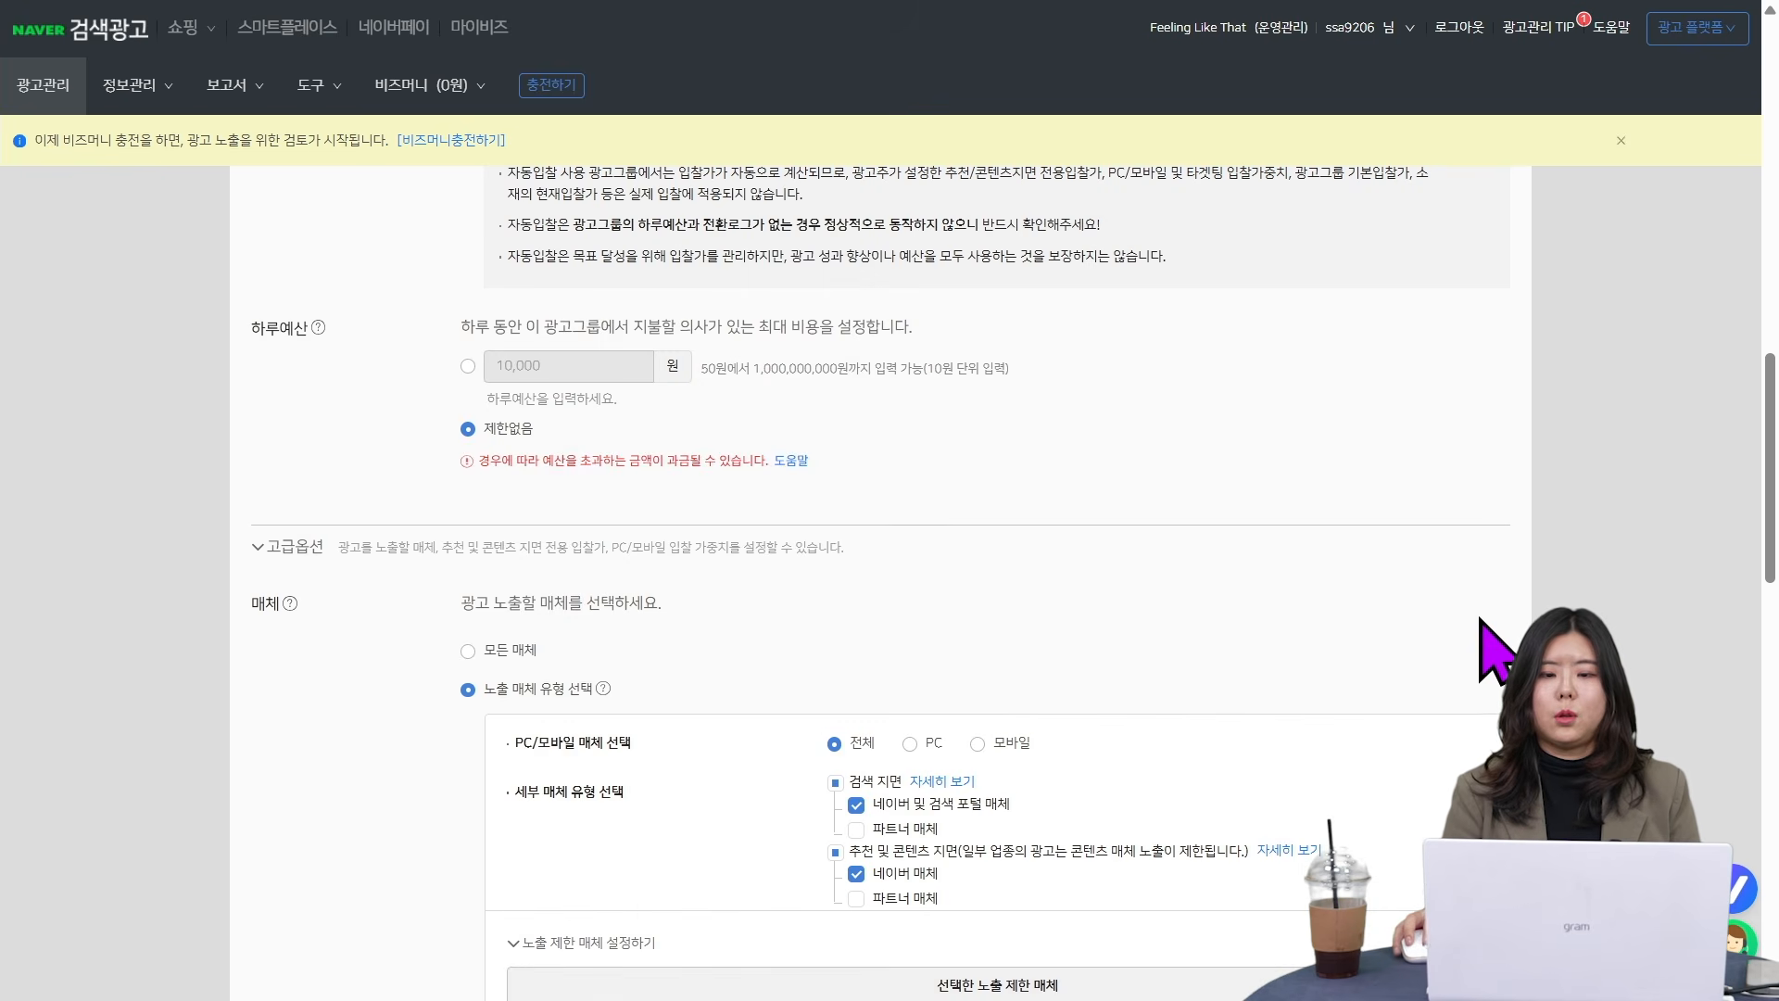
scroll(1502, 649, "down", 5)
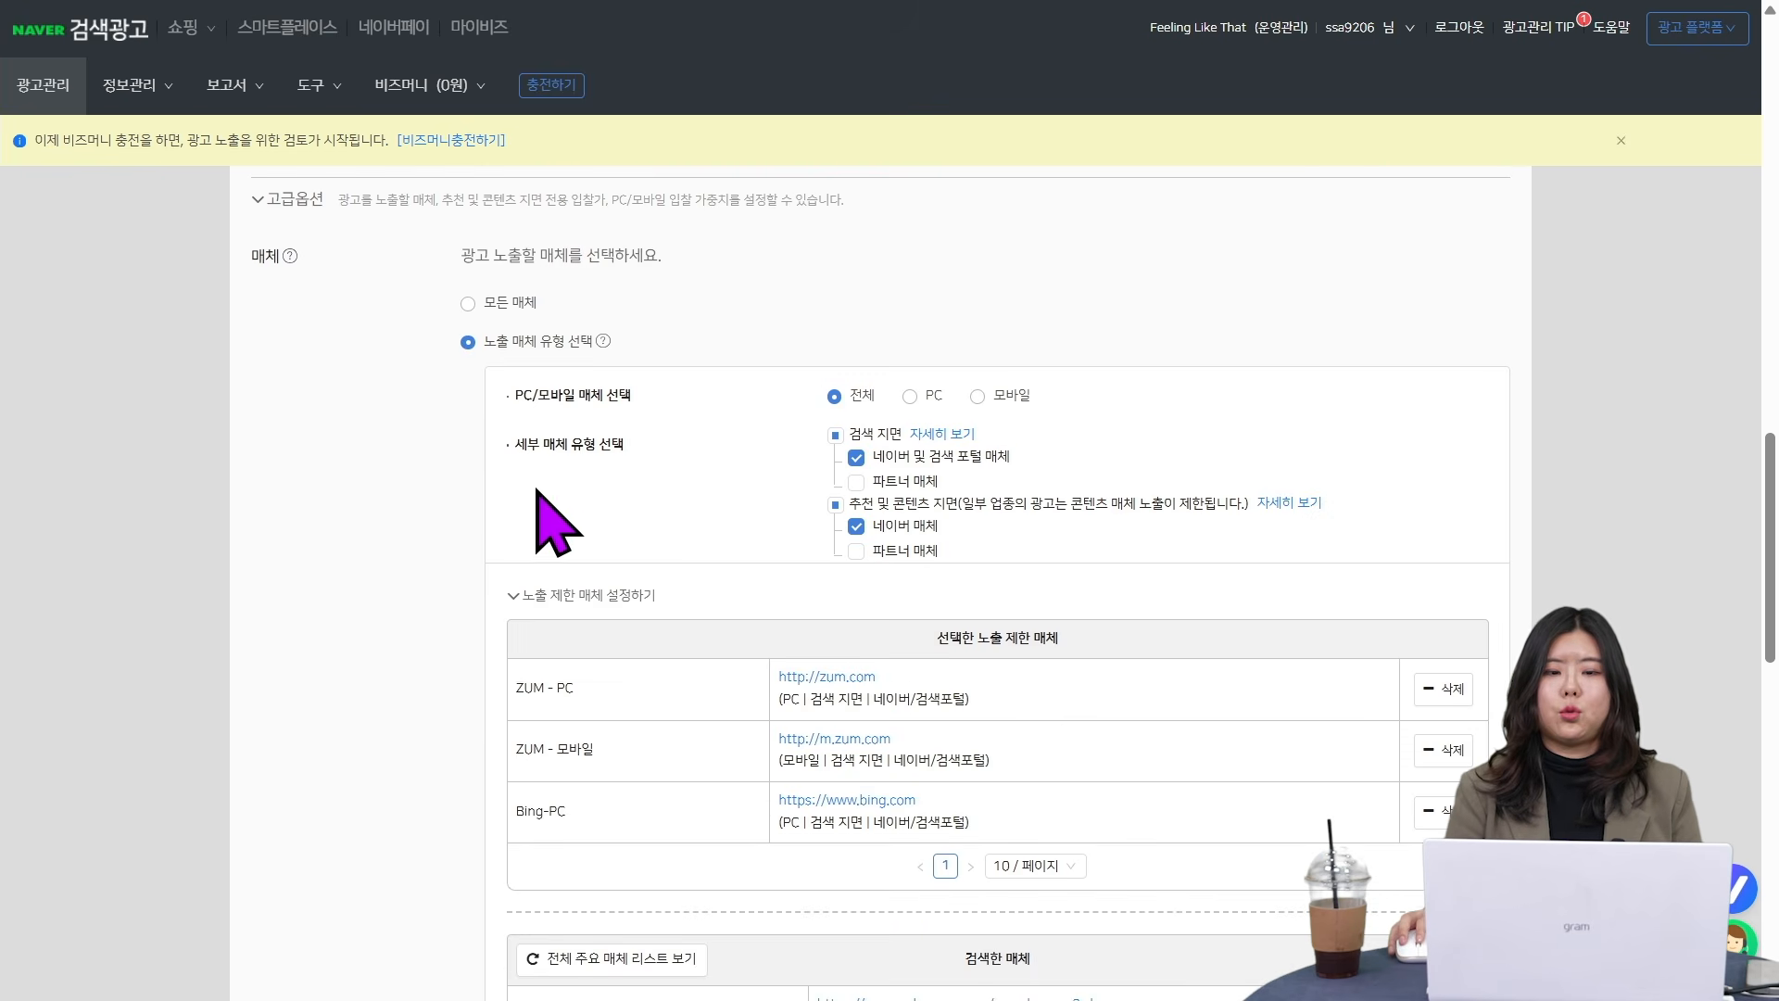
left_click(467, 305)
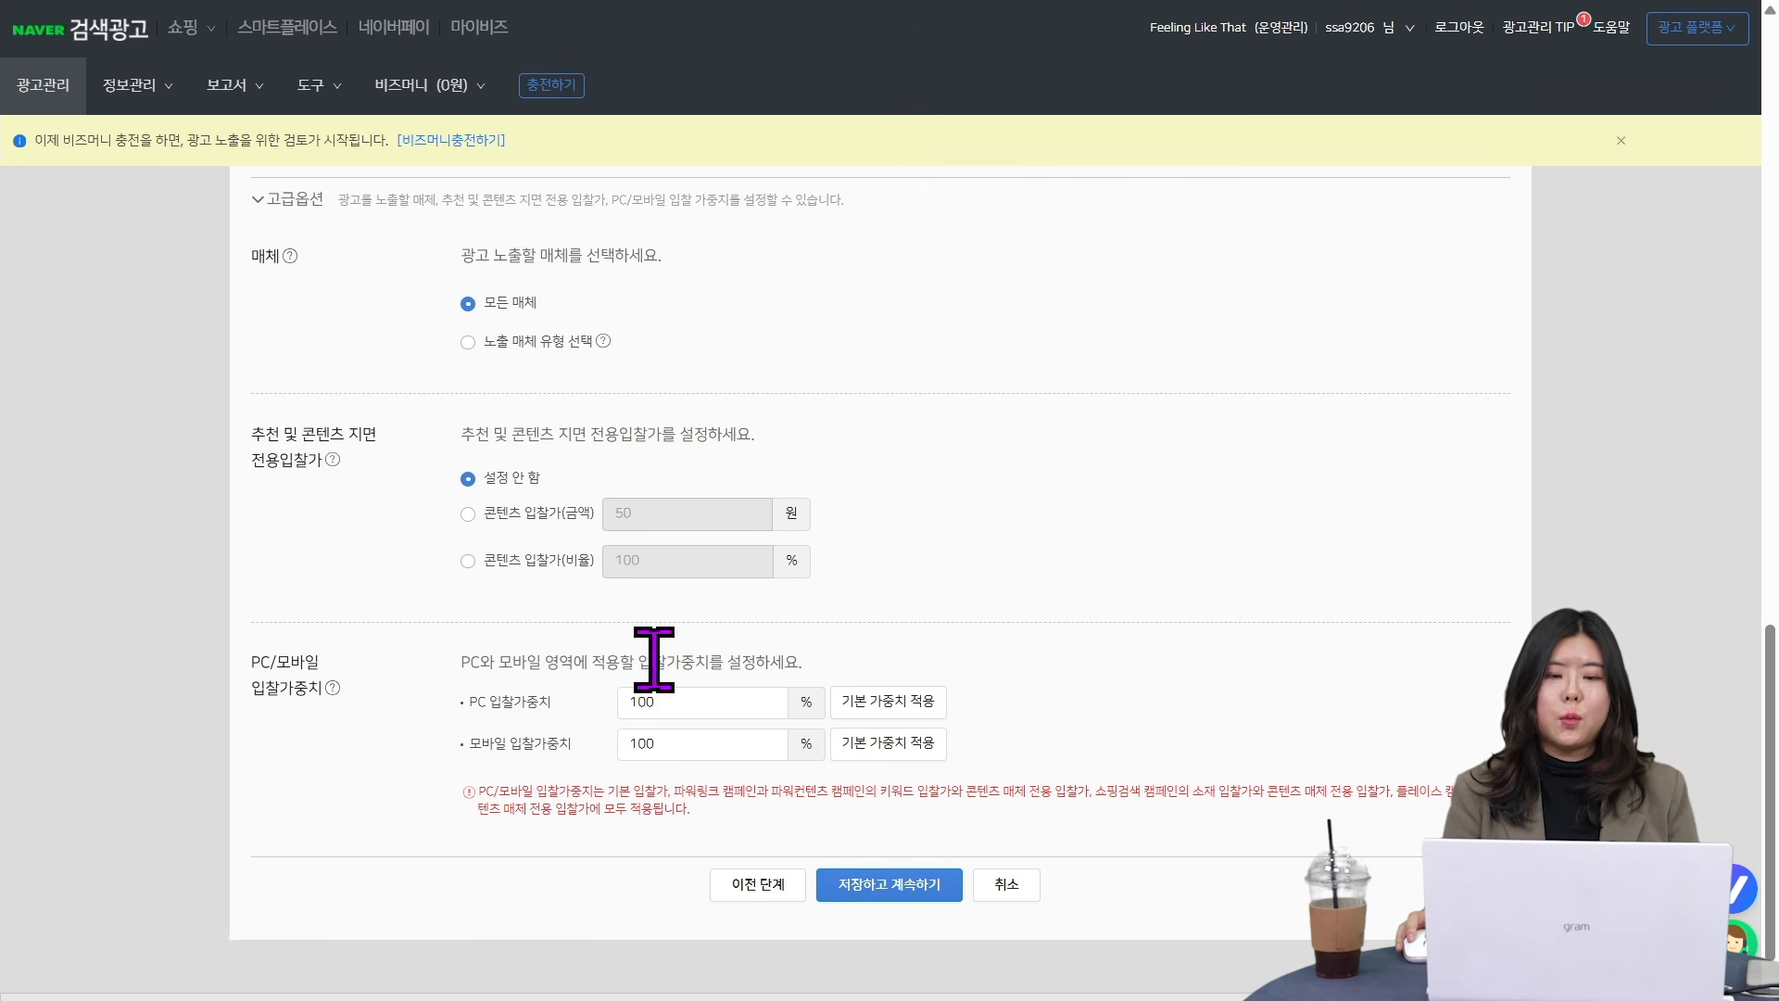
- Set the mobile bid weight (모바일 입찰가중치) of the ad group to 120%
left_click(683, 702)
double_click(683, 701)
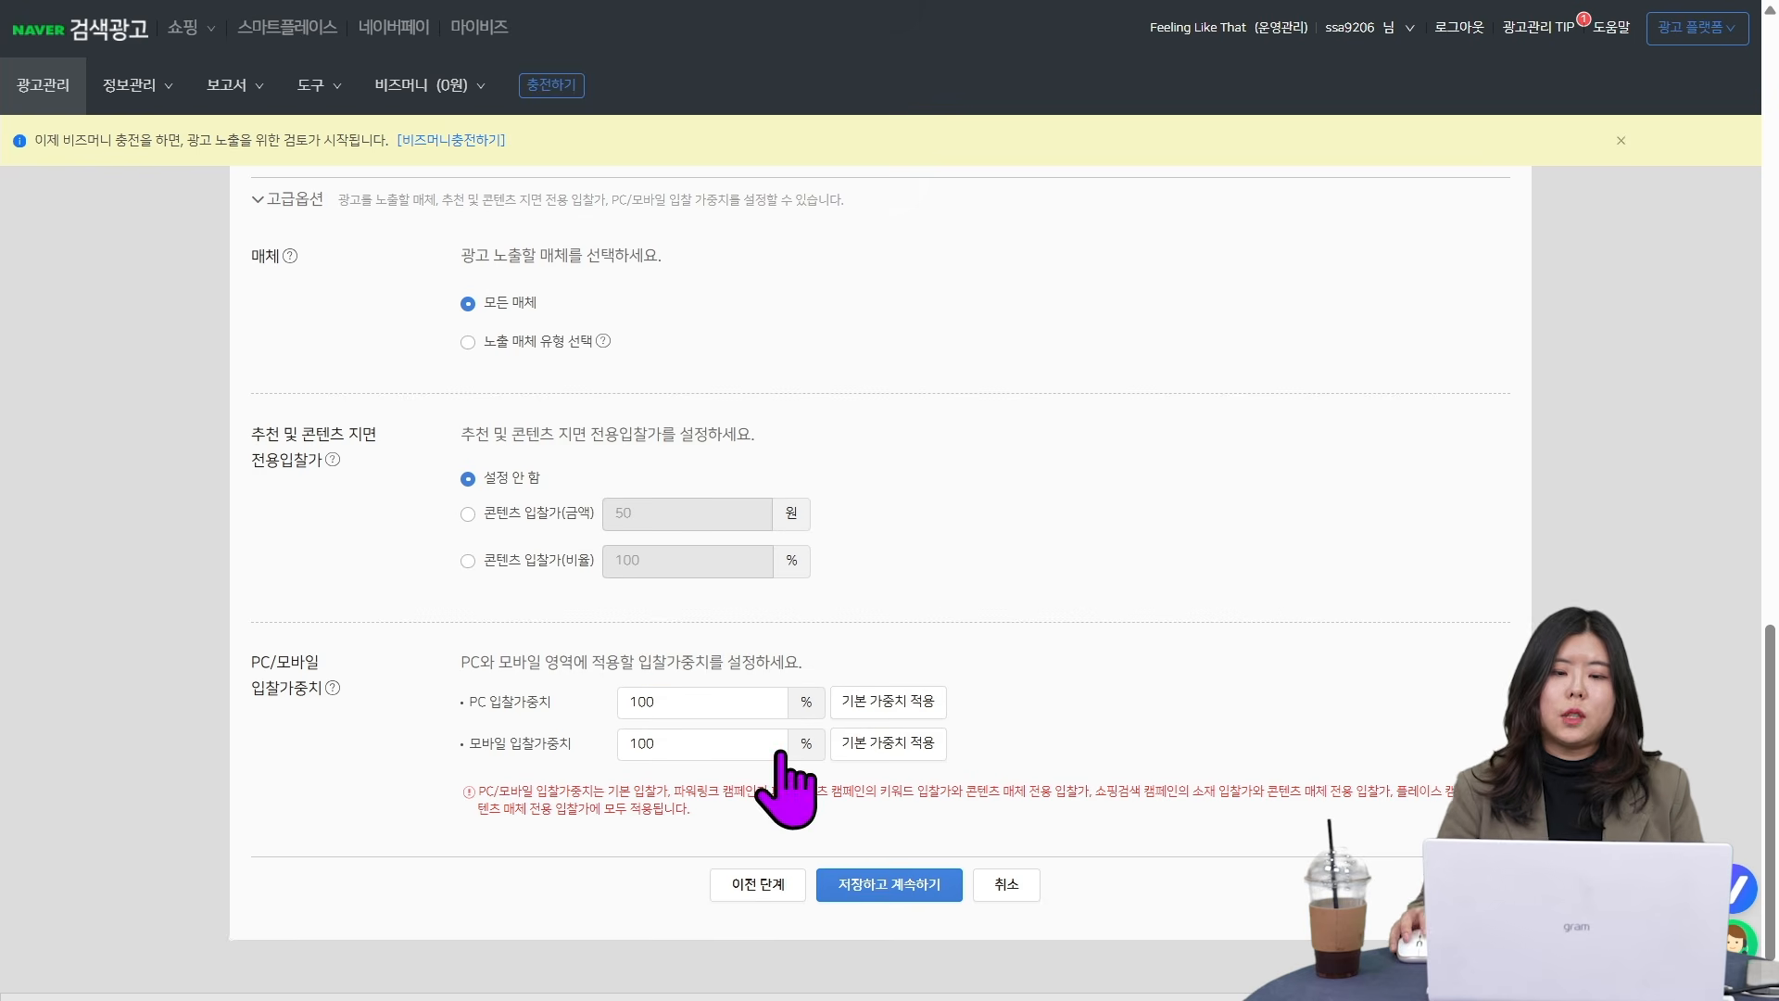
left_click(681, 705)
left_click(848, 709)
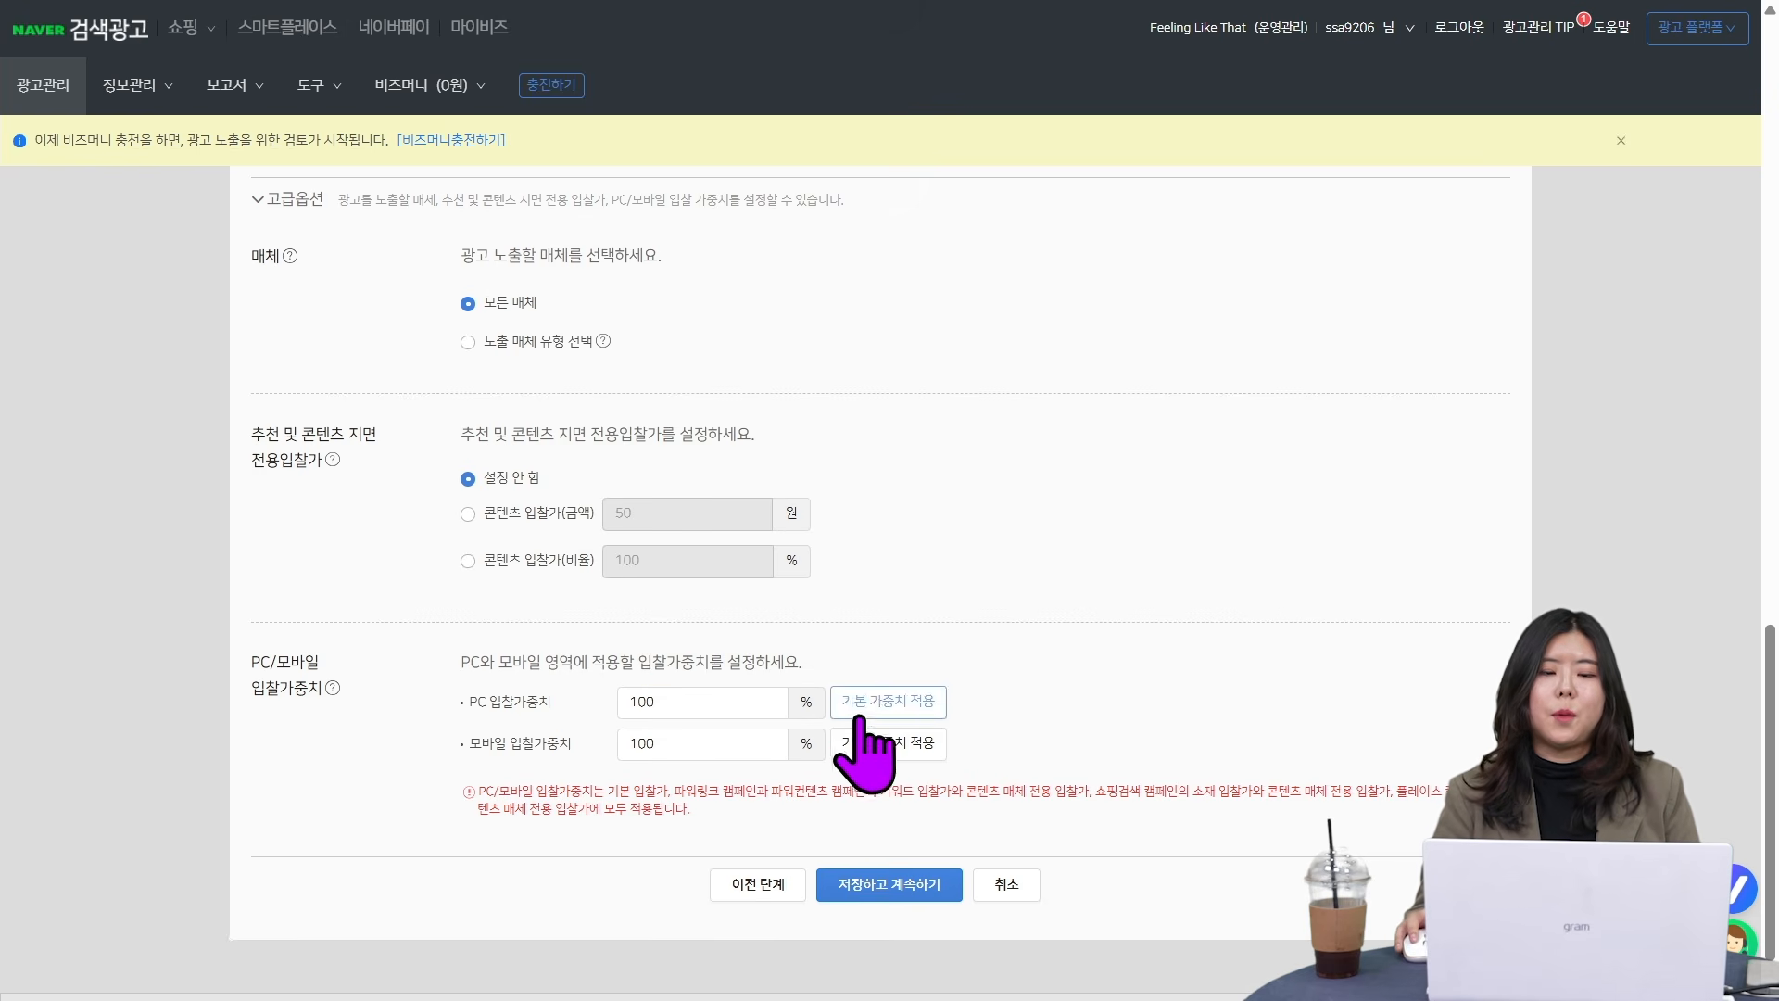
double_click(725, 745)
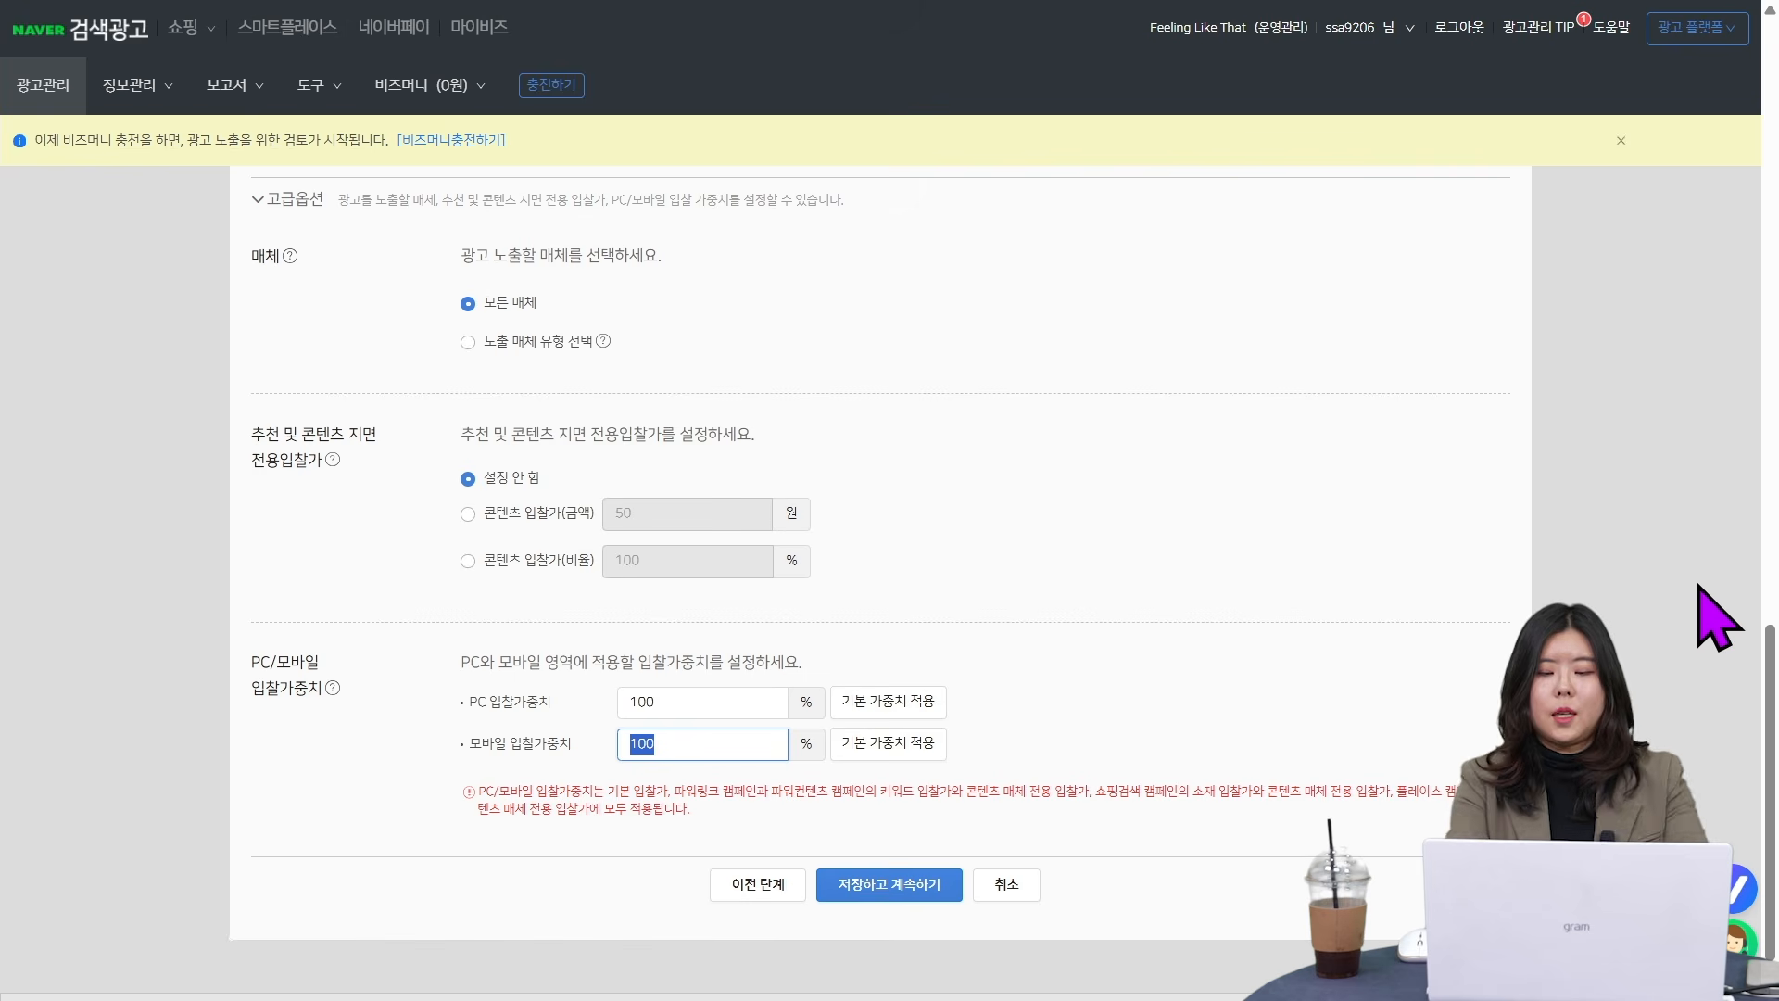
type("0")
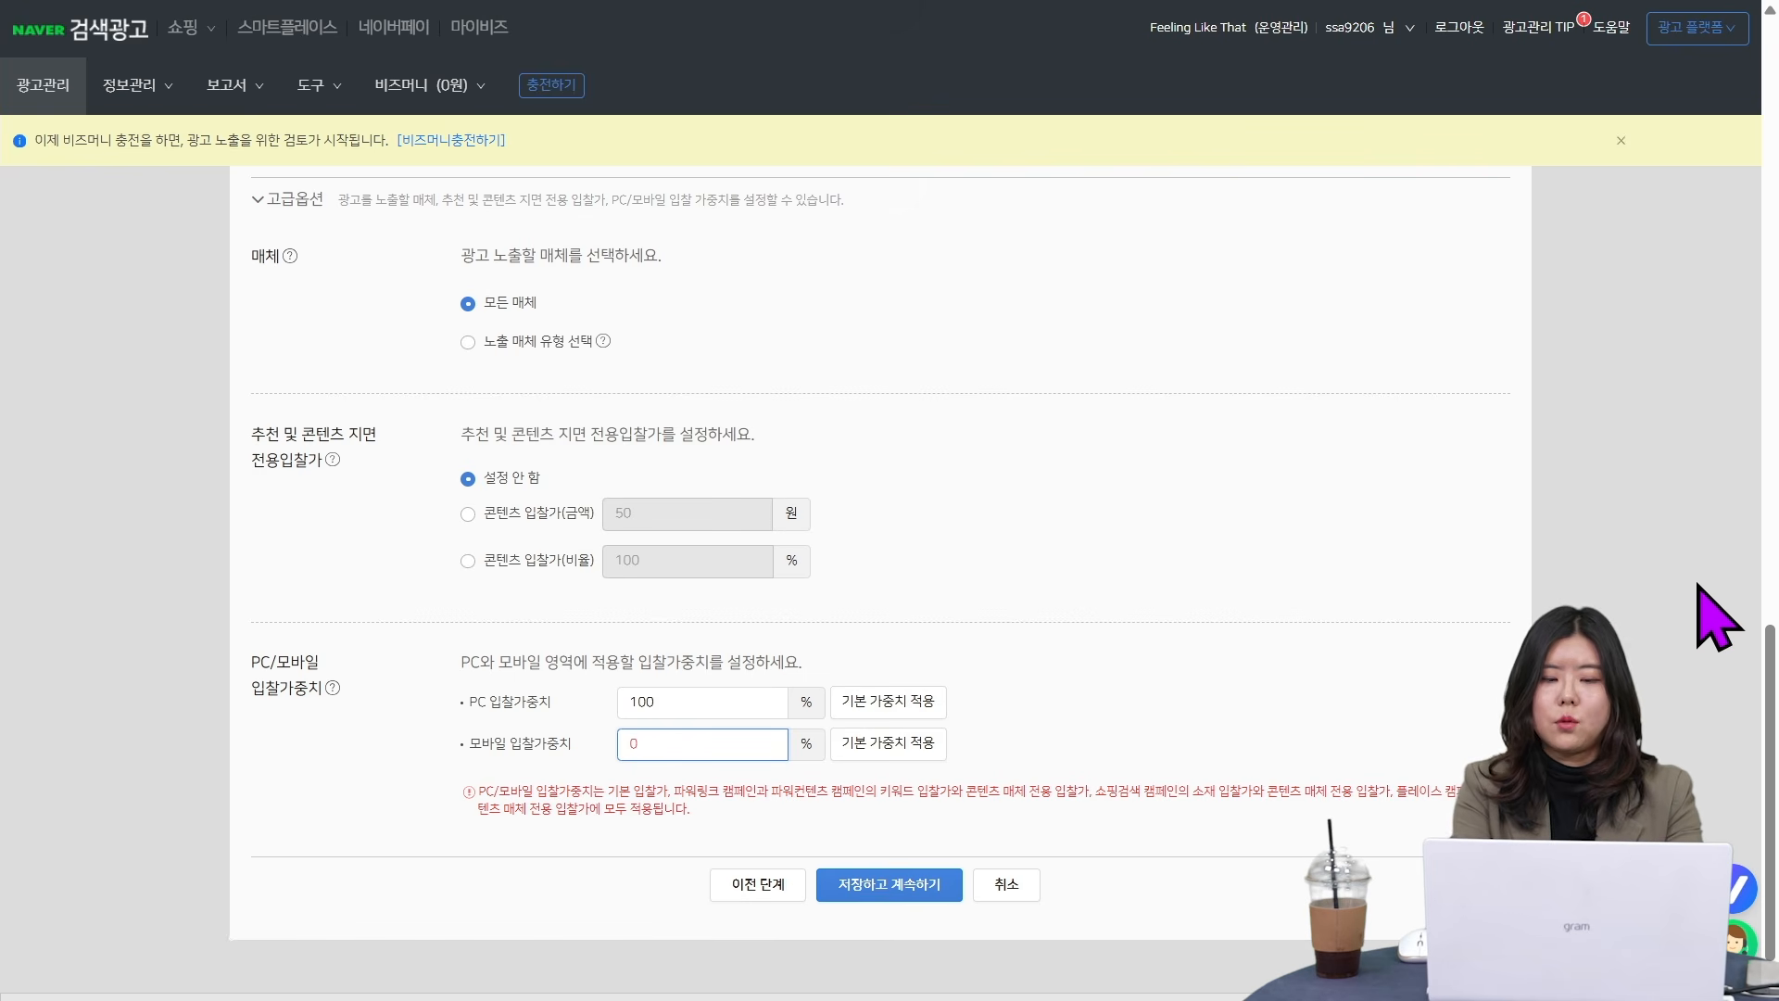
type("120")
left_click(1243, 755)
scroll(1243, 754, "down", 1)
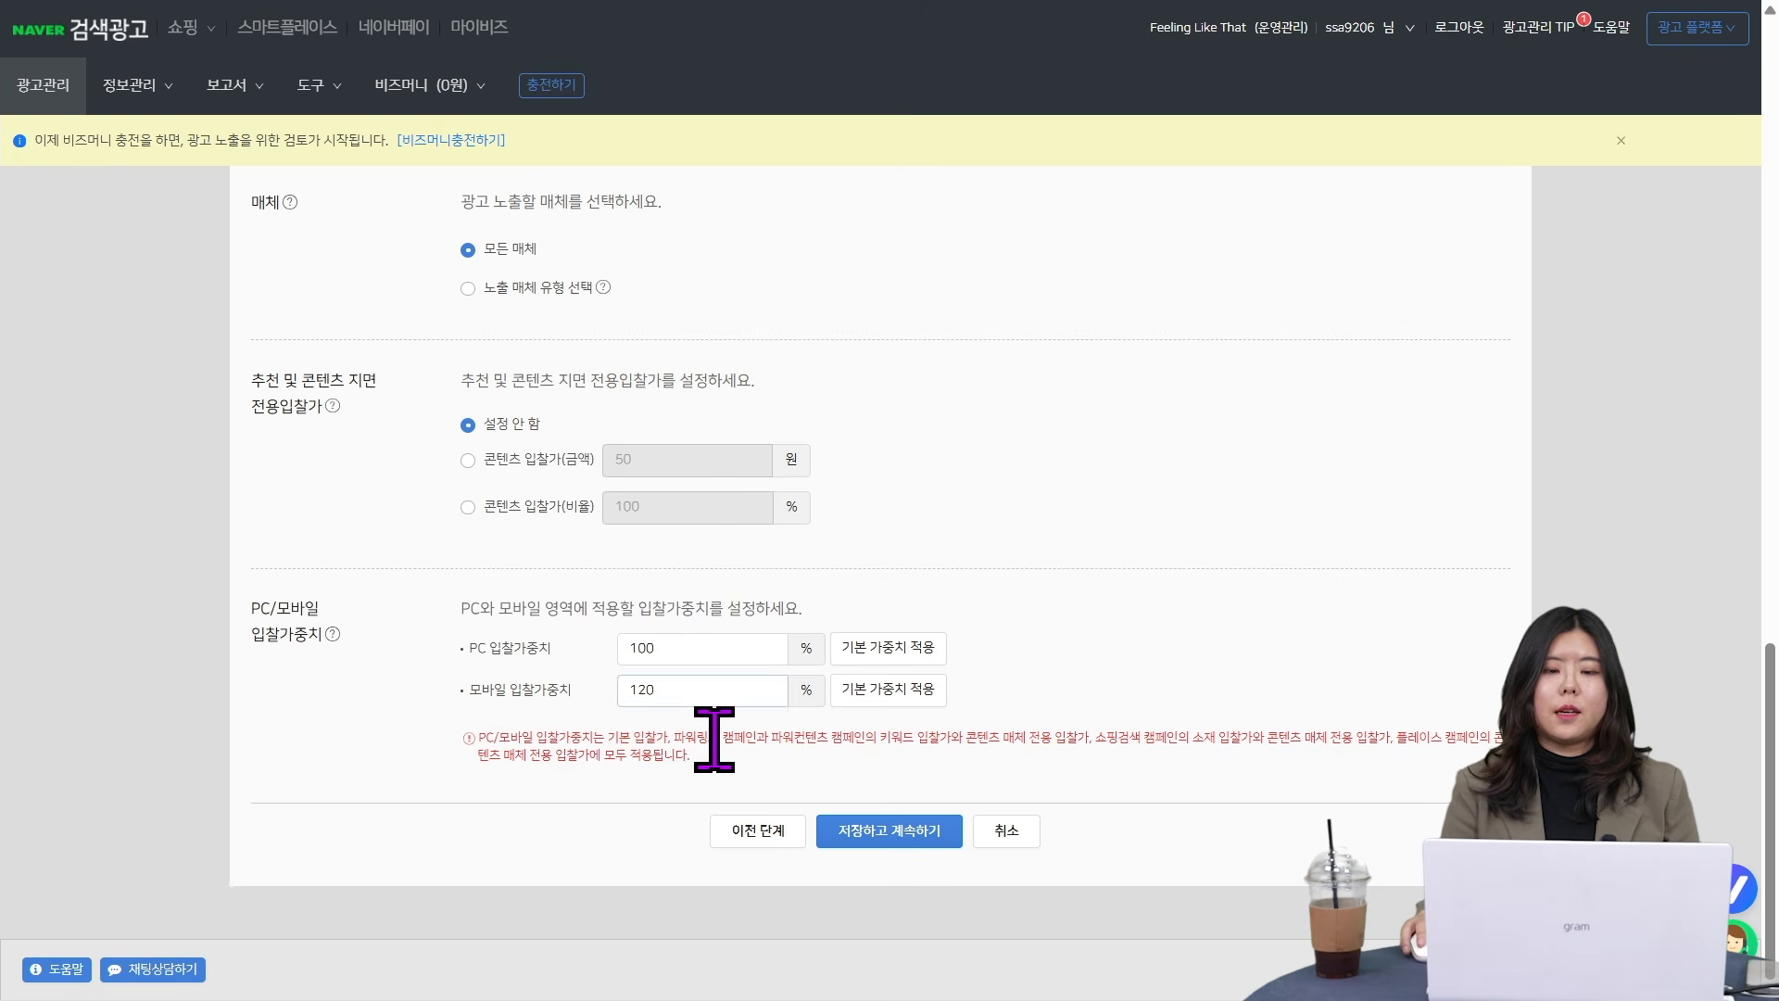
- Set the PC bid weight (PC 입찰가중치) of the ad group to 80%
scroll(961, 735, "up", 9)
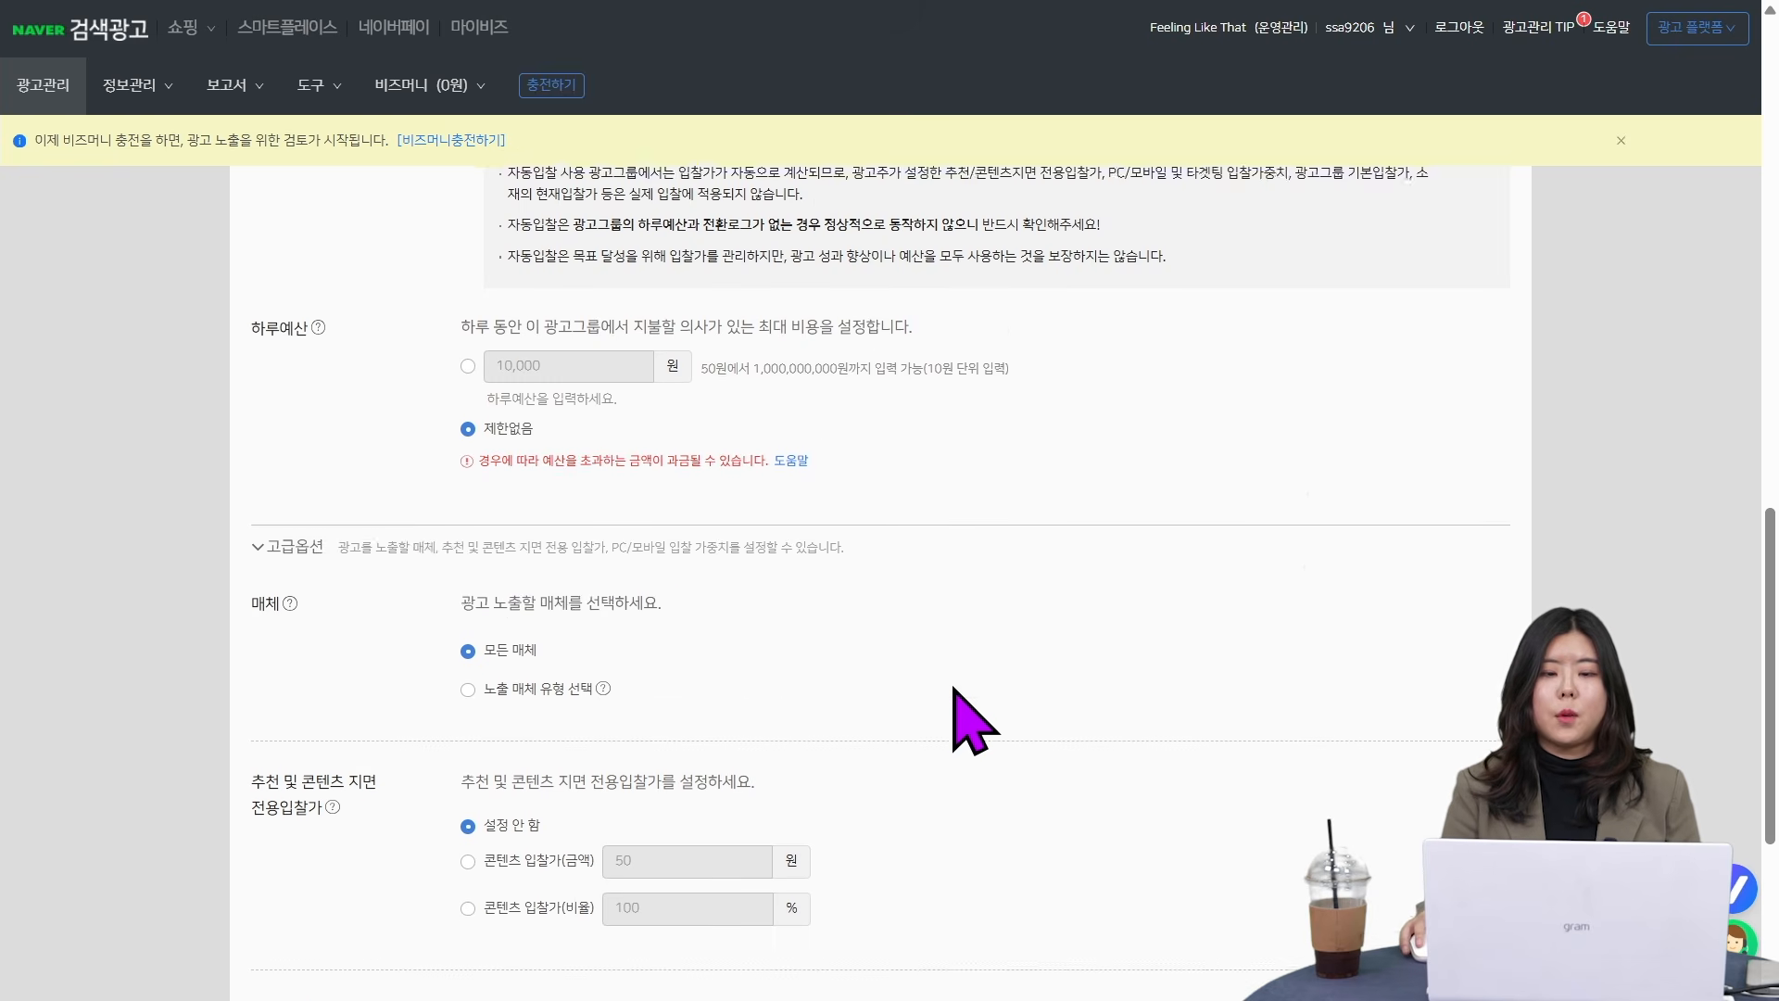
scroll(755, 691, "up", 3)
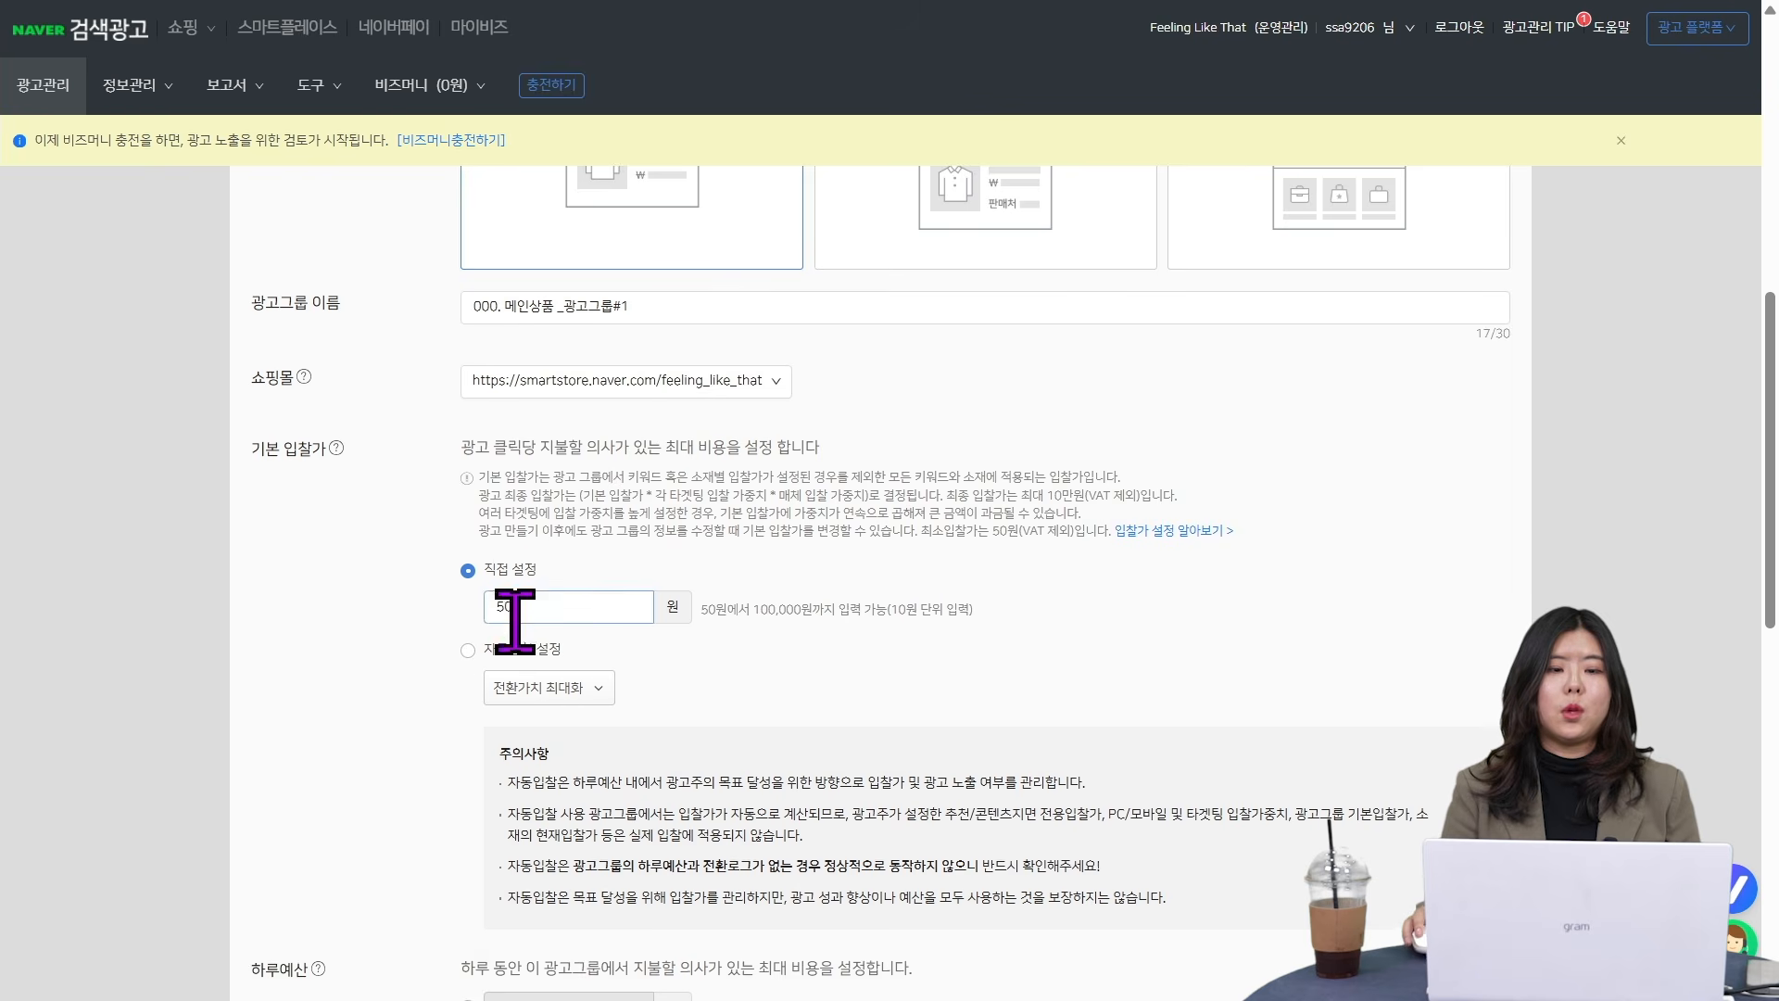
scroll(881, 794, "down", 10)
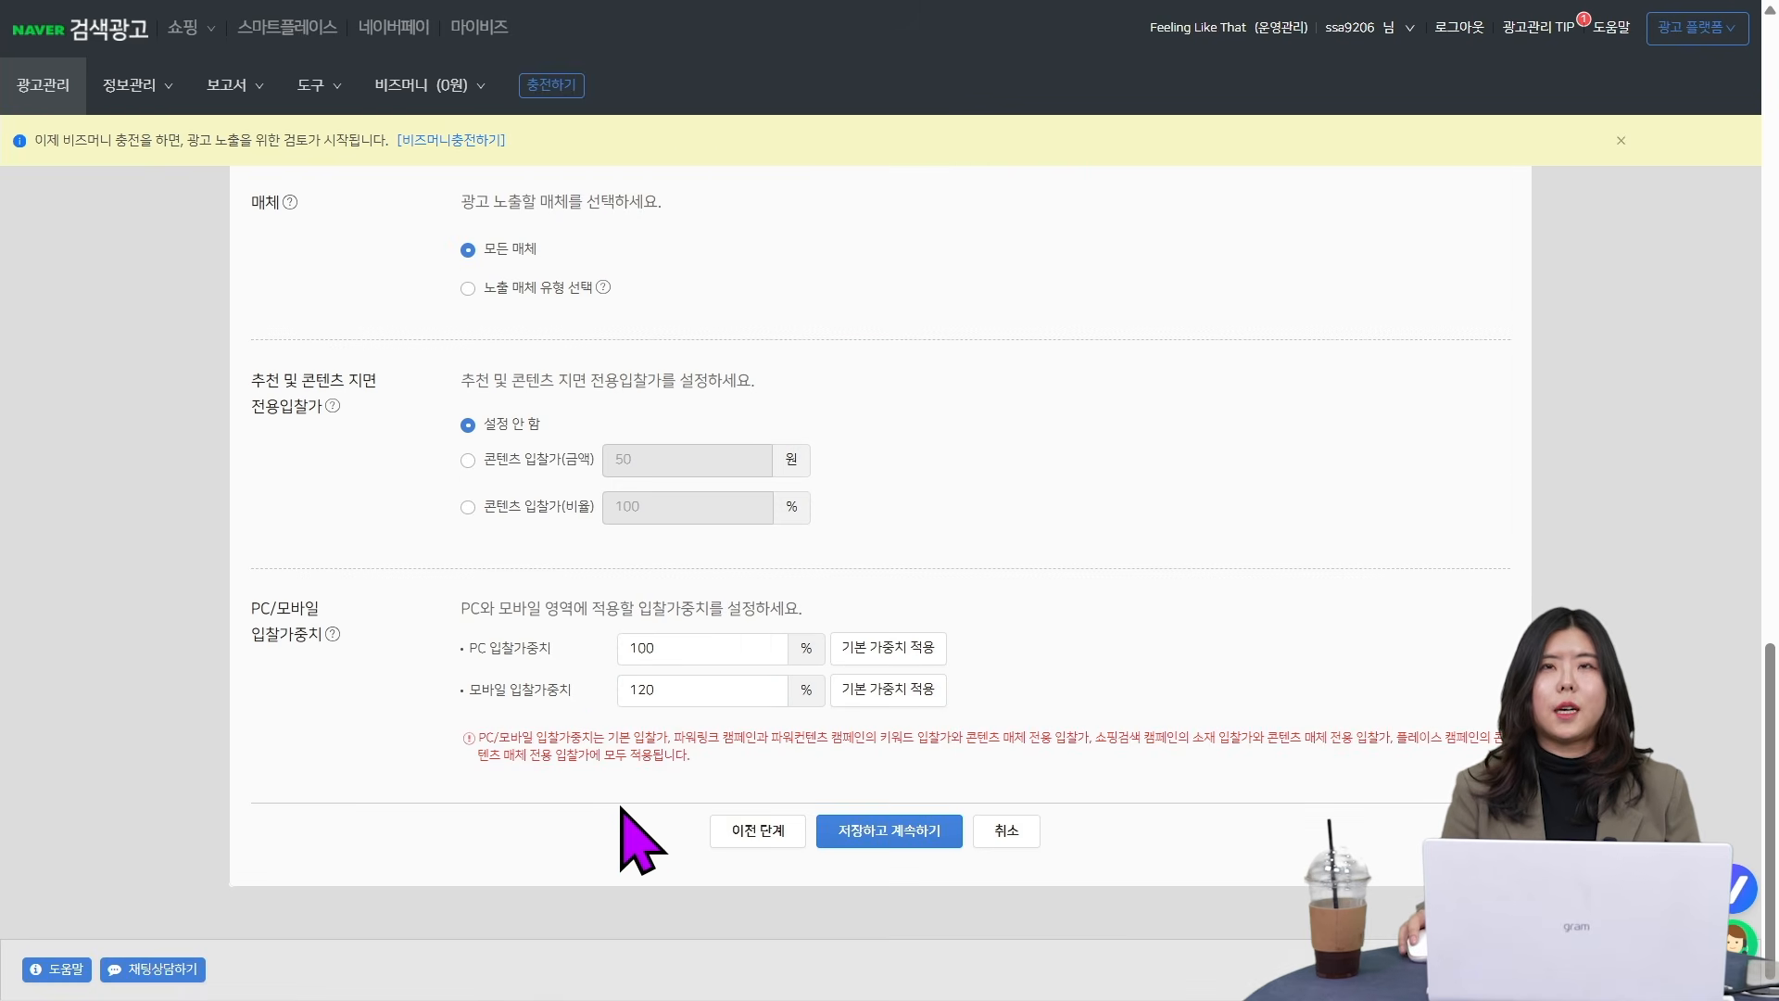
left_click_drag(686, 649, 537, 635)
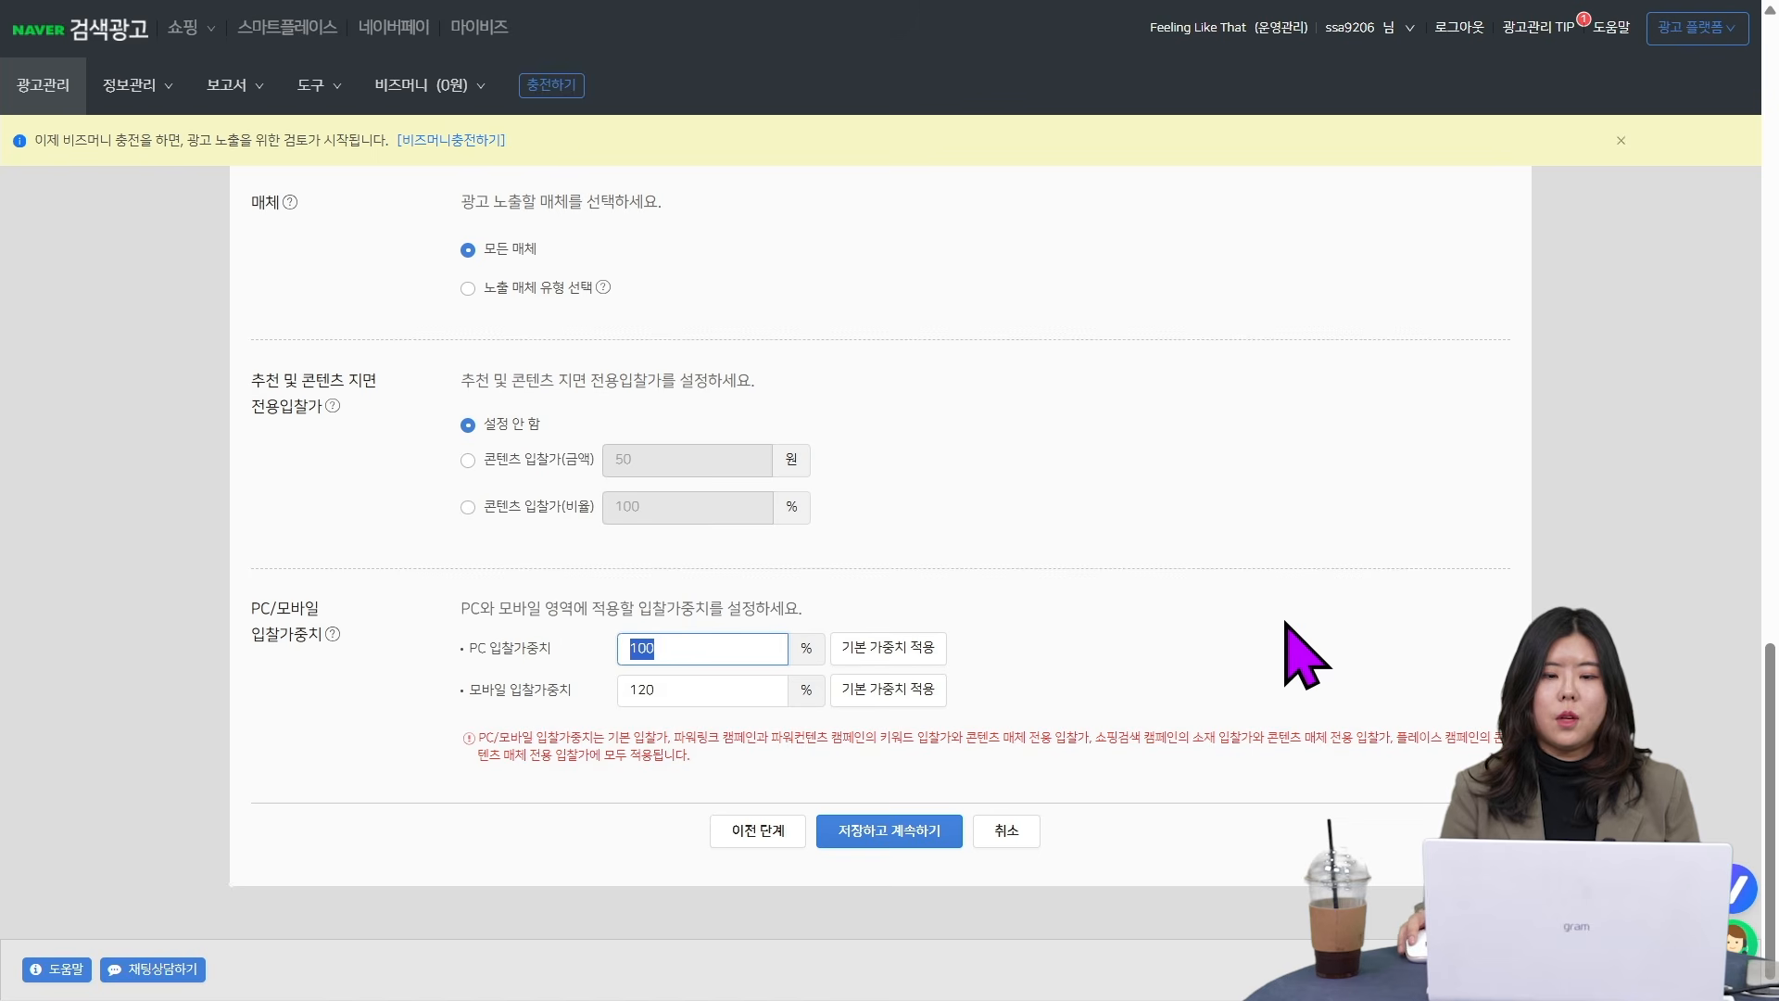
type("80")
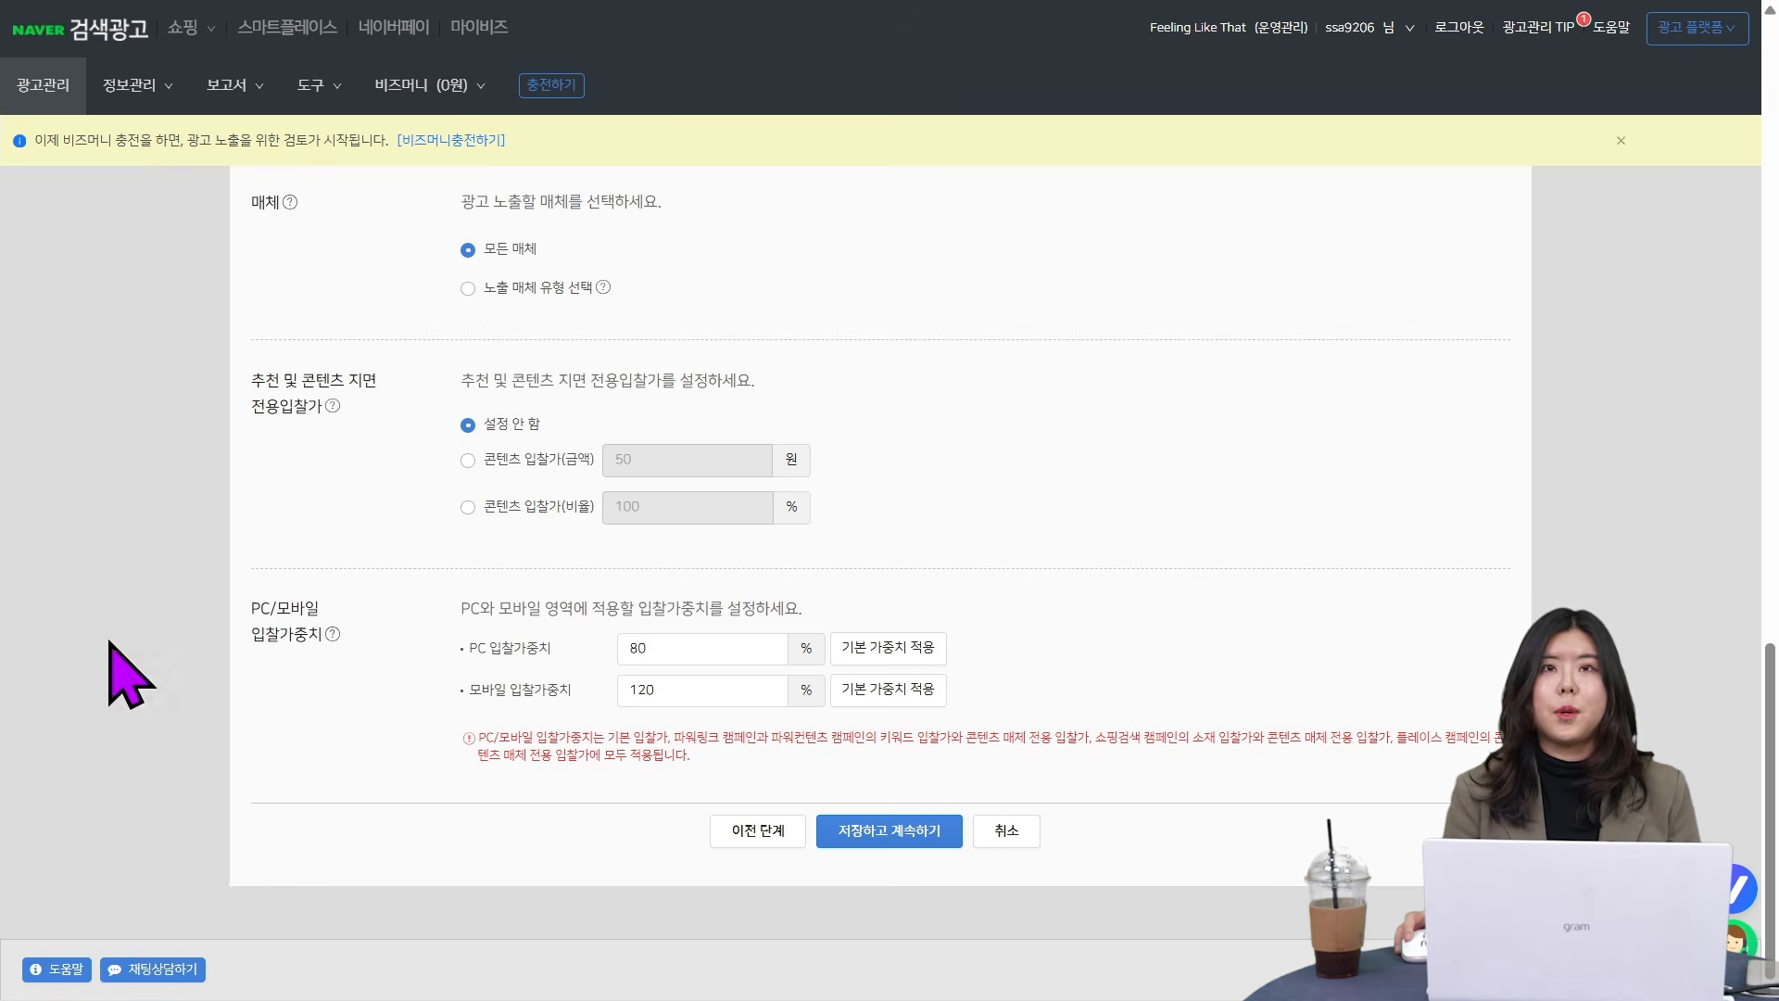
- Review the ad group settings, then save them and continue to the ad creation stage (광고만들기)
scroll(584, 644, "up", 1)
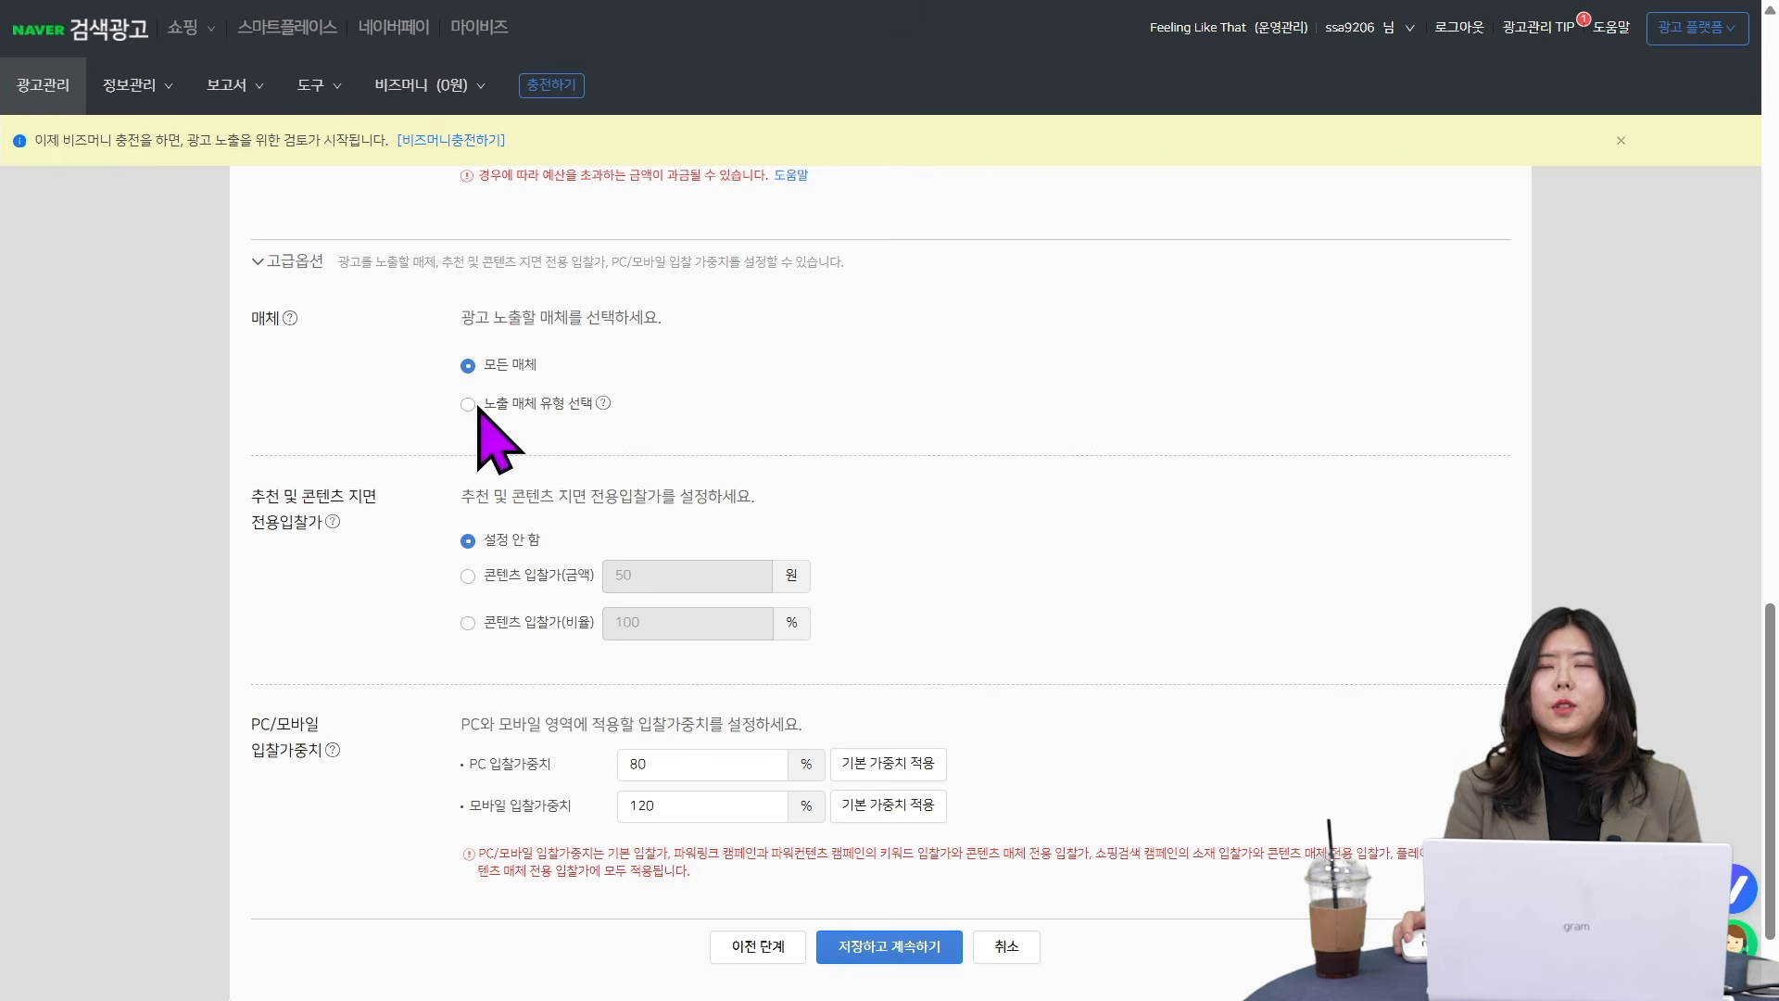
scroll(1072, 754, "up", 12)
scroll(1079, 756, "down", 10)
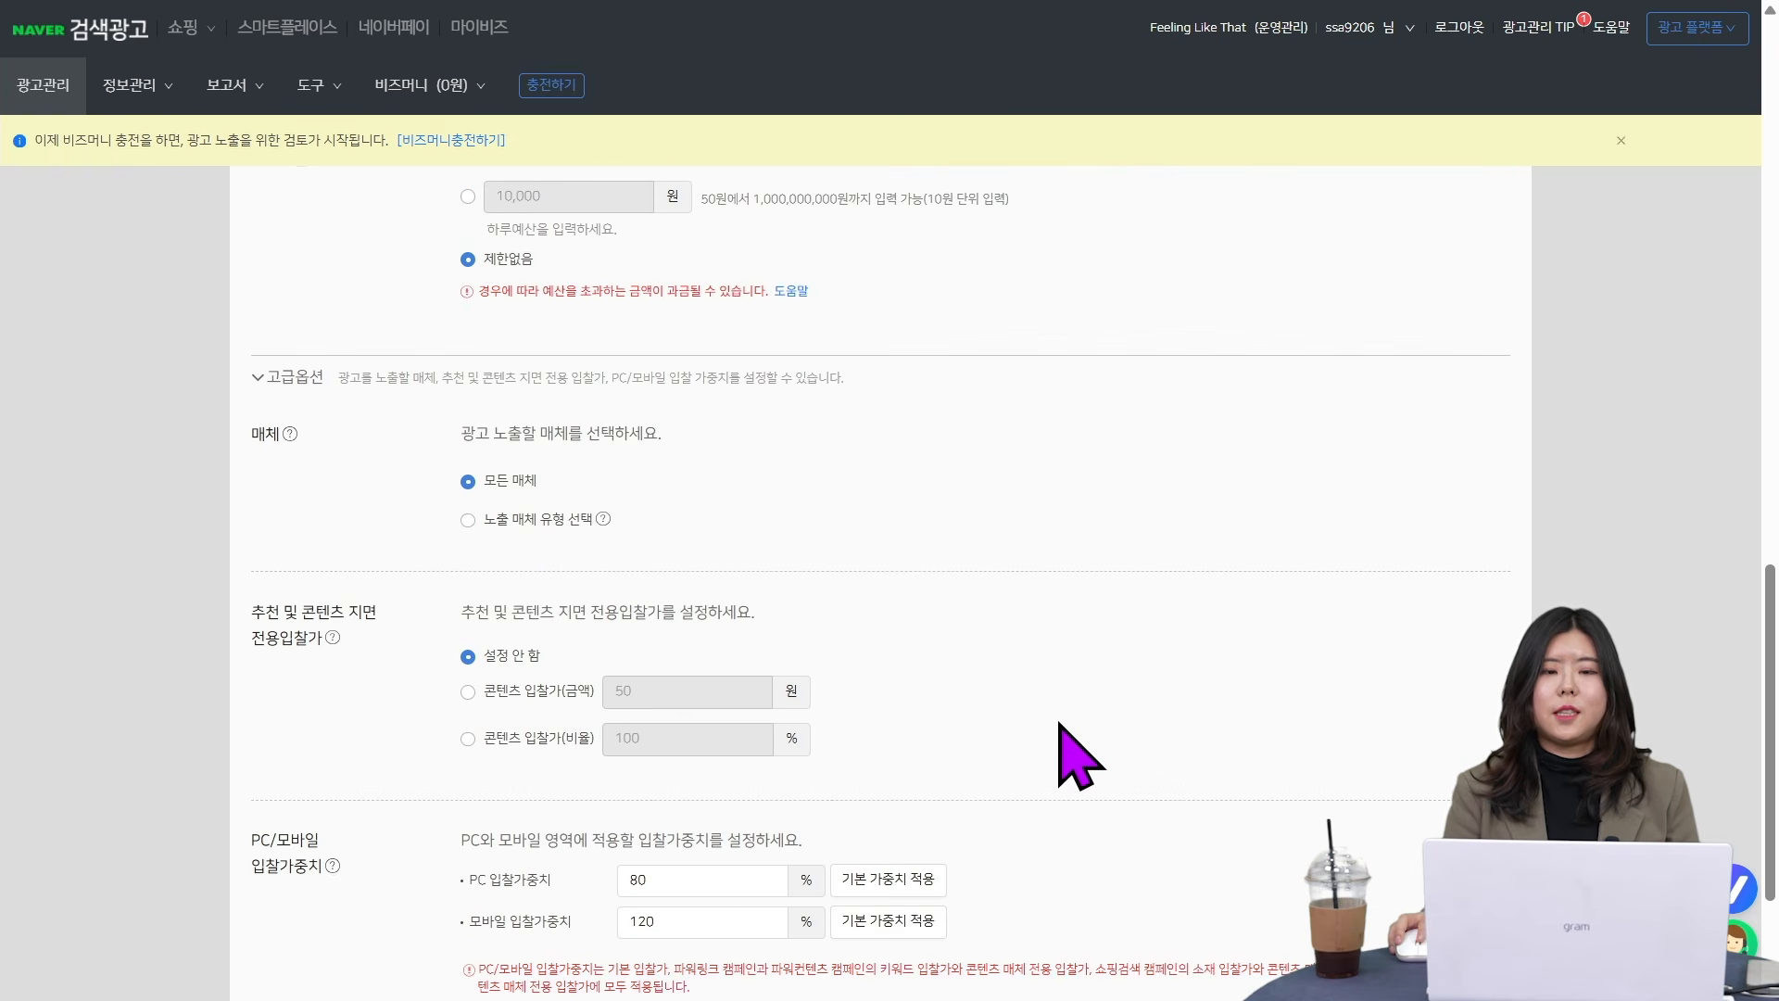
scroll(1057, 755, "up", 15)
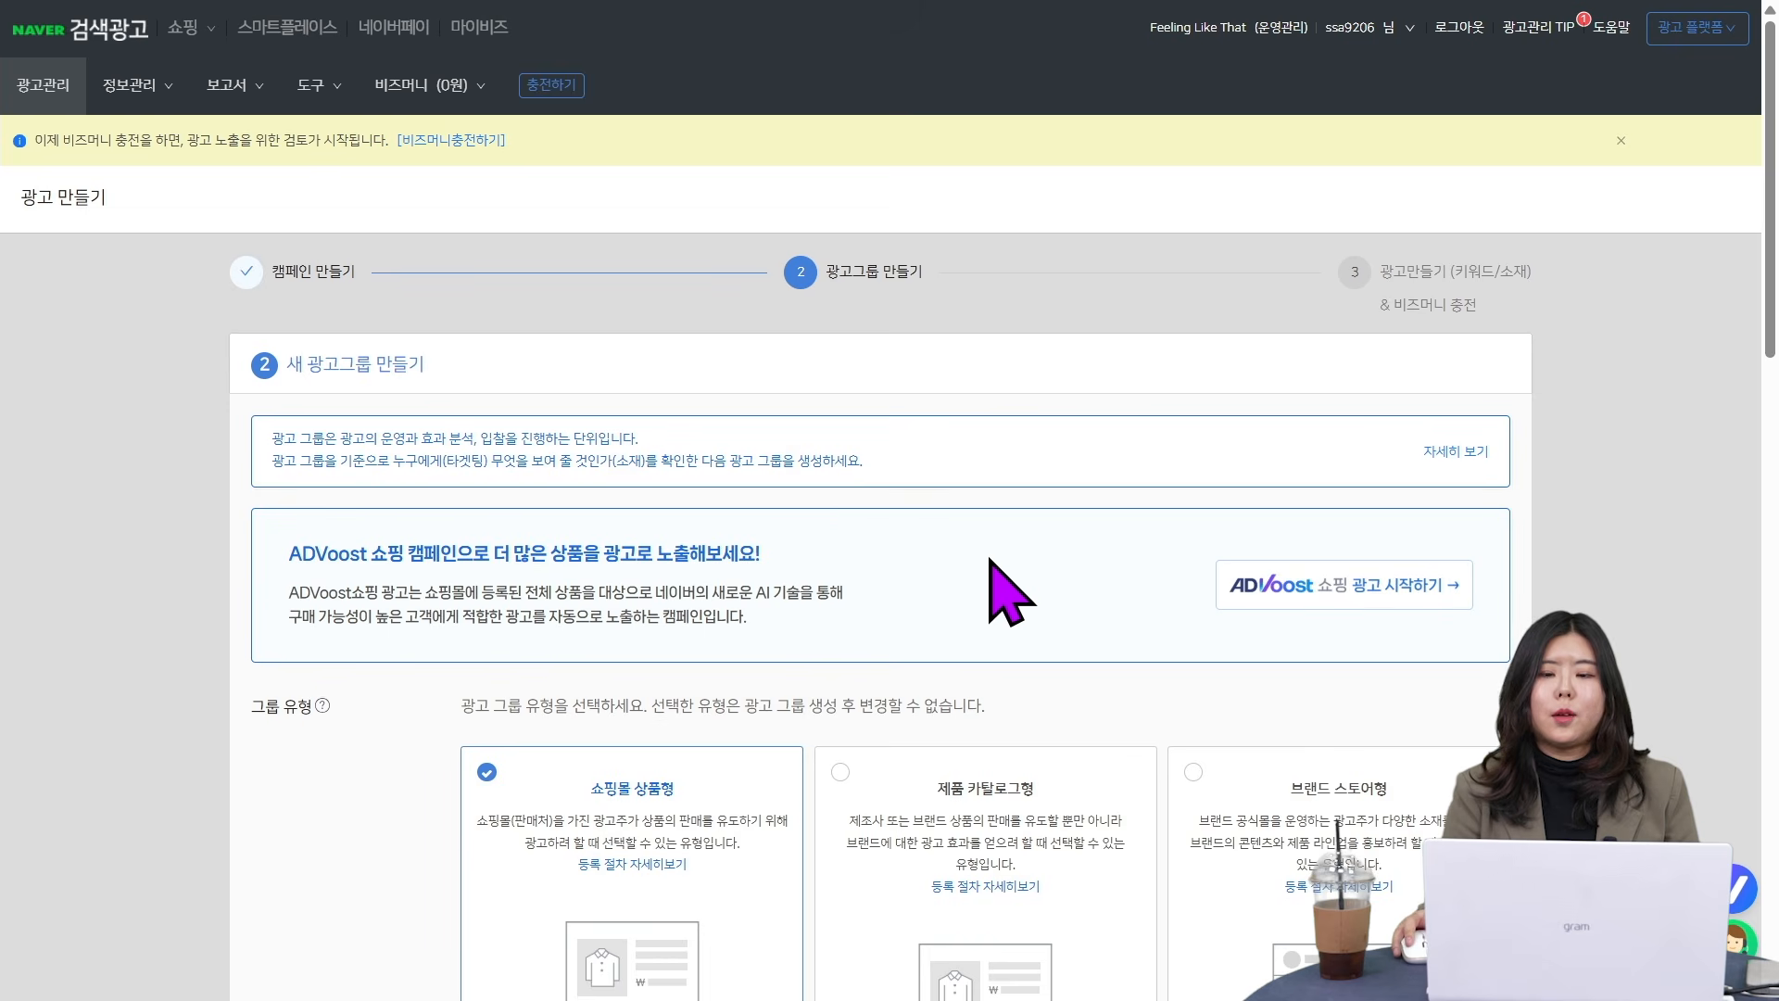
scroll(1010, 593, "down", 5)
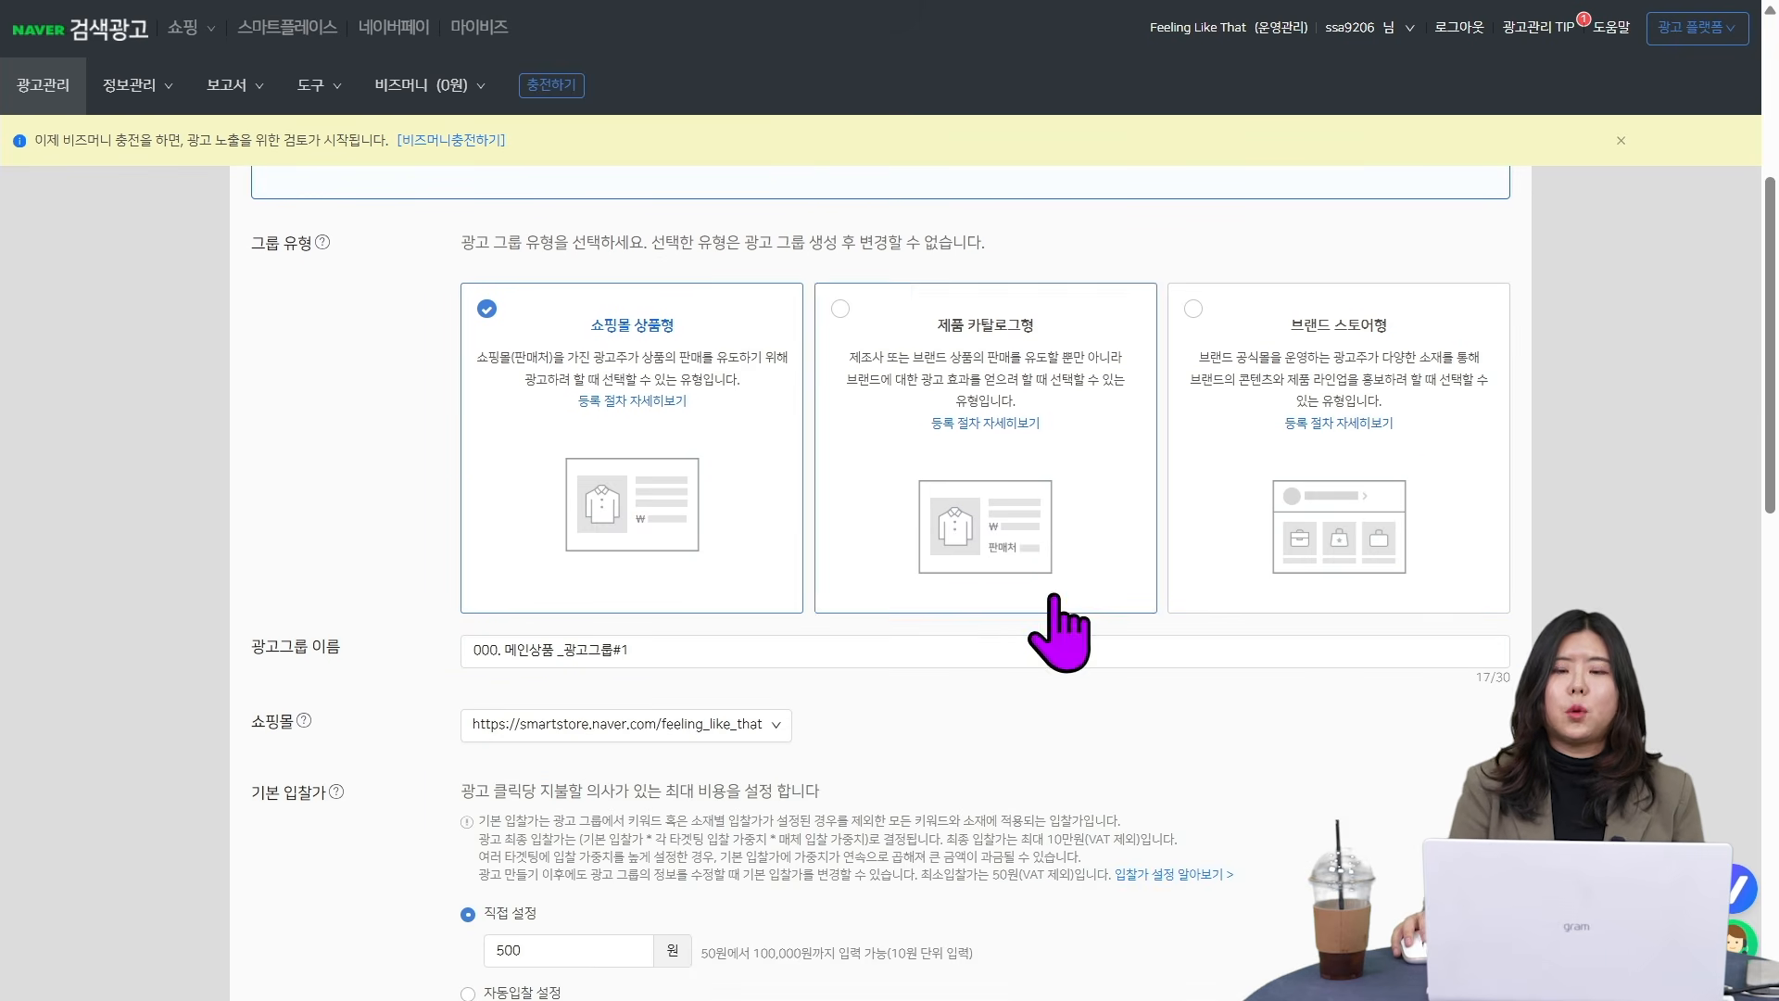
scroll(1094, 658, "down", 6)
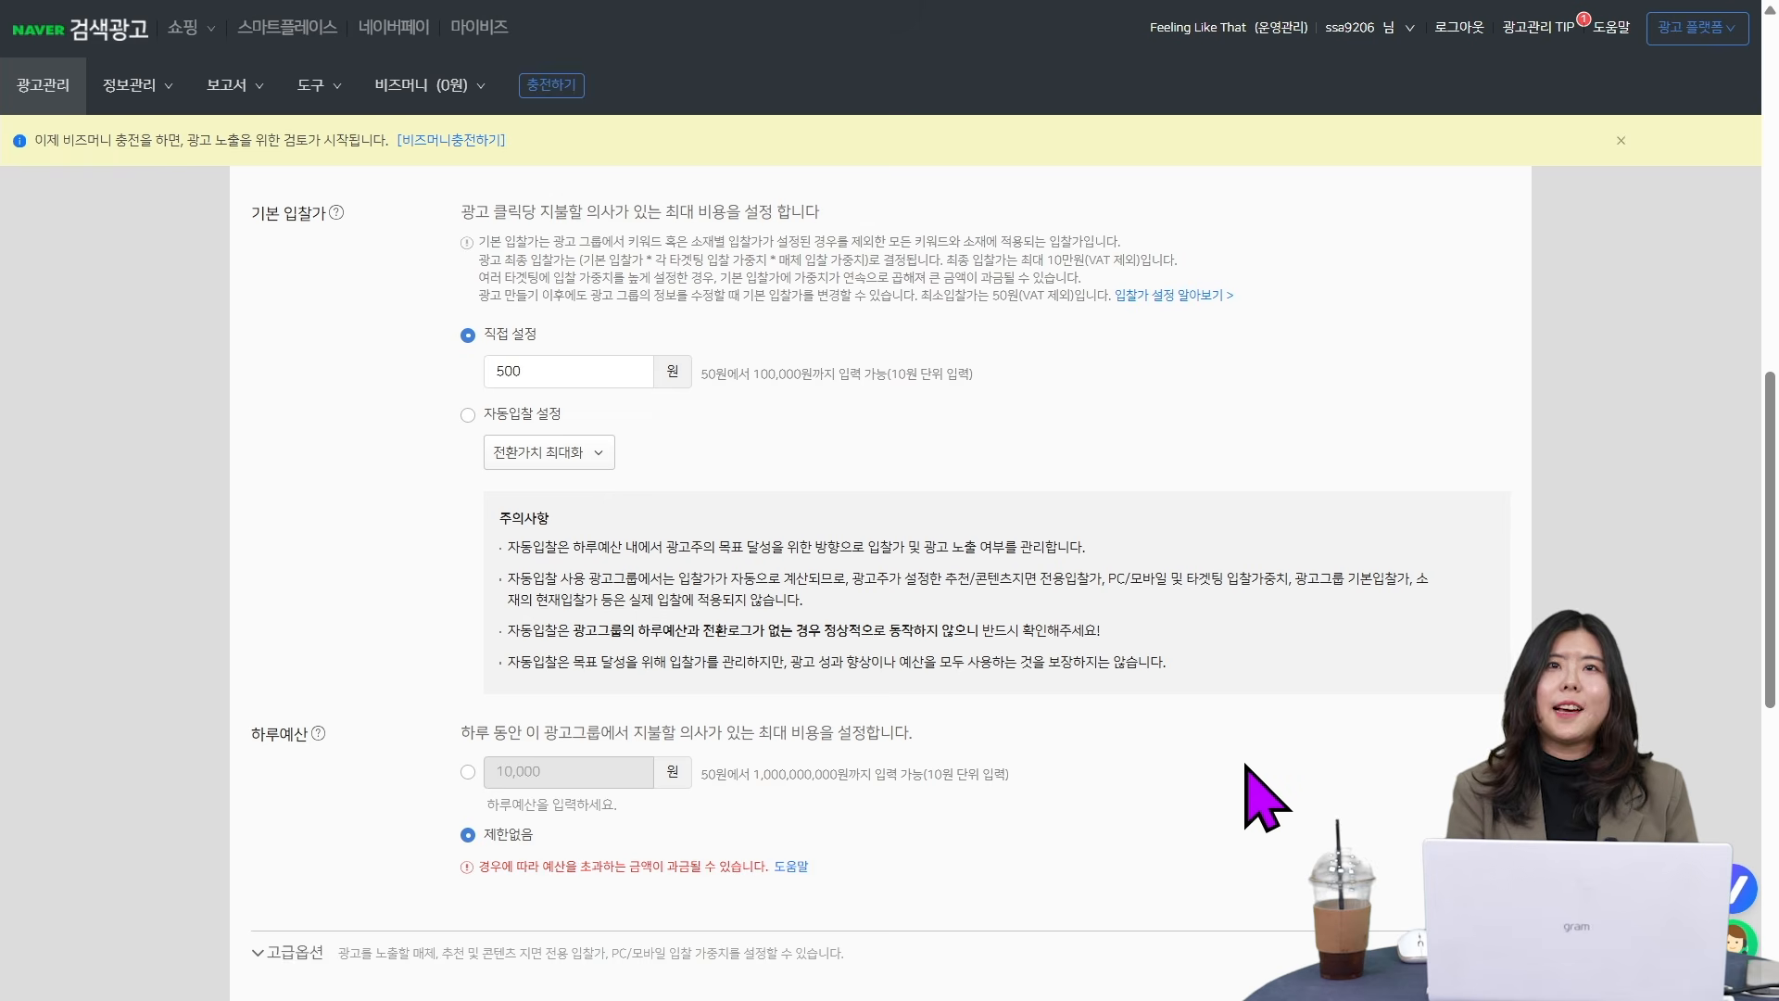
scroll(1265, 797, "down", 10)
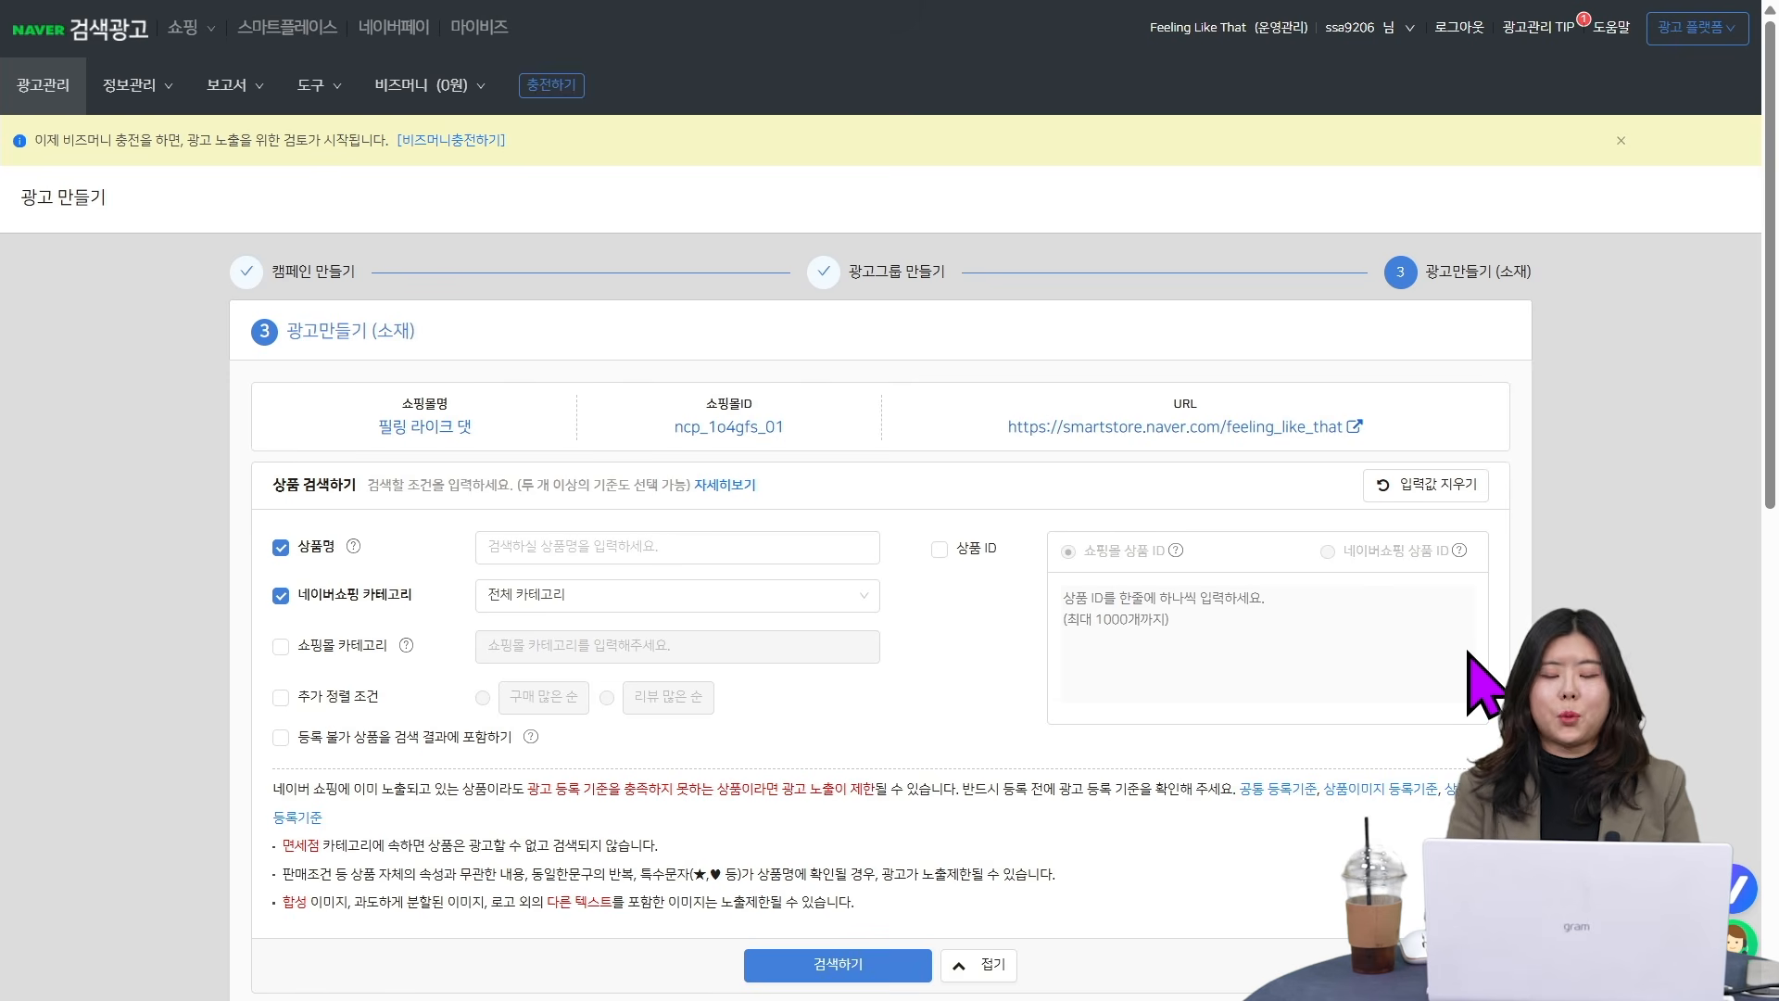
- Search the shopping mall's products across 전체 카테고리 without entering a product name
scroll(815, 755, "down", 1)
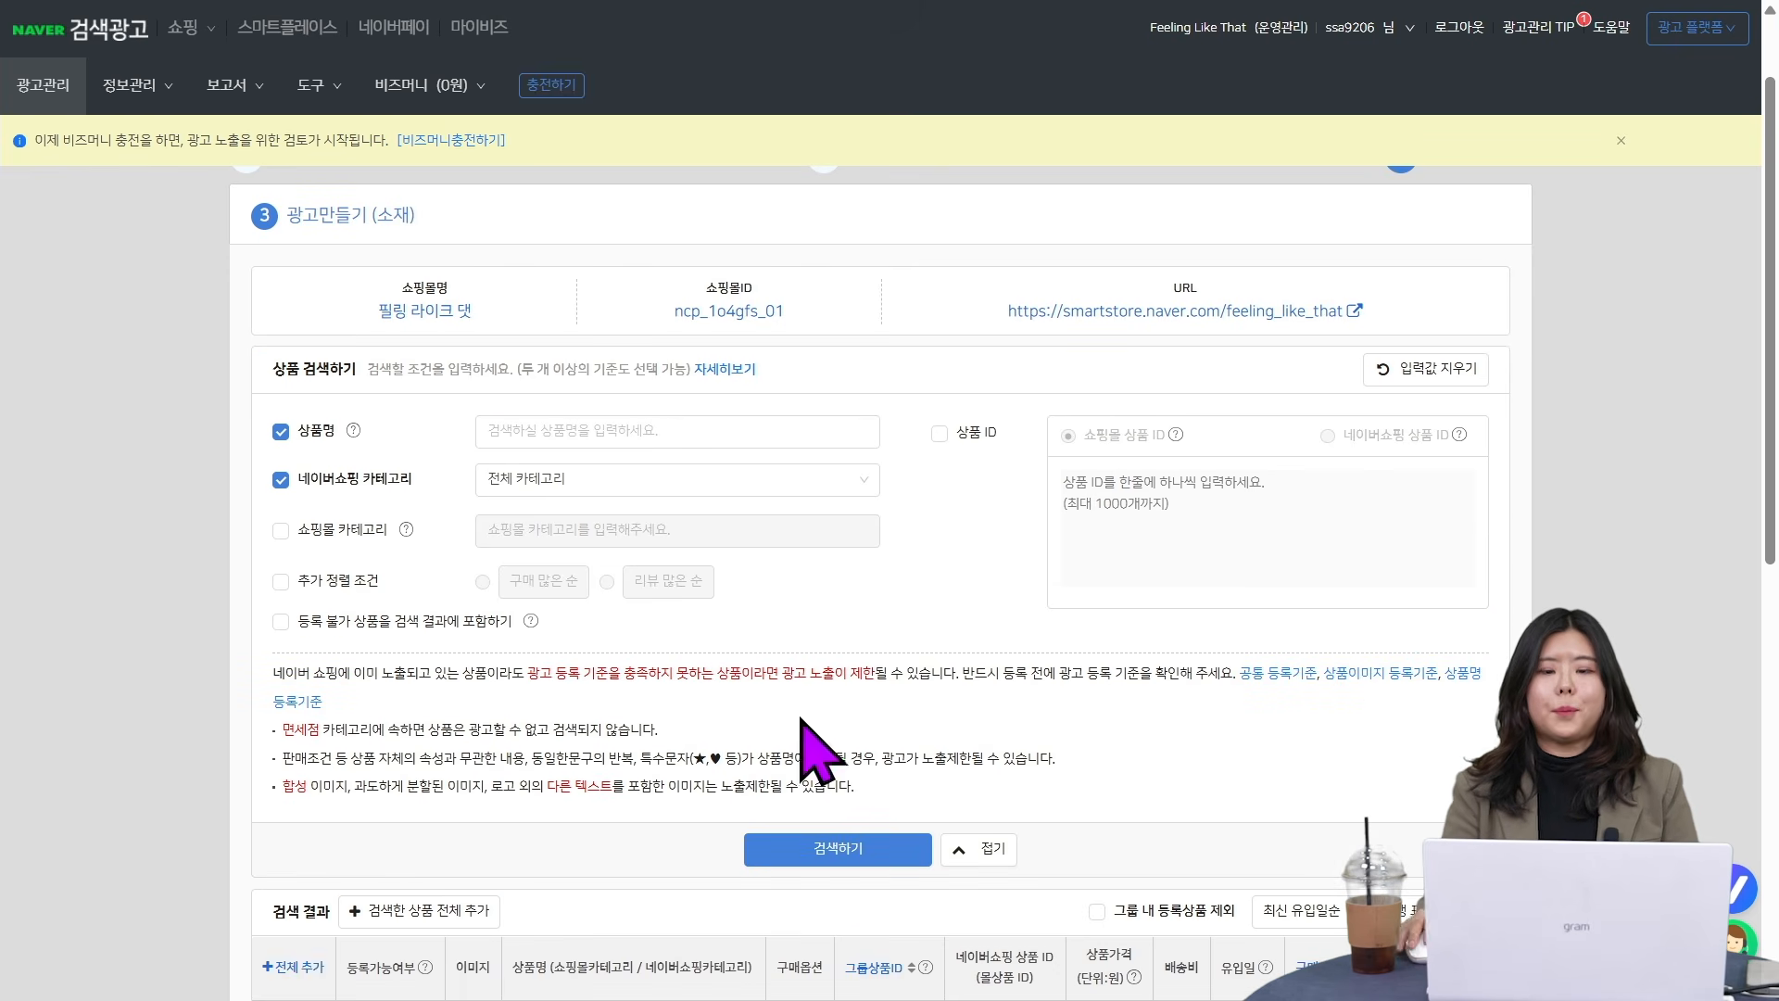
left_click(636, 427)
left_click(923, 632)
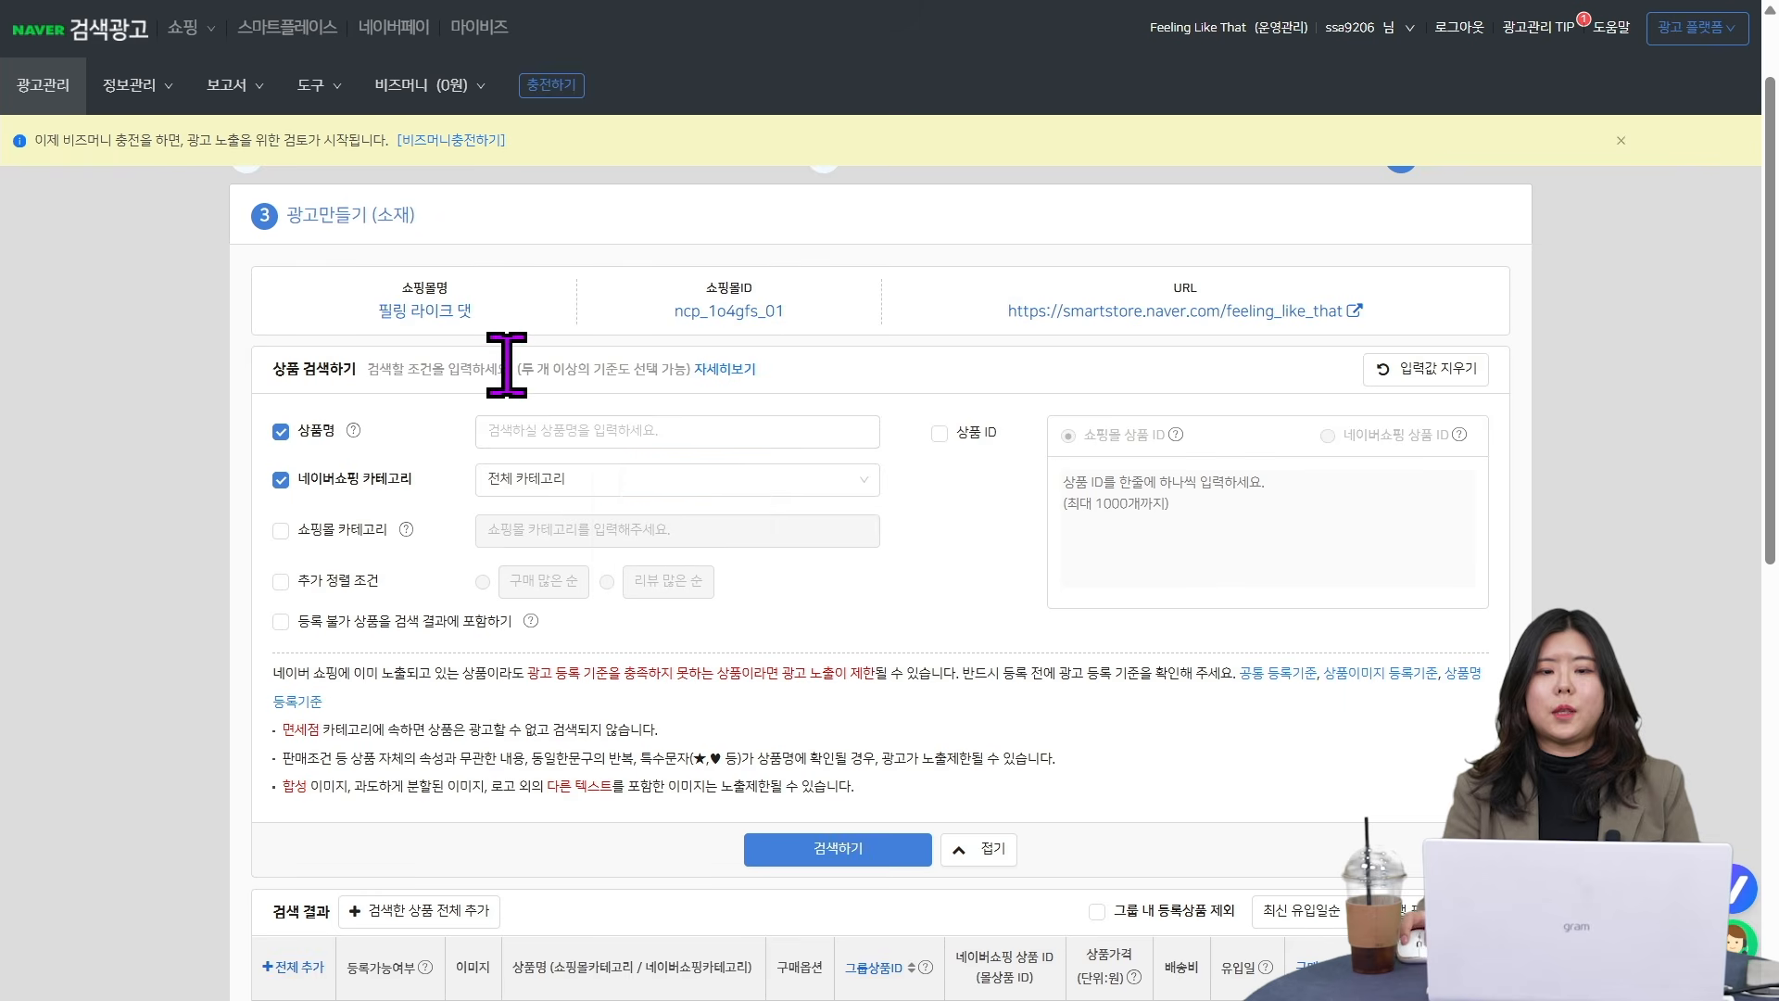
left_click(811, 858)
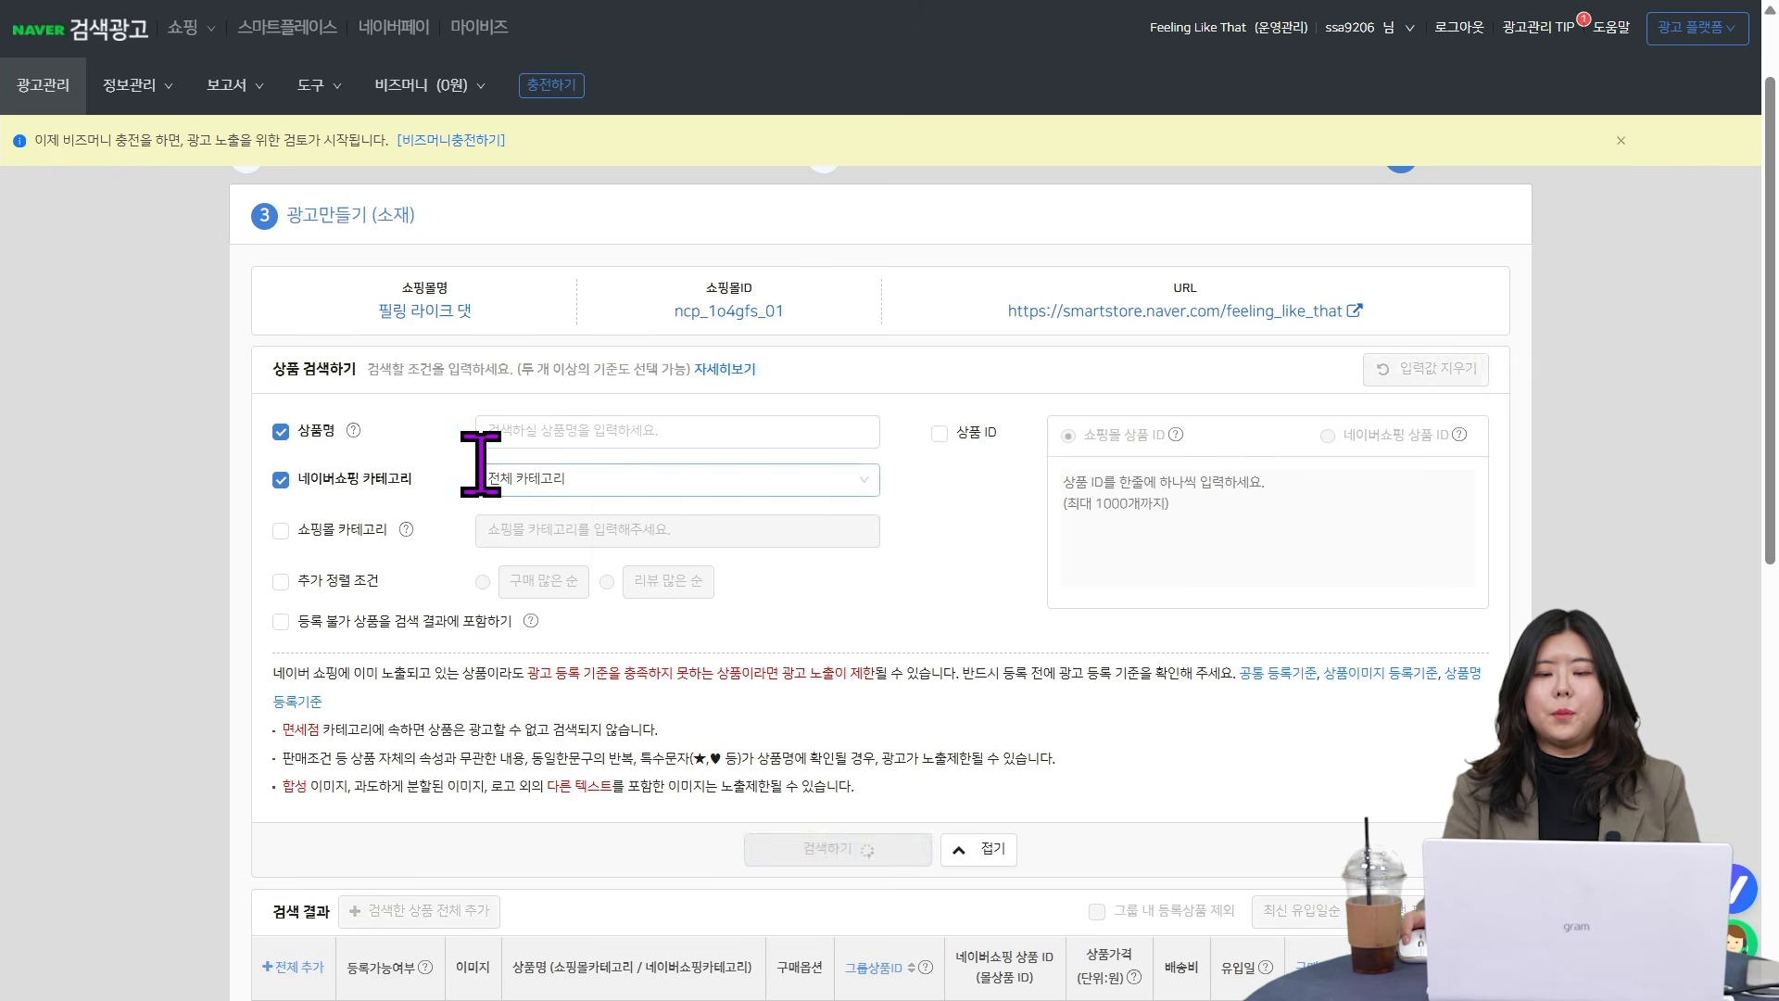
- Browse the product search results and add all products on the first page to the selected products (선택한 상품)
scroll(486, 477, "down", 6)
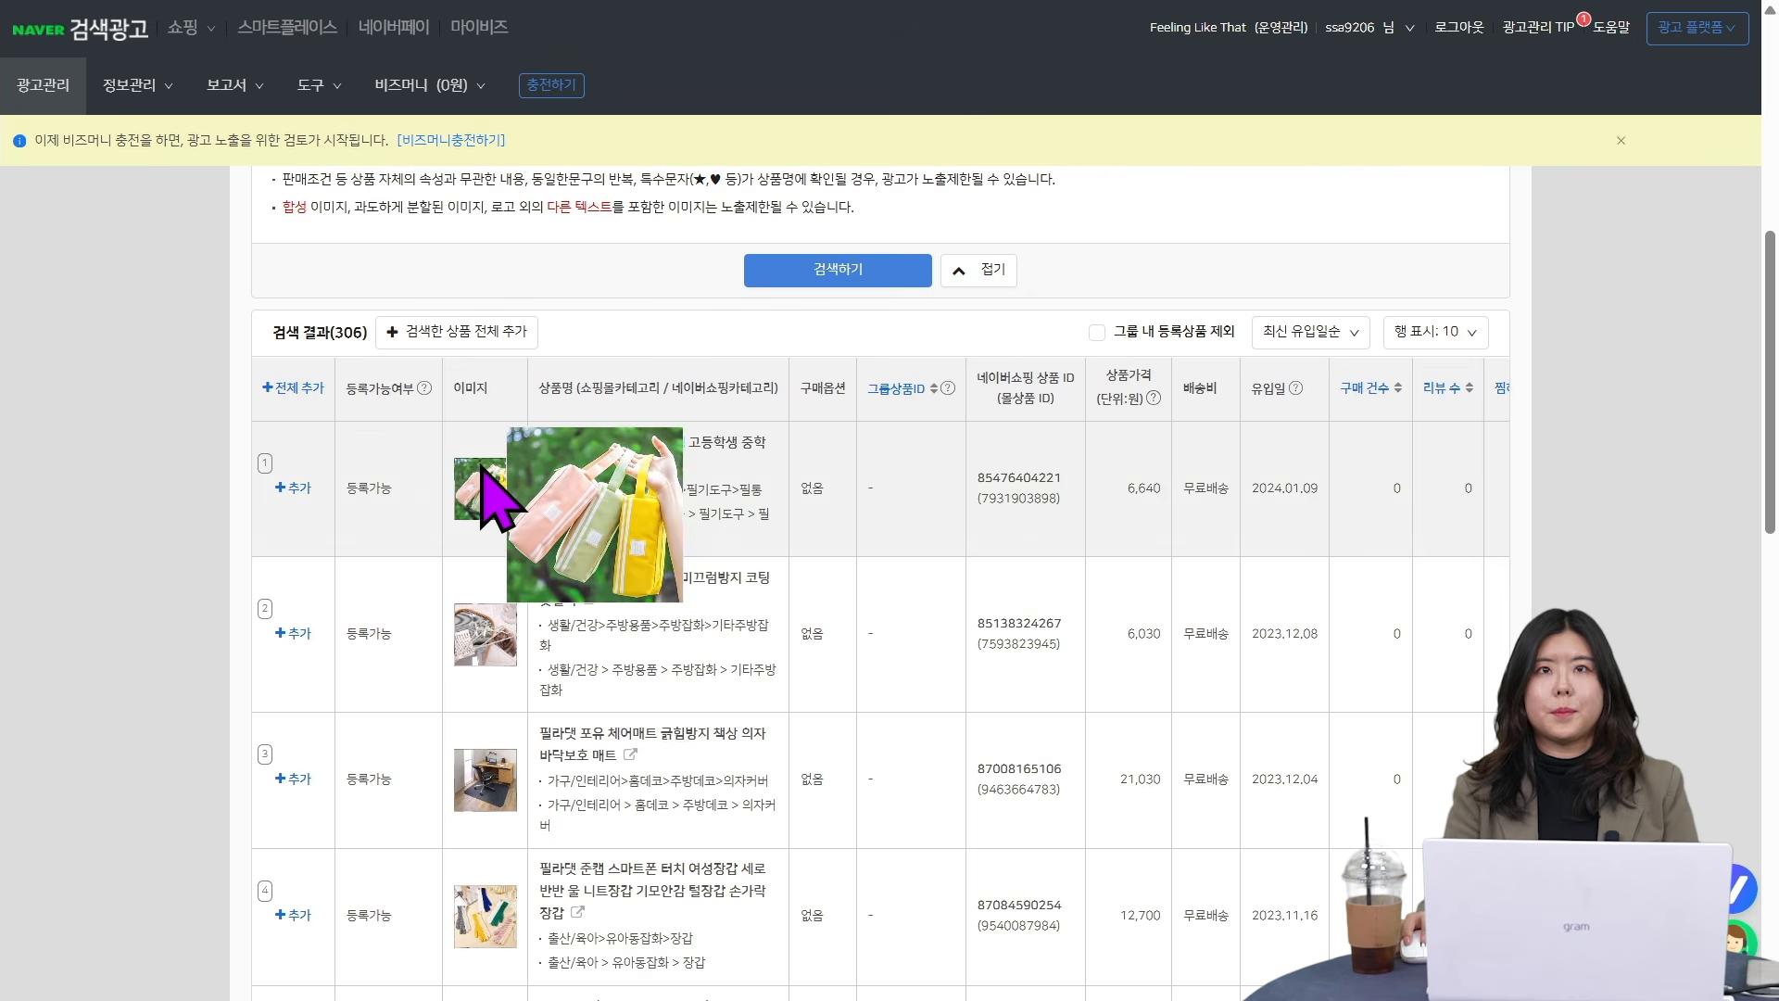
scroll(1613, 519, "down", 3)
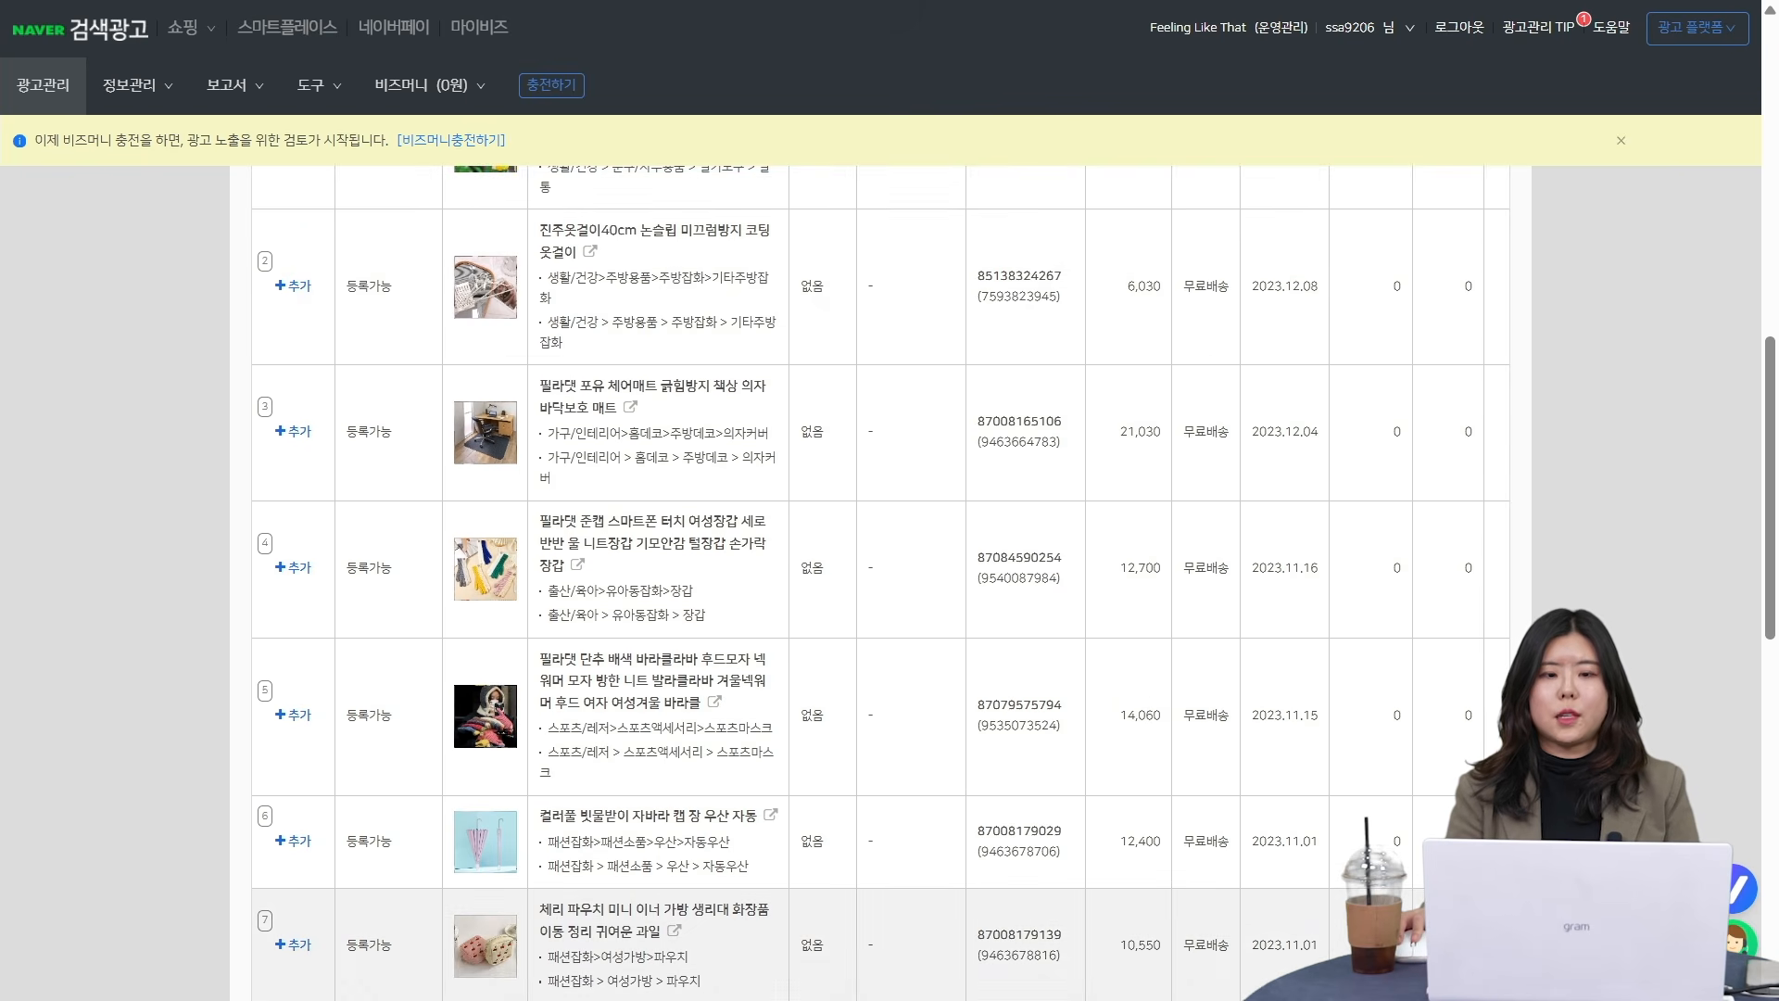
scroll(1425, 816, "down", 6)
scroll(1425, 797, "up", 5)
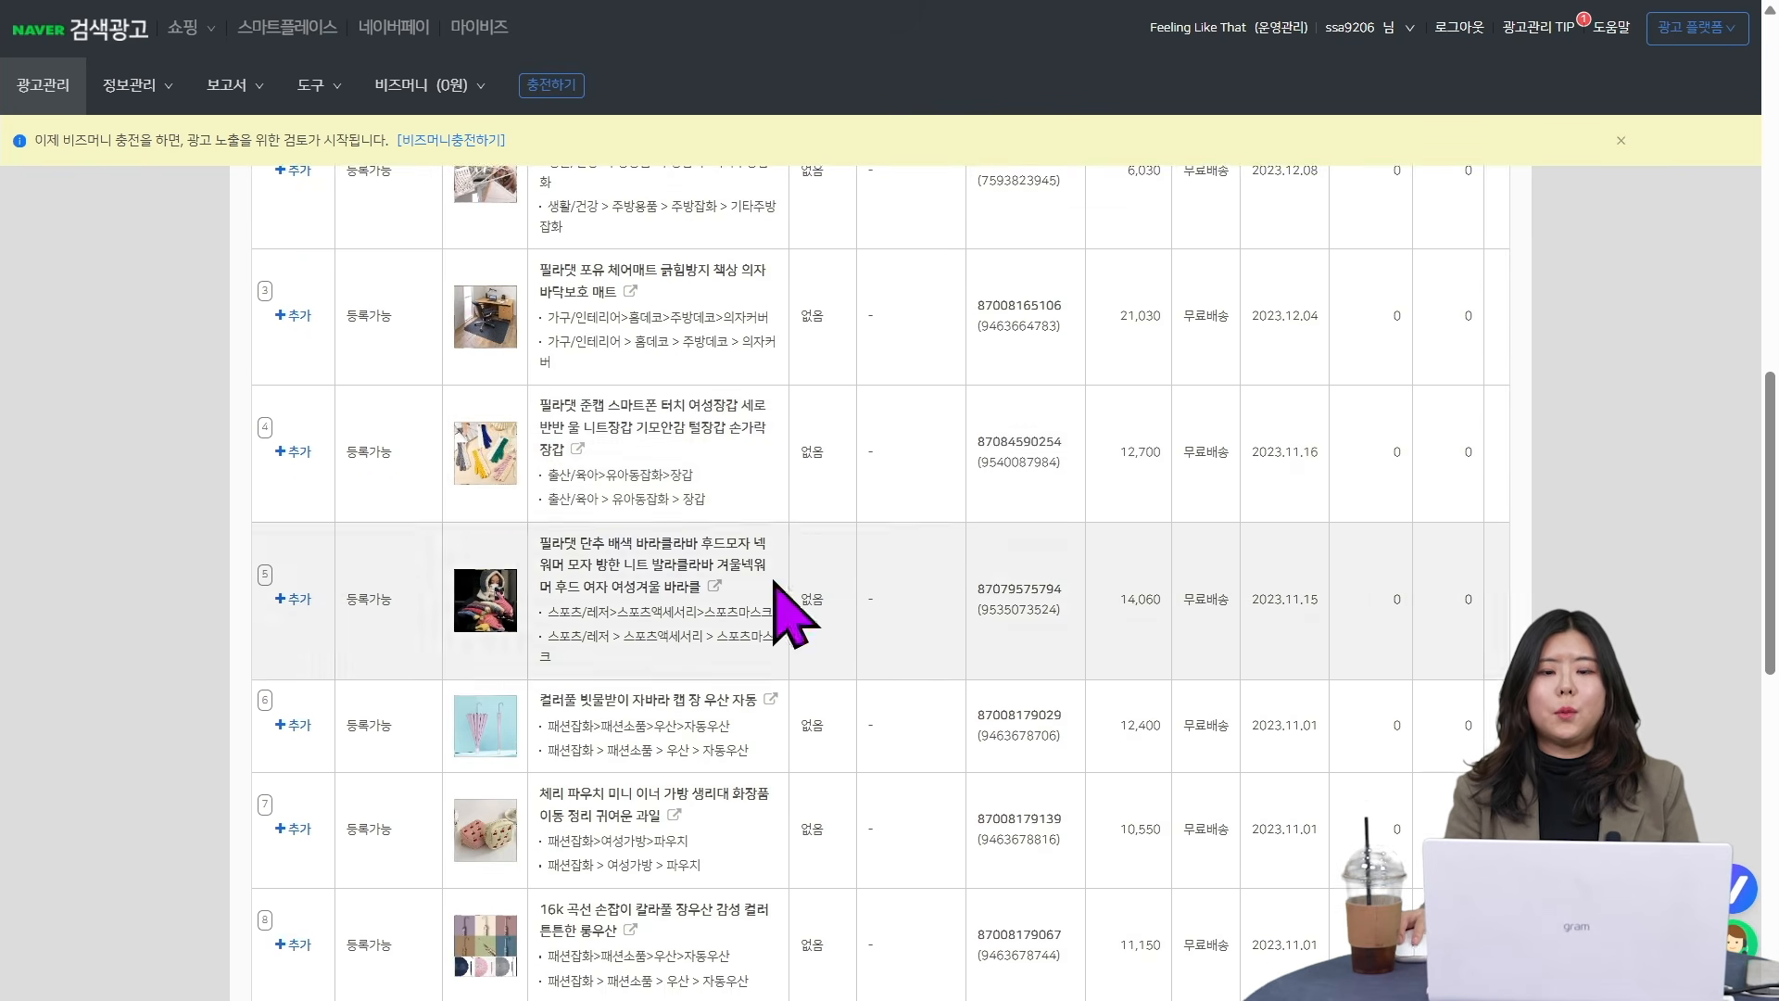
scroll(290, 449, "up", 3)
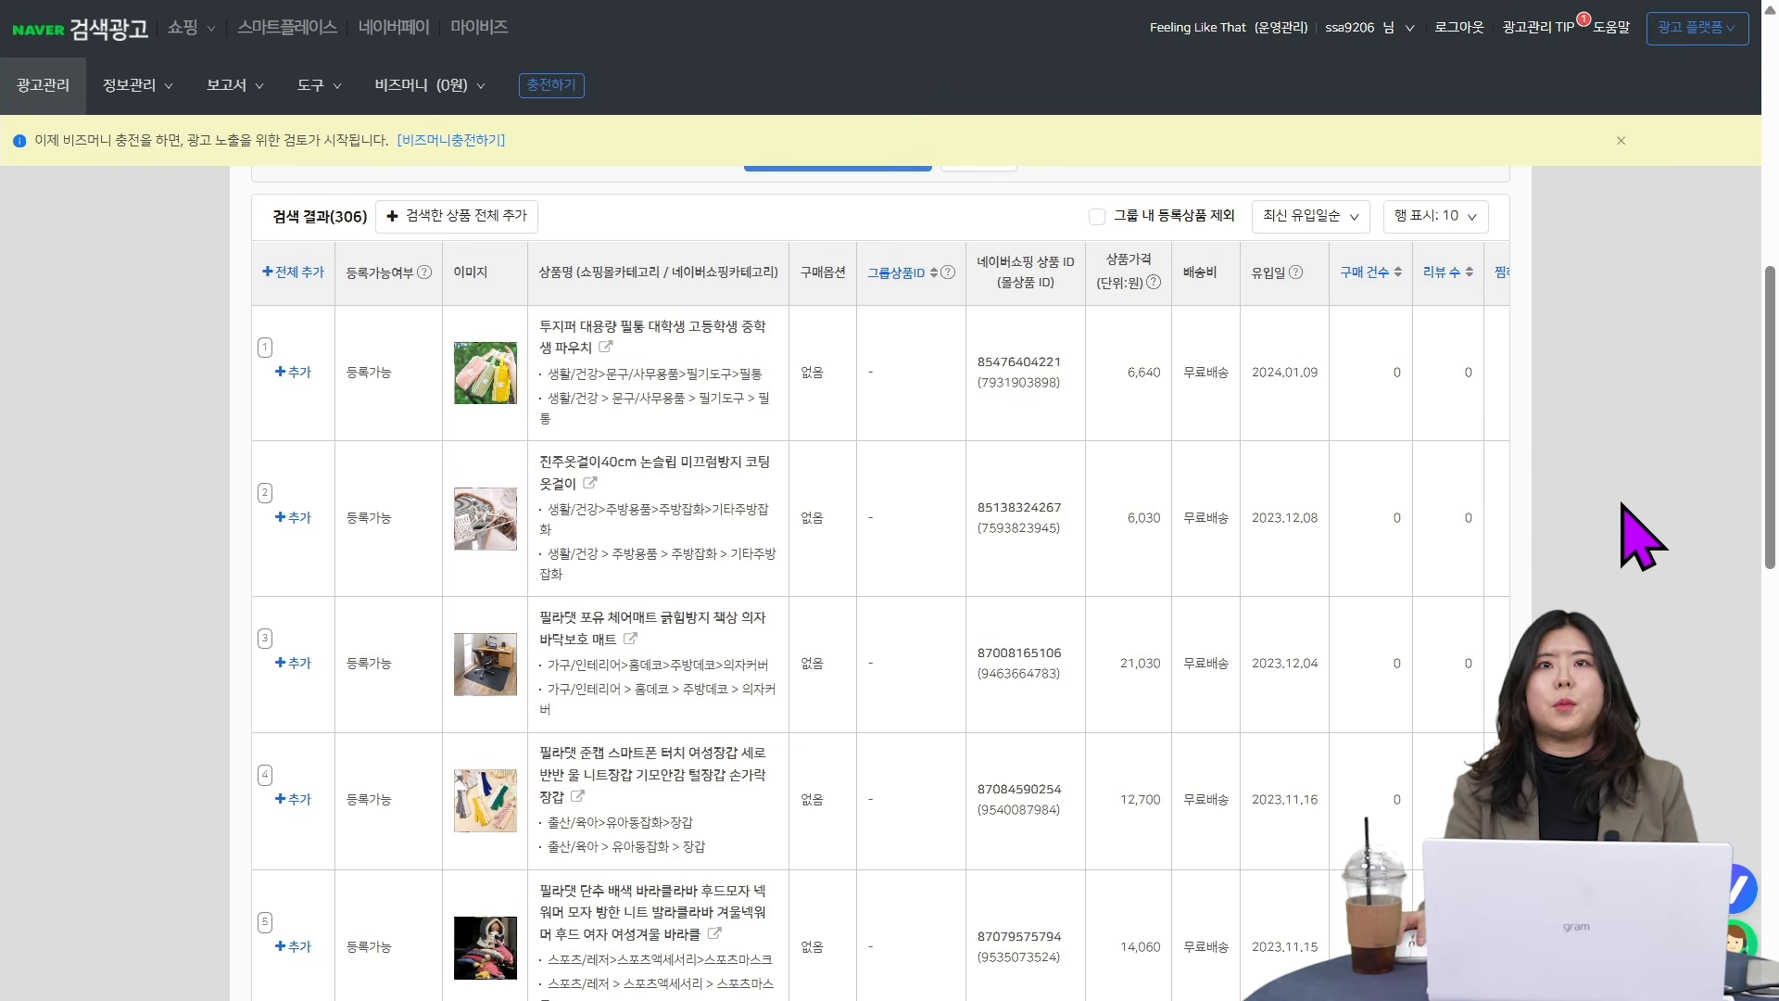
scroll(380, 482, "up", 2)
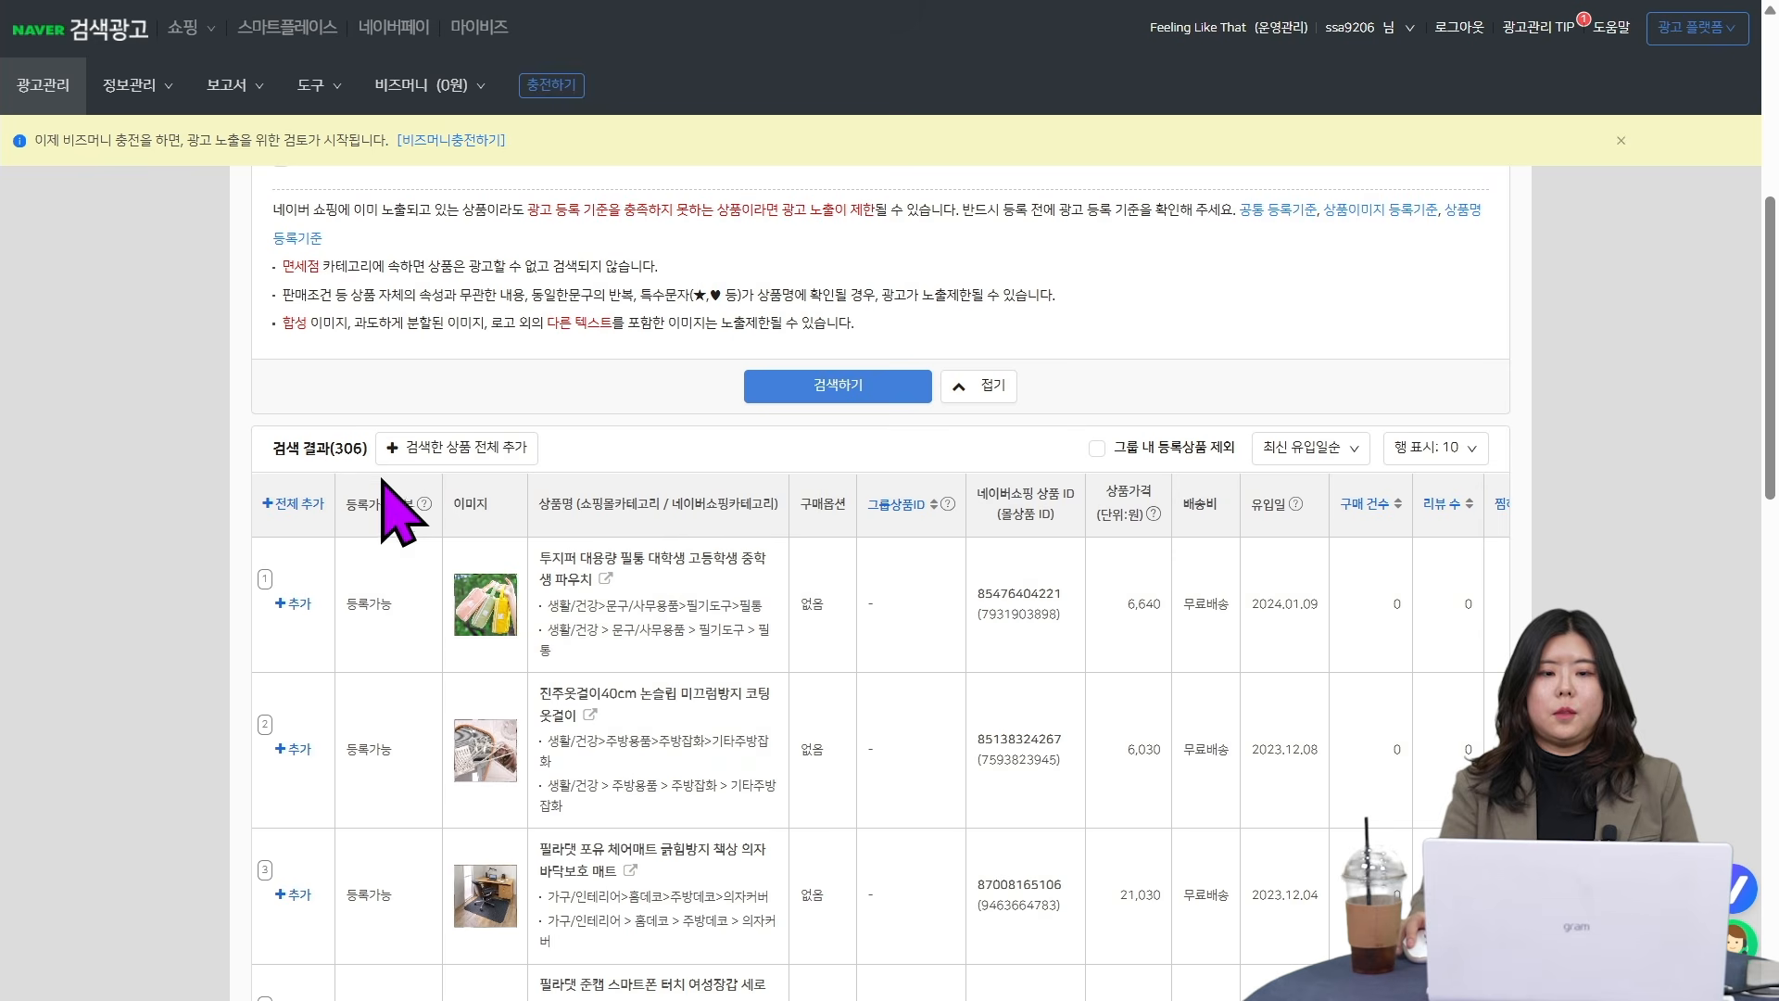
left_click(301, 508)
scroll(80, 588, "down", 10)
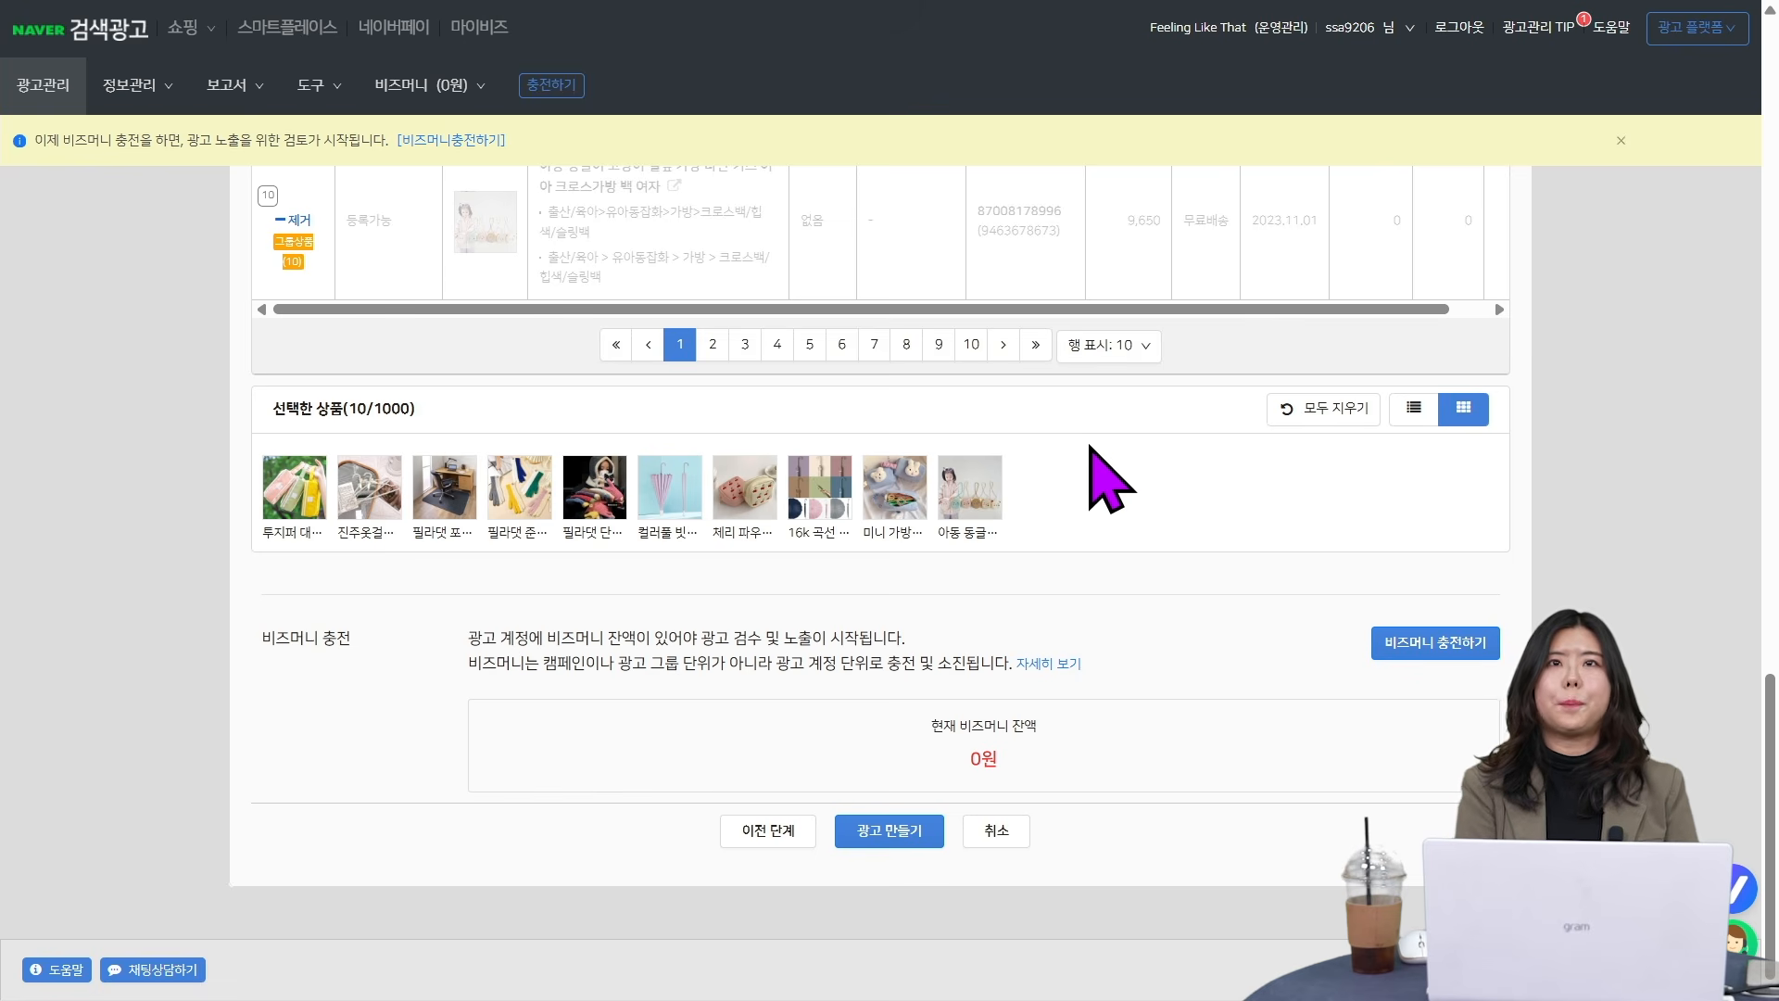
- Remove all ten products one by one from the selected products (선택한 상품)
left_click(969, 486)
left_click(894, 487)
left_click(745, 488)
left_click(746, 489)
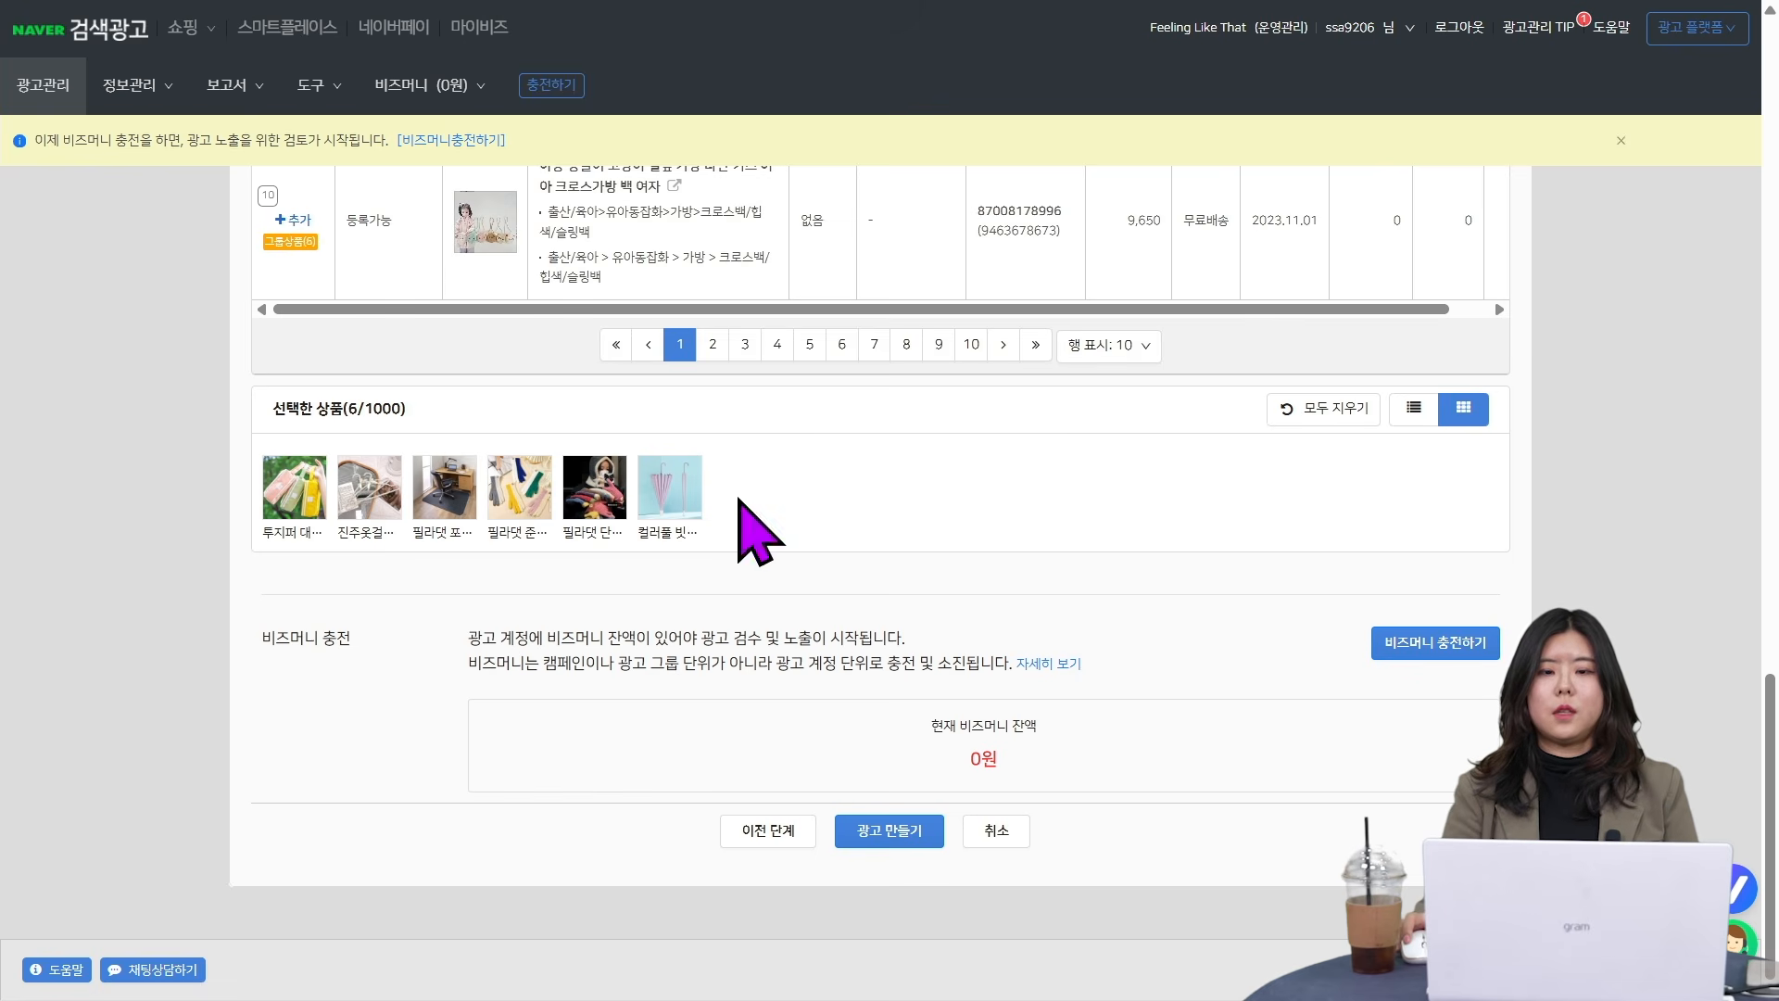
left_click(670, 488)
left_click(594, 489)
left_click(520, 489)
left_click(445, 489)
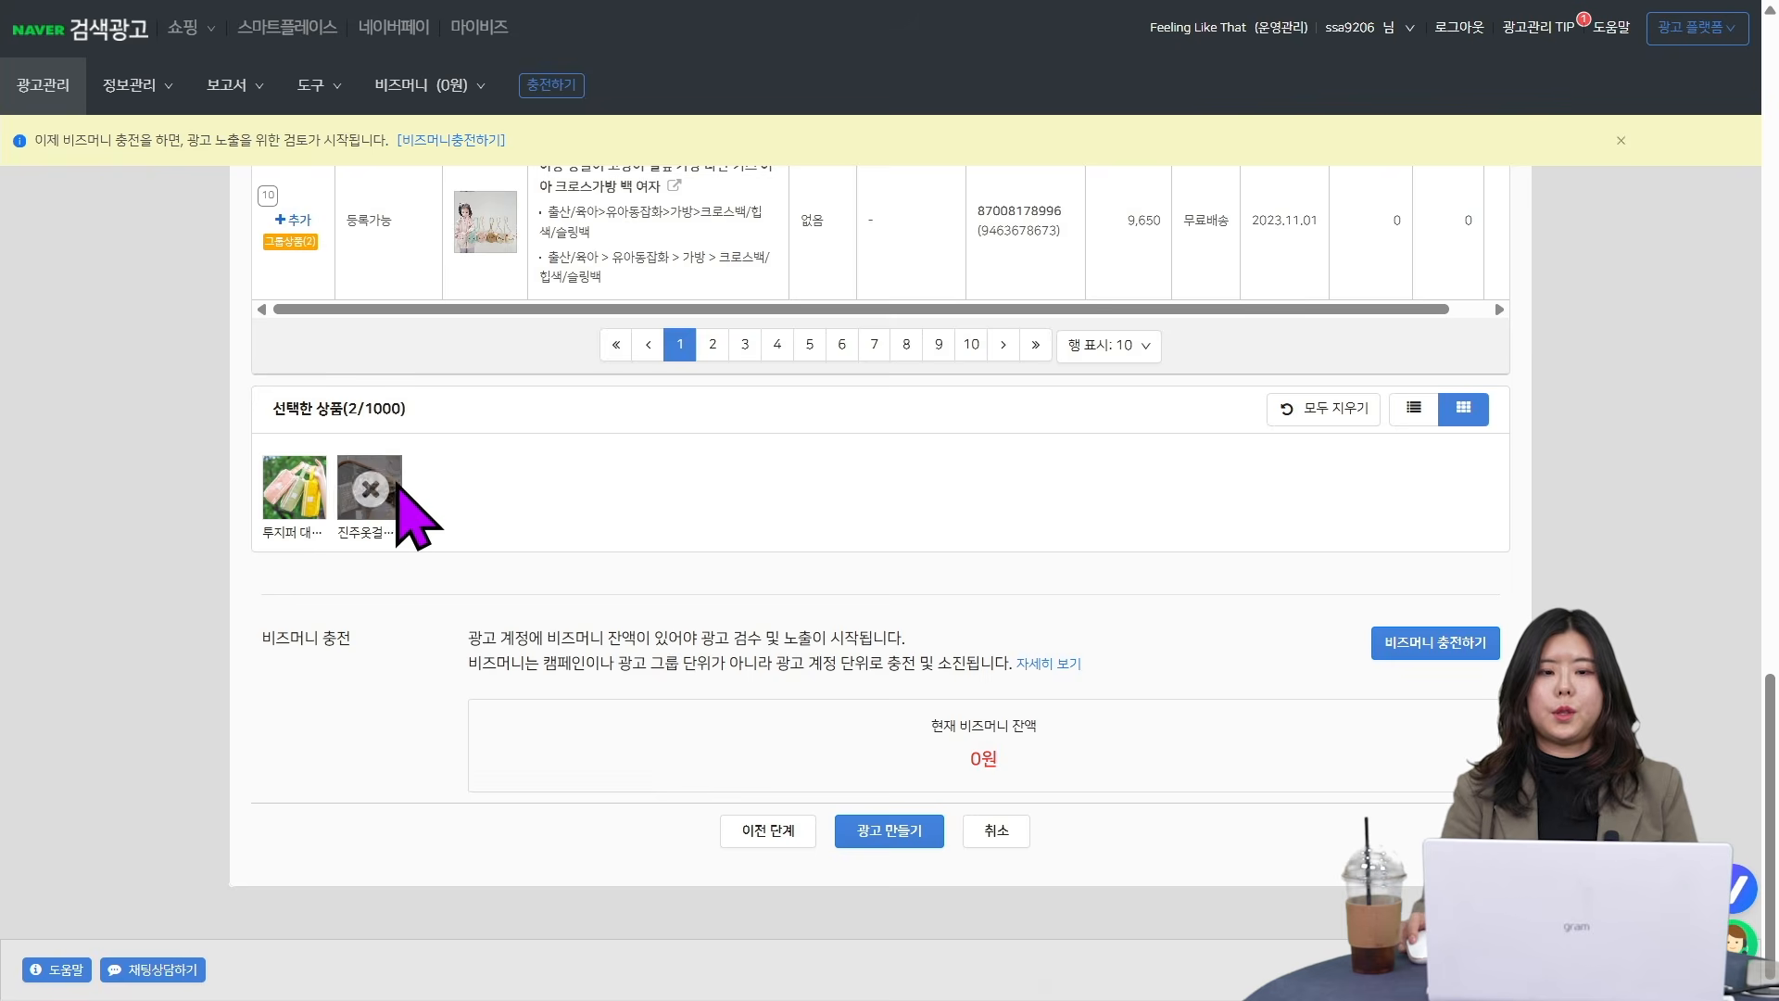
left_click(370, 488)
left_click(294, 489)
- Add the 투지퍼 대용량 필통 pencil case and the 컬러풀 빗물받이 umbrella as group products, then clear the selection
scroll(306, 482, "up", 10)
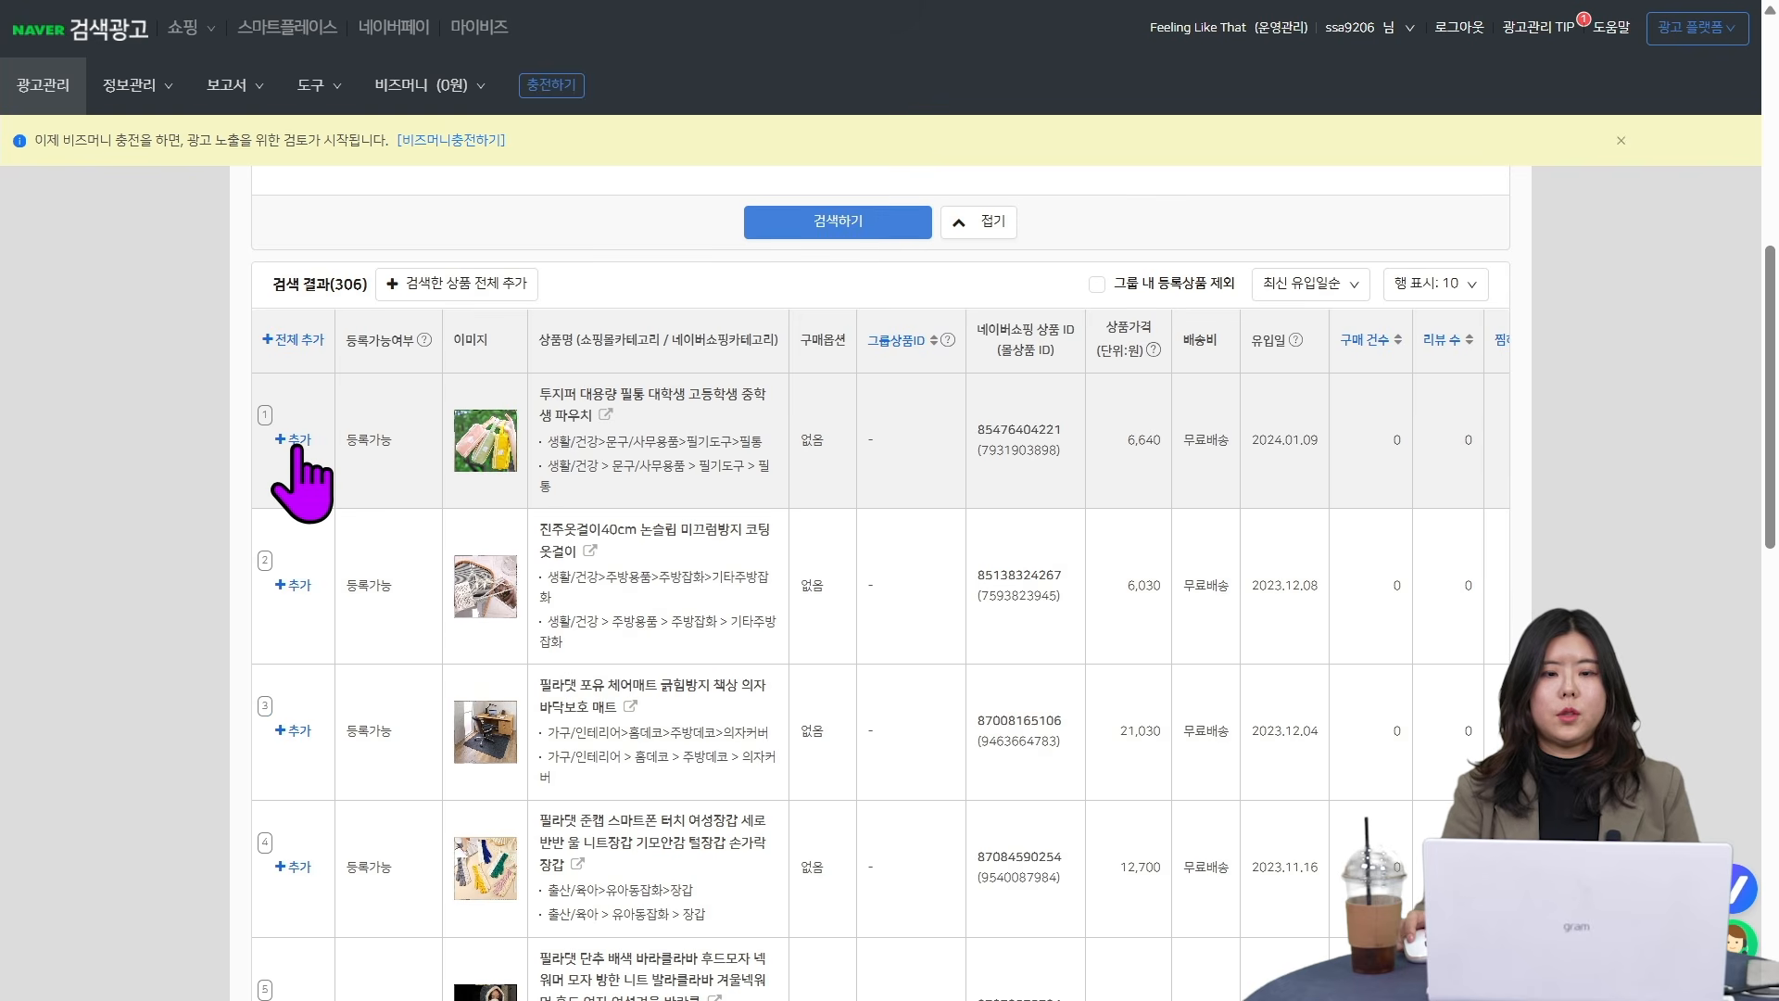
left_click(295, 443)
scroll(338, 465, "down", 3)
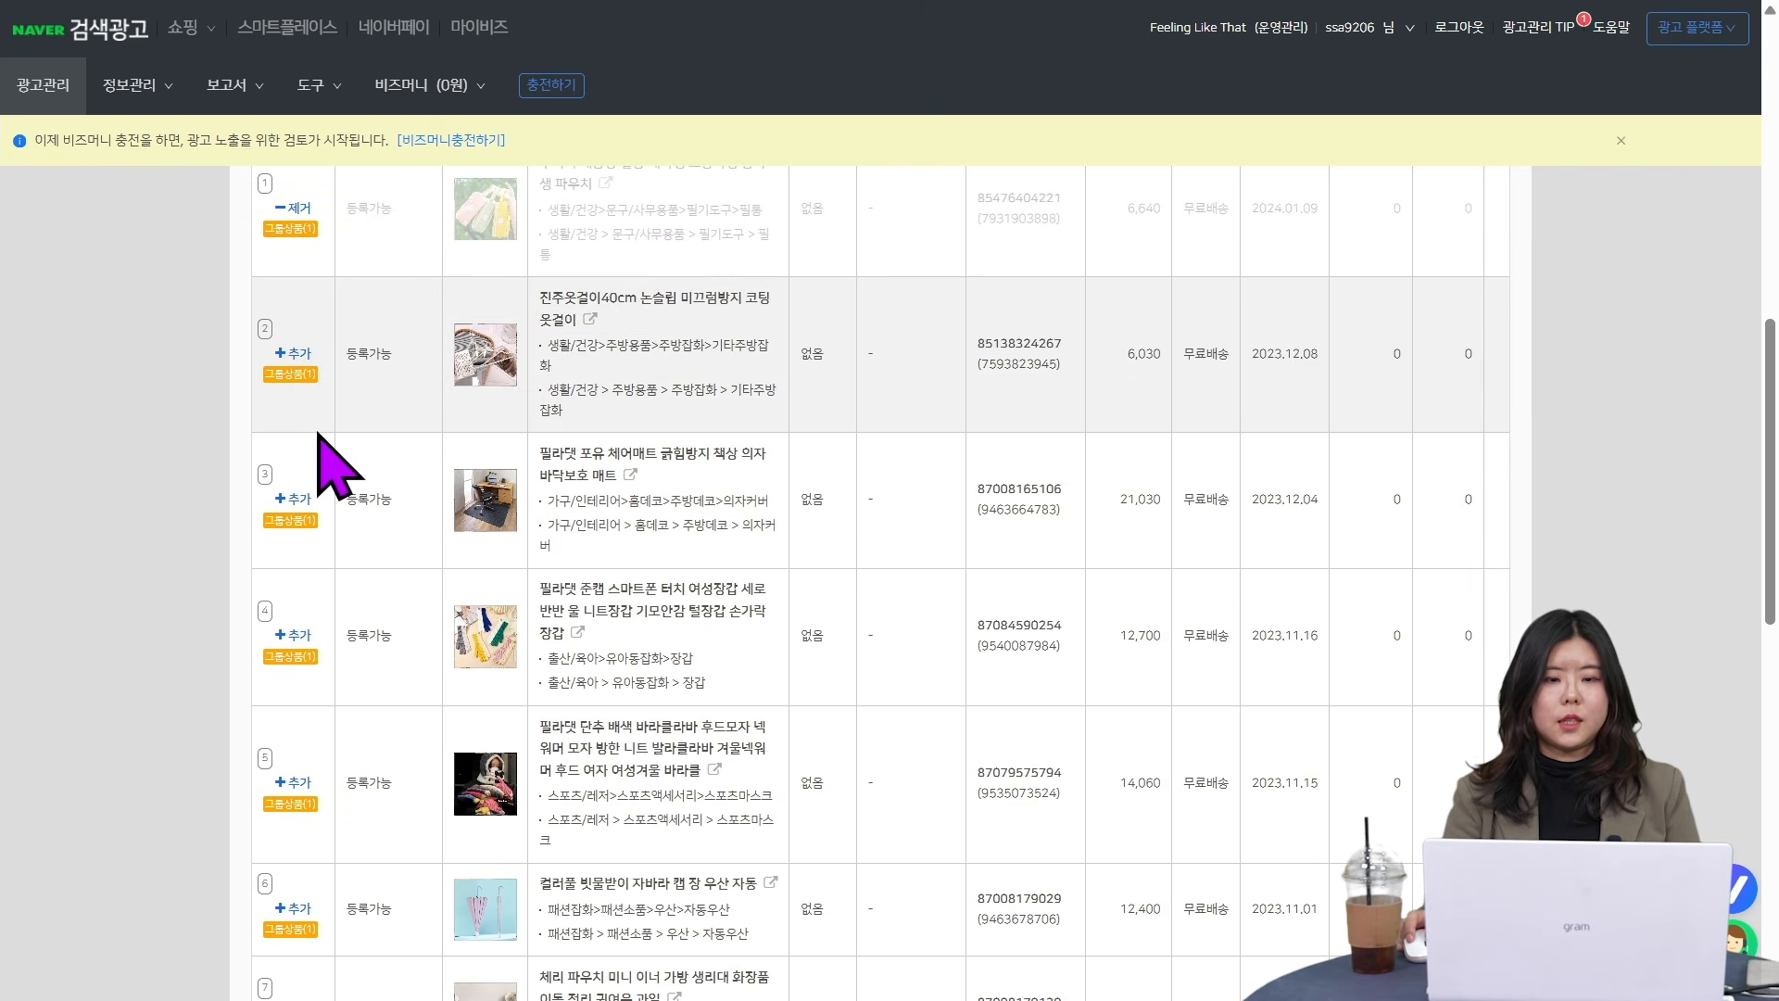
scroll(349, 568, "down", 4)
left_click(293, 561)
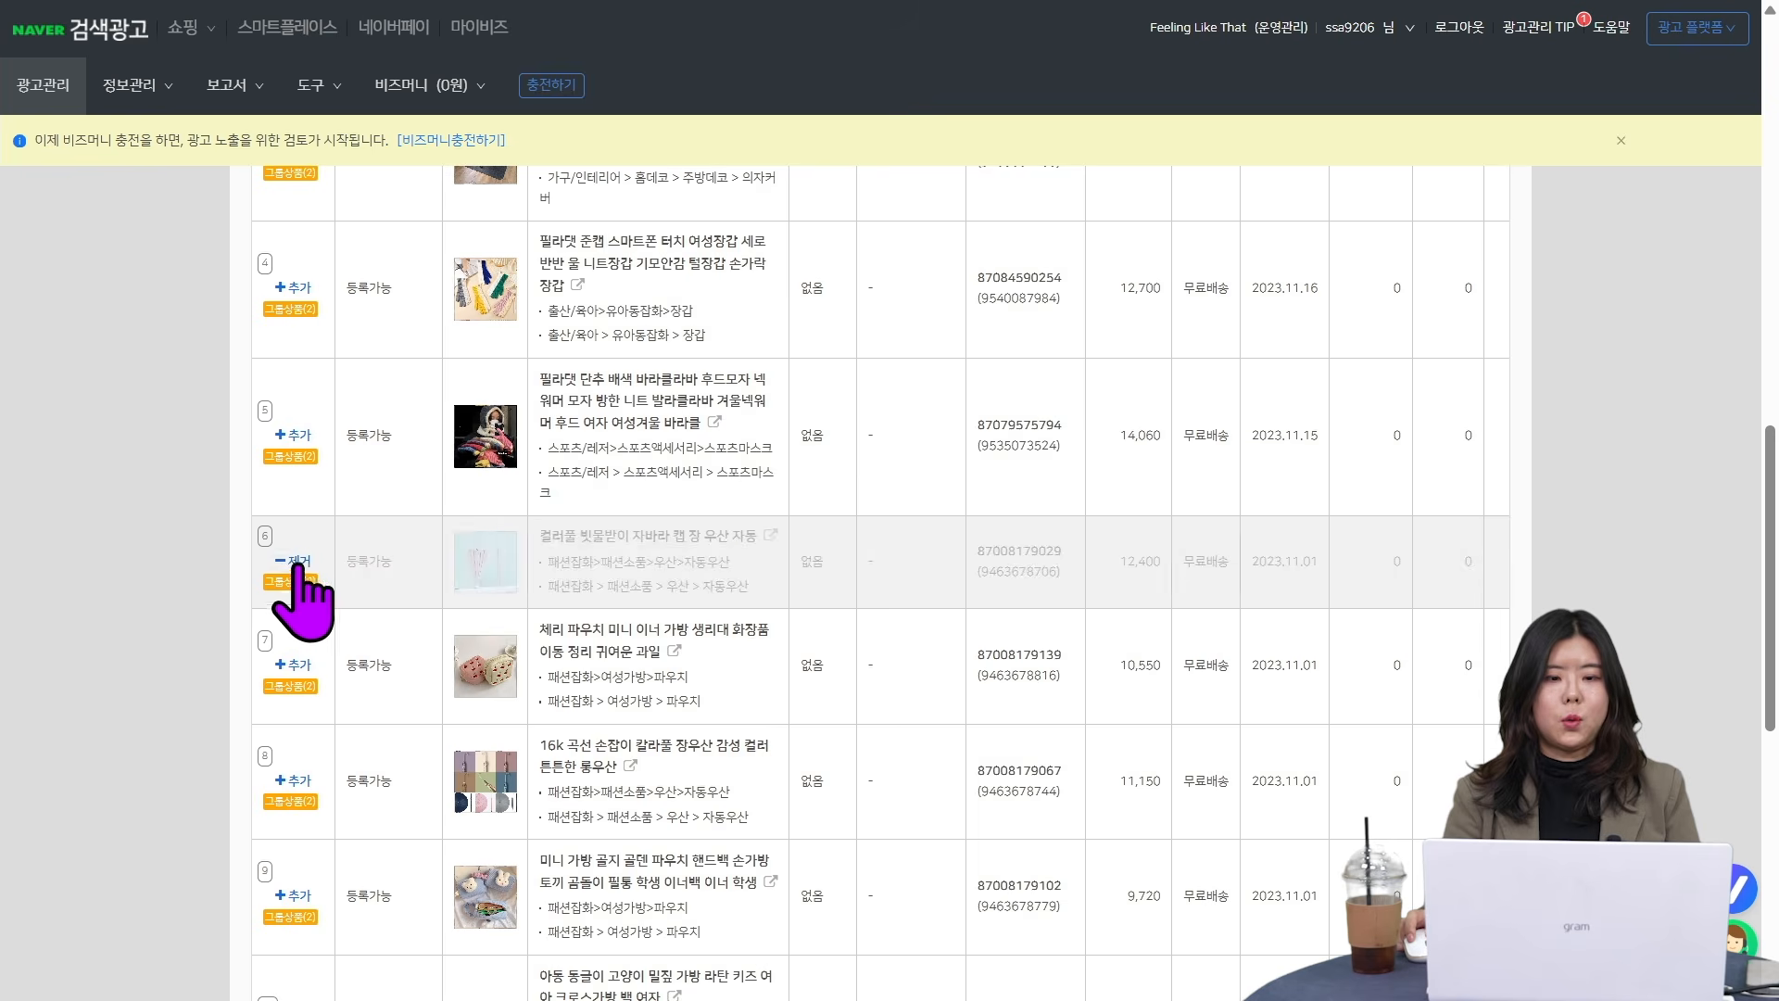
scroll(320, 574, "down", 5)
scroll(337, 343, "up", 5)
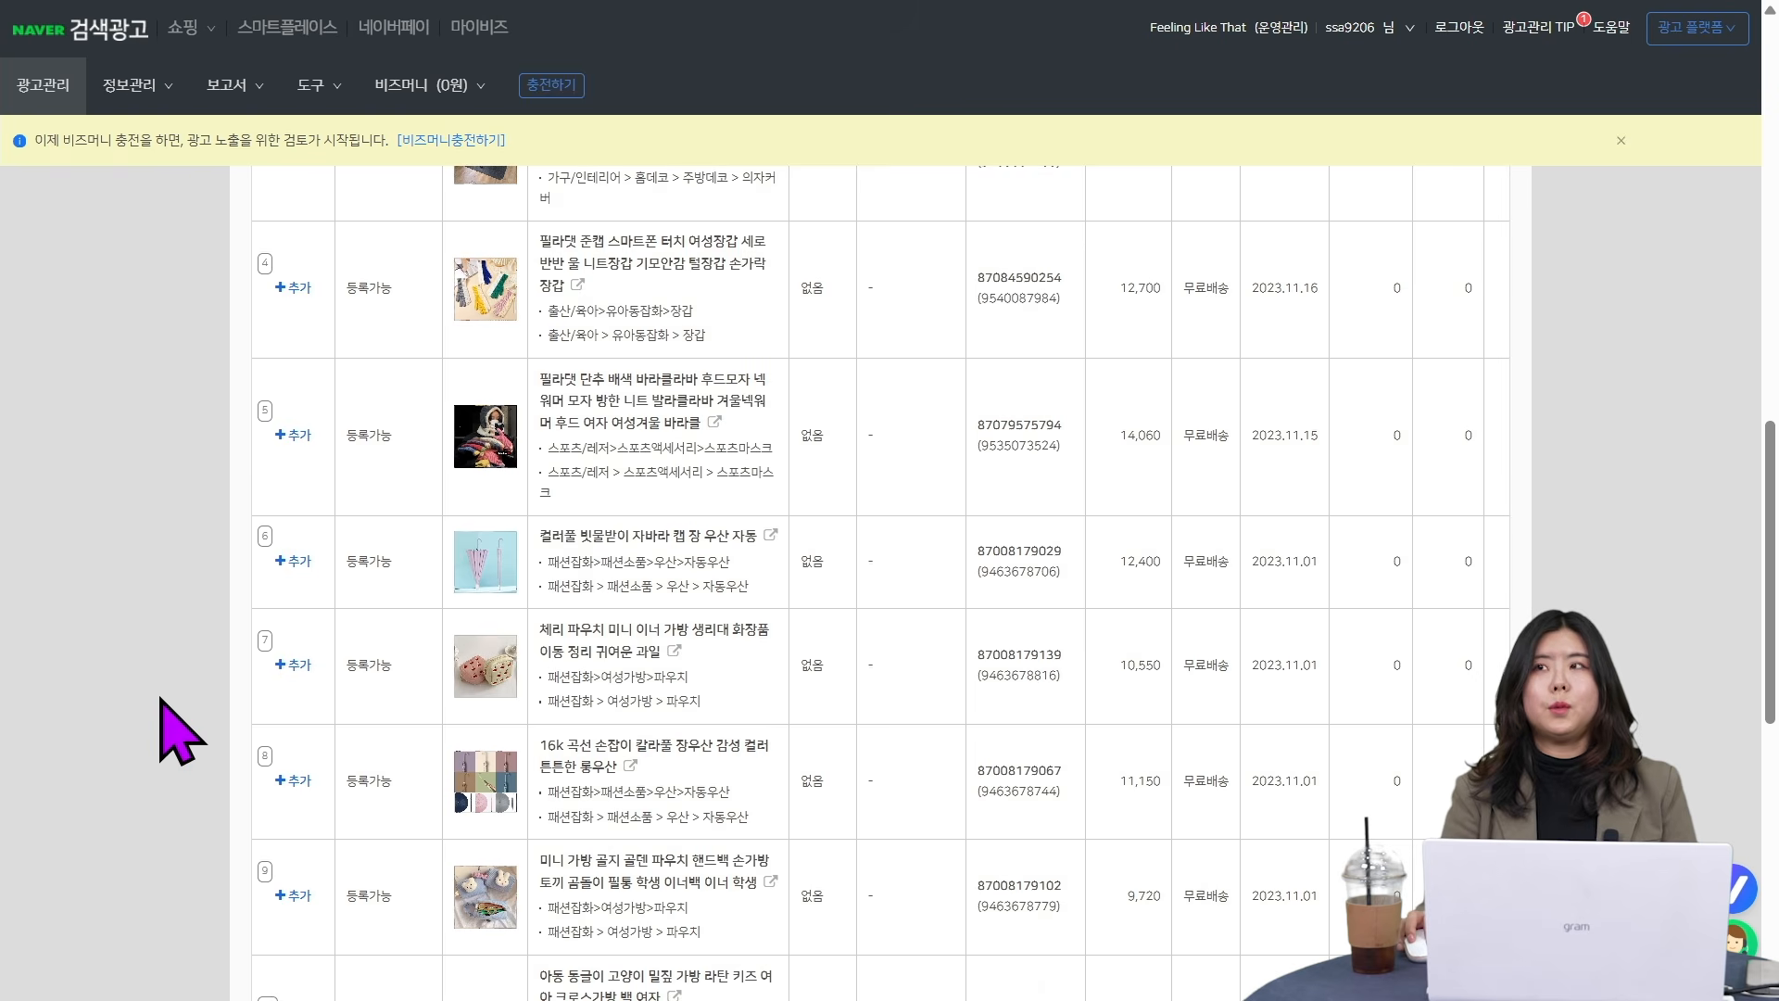
- Add only the 투지퍼 대용량 필통 pencil case to the selected products and create the ad
scroll(178, 729, "up", 6)
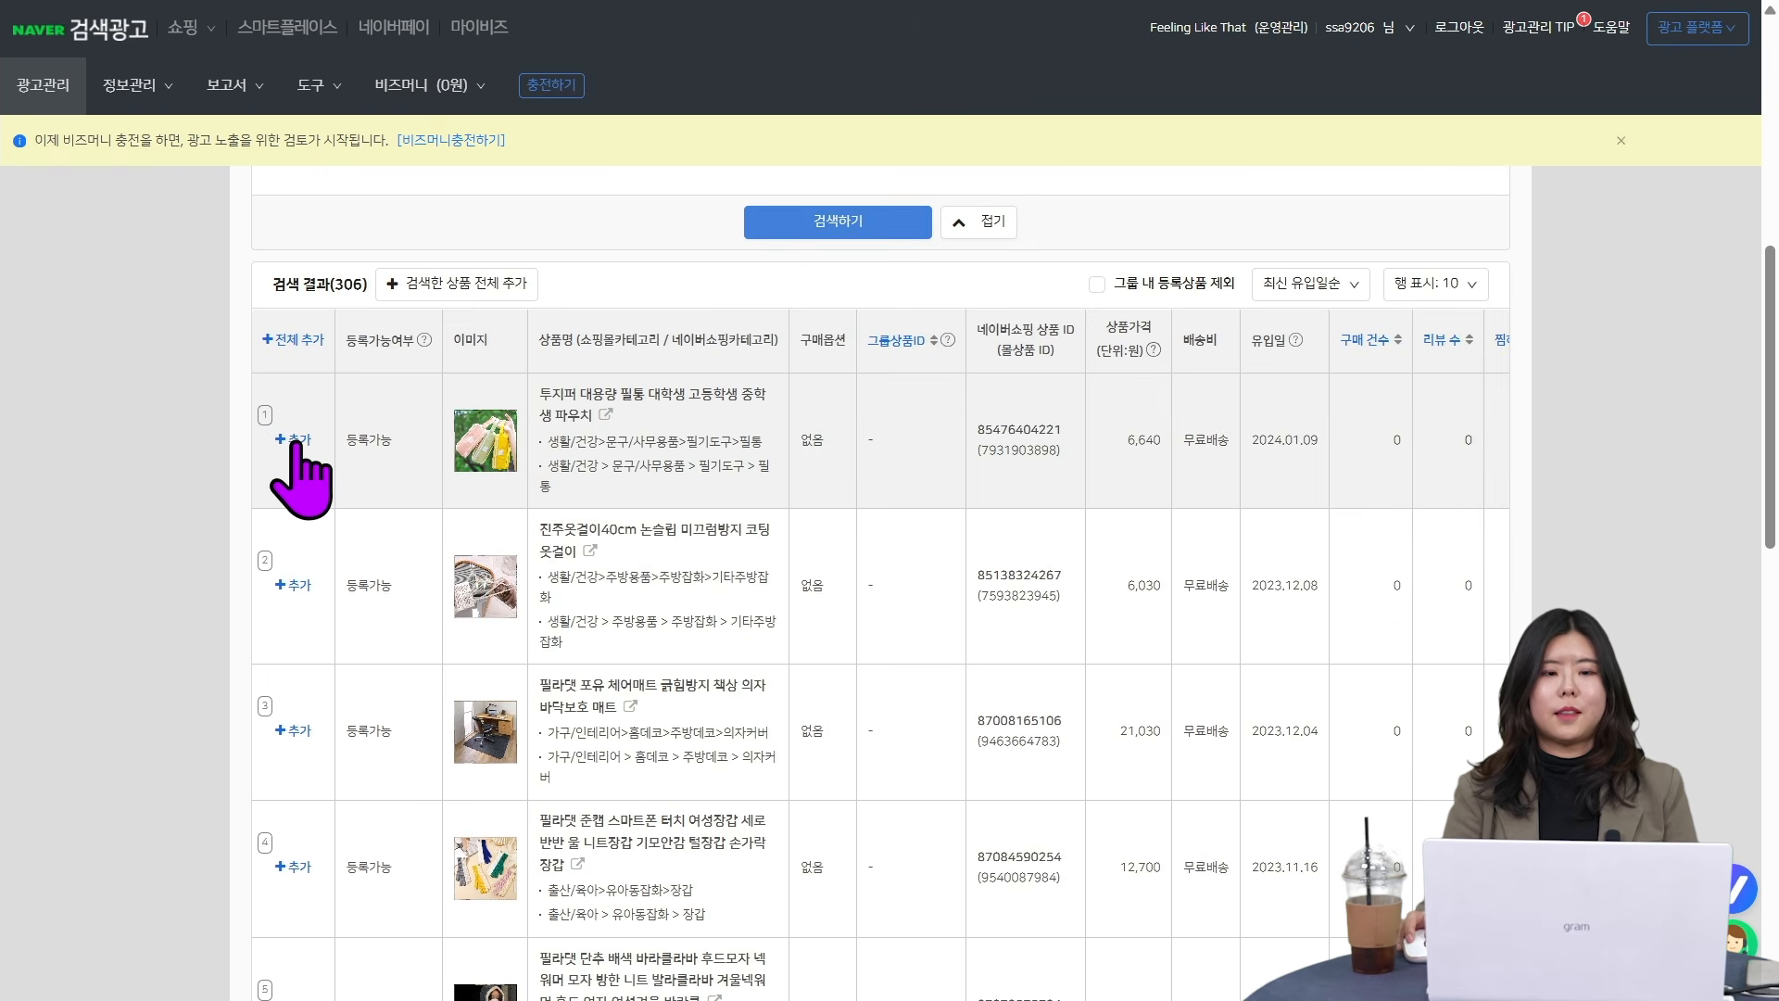
left_click(295, 443)
scroll(146, 754, "down", 12)
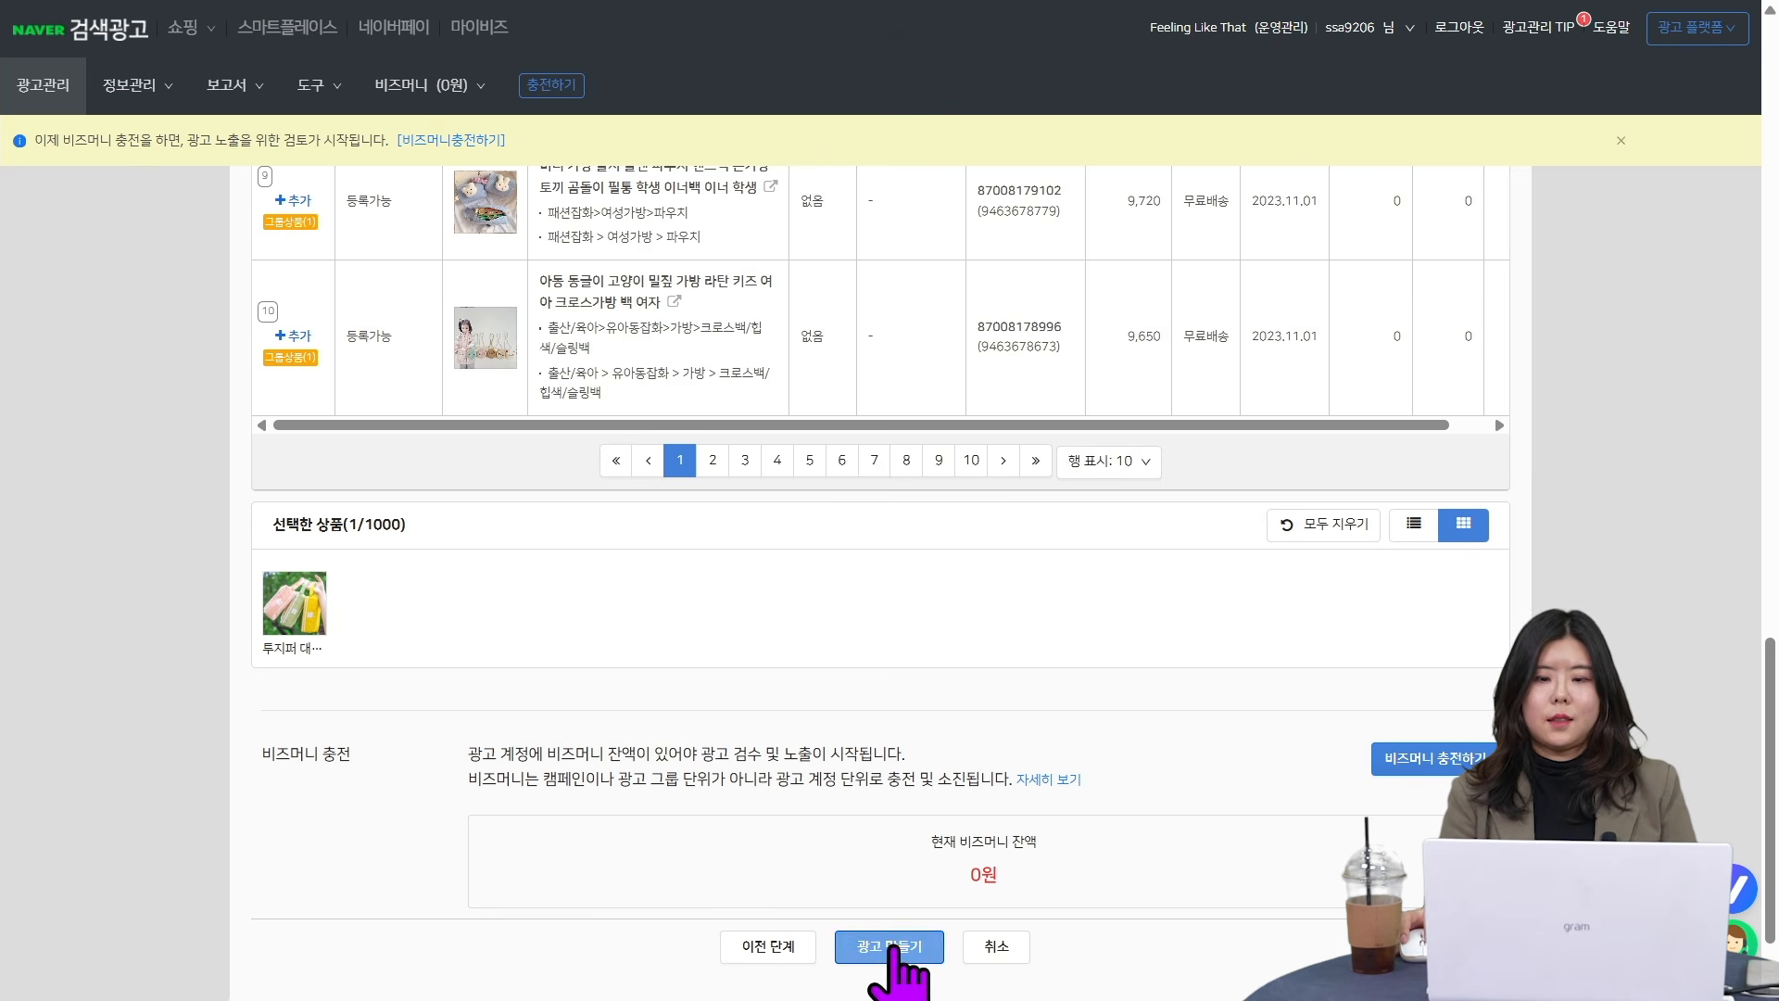
scroll(961, 648, "down", 2)
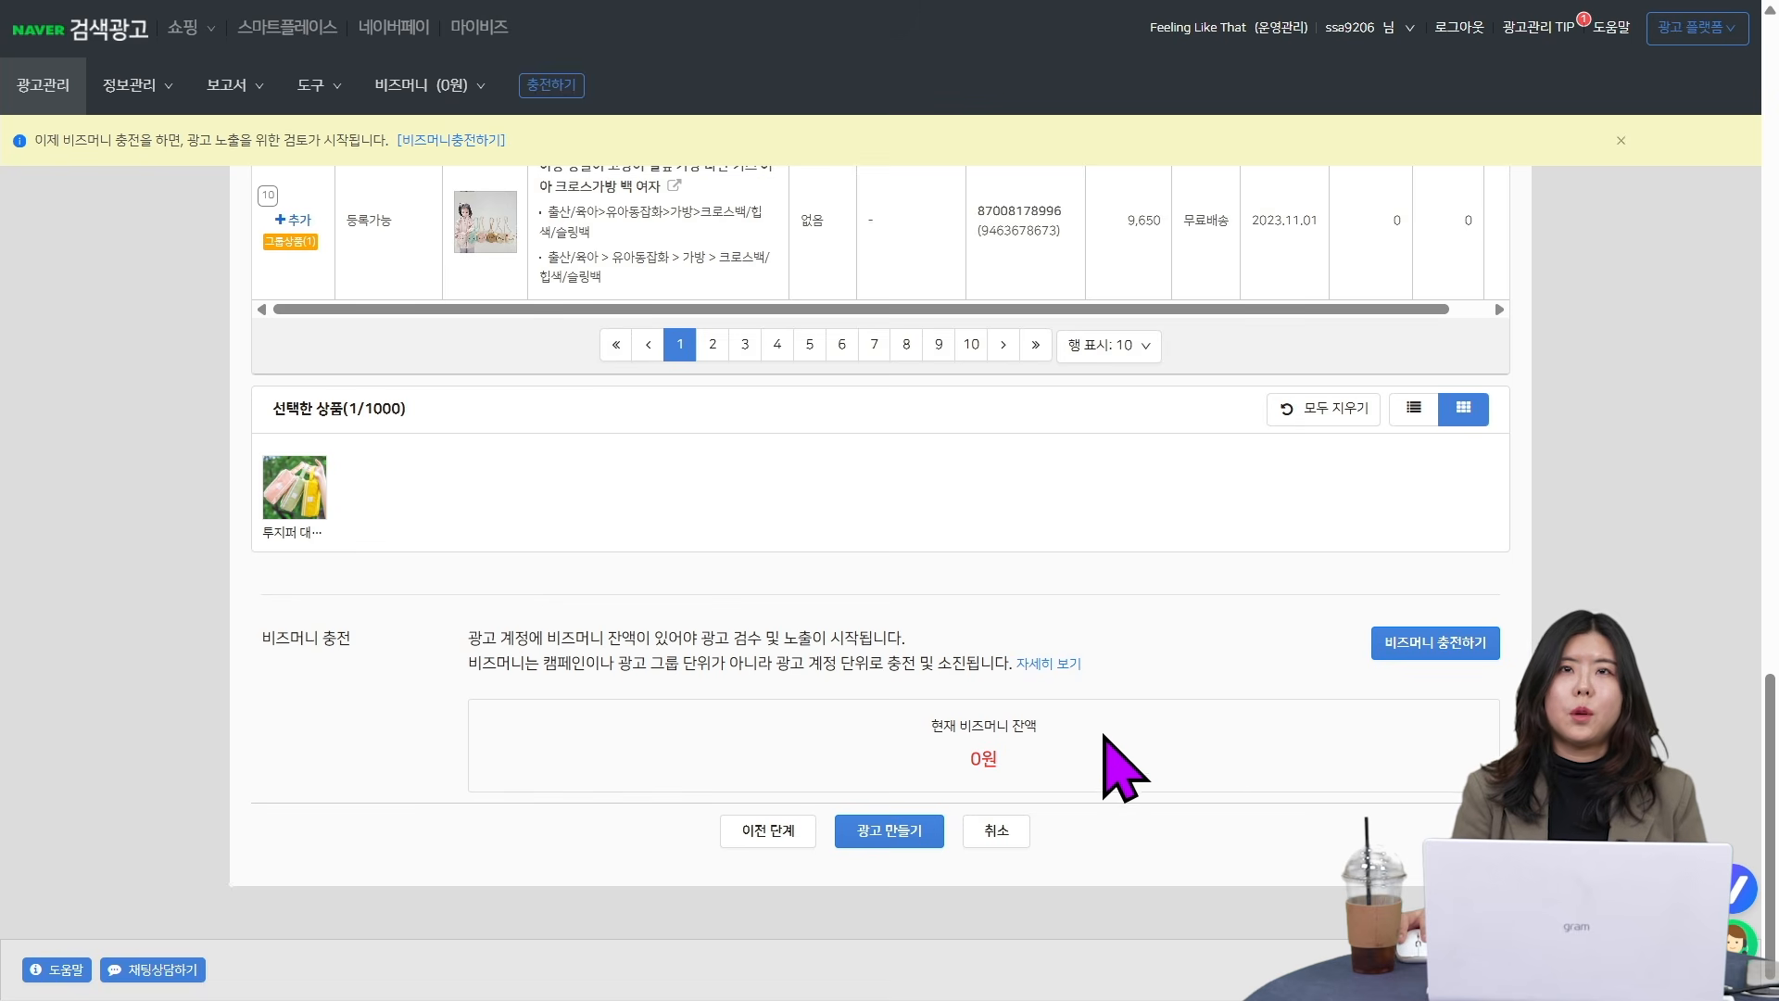
left_click(924, 832)
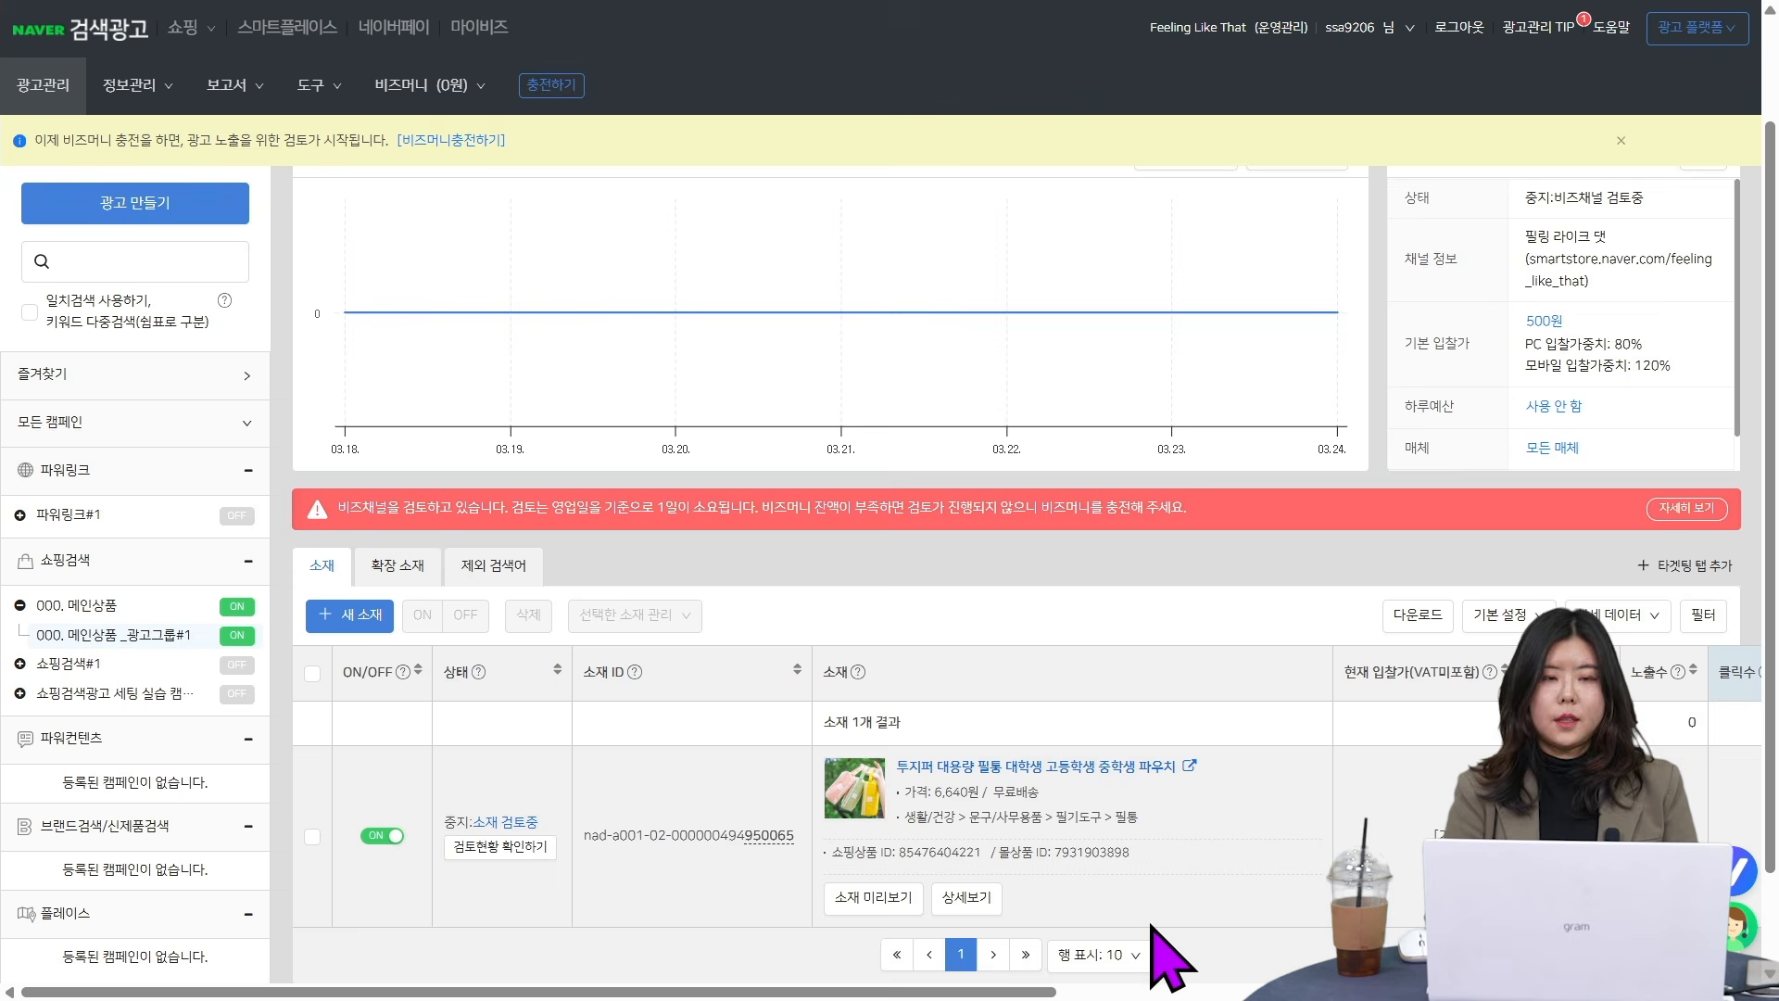
- Examine the new ad and the overview pages of the 000. 메인상품 campaign and its ad group
scroll(927, 482, "down", 2)
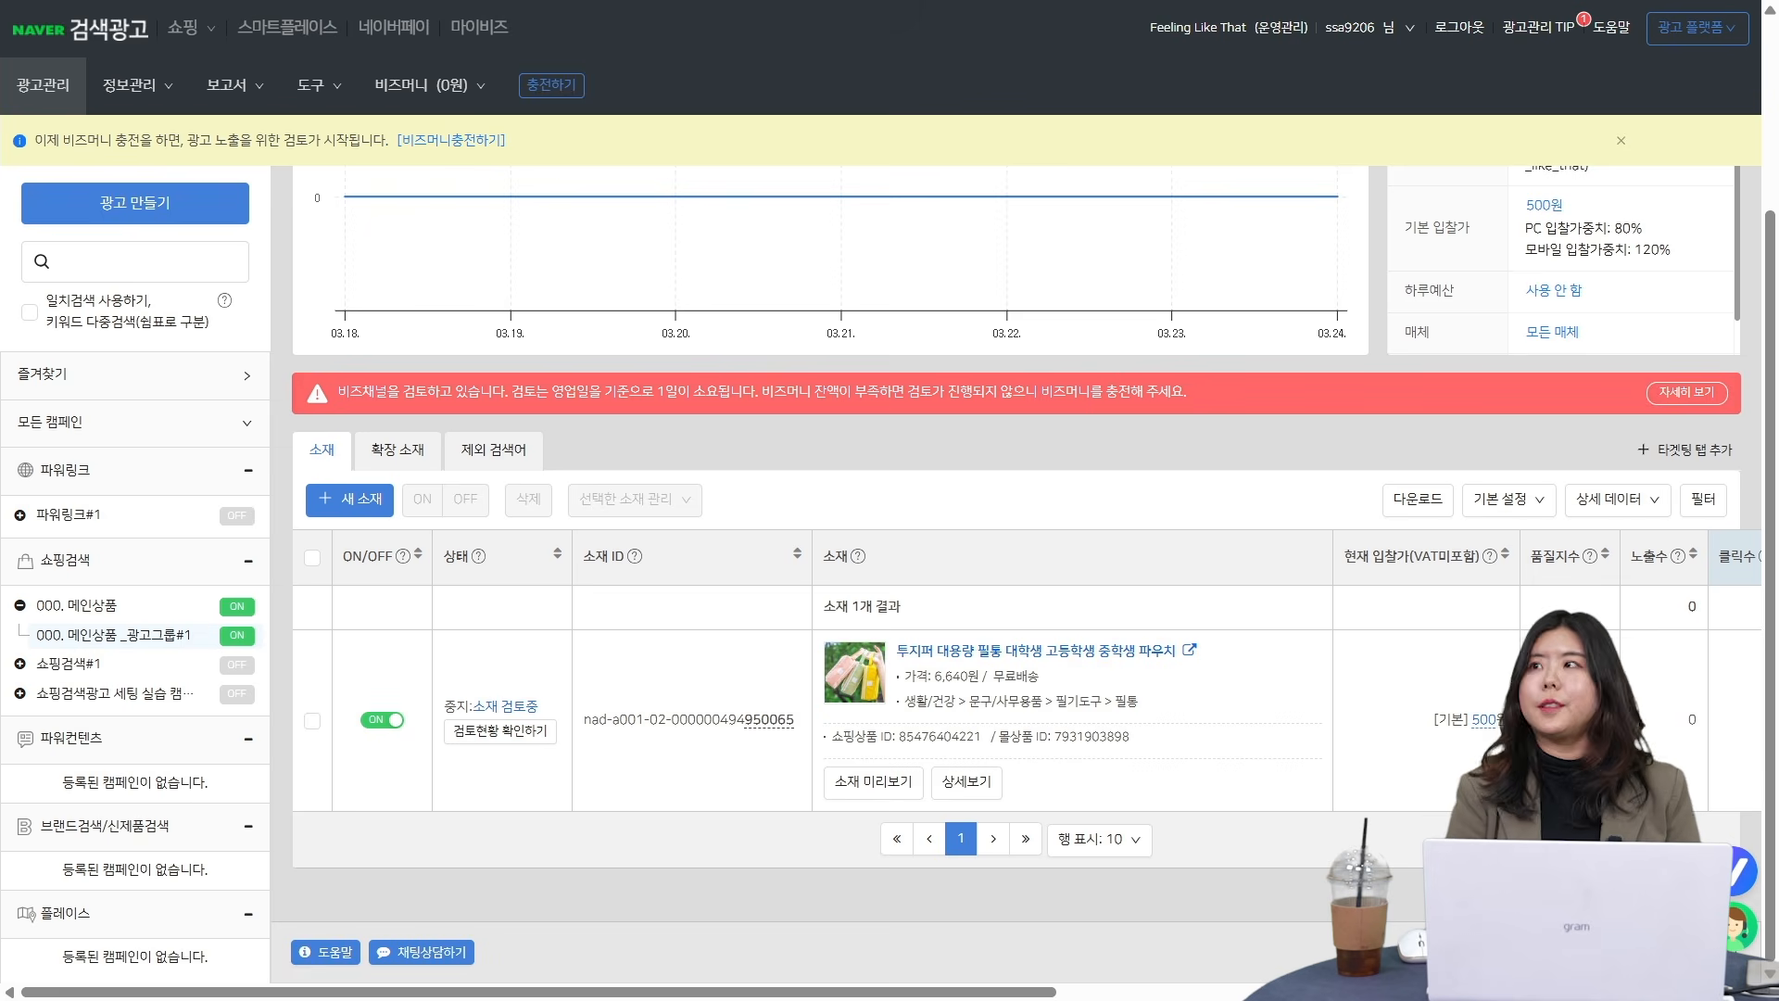
scroll(890, 556, "up", 3)
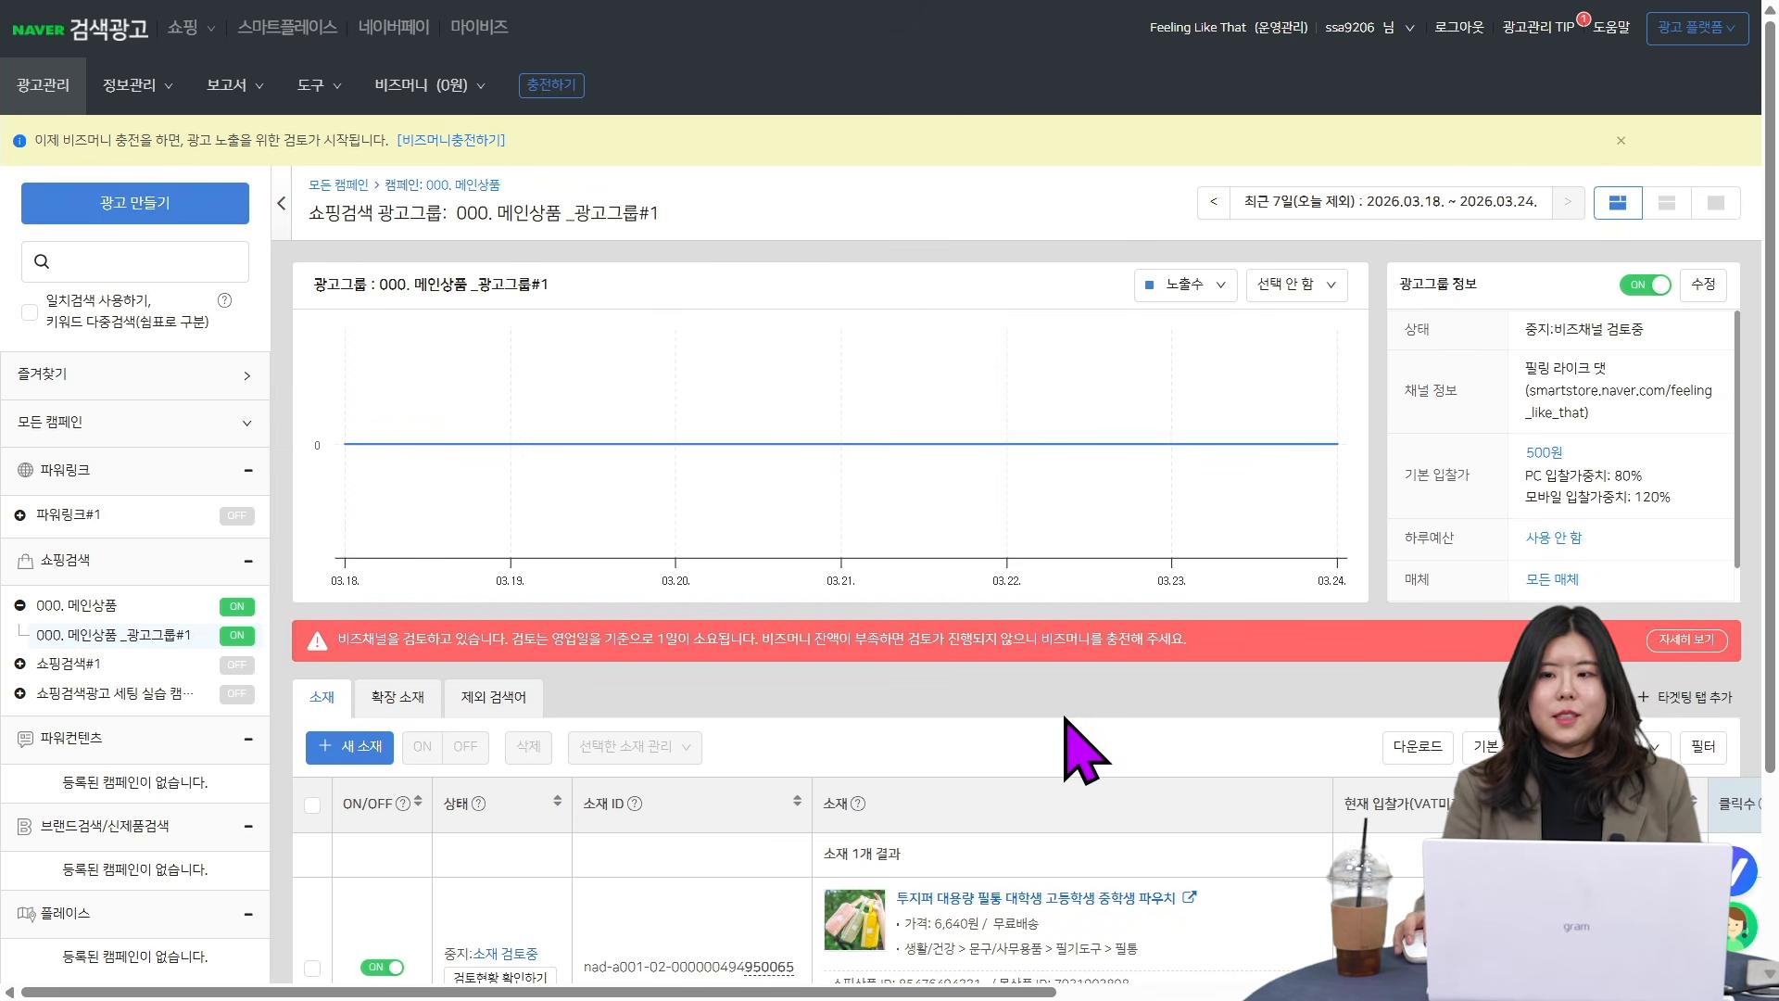
scroll(1066, 728, "down", 1)
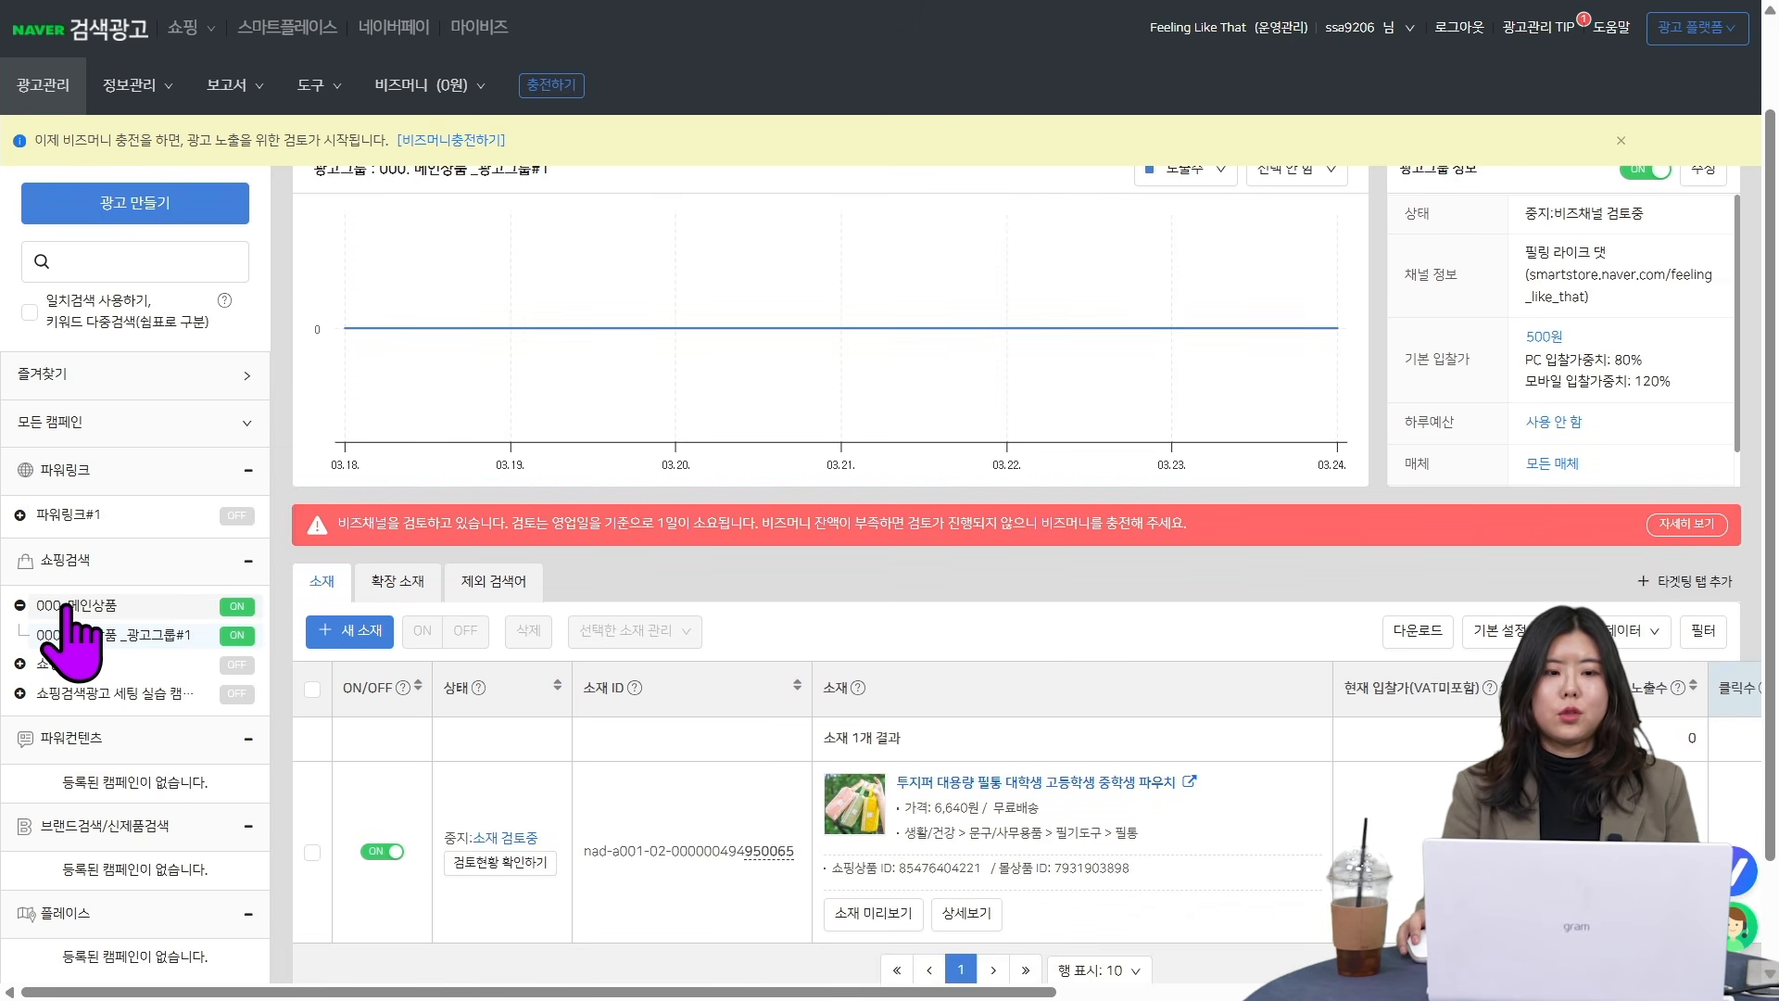
left_click(150, 604)
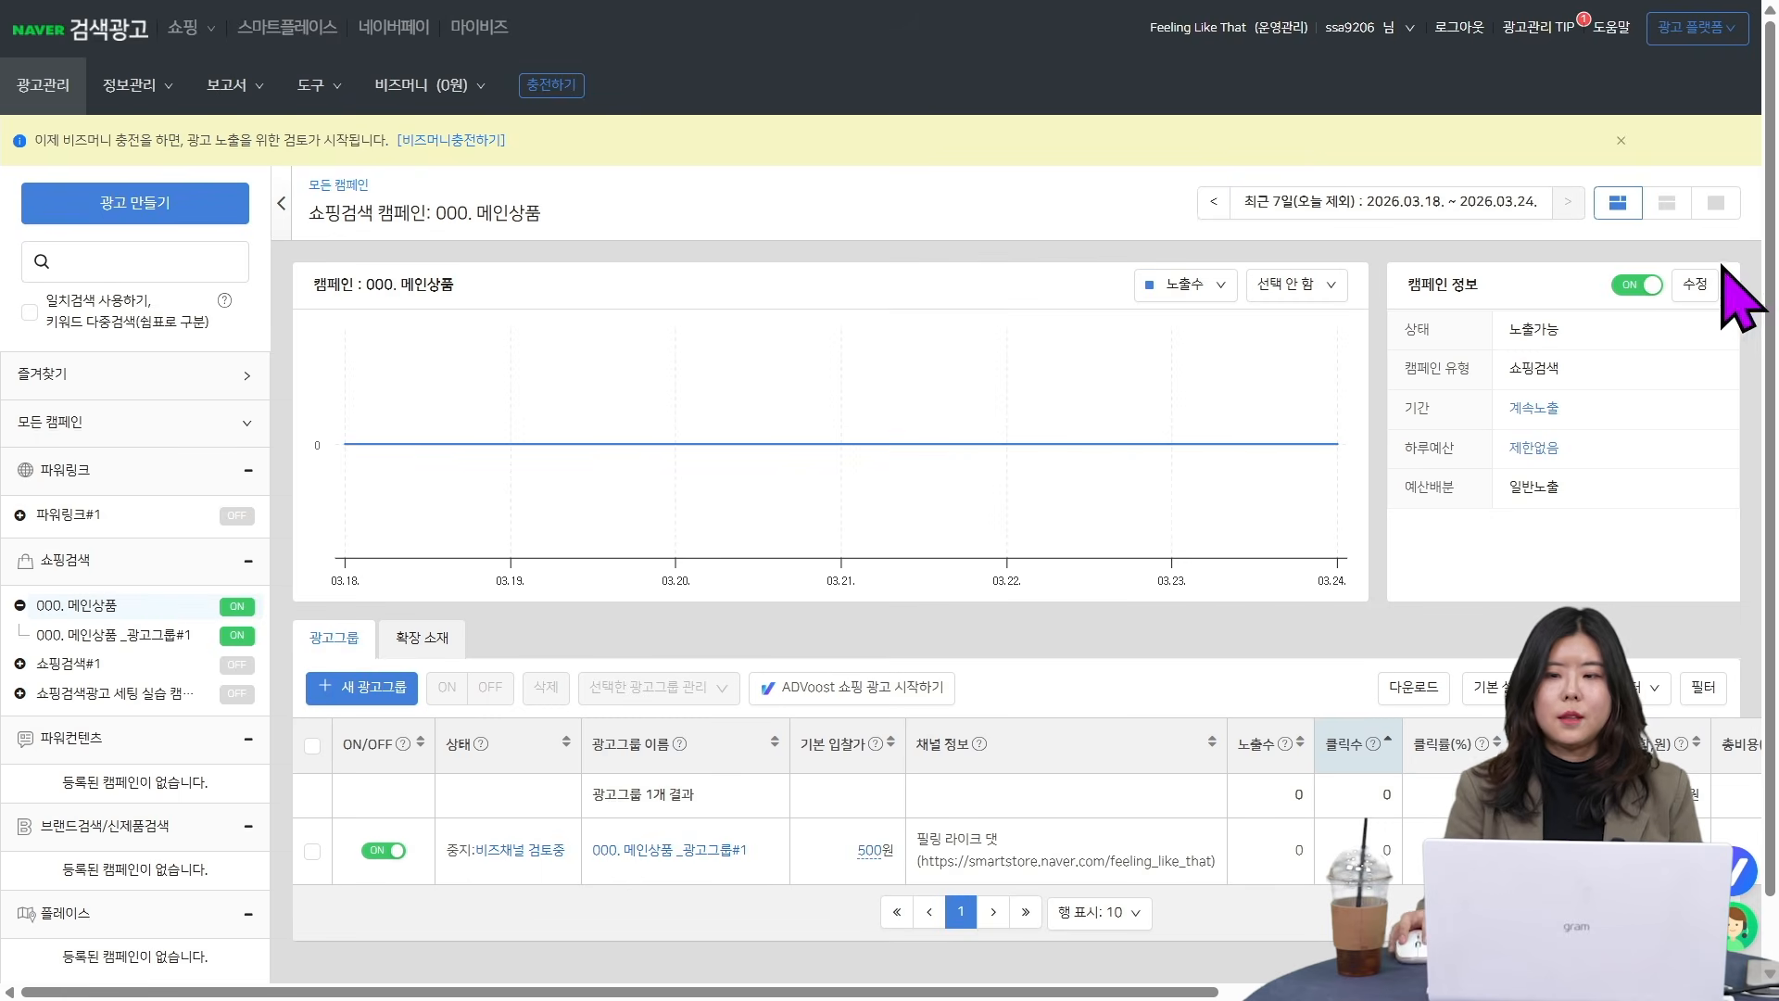
left_click(88, 637)
scroll(621, 894, "down", 2)
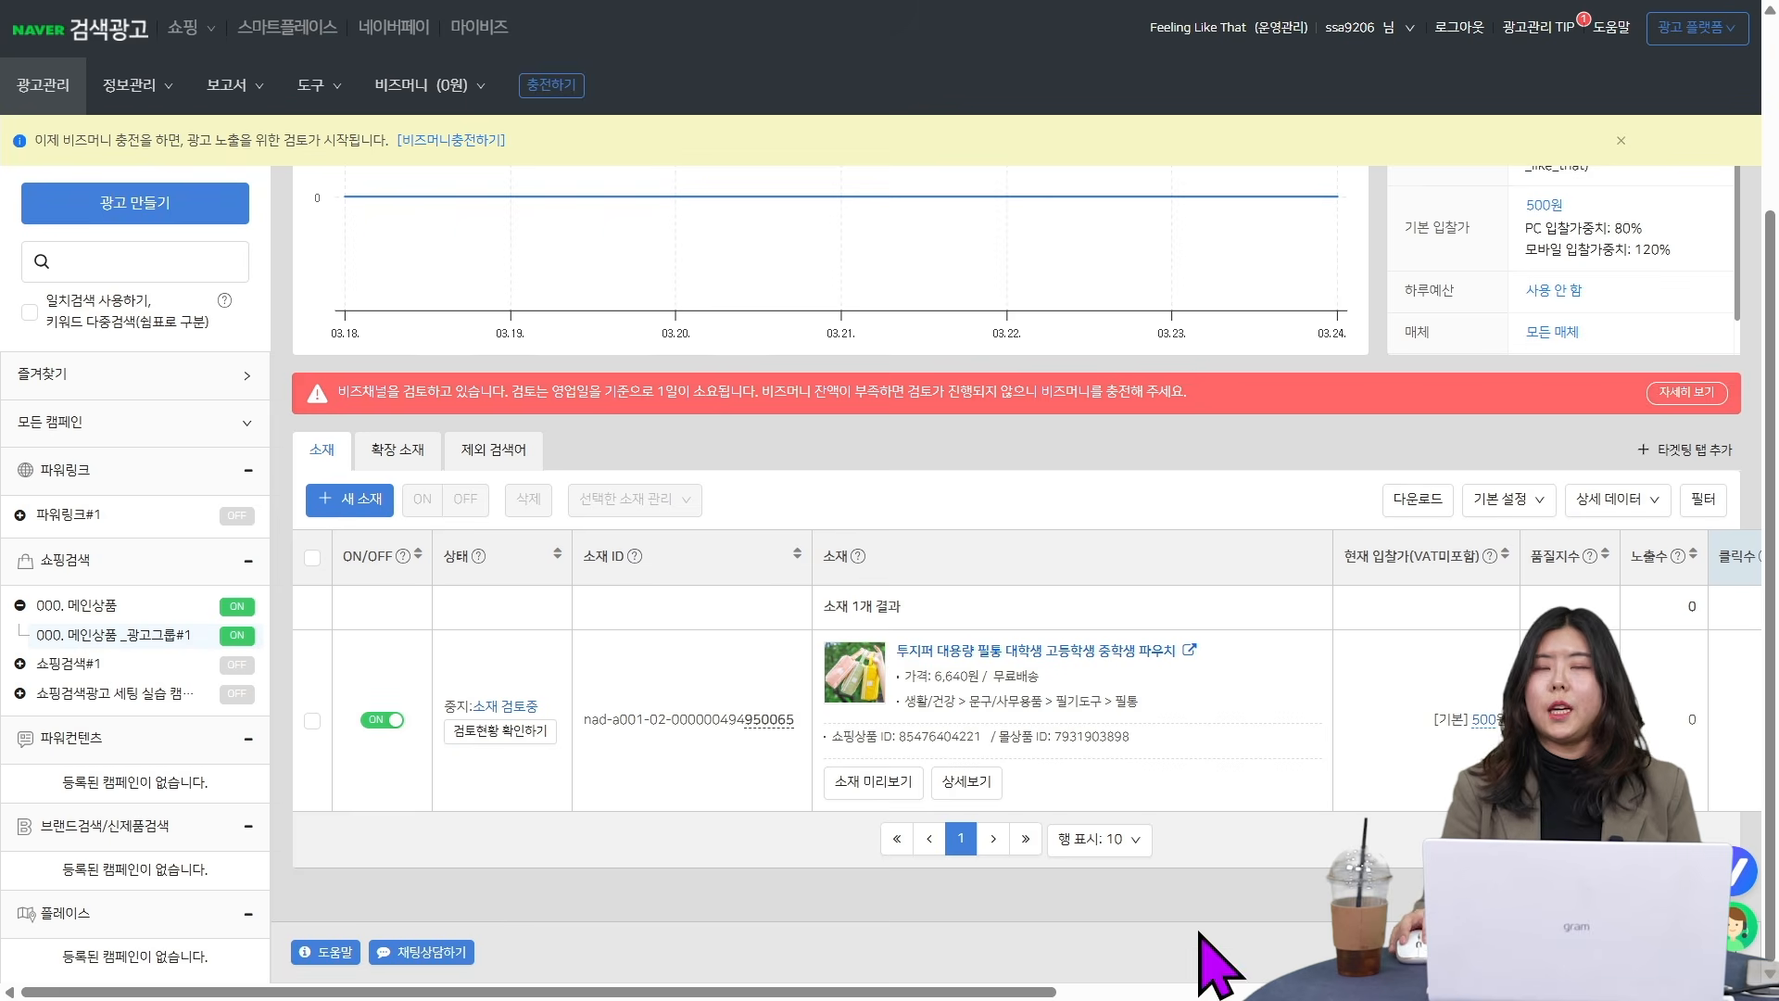
- Examine the 000. 메인상품 campaign's edit settings, including the advanced period options and the automatic URL parameter and tracking site options
left_click(149, 610)
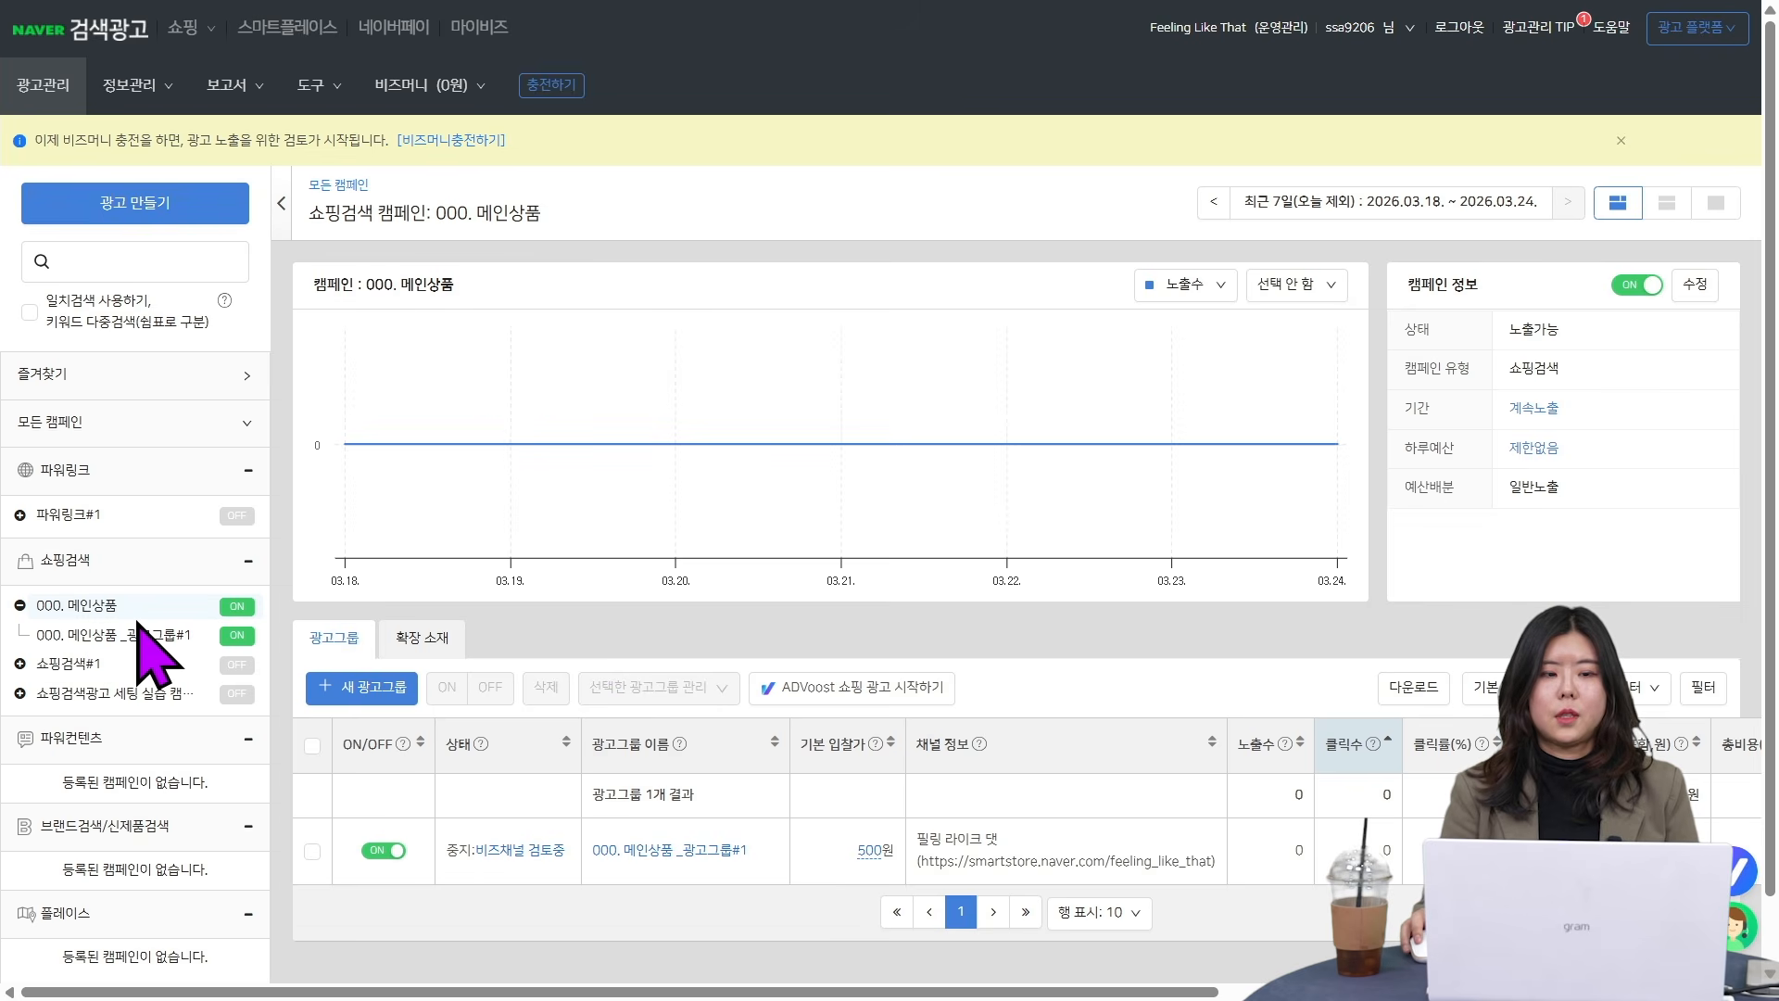
left_click(1696, 285)
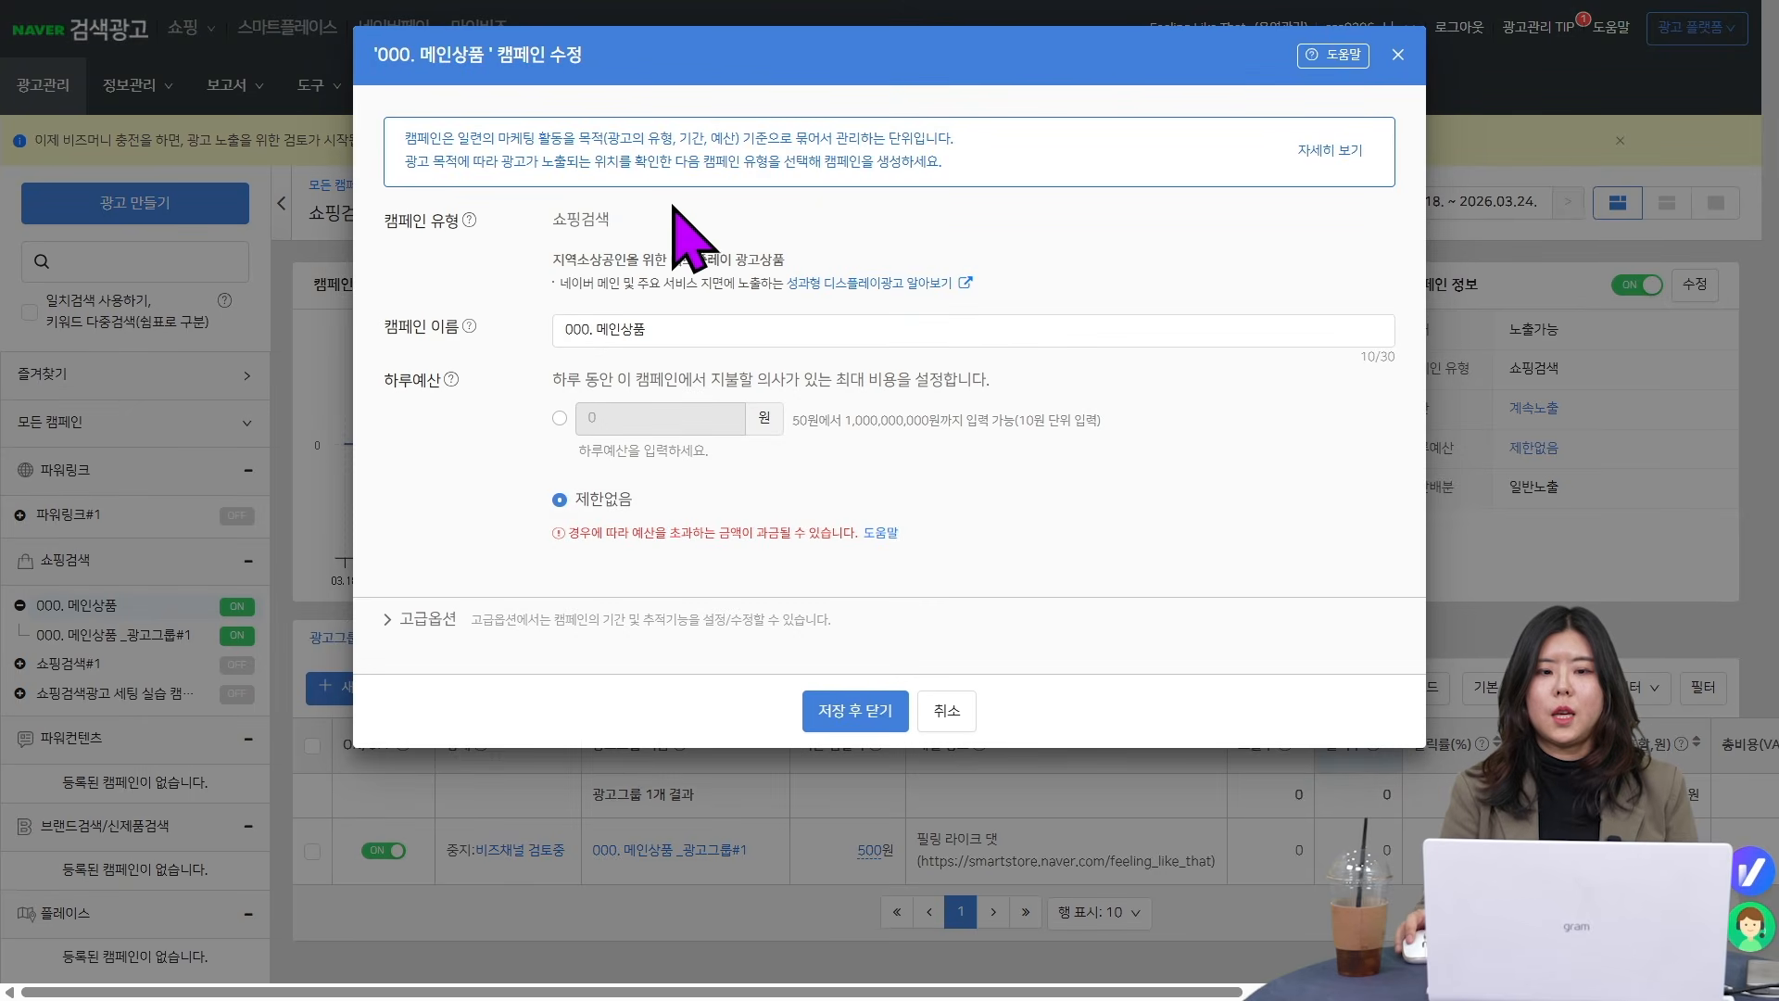
left_click(412, 619)
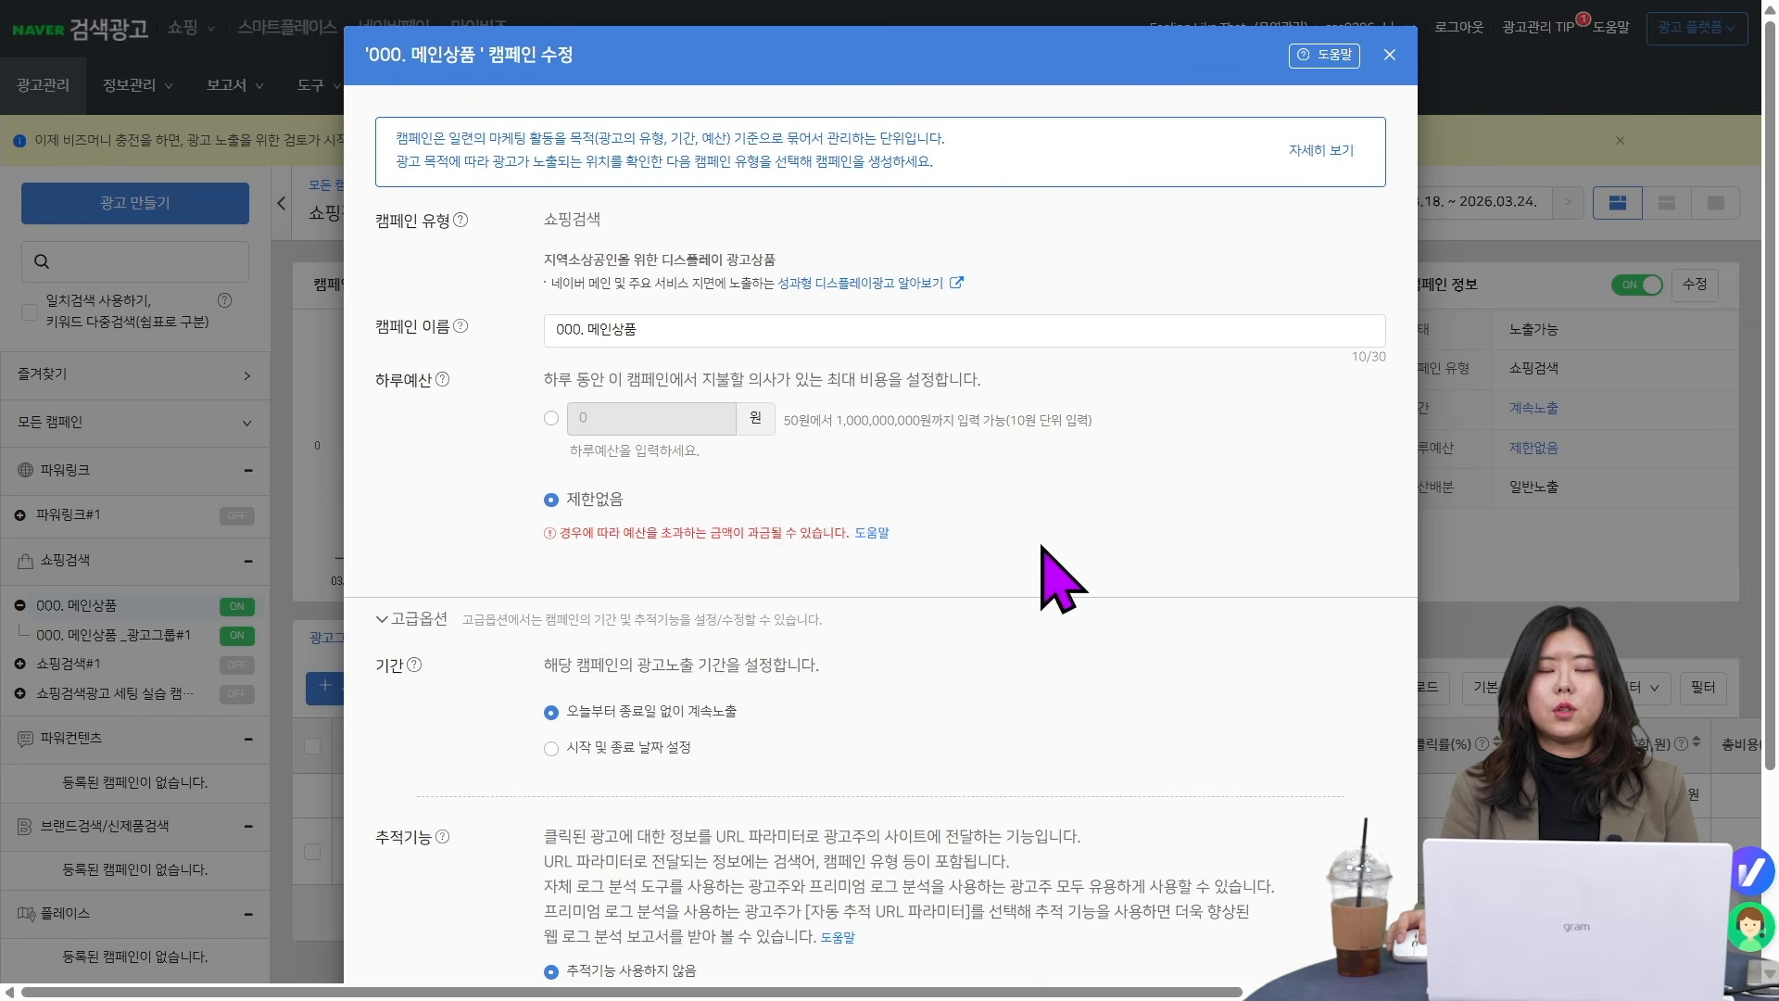
scroll(834, 371, "down", 1)
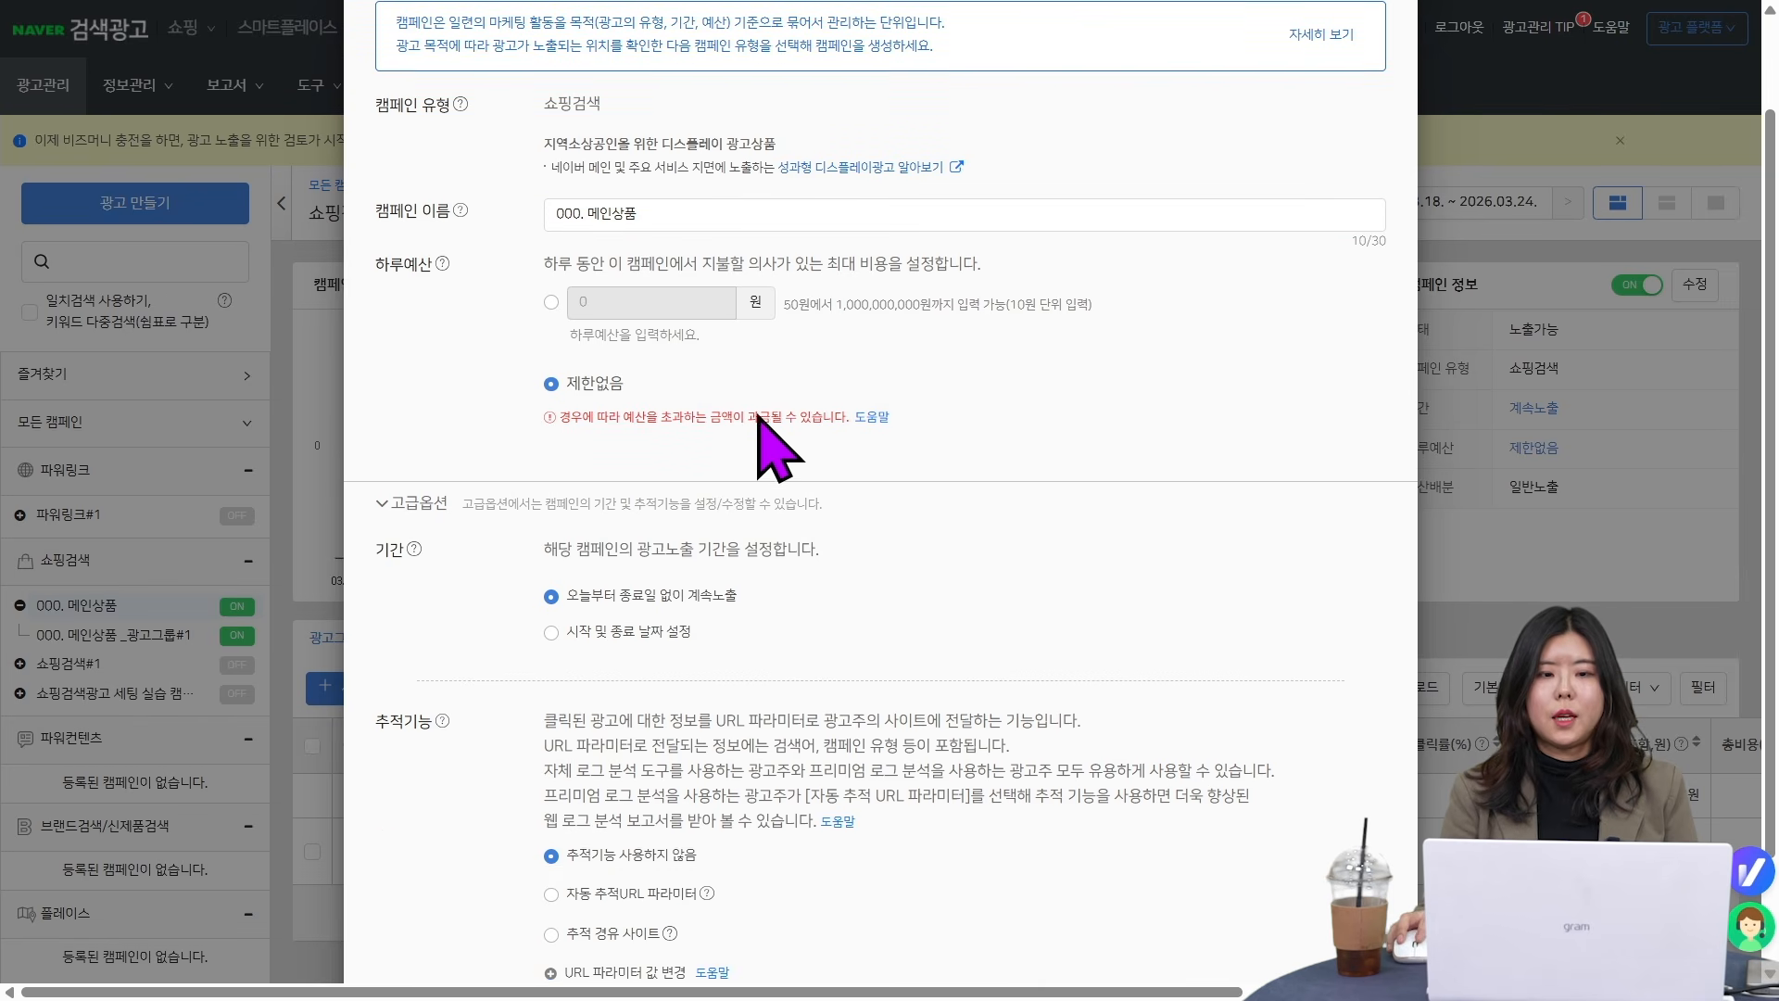
scroll(848, 426, "down", 1)
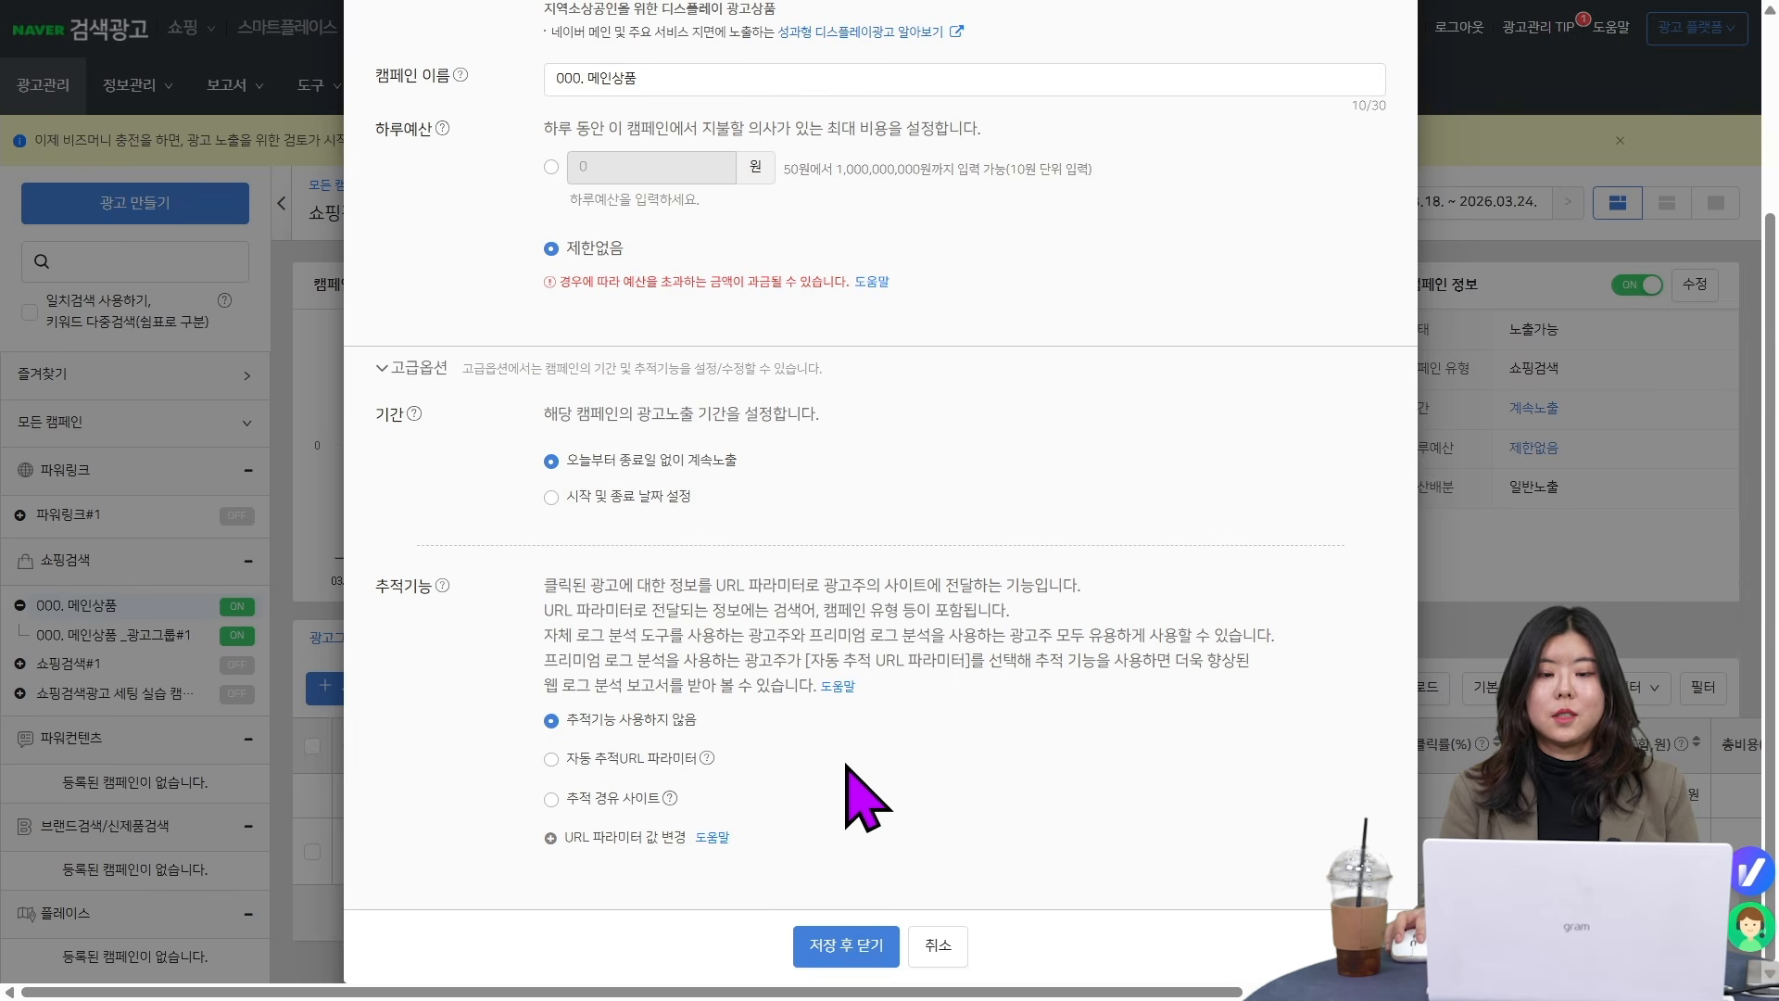
left_click(553, 760)
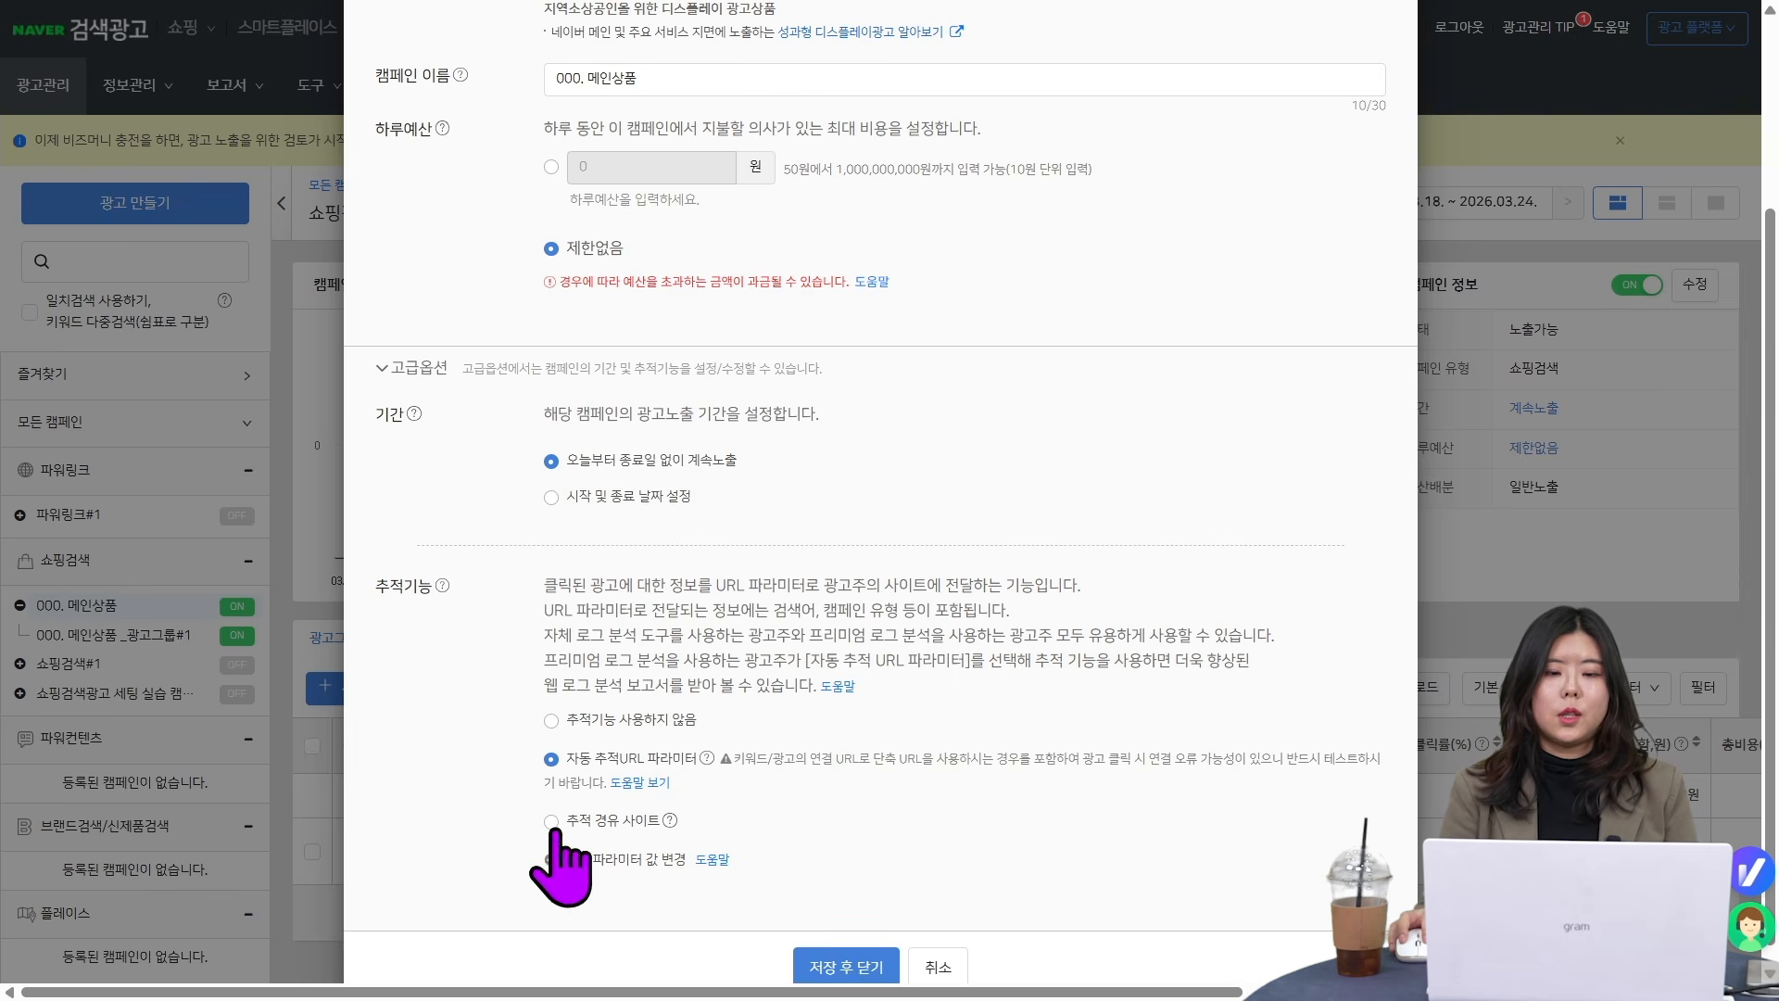
left_click(552, 825)
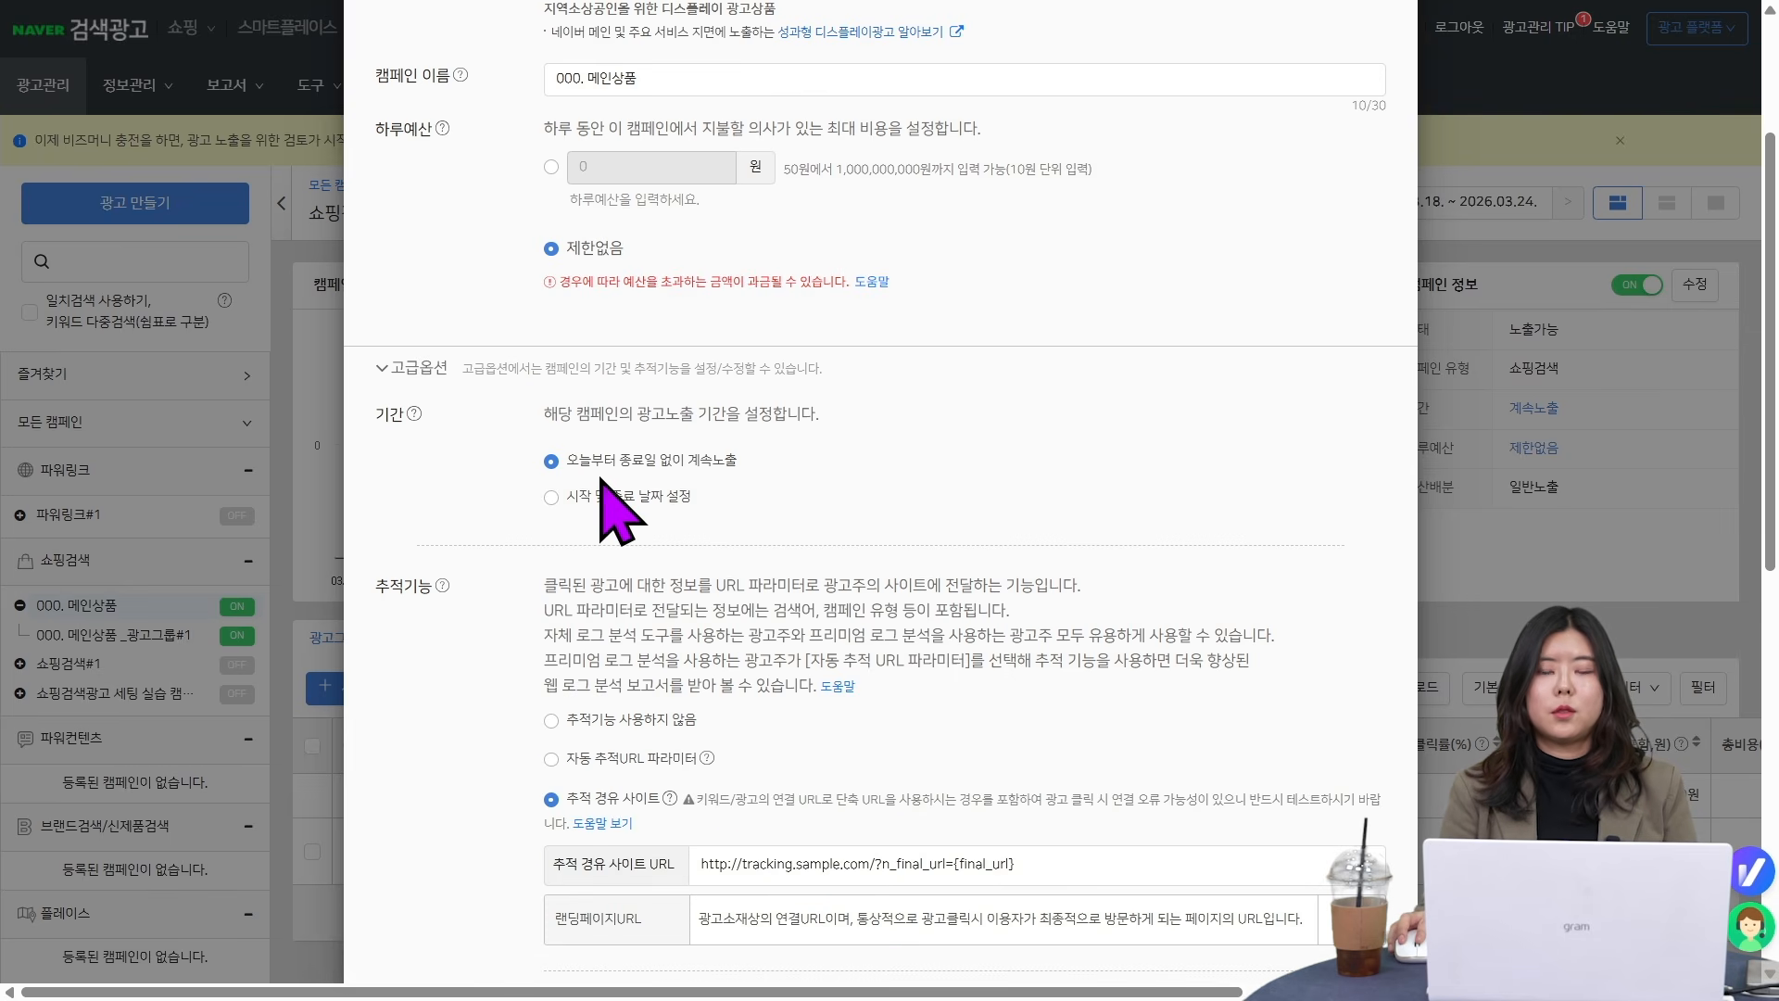
scroll(612, 505, "down", 10)
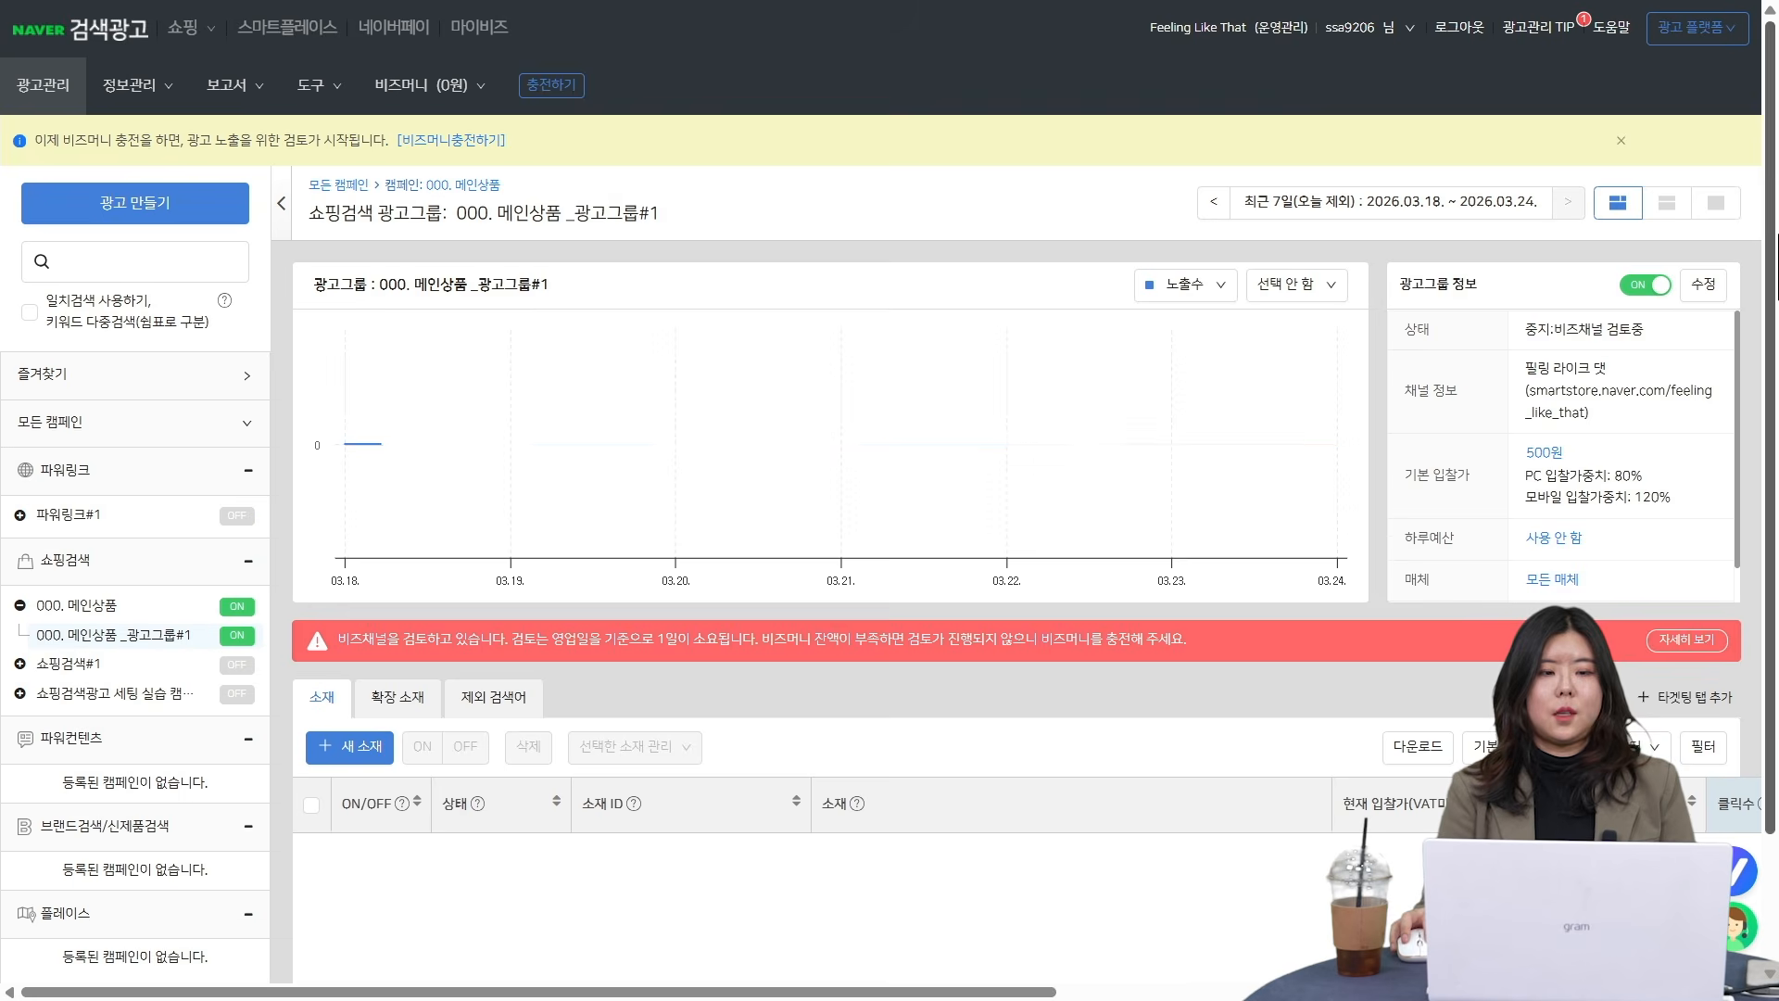
- Examine the ad group's edit settings for automatic bidding (자동입찰 설정) and media type selection (노출 매체 유형 선택), then close them without saving
left_click(1705, 284)
scroll(566, 329, "down", 4)
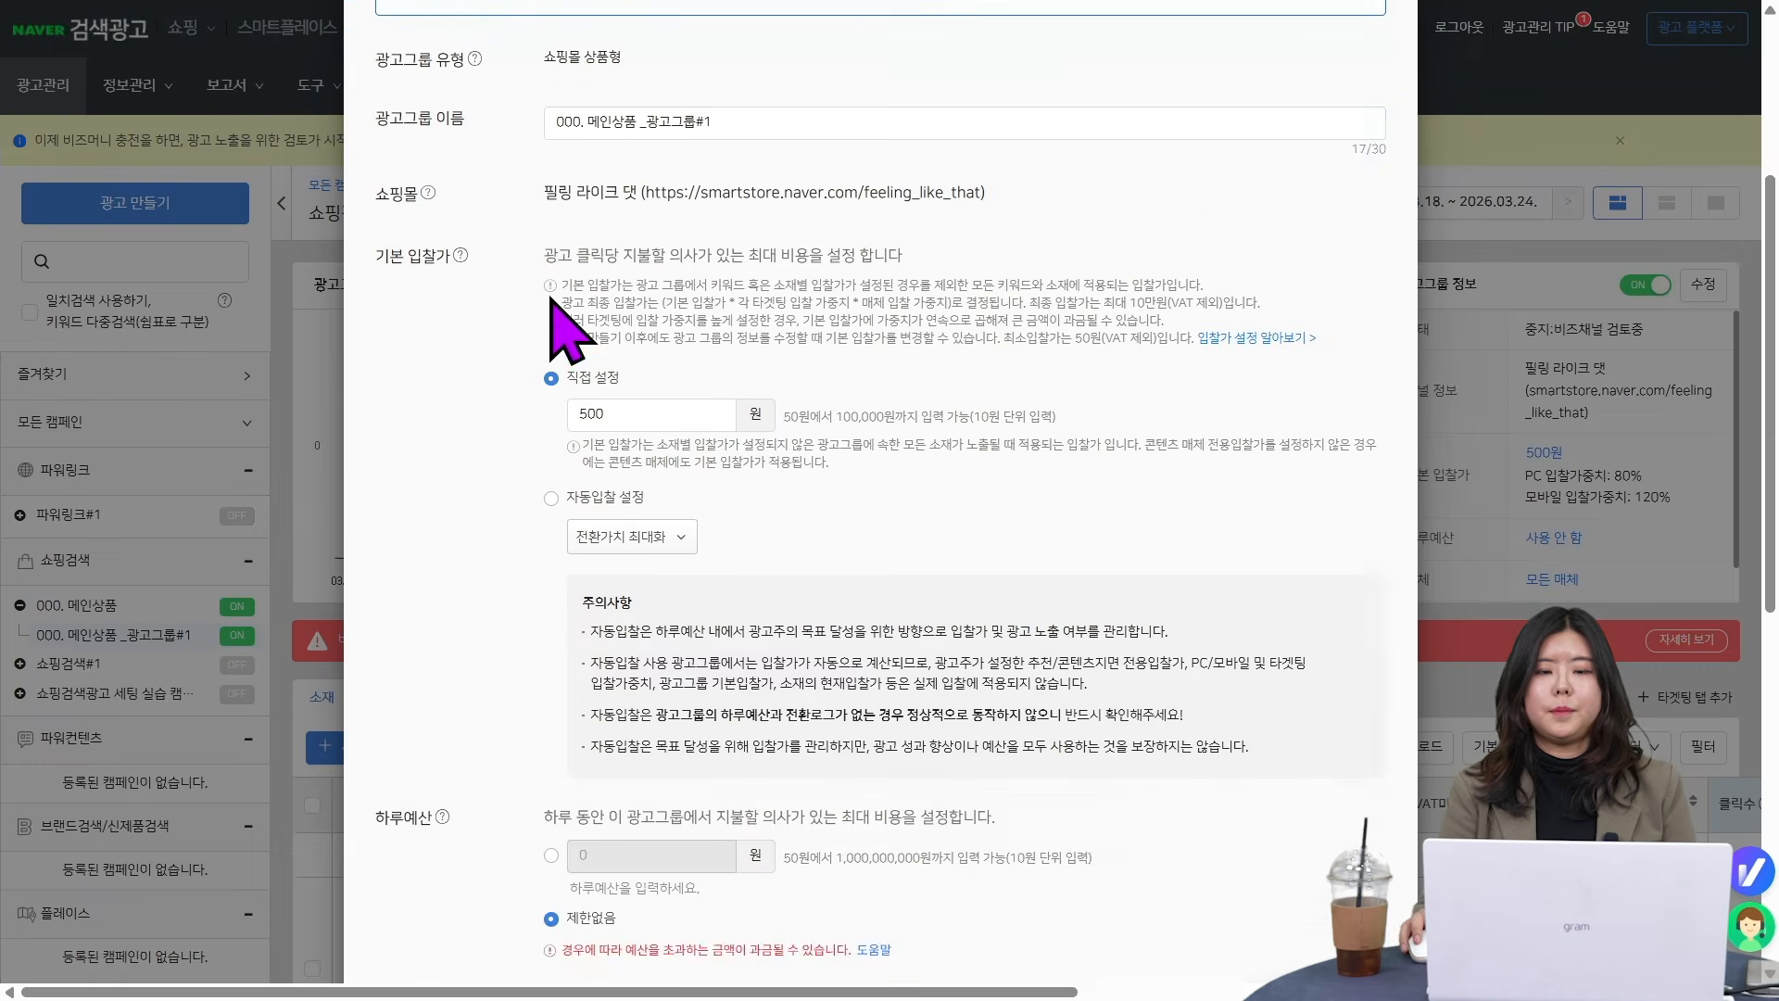
scroll(649, 305, "down", 1)
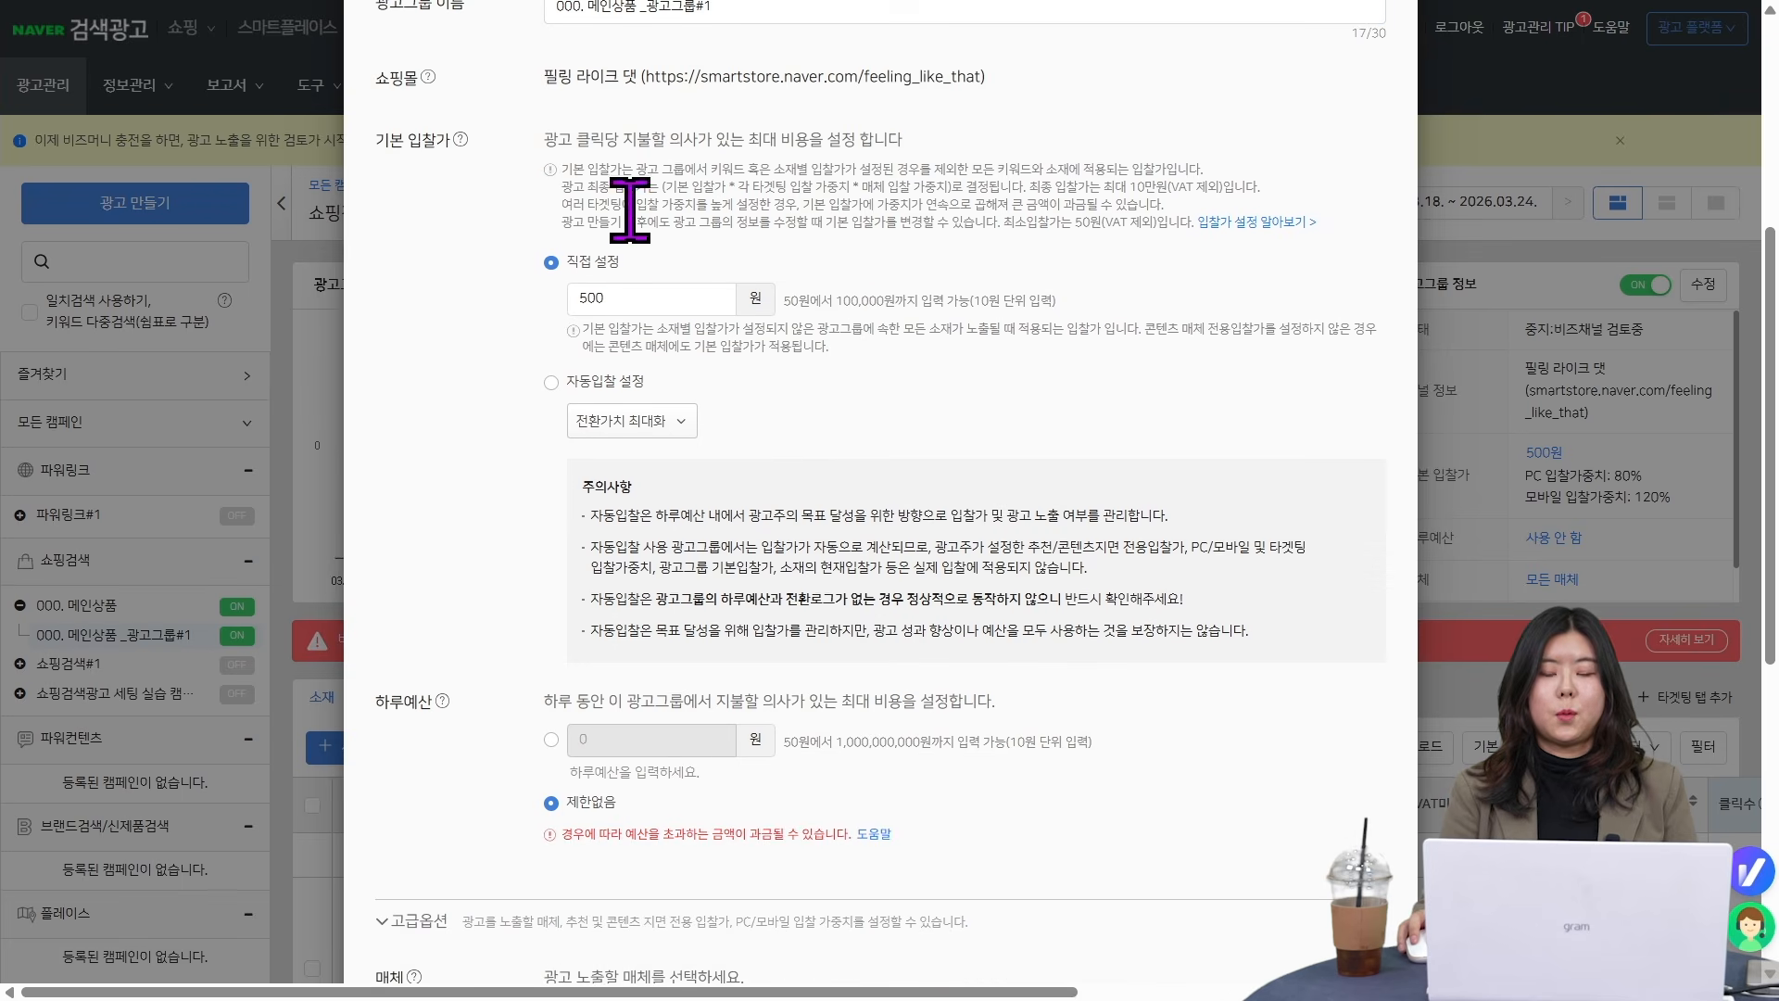
scroll(814, 457, "down", 5)
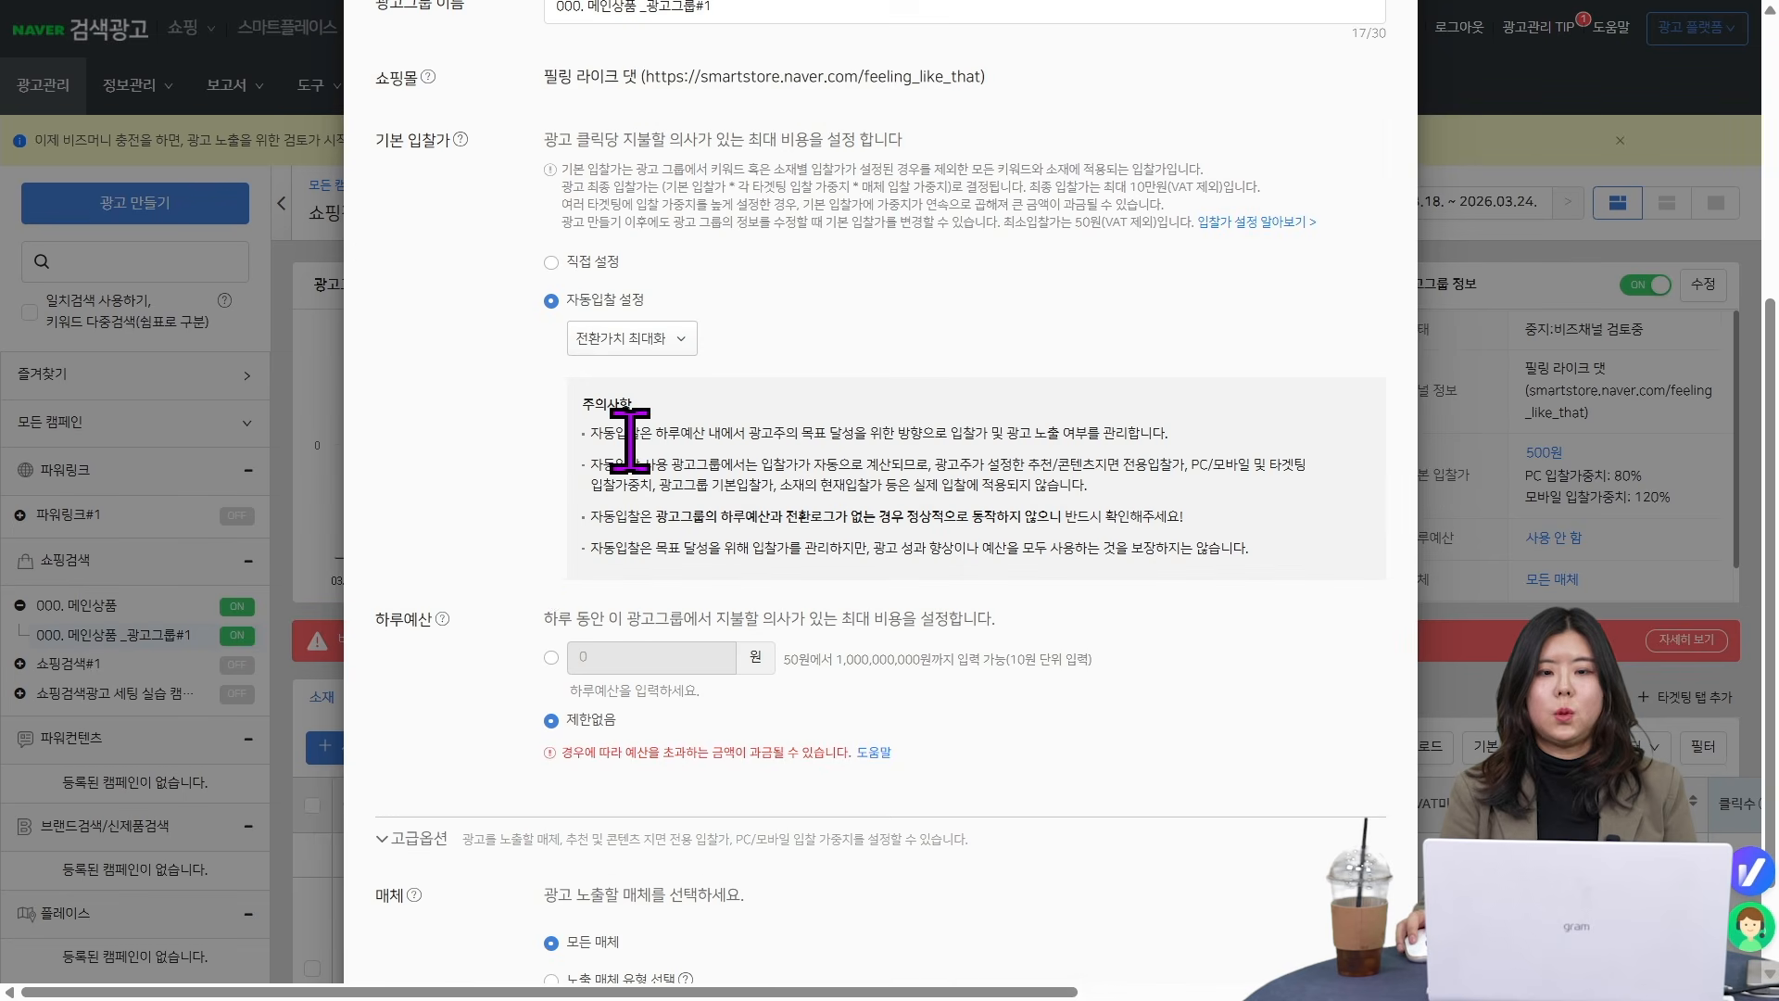
scroll(529, 575, "down", 2)
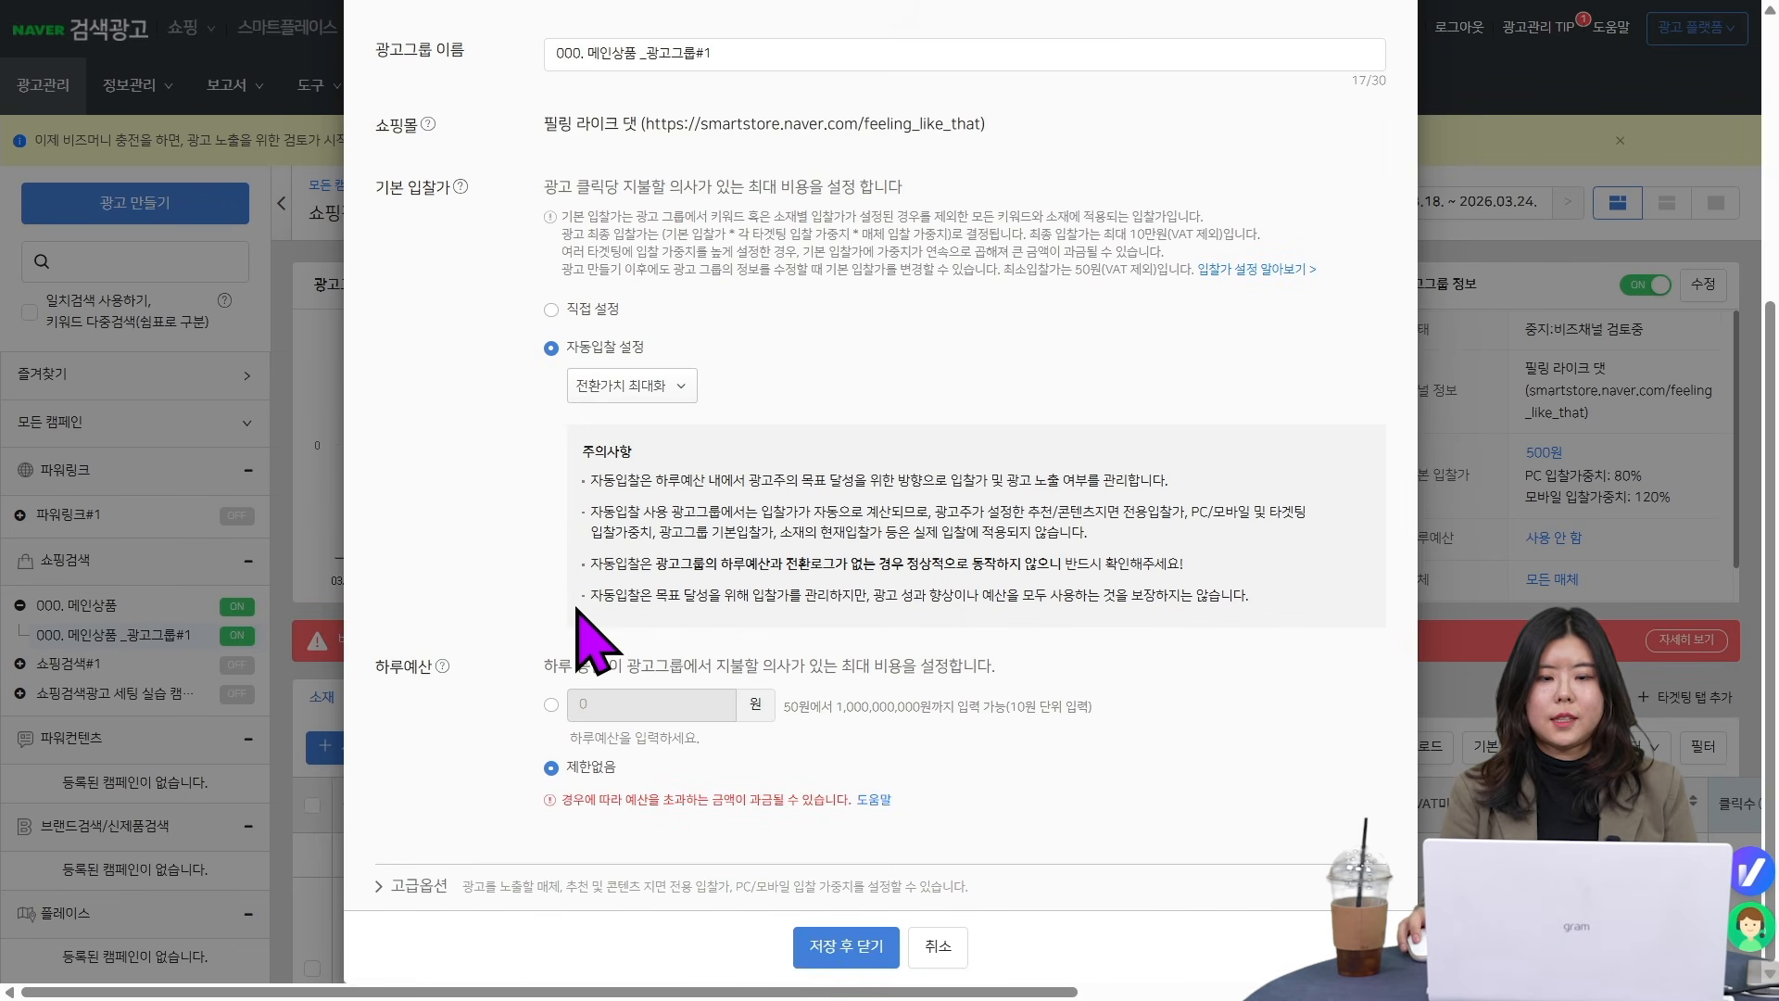
left_click(408, 888)
scroll(879, 619, "down", 5)
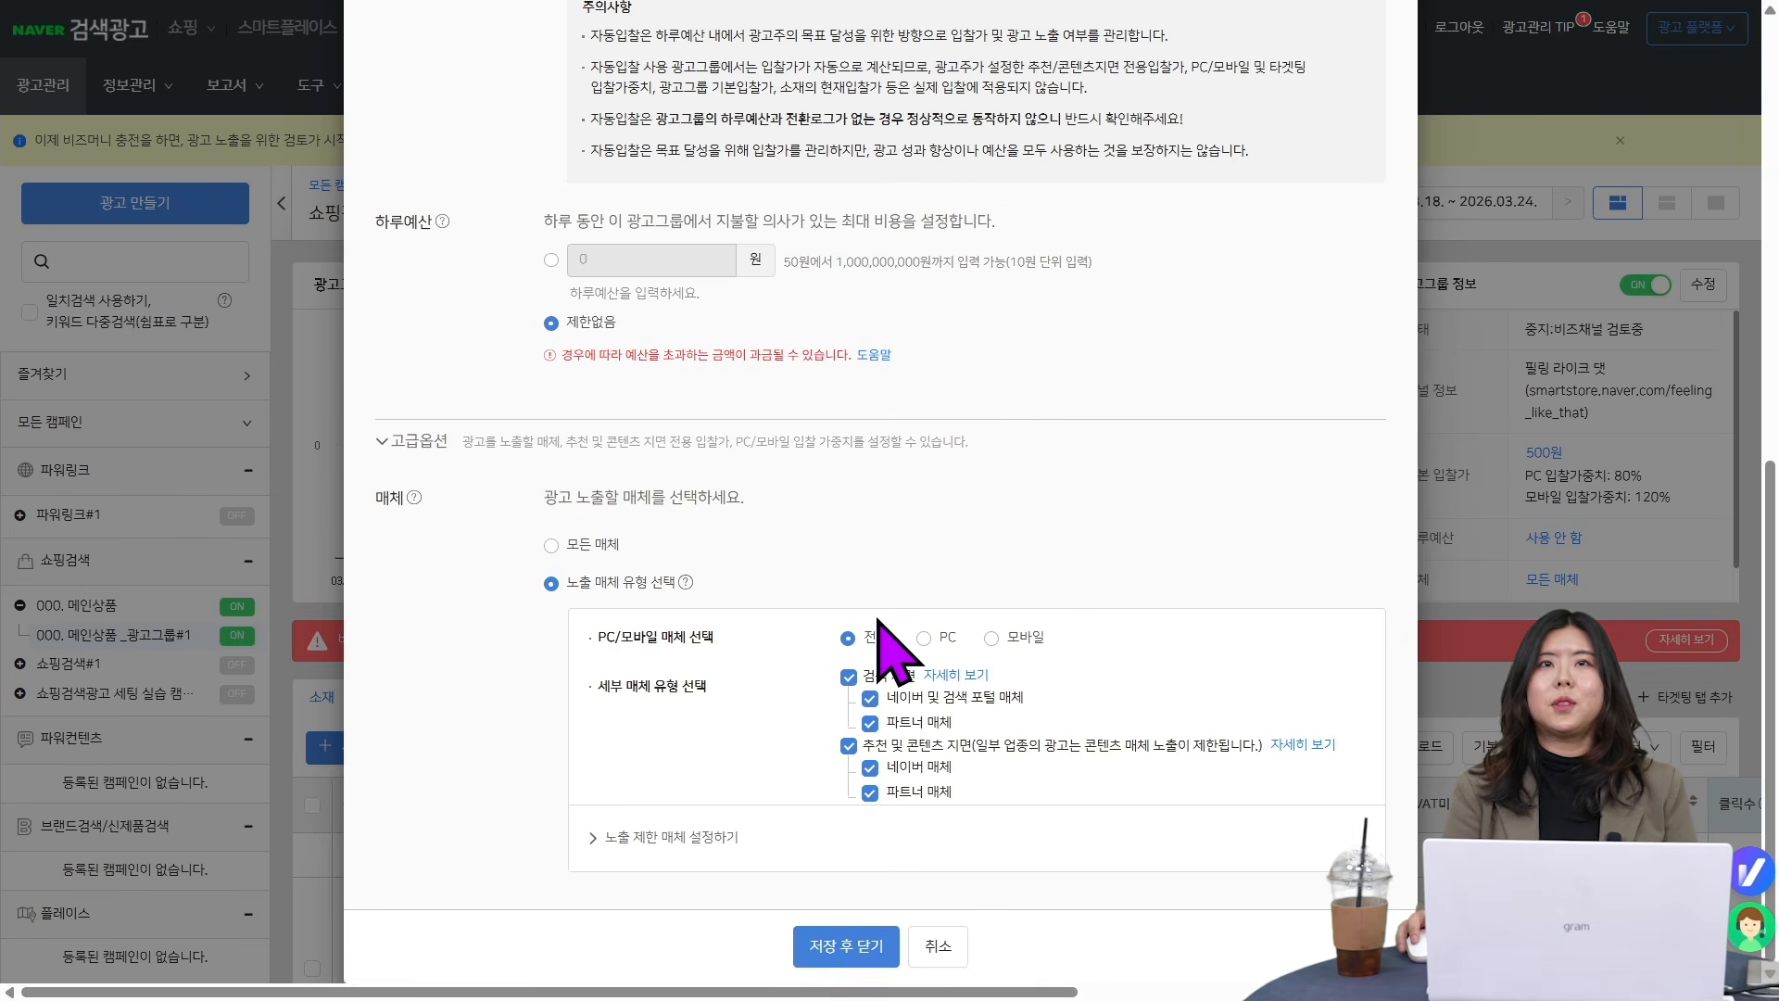
left_click(939, 945)
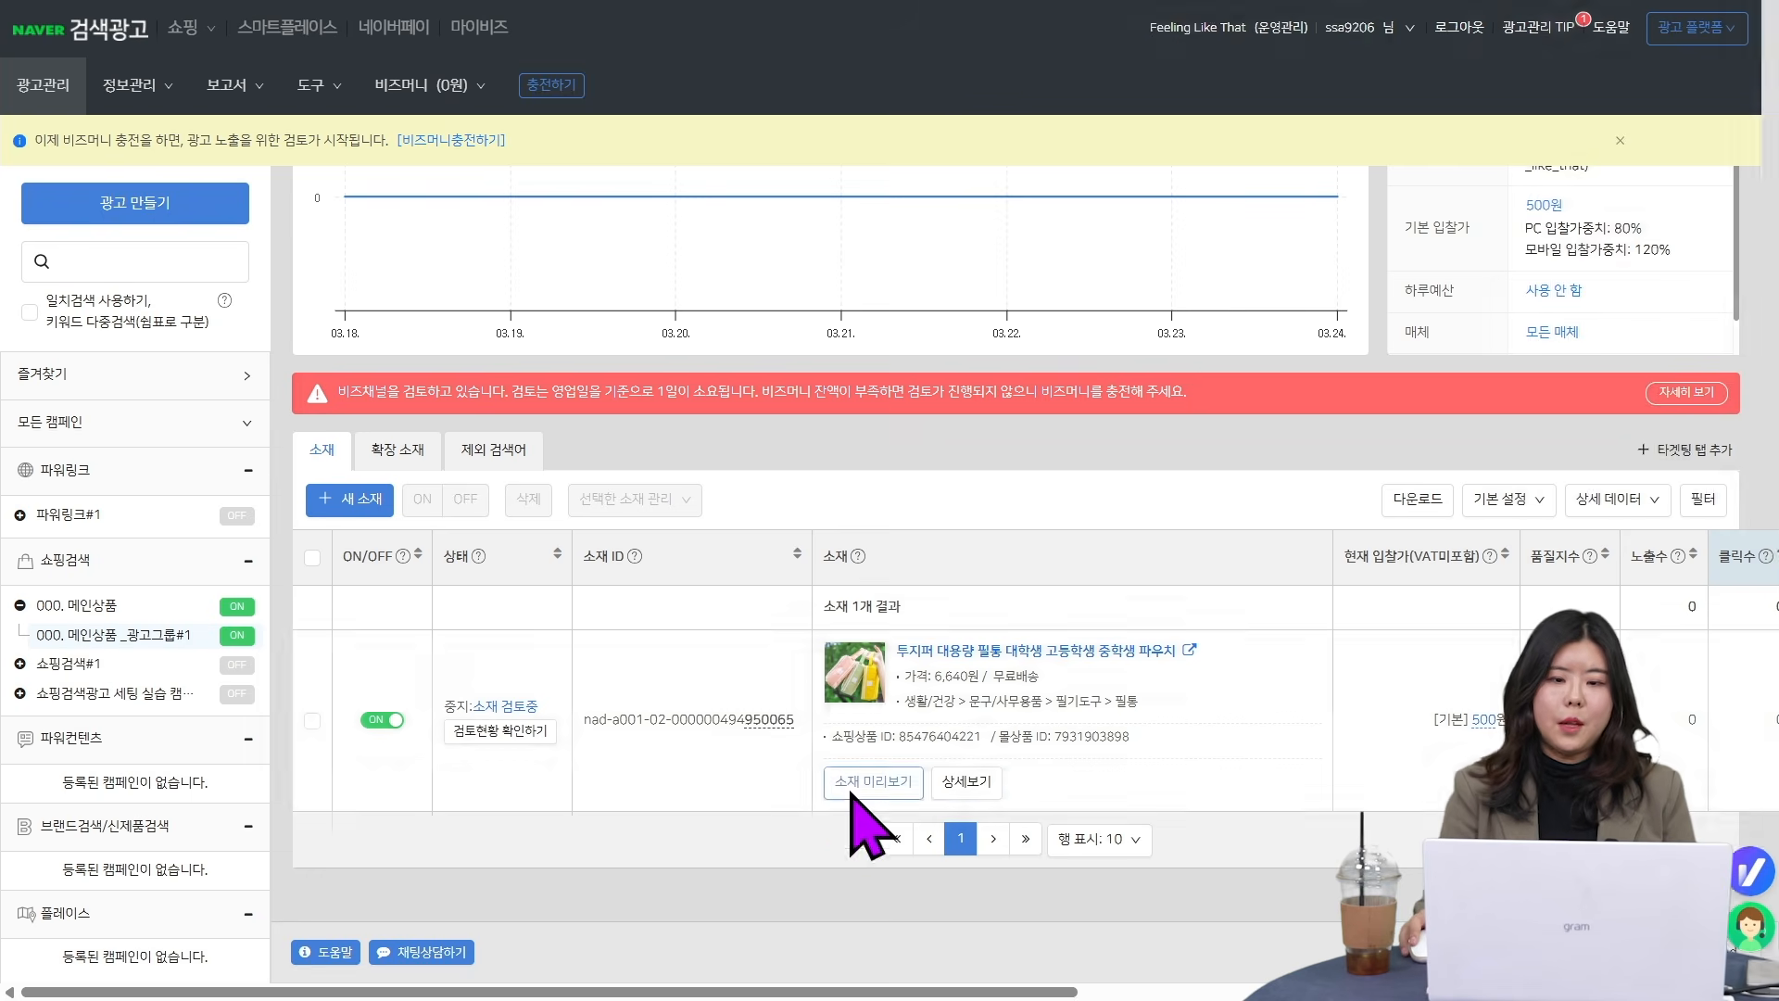
- Preview the 투지퍼 대용량 필통 ad's layouts, close the preview, and open the ad's detail page
left_click(874, 781)
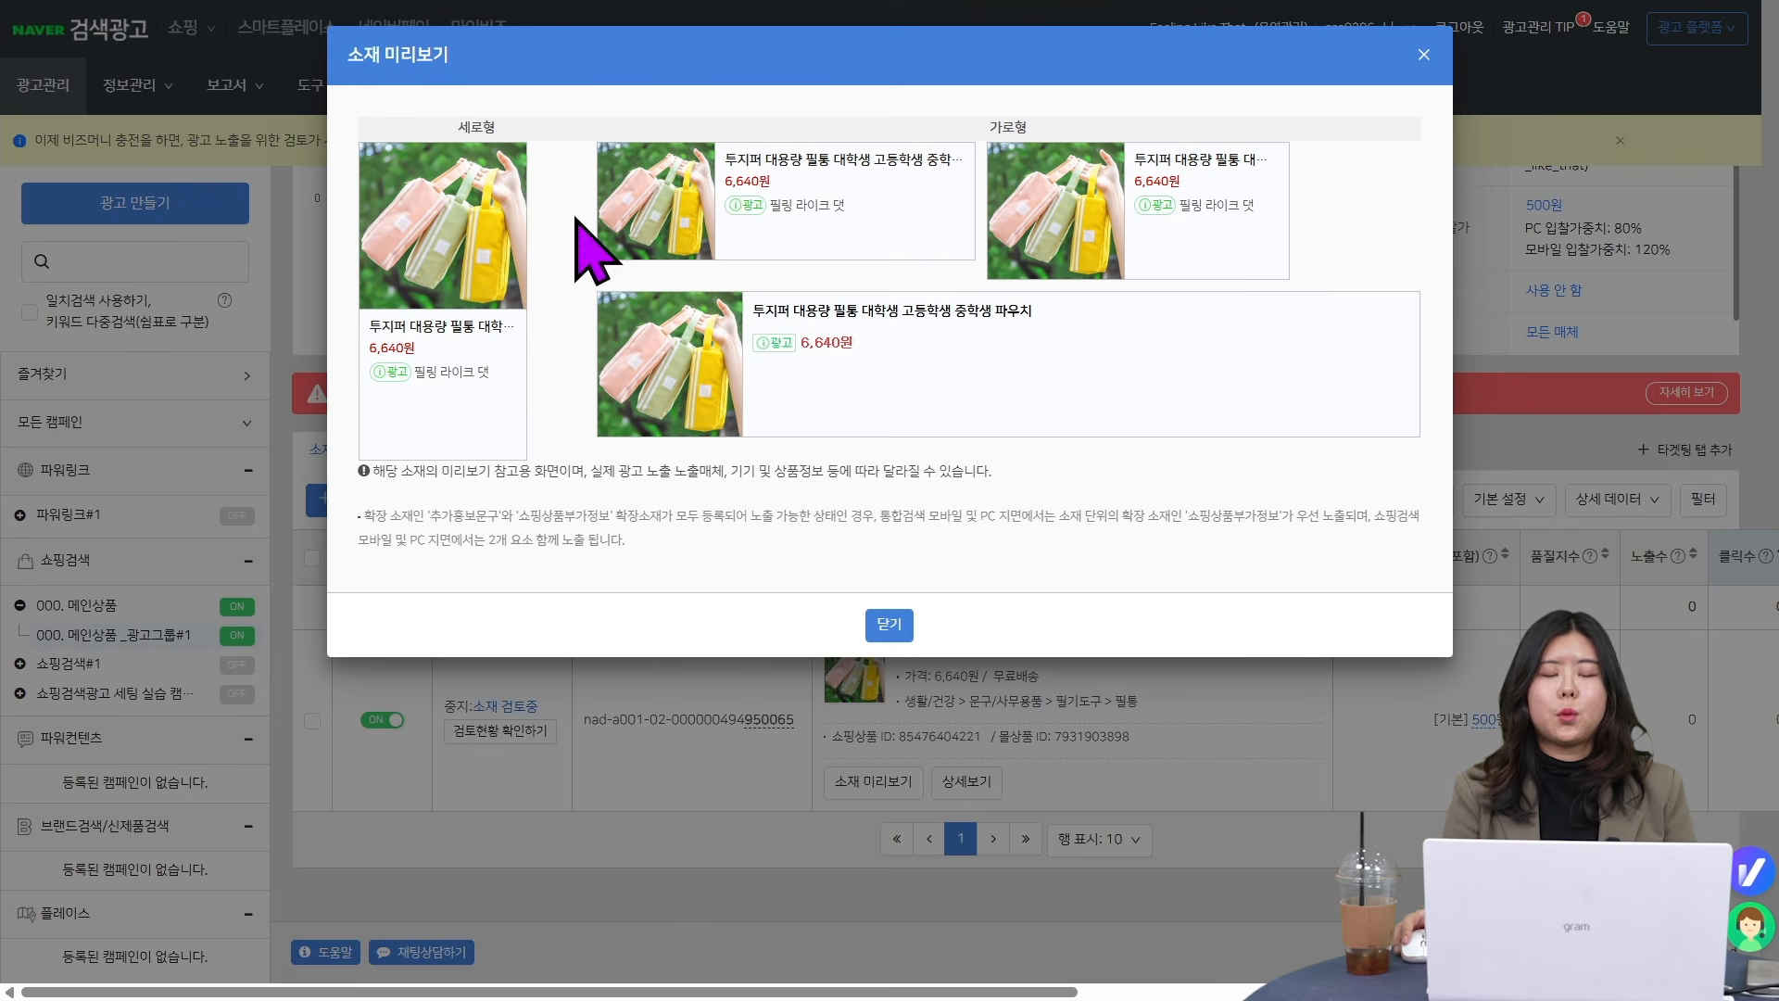
left_click(888, 624)
left_click(962, 781)
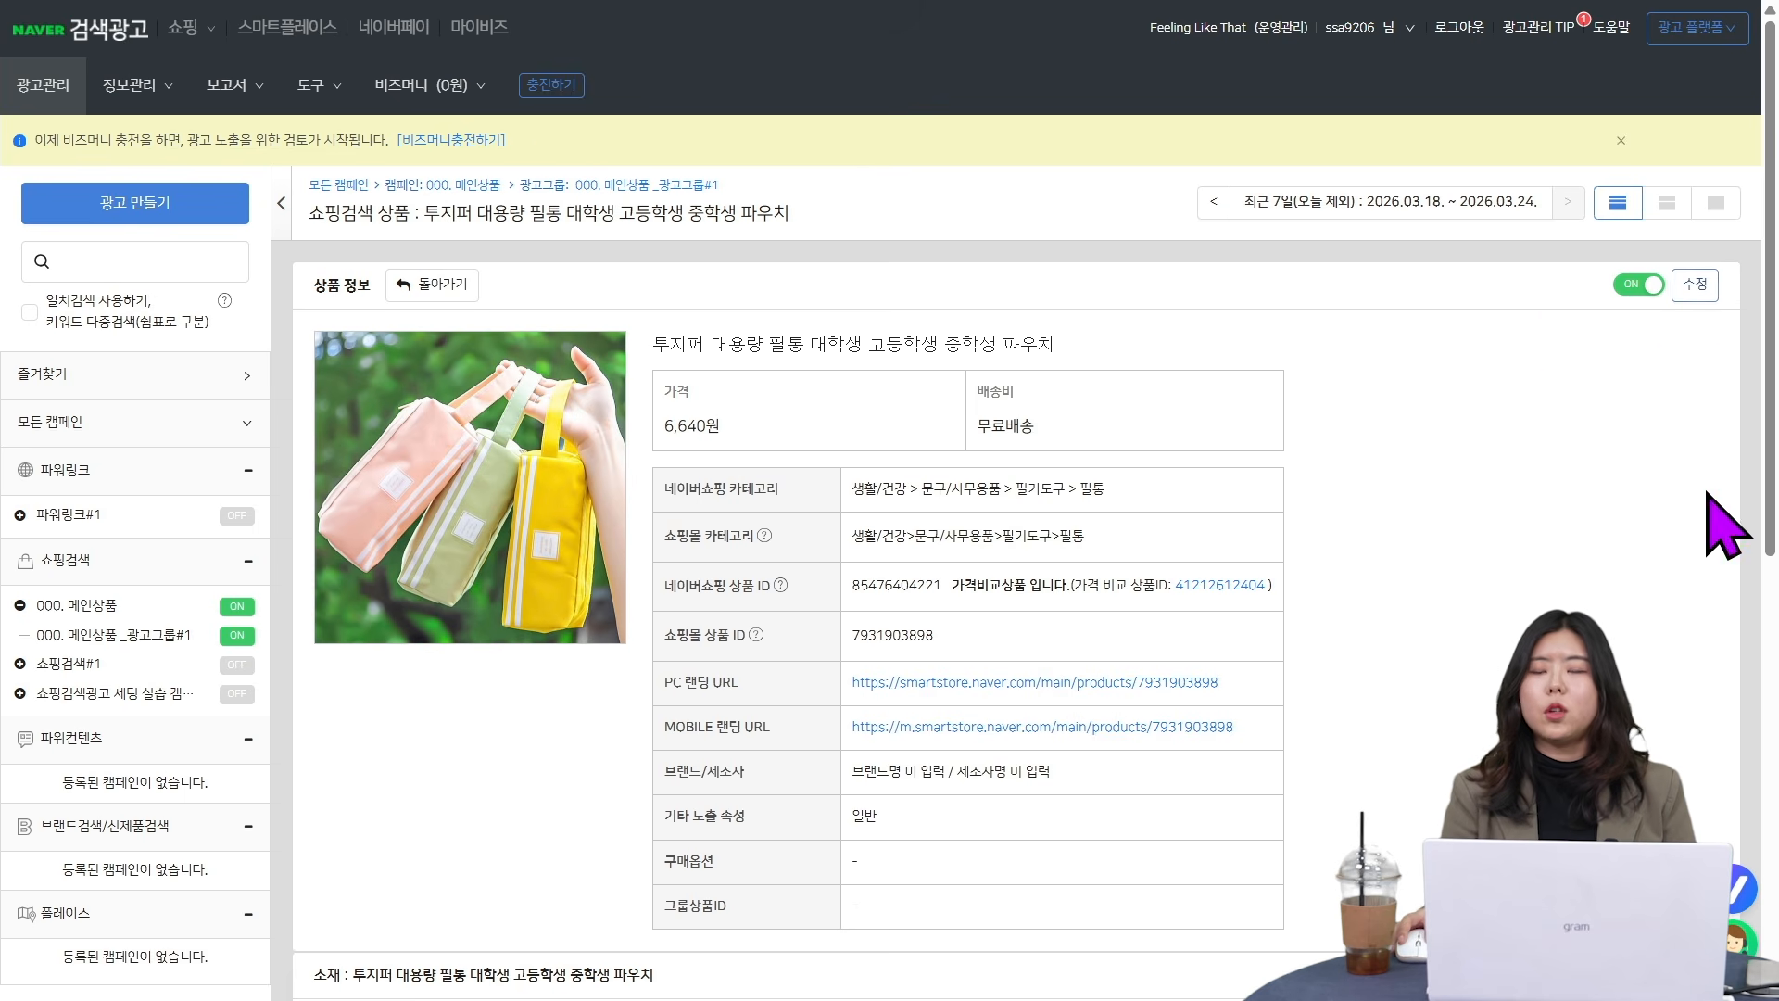
- Examine the display name (노출용 상품명) and image fields in the ad's edit form, then cancel and look over the product details
left_click(1695, 285)
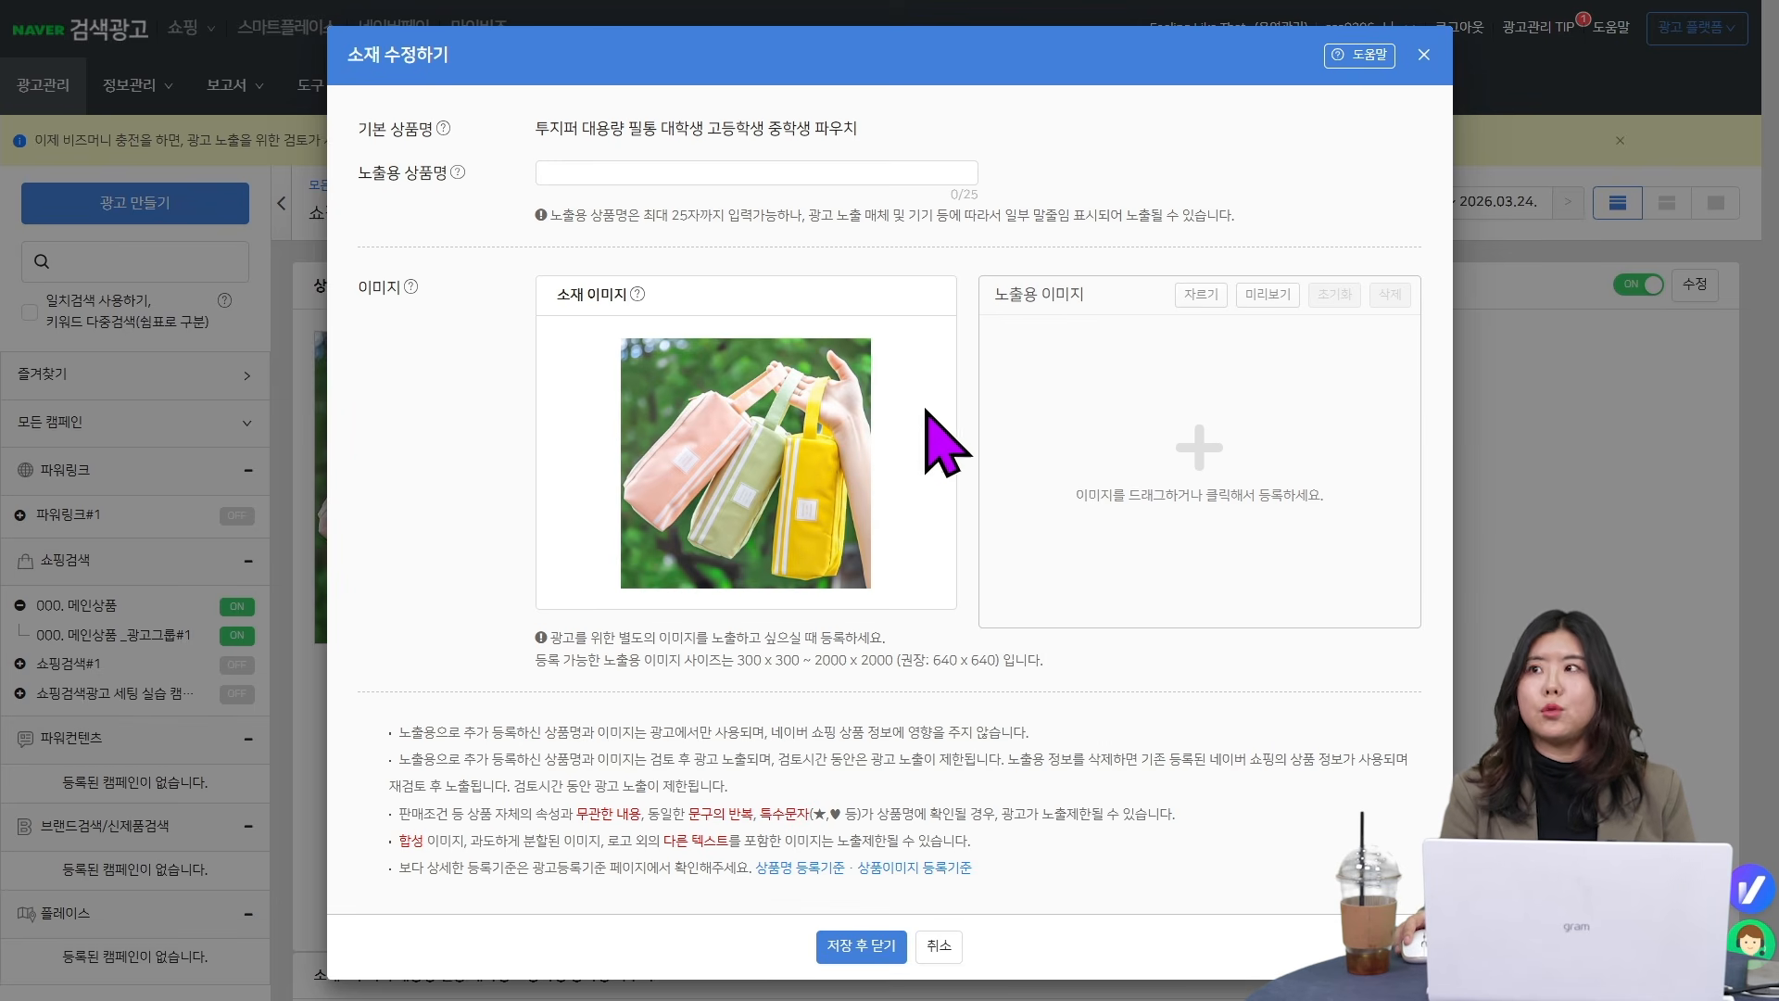
left_click(558, 173)
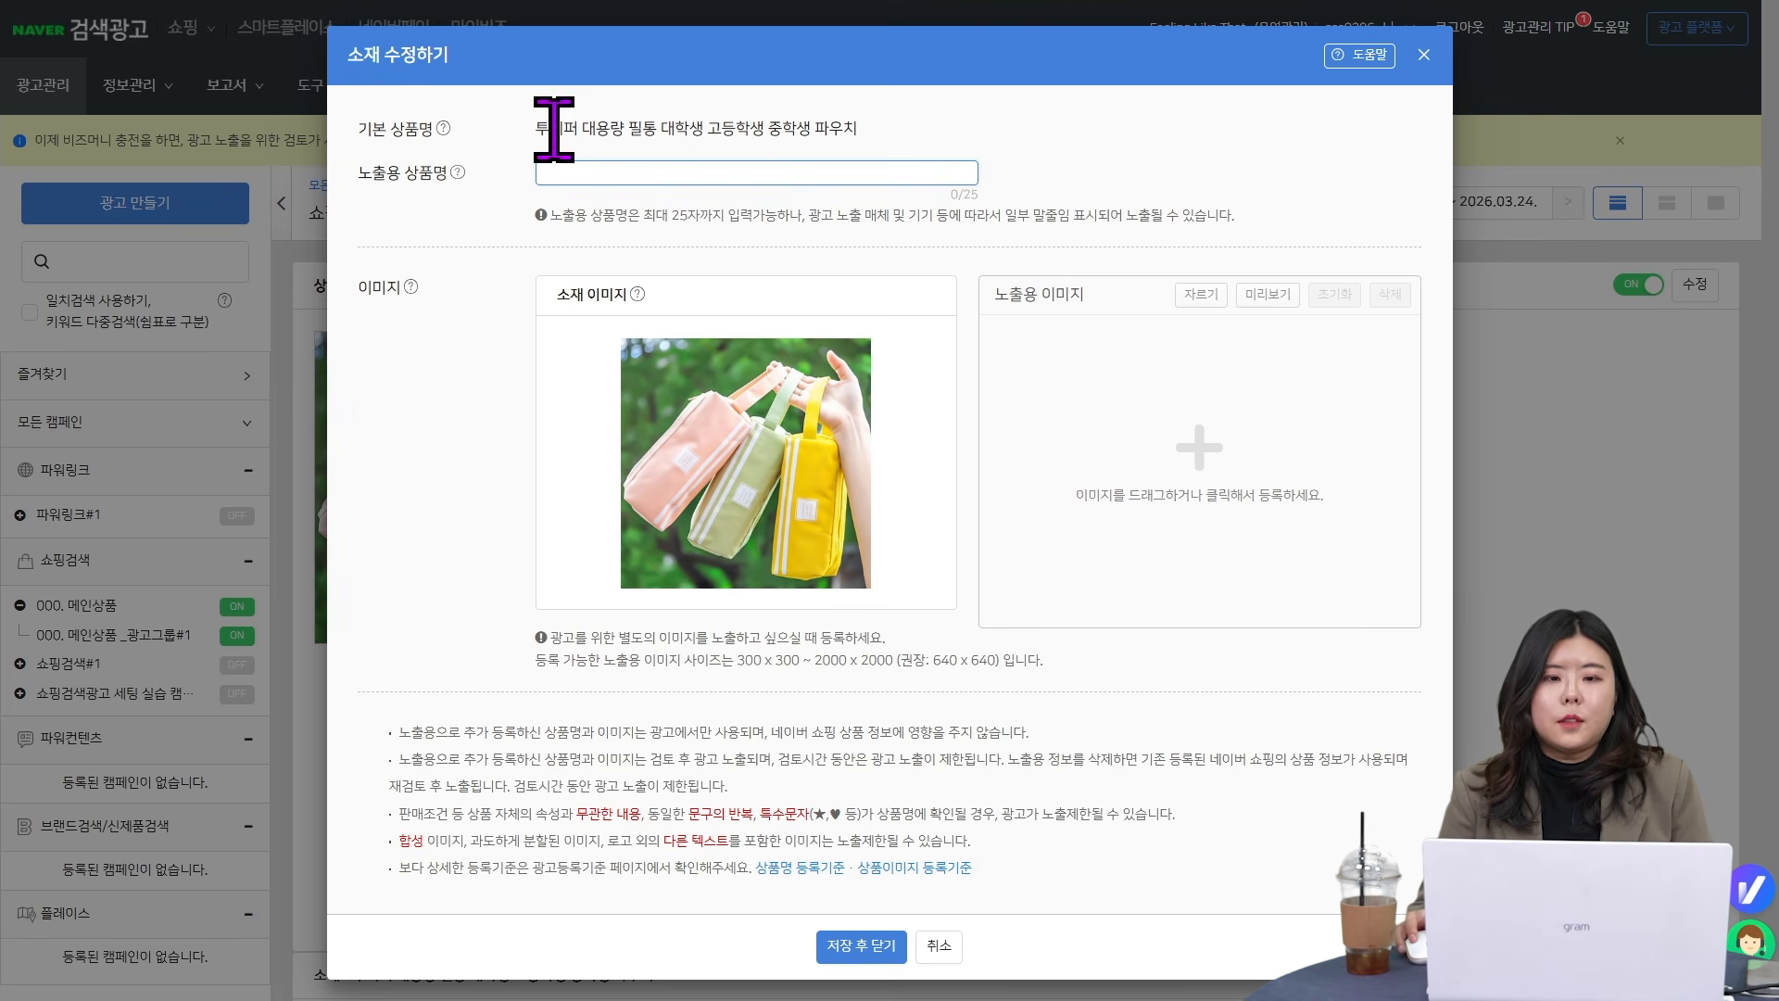
left_click(899, 119)
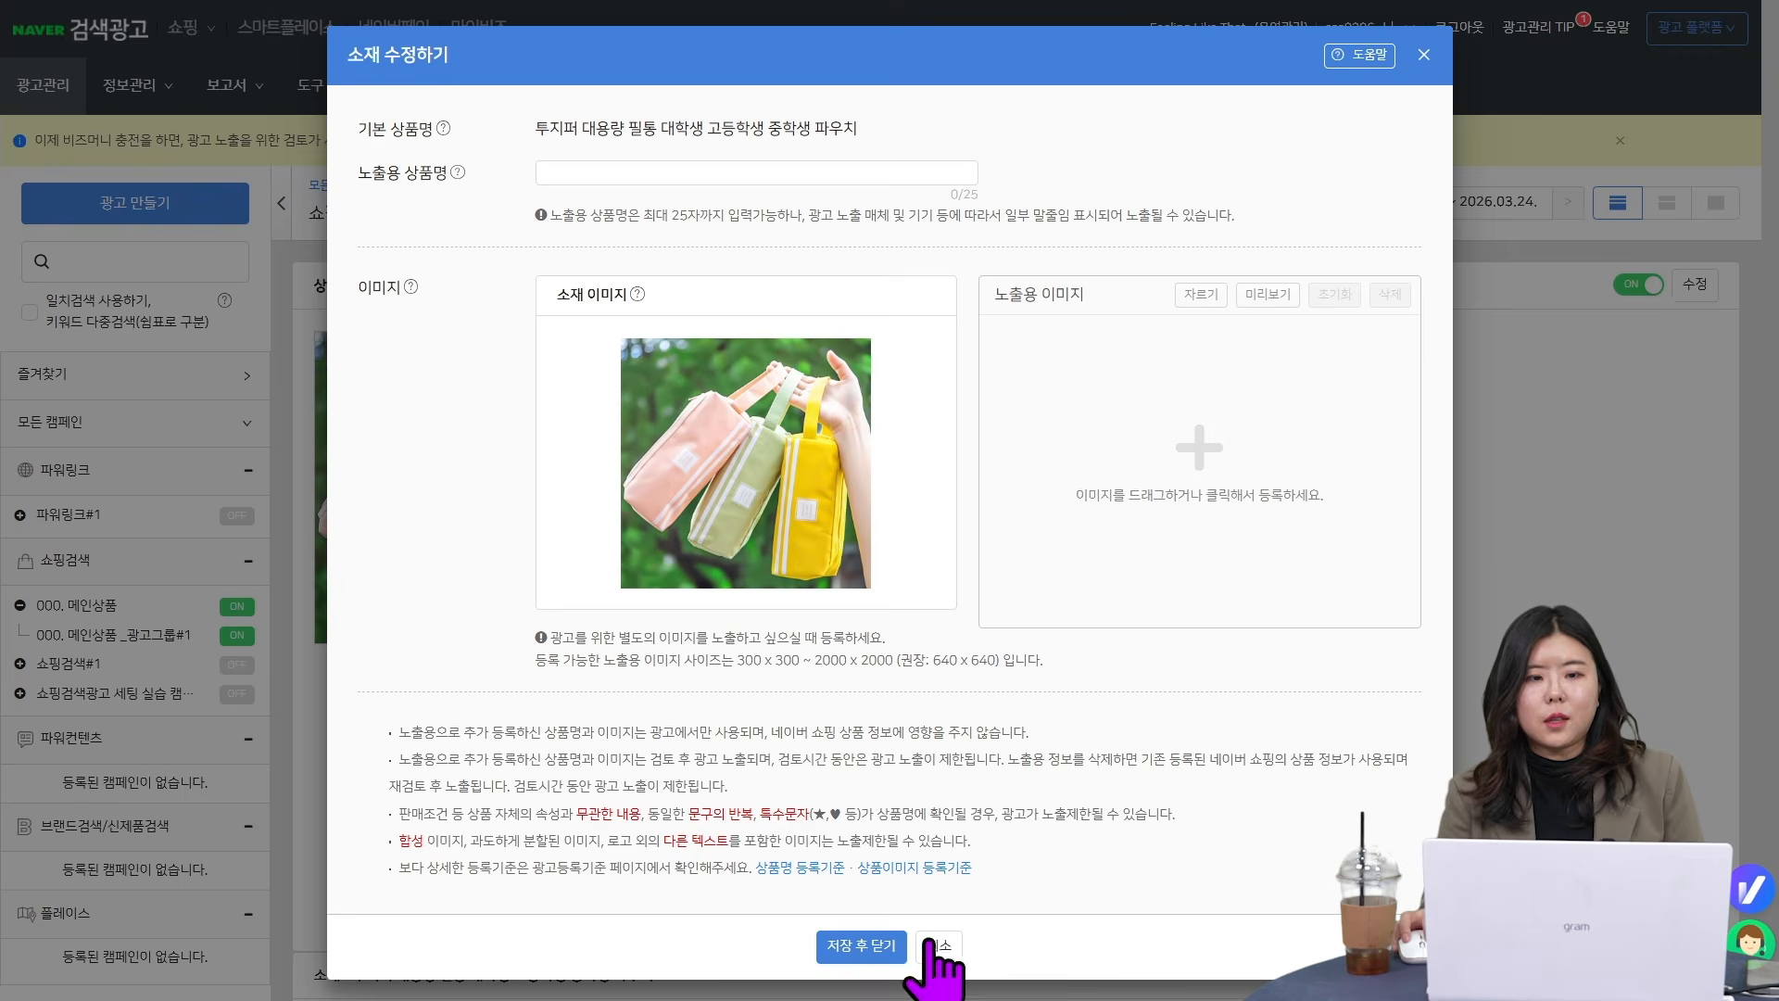
left_click(899, 942)
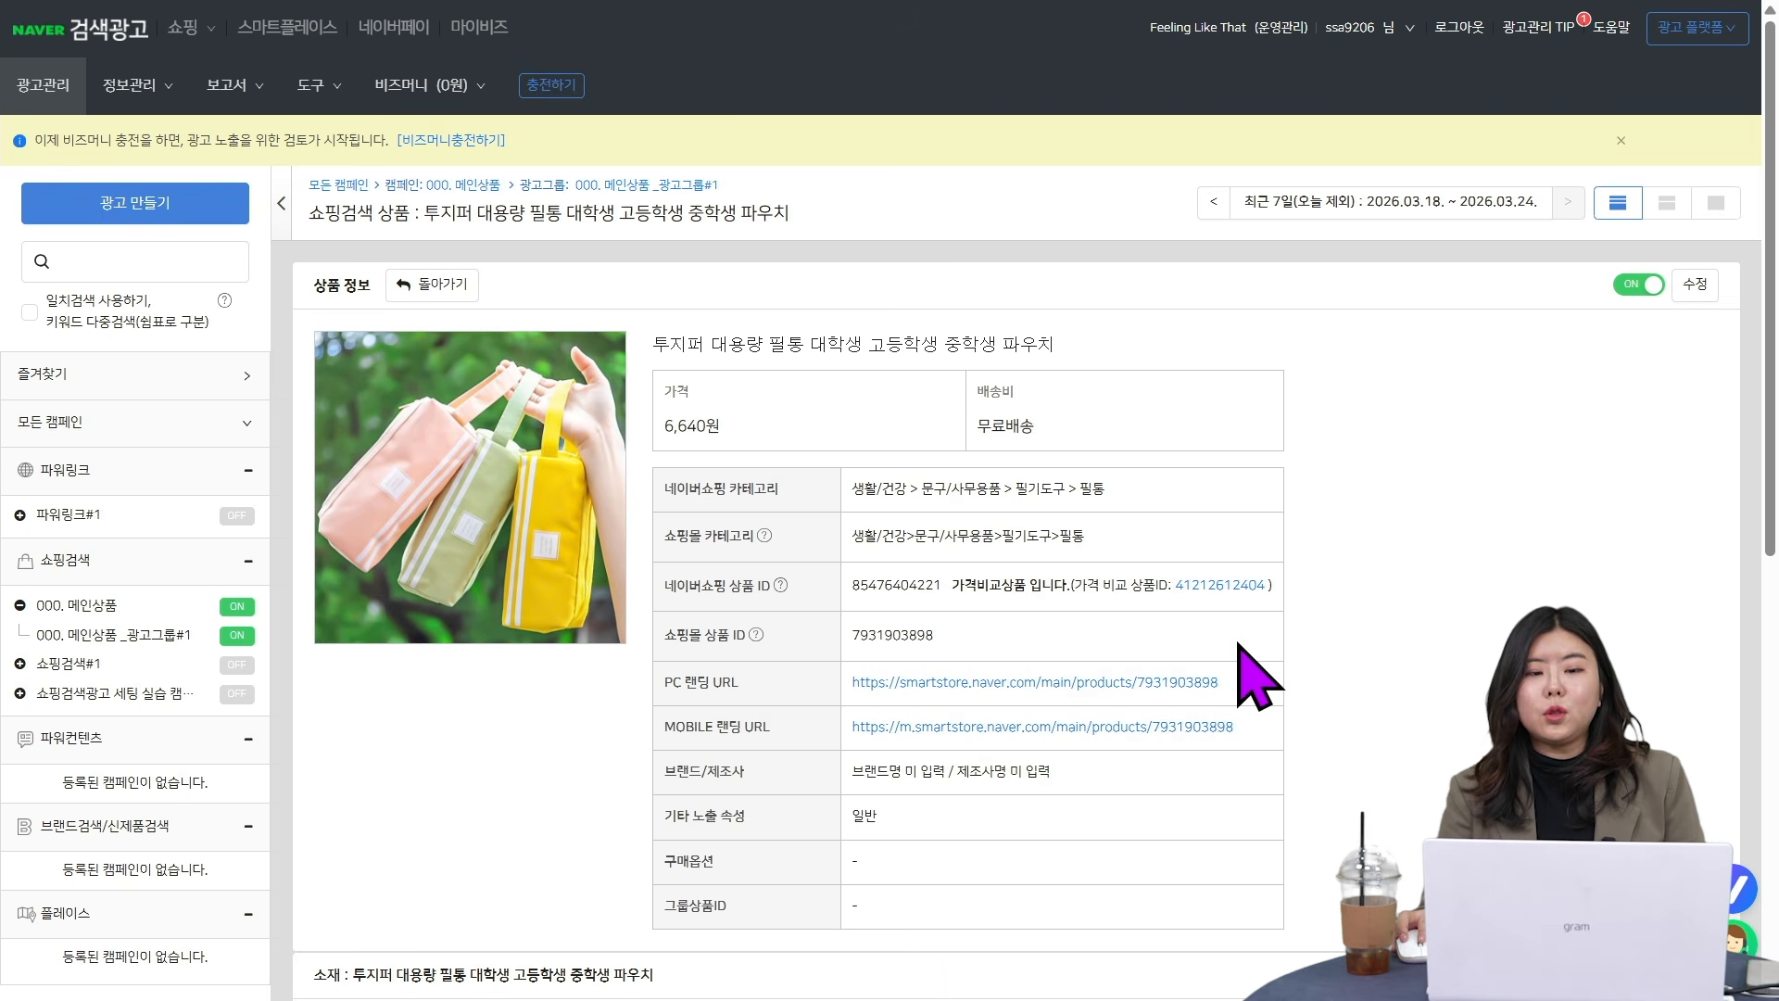
scroll(1232, 651, "down", 5)
scroll(1229, 655, "up", 5)
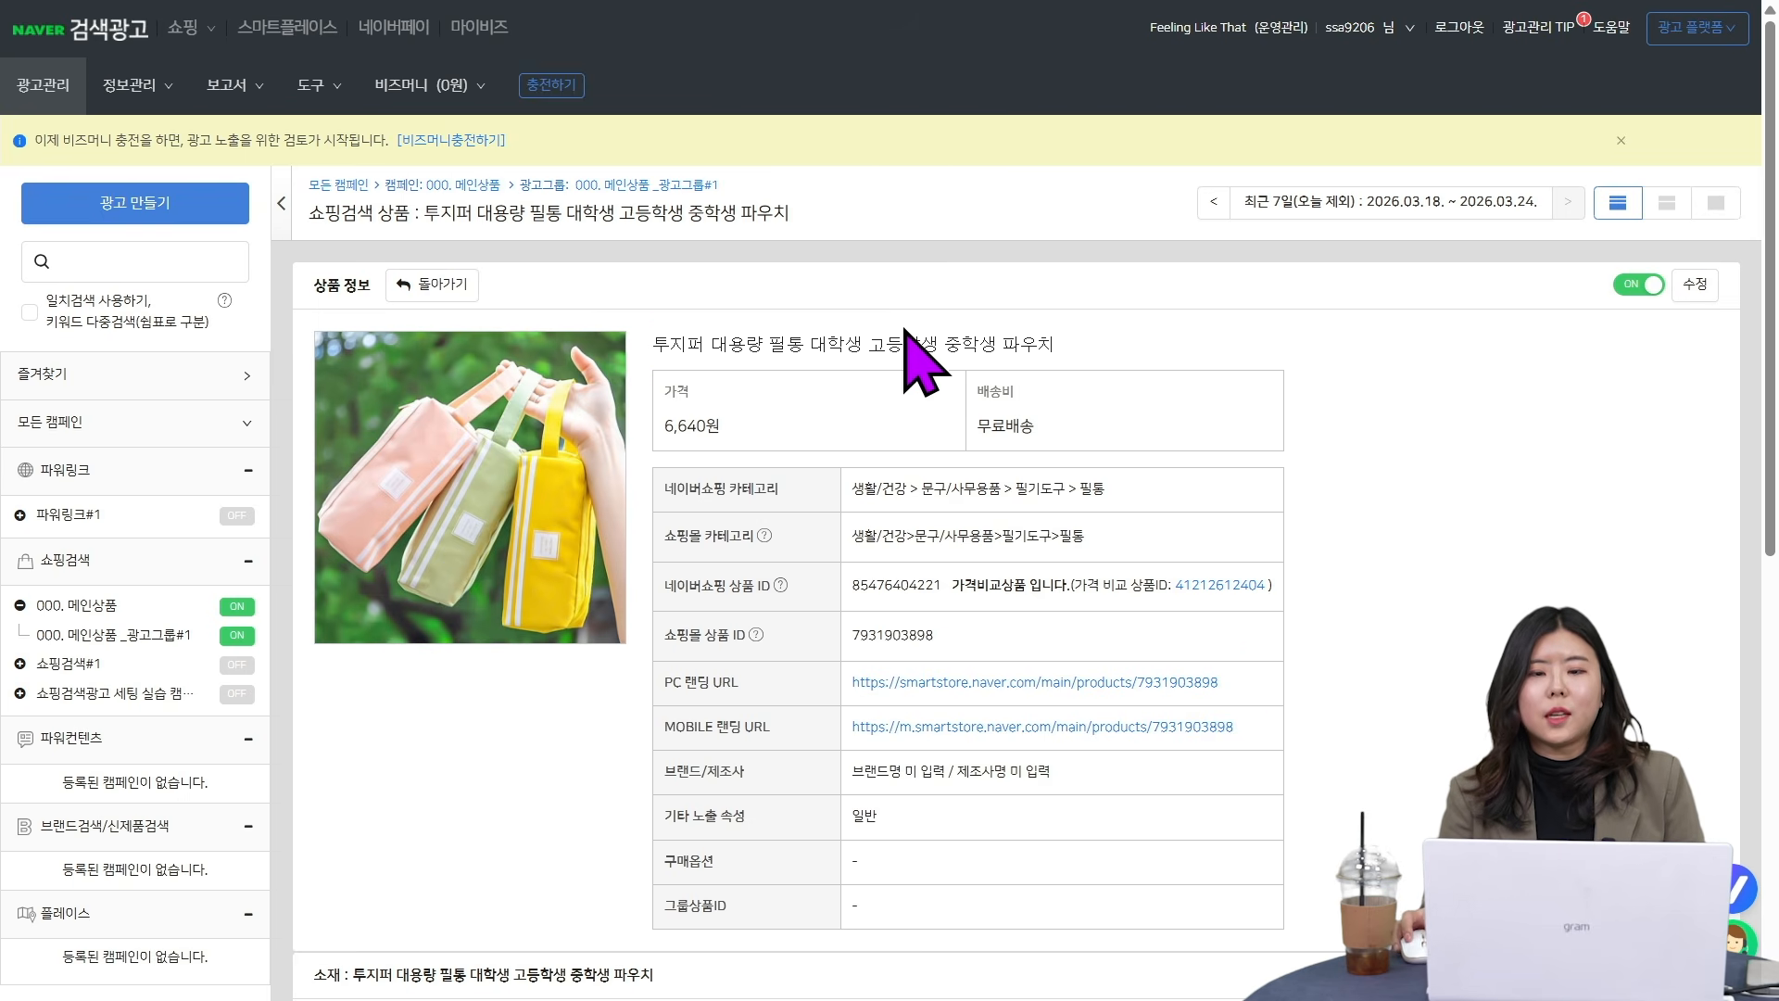
- Reopen the ad's edit form and try 투지퍼대용량 / 대학생파우치 / 대용량파우치, then 파우치 중학생 고등학생 as the display name (노출용 상품명)
left_click(1695, 283)
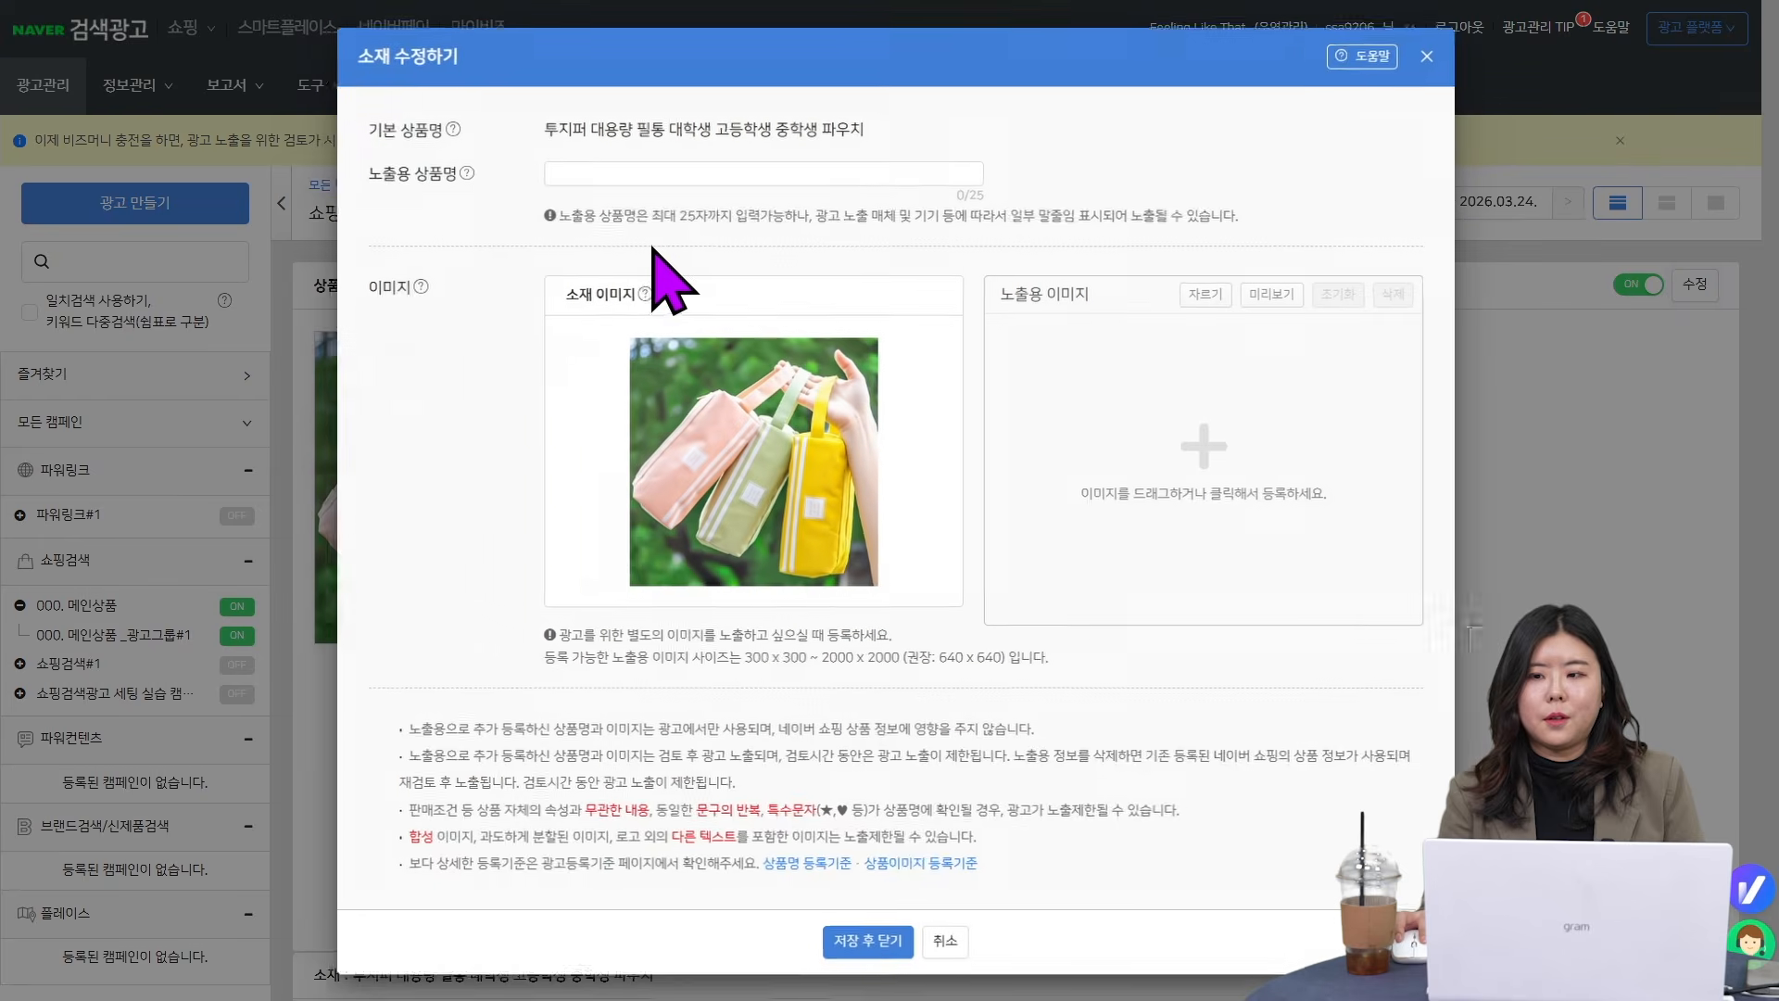
left_click_drag(534, 128, 867, 128)
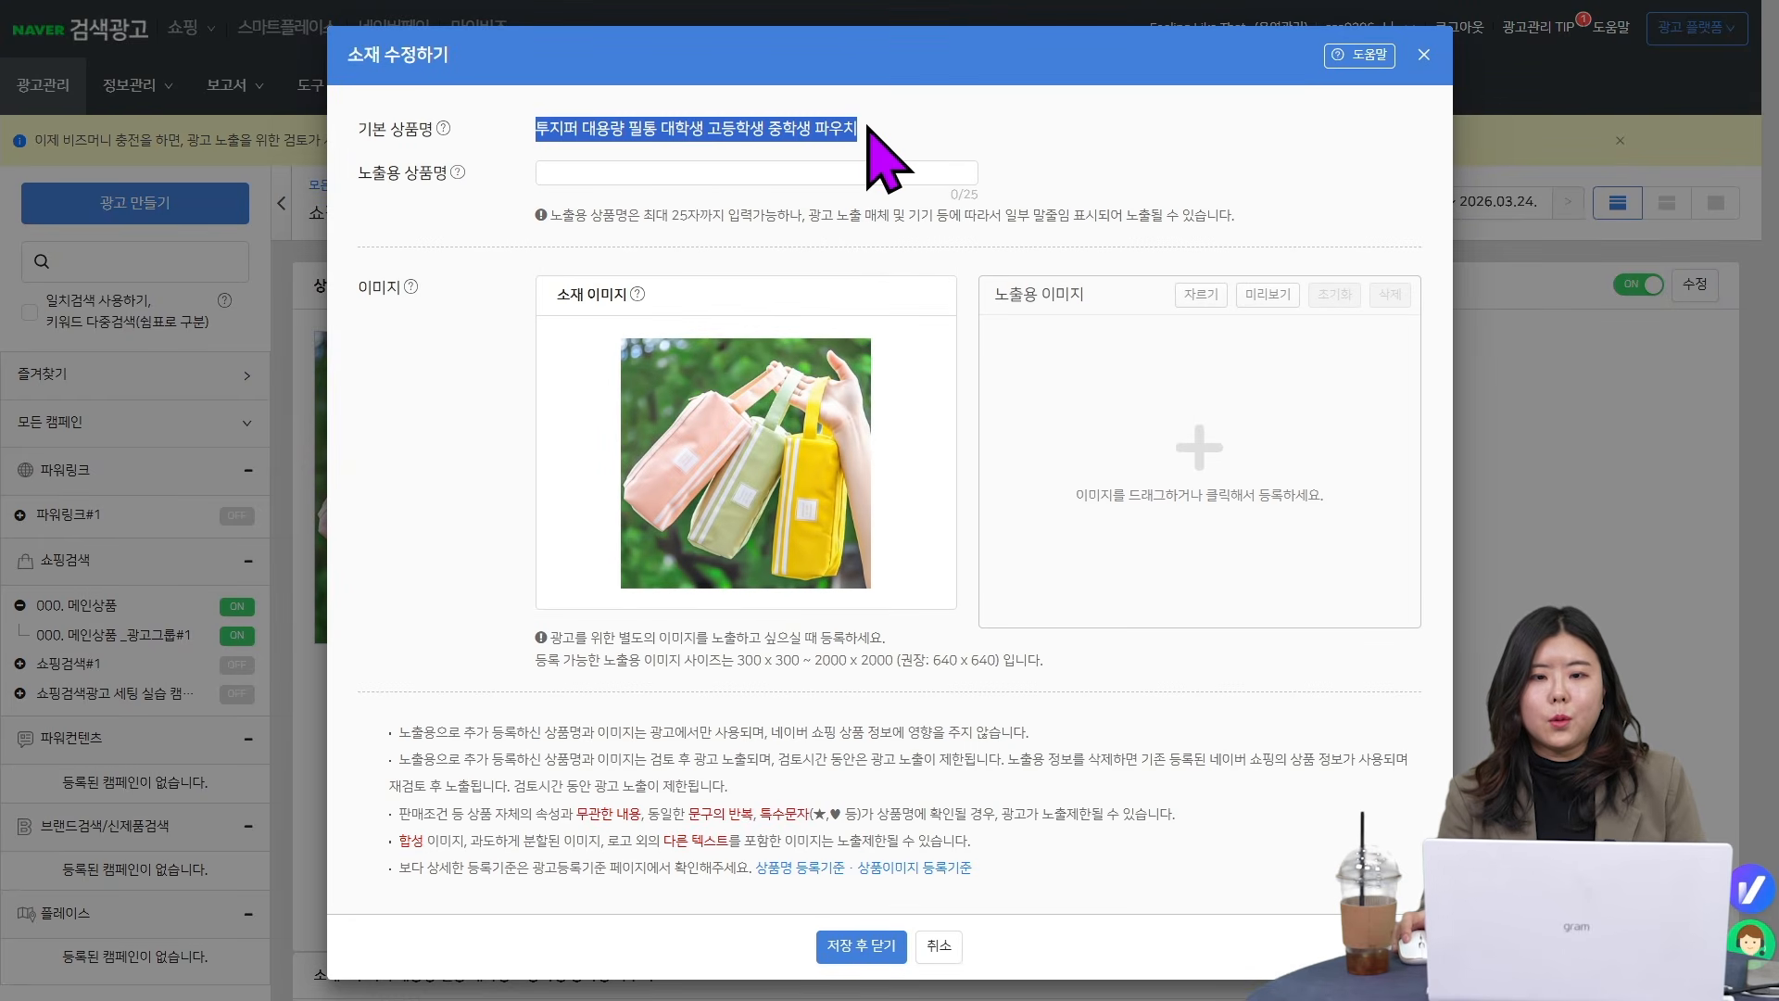
left_click(941, 170)
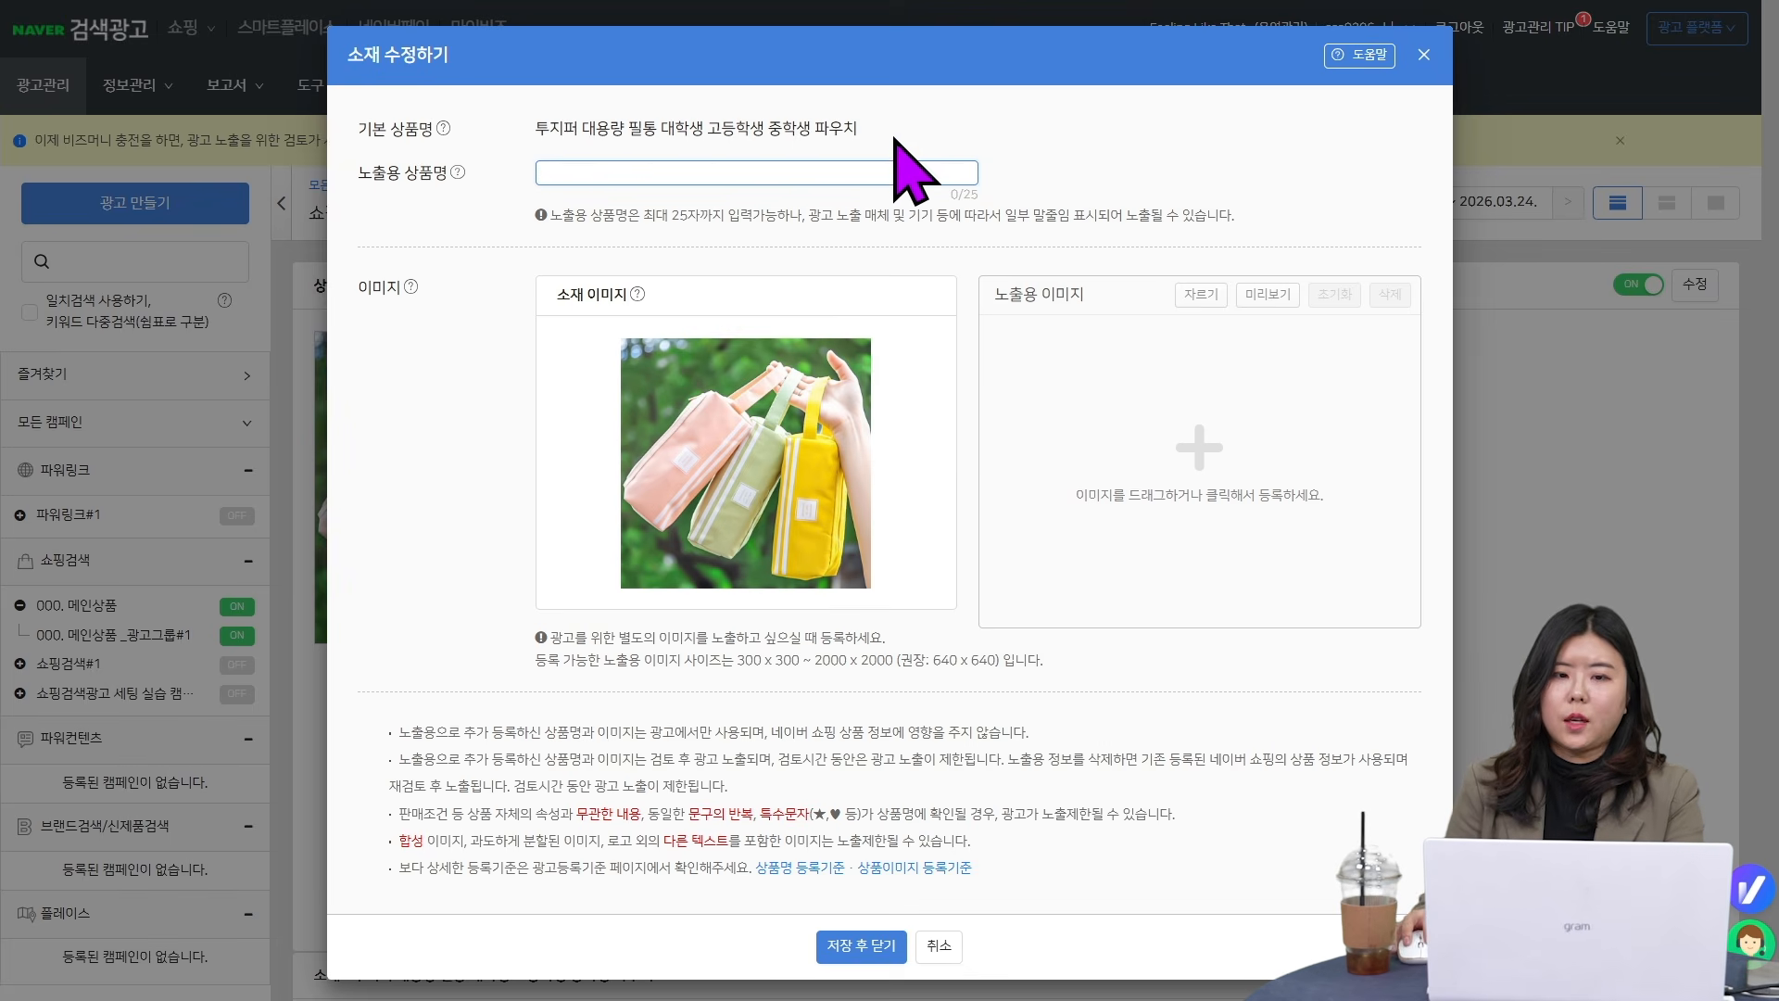
type("티")
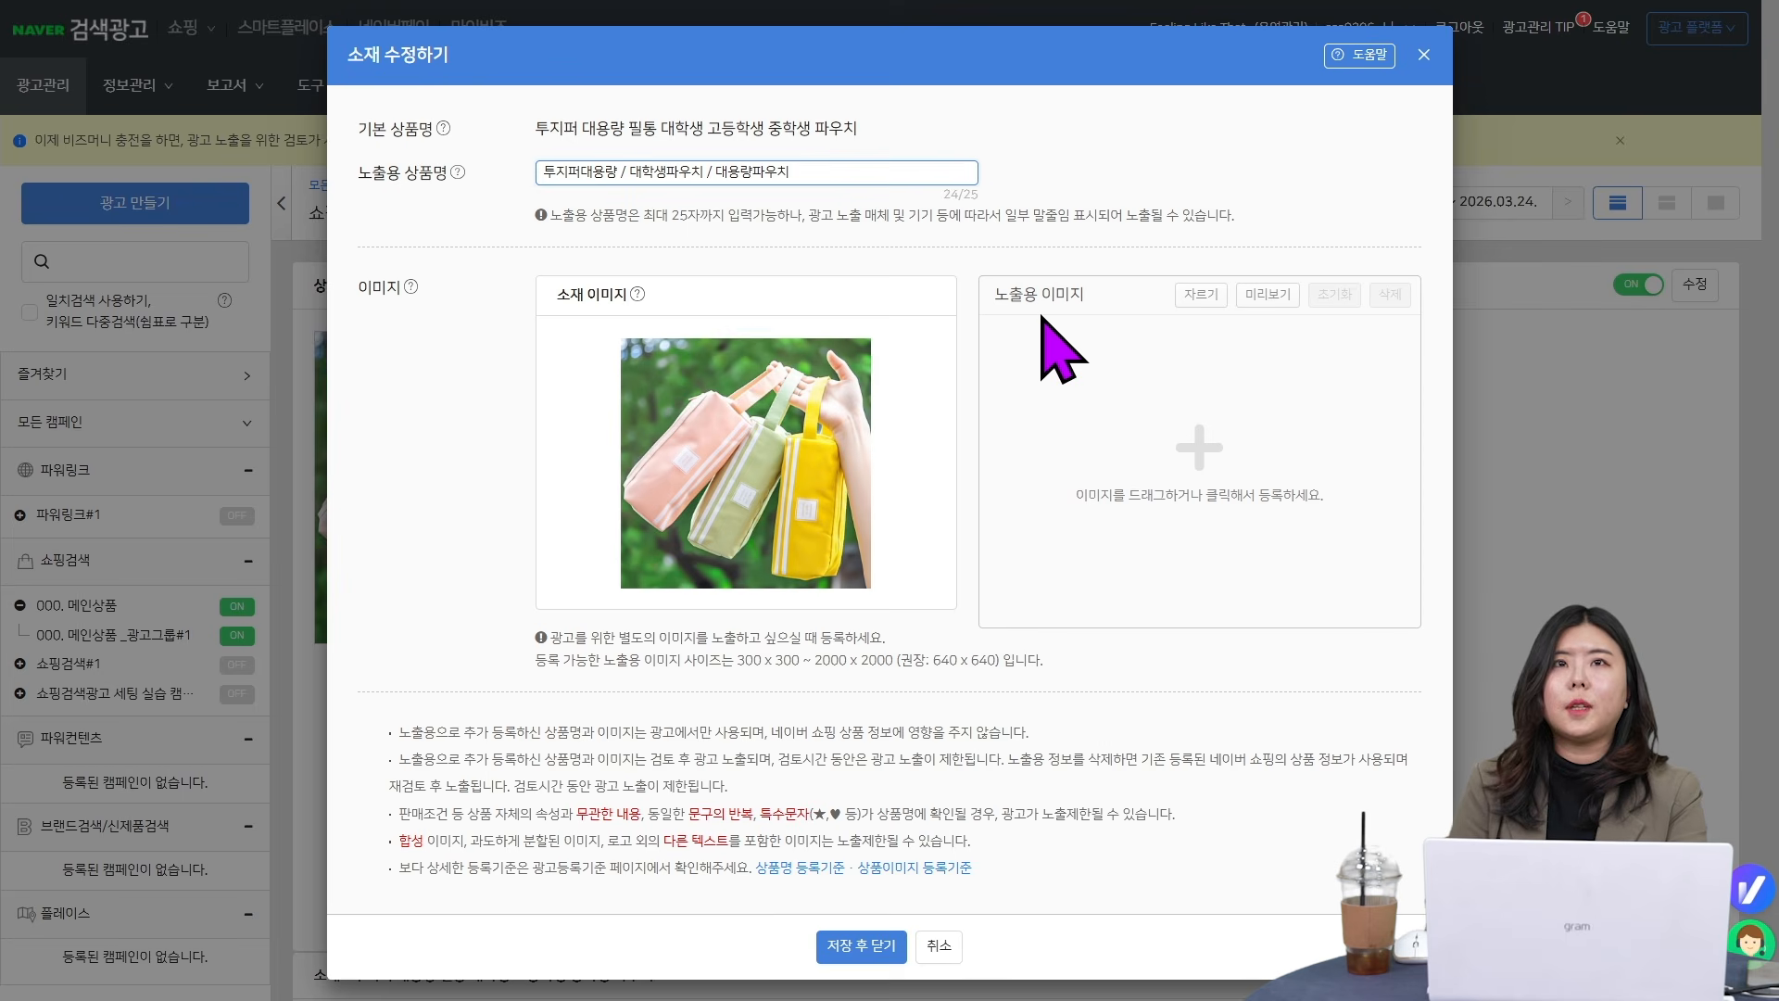
left_click_drag(797, 172, 541, 173)
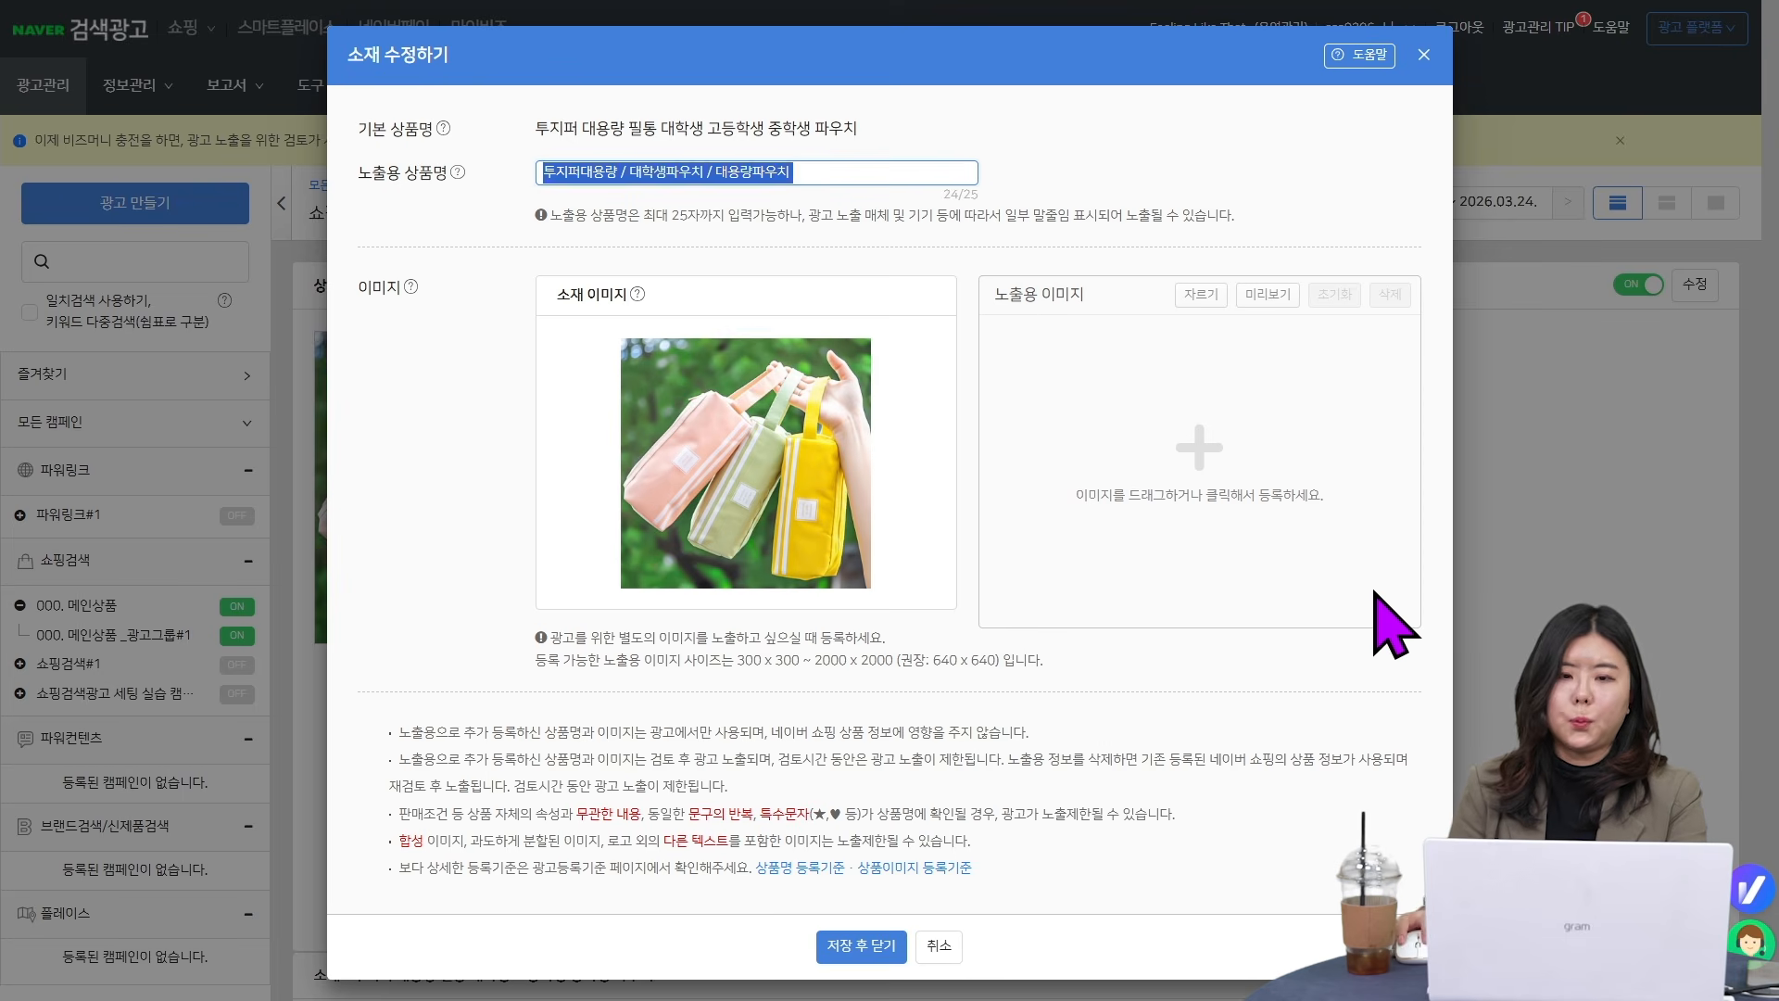
key("BackSpace")
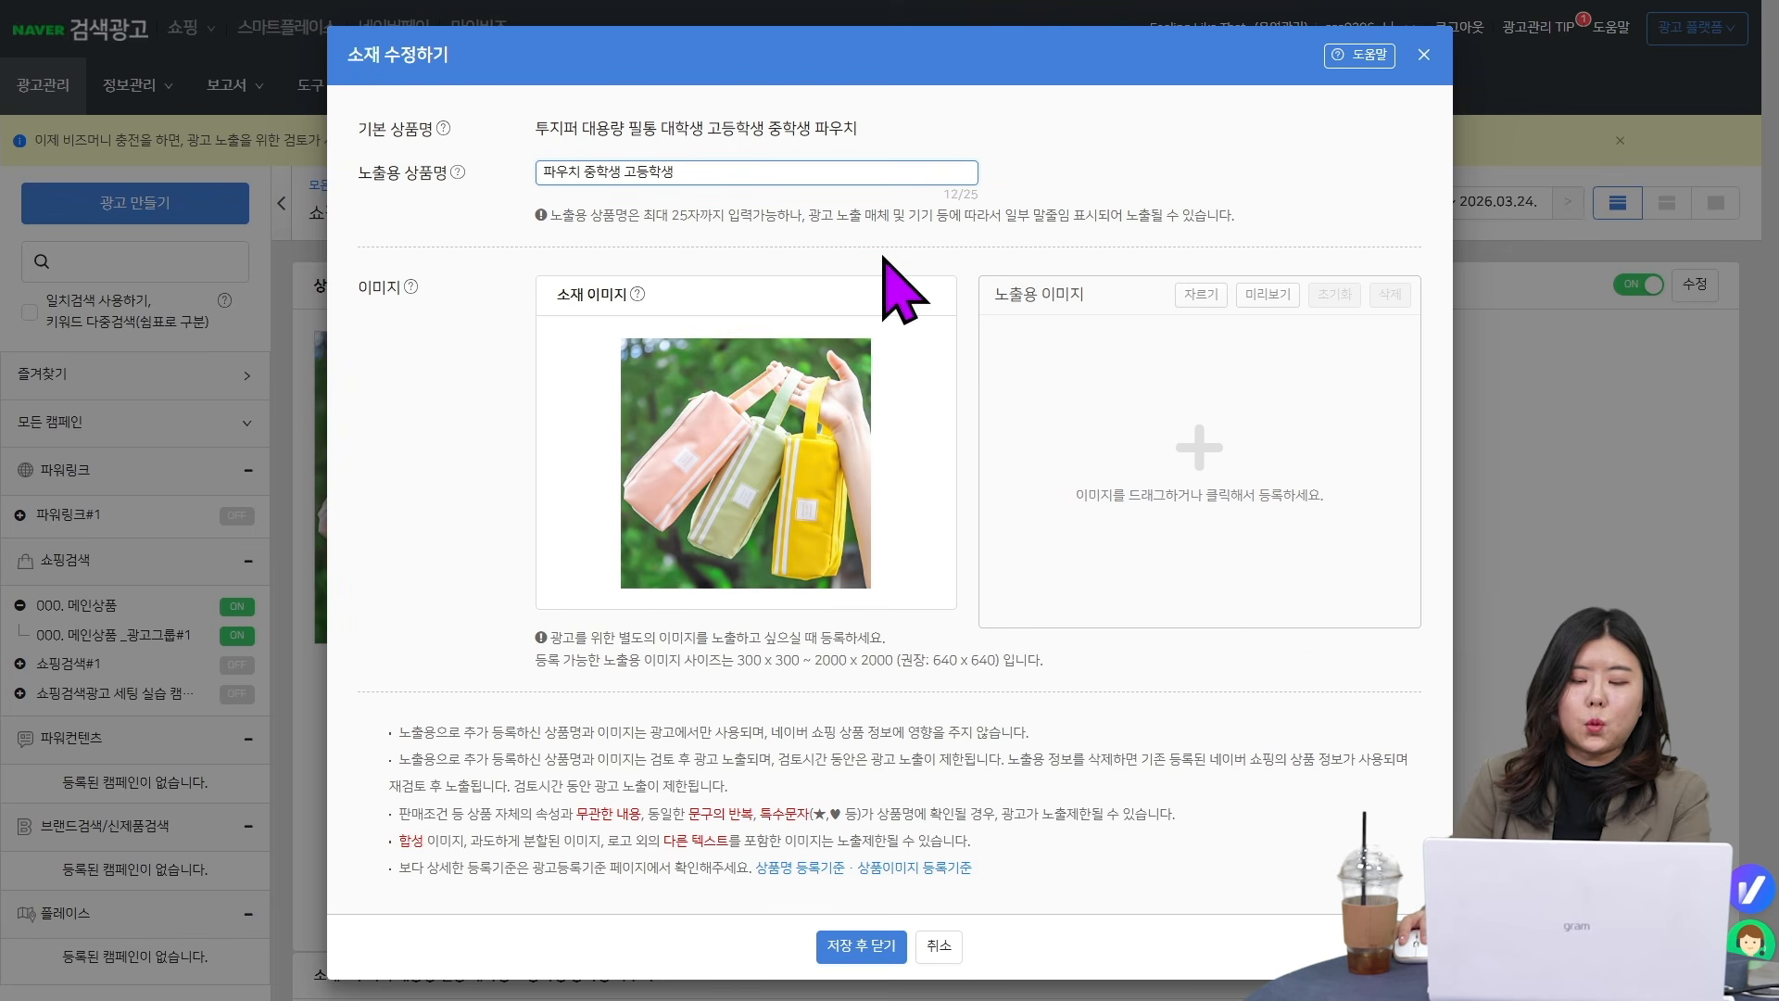
- Replace the ad's display name (노출용 상품명) with 화장품 컬러파우치 대학생 직장인 대용량 투지퍼 and save the ad
left_click_drag(816, 173, 326, 146)
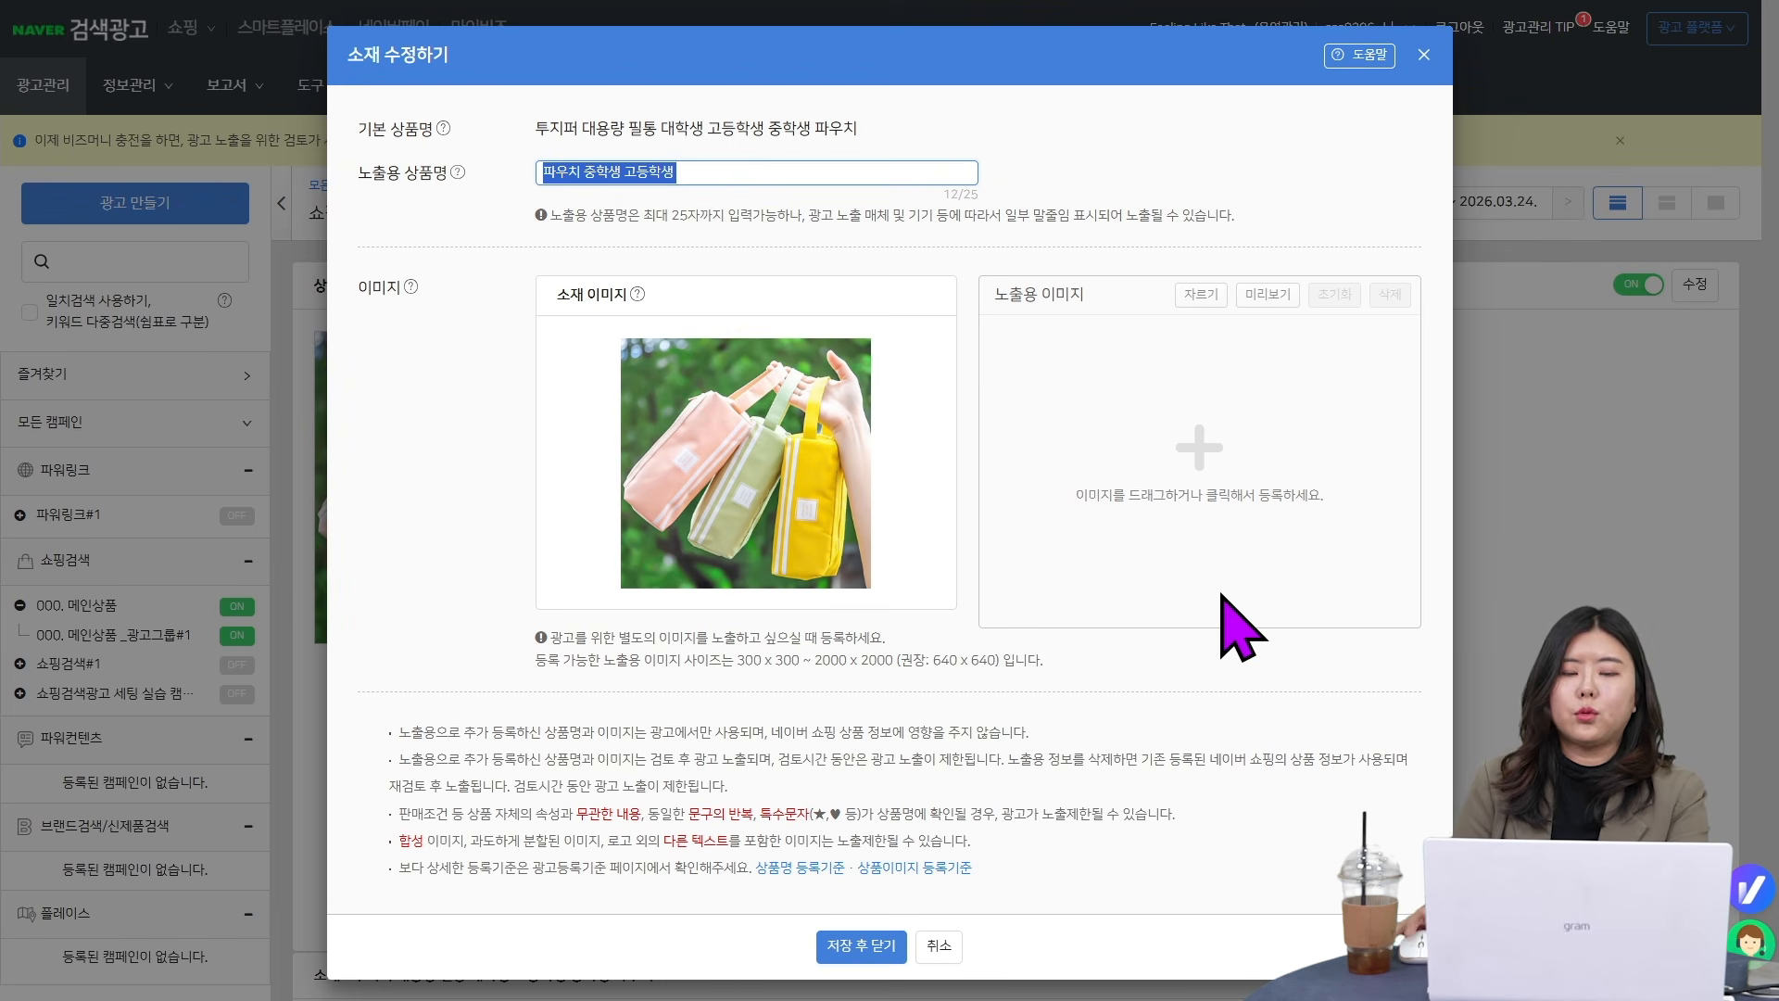
key("BackSpace")
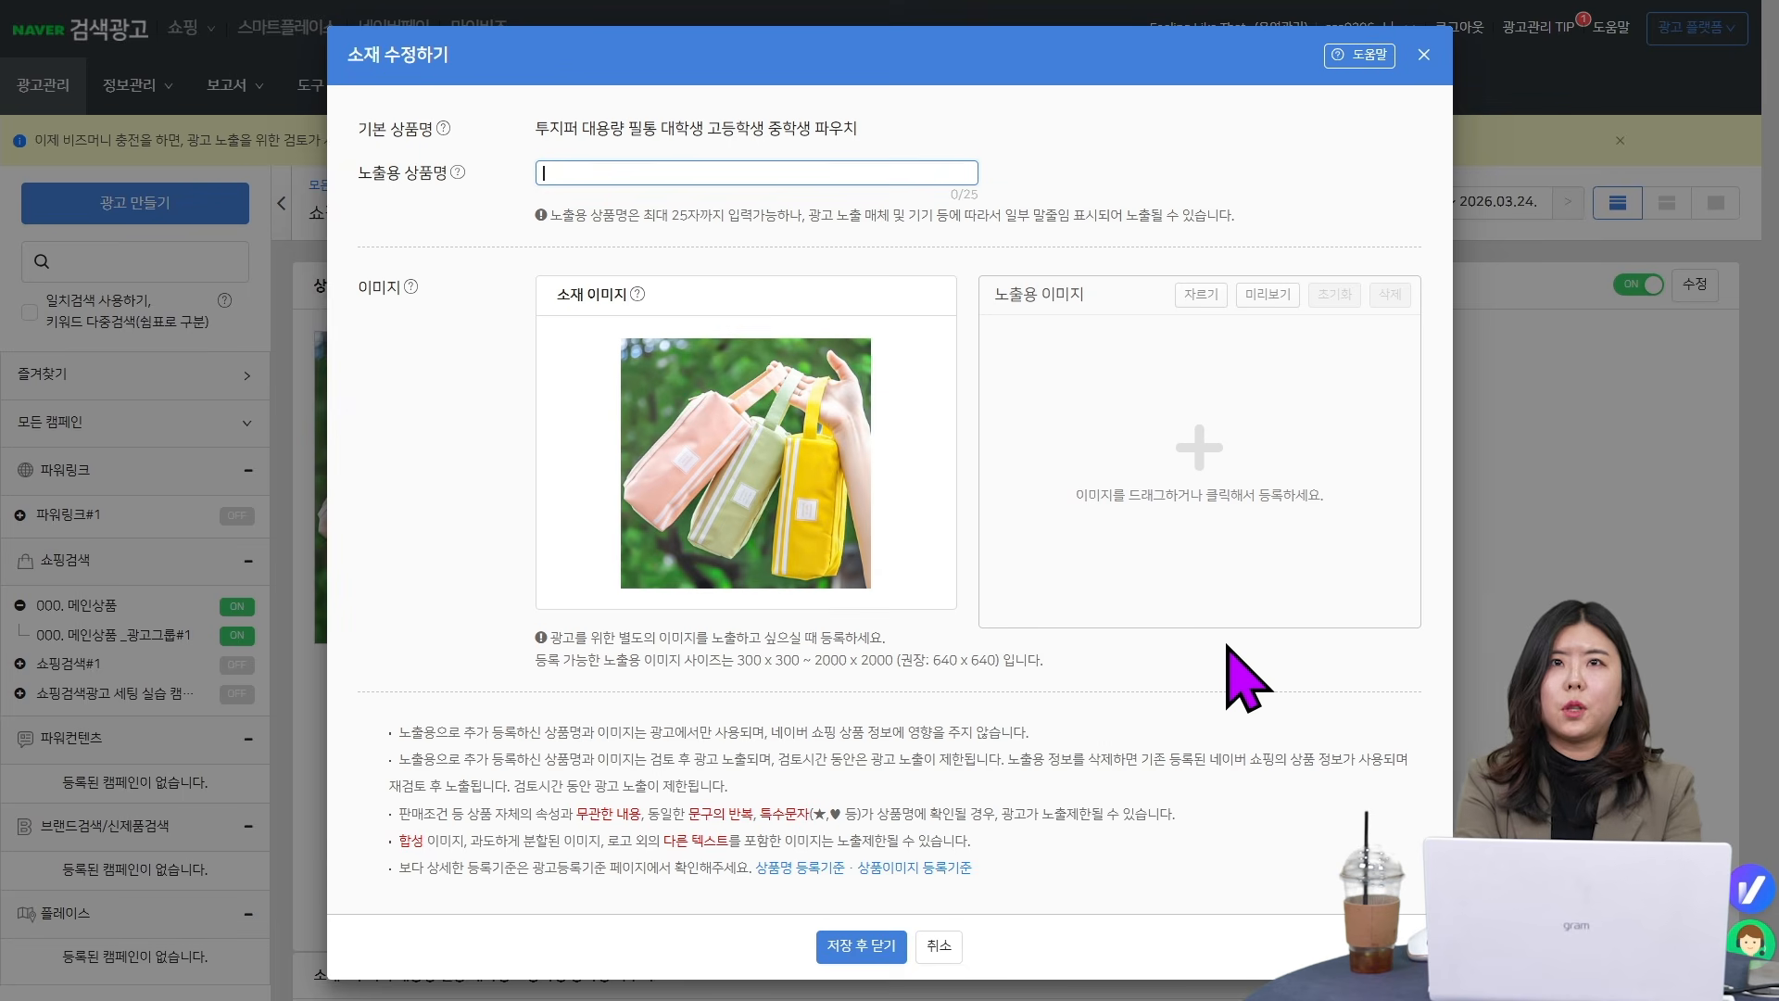
type("화장품")
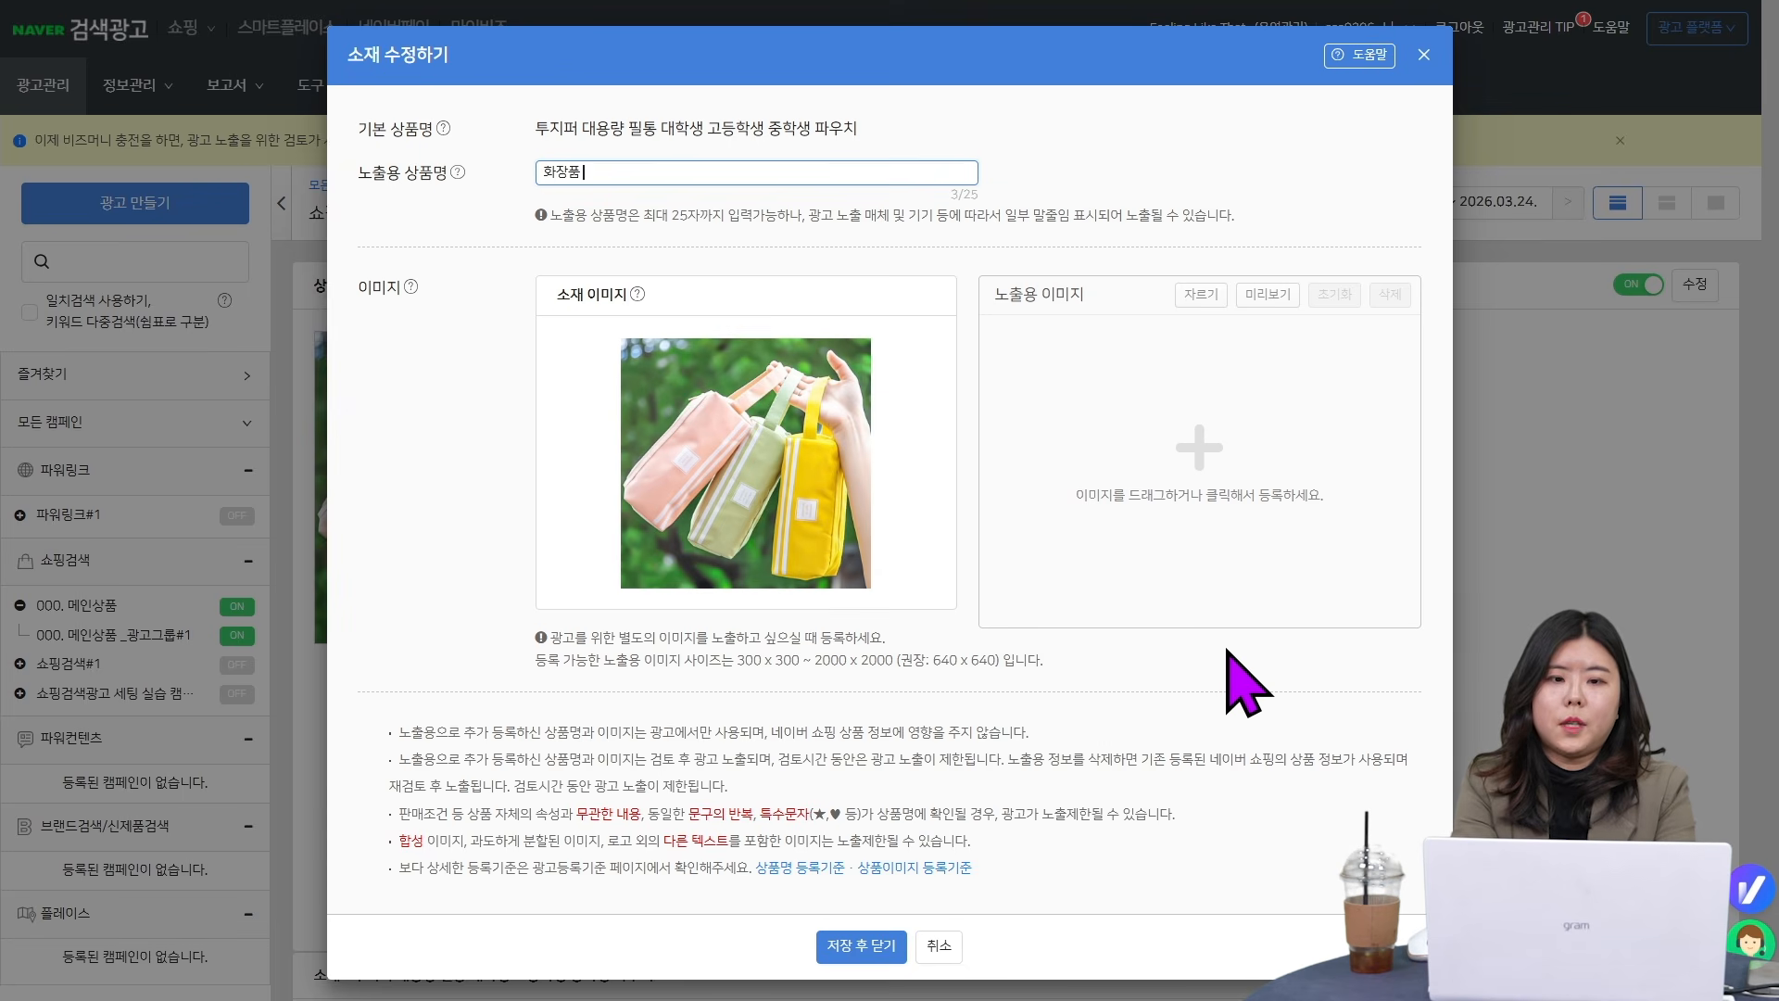
type(" 파우치")
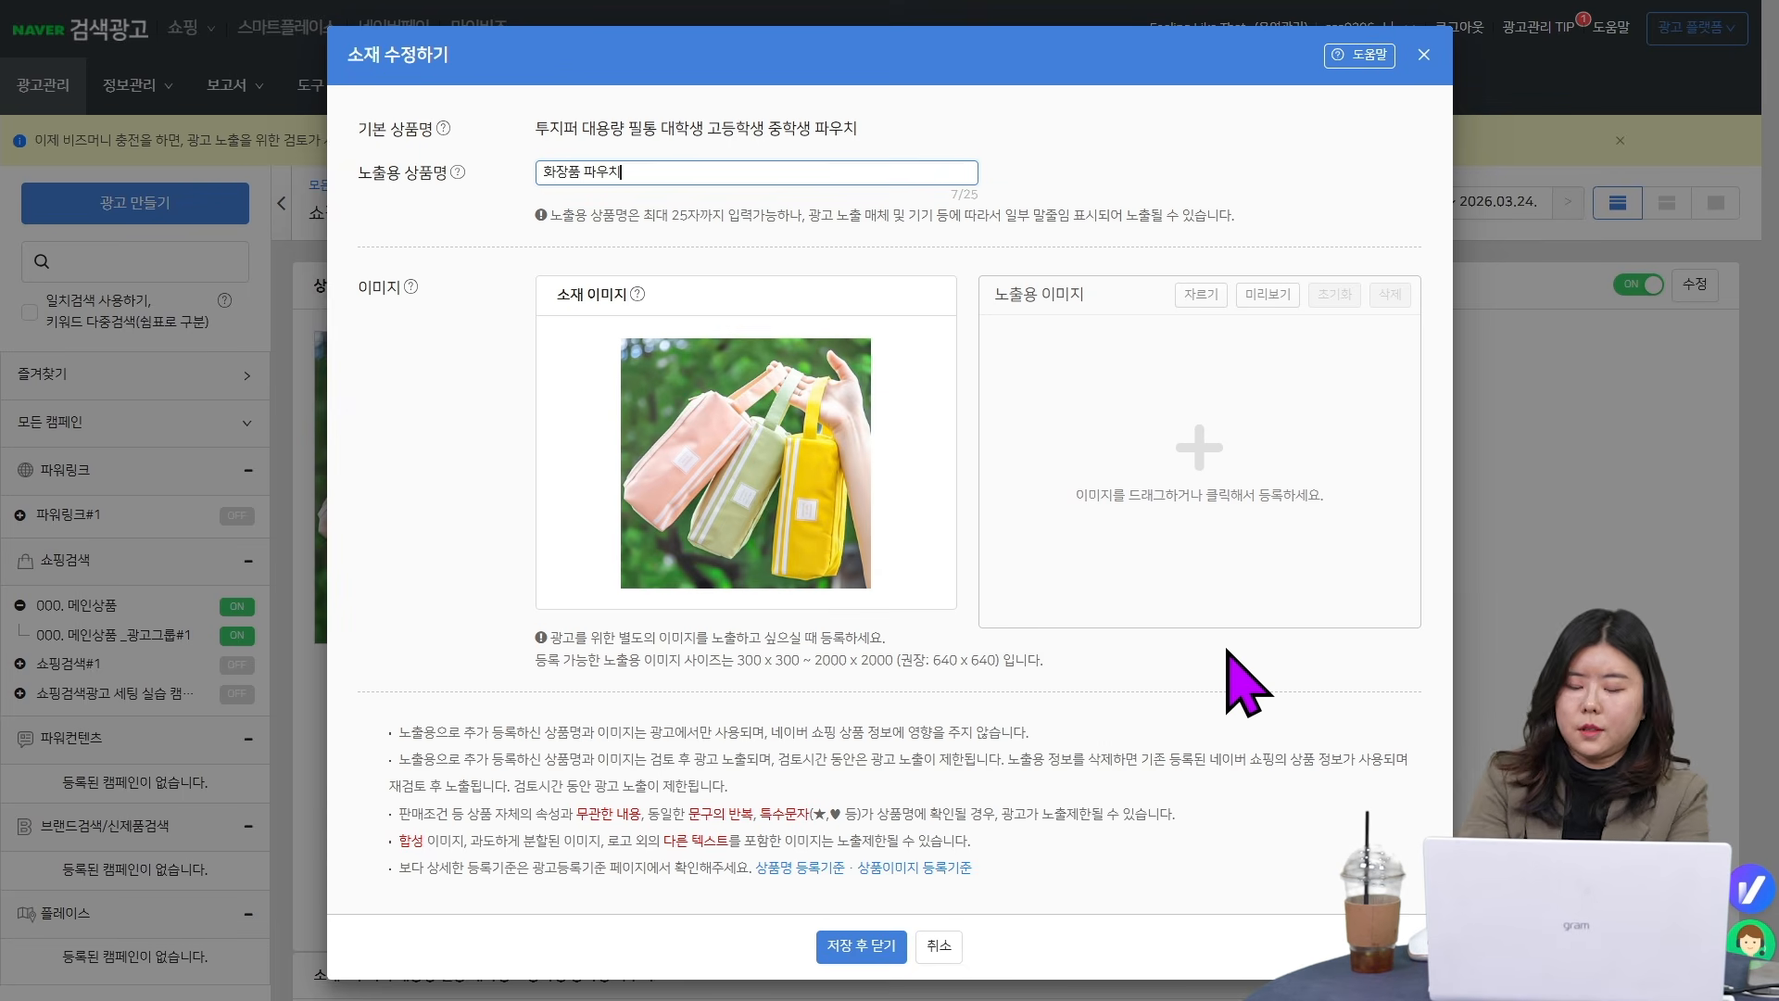
type(" 대학생 직장인 대용량 투지퍼")
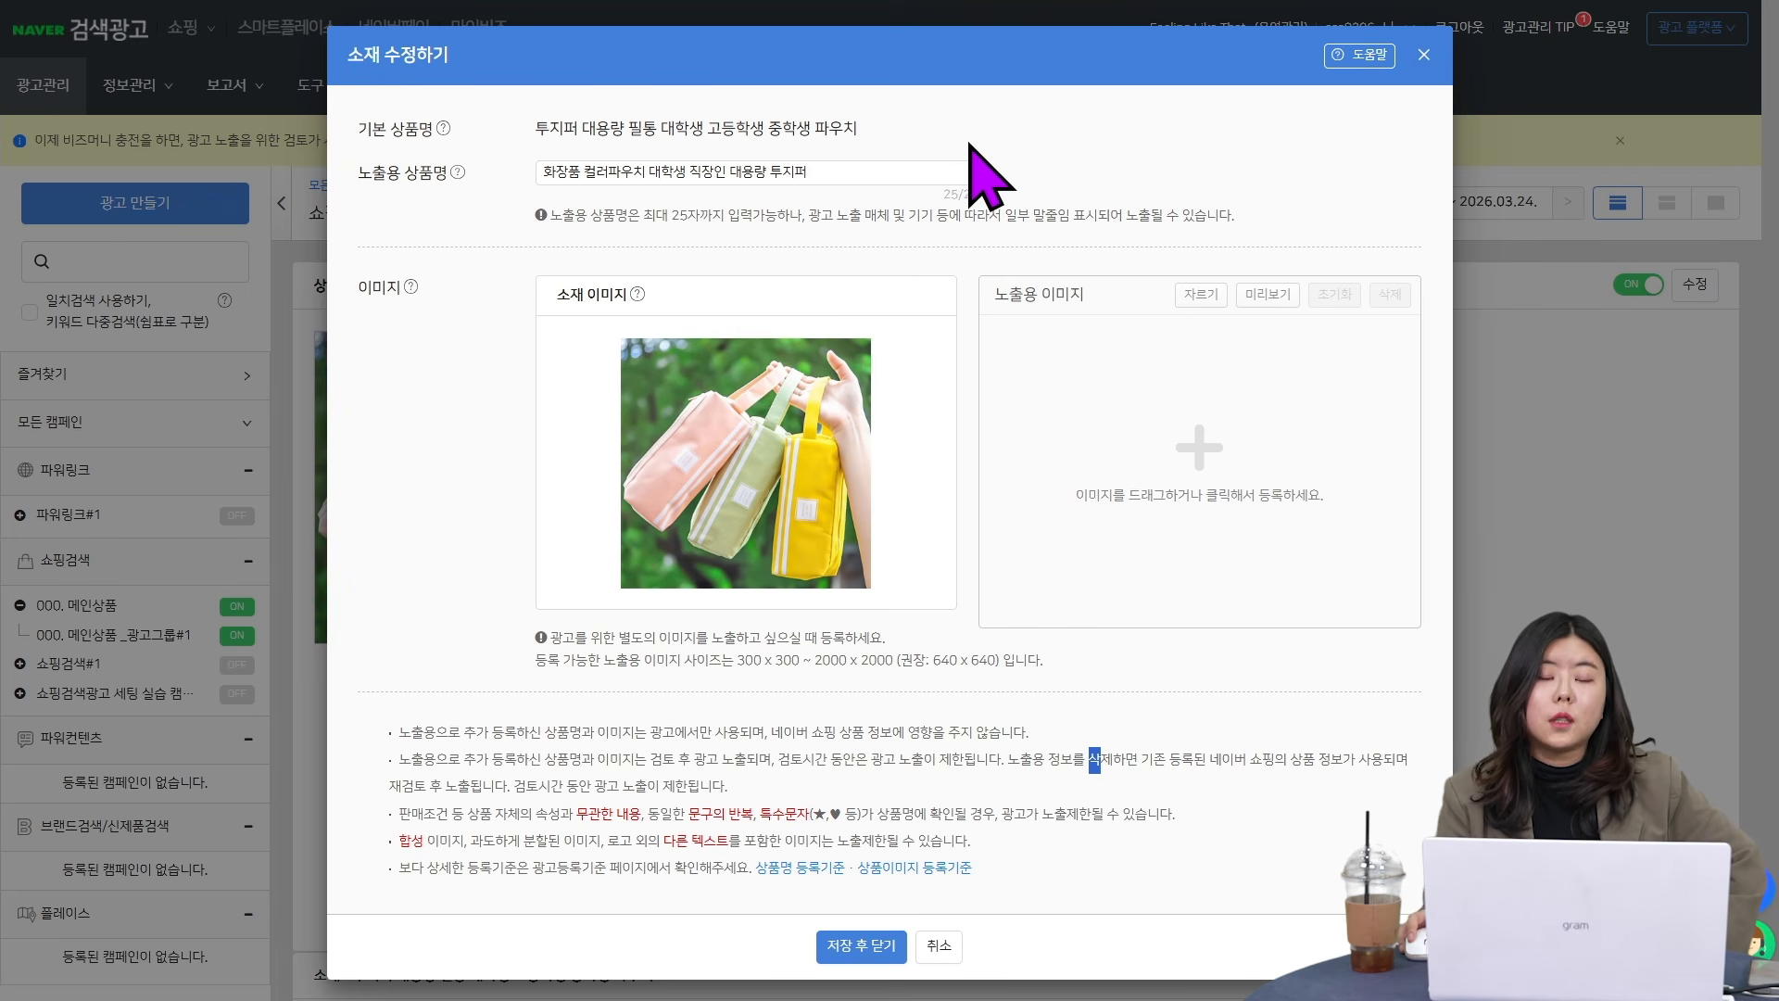
left_click(580, 176)
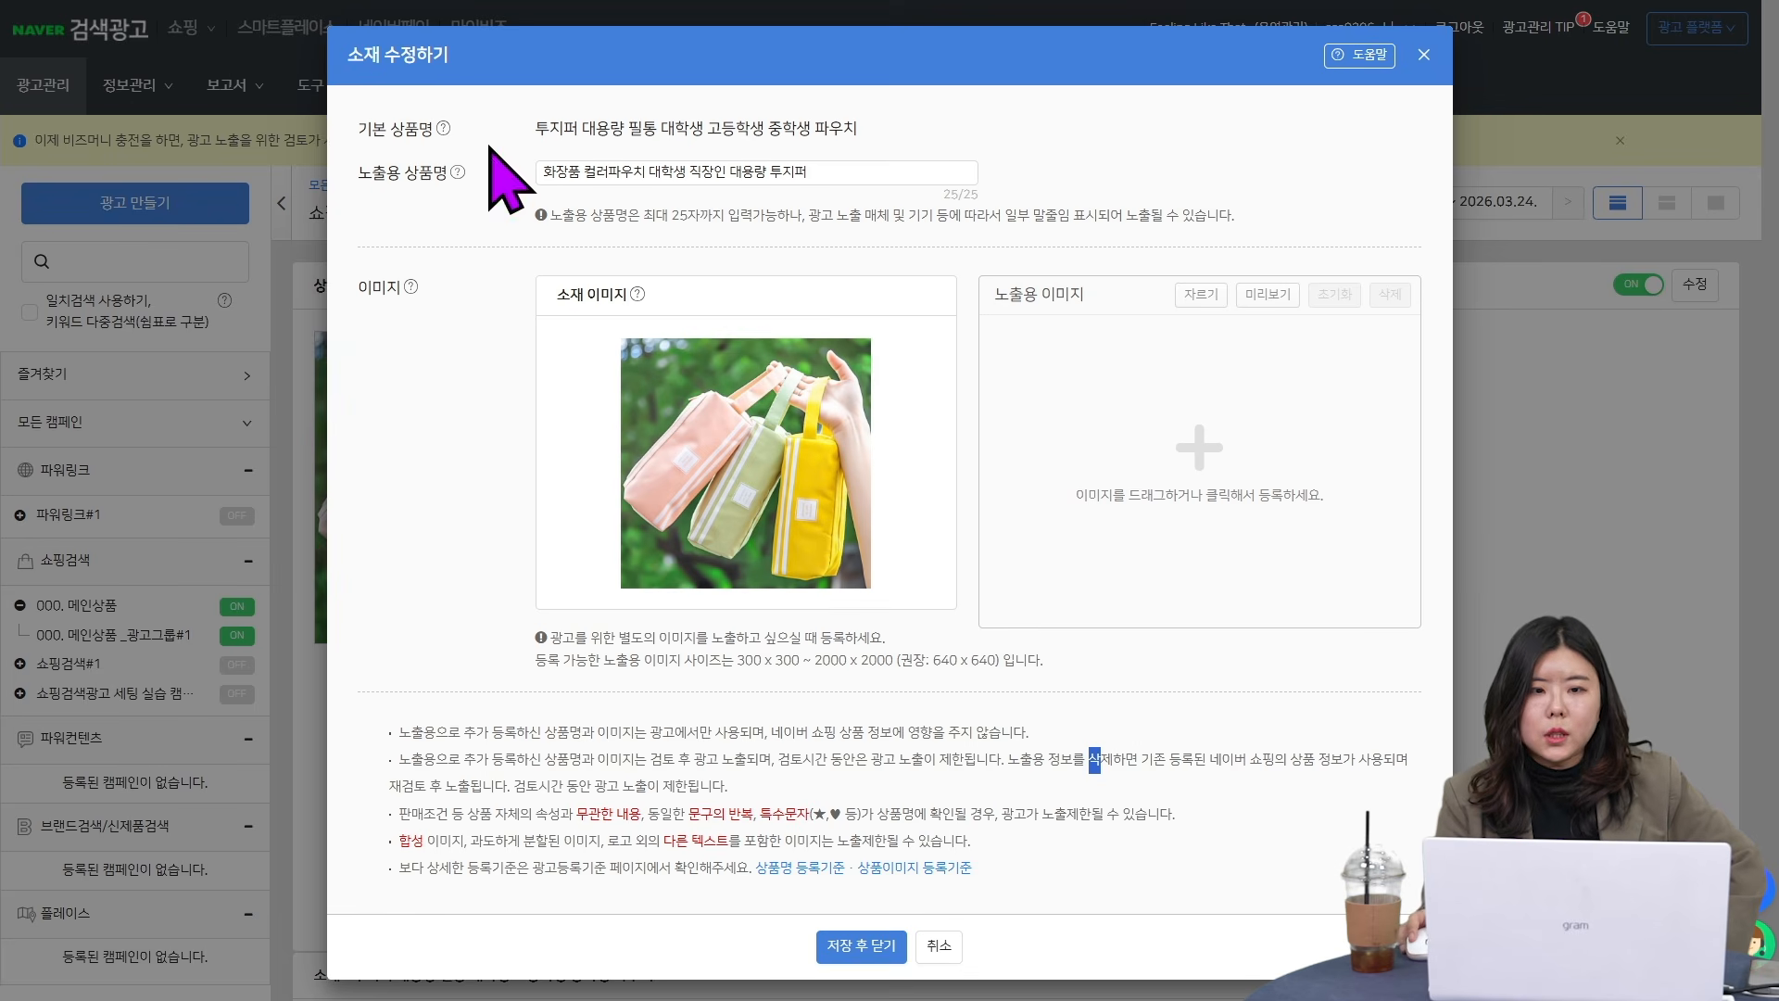
left_click(443, 127)
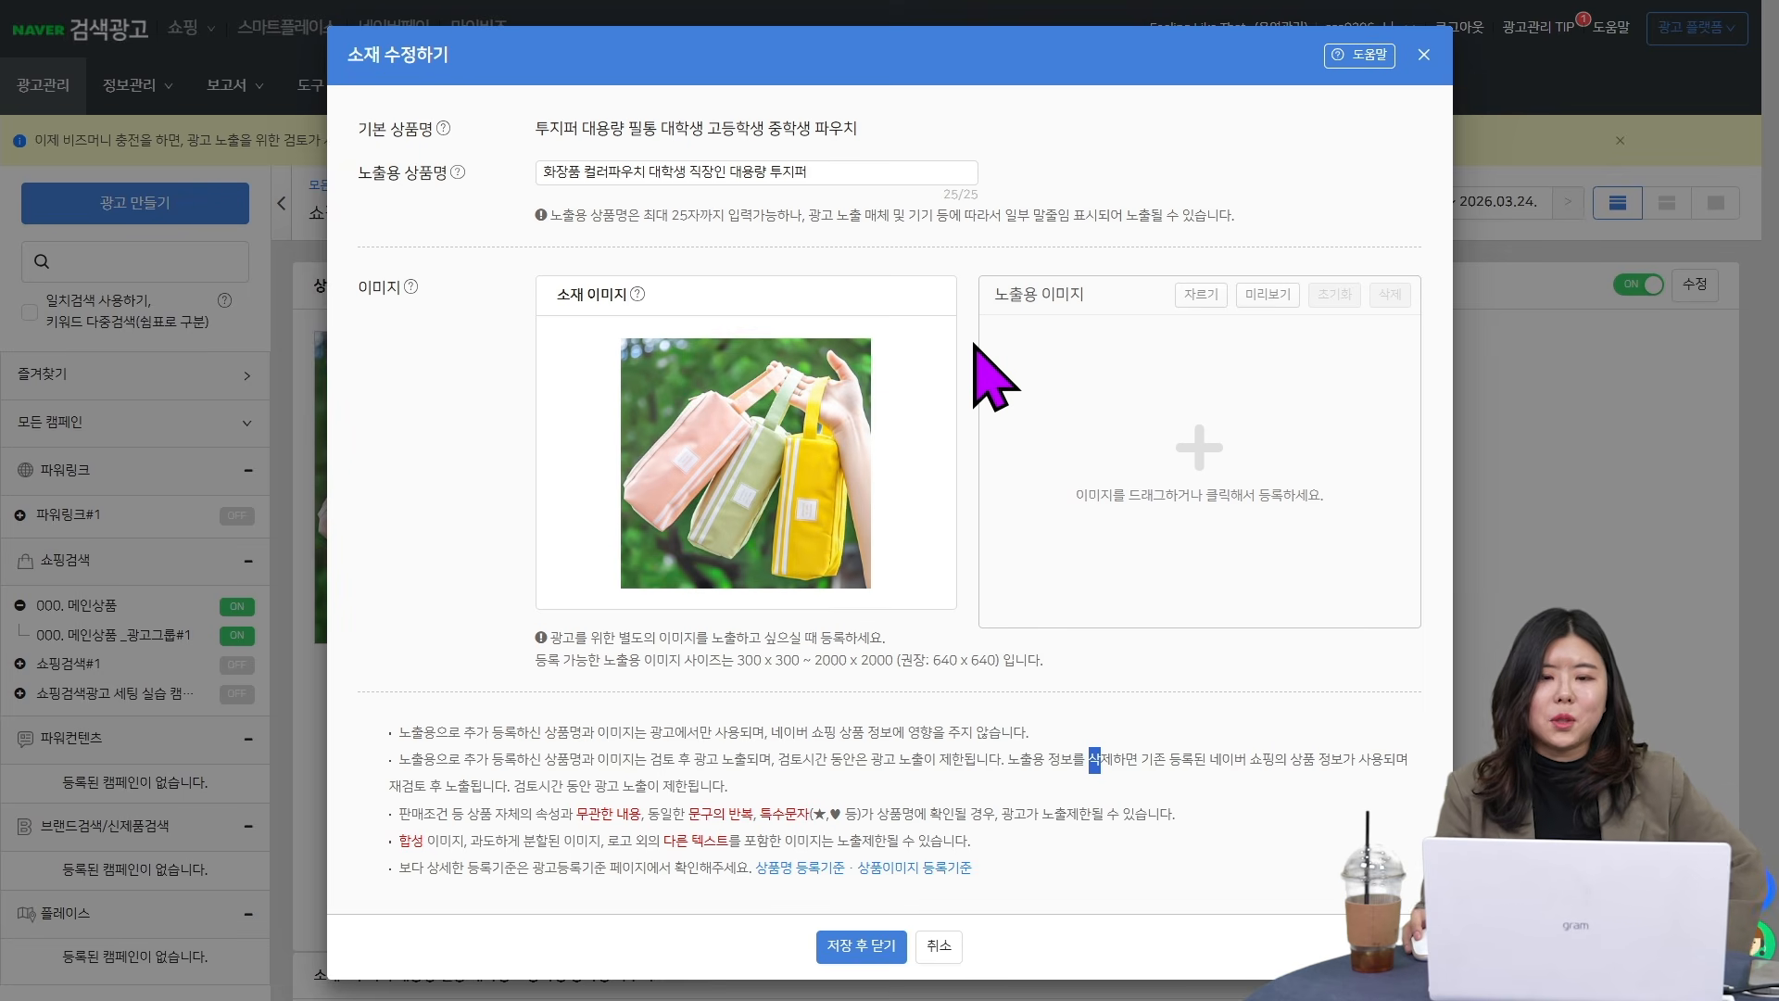
left_click(788, 176)
left_click_drag(579, 176, 561, 170)
left_click(845, 225)
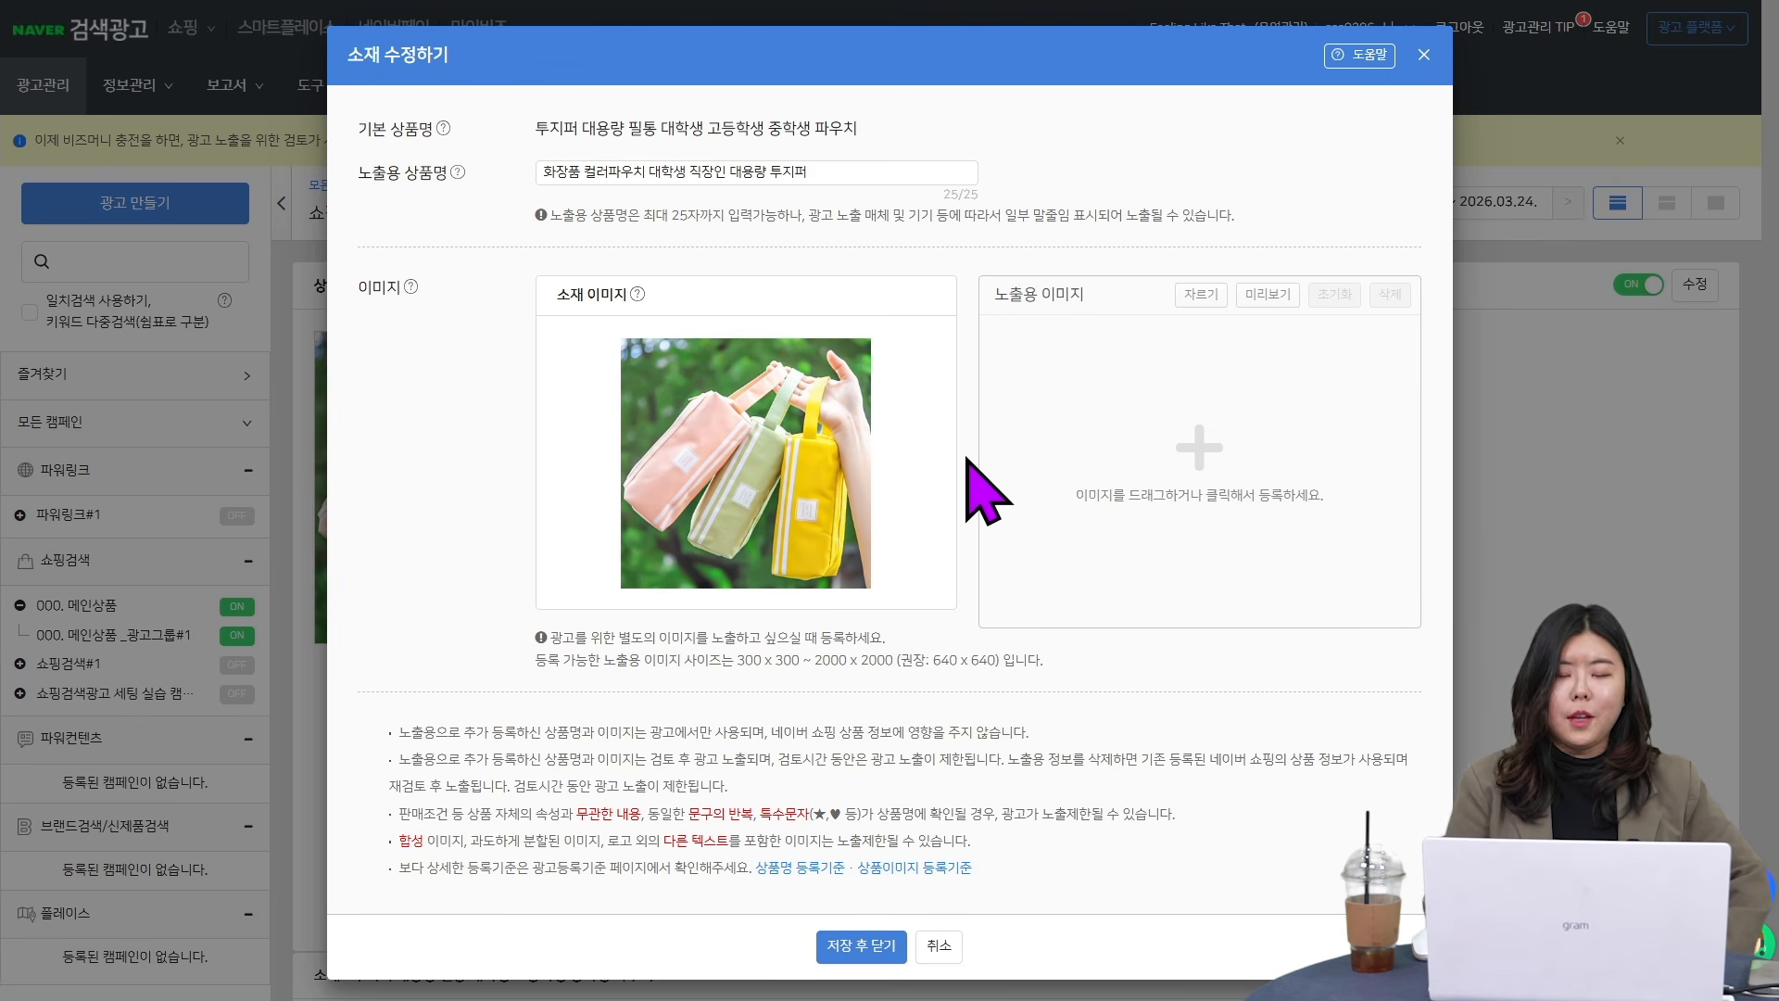
left_click(857, 947)
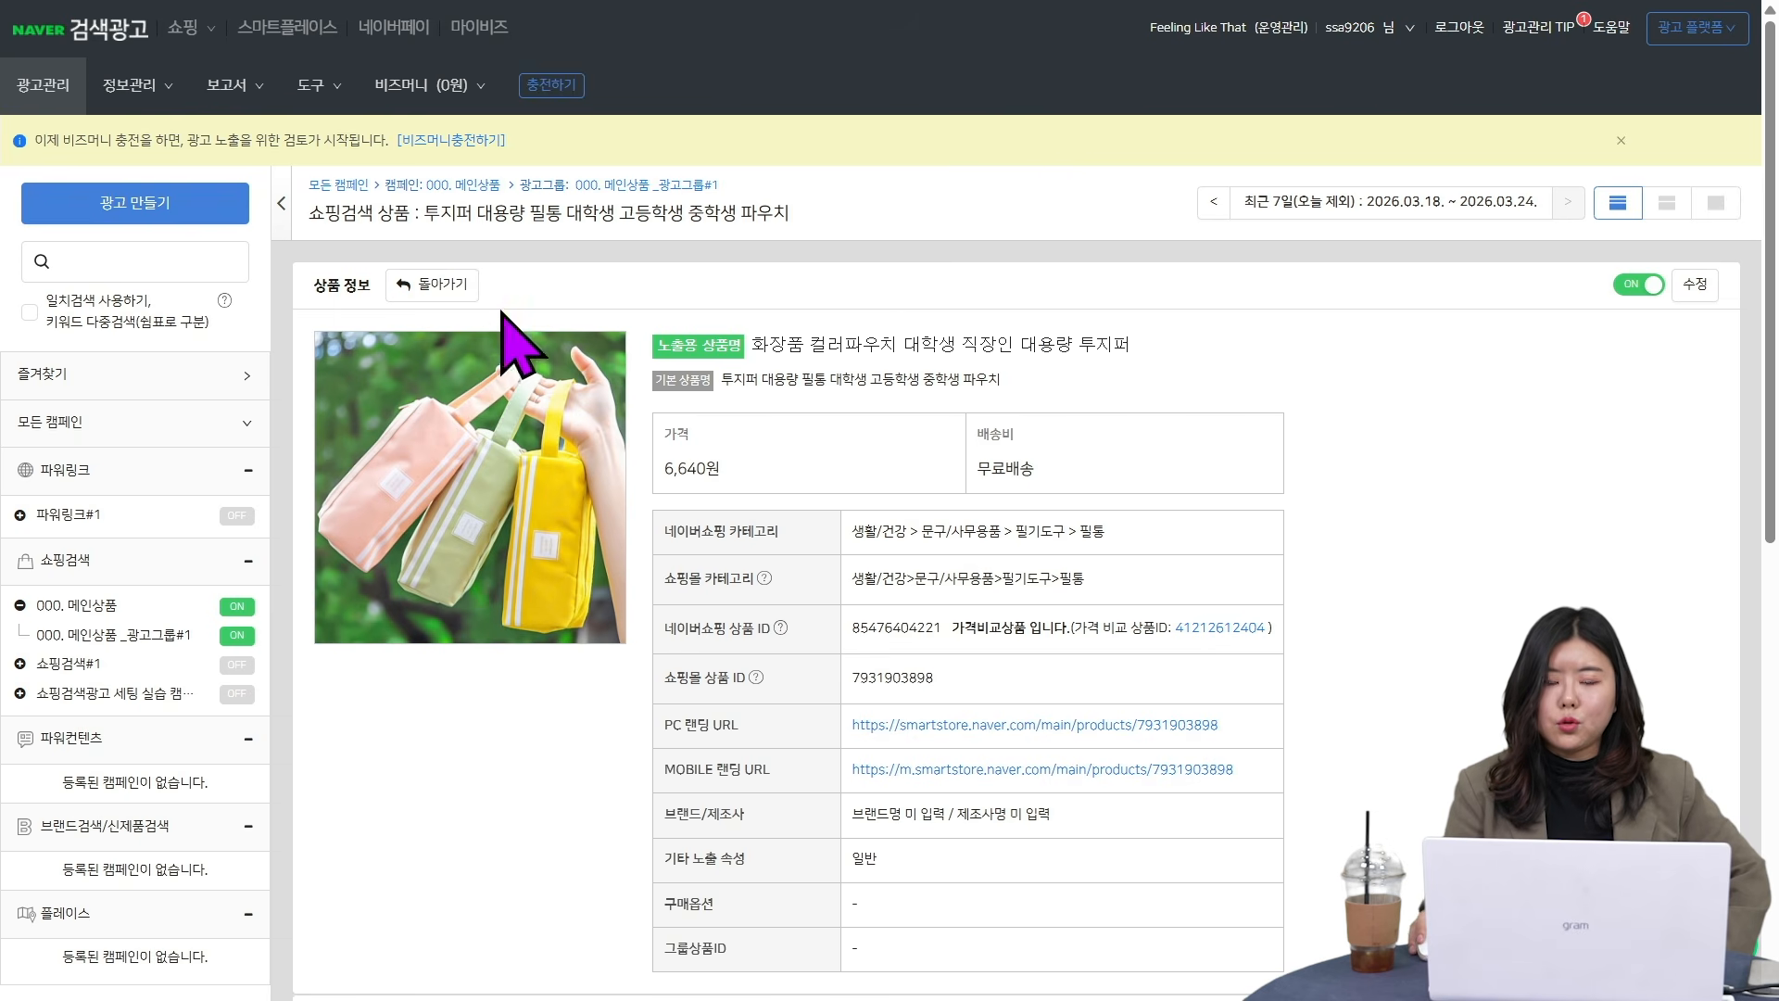
- Return to the ad group and add 화장품 and 직장인 as exact-match (일치) excluded search terms (제외 검색어)
left_click(434, 285)
scroll(491, 482, "down", 3)
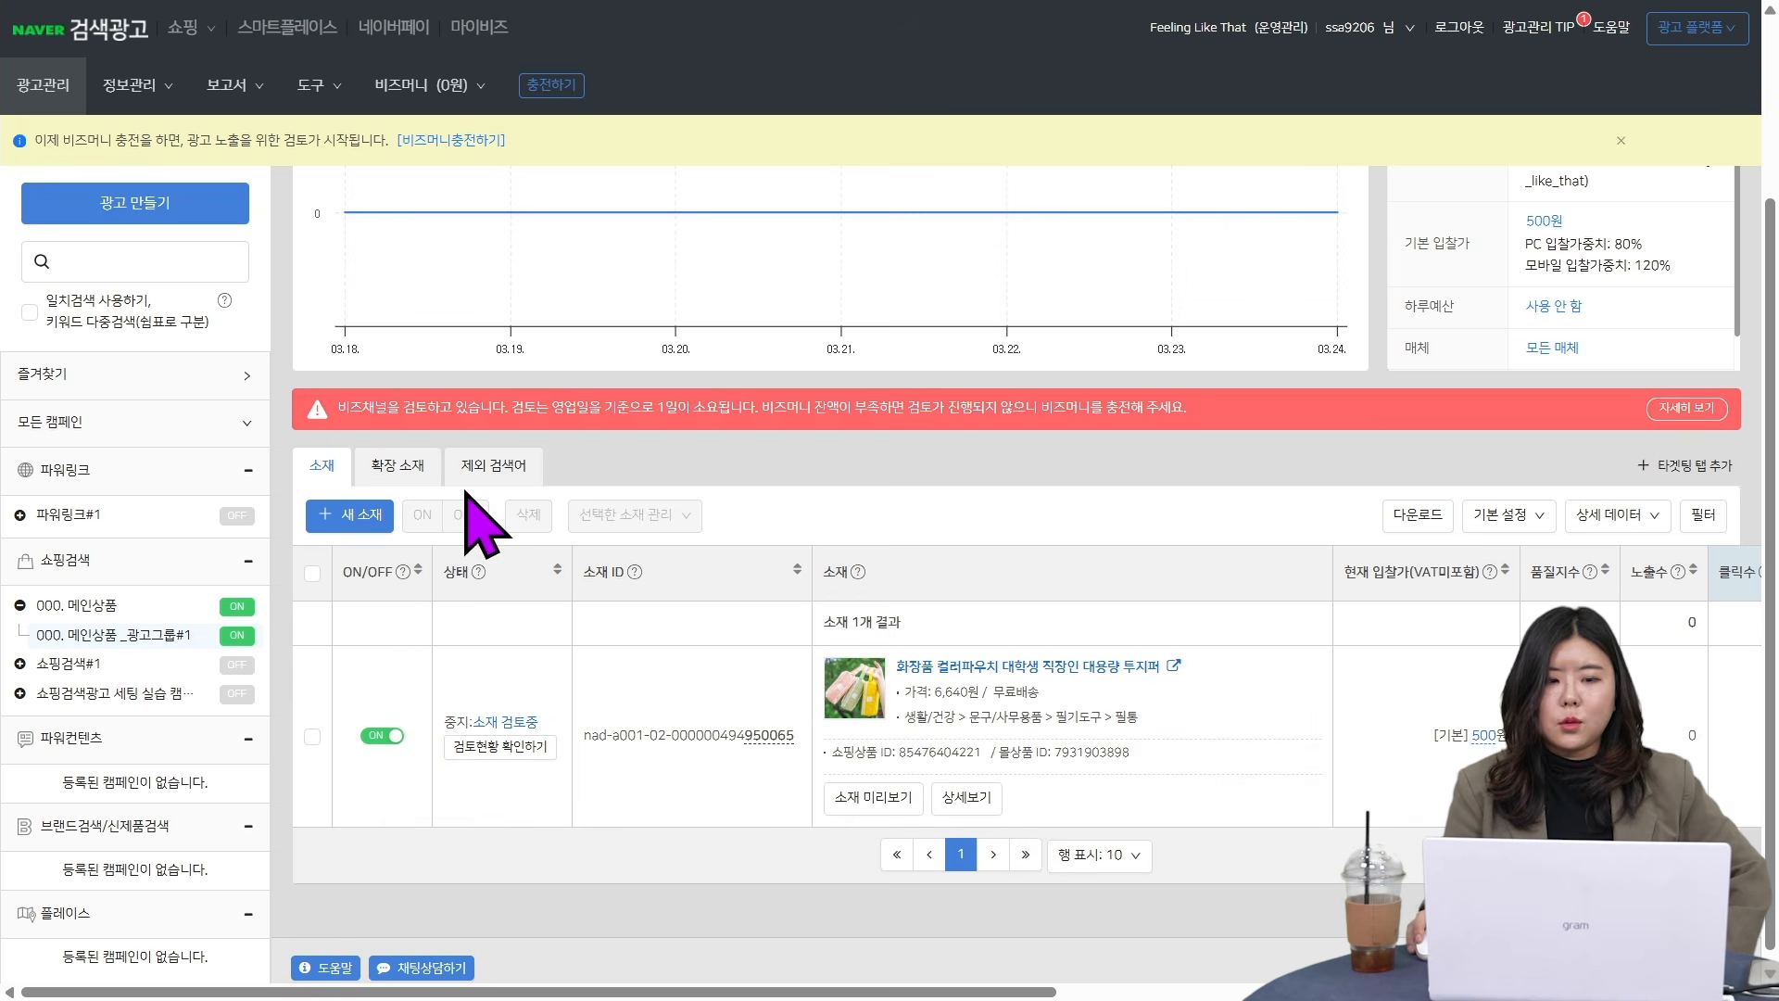
left_click(500, 467)
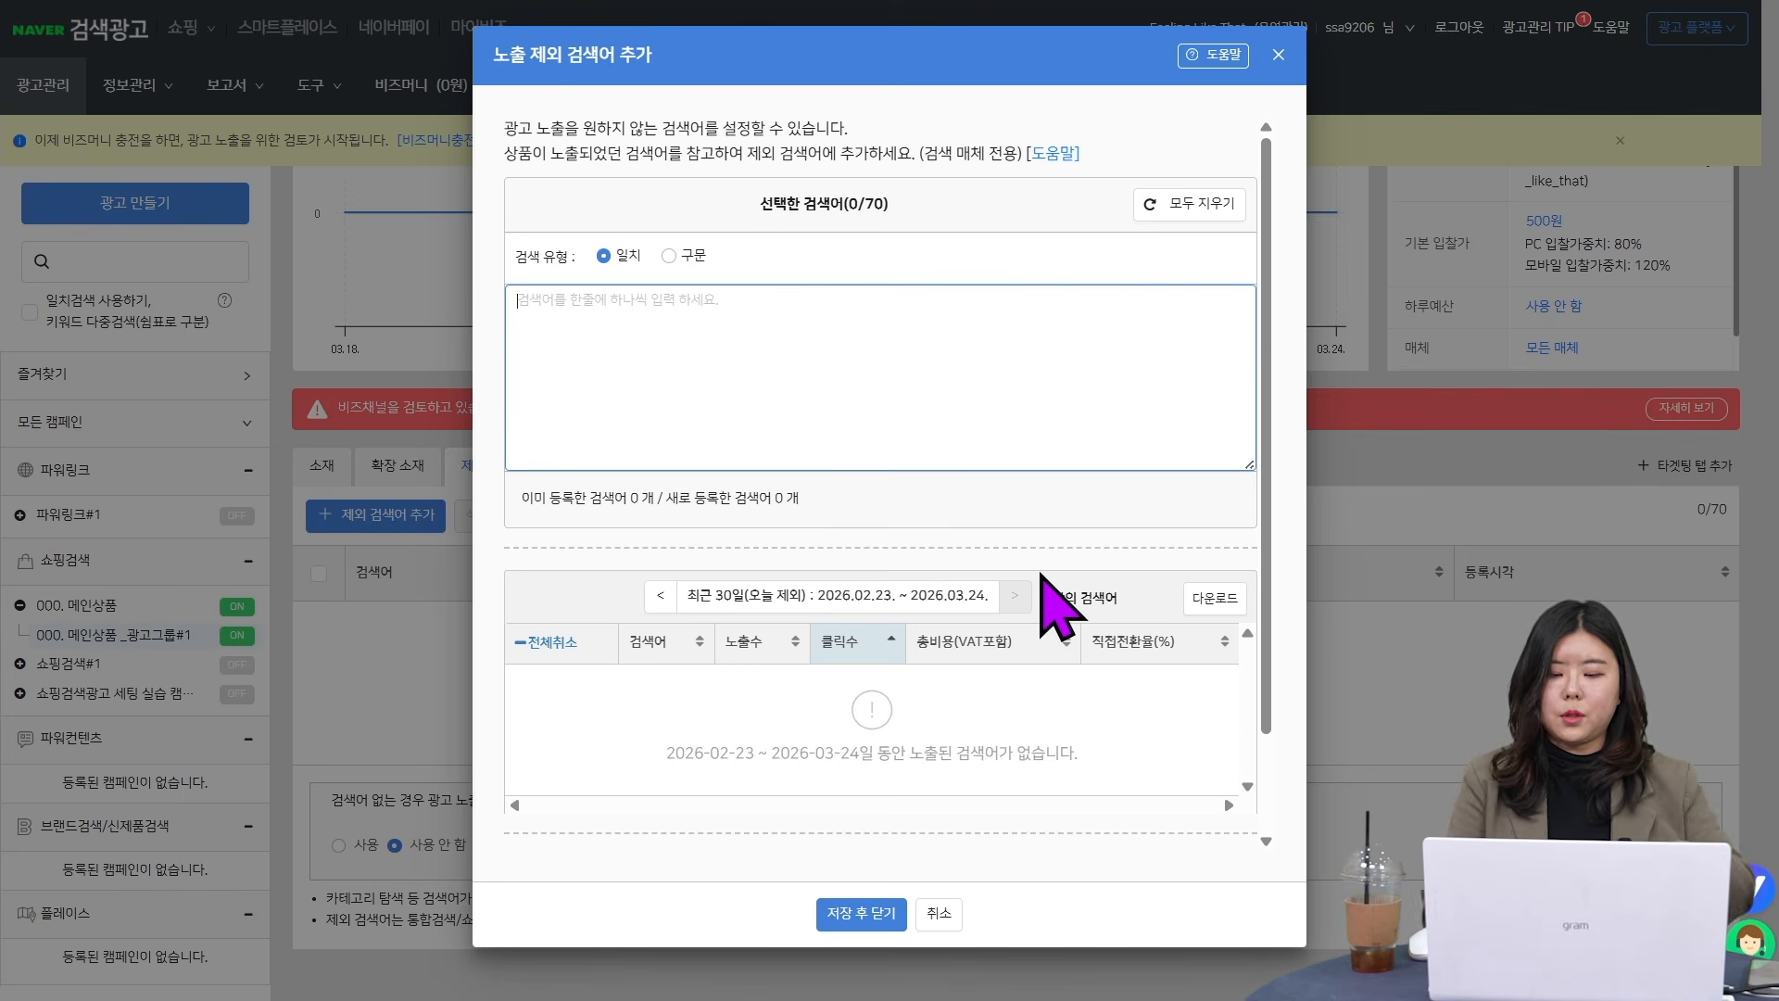
type("홰장품 직장이")
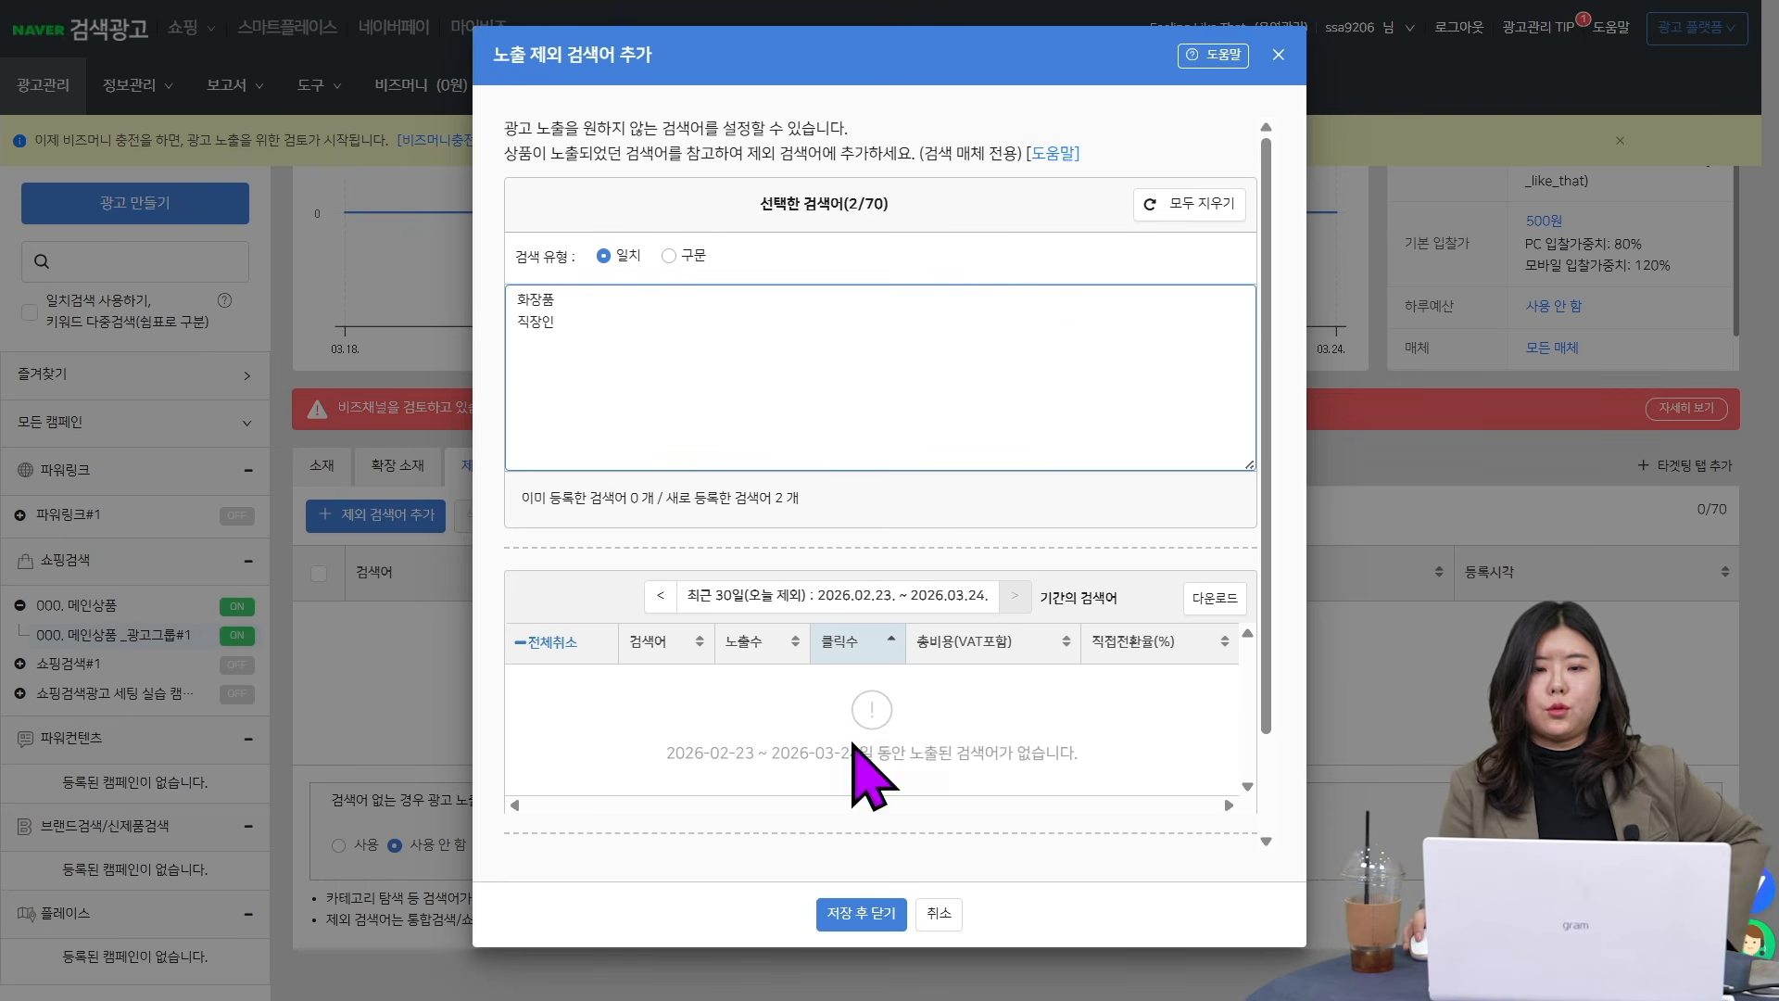
left_click(864, 918)
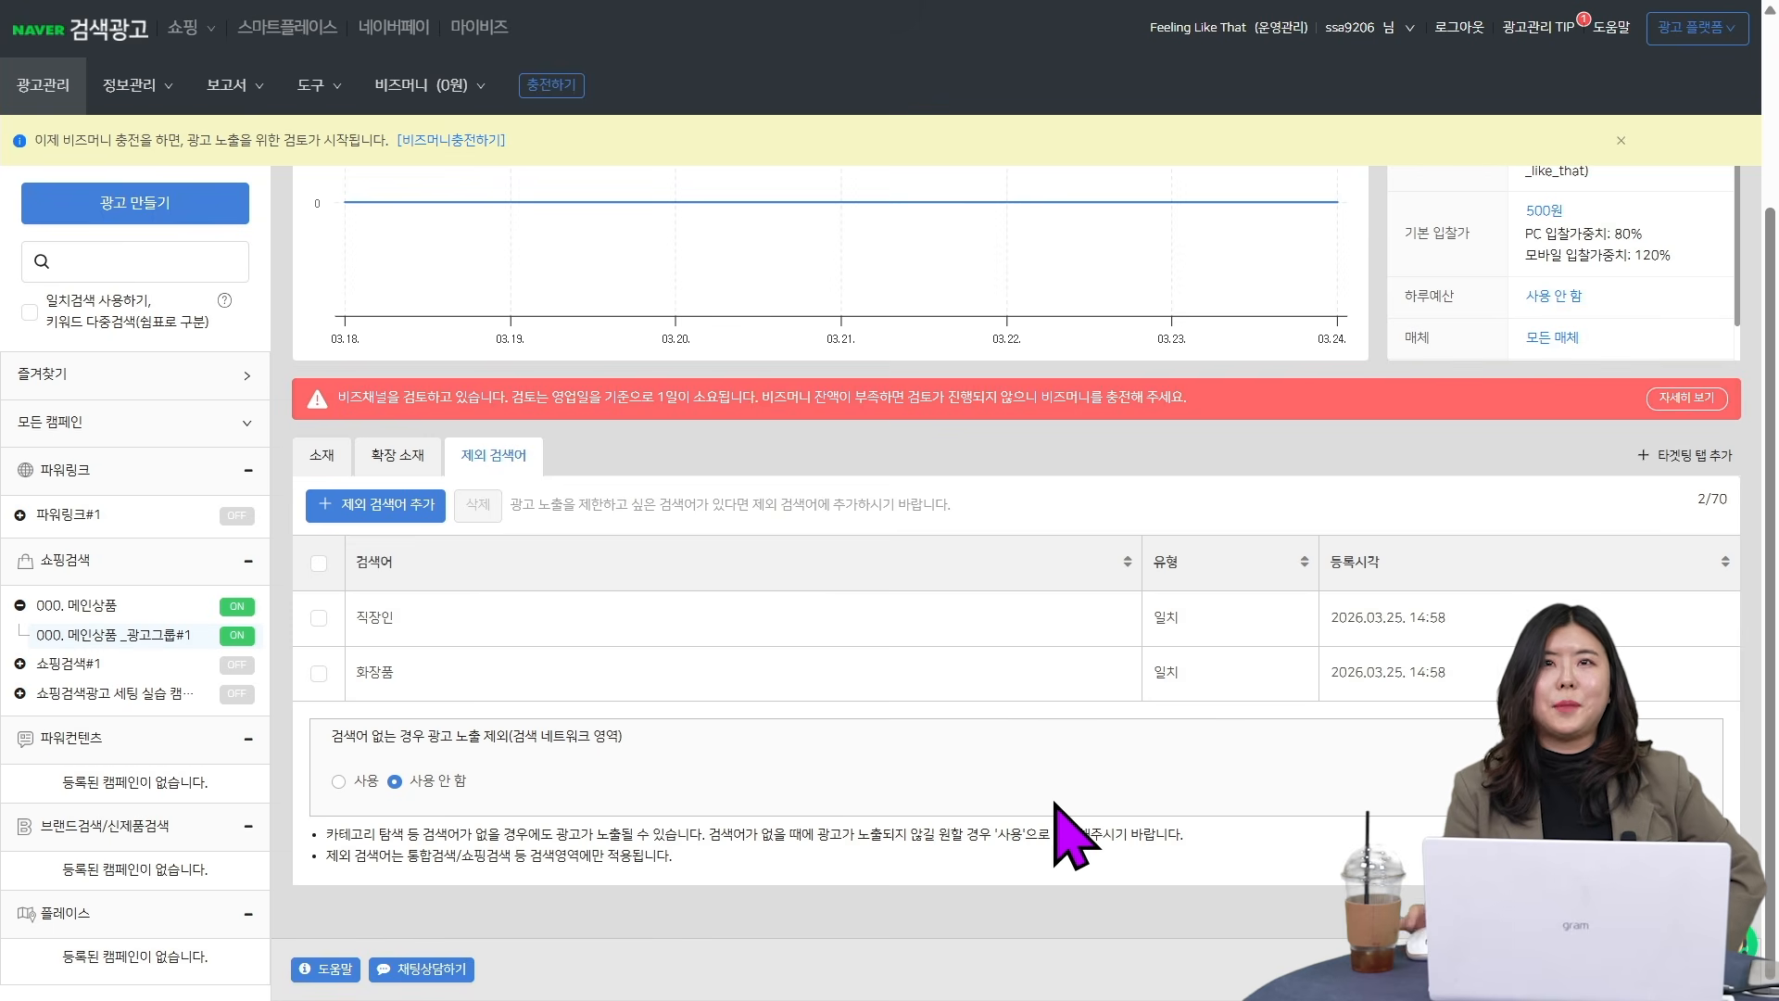
- Add a promotional text extension (추가홍보문구) with 문구 1 ~3월 31일 할인 and 문구 2 ~3월 31일까지 봄맞이 이벤트 할인, and save it
left_click(408, 463)
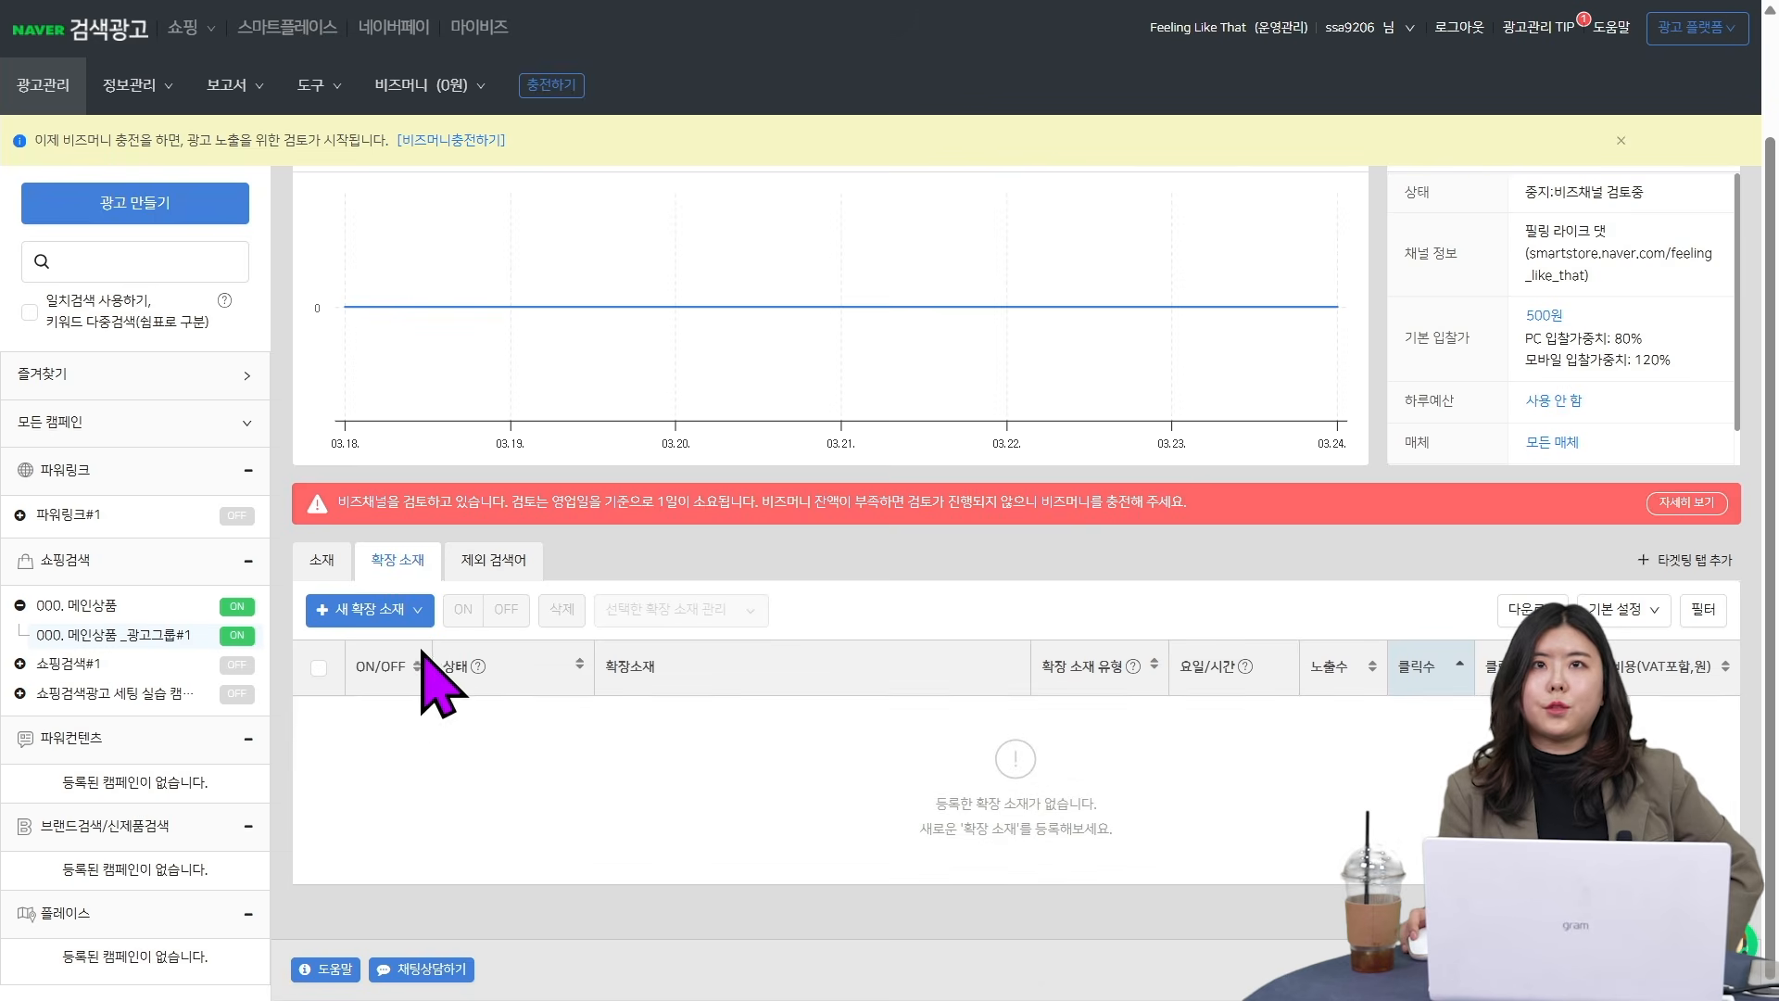
left_click(382, 612)
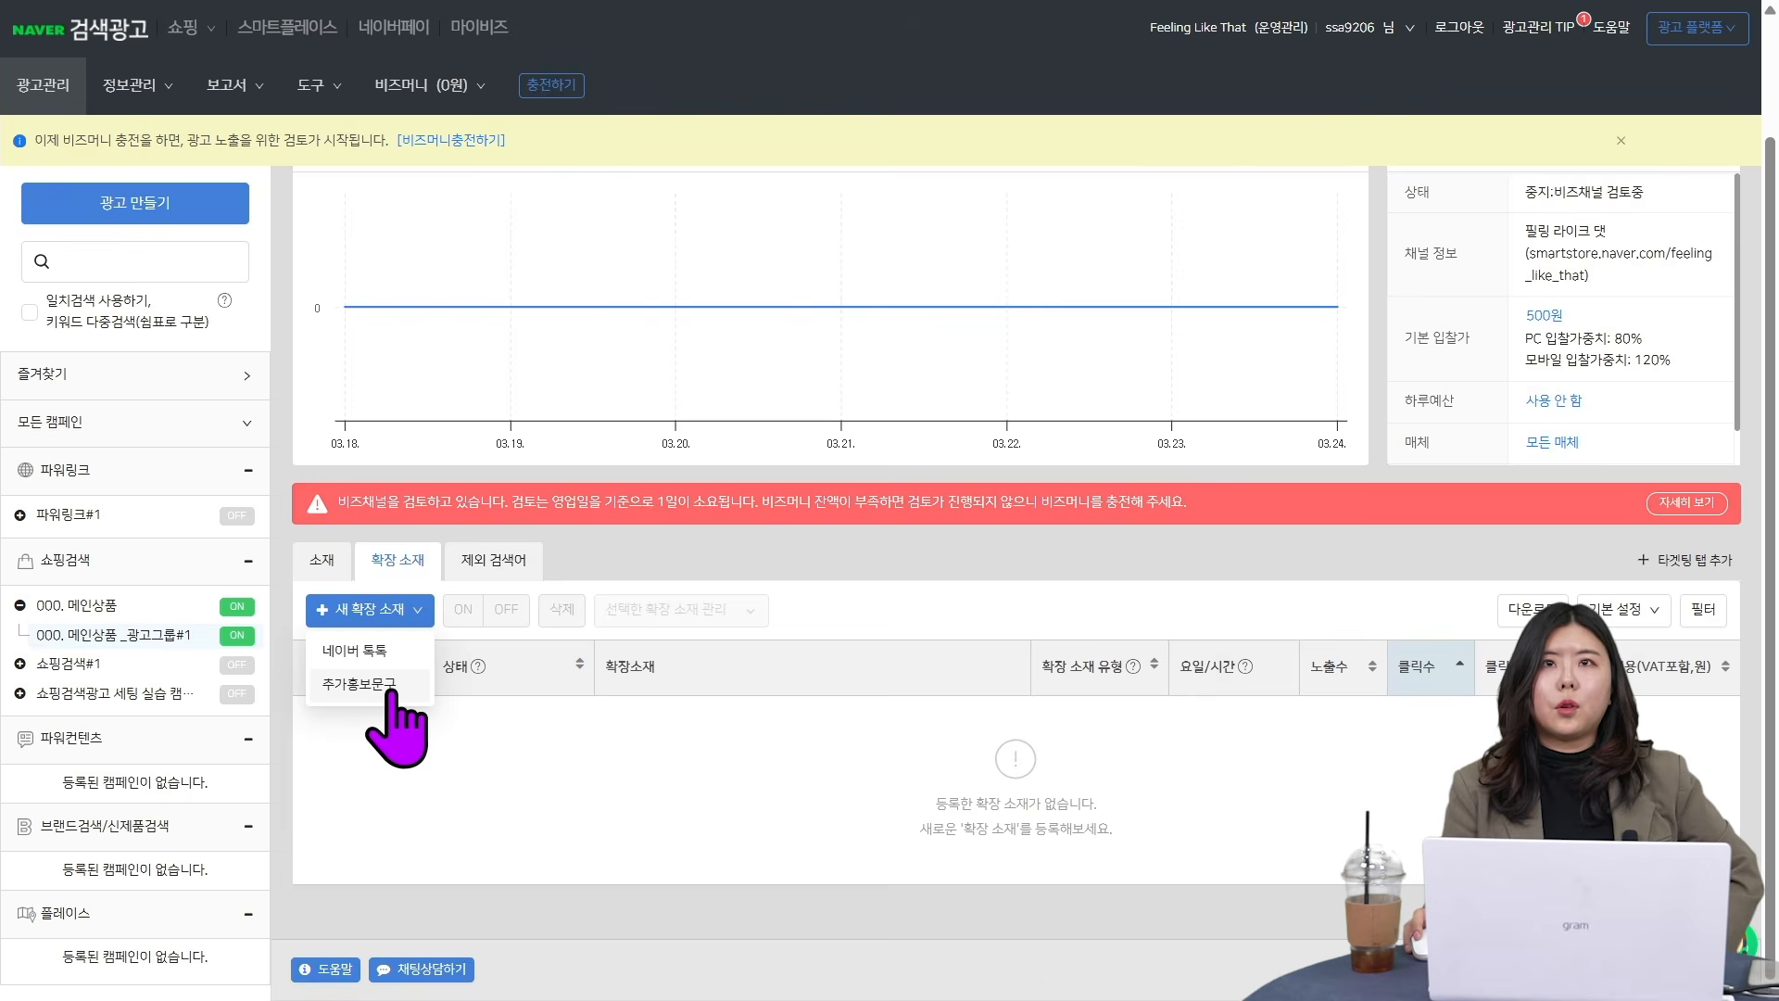
left_click(360, 684)
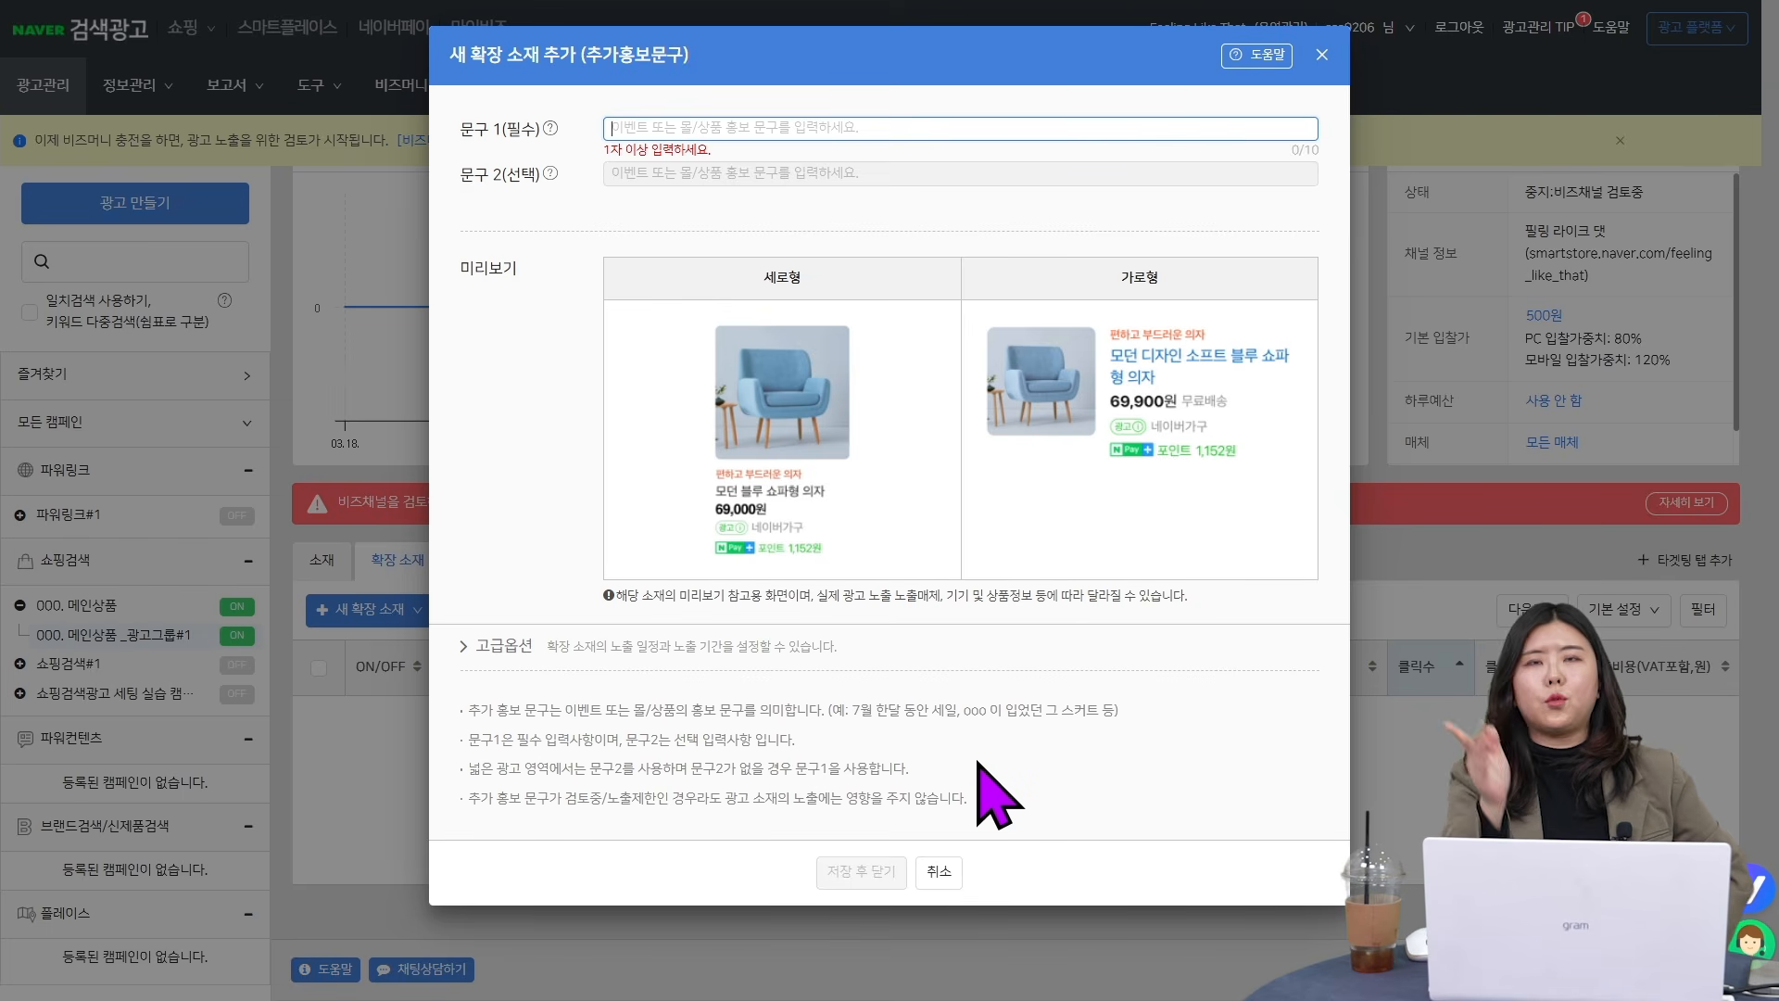
type("의")
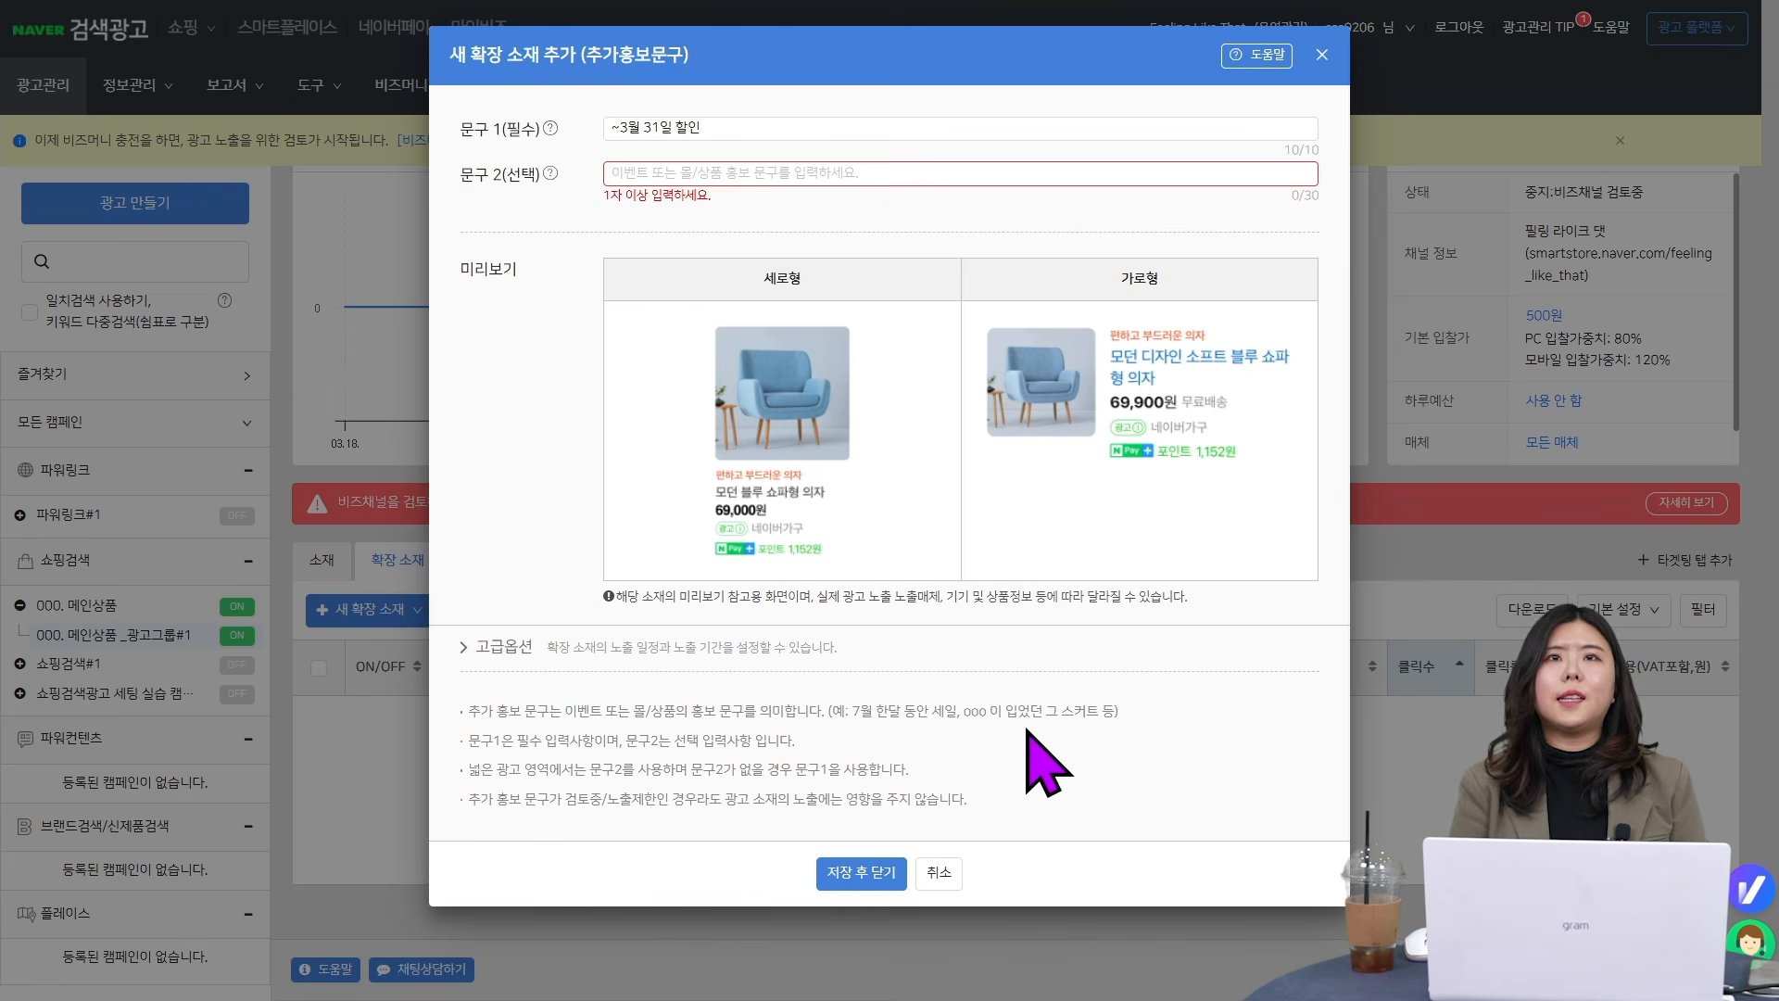
left_click(851, 172)
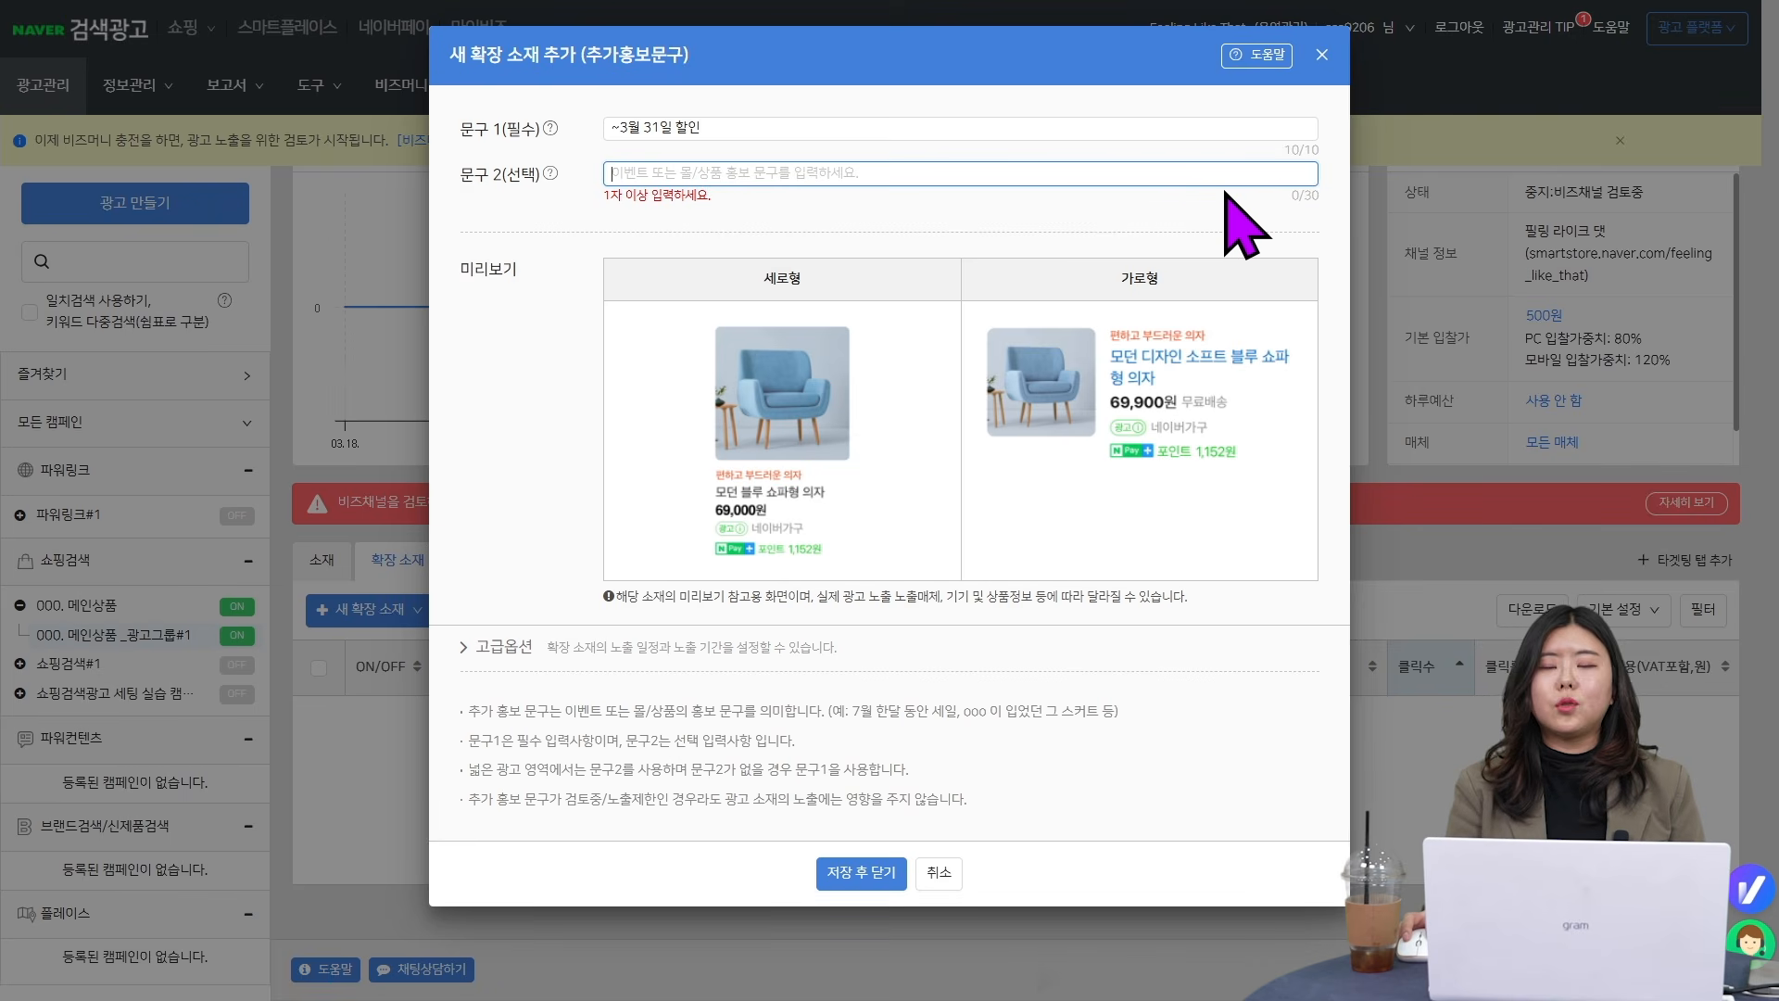
type("~3월 31일")
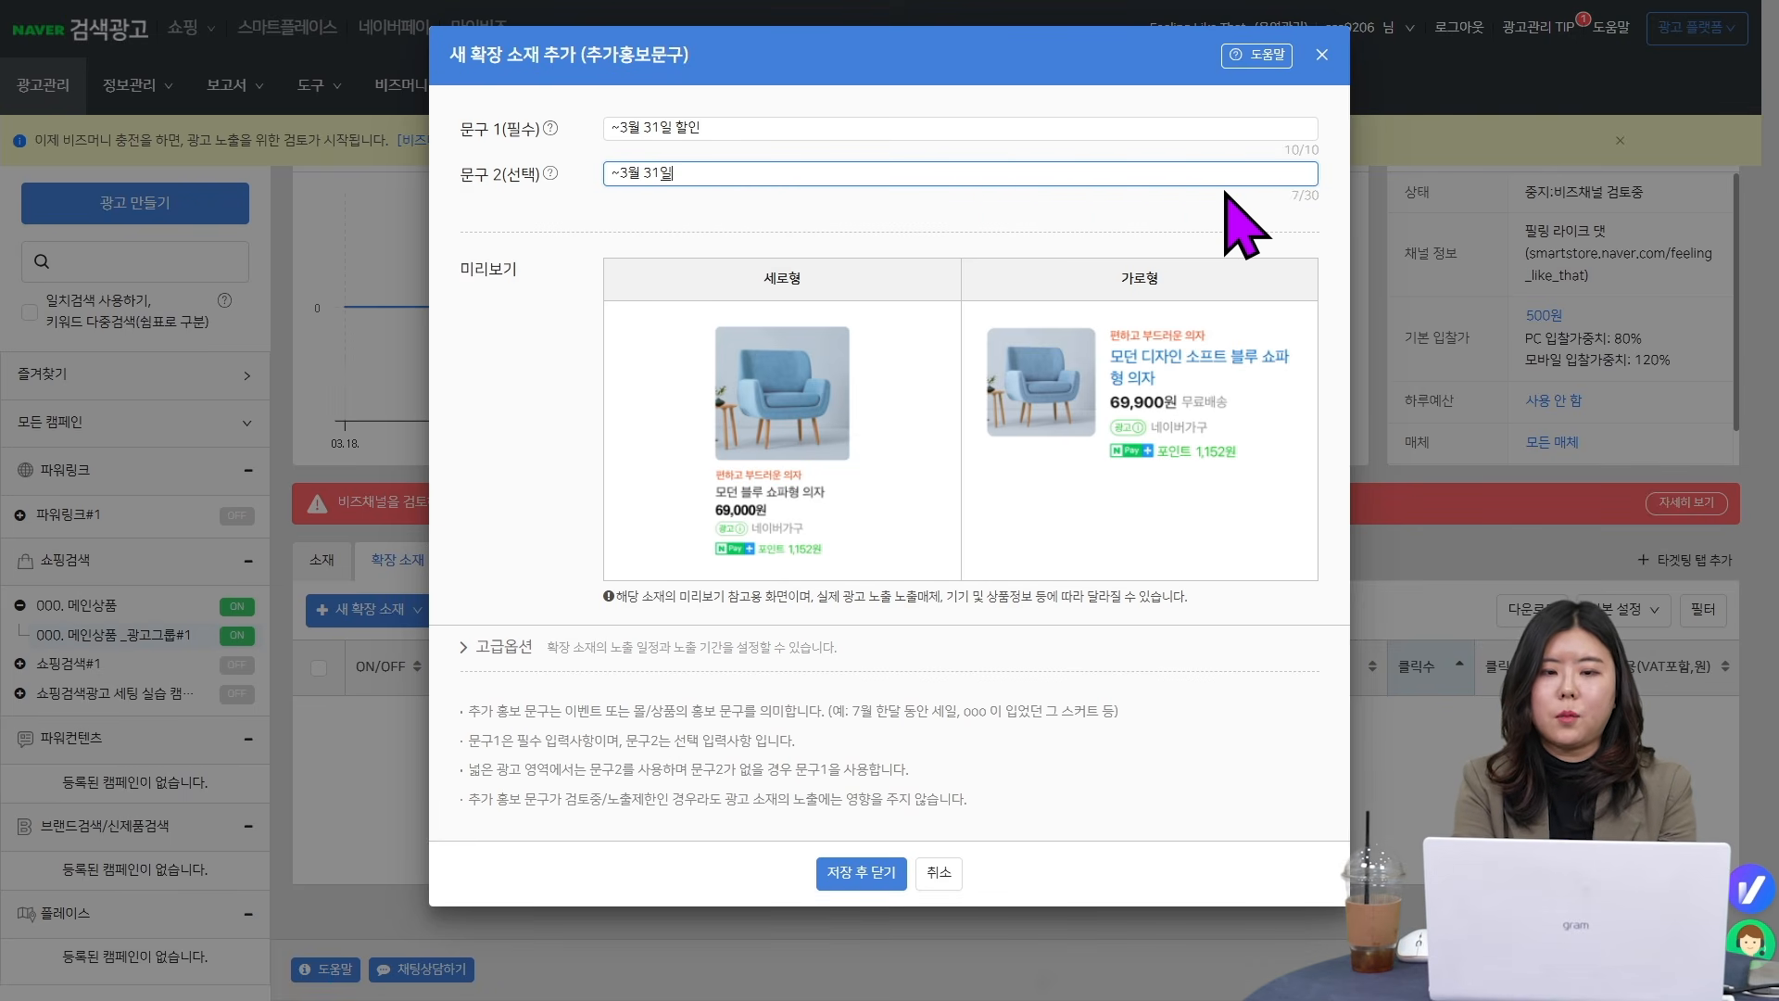
type("까지 봄맞이 이벤트 할인")
left_click(859, 873)
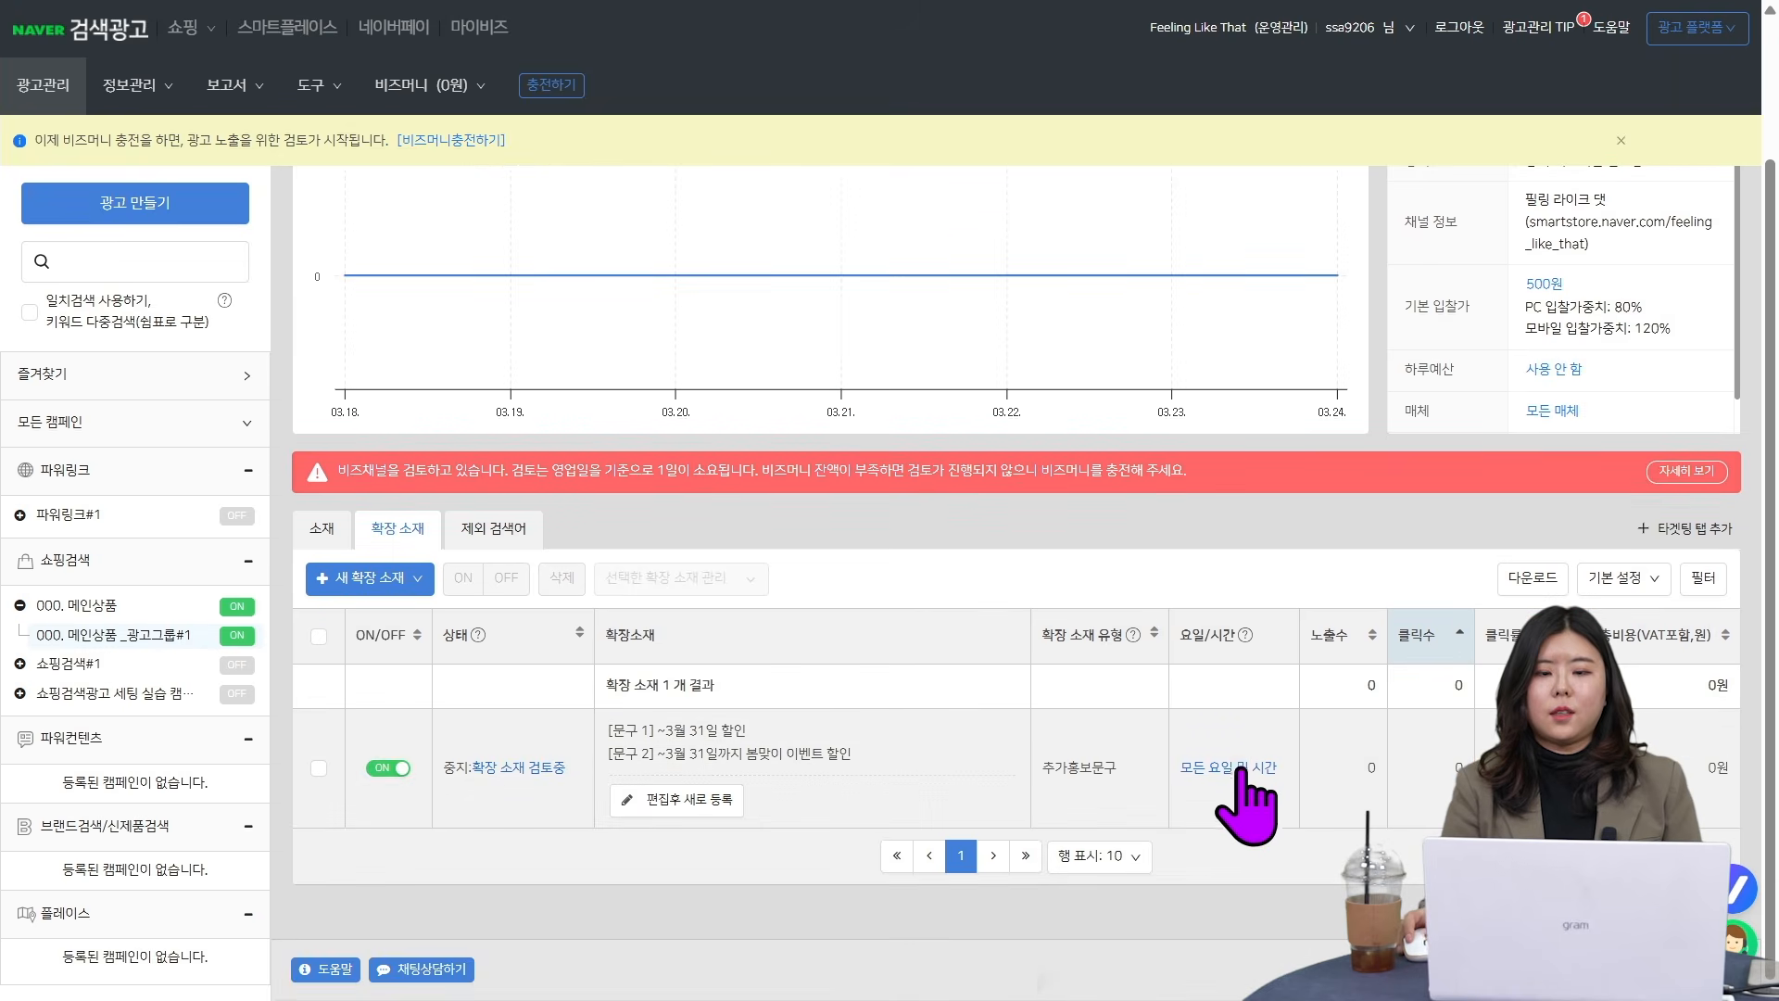
- Examine the promotional text extension's day/time and period settings under the advanced options (고급옵션), then cancel without changes
left_click(1239, 773)
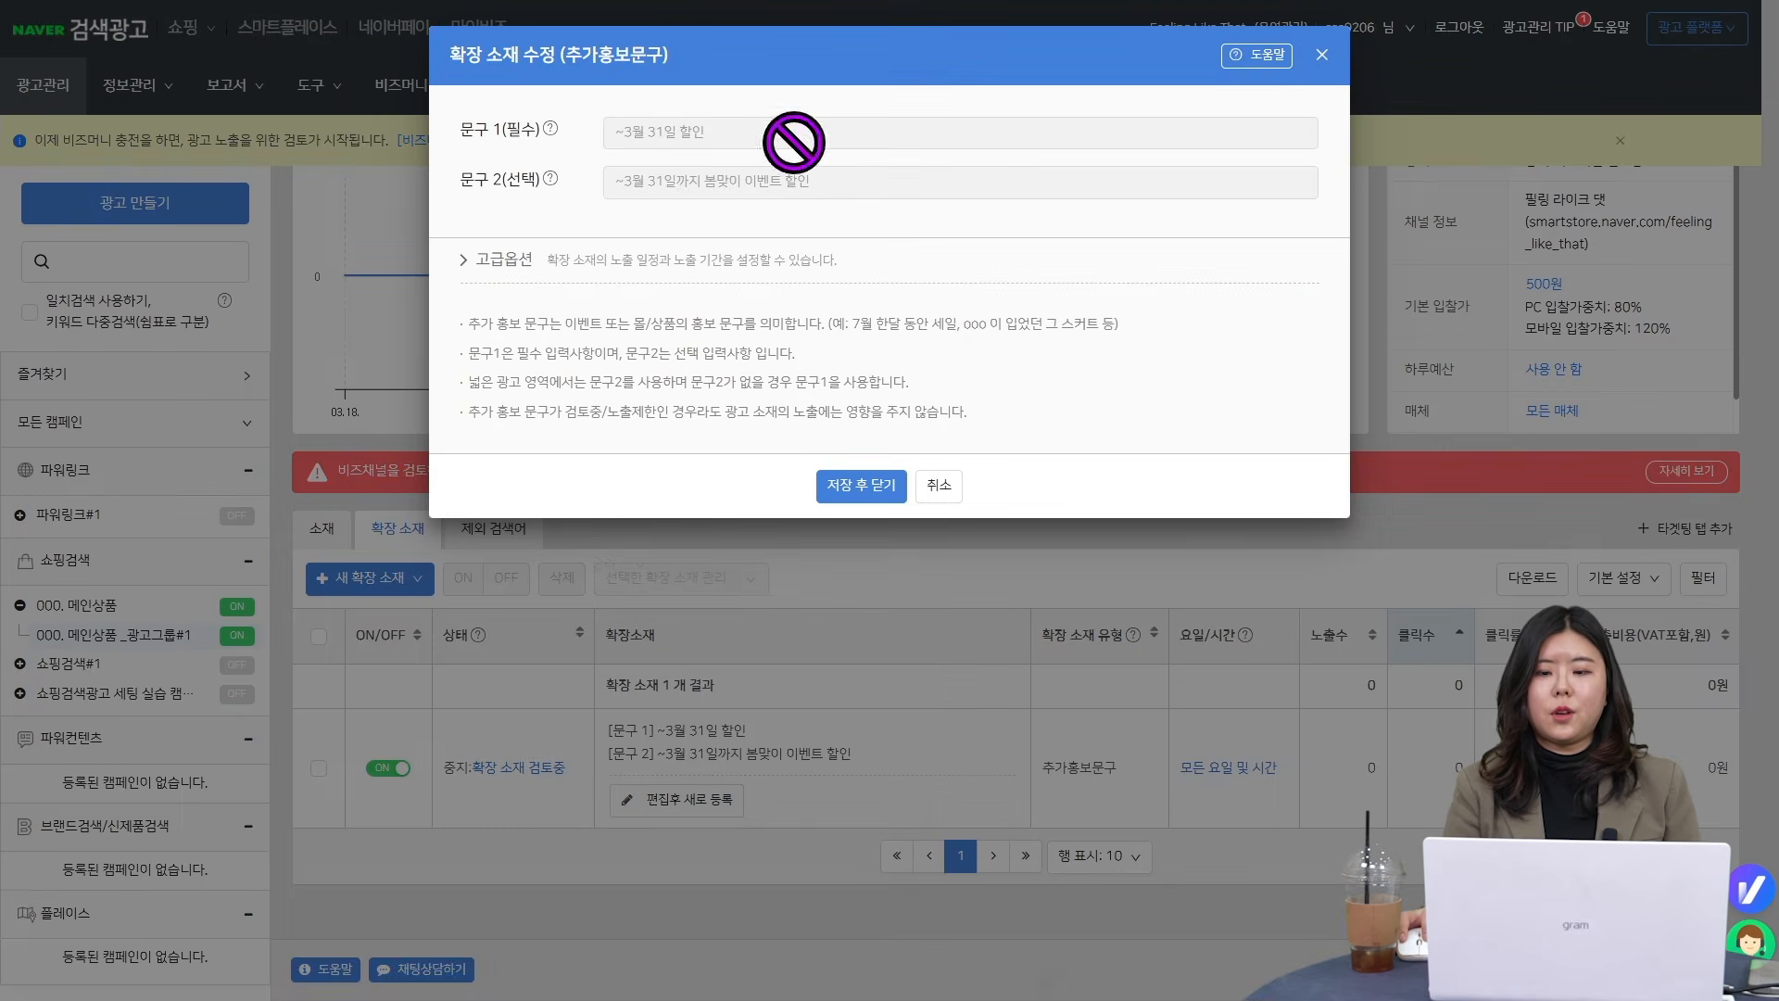
left_click(496, 260)
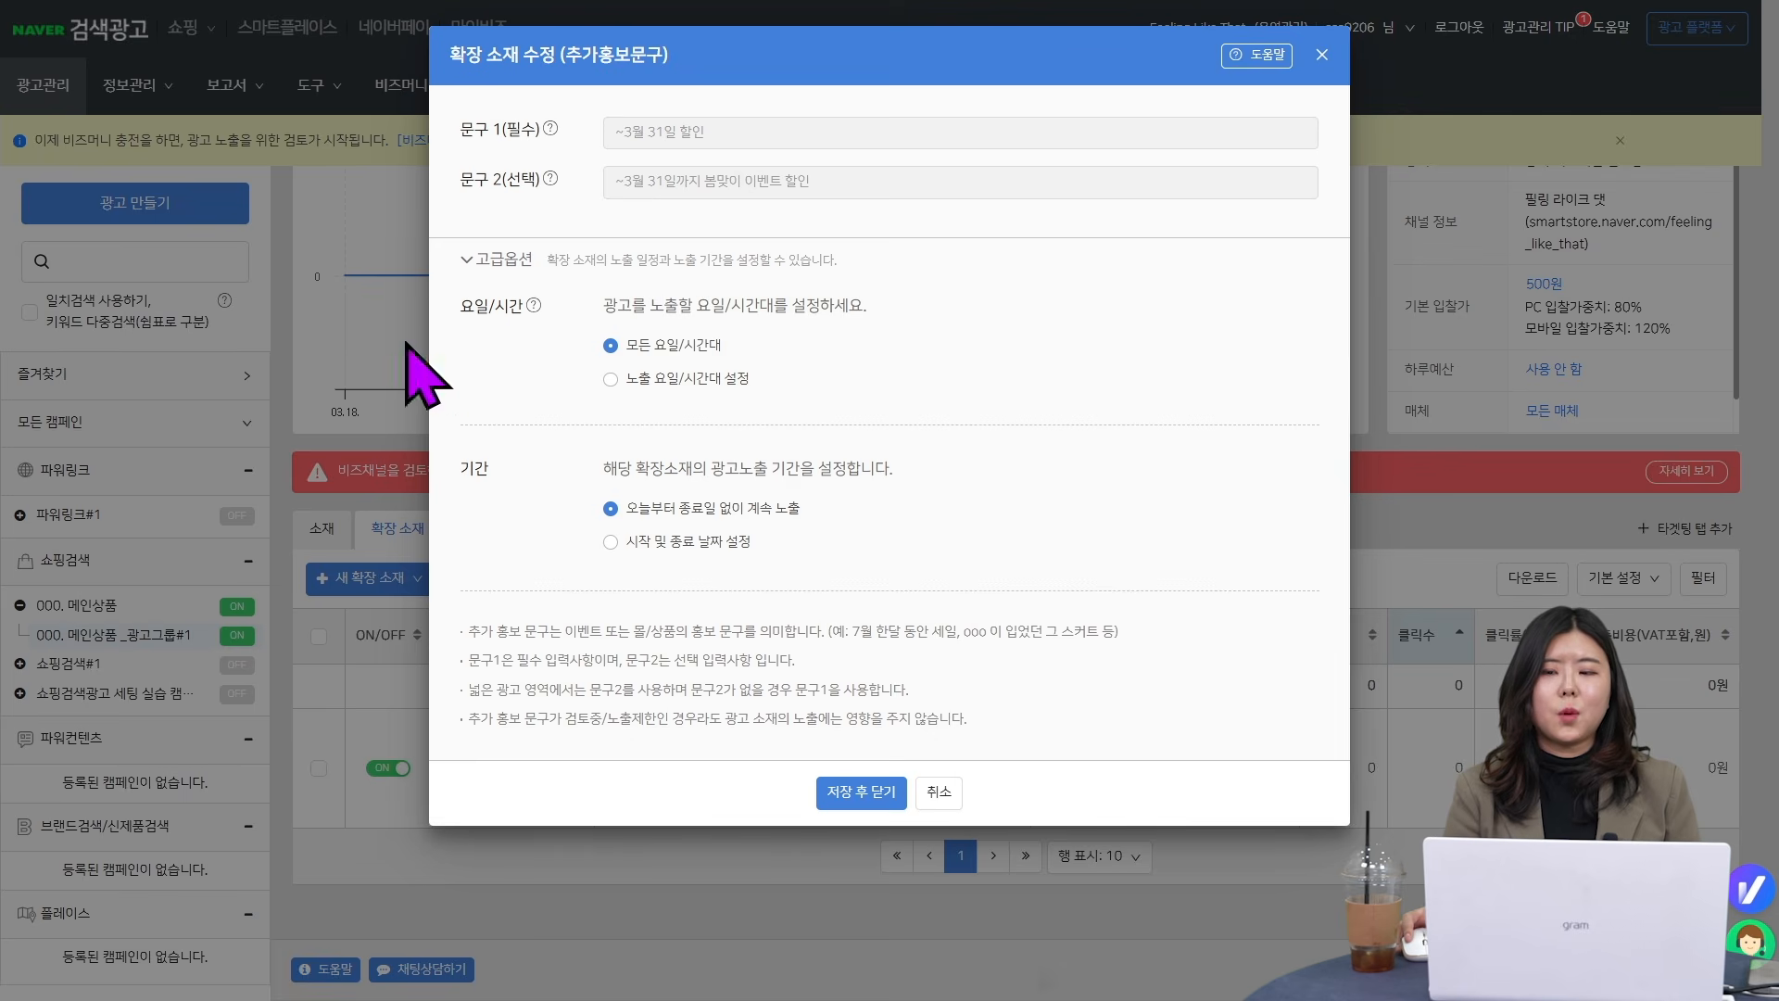
left_click(943, 795)
- Open the multidimensional reports (다차원 보고서) and look over the list of saved reports
scroll(1103, 733, "up", 2)
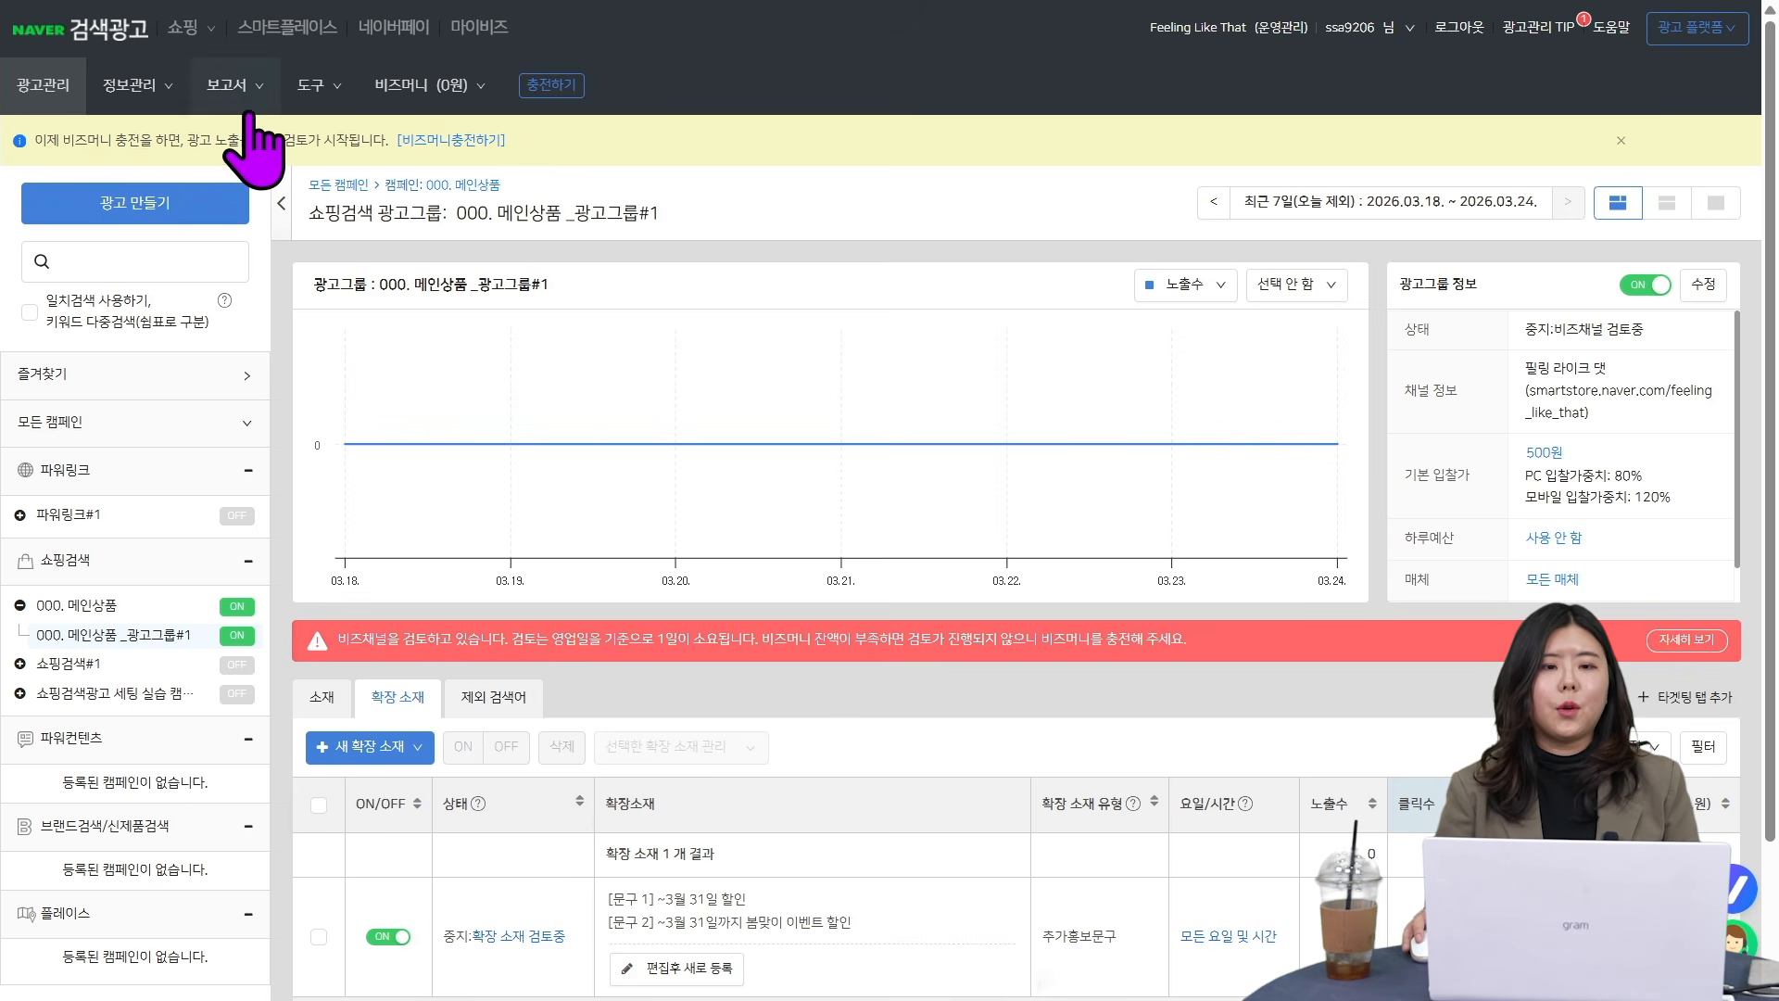
left_click(305, 88)
left_click(230, 84)
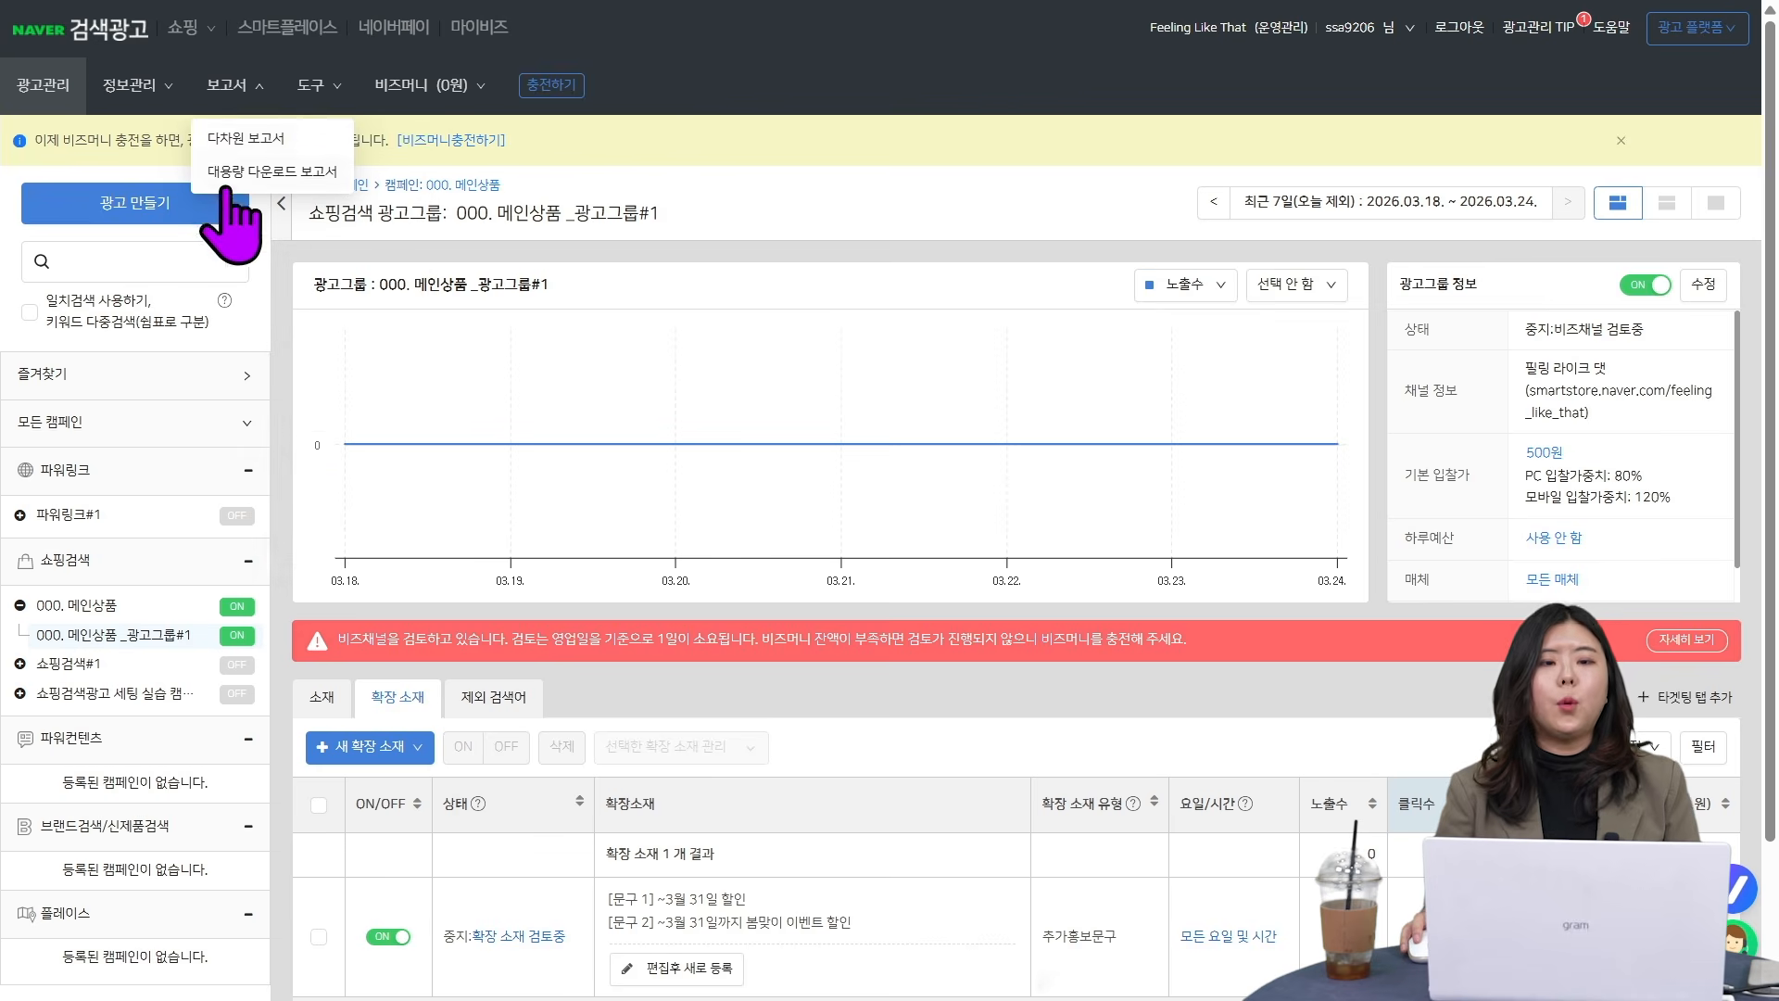
left_click(312, 139)
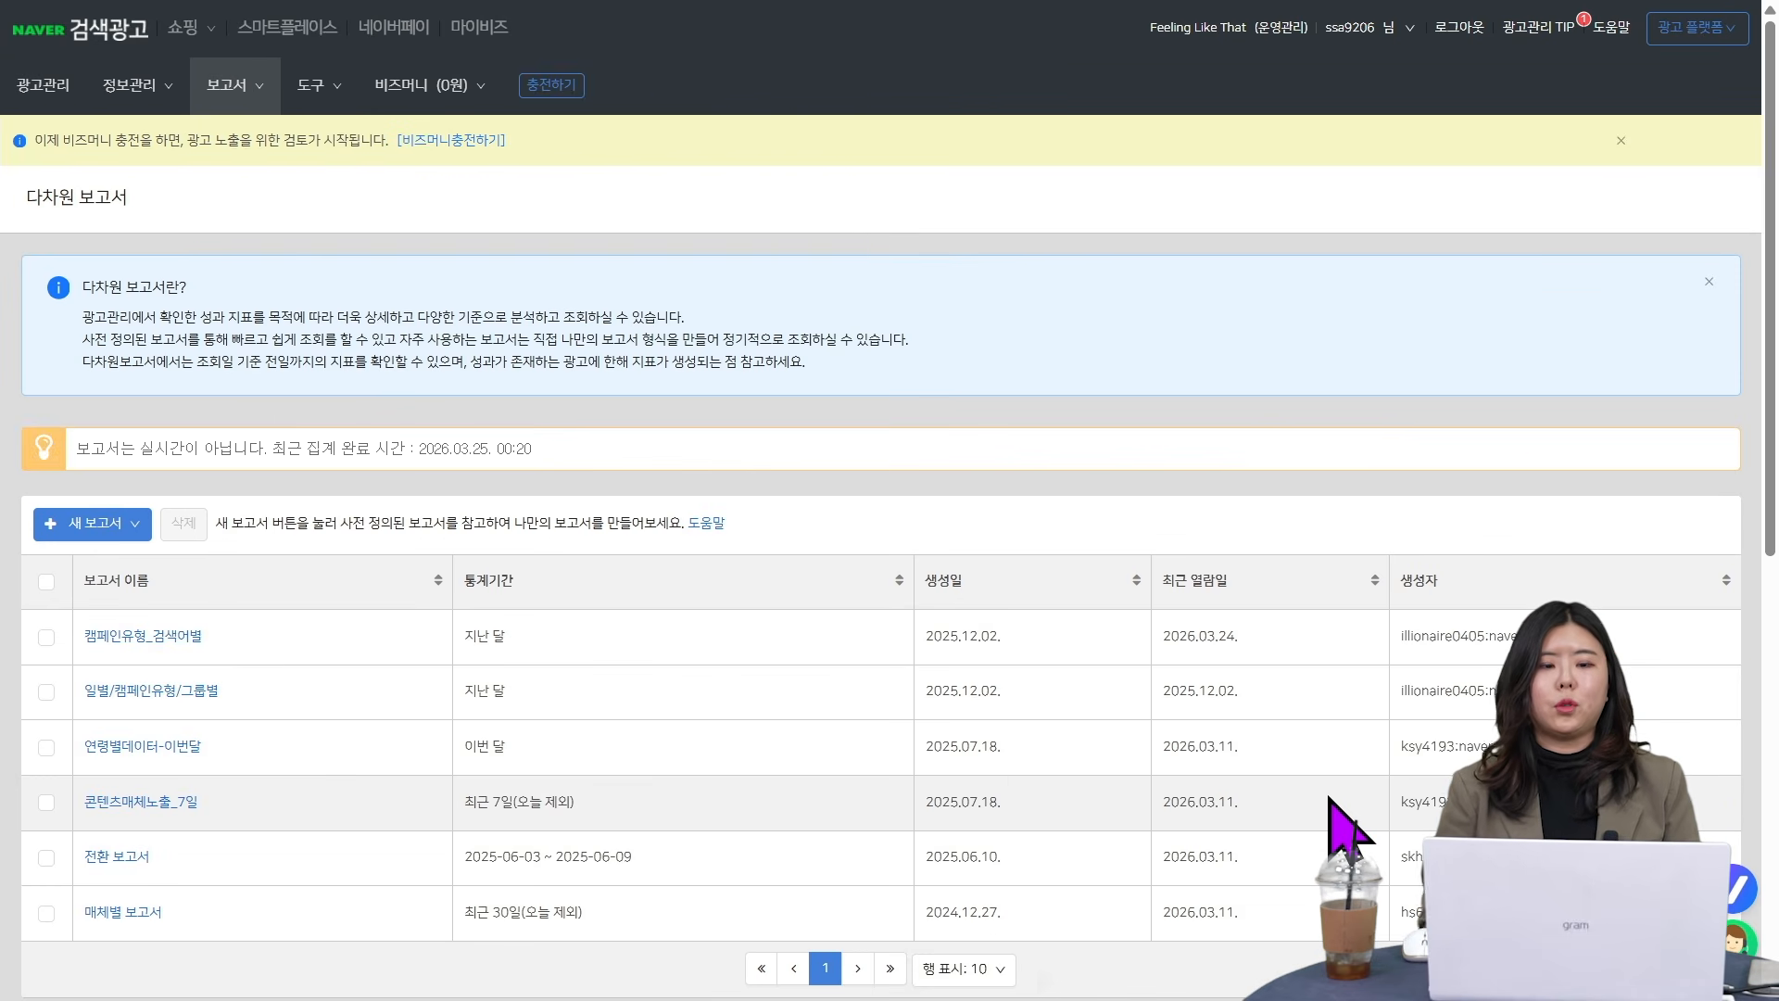
scroll(1335, 809, "down", 2)
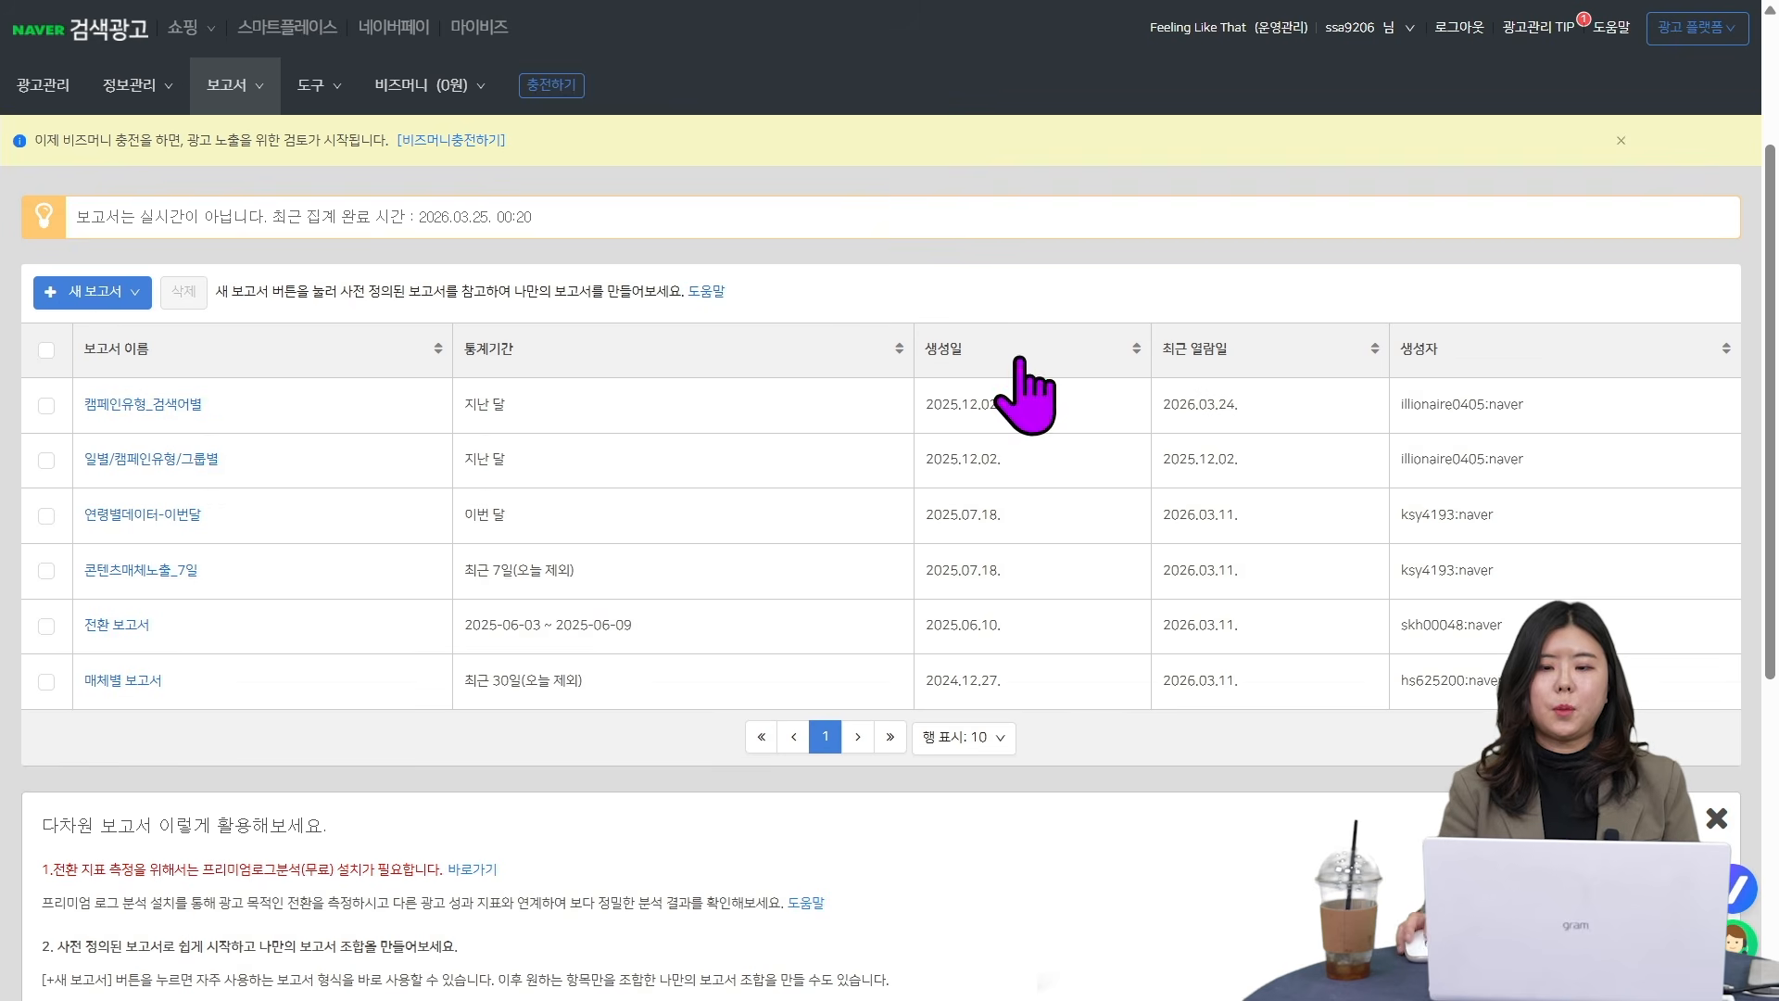
scroll(1052, 857, "up", 2)
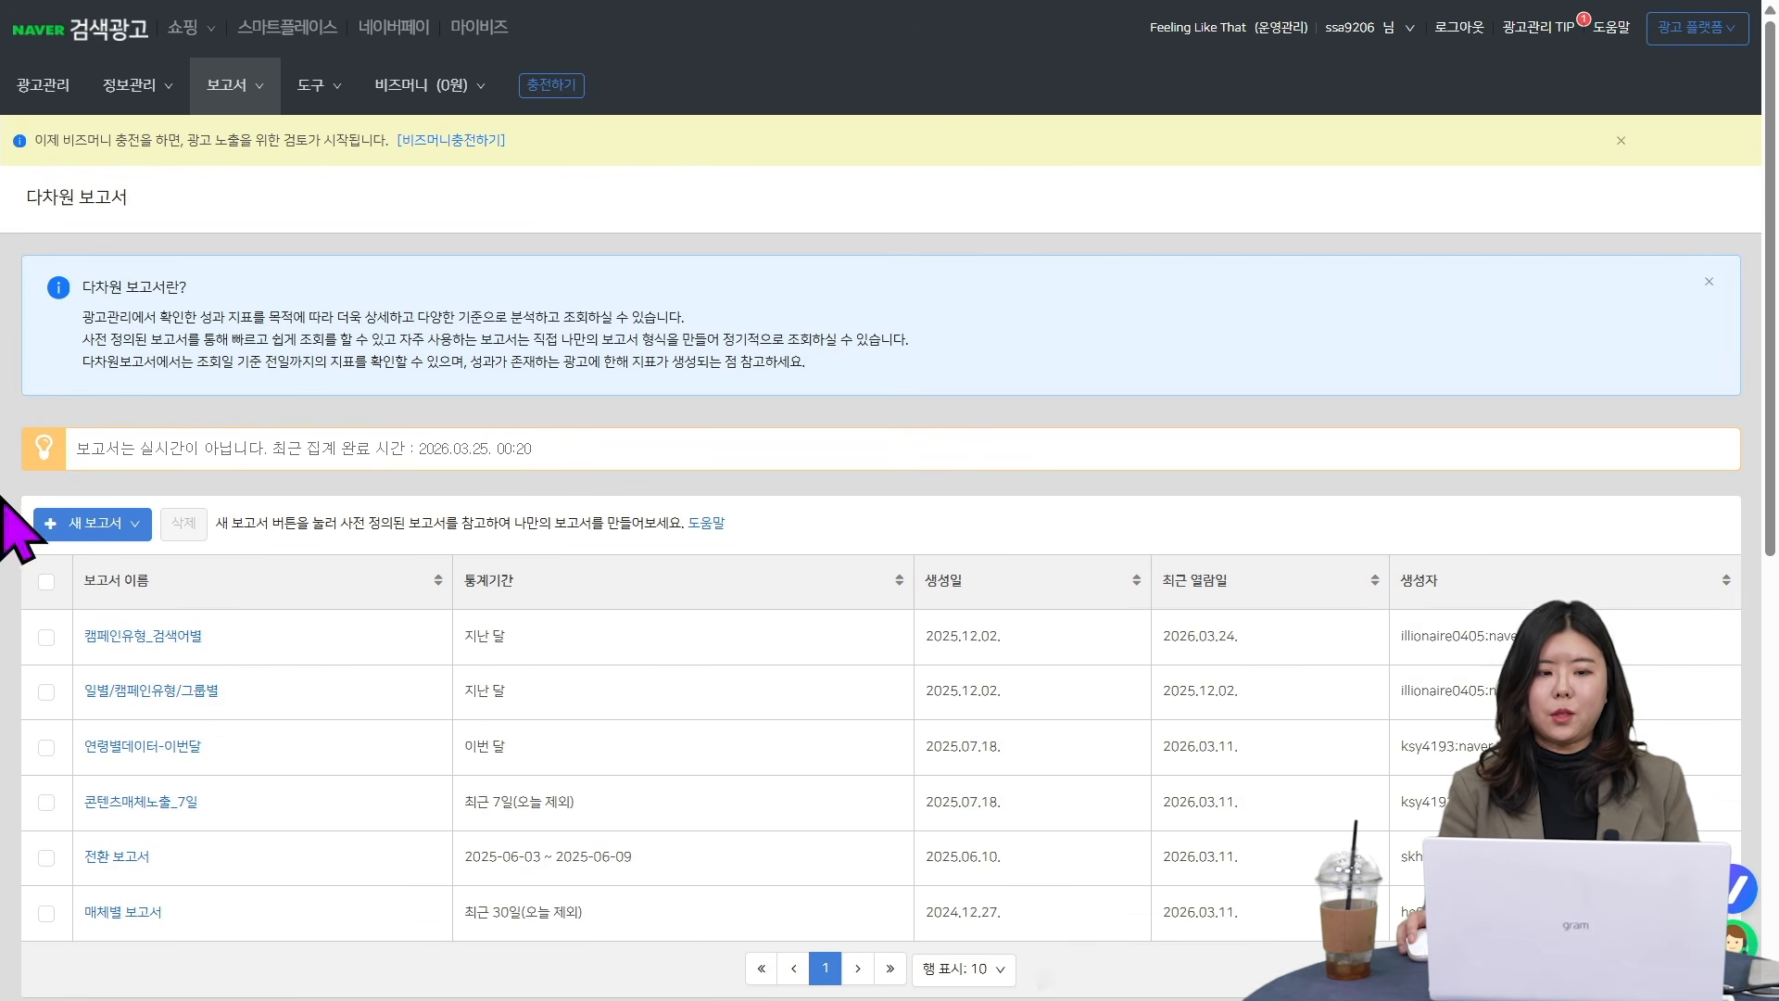
- Look over the new report types, view the conversion report (전환 보고서), and return to the report list
left_click(110, 525)
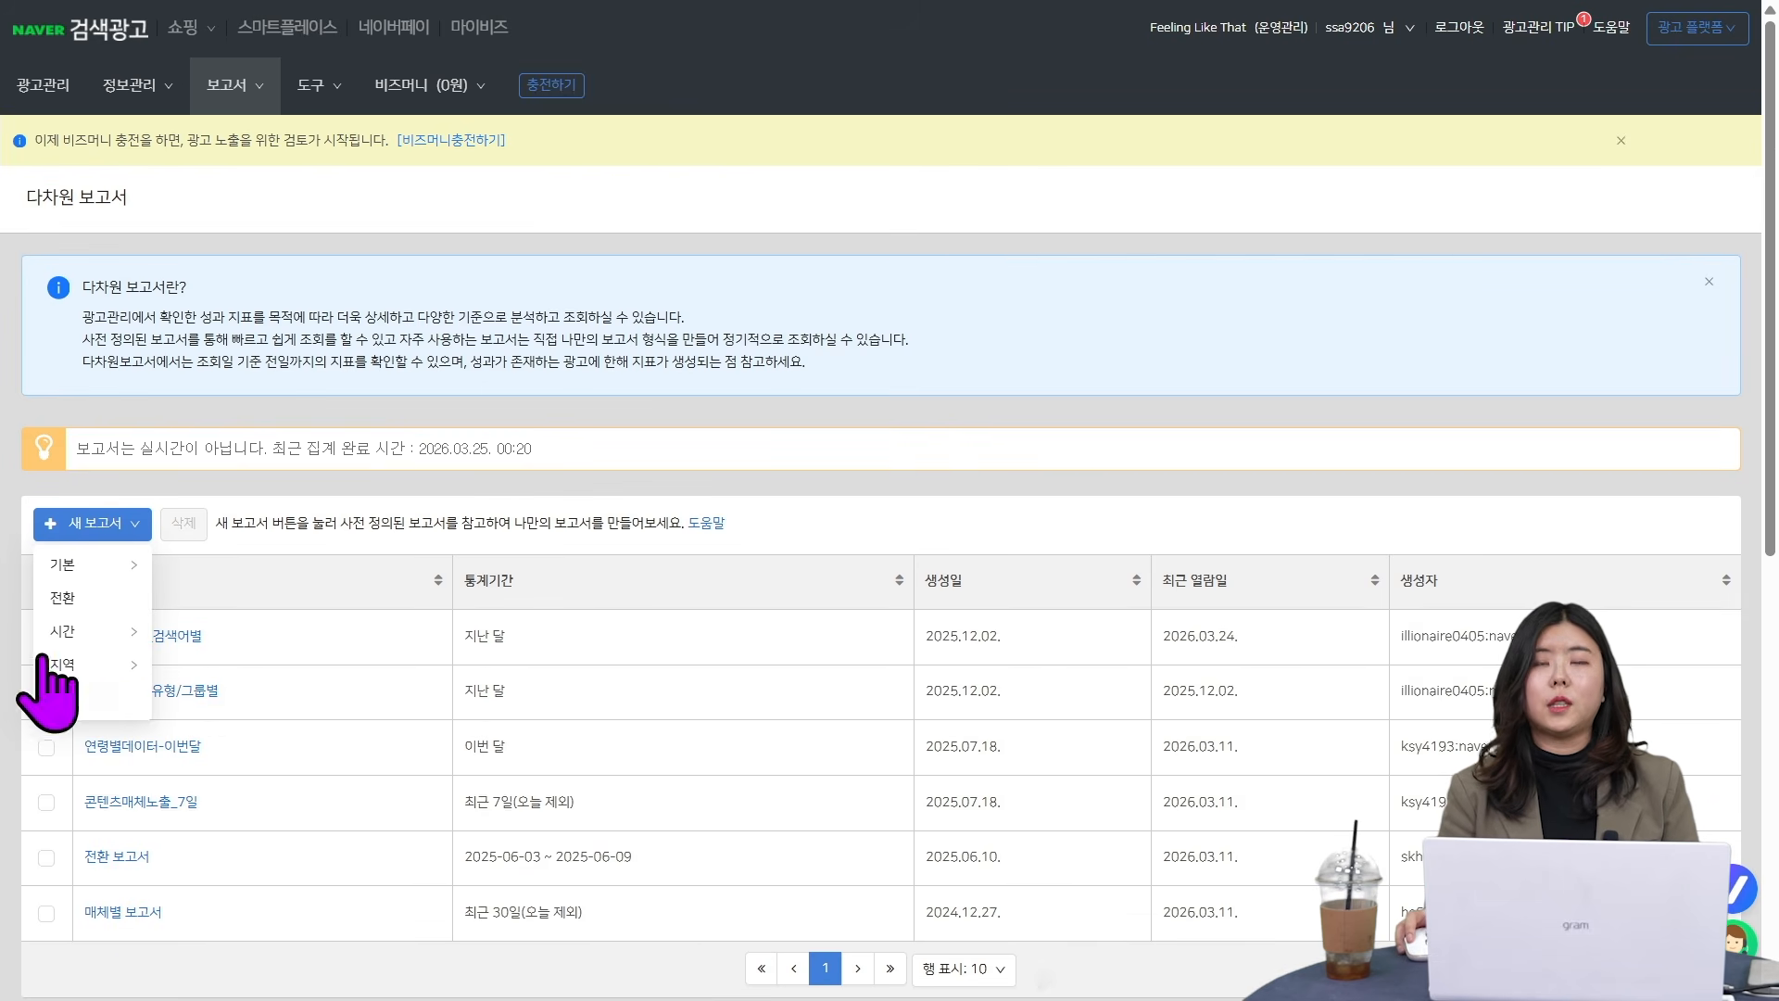
mouse_move(138, 568)
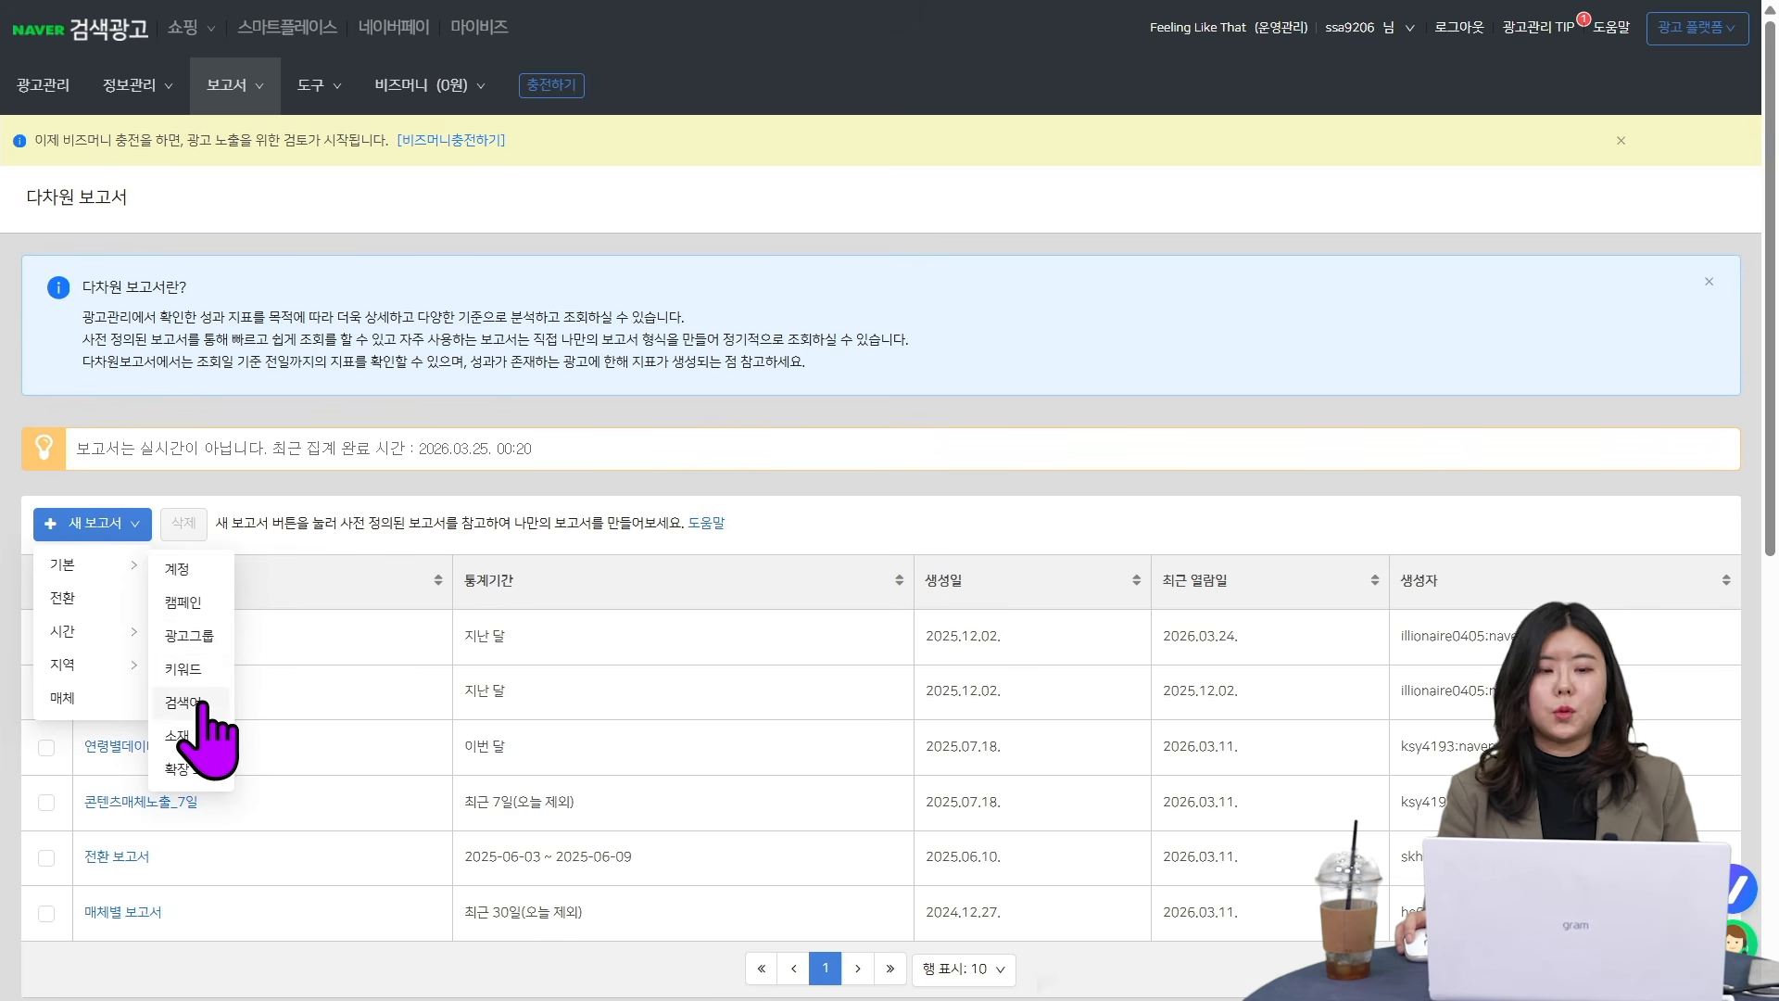
left_click(118, 603)
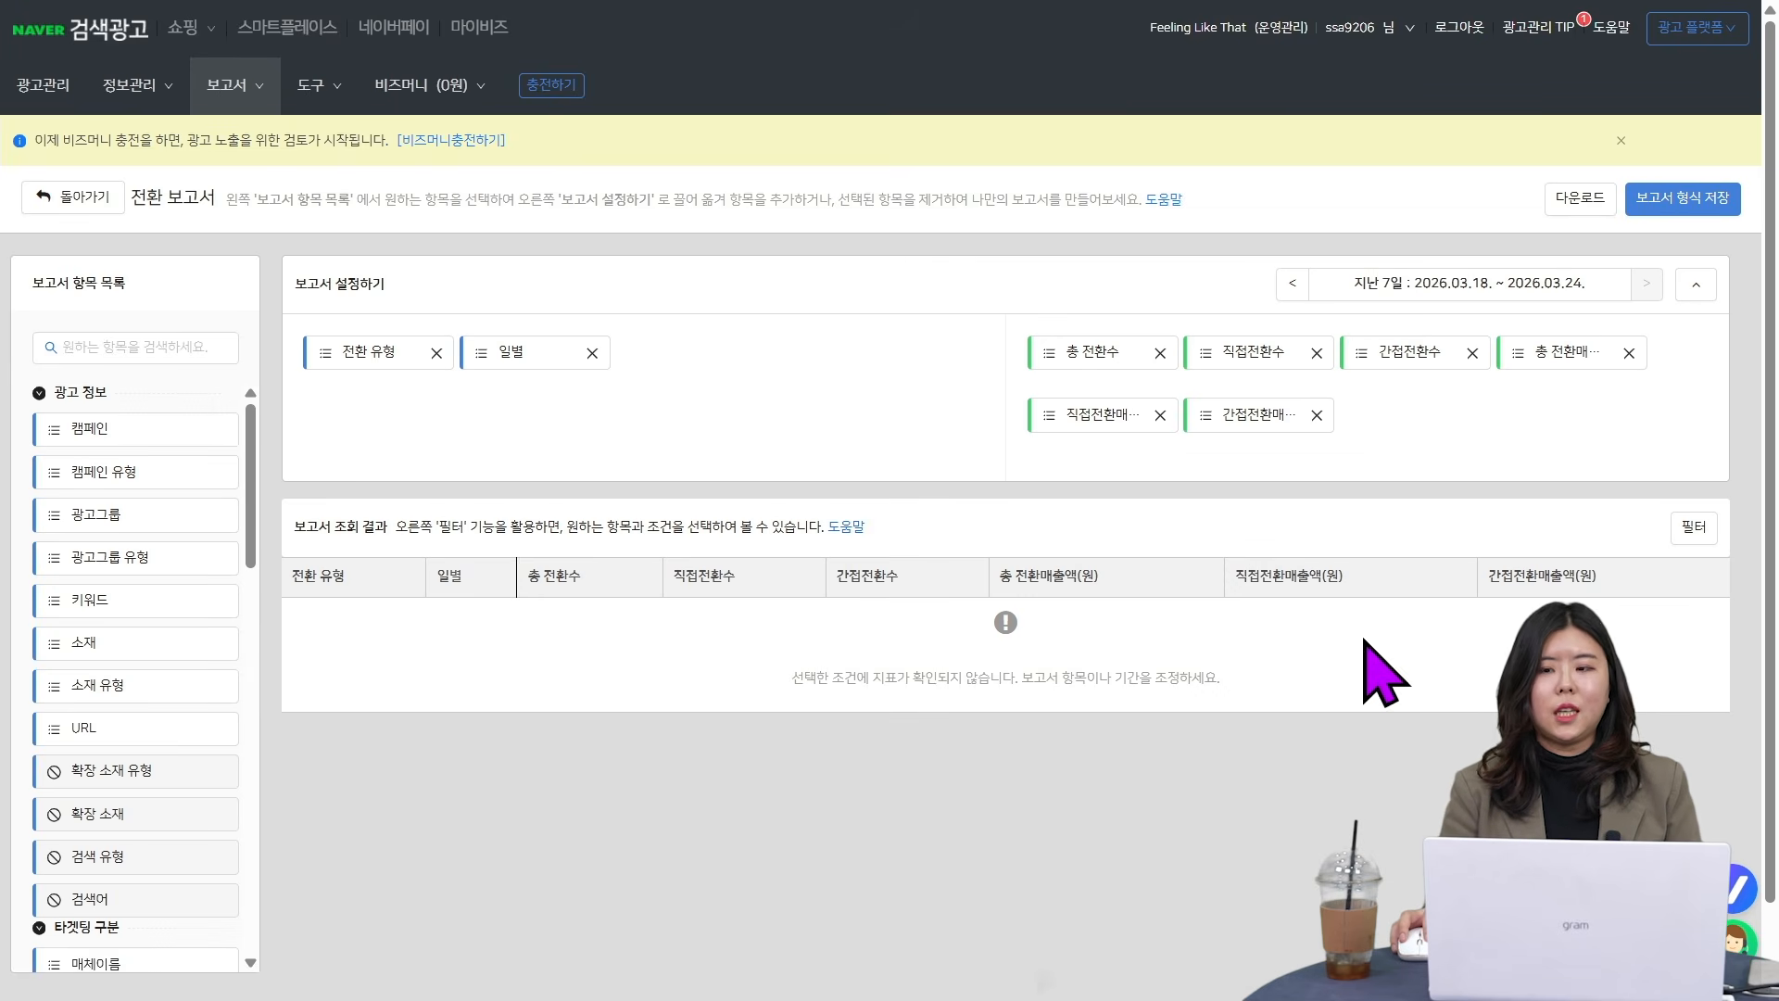
left_click(74, 196)
- Start a new basic campaign report (기본, 캠페인)
left_click(120, 525)
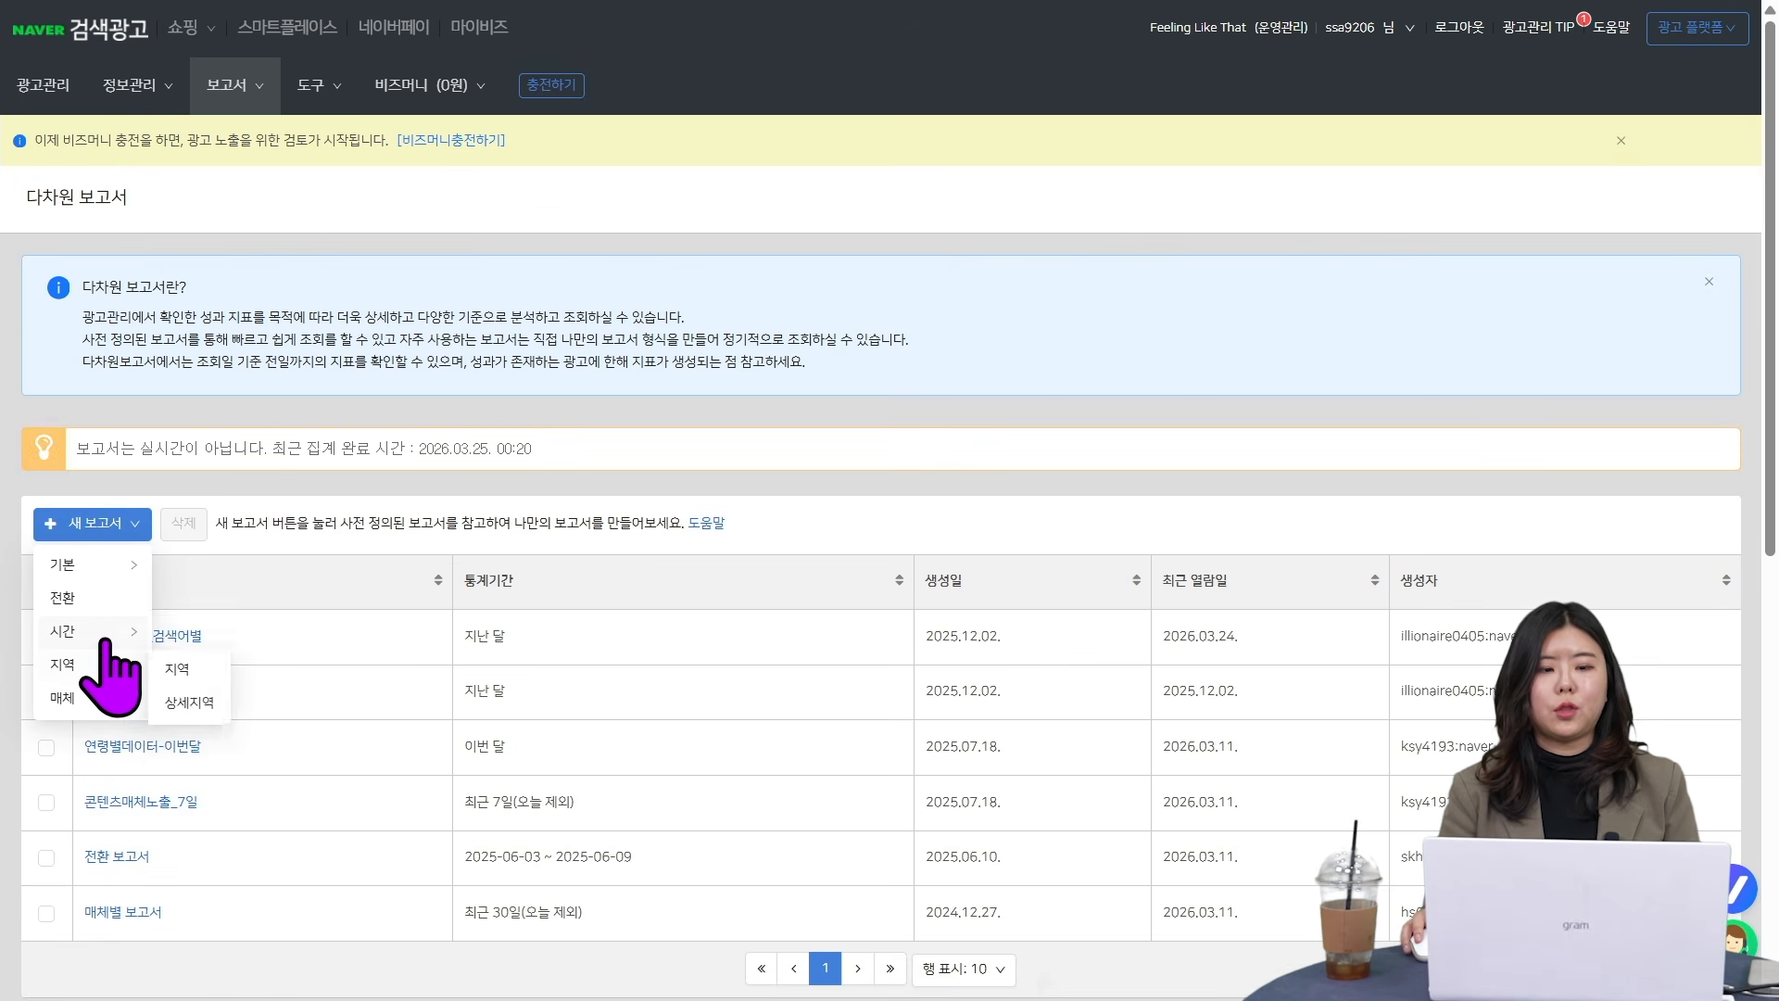
mouse_move(104, 680)
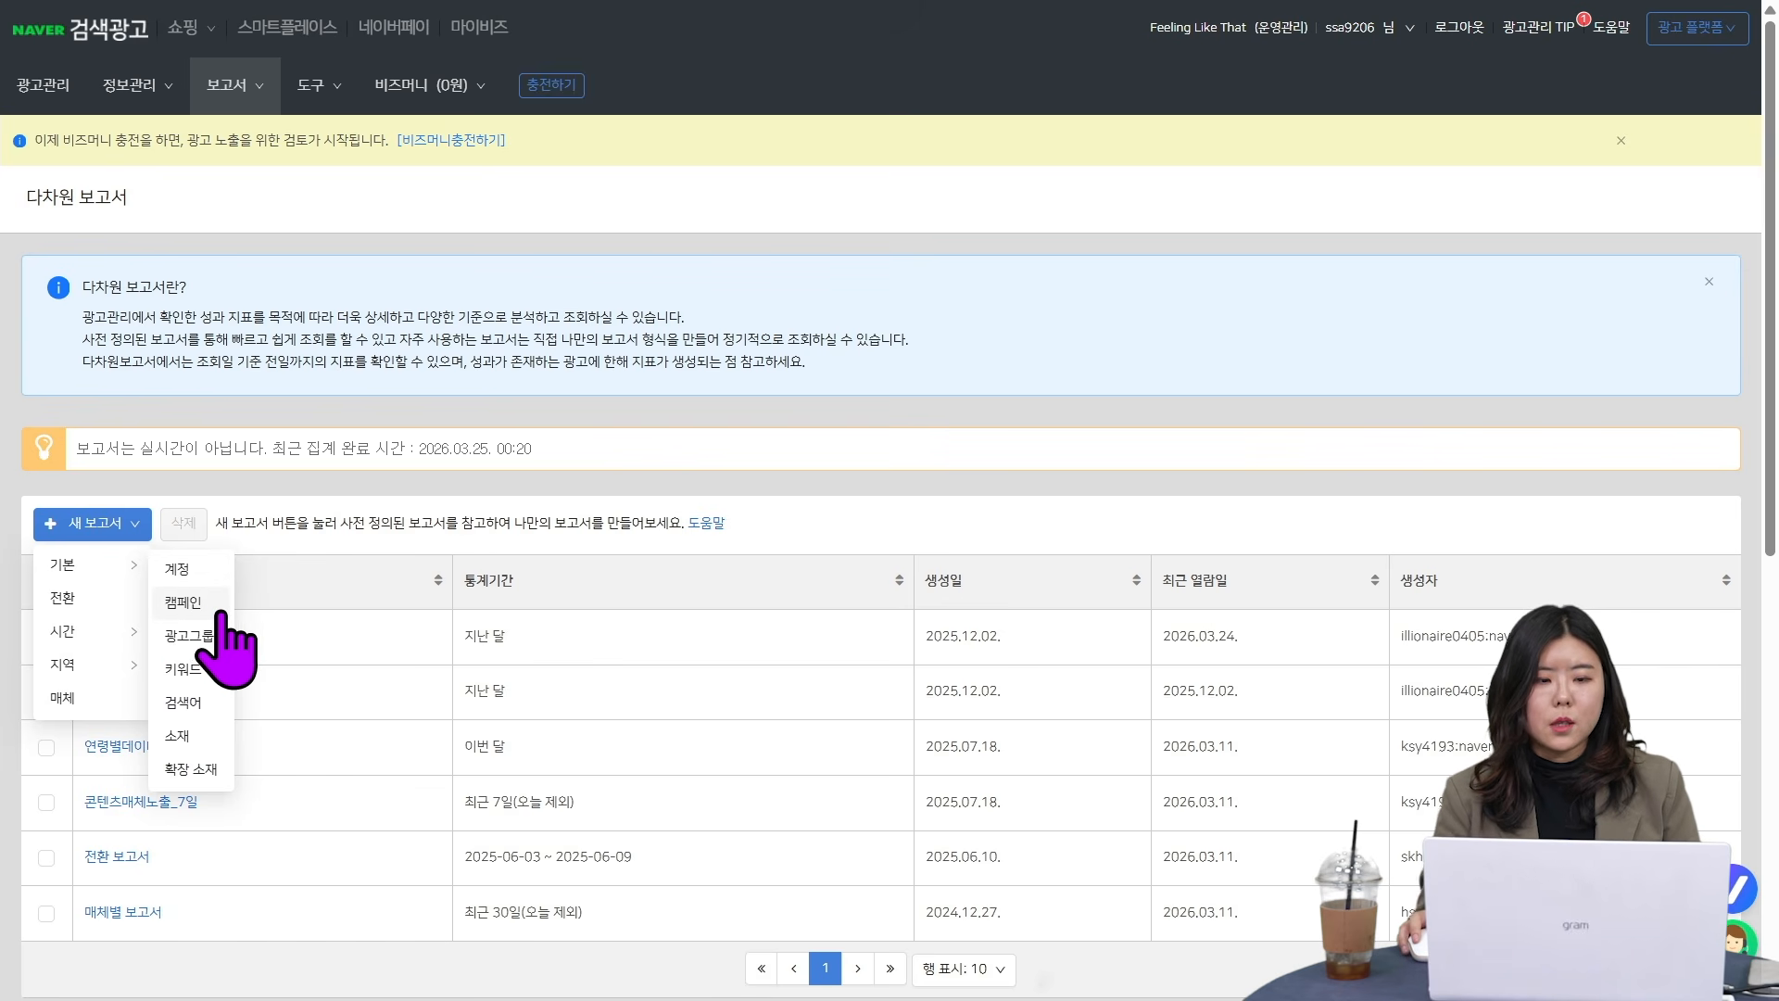
left_click(202, 602)
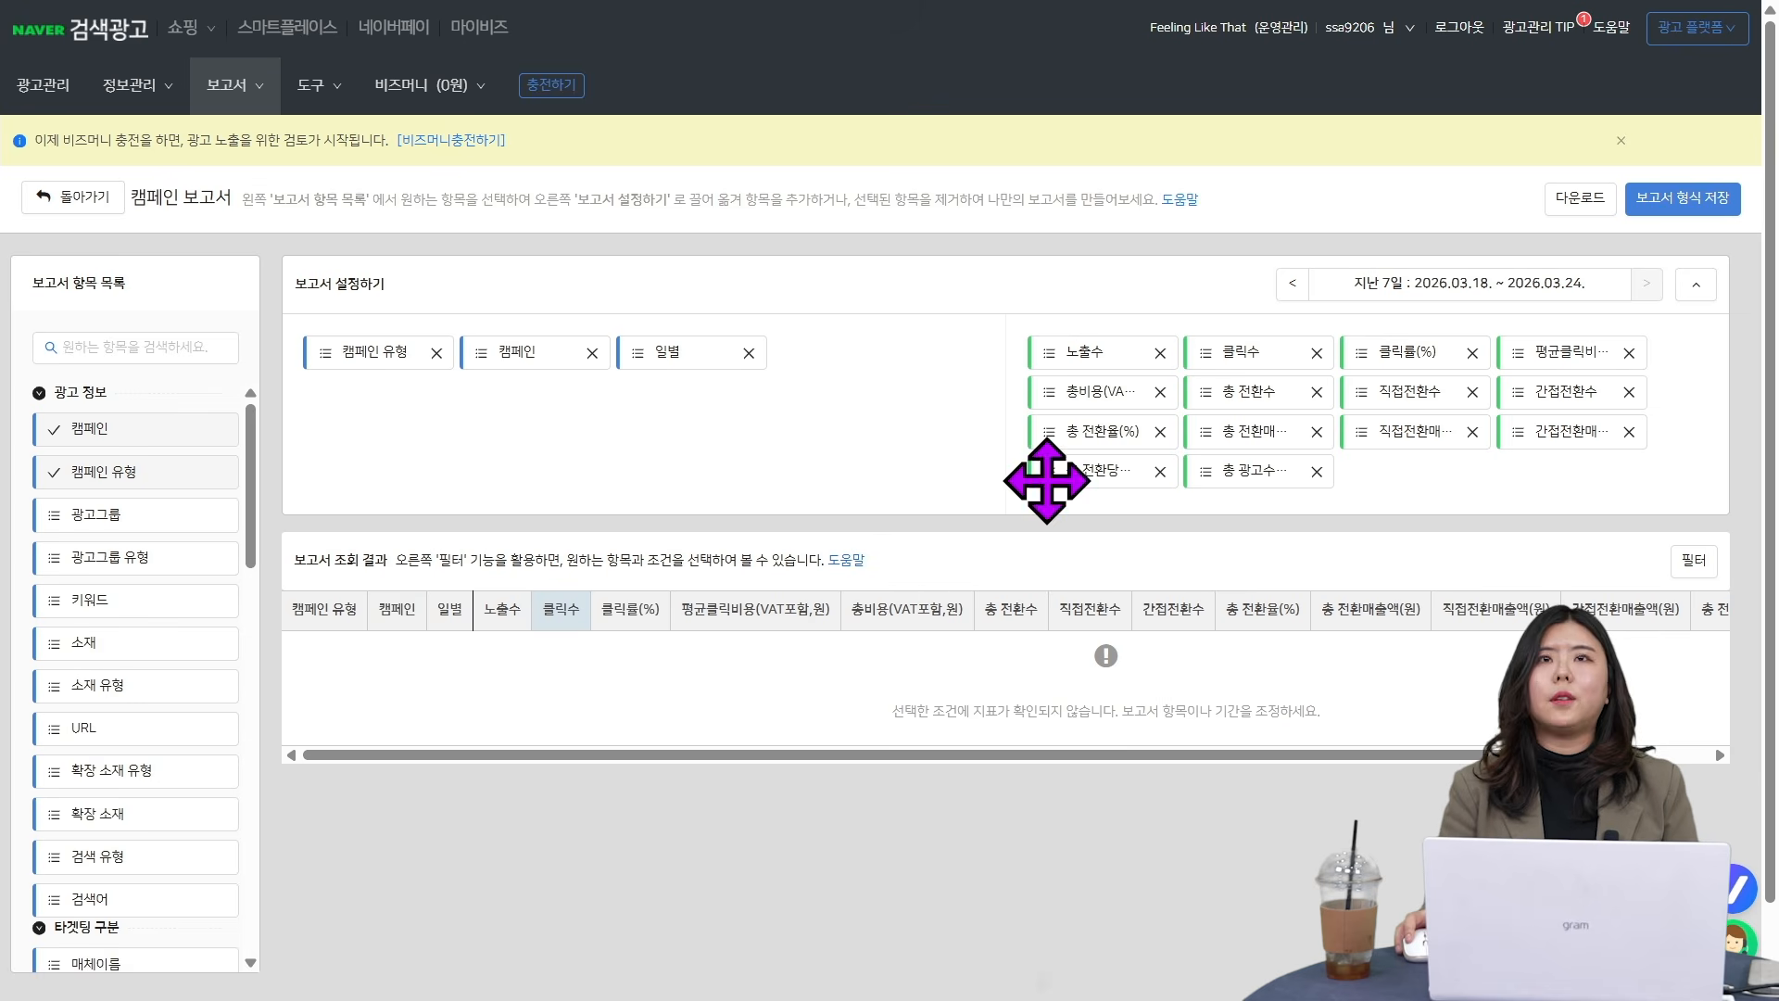
- Remove all performance metrics from the campaign report and set its period to this month (이번 달)
left_click(1160, 353)
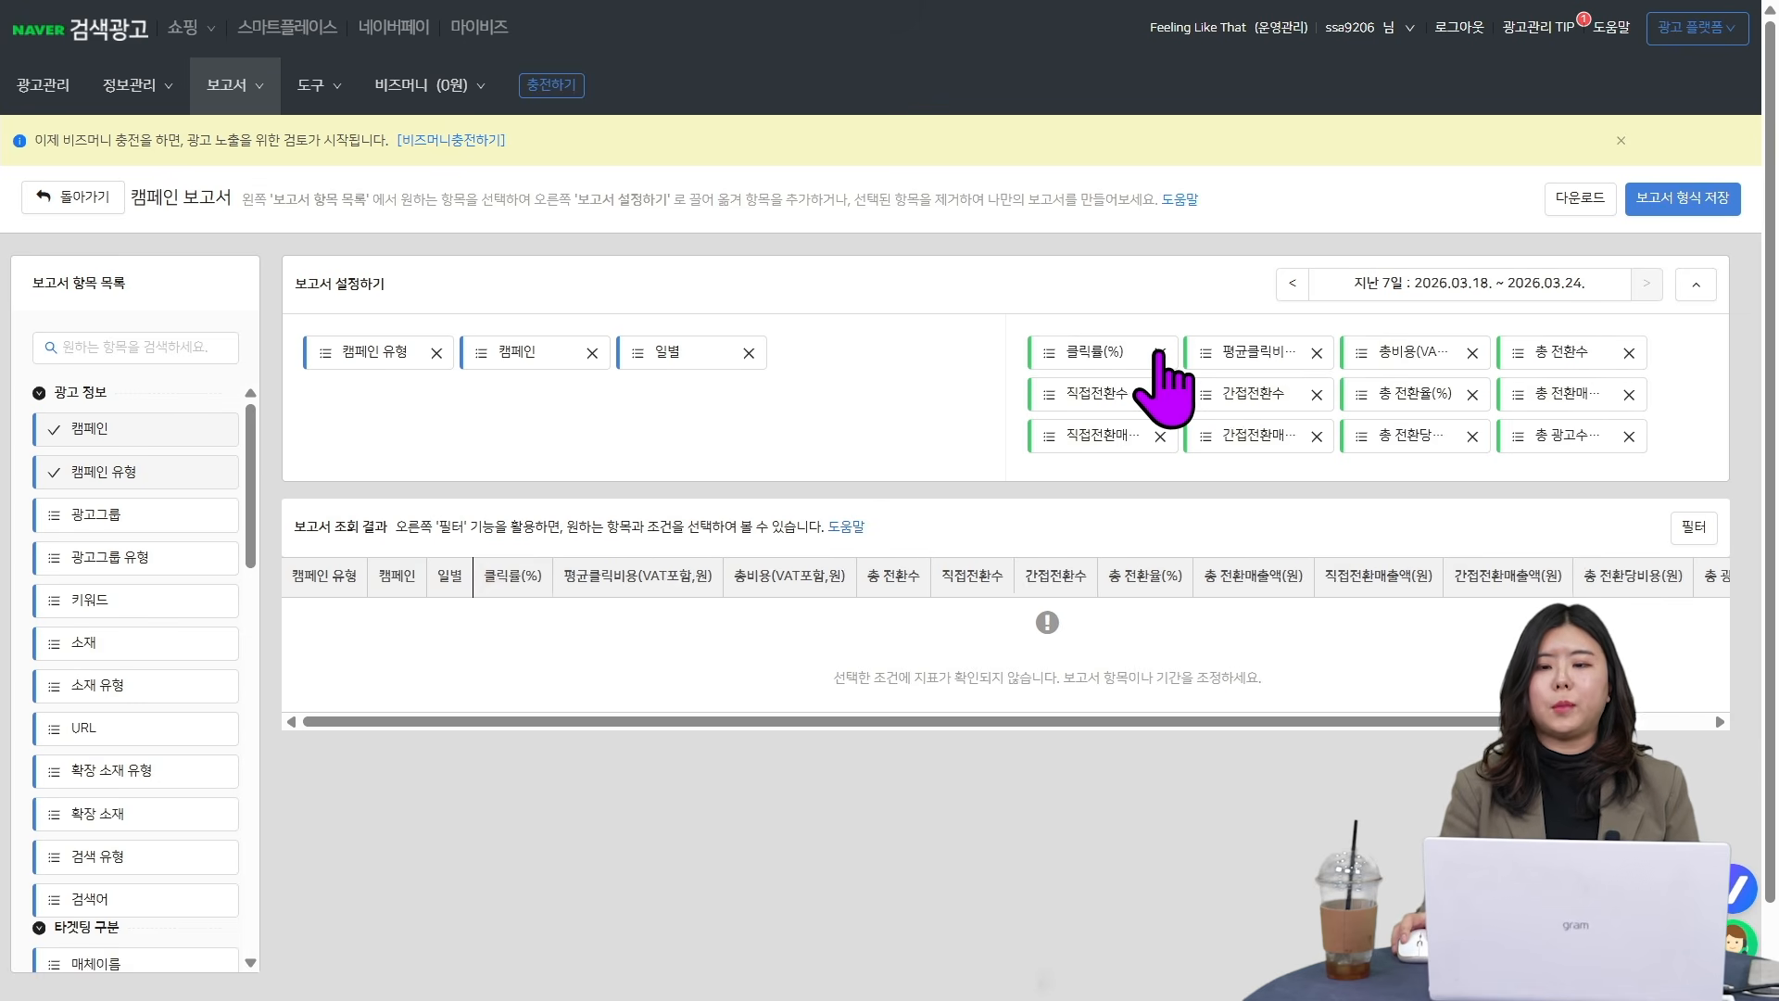
left_click(1160, 353)
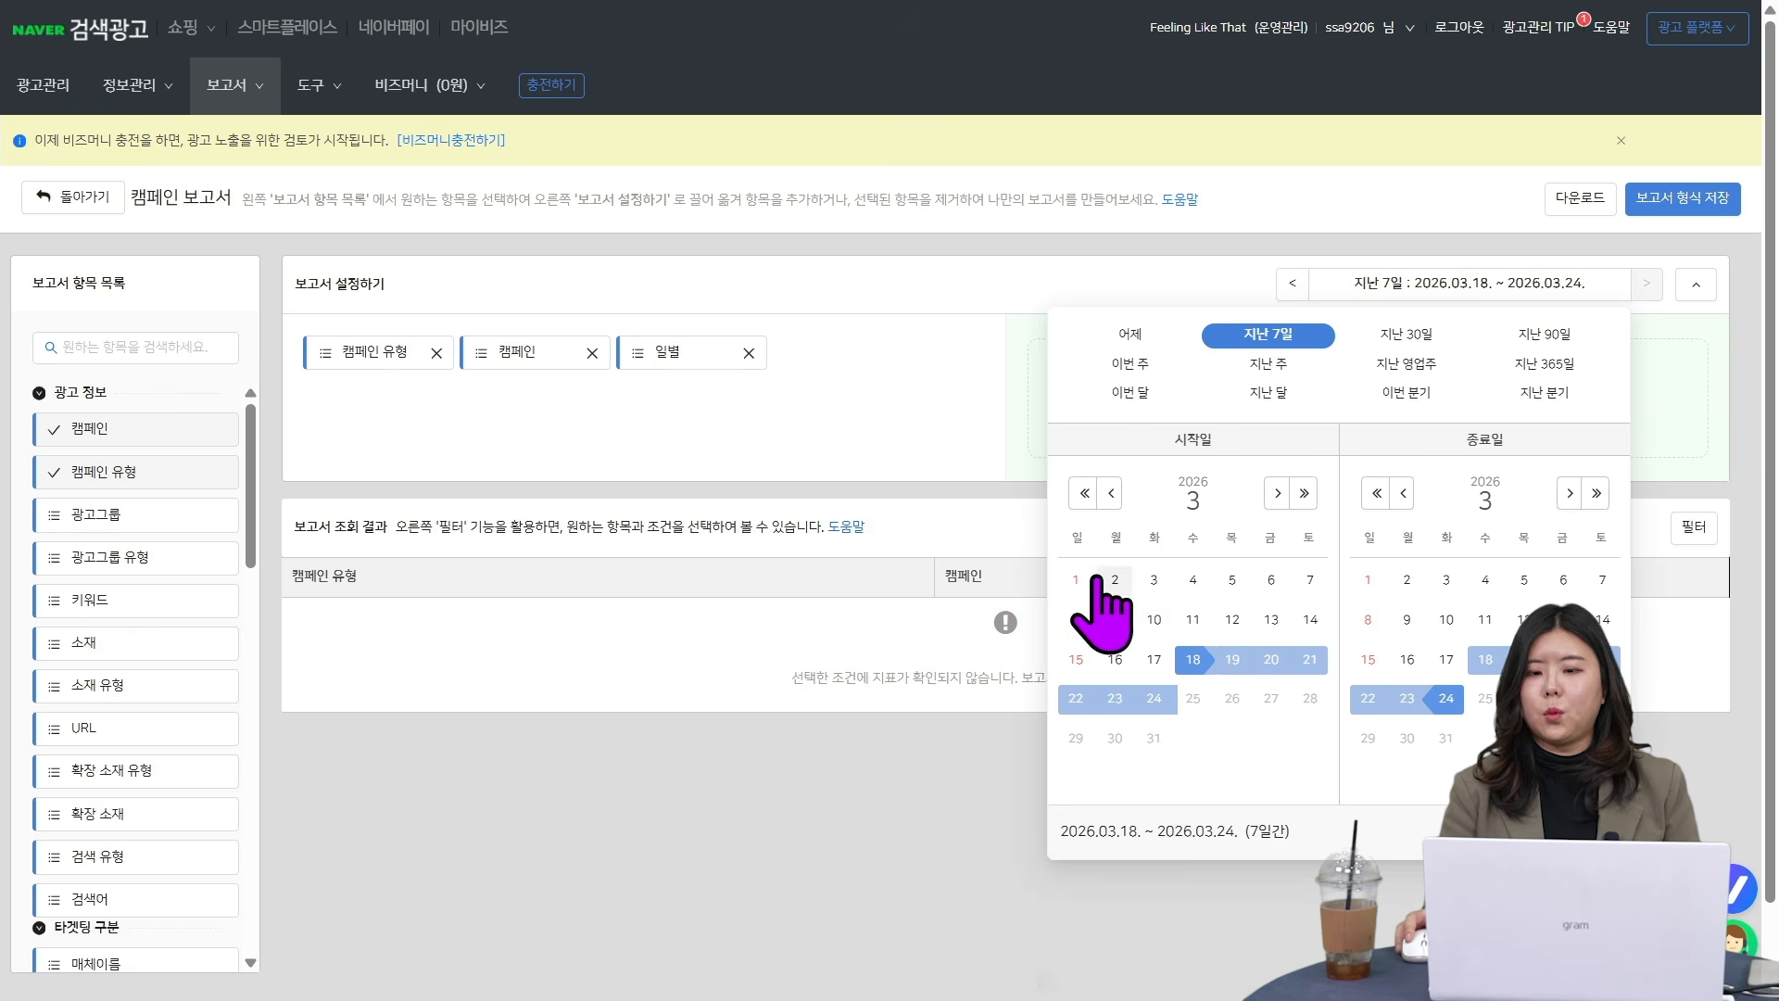
left_click(1078, 579)
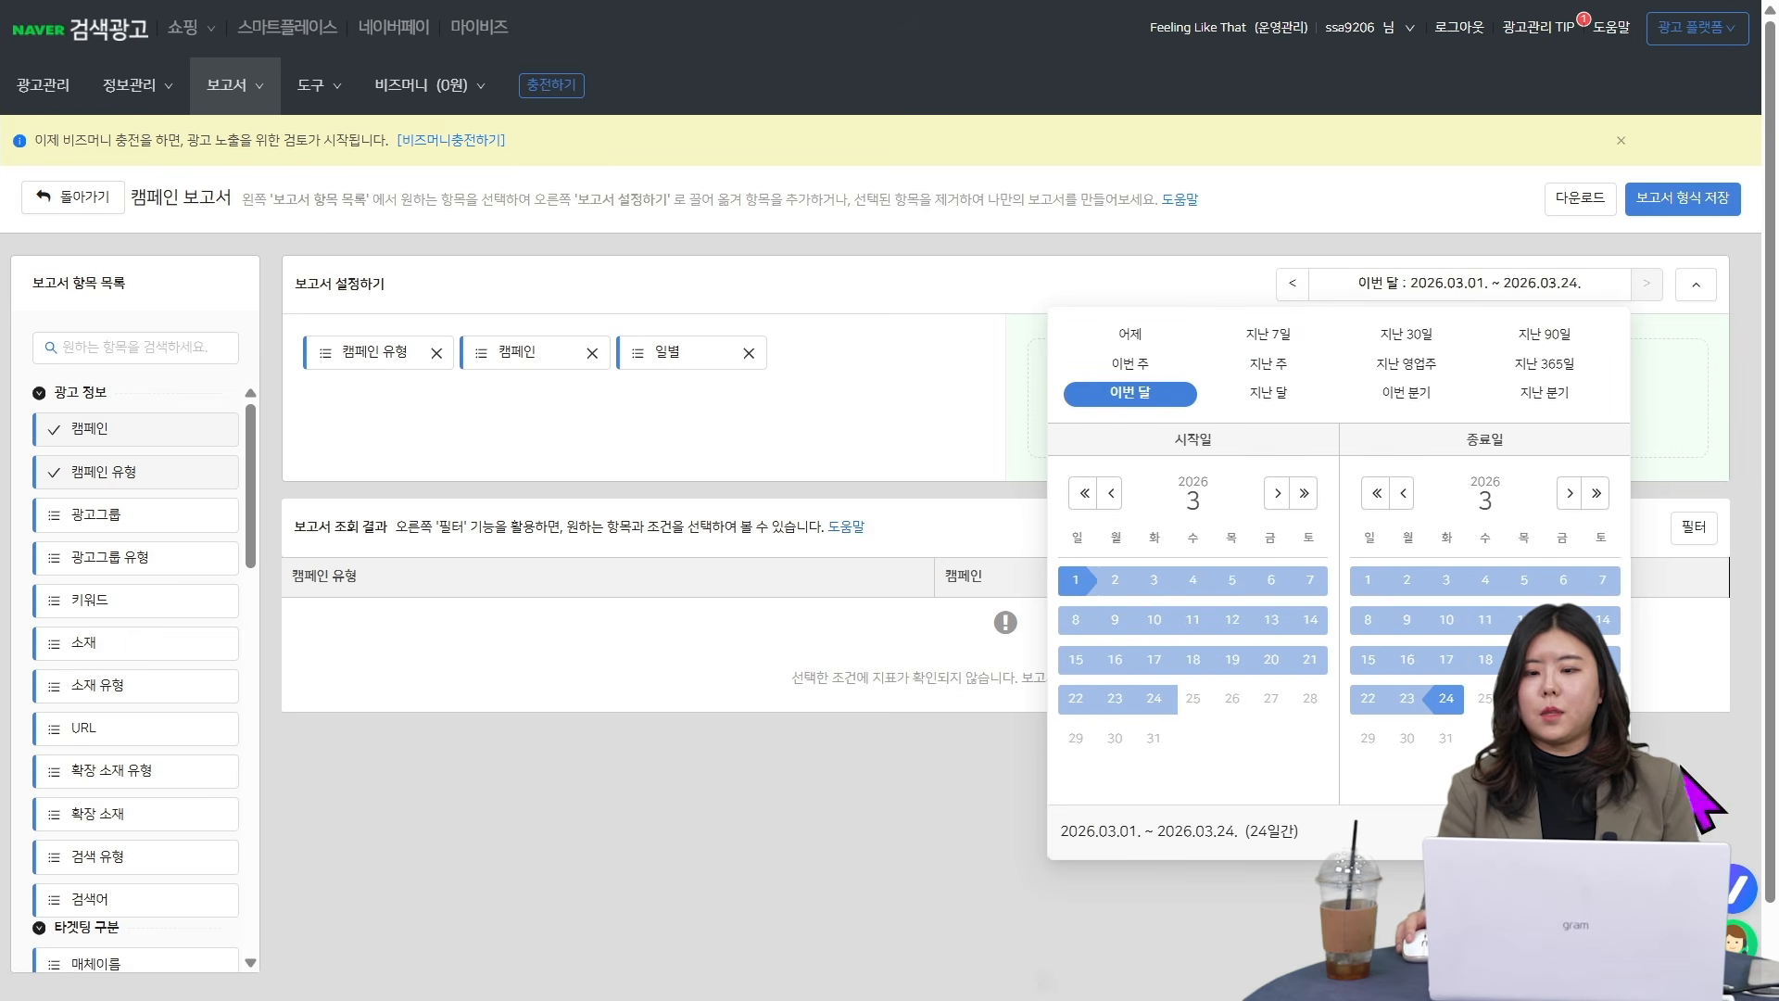
left_click(1003, 869)
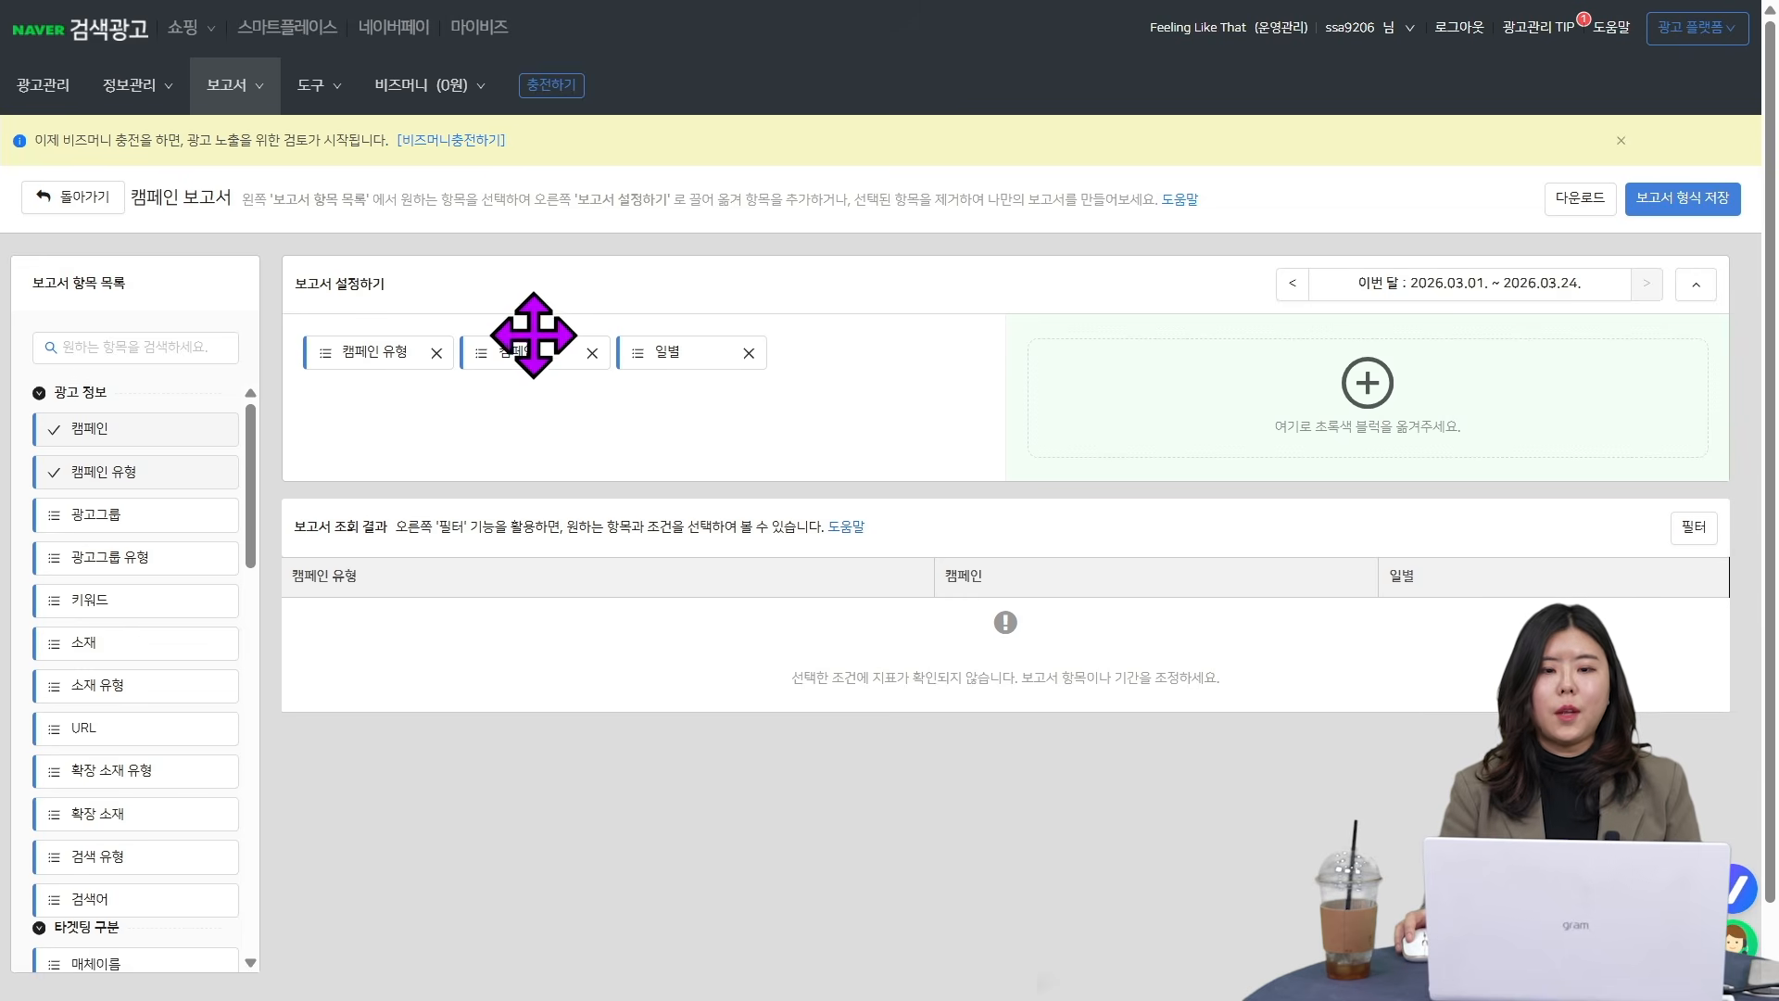
- Add ad group (광고그룹) and creative (소재) to the report dimensions and move daily (일별) directly after campaign type (캠페인 유형)
left_click_drag(102, 519, 623, 390)
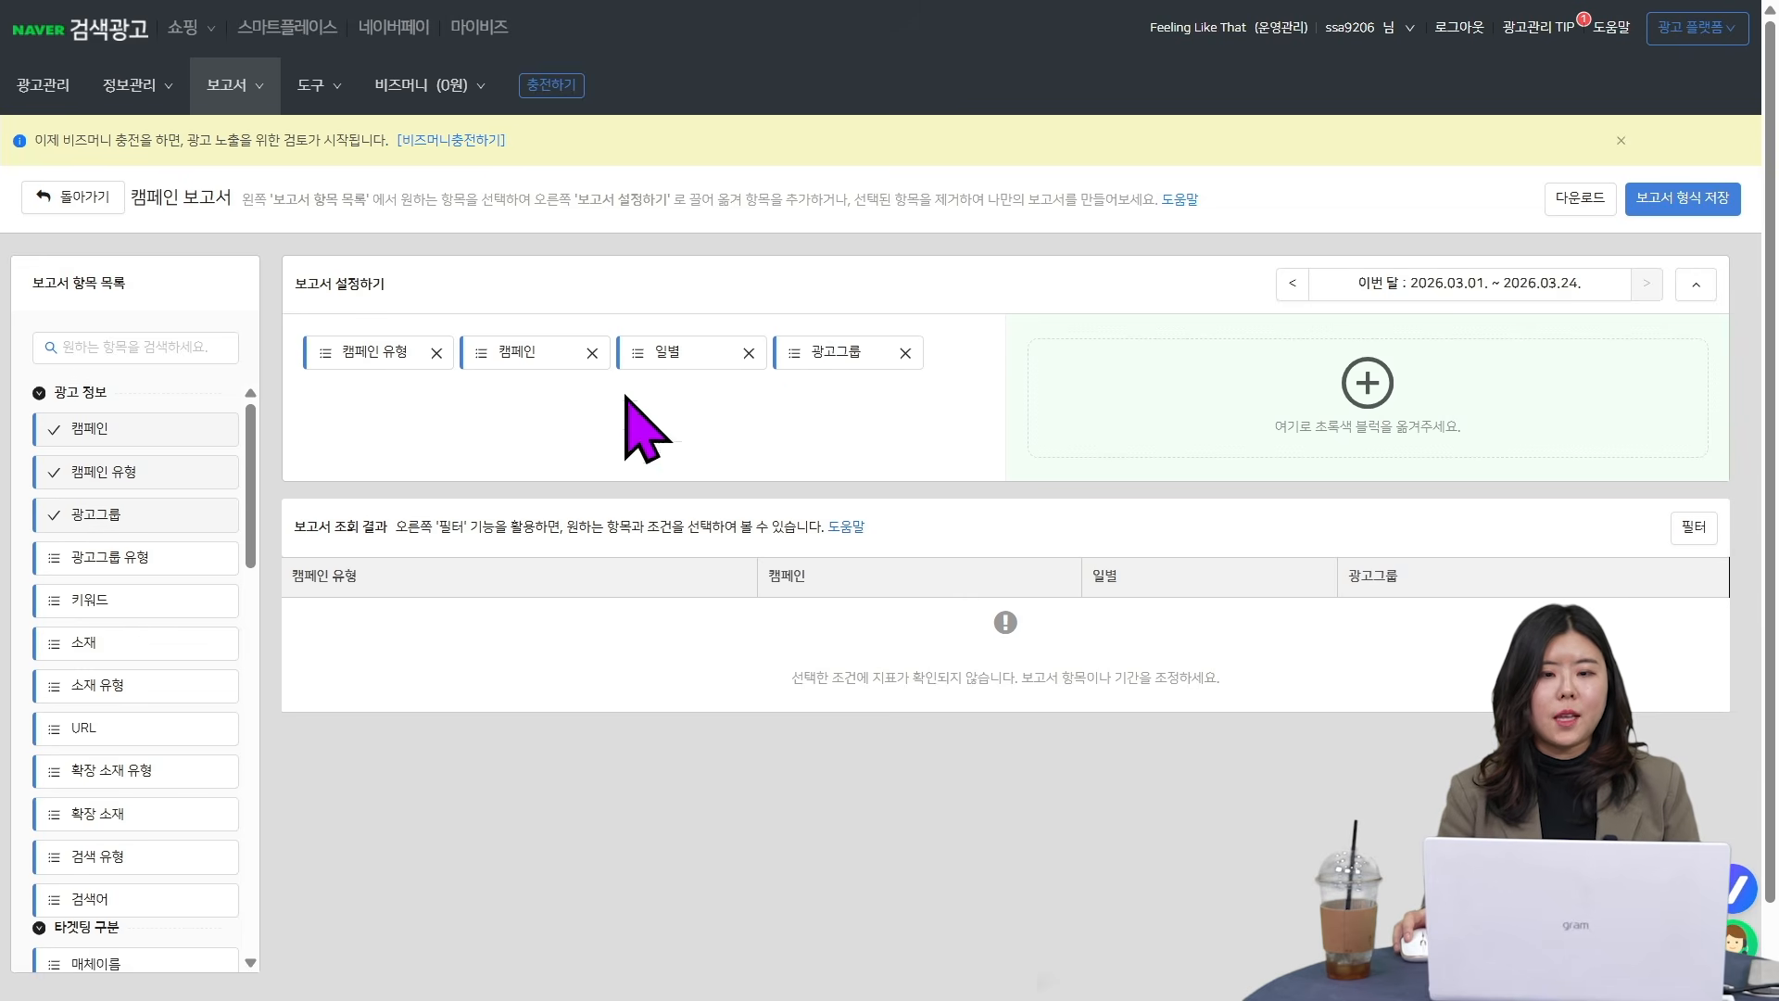
left_click_drag(834, 361, 685, 371)
left_click_drag(86, 643, 779, 341)
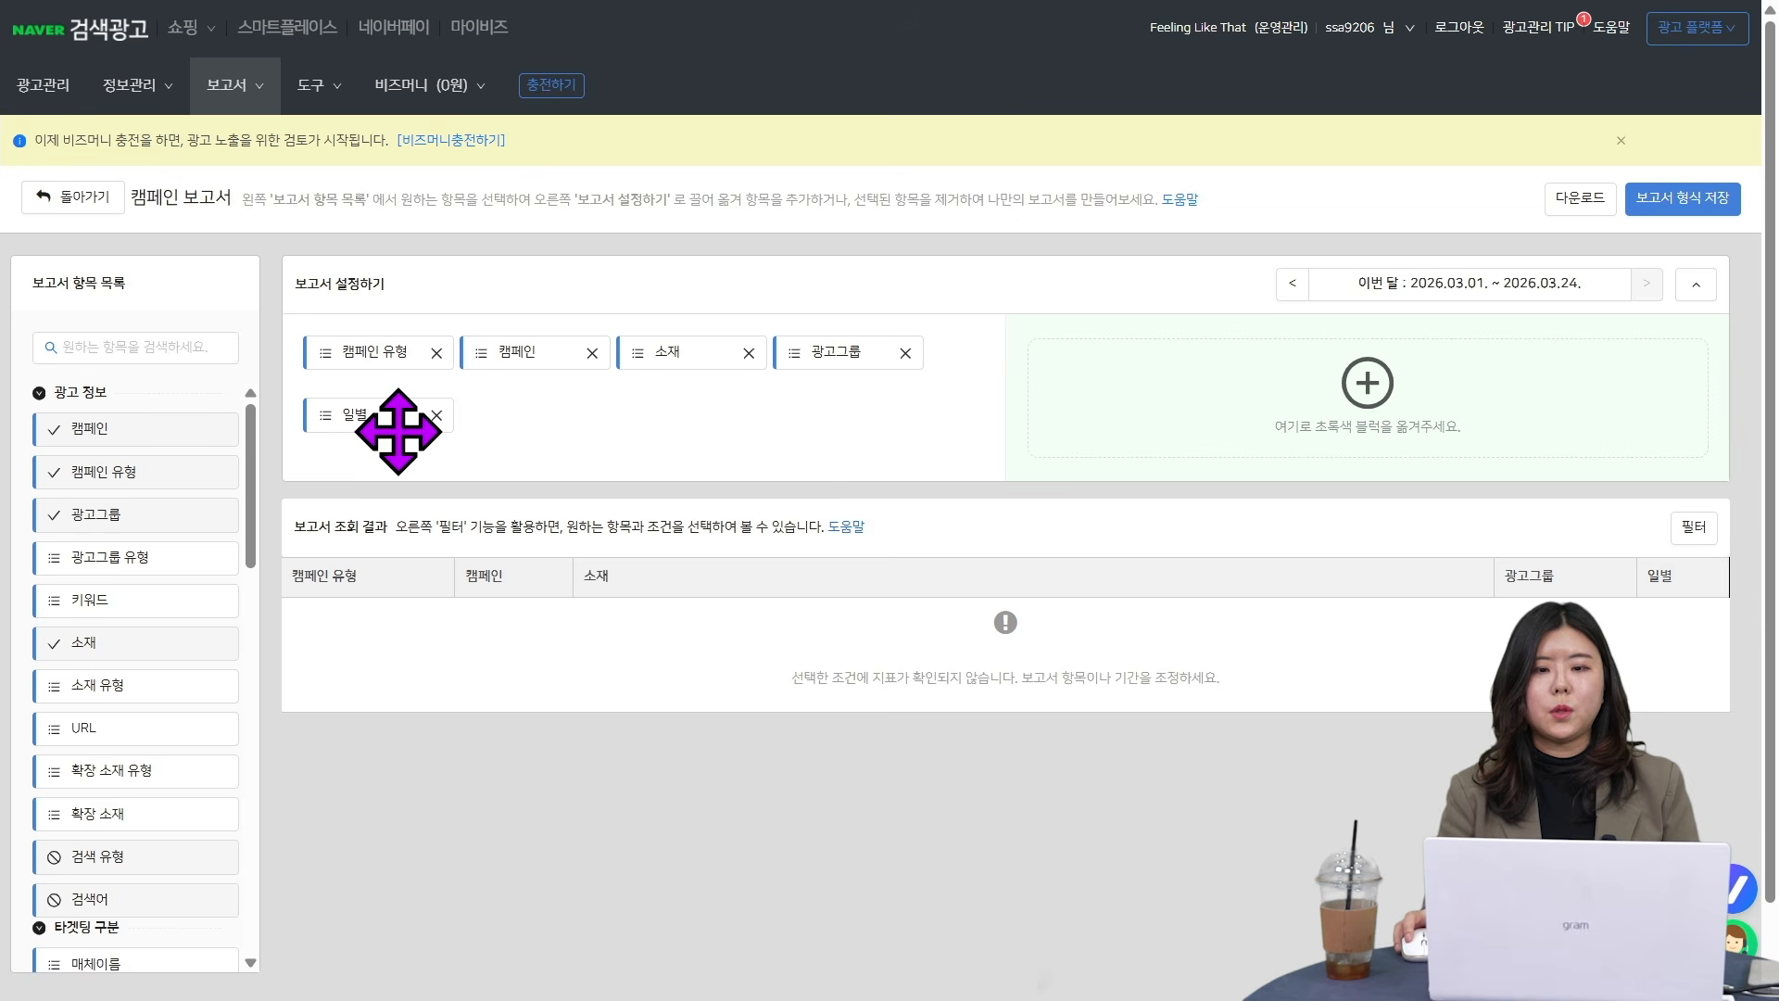
left_click_drag(398, 429, 737, 352)
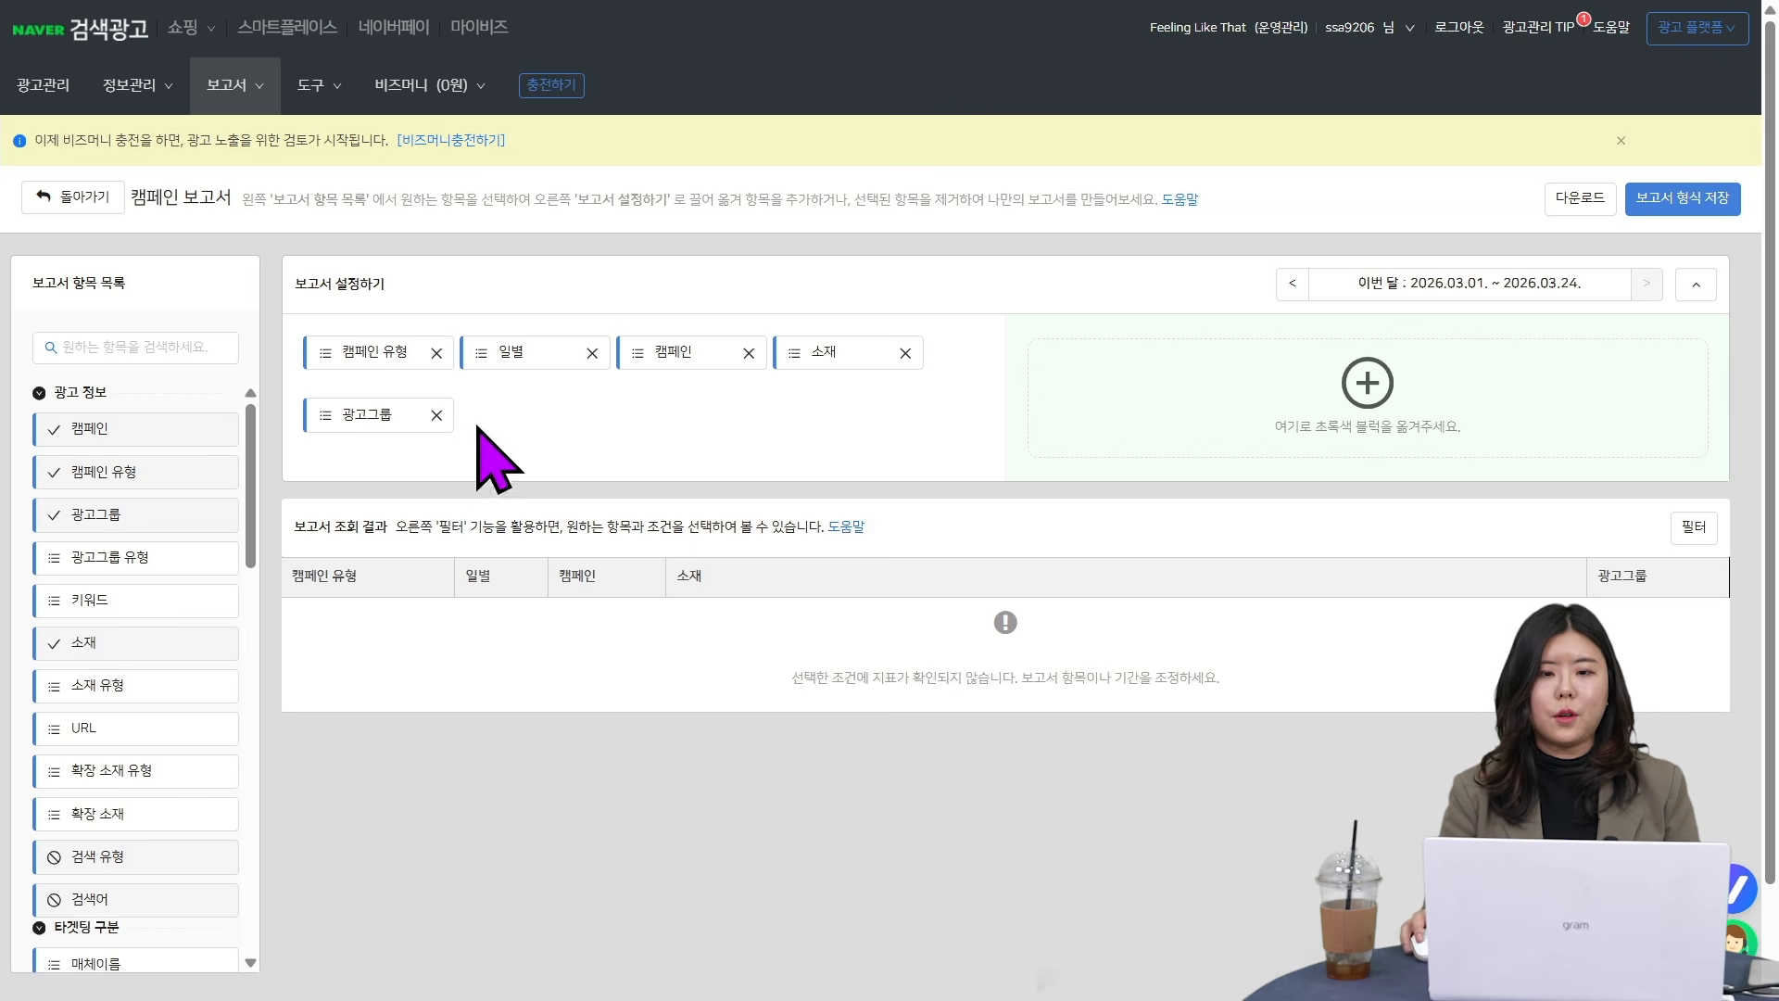
- Add the ad performance metrics 노출수, 클릭수, 클릭률(%), 평균클릭비용, 총비용 and 평균노출순위 to the report
scroll(139, 816, "down", 4)
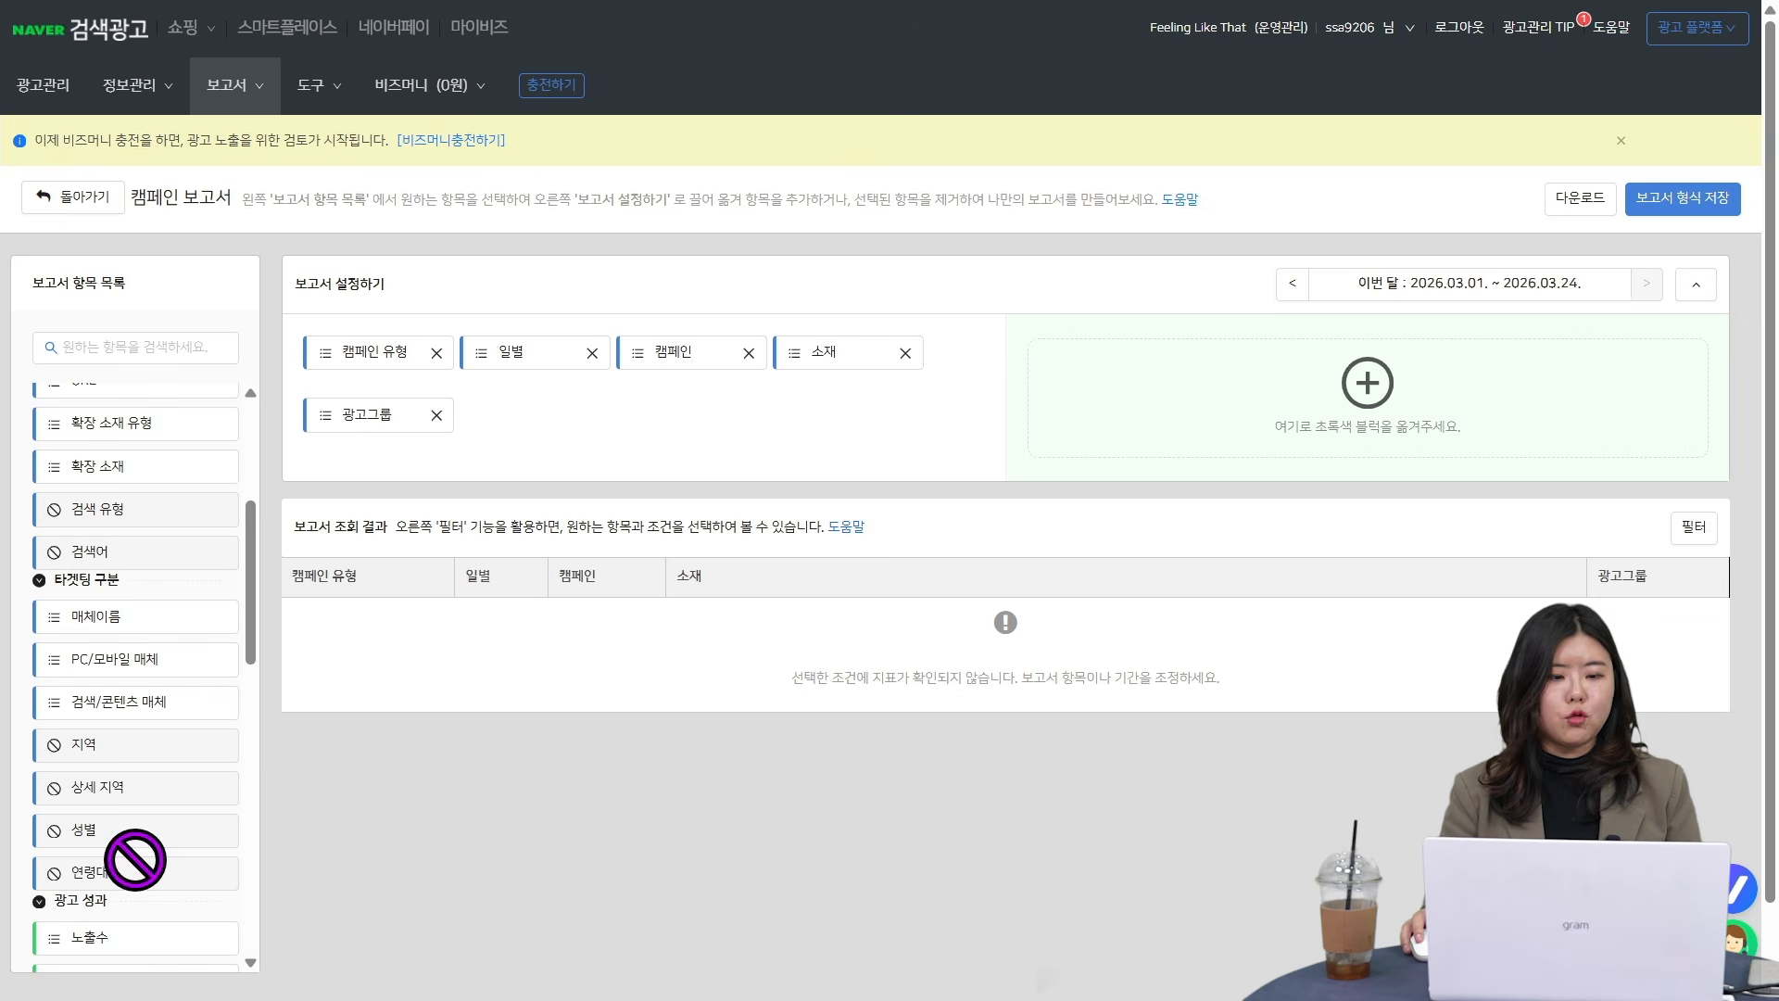
scroll(155, 535, "up", 4)
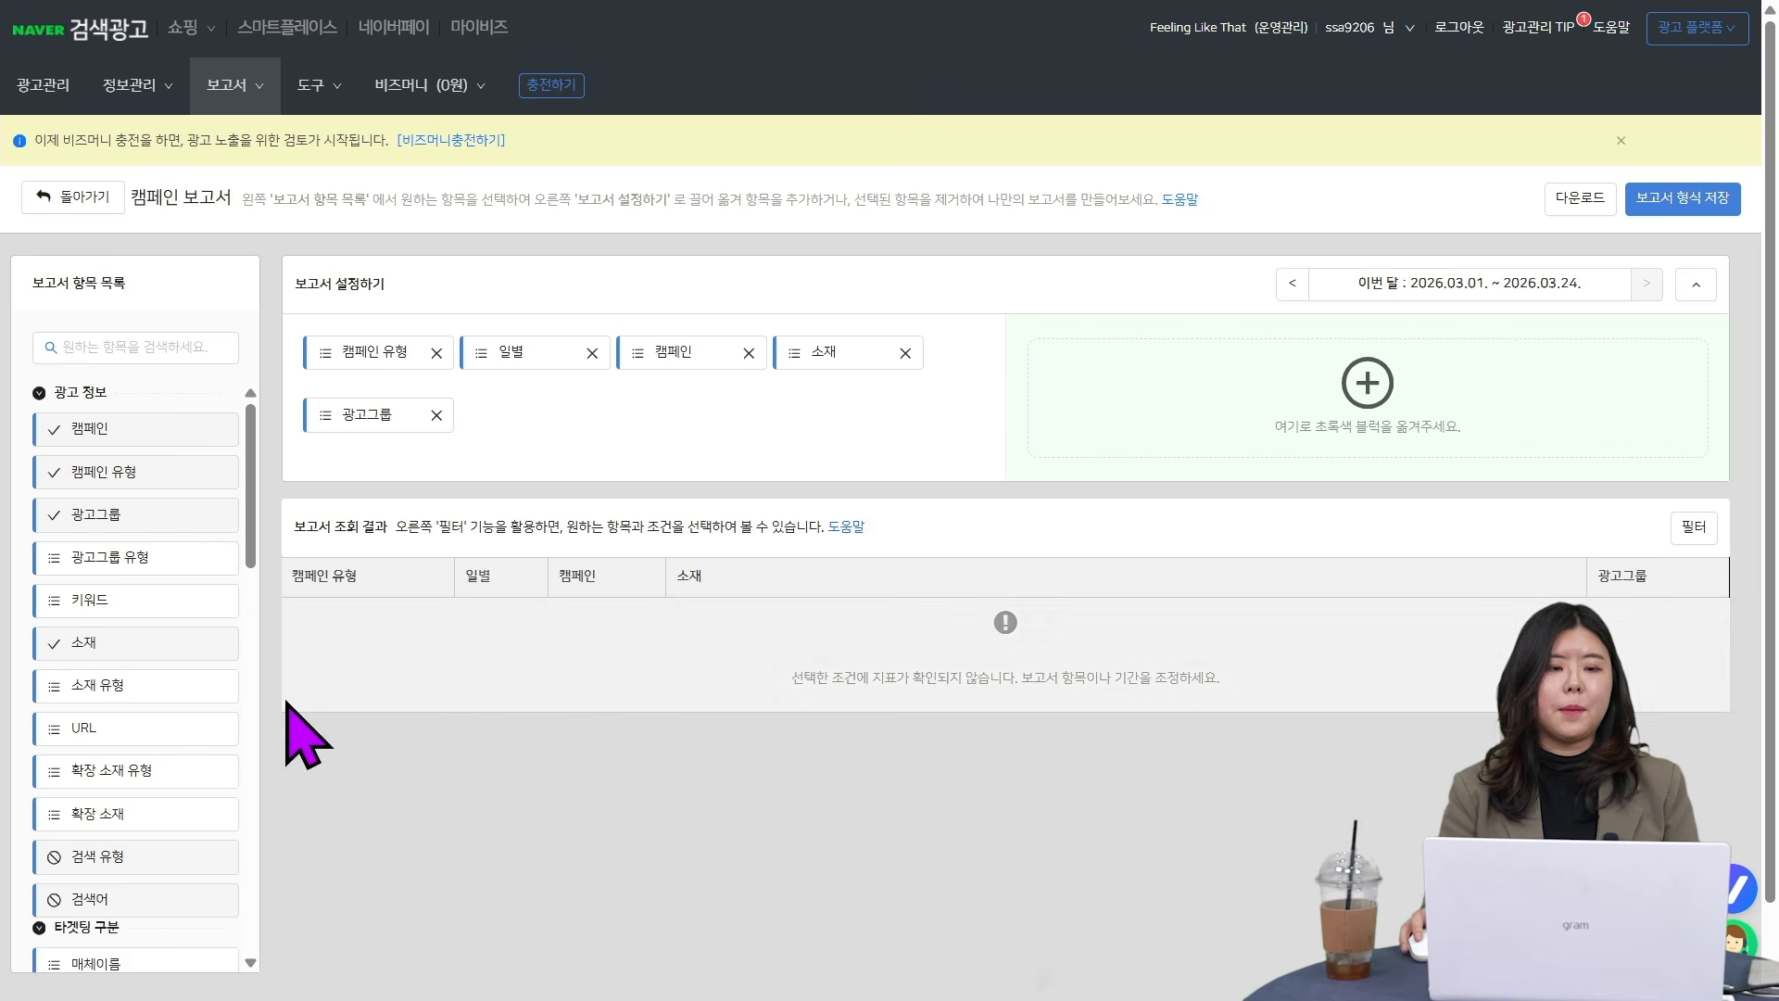
scroll(172, 441, "down", 6)
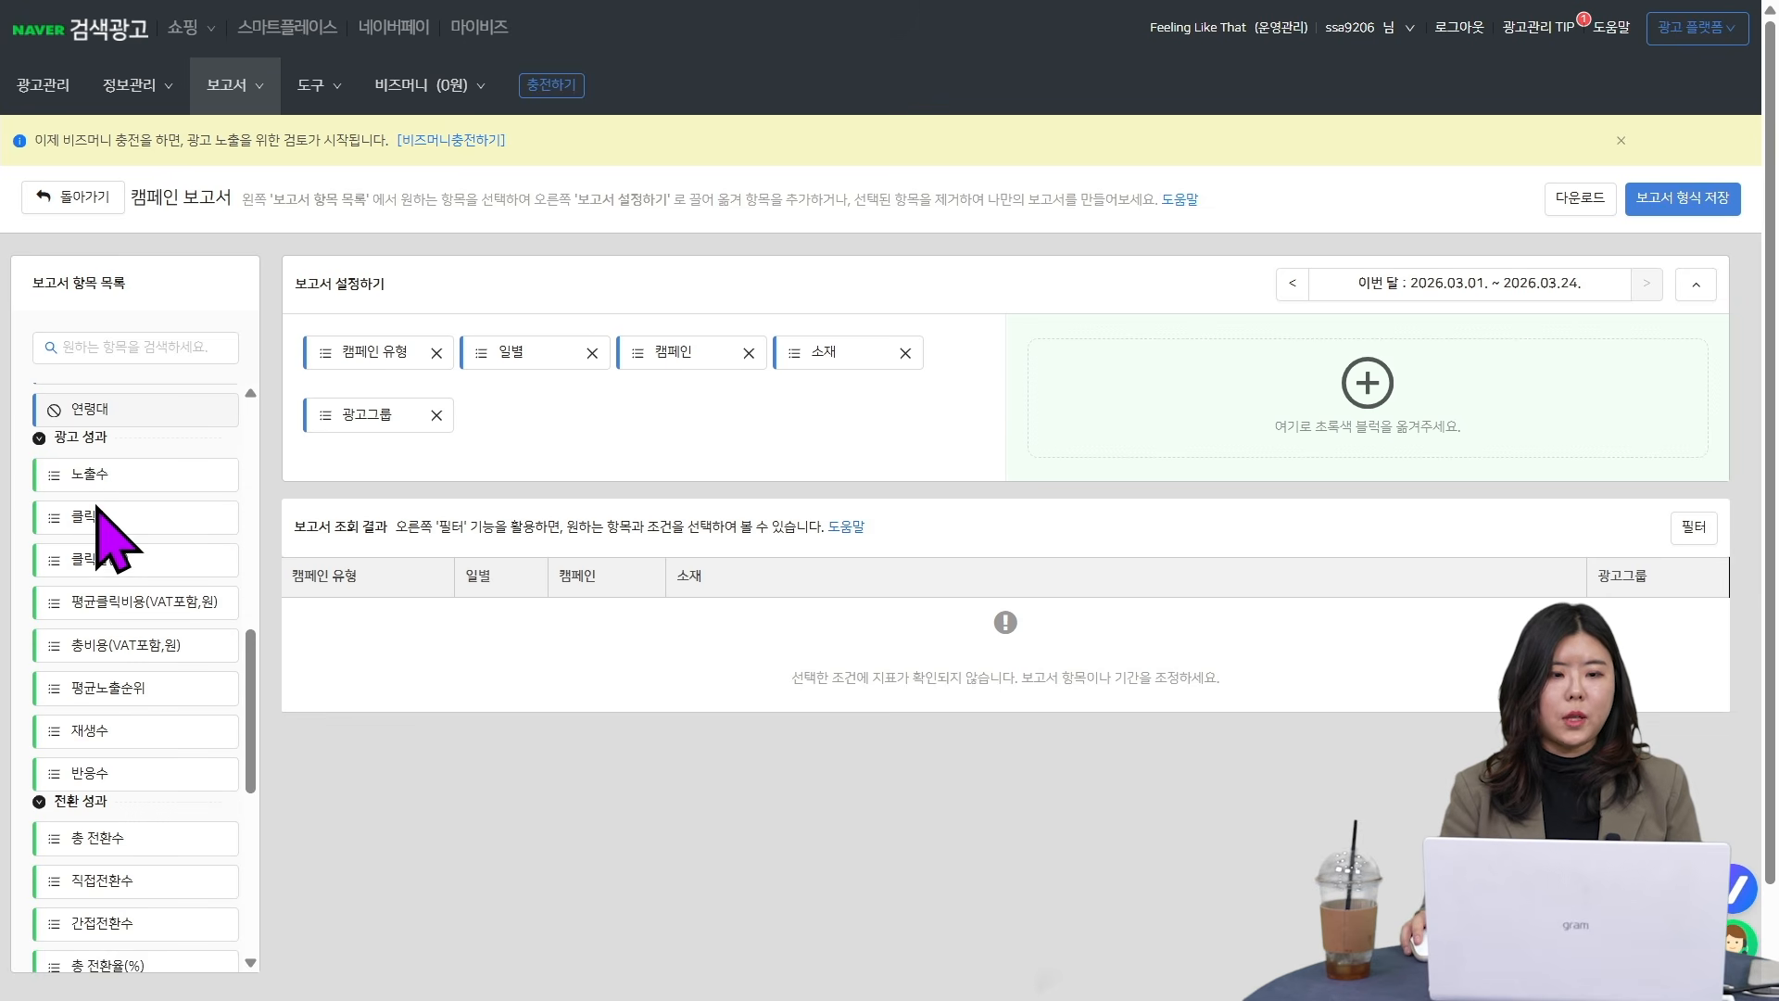
left_click_drag(93, 475, 1323, 414)
left_click_drag(62, 512, 1335, 431)
left_click_drag(74, 561, 1402, 409)
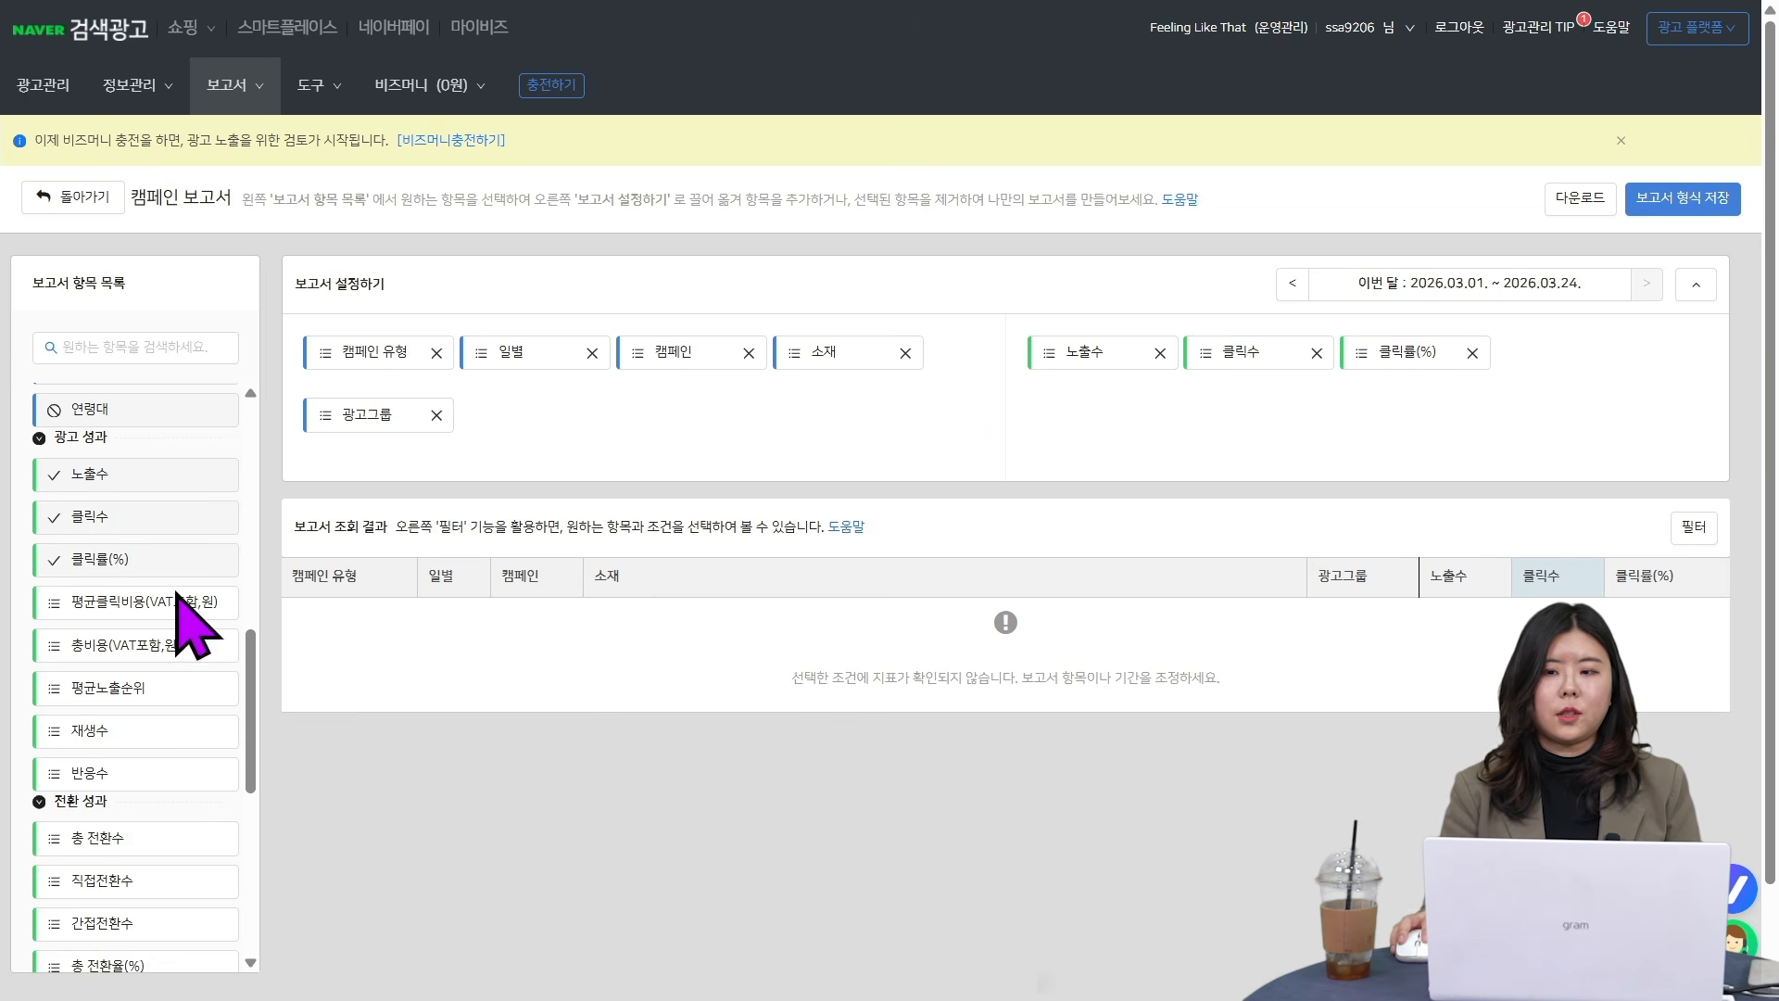
left_click_drag(139, 604, 1637, 384)
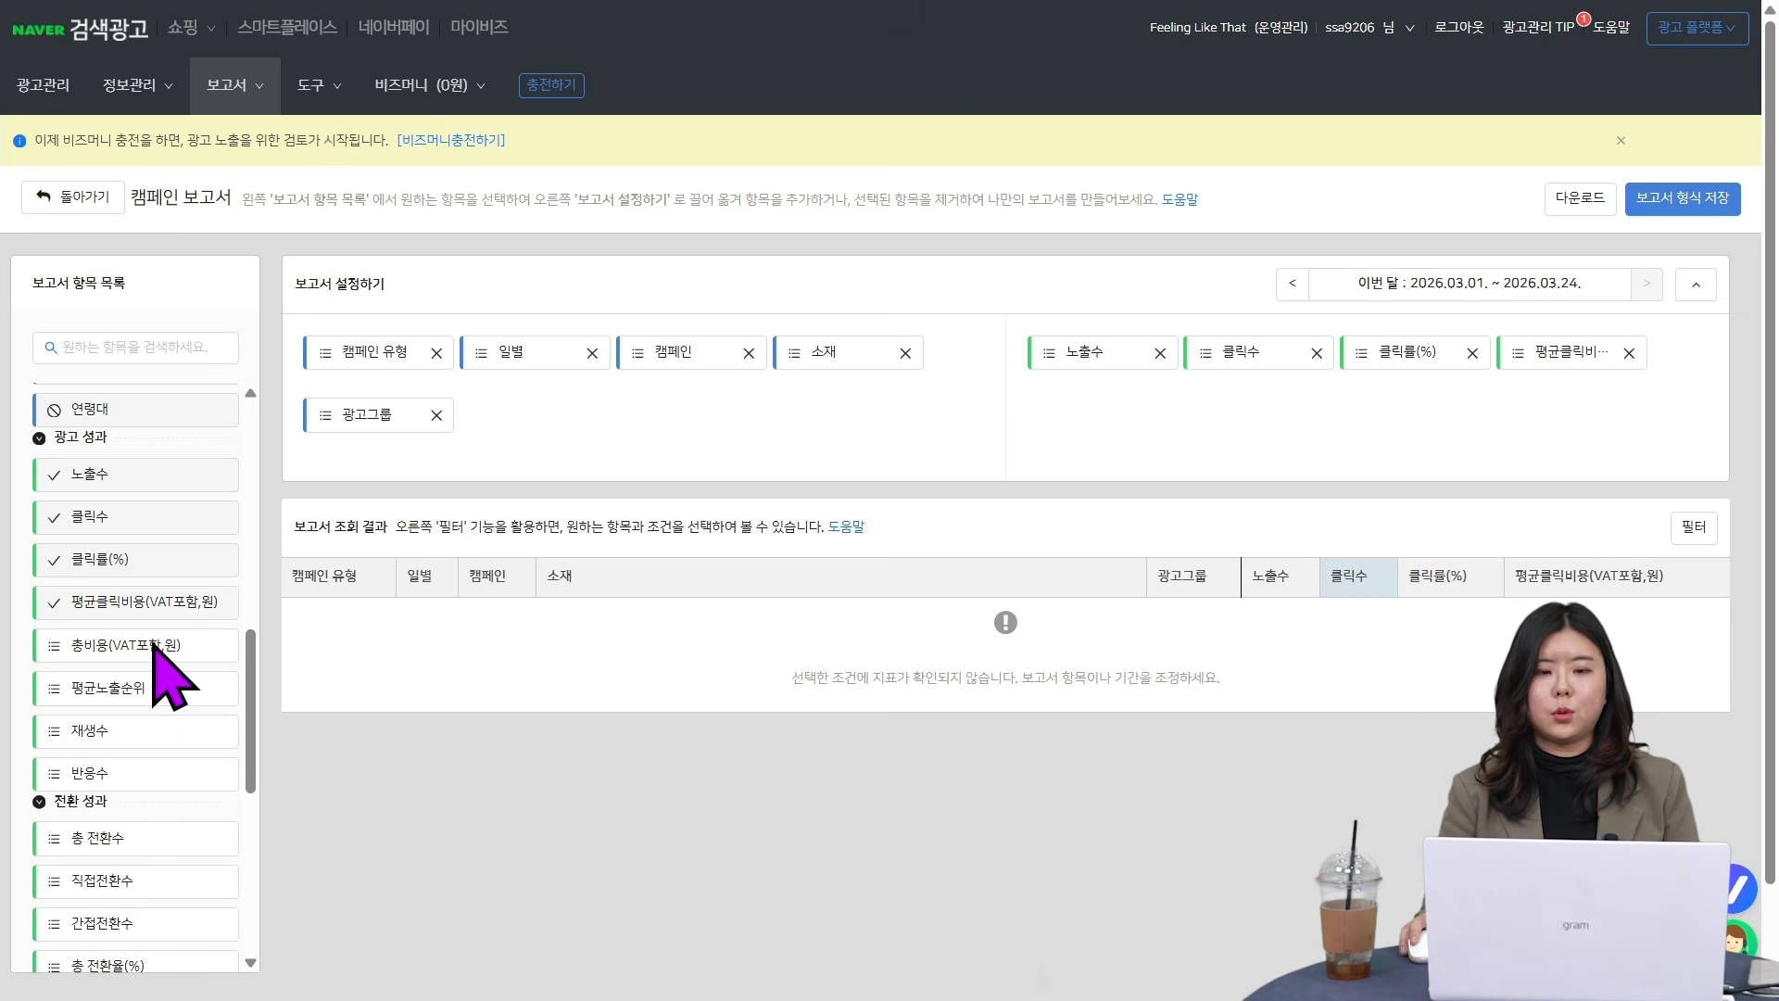
left_click_drag(155, 642, 1253, 487)
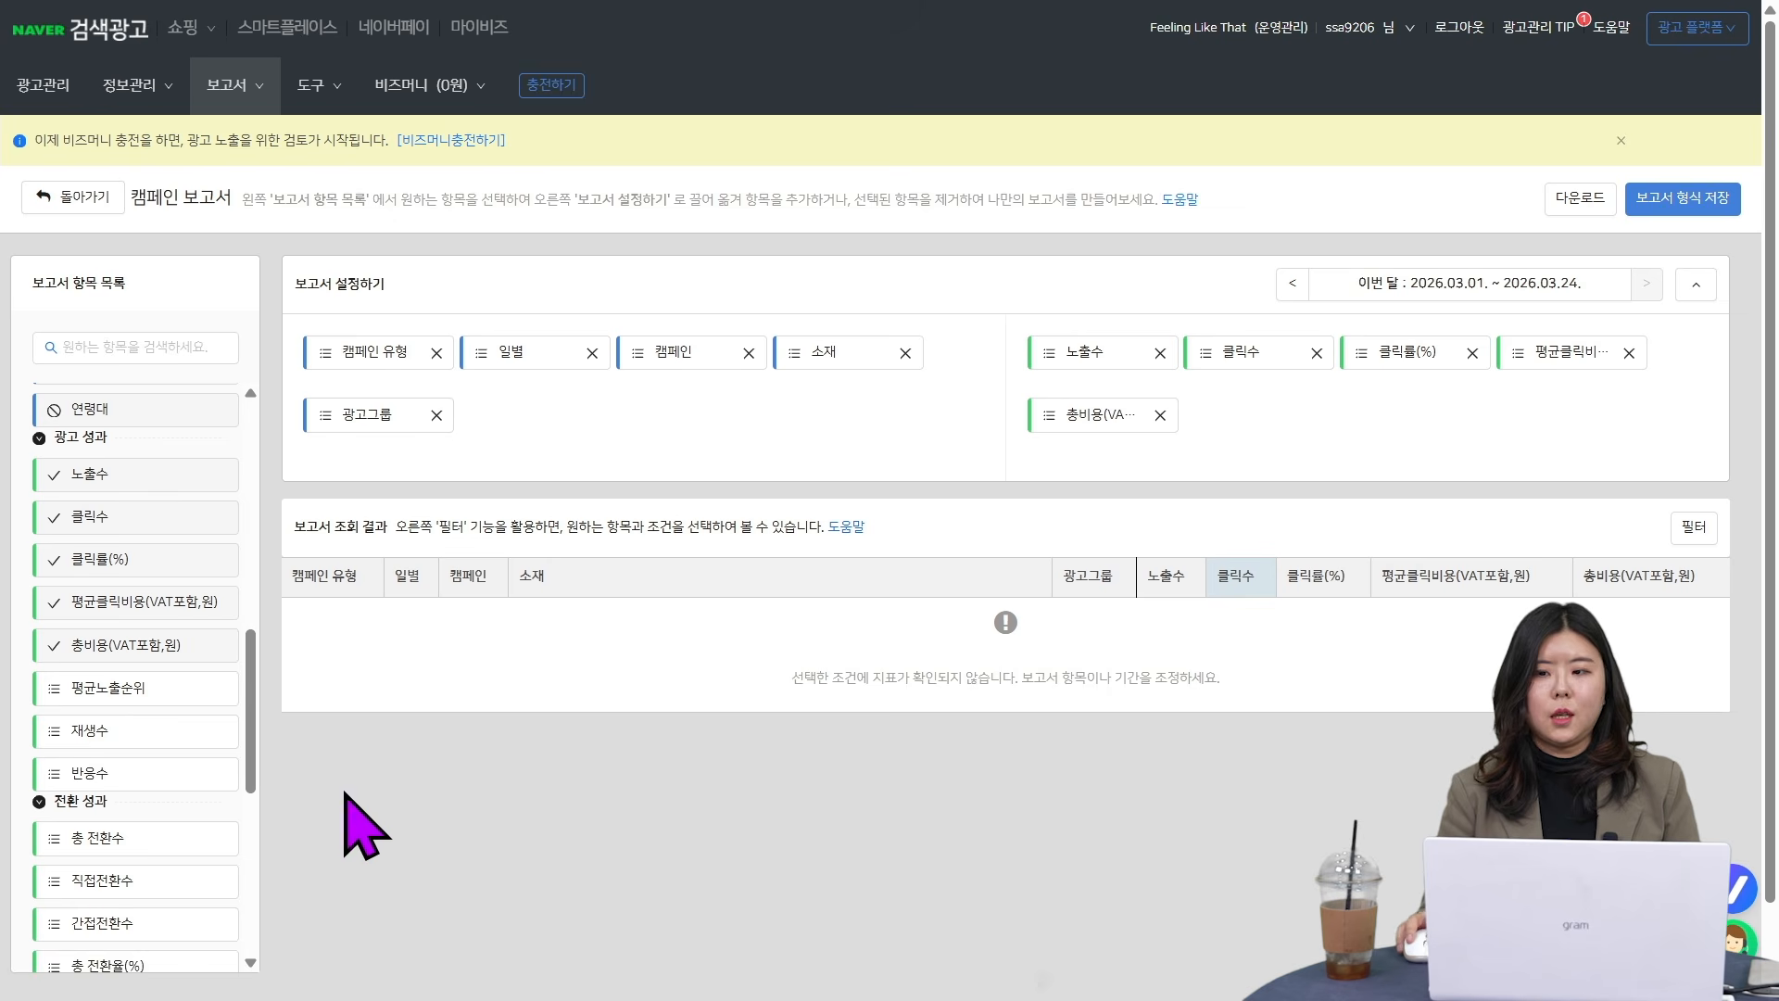
left_click_drag(82, 688, 1432, 424)
- Add the conversion metrics 총 전환수, 직접전환수 and 총 광고수익률(%) to the report
scroll(144, 816, "down", 2)
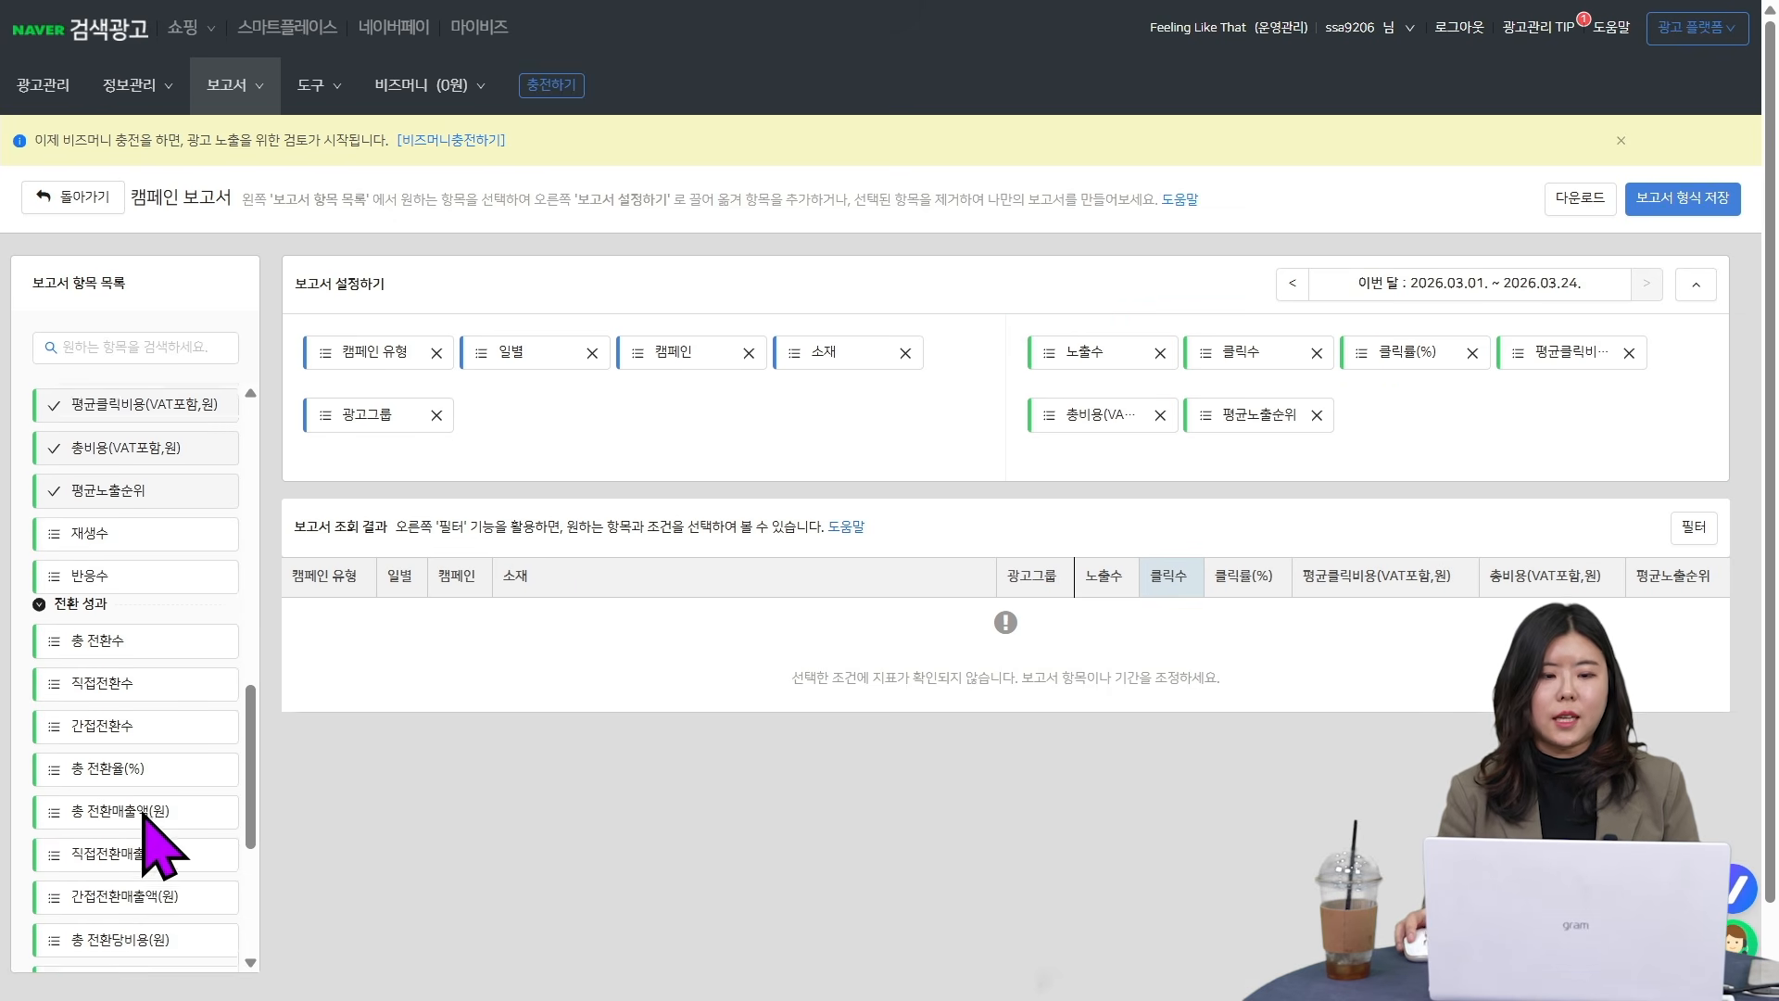
scroll(159, 777, "down", 4)
scroll(149, 463, "up", 4)
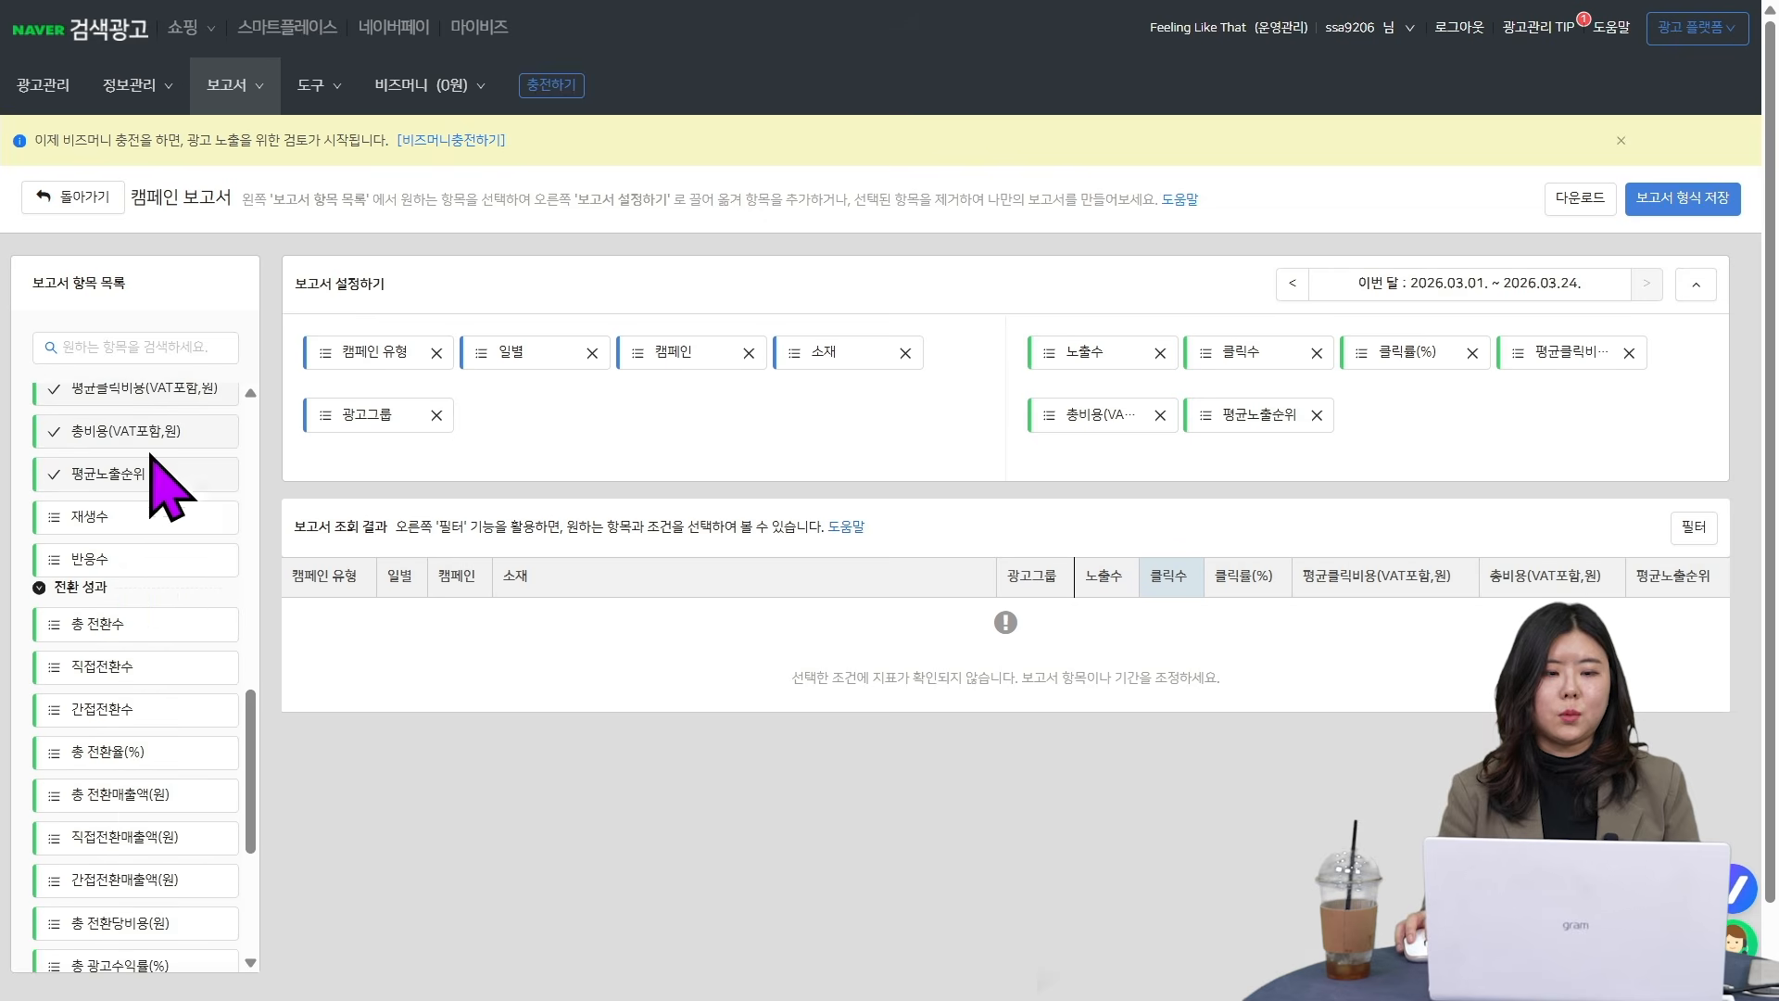
scroll(130, 668, "down", 2)
left_click_drag(160, 505, 1427, 463)
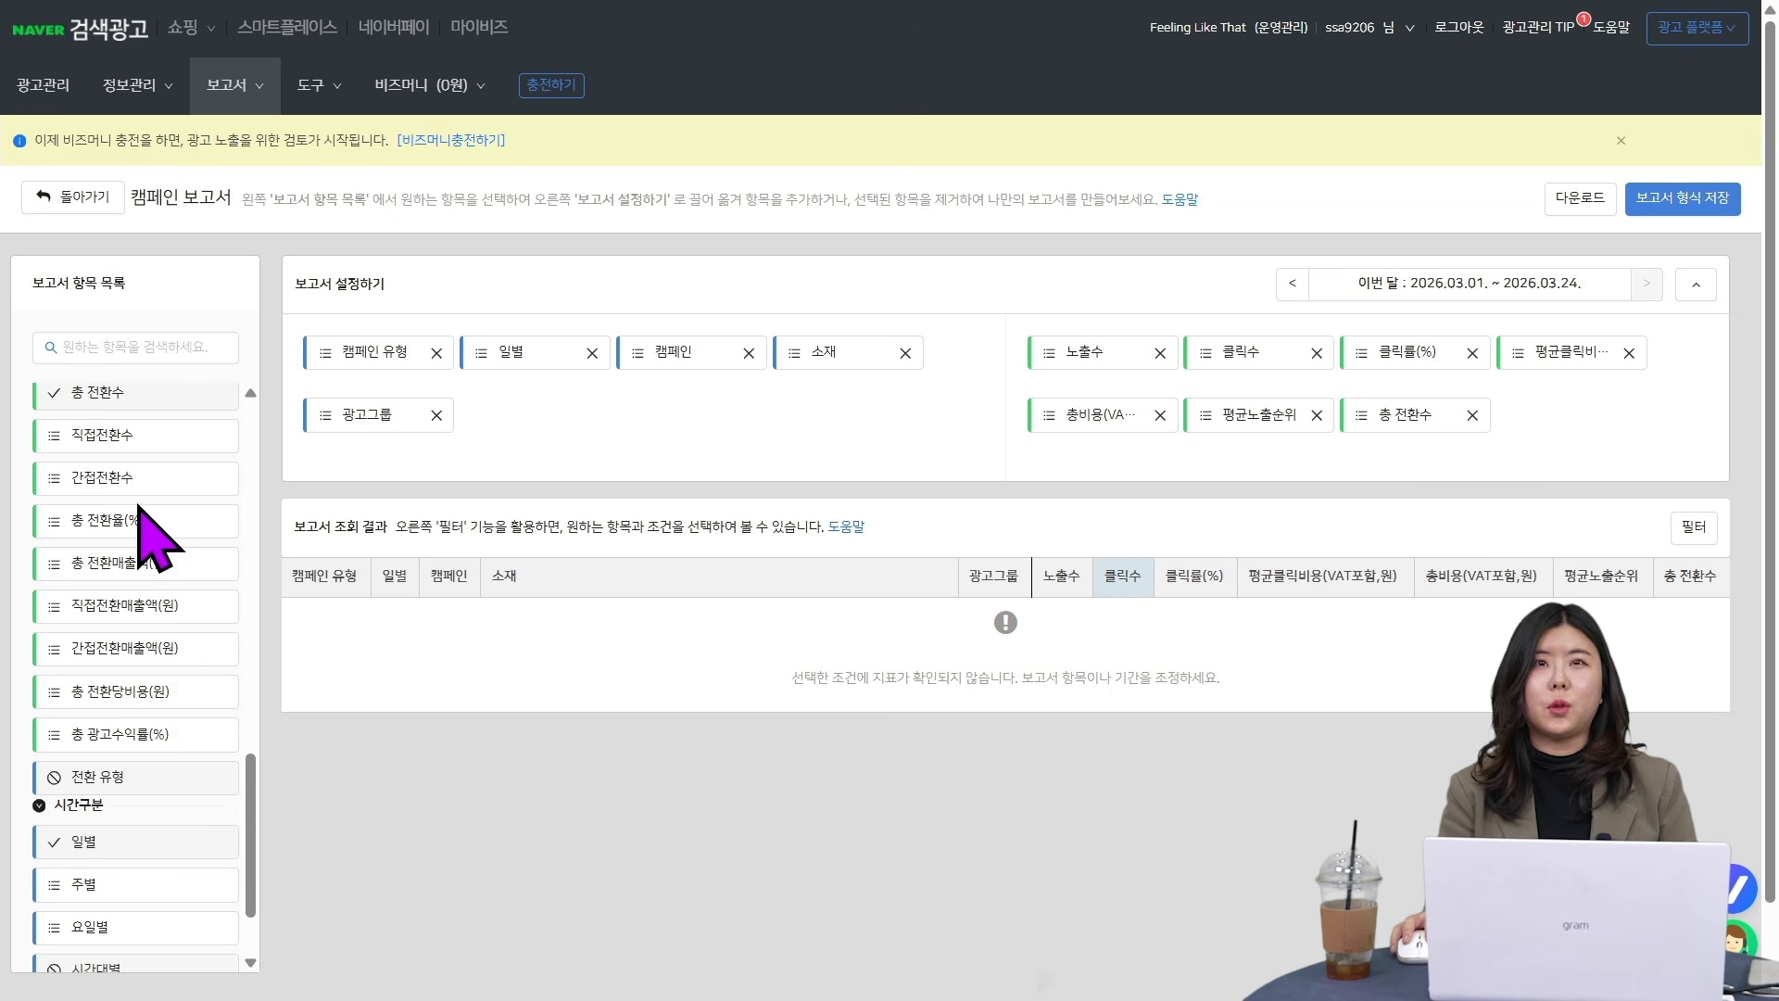
left_click_drag(119, 443, 1641, 476)
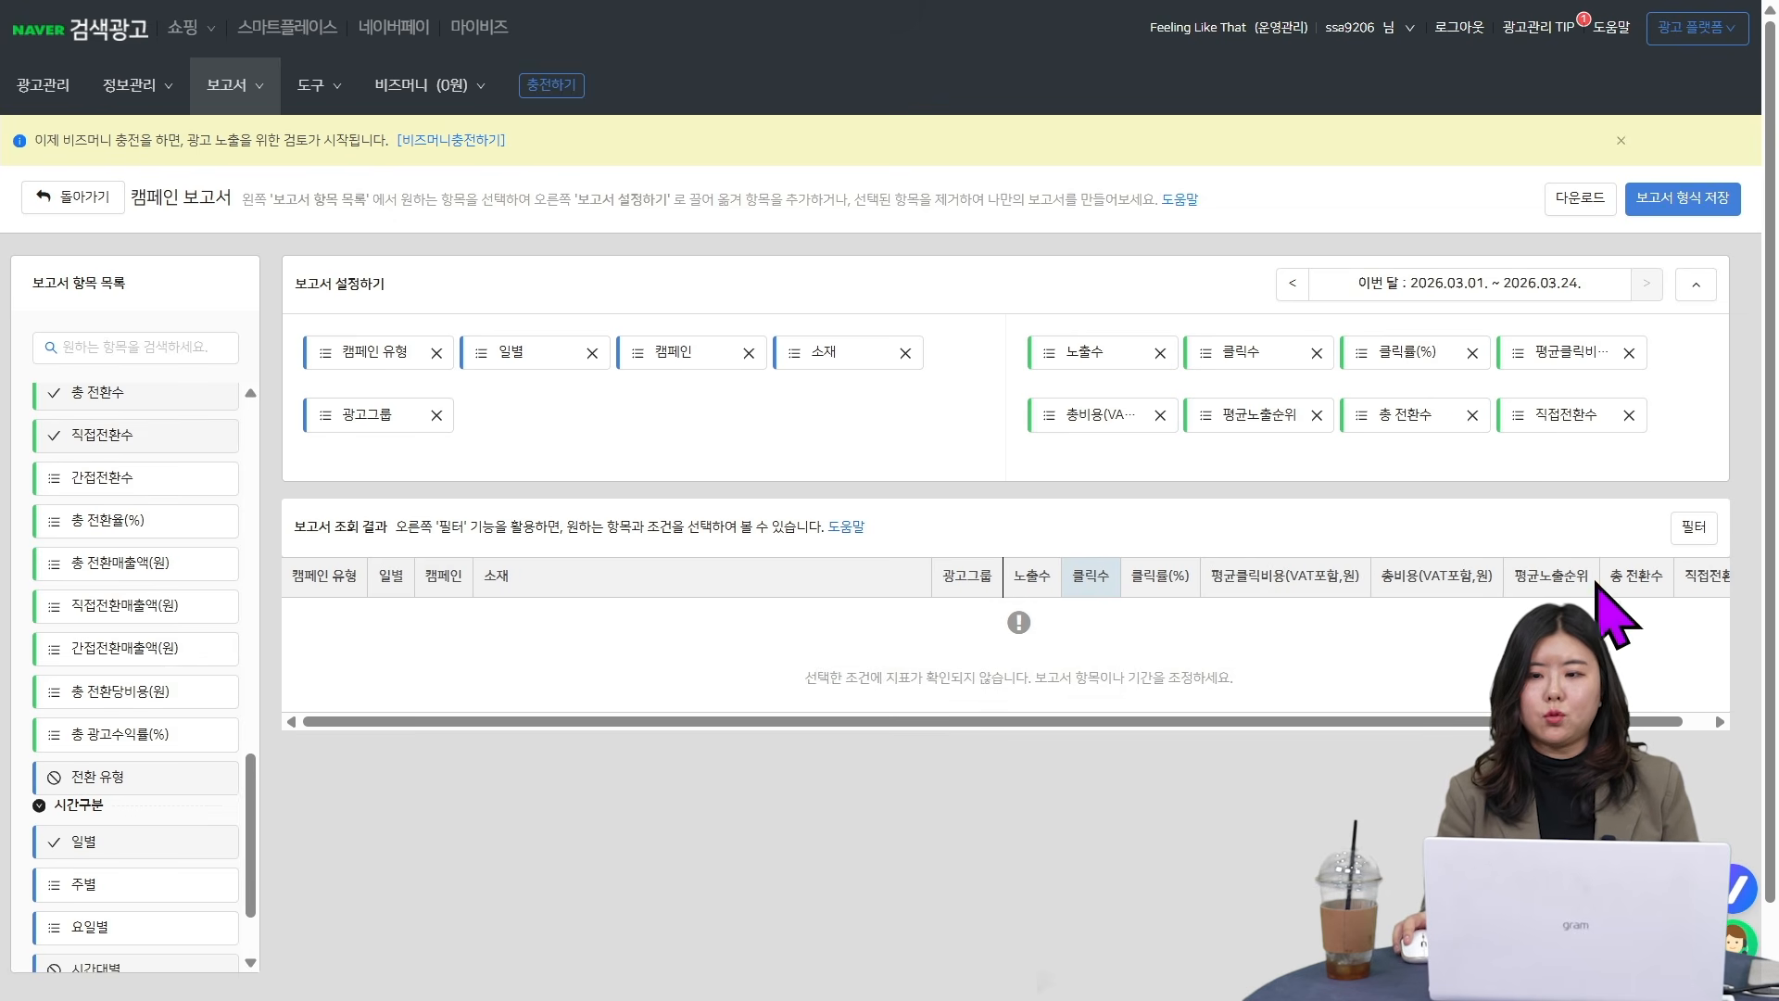
scroll(188, 459, "down", 2)
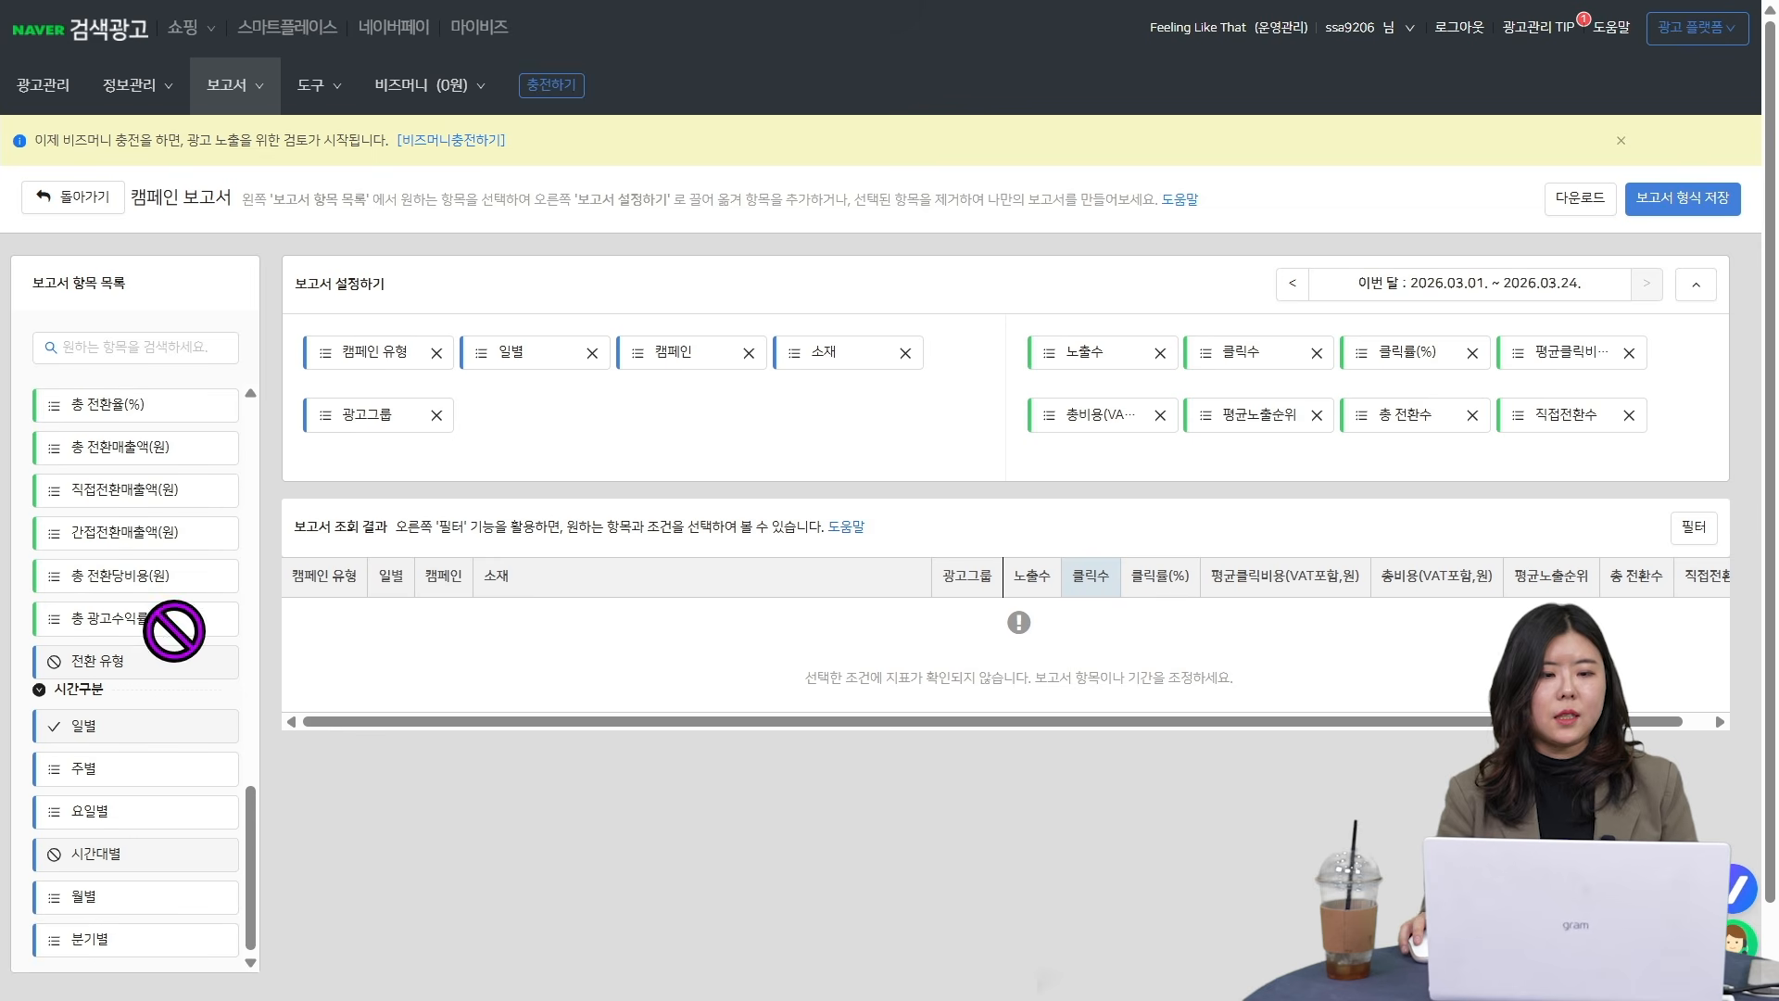
left_click_drag(113, 593, 1617, 376)
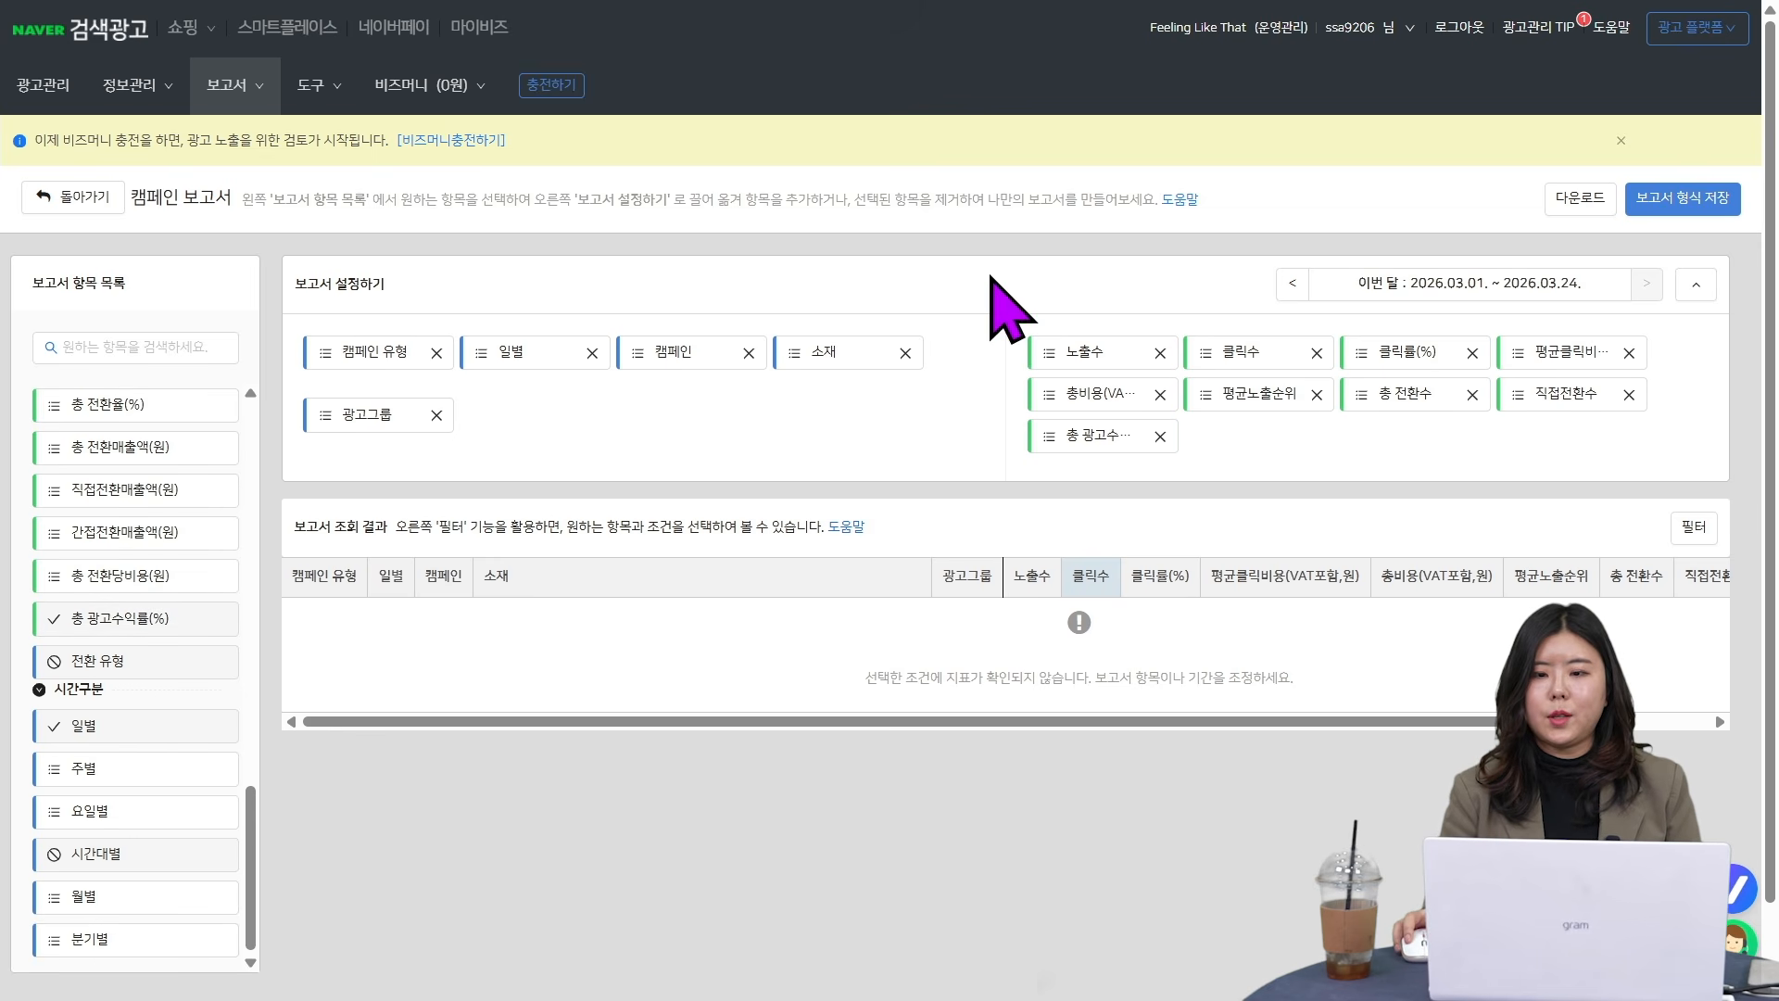
- Save the report format under the name 캠페인 보고서
left_click(1569, 200)
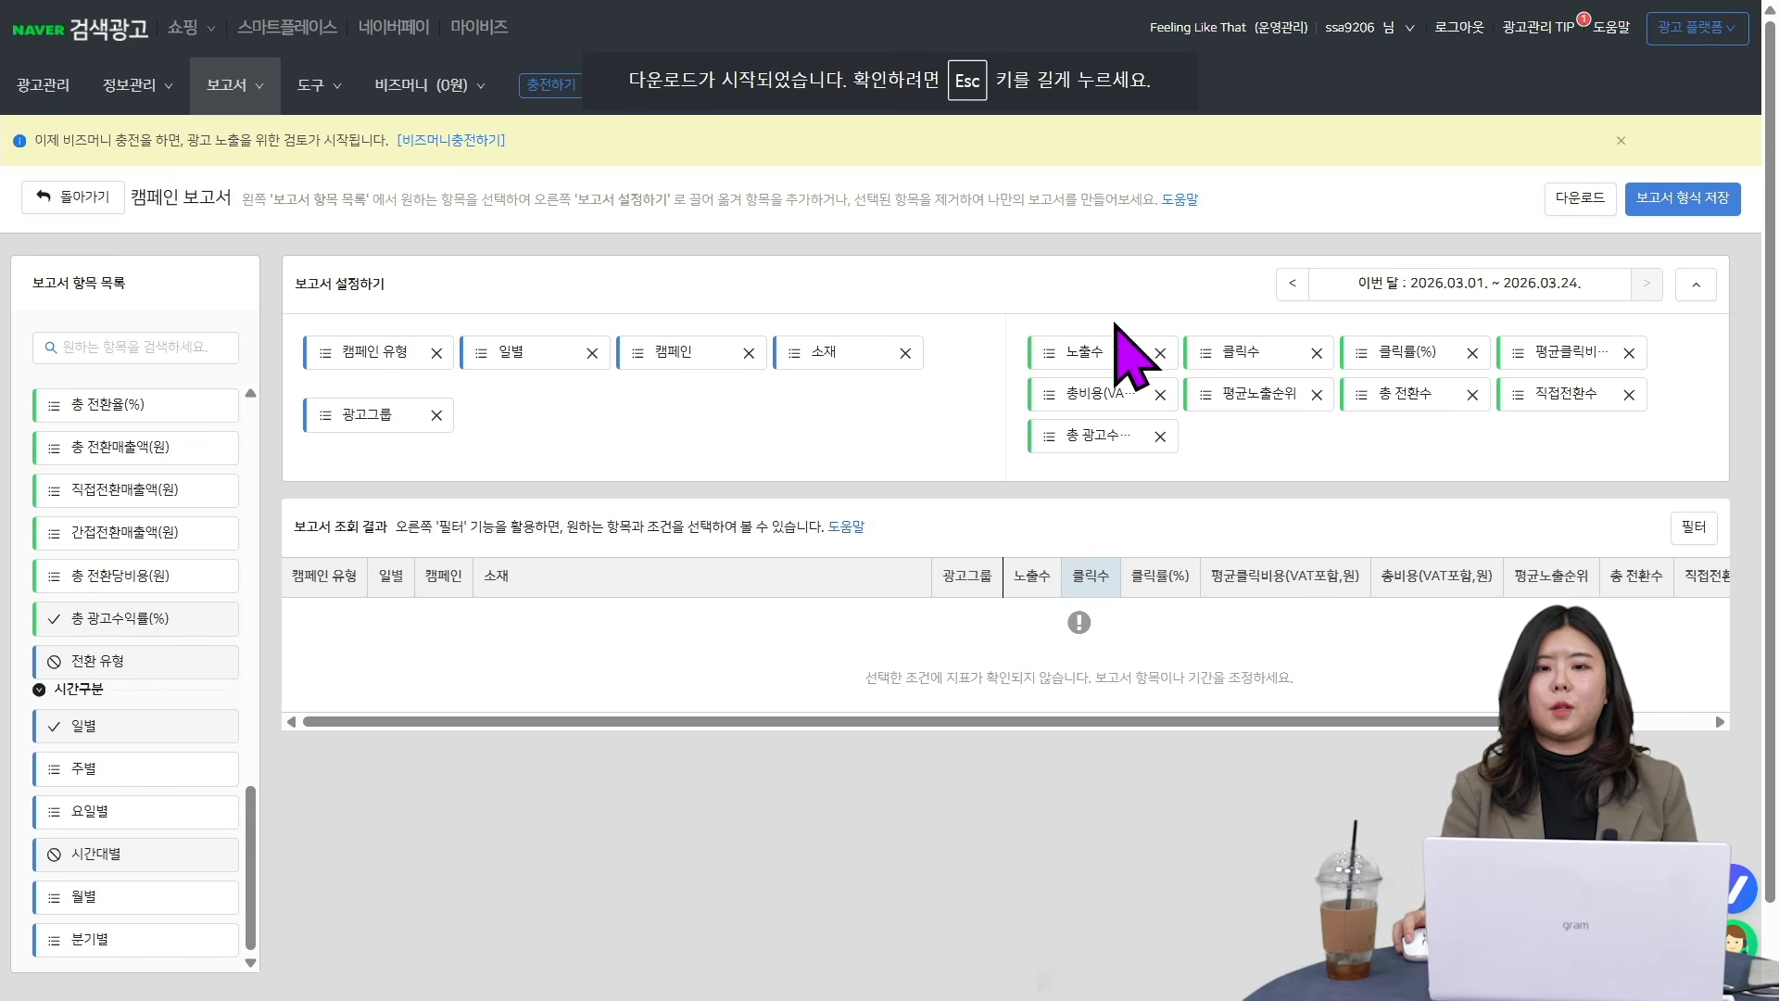
left_click(1704, 210)
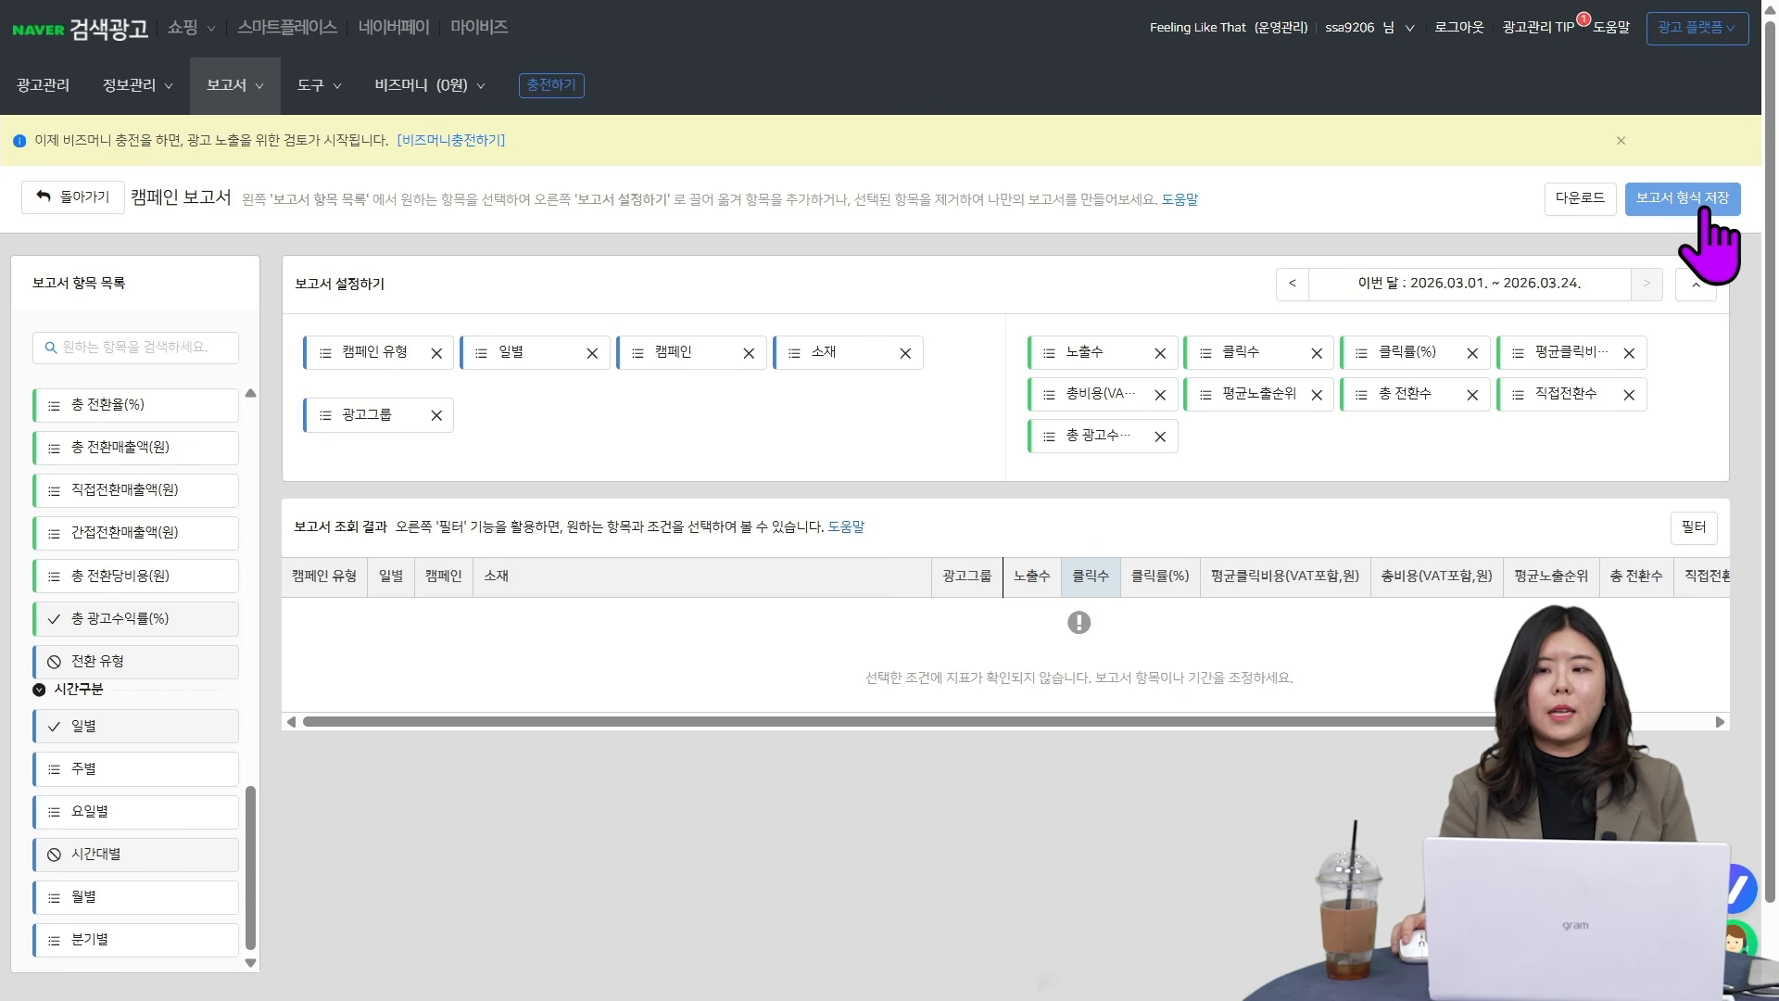
left_click(1703, 210)
left_click_drag(825, 130, 572, 136)
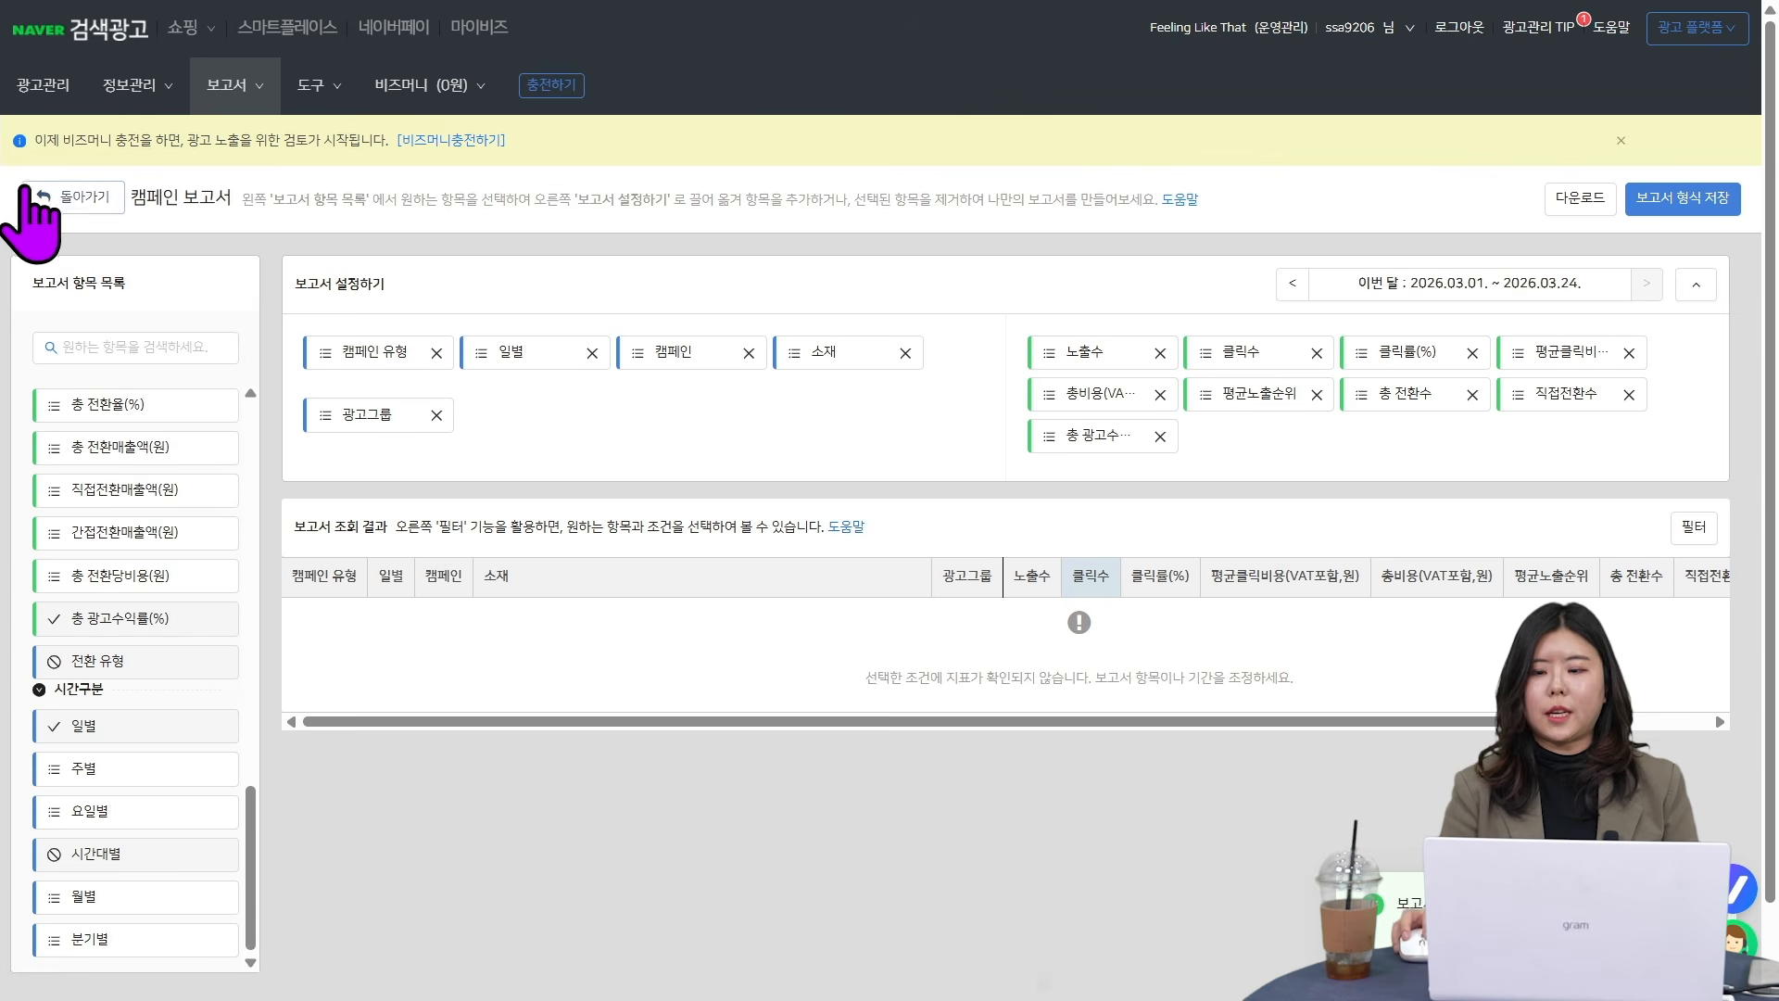
- Return to the multidimensional report list and open the saved 캠페인 보고서
left_click(74, 197)
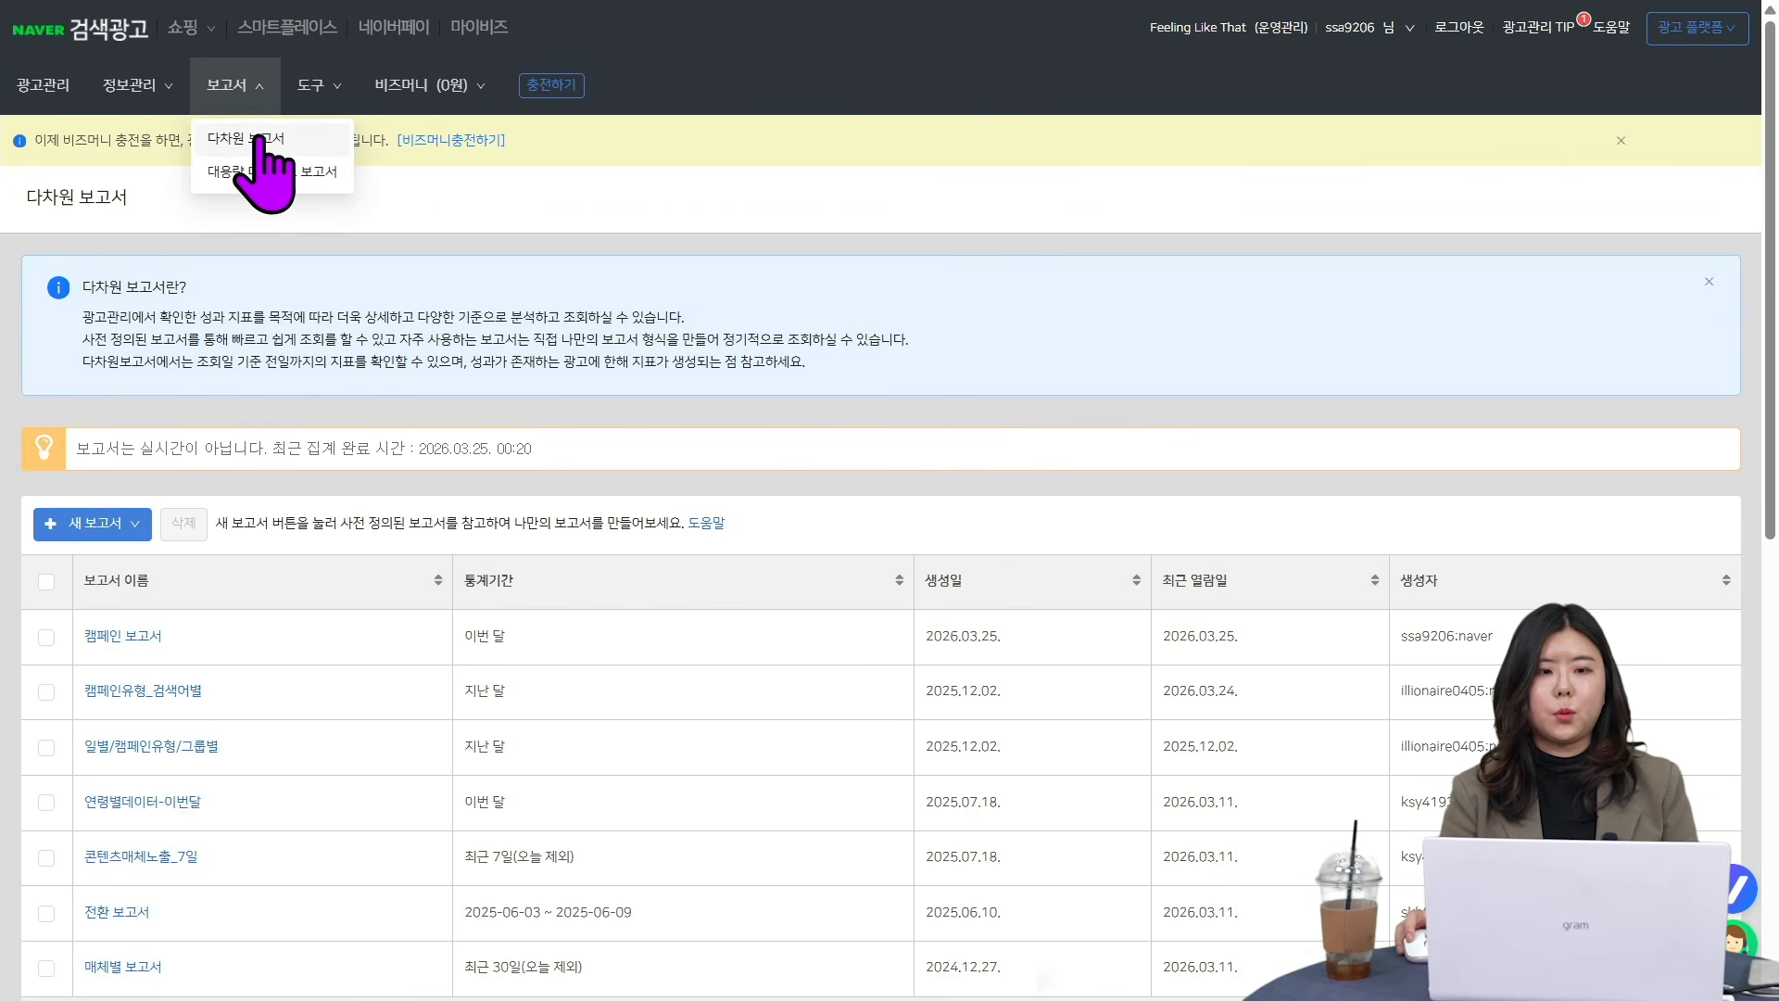
scroll(371, 574, "down", 1)
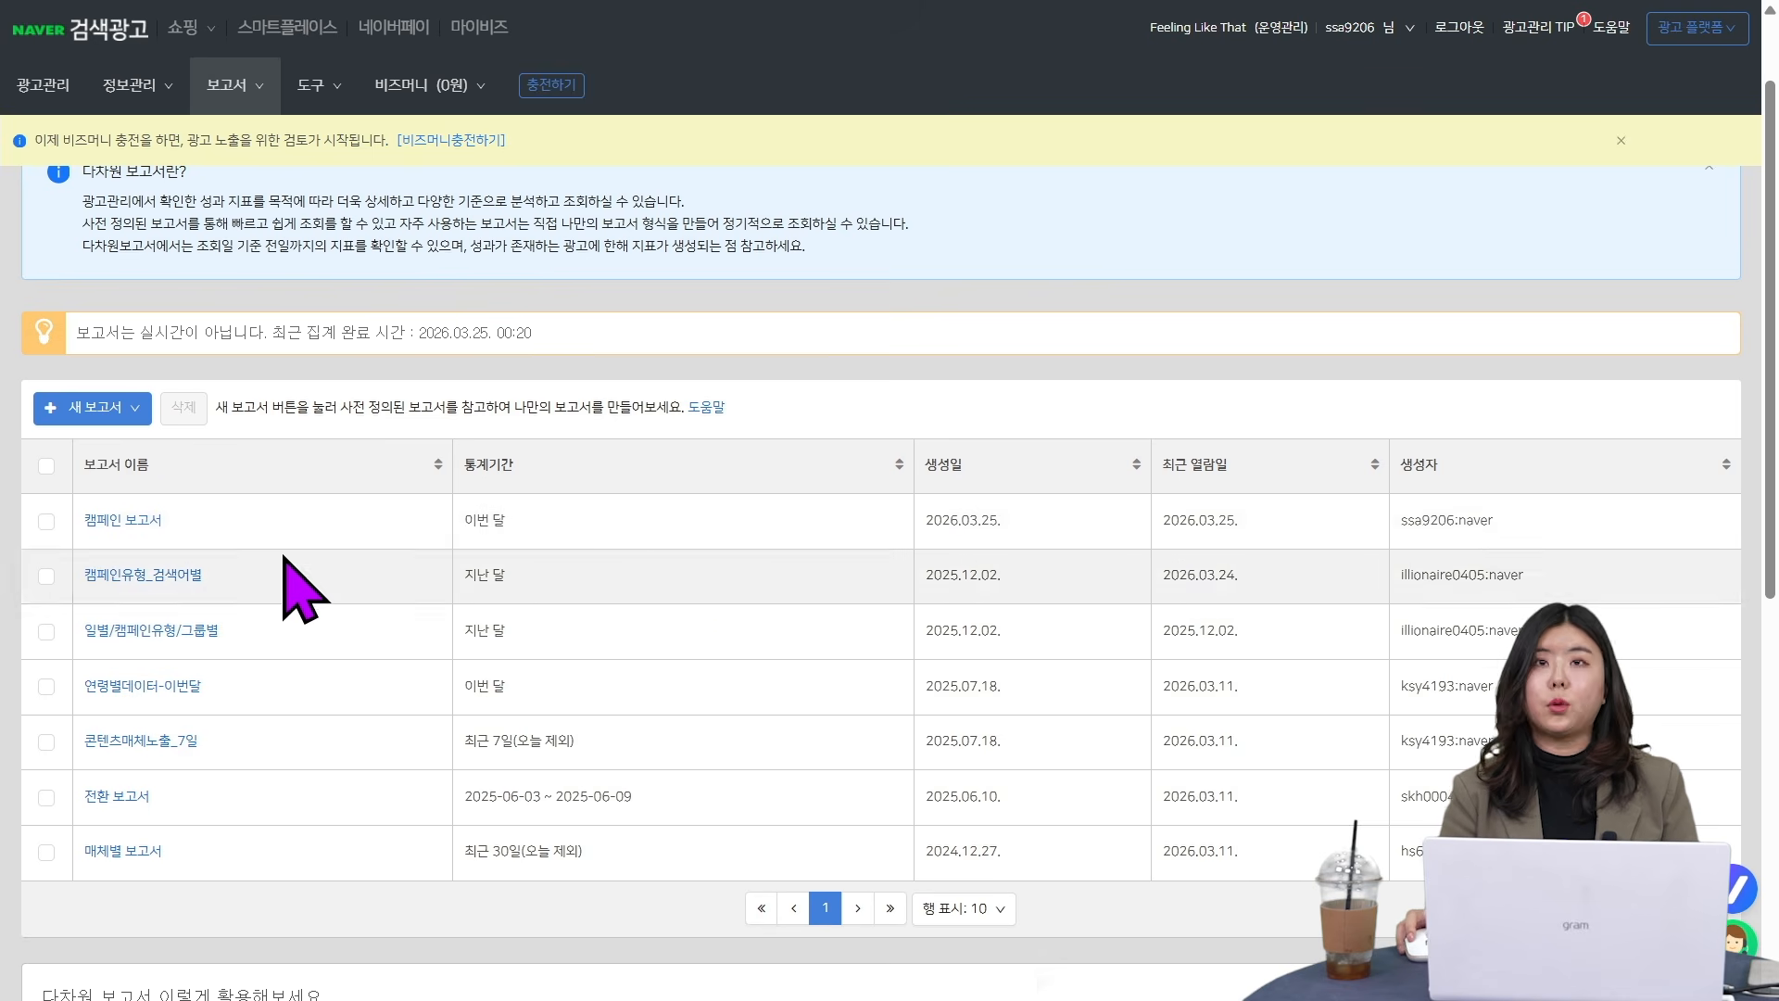
left_click(124, 522)
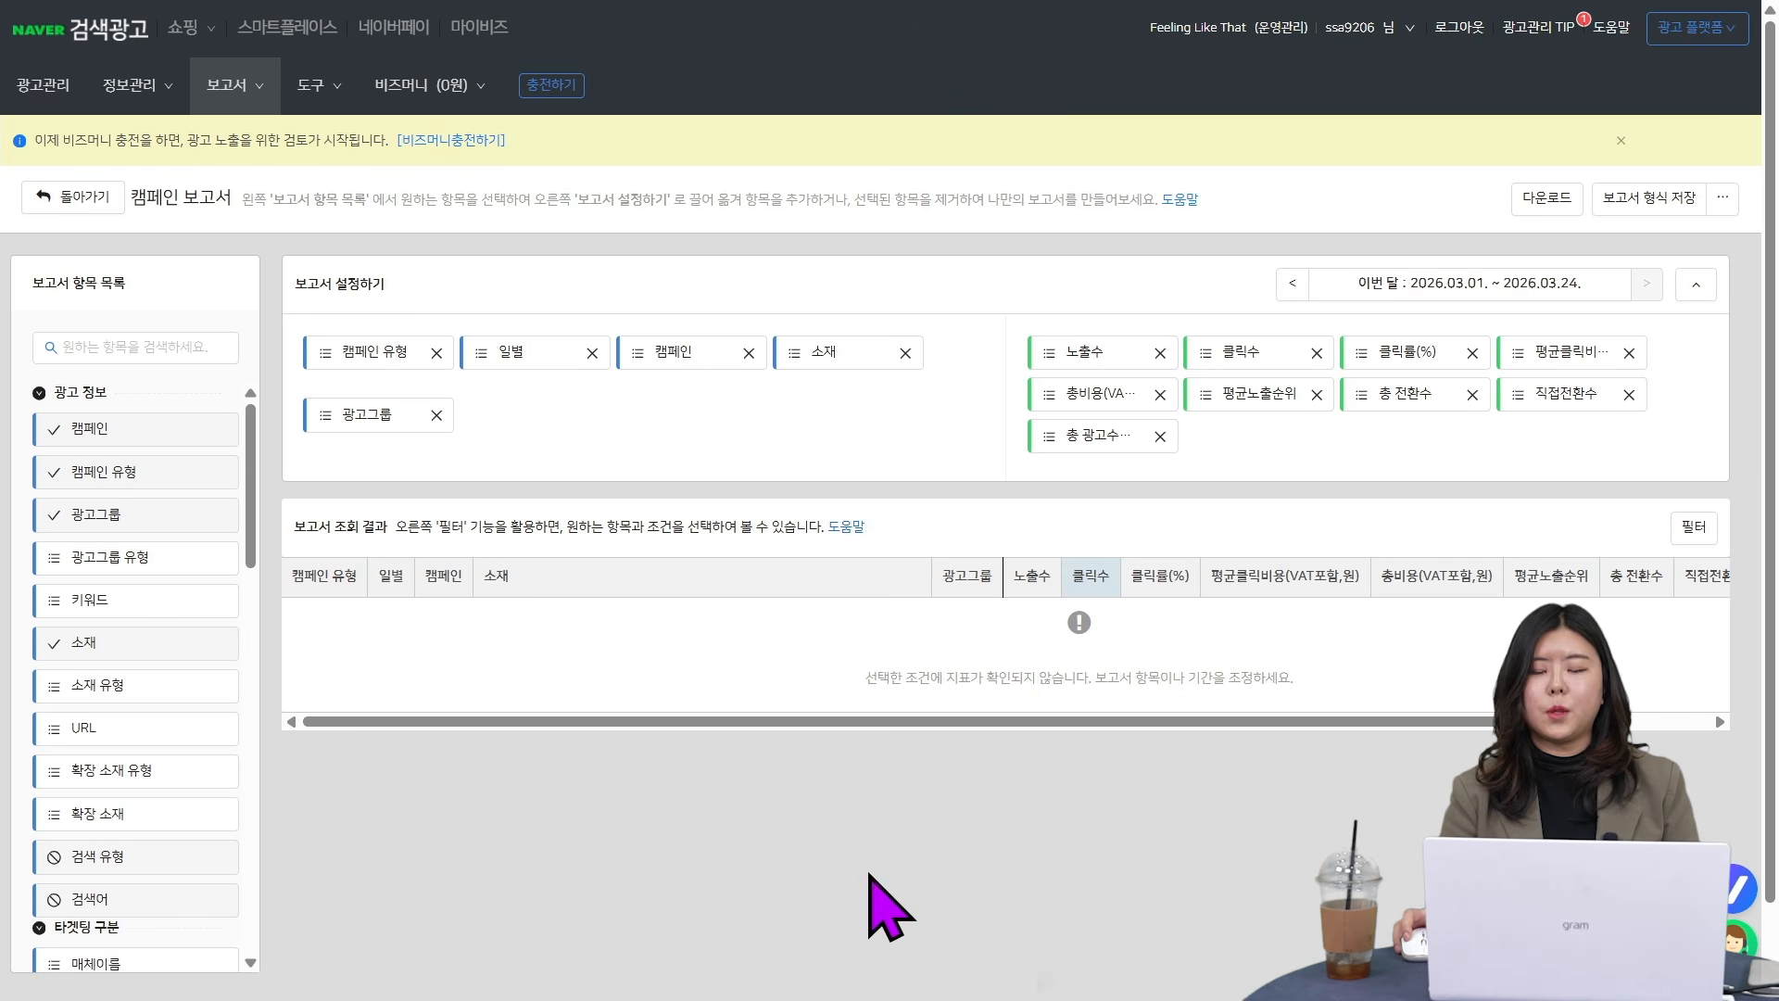
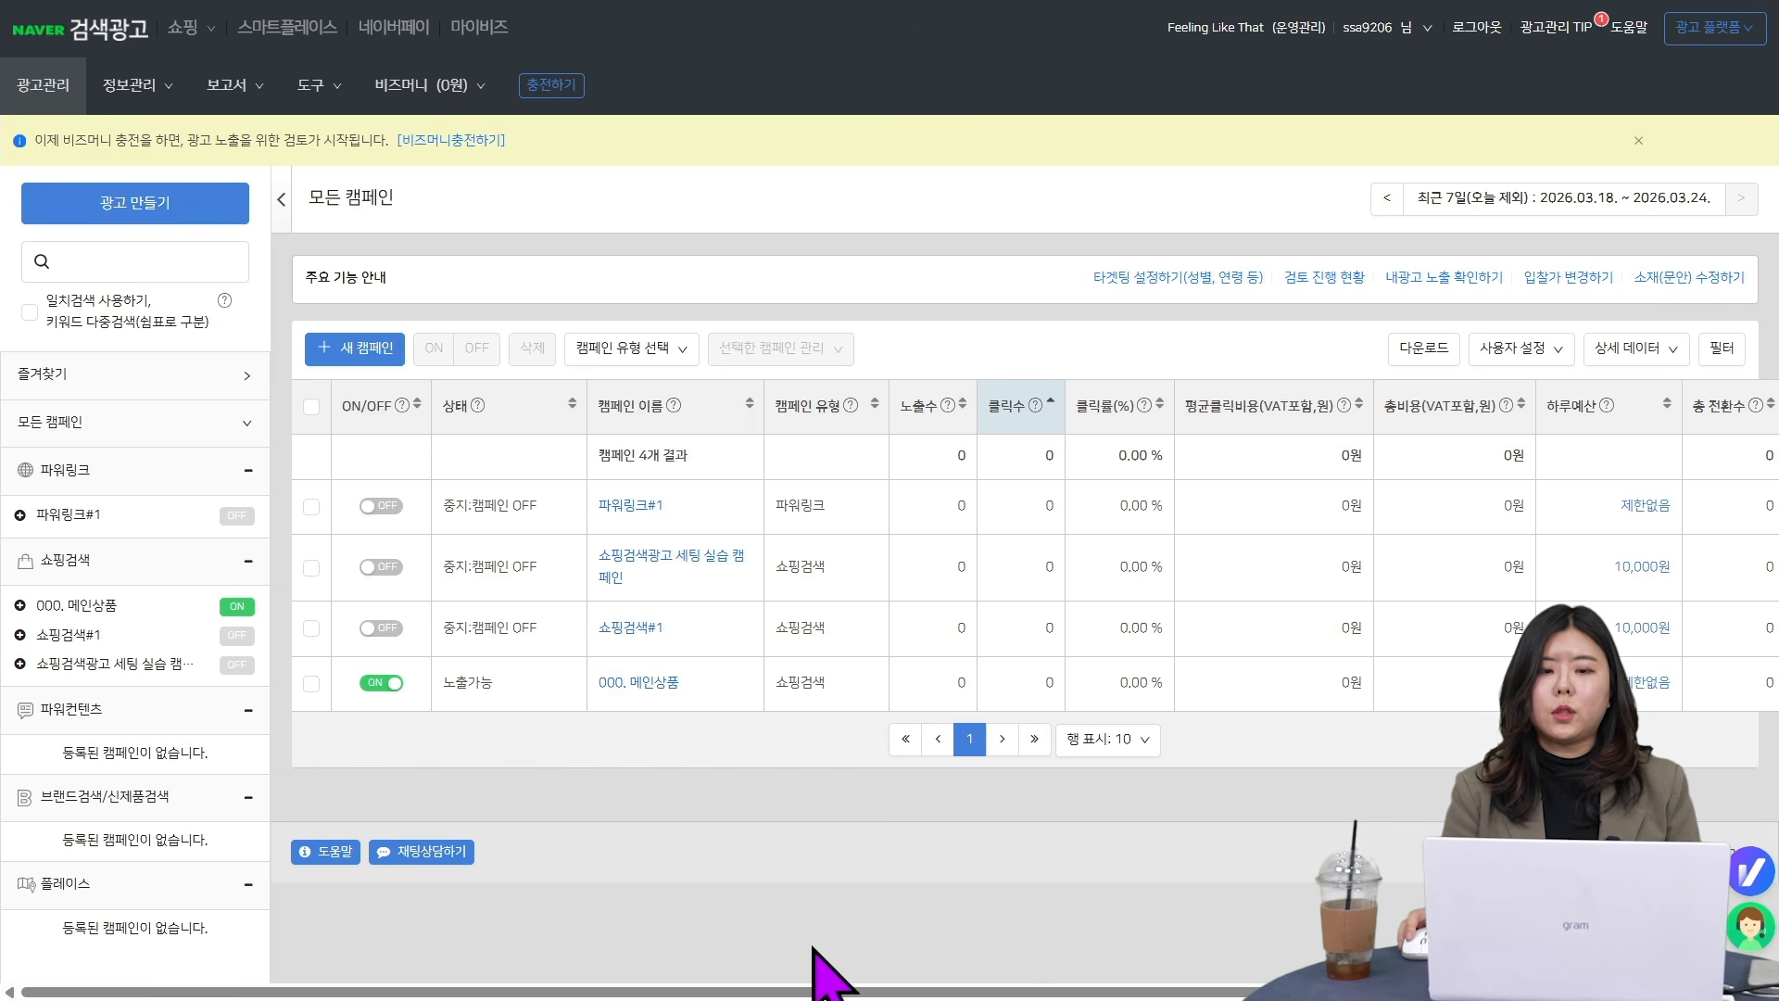
- Open the ad group 000. 메인상품 _광고그룹#1 under the 000. 메인상품 shopping search campaign
left_click(153, 607)
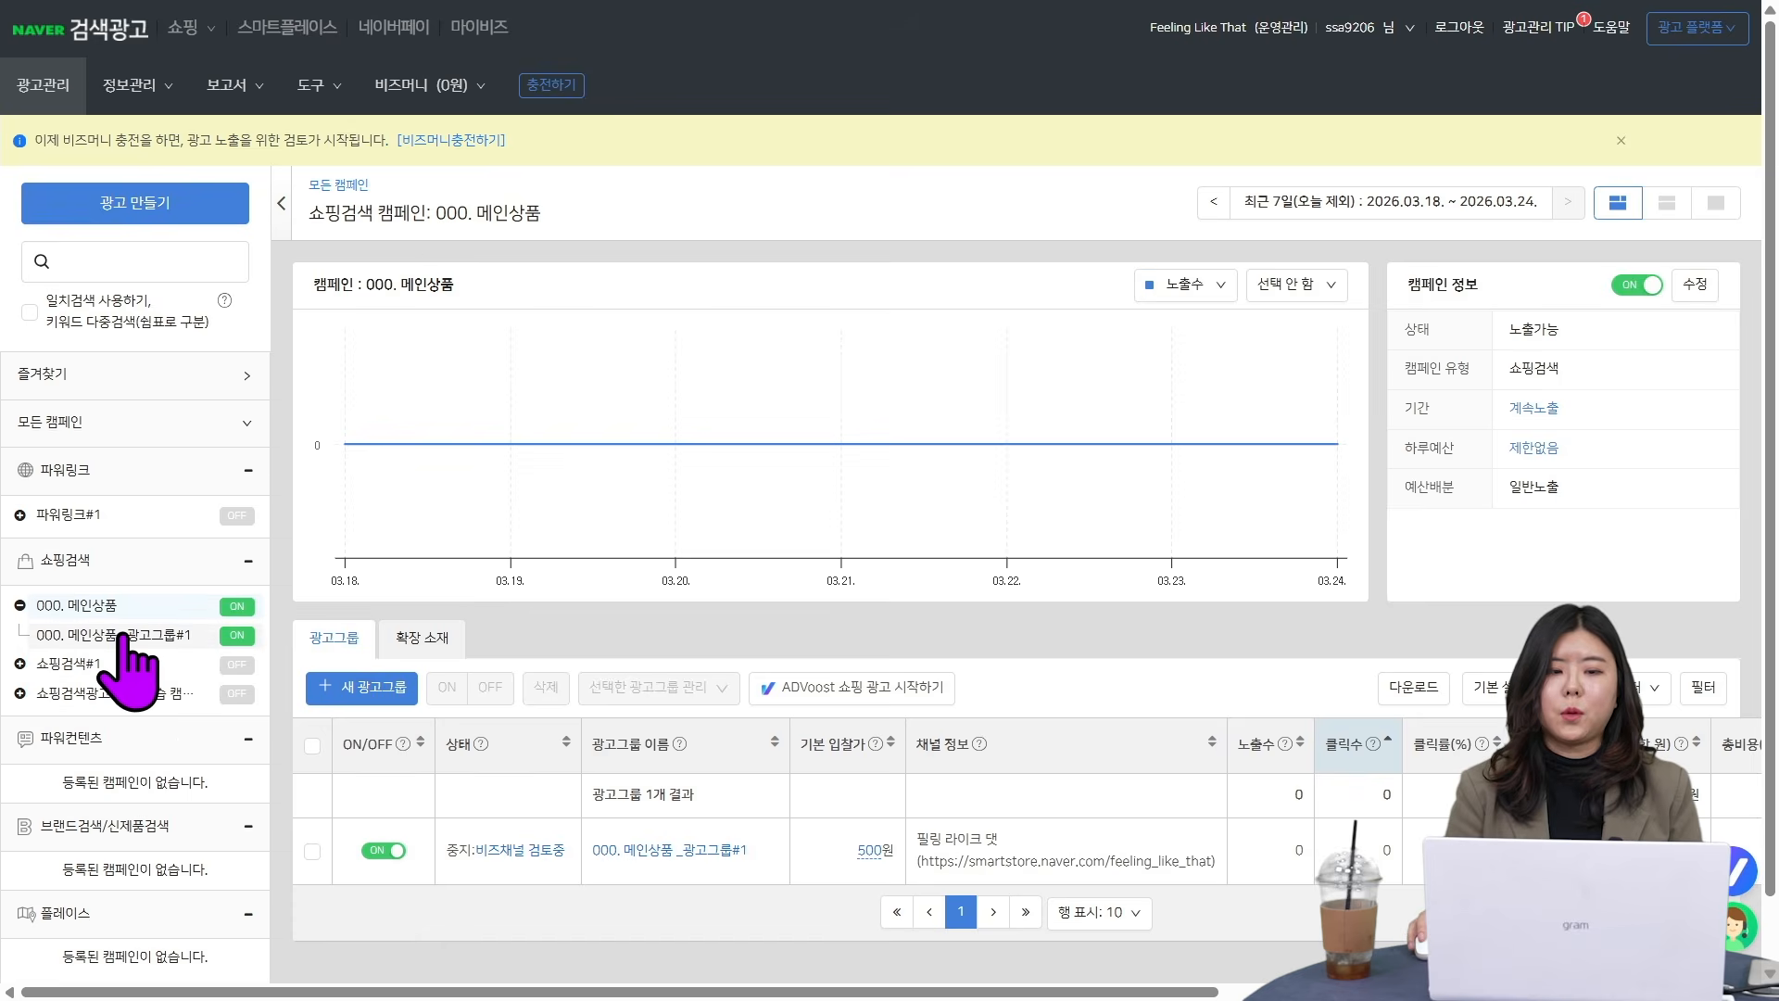
left_click(116, 635)
scroll(1716, 516, "down", 2)
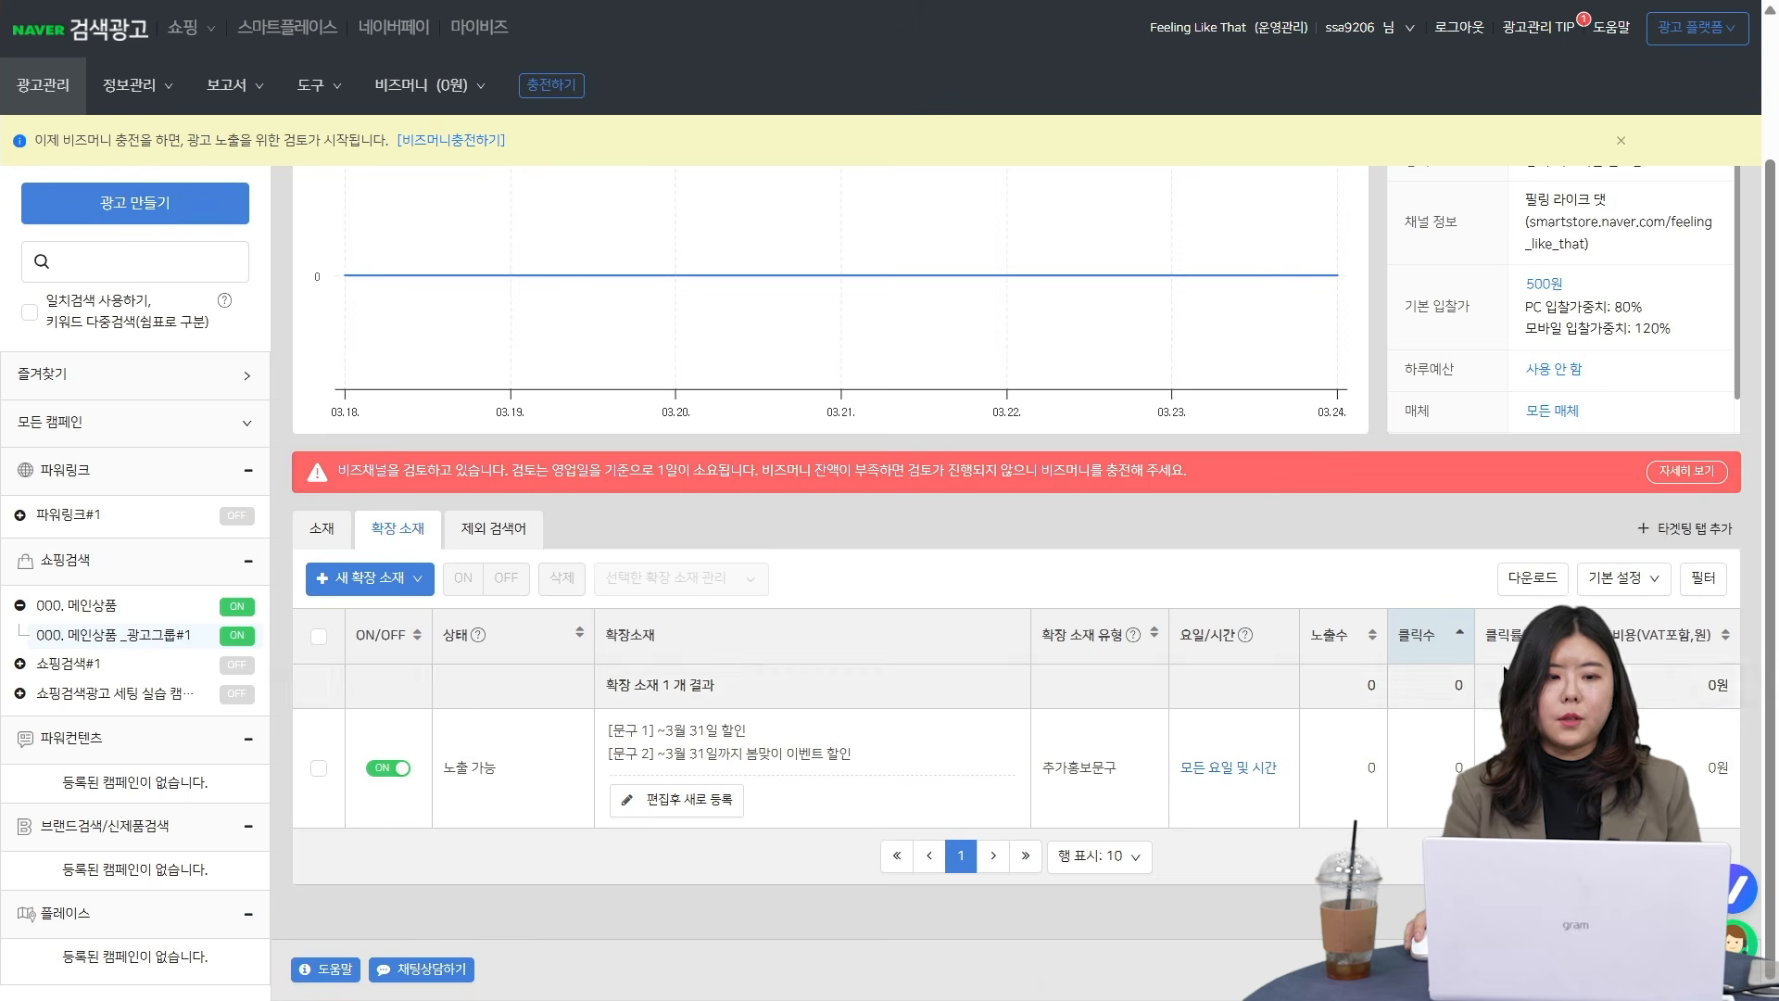
- Add the targeting tabs 요일/시간대, 지역, 성별 and 연령대 to the ad group
left_click(1710, 533)
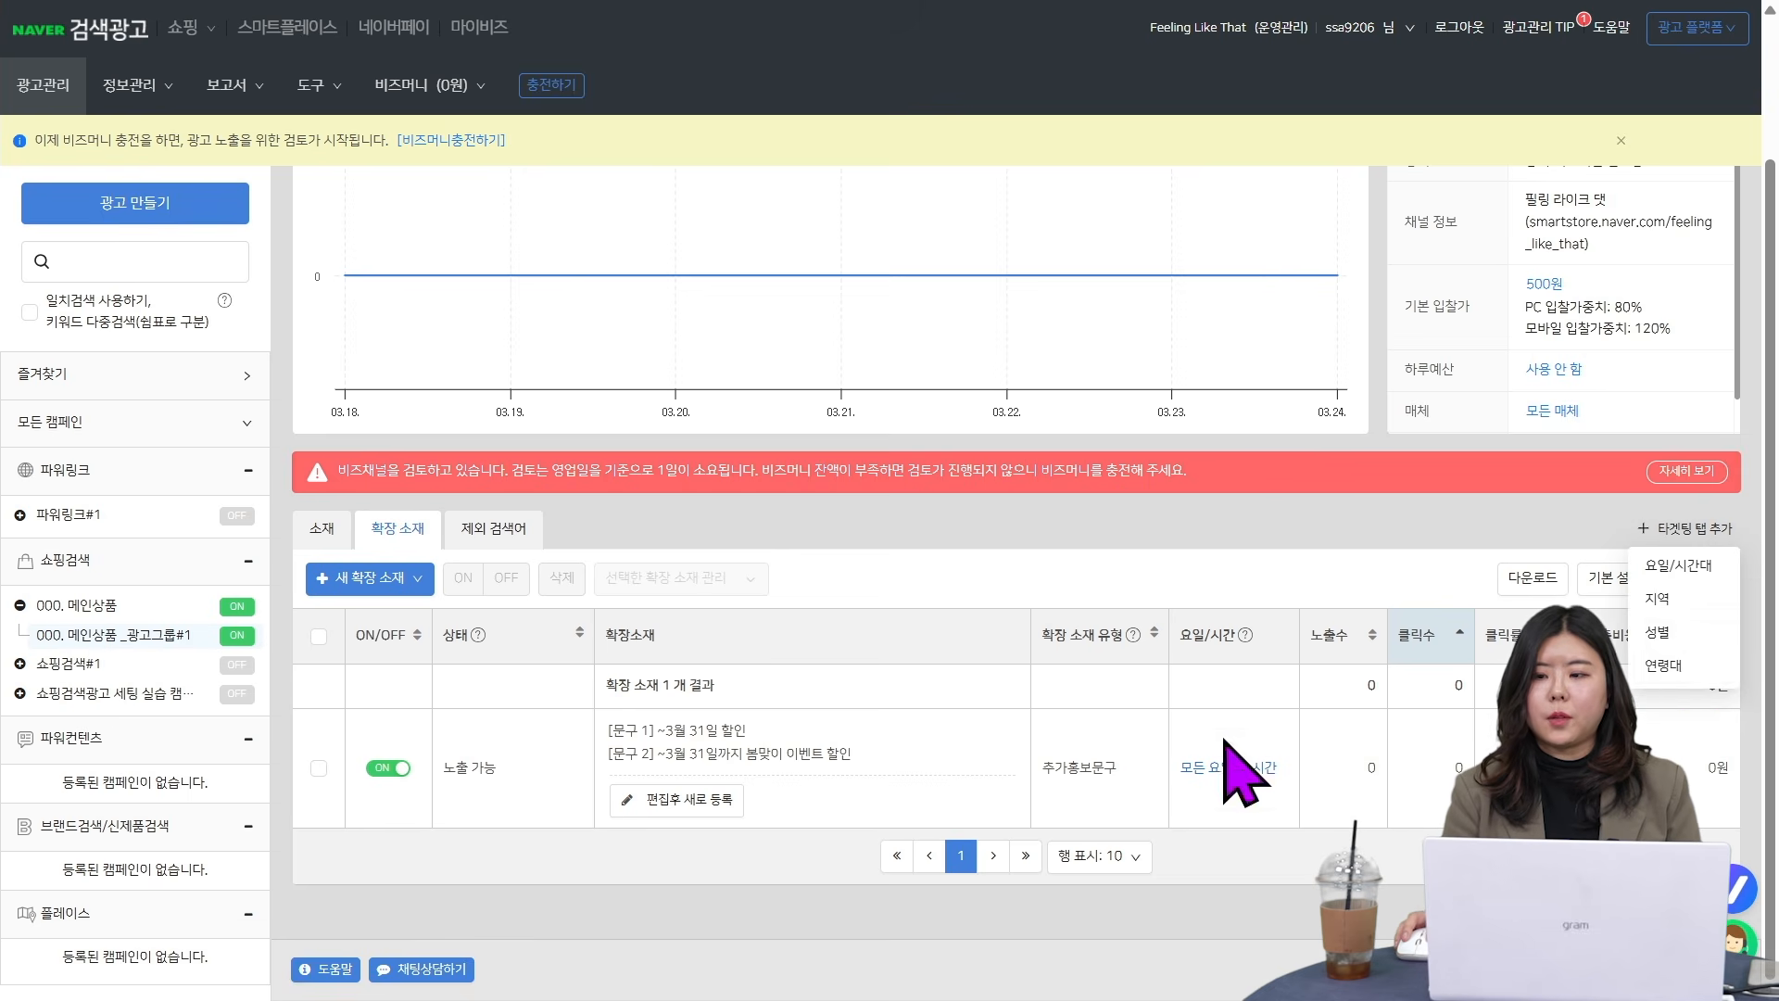
left_click(1715, 567)
left_click(1701, 589)
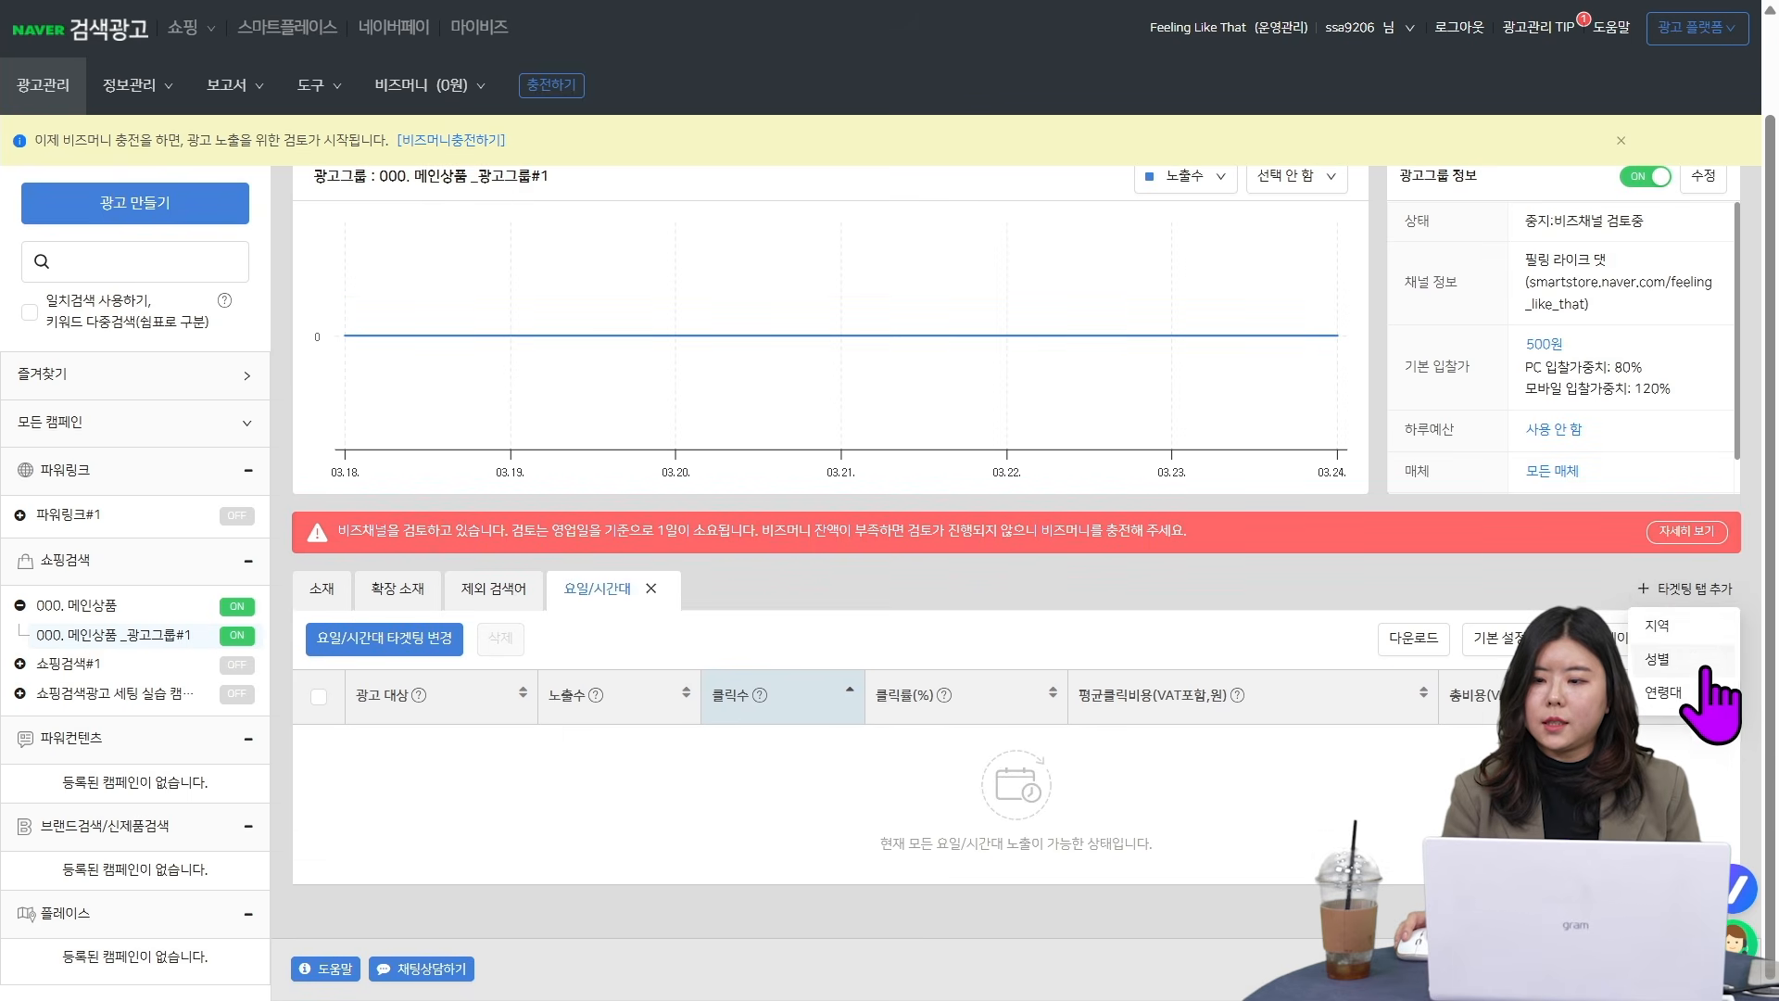
left_click(1703, 628)
left_click(1701, 589)
left_click(1703, 628)
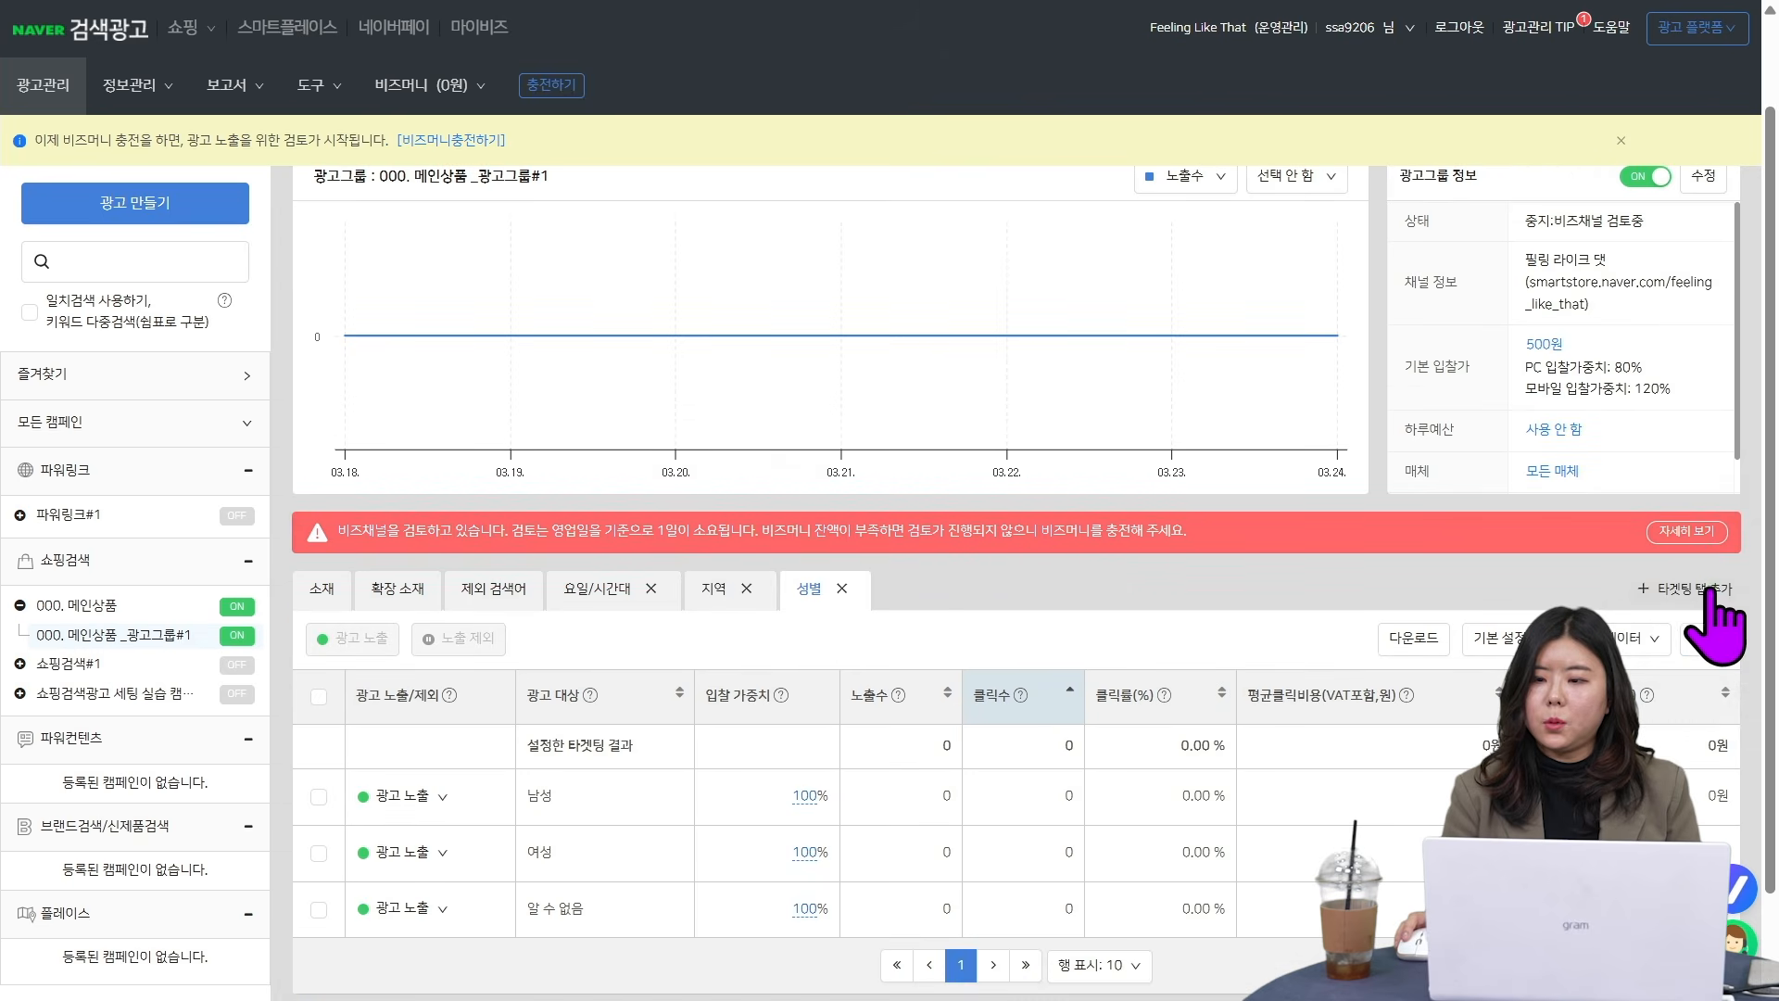
left_click(1701, 589)
left_click(1704, 628)
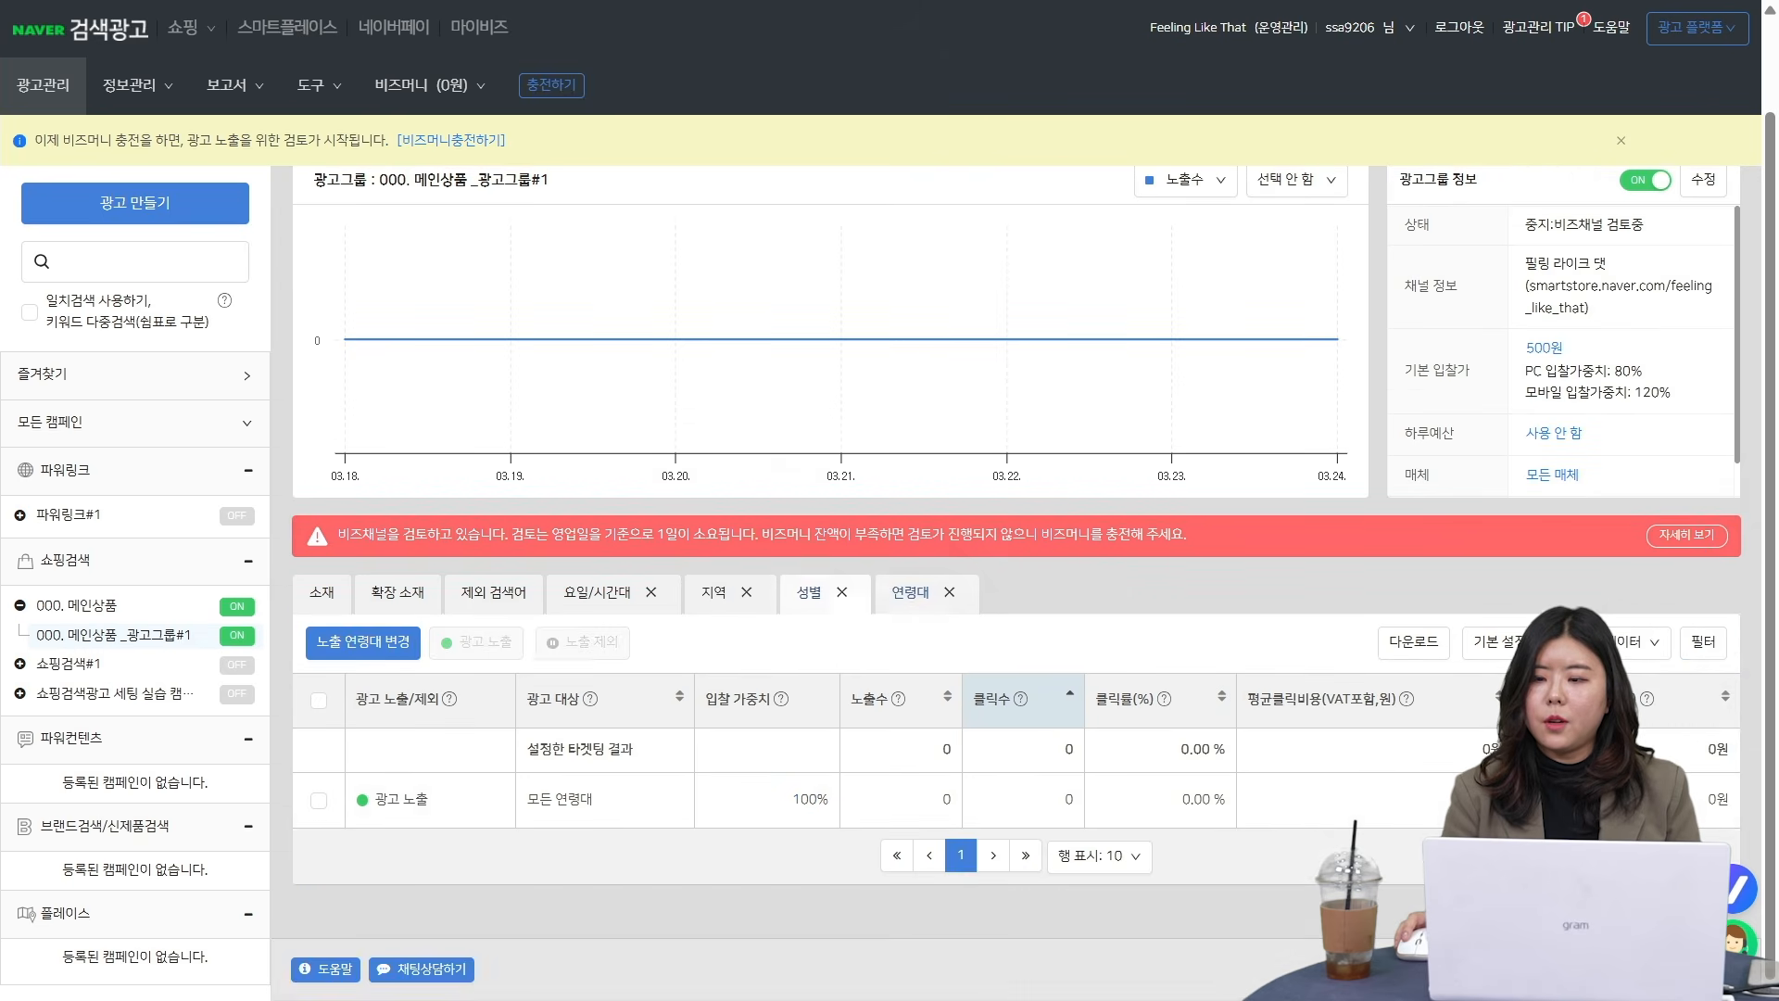
- Change the ad group's 연령대 targeting so that individual age bands can be managed separately
left_click(343, 642)
scroll(435, 464, "down", 3)
left_click(400, 556)
left_click(348, 632)
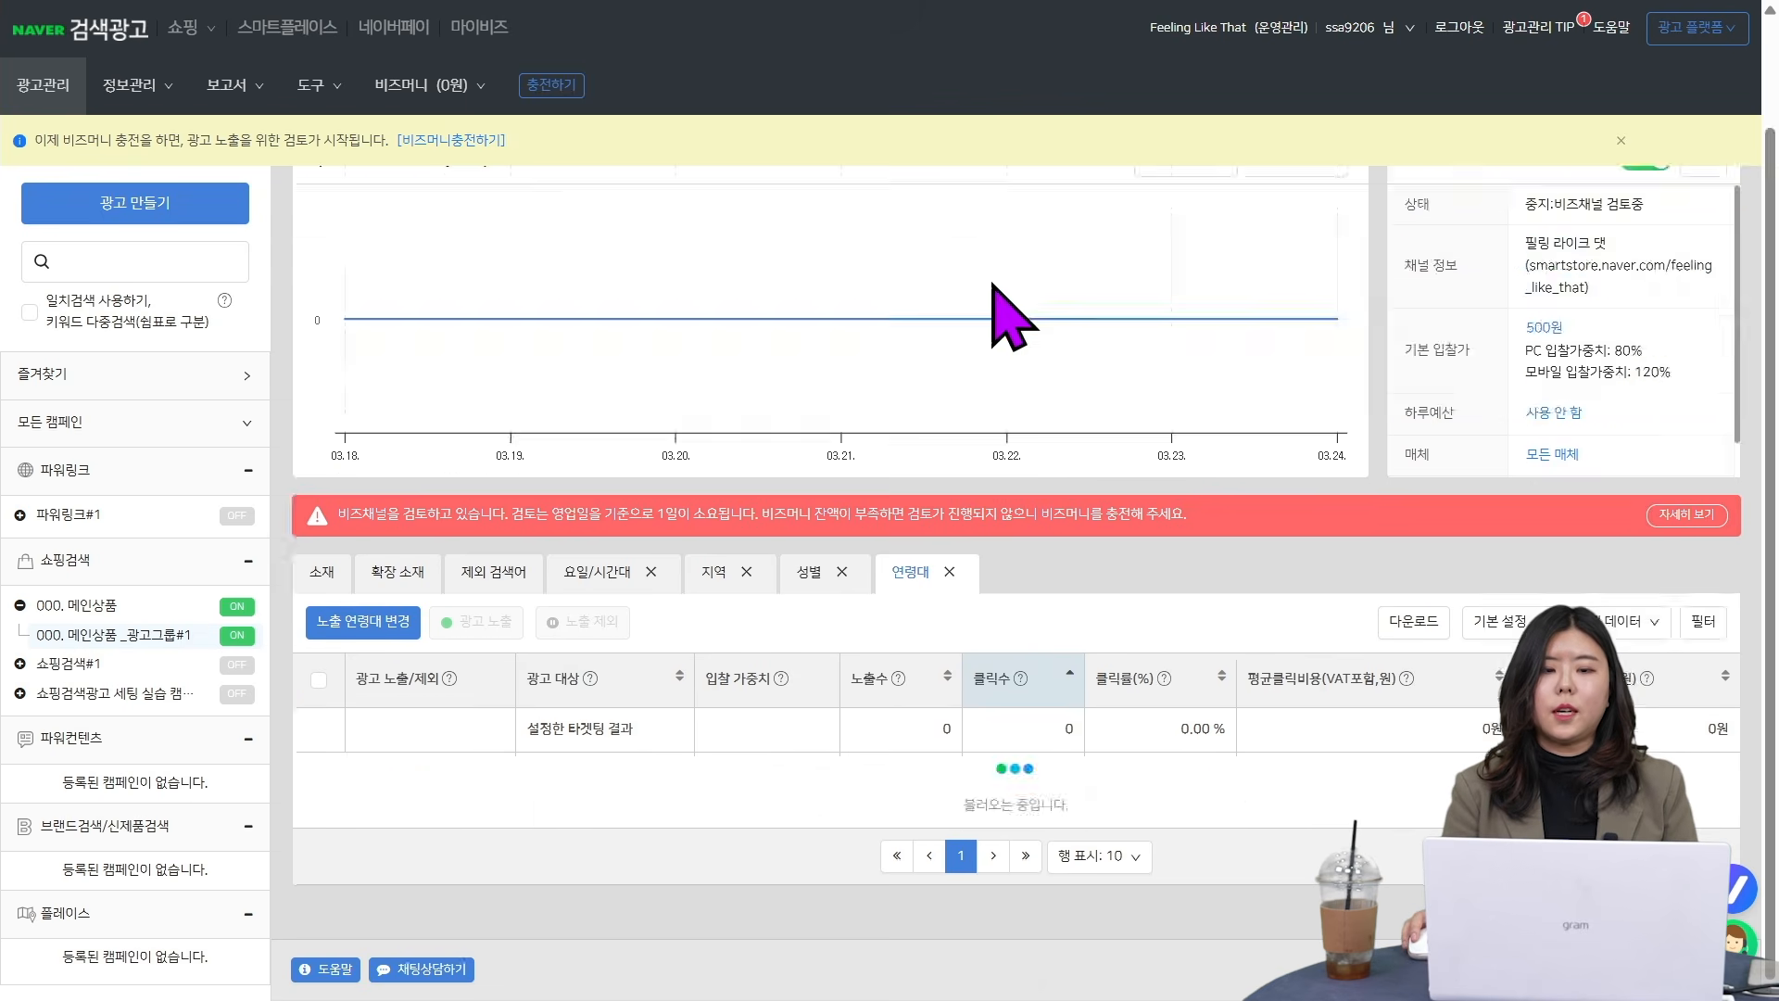
scroll(1251, 464, "down", 3)
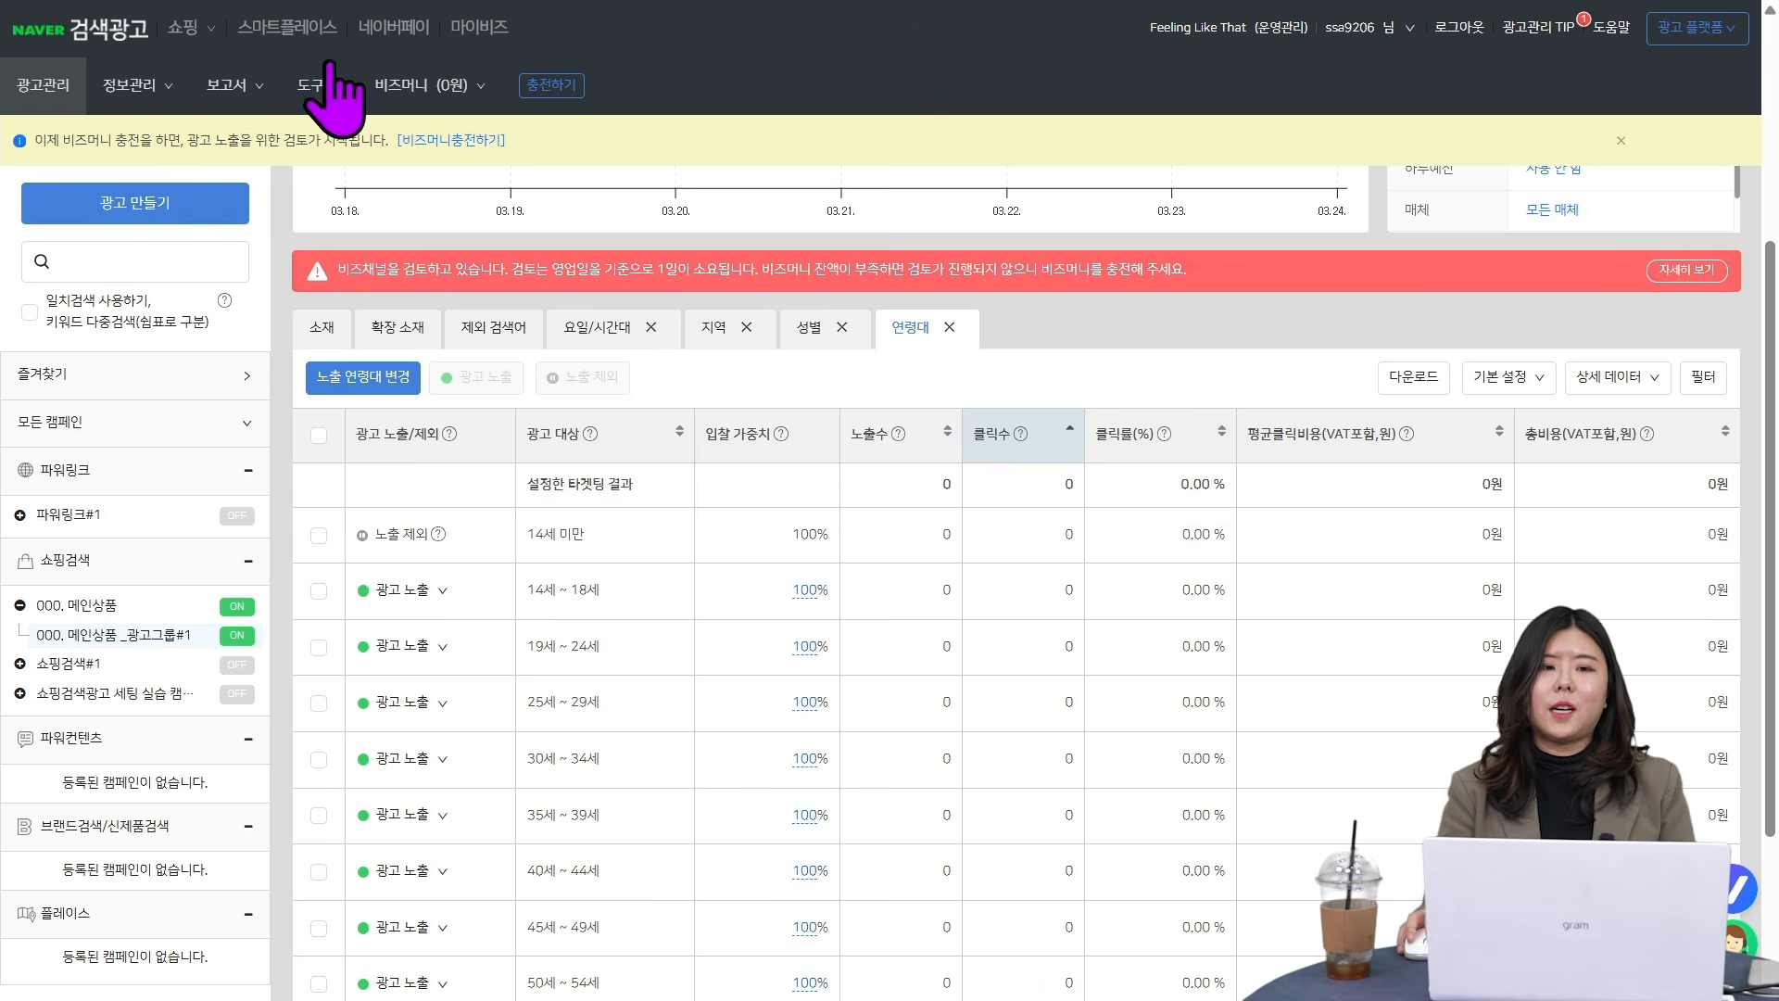
left_click(230, 88)
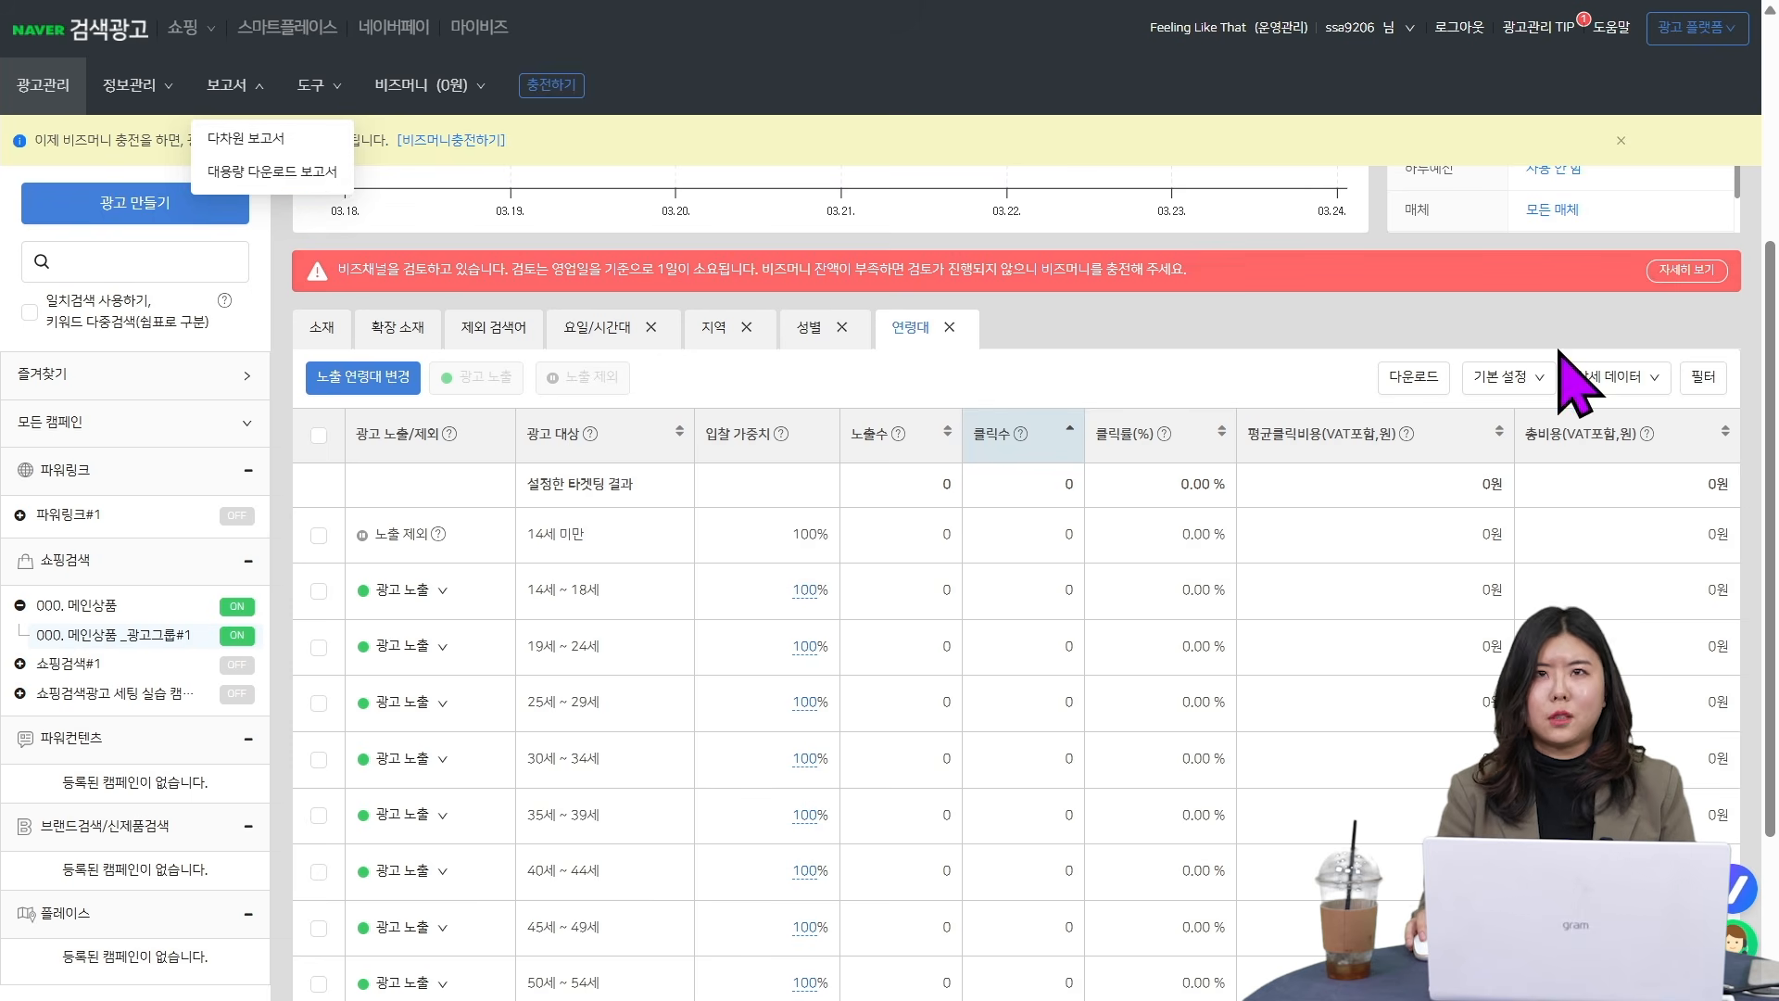
left_click(1263, 351)
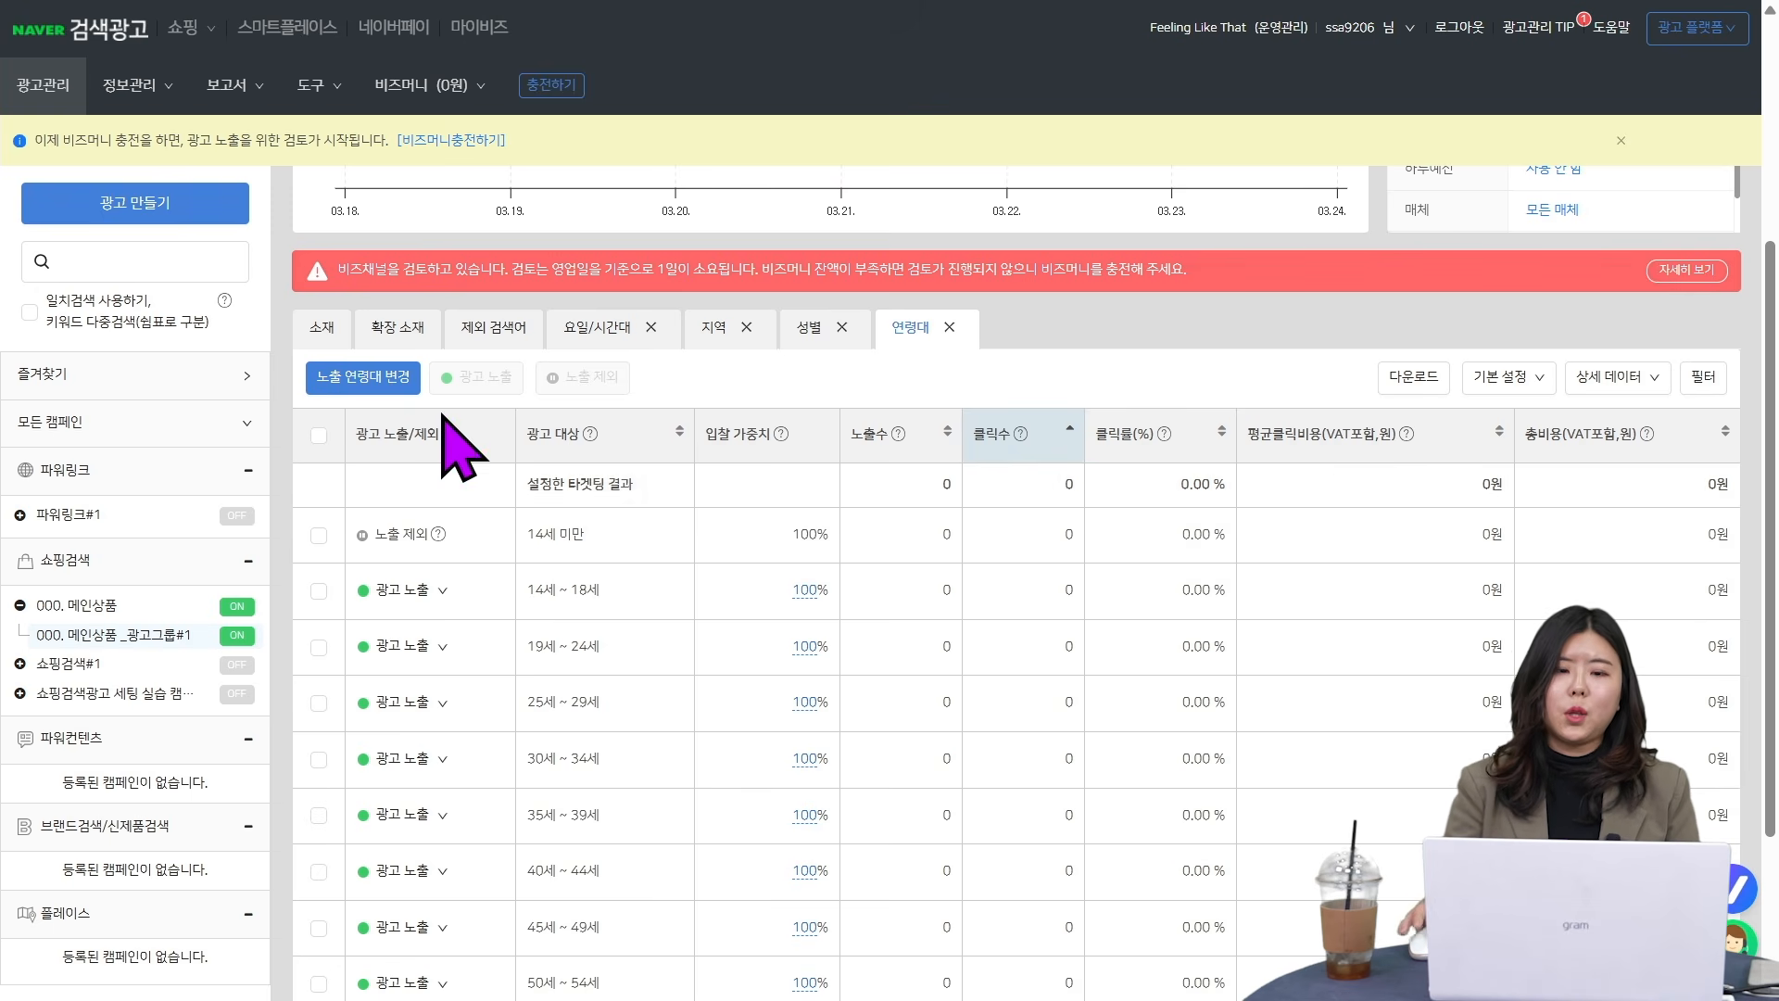
- Exclude the 14세 ~ 18세 age band from ad exposure by setting it to 노출 제외
scroll(436, 408, "down", 3)
left_click(409, 360)
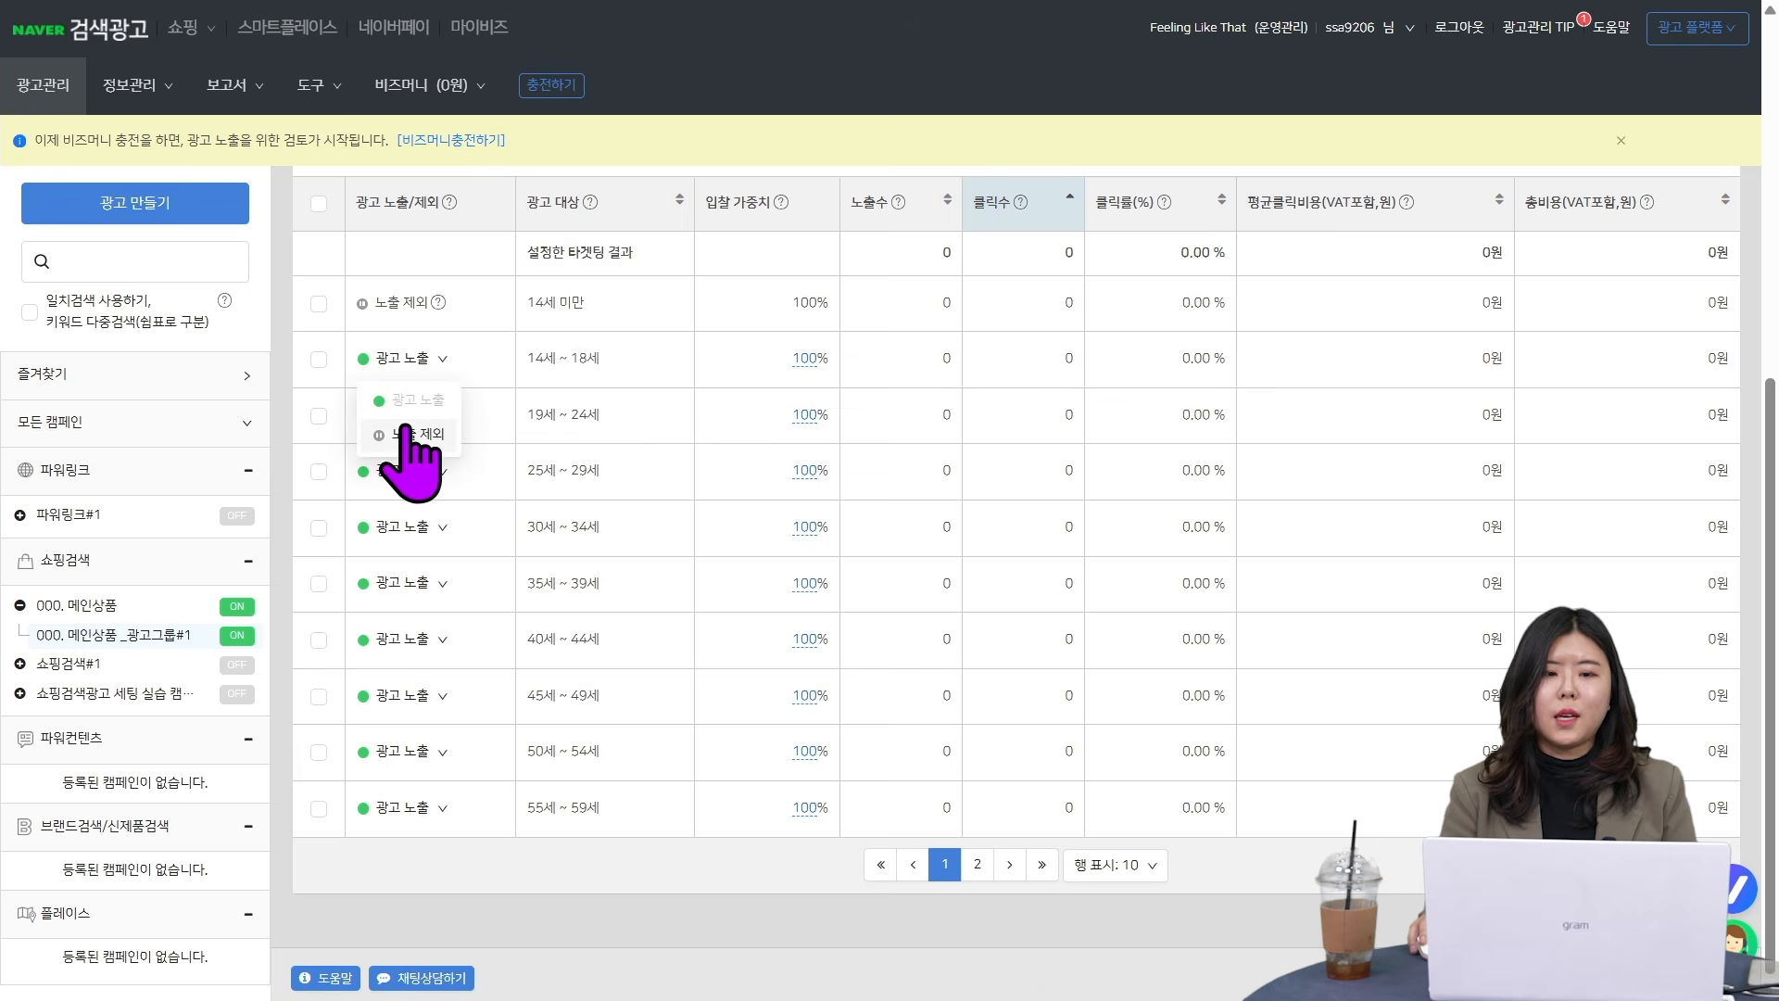
left_click(409, 437)
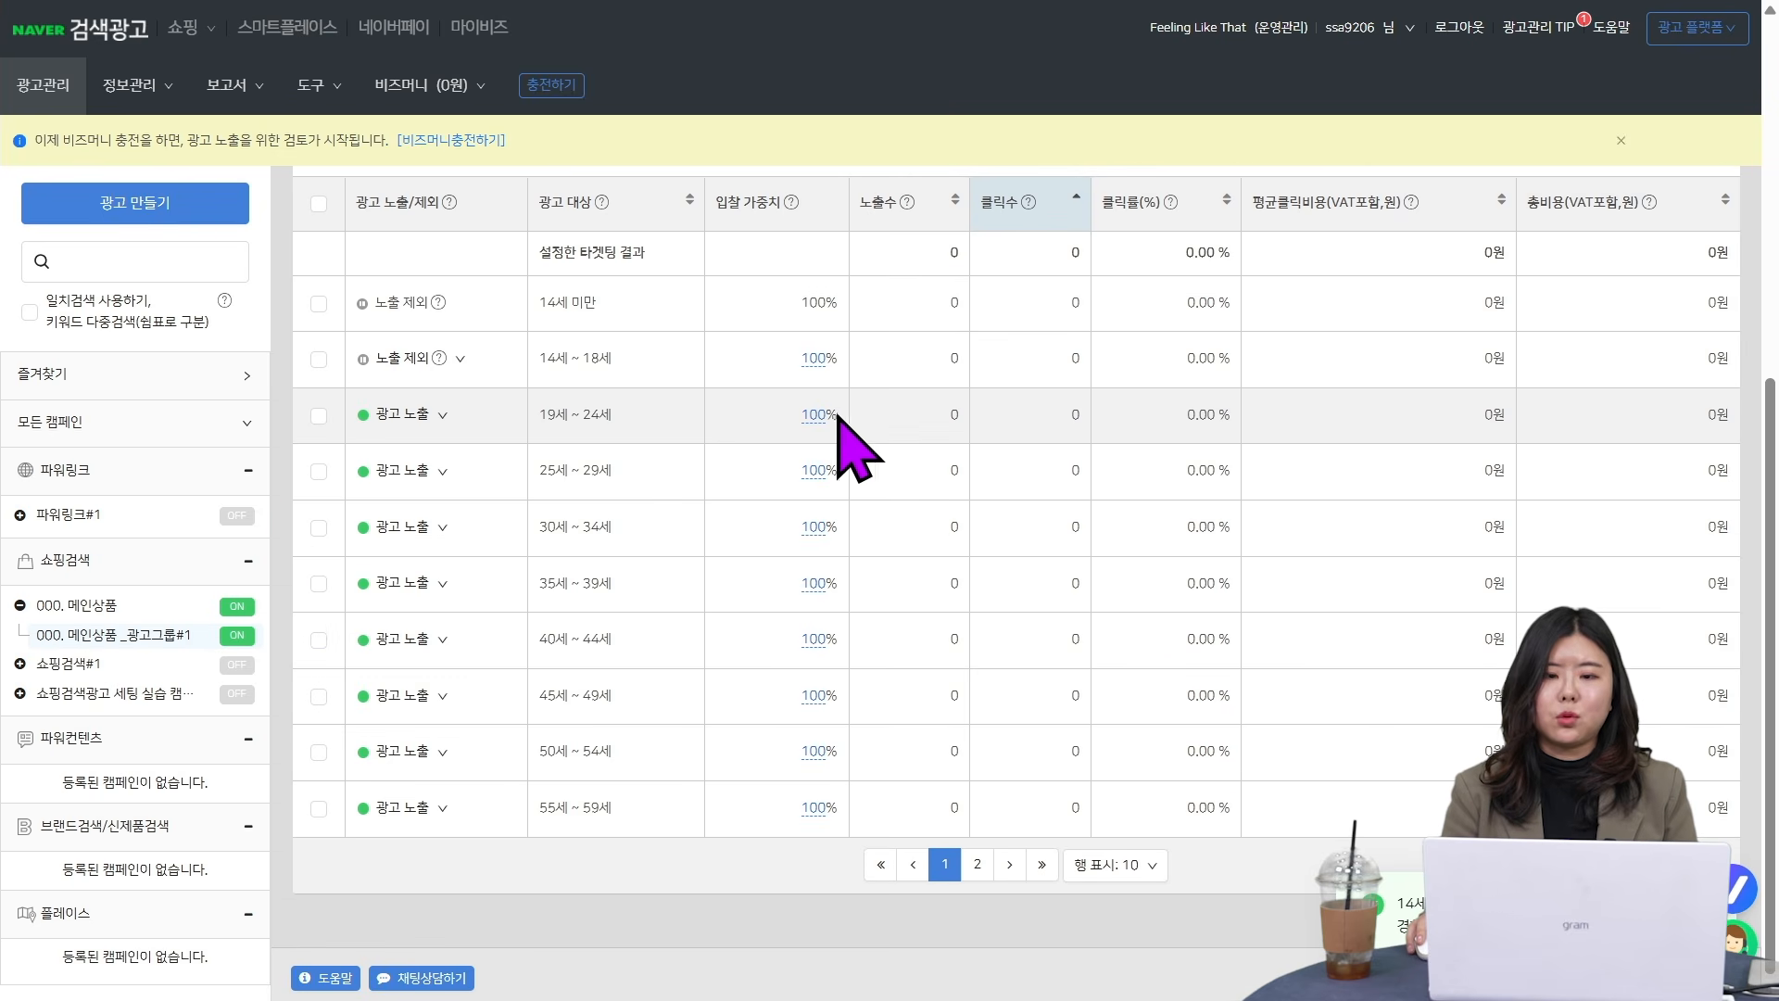
- Set the bid weight (입찰 가중치) of the 19세 ~ 24세 age band to 120% and apply it
left_click(819, 415)
left_click_drag(747, 478, 607, 476)
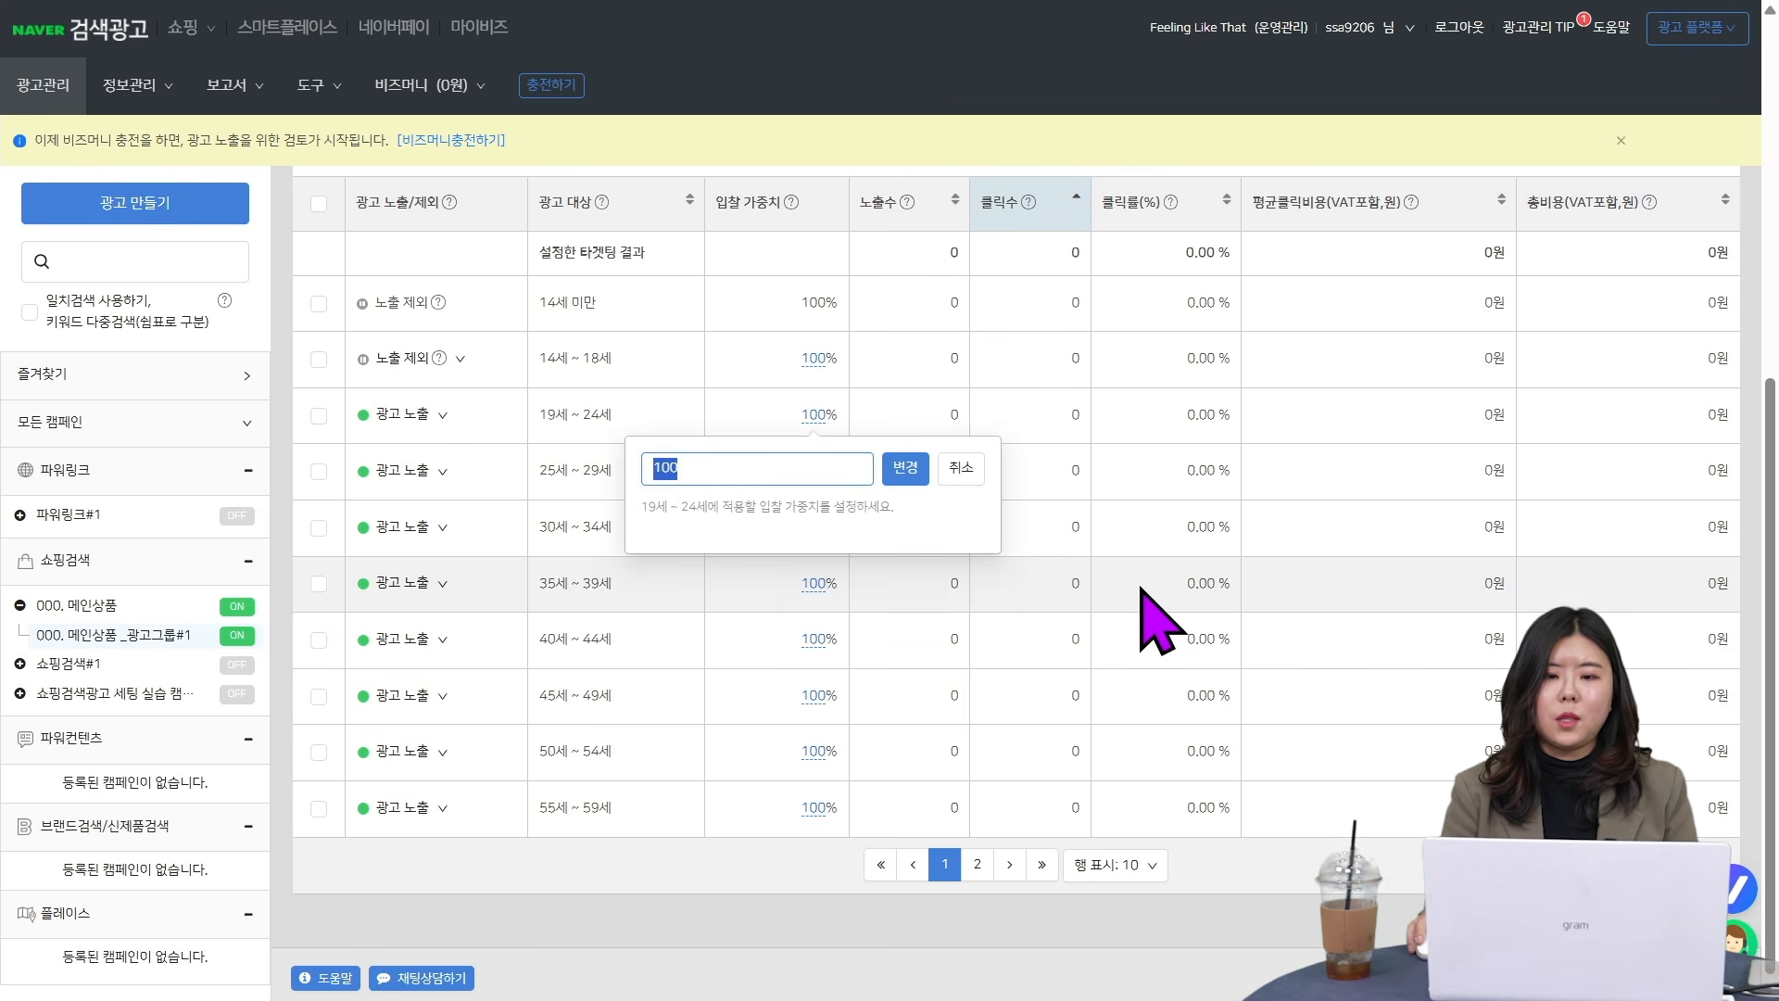
type("120")
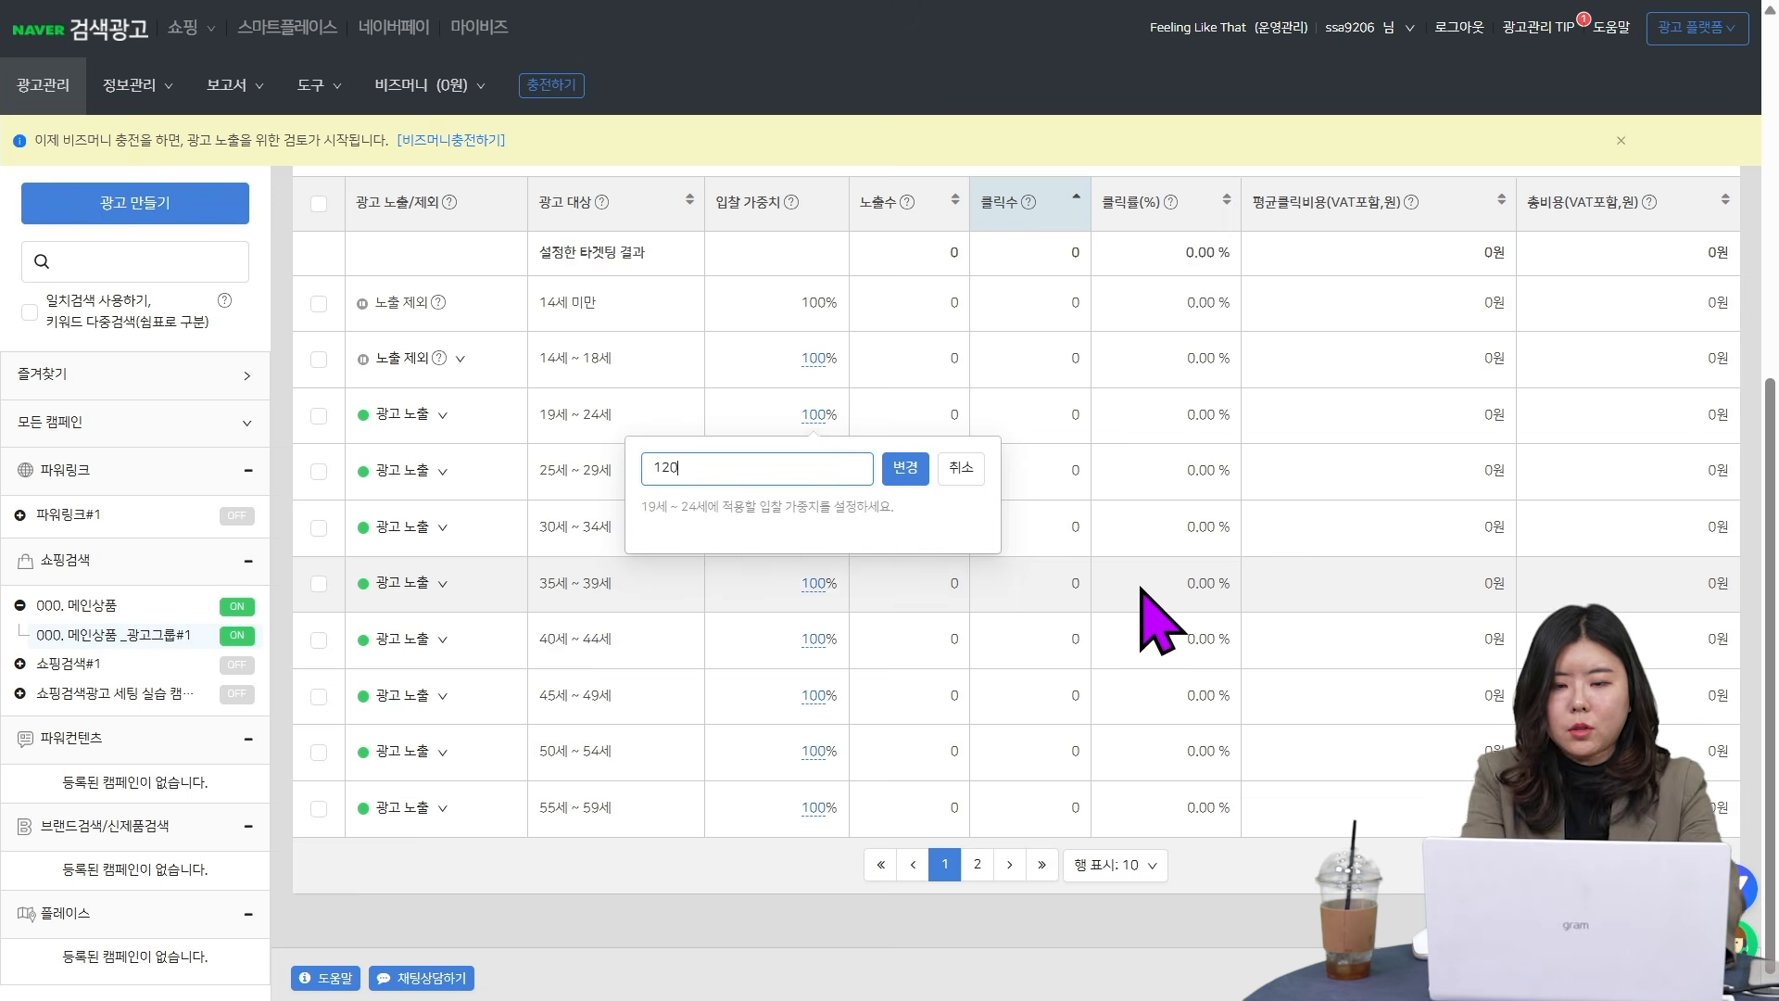
left_click(902, 469)
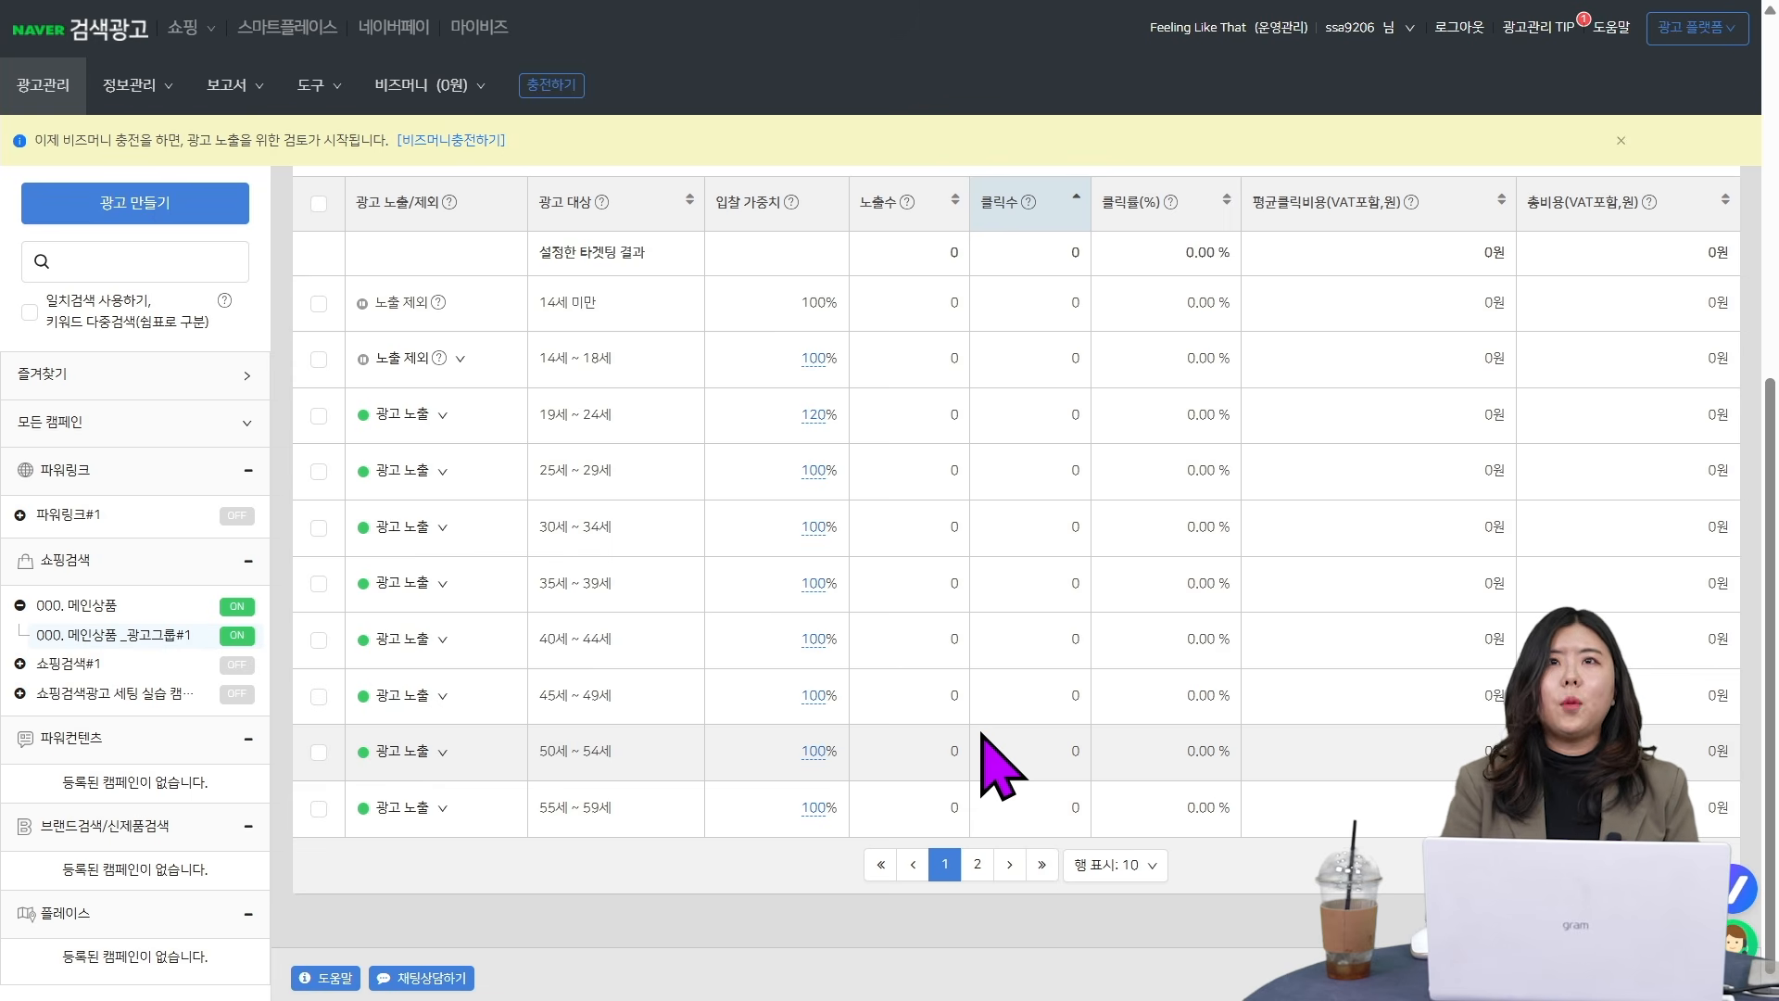
scroll(1001, 758, "up", 6)
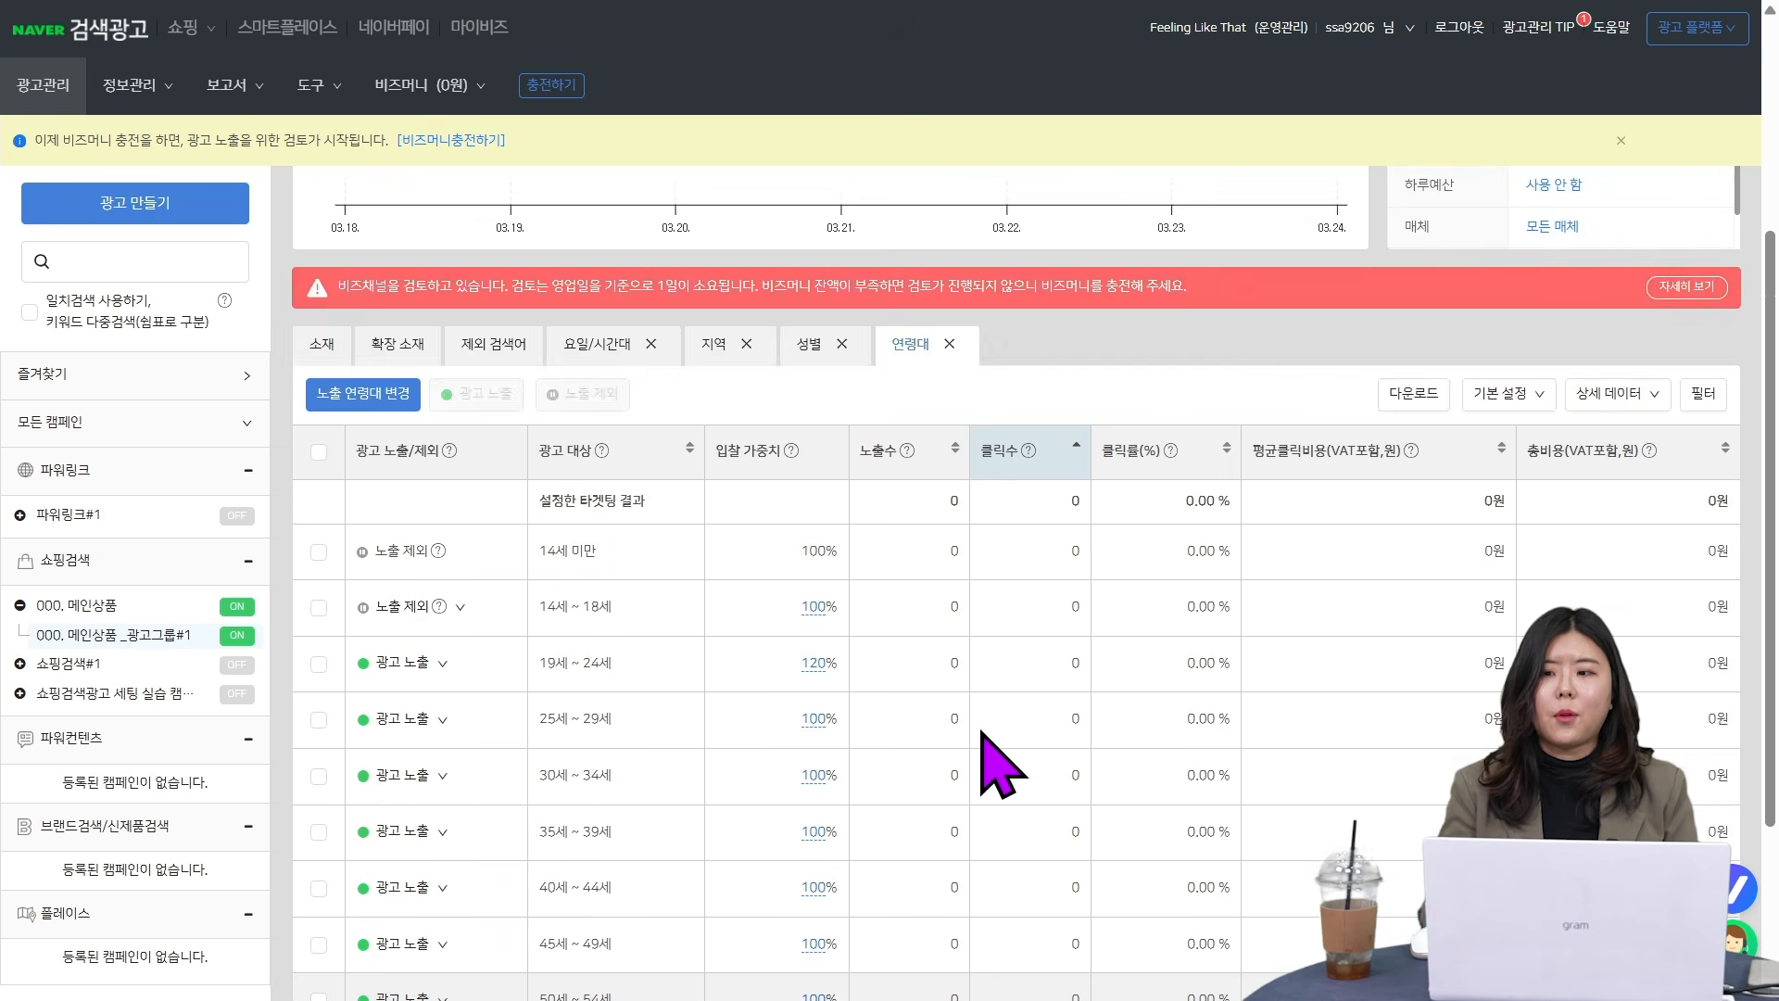
scroll(1489, 636, "down", 5)
scroll(1489, 642, "up", 1)
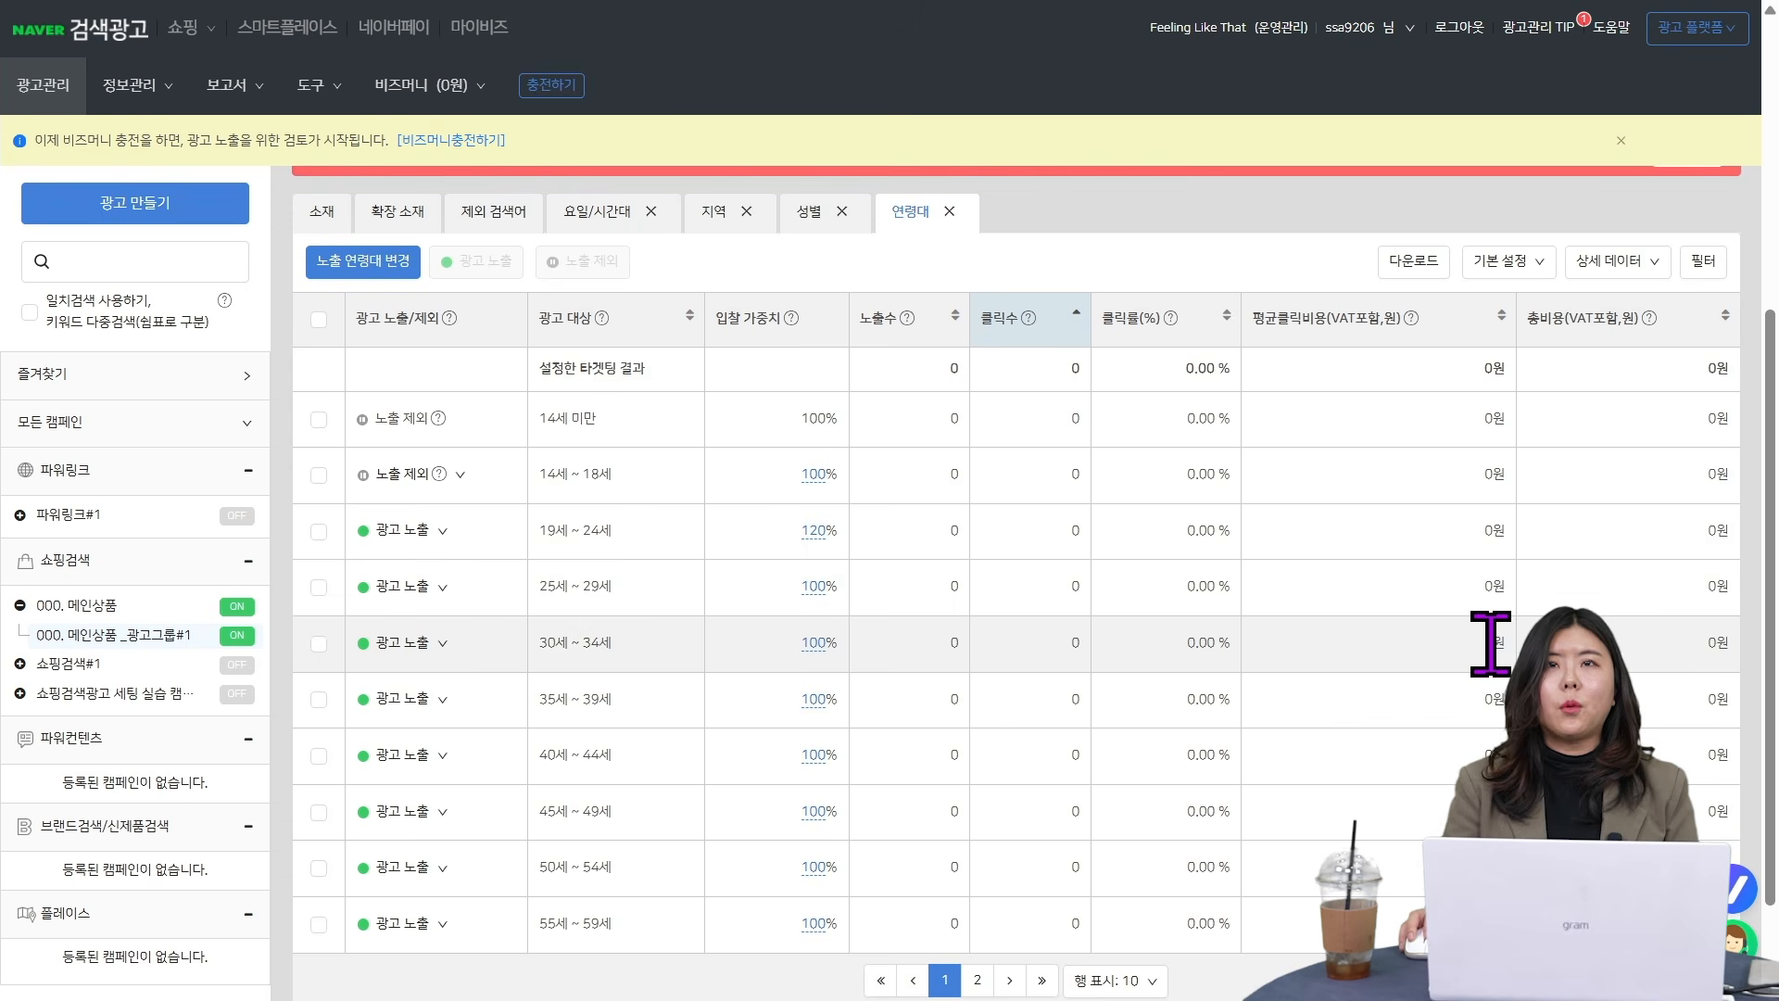